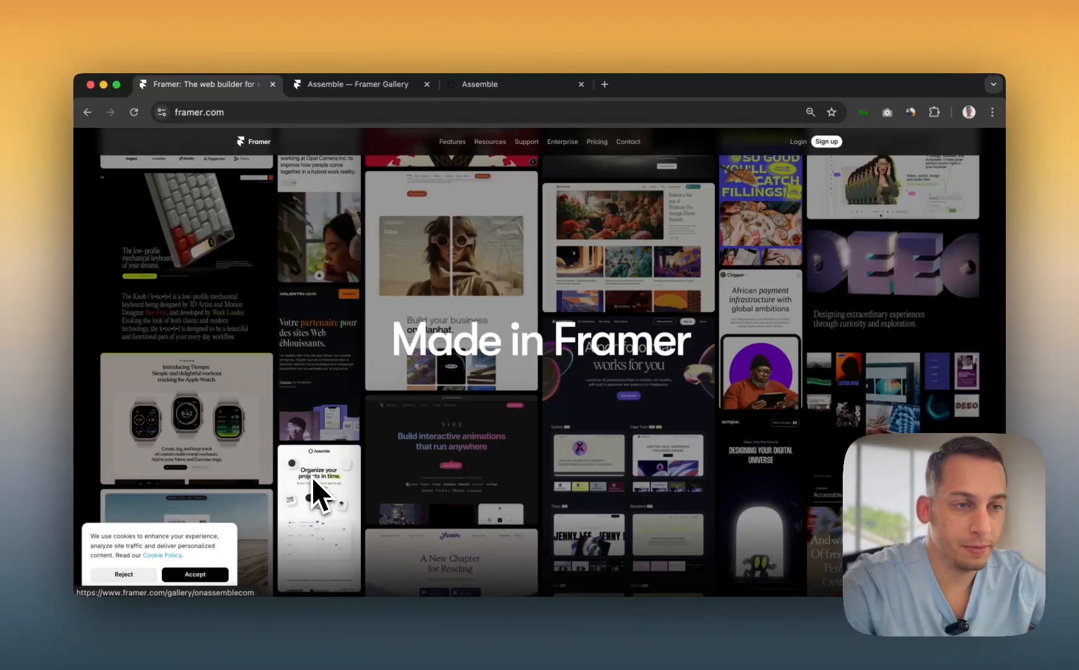
# - View the Assemble entry in the Framer Gallery, including its creator and the site preview
pyautogui.click(351, 84)
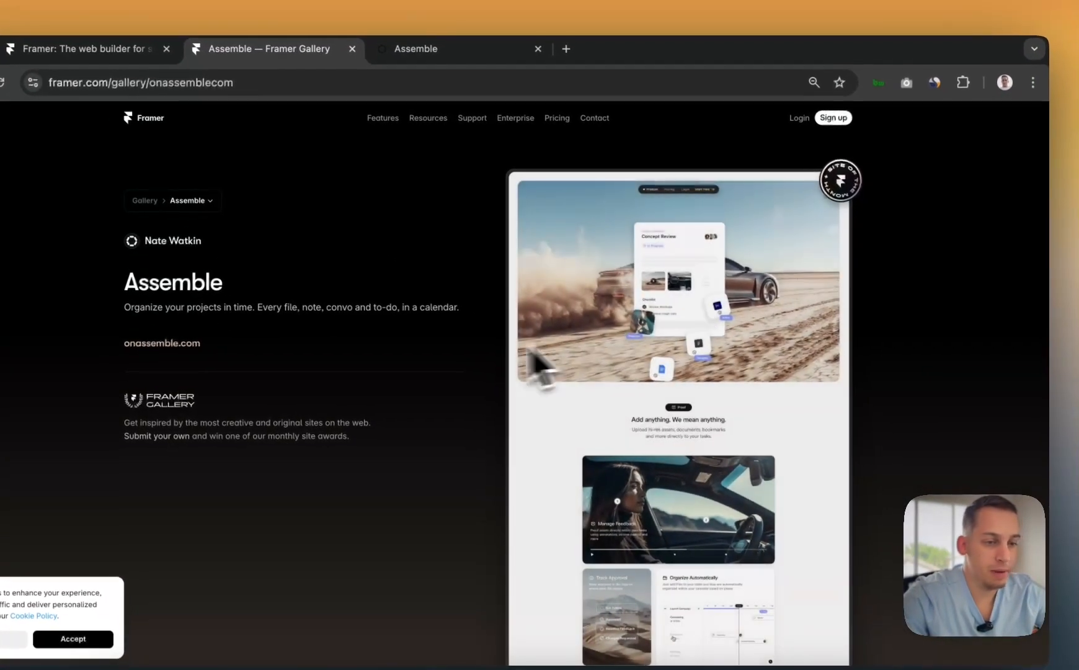
pyautogui.scroll(-2, 577, 388)
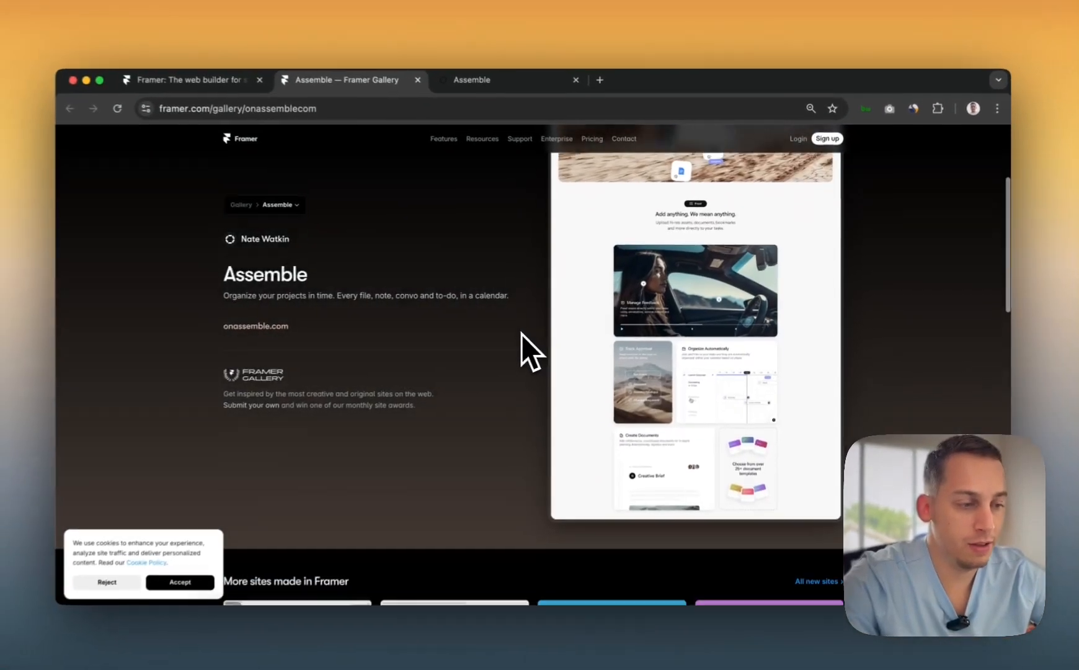
pyautogui.scroll(1, 621, 374)
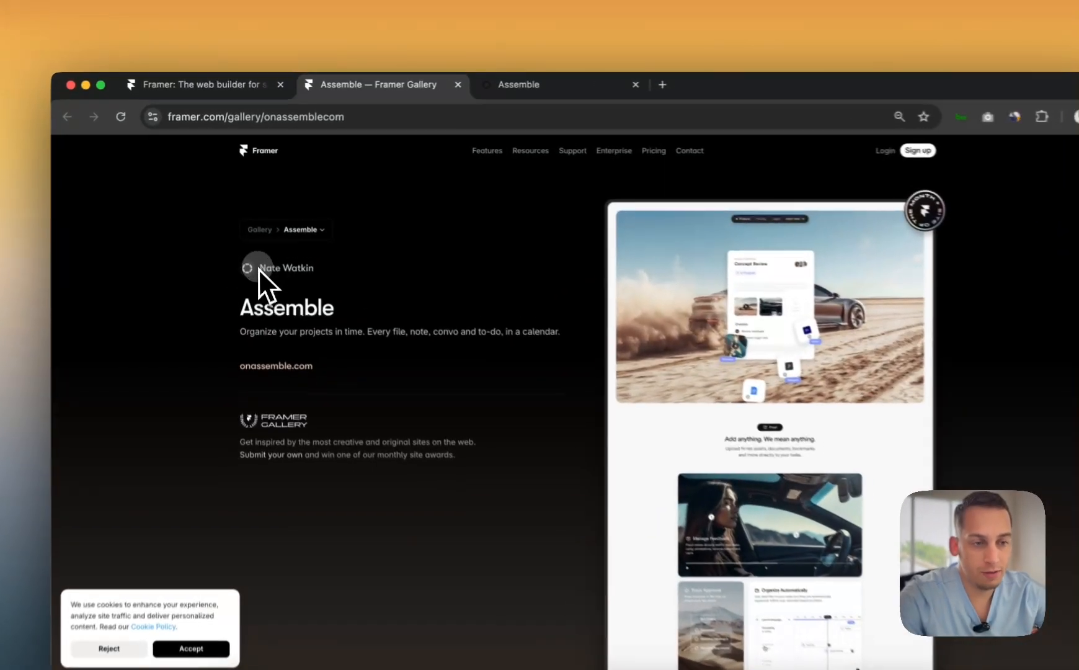
pyautogui.moveTo(253, 247); pyautogui.dragTo(322, 274)
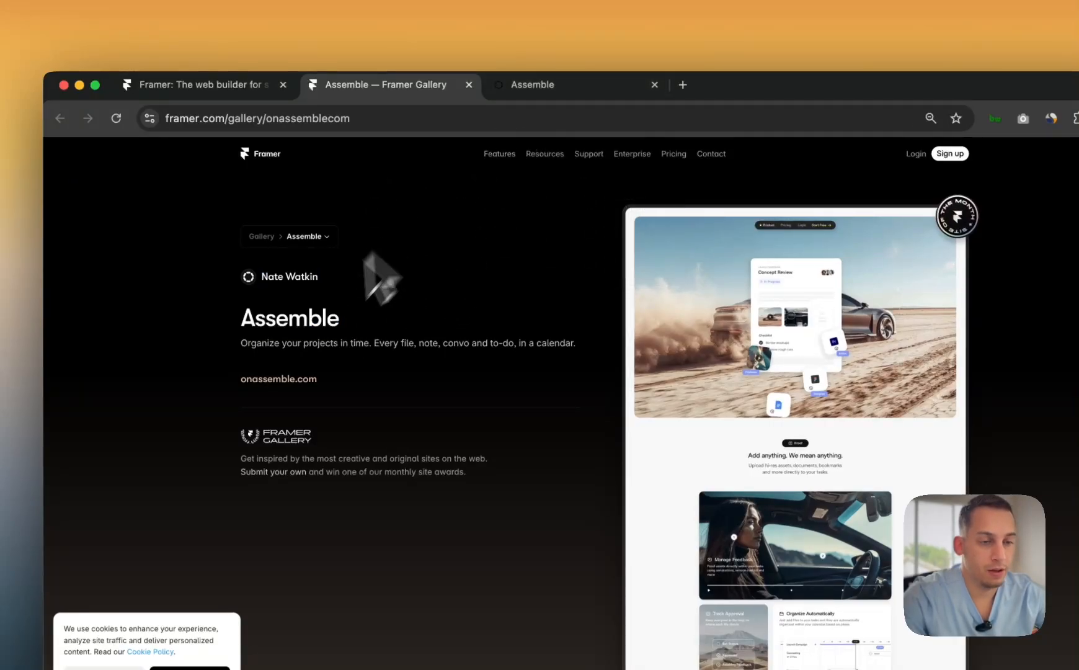
# - Switch to the live onassemble.com page and examine how the hero's floating icons behave while scrolling towards the calendar mockup
pyautogui.click(550, 92)
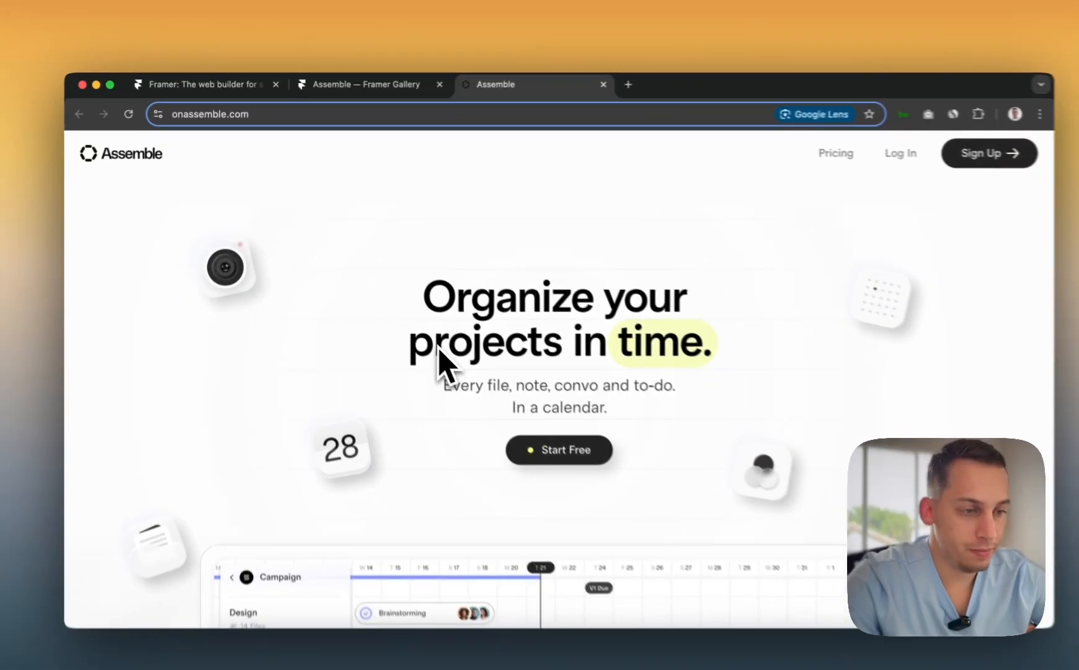
pyautogui.scroll(-3, 468, 388)
pyautogui.scroll(-1, 425, 333)
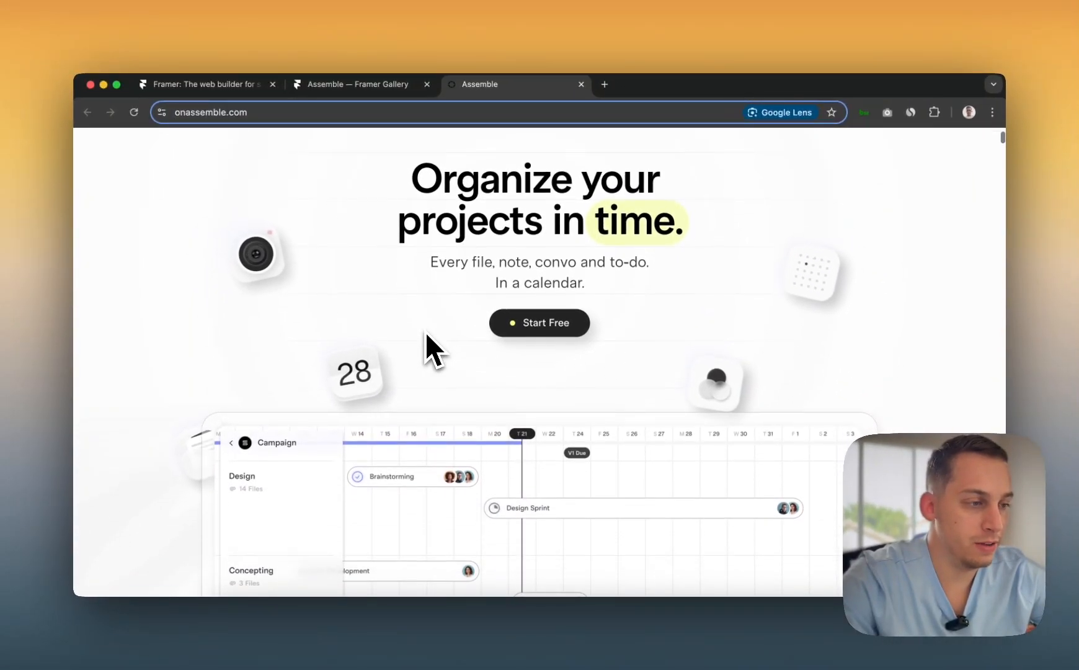
pyautogui.scroll(2, 425, 333)
pyautogui.scroll(-1, 425, 333)
pyautogui.scroll(-5, 425, 332)
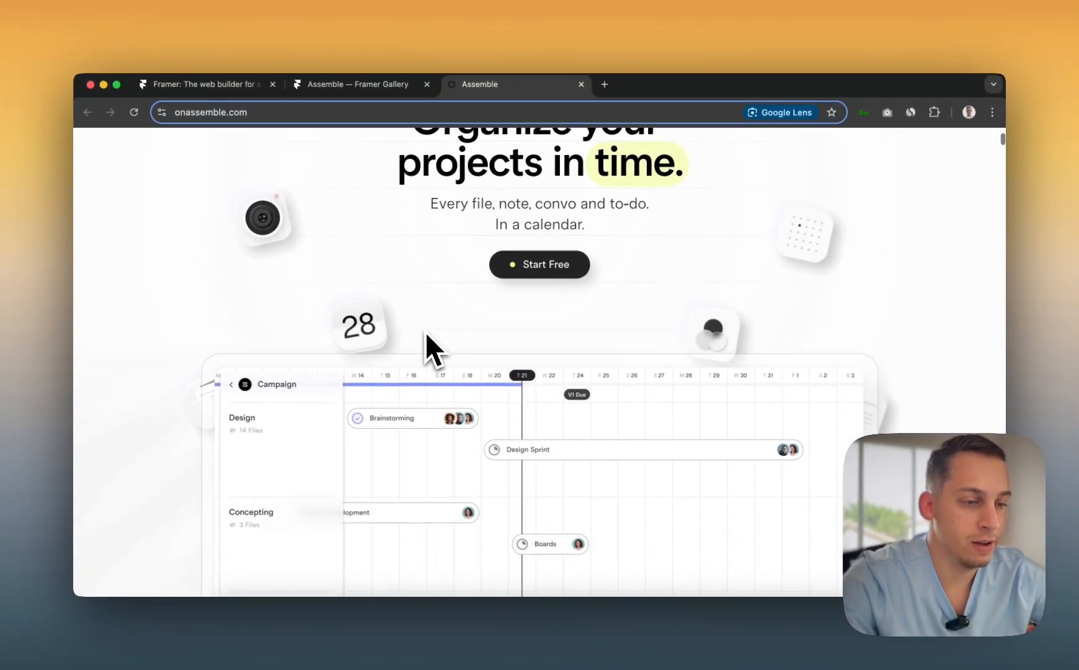
pyautogui.scroll(3, 425, 333)
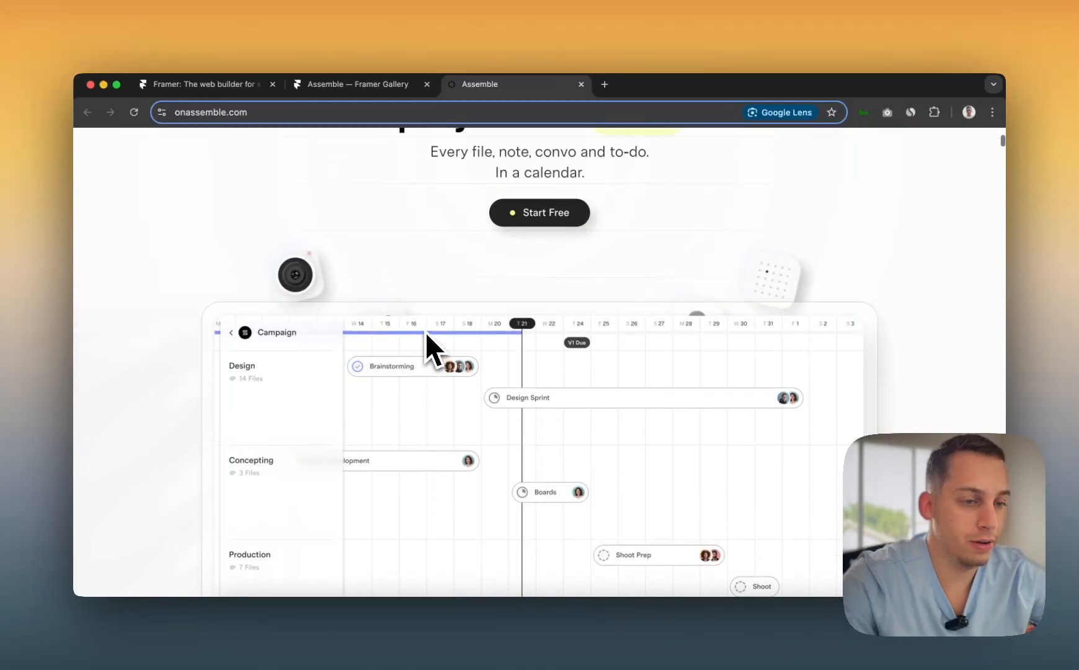
pyautogui.scroll(-3, 425, 333)
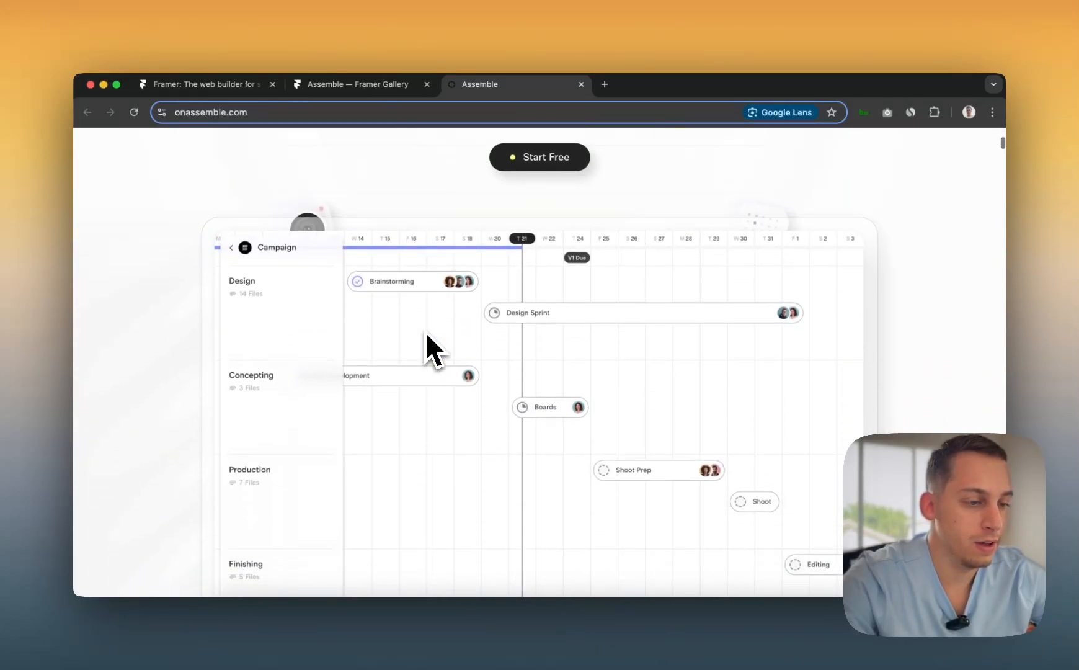
pyautogui.scroll(-2, 681, 376)
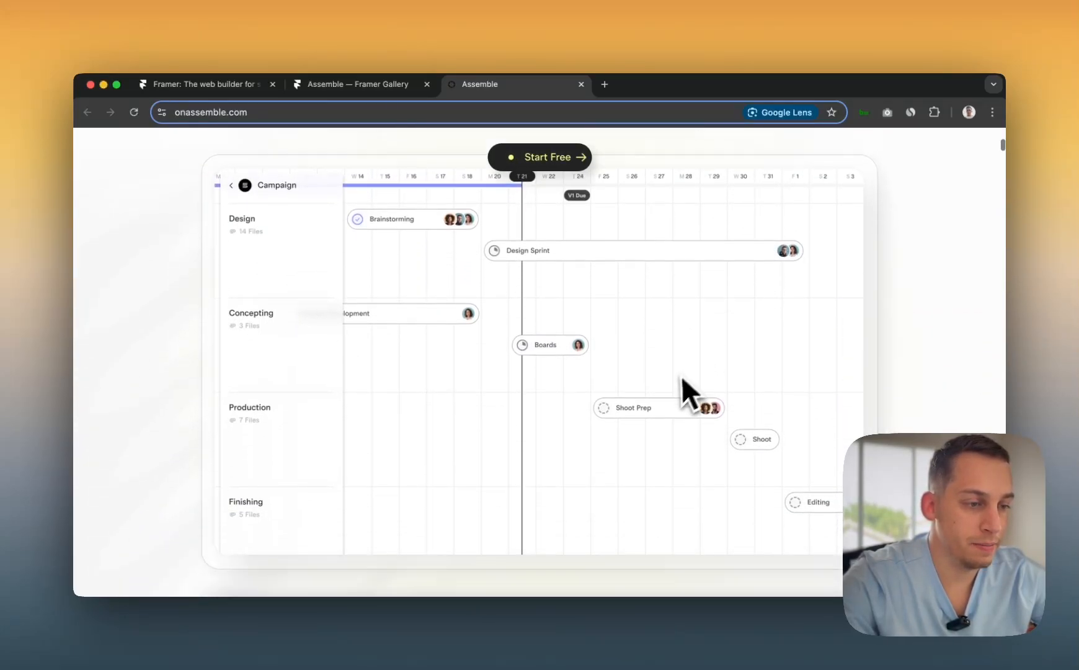
pyautogui.scroll(2, 674, 382)
pyautogui.scroll(4, 675, 384)
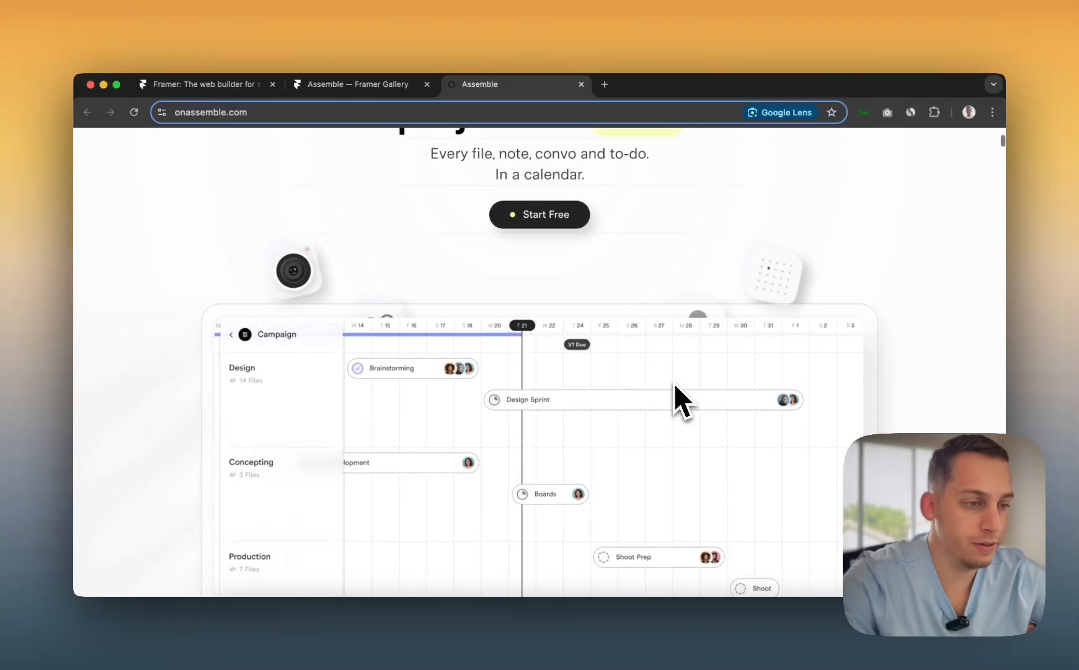
pyautogui.scroll(2, 674, 383)
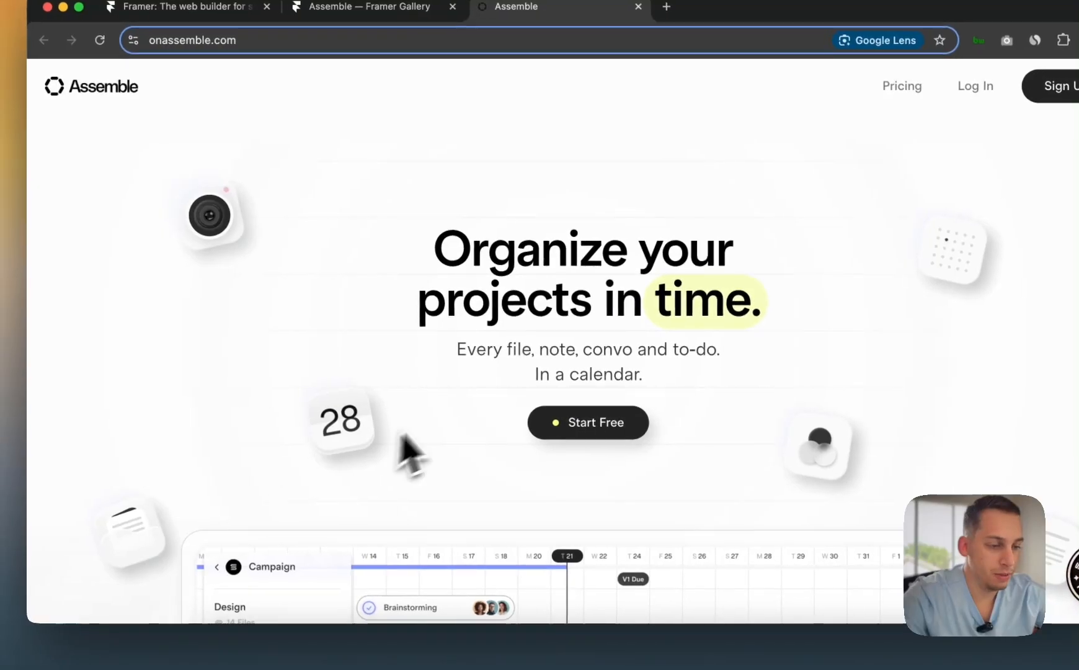
# - Review the hero section's layout and highlight the first line of the text under the headline
pyautogui.scroll(-5, 442, 434)
pyautogui.scroll(5, 442, 433)
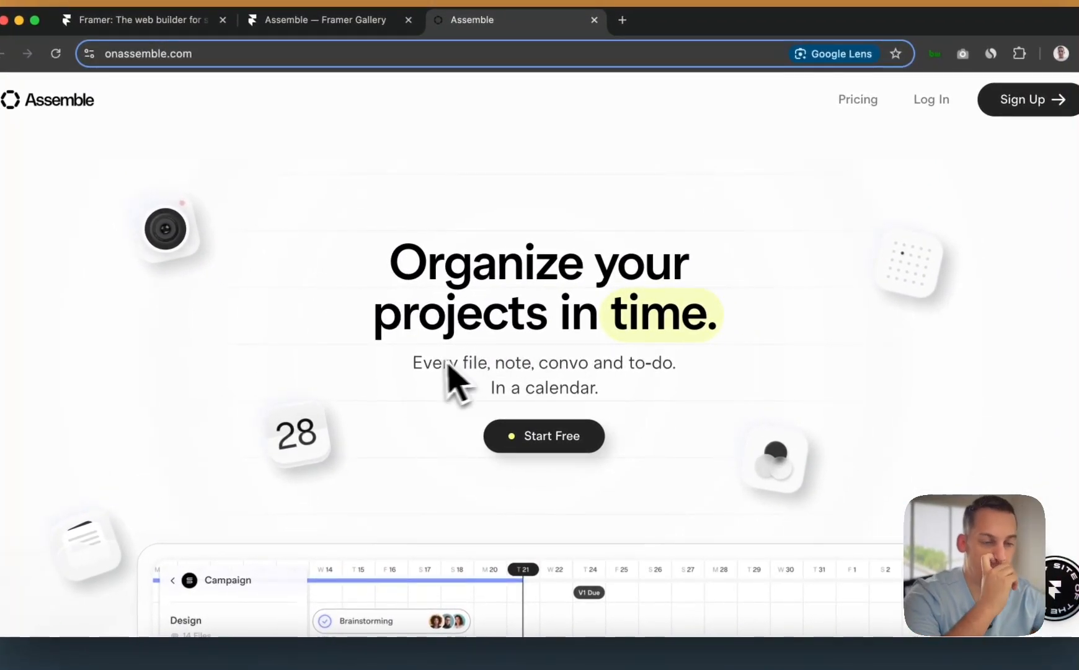
pyautogui.moveTo(409, 366); pyautogui.dragTo(628, 368)
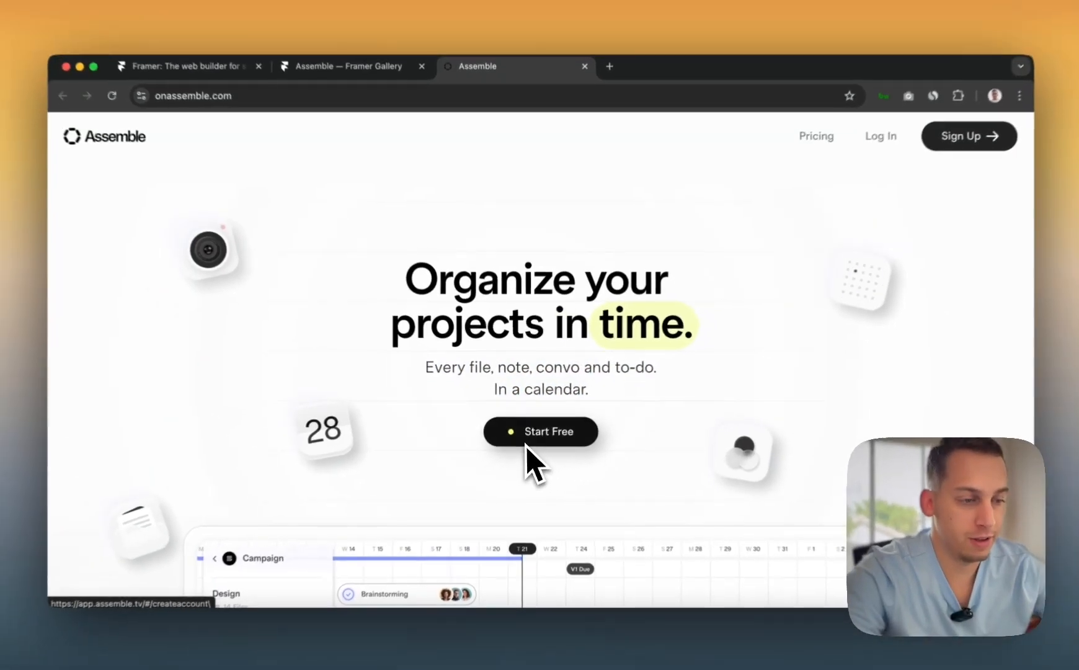
# - Examine the scroll behaviour of the Start Free button and the icons between the hero headline and the Campaign calendar
pyautogui.scroll(-5, 424, 410)
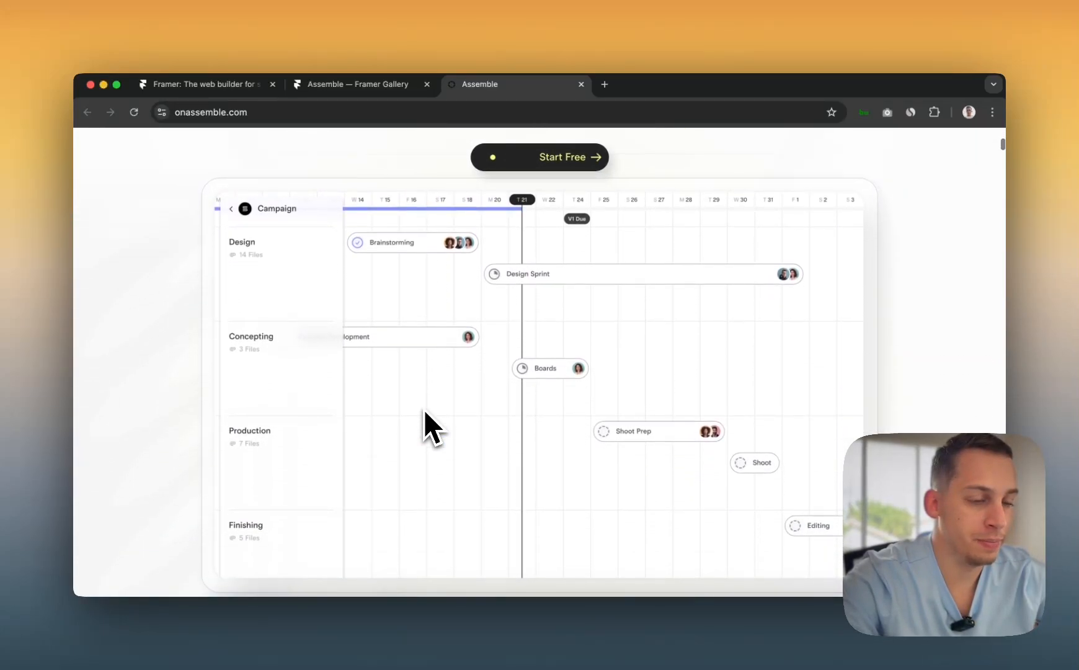
pyautogui.scroll(5, 424, 411)
pyautogui.scroll(-3, 423, 409)
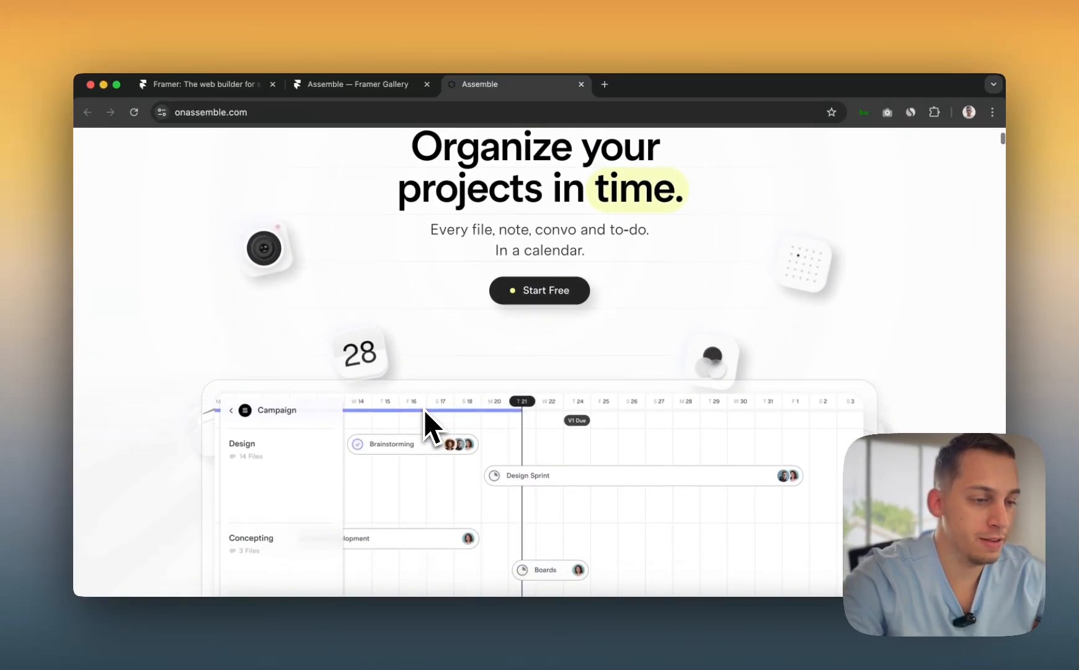
pyautogui.scroll(3, 423, 409)
pyautogui.scroll(-3, 424, 411)
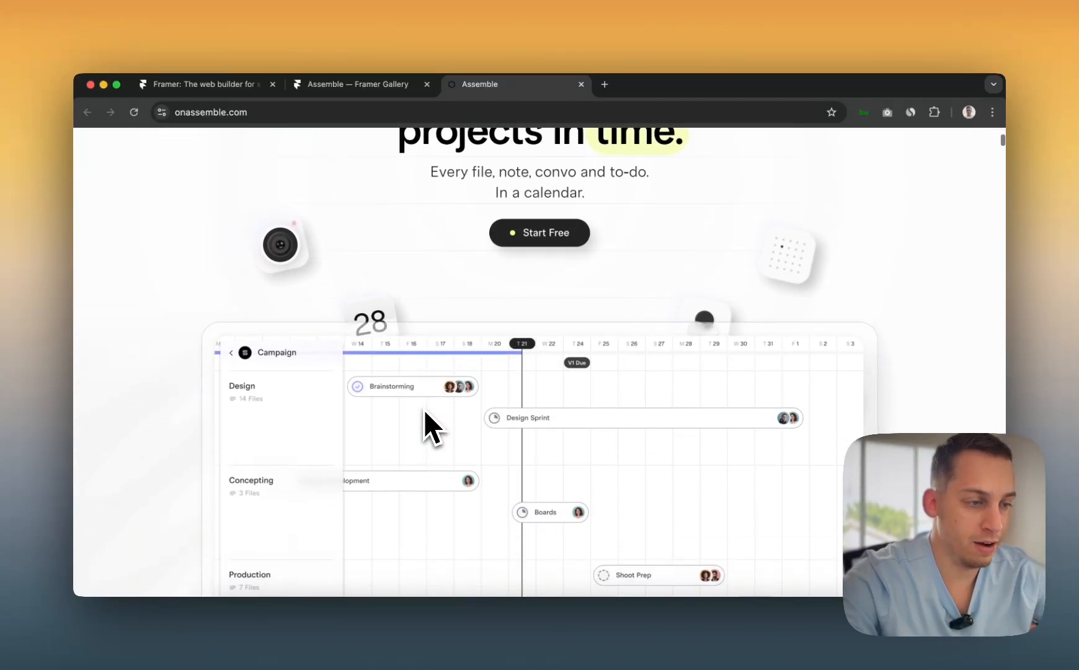
pyautogui.scroll(2, 425, 410)
pyautogui.scroll(2, 423, 409)
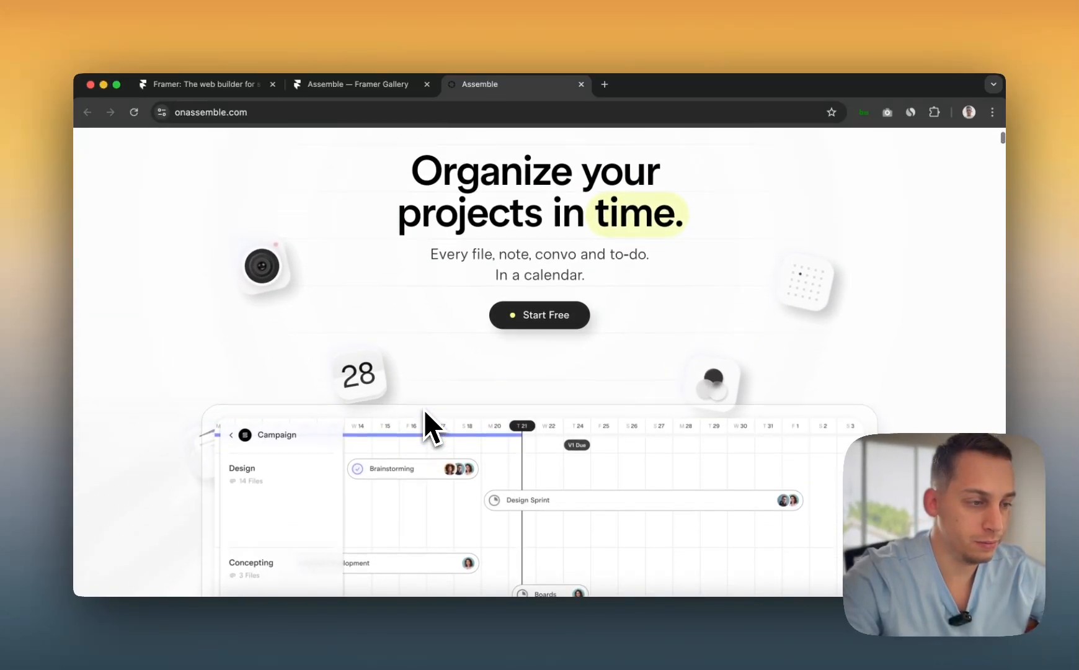
pyautogui.scroll(-2, 424, 409)
pyautogui.scroll(-2, 424, 408)
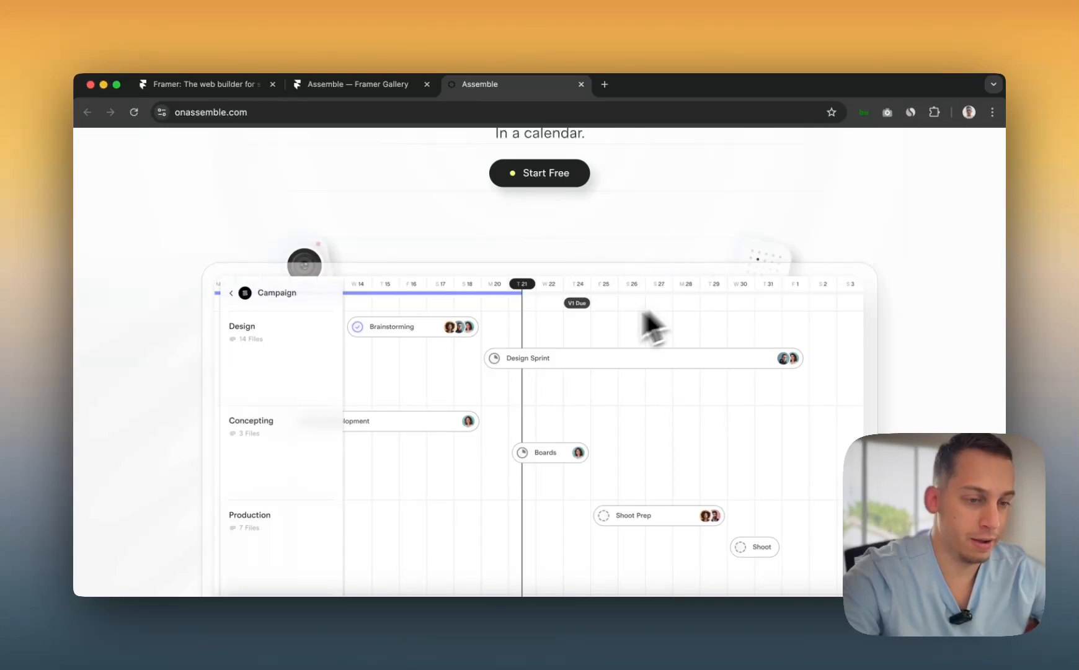
pyautogui.scroll(-1, 564, 340)
pyautogui.scroll(5, 563, 336)
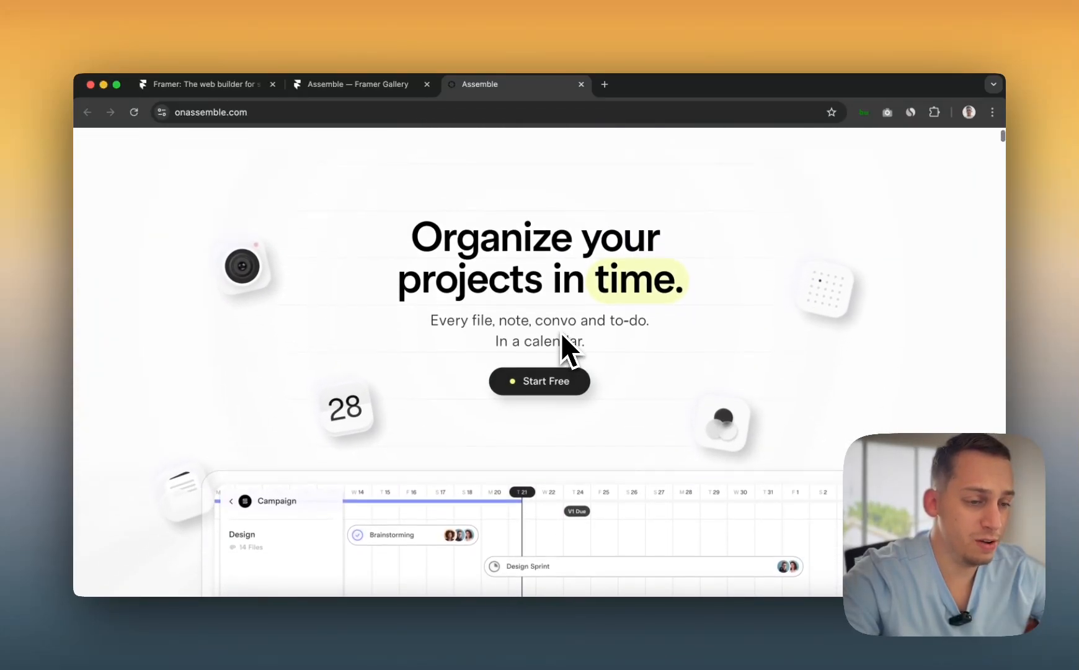
pyautogui.scroll(1, 560, 333)
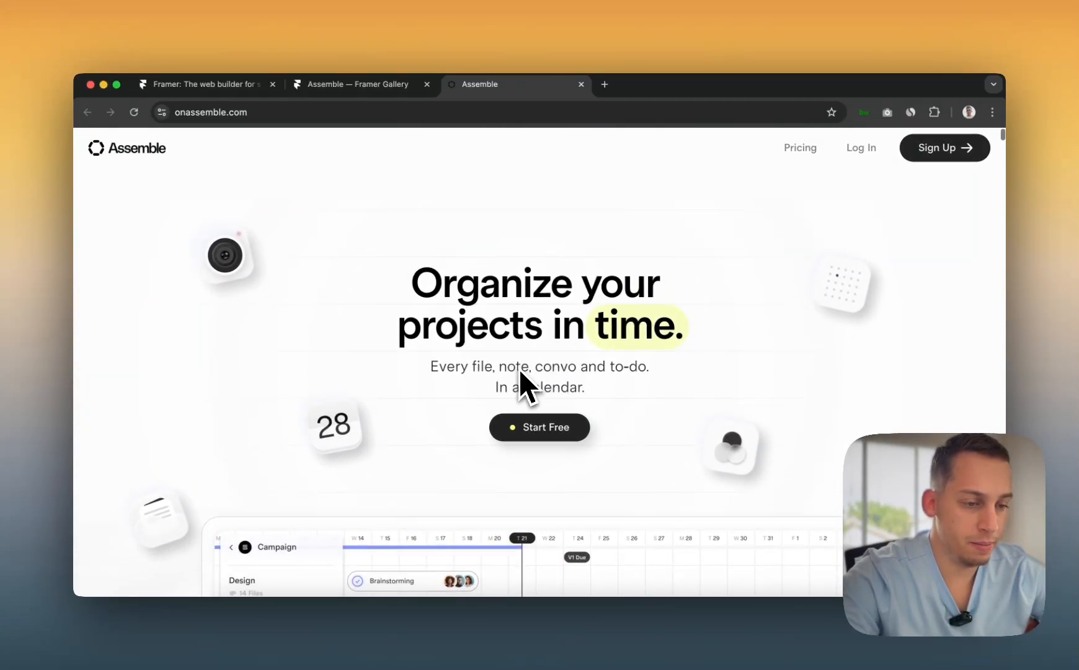
# - Study the position and rotation of the hero's individual floating icons during scrolling, especially the dotted calendar icon
pyautogui.scroll(-1, 519, 368)
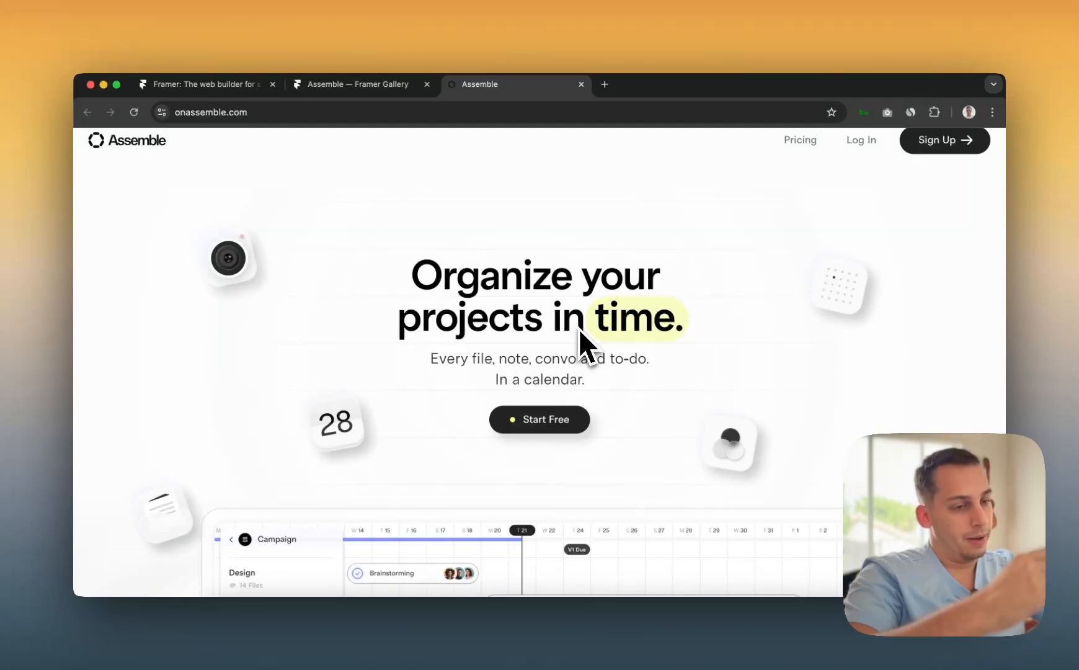
pyautogui.scroll(-2, 762, 293)
pyautogui.scroll(3, 761, 294)
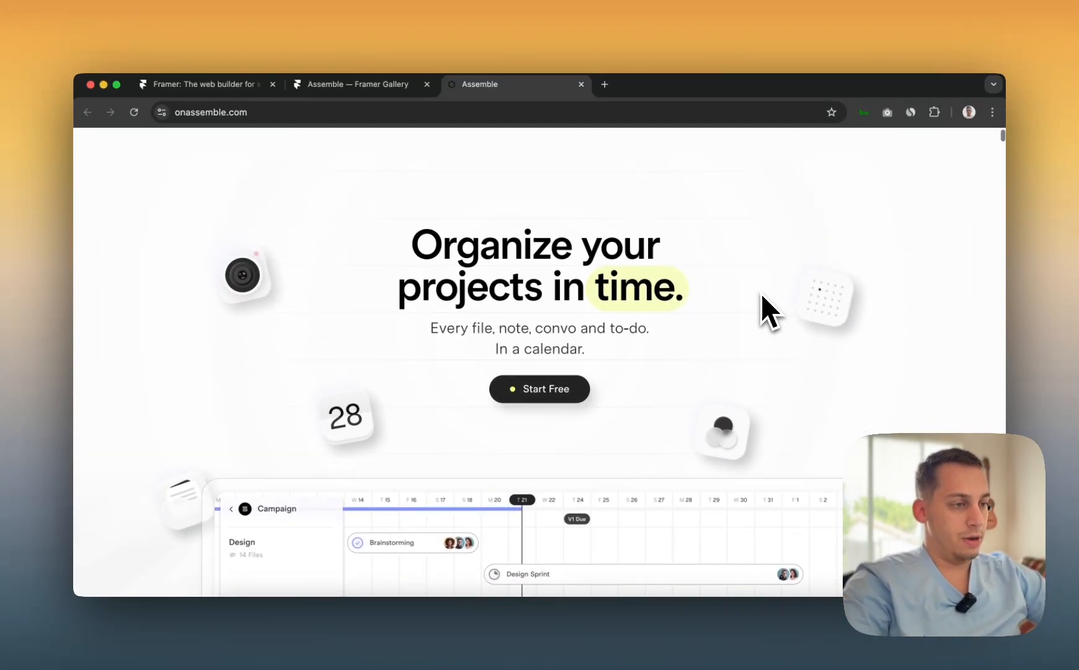
pyautogui.scroll(-1, 762, 299)
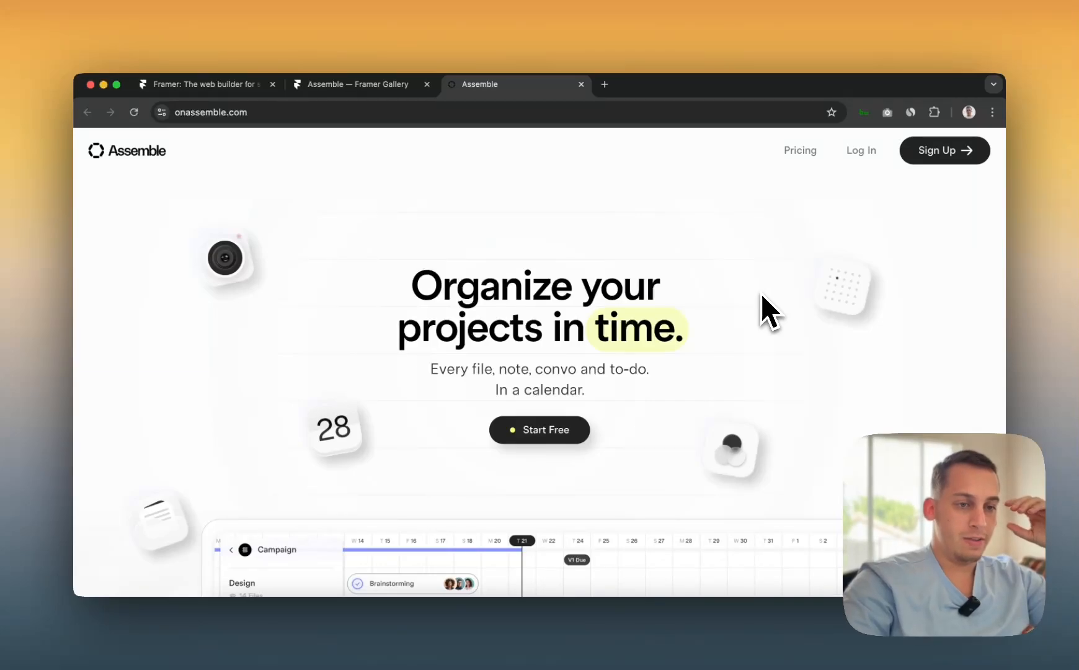
pyautogui.scroll(-3, 762, 294)
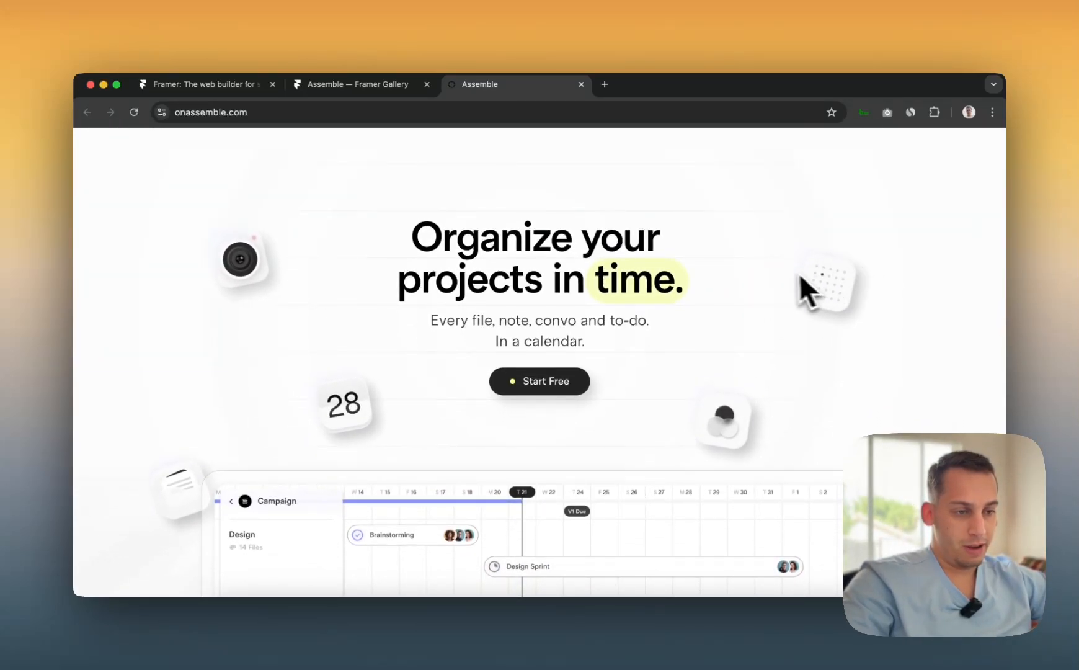
pyautogui.scroll(-3, 763, 295)
pyautogui.scroll(5, 762, 296)
pyautogui.scroll(-3, 761, 296)
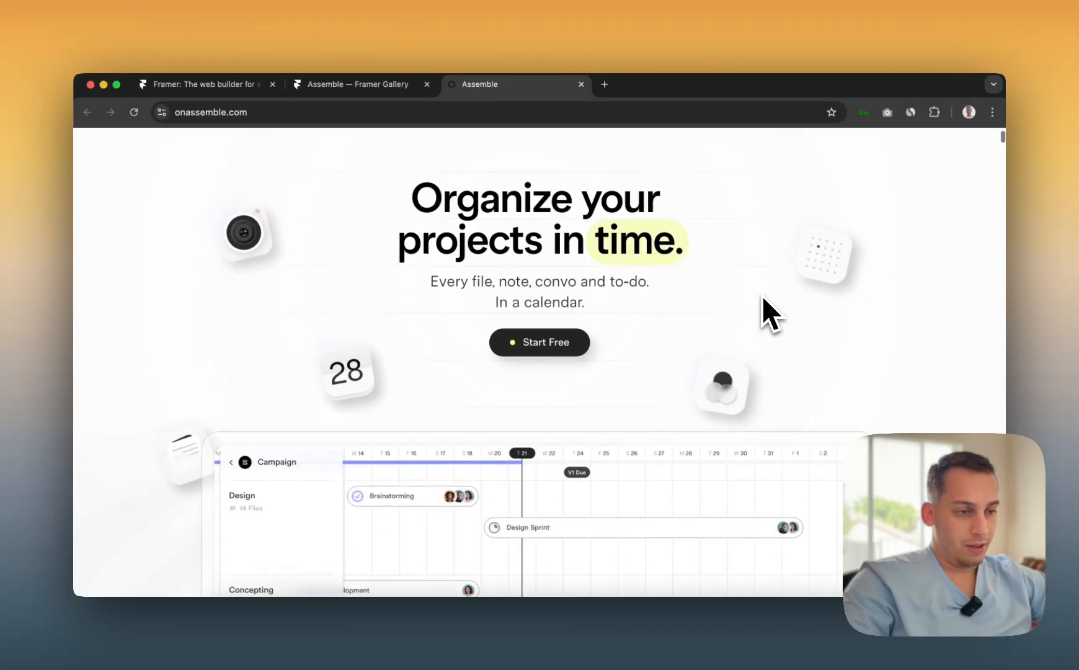
pyautogui.scroll(-5, 761, 296)
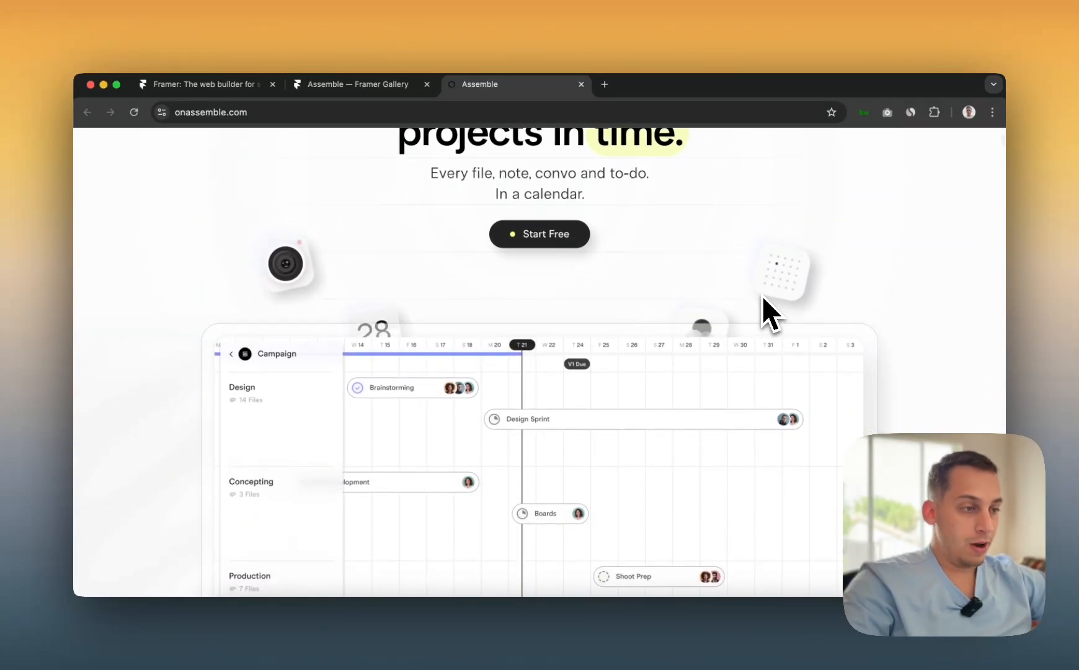
pyautogui.scroll(5, 762, 296)
pyautogui.scroll(-3, 762, 296)
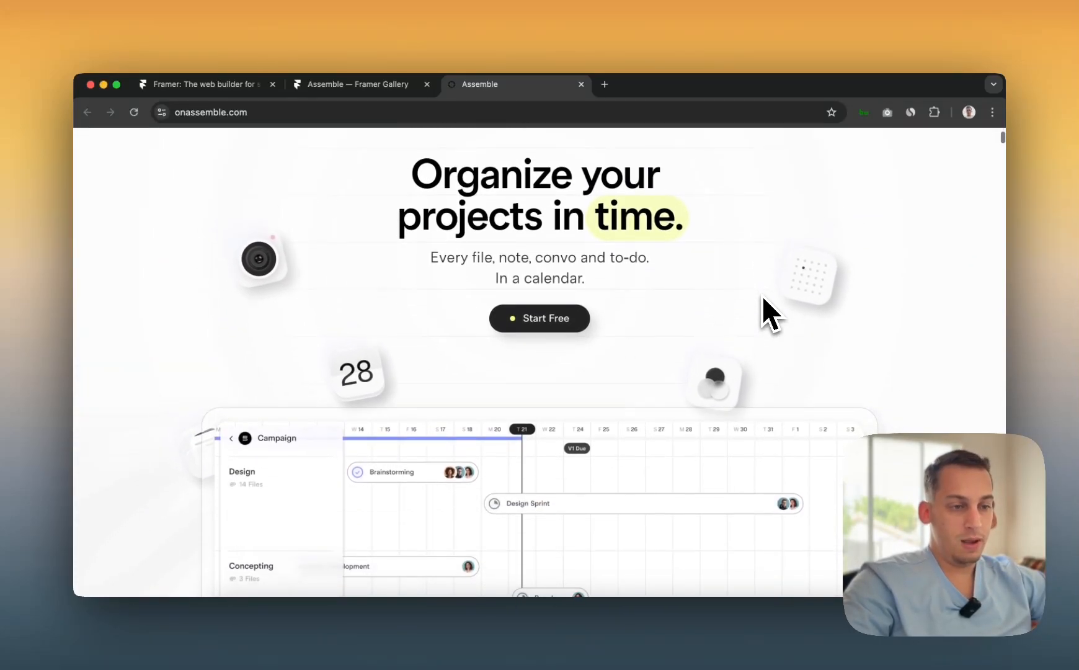
pyautogui.scroll(-1, 761, 296)
pyautogui.scroll(-3, 788, 294)
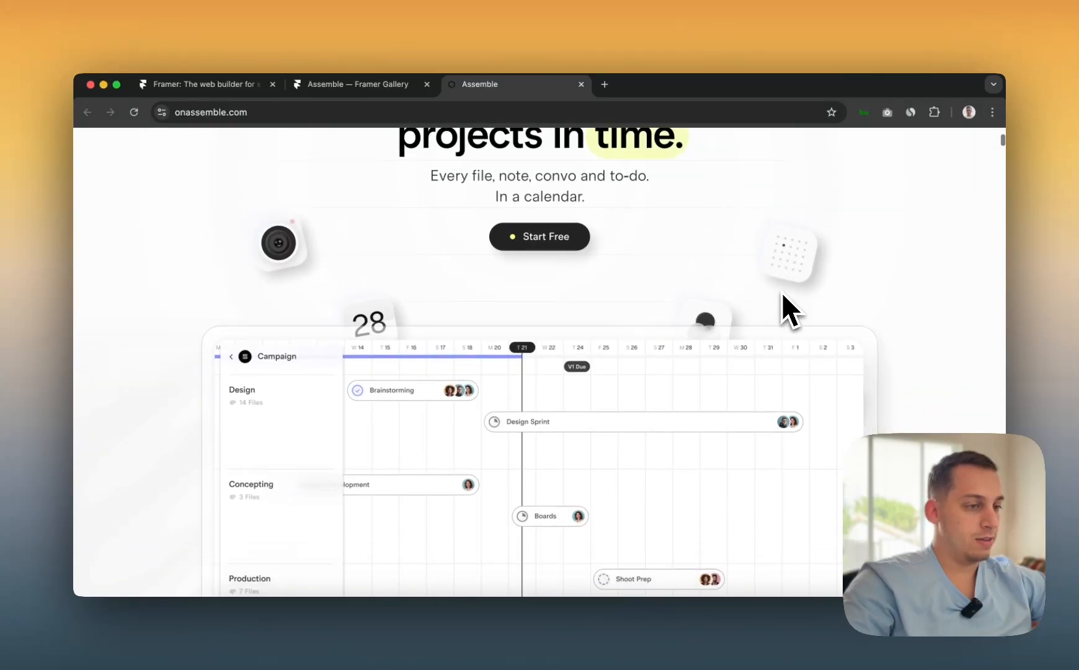
pyautogui.scroll(8, 783, 295)
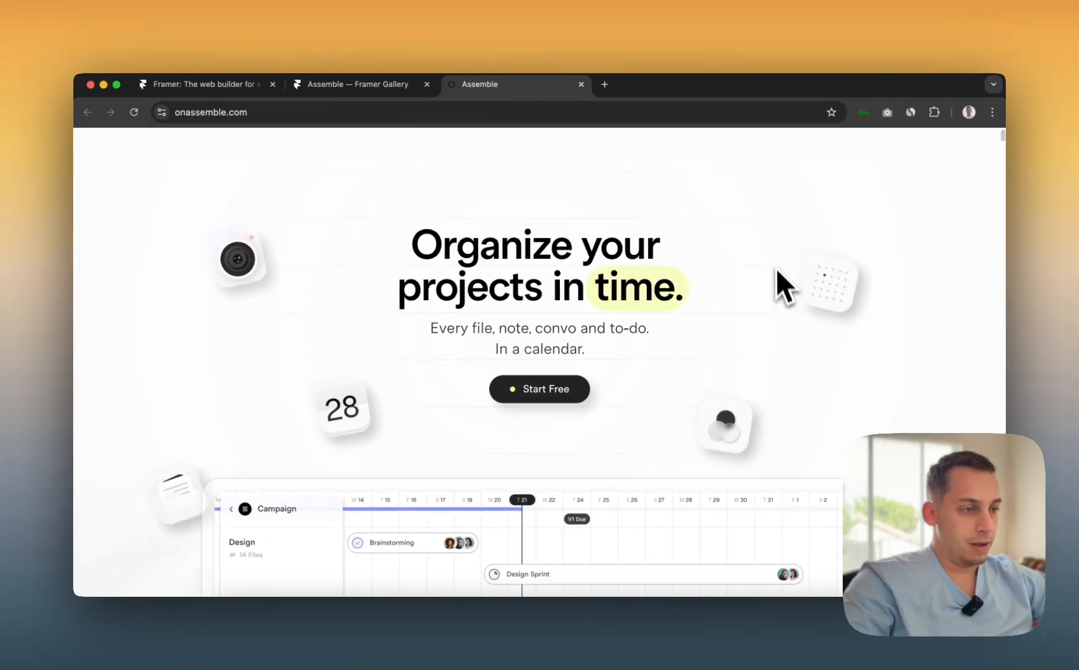
pyautogui.scroll(2, 776, 270)
# - Inspect the page in a narrowed developer tools pane and select the dotted calendar icon's img element in the code
pyautogui.rightClick(762, 251)
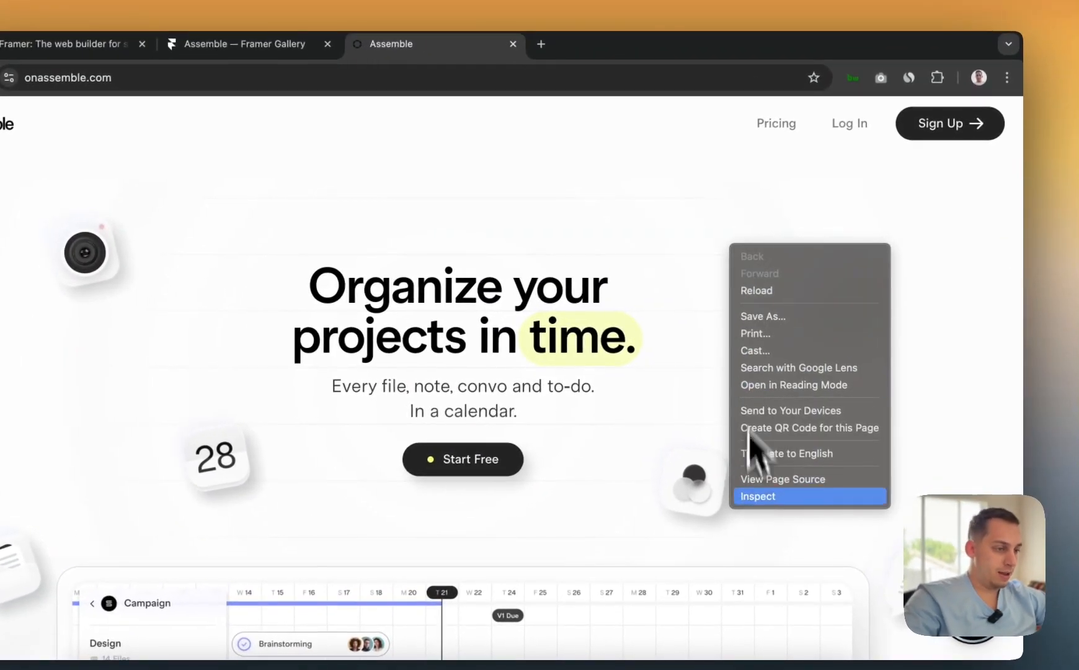
pyautogui.click(754, 496)
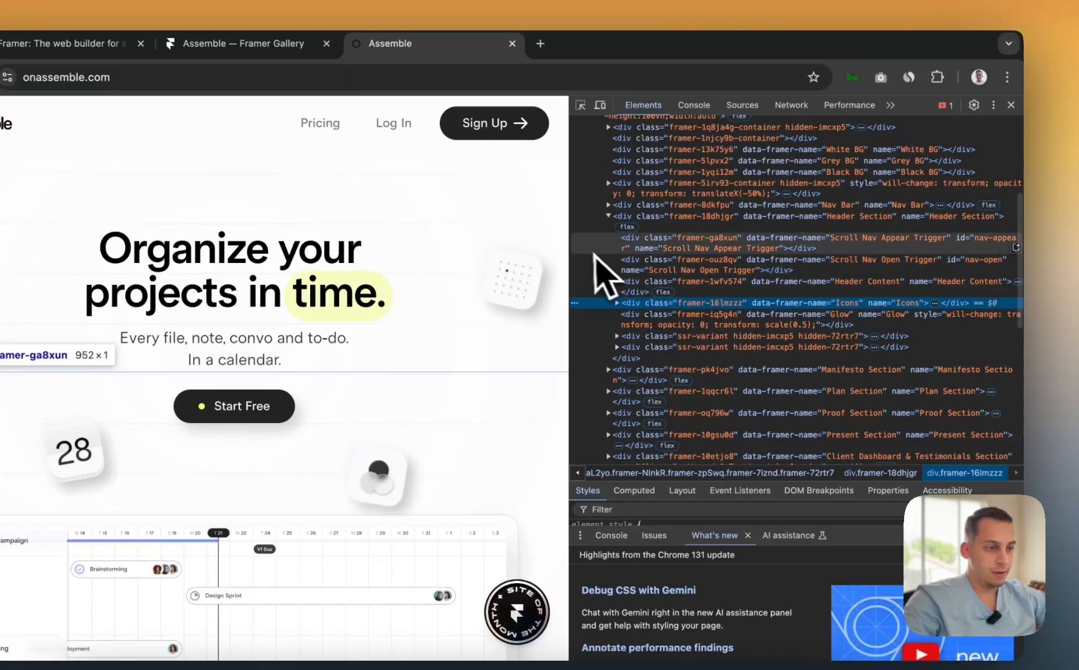
pyautogui.moveTo(578, 253); pyautogui.dragTo(799, 245)
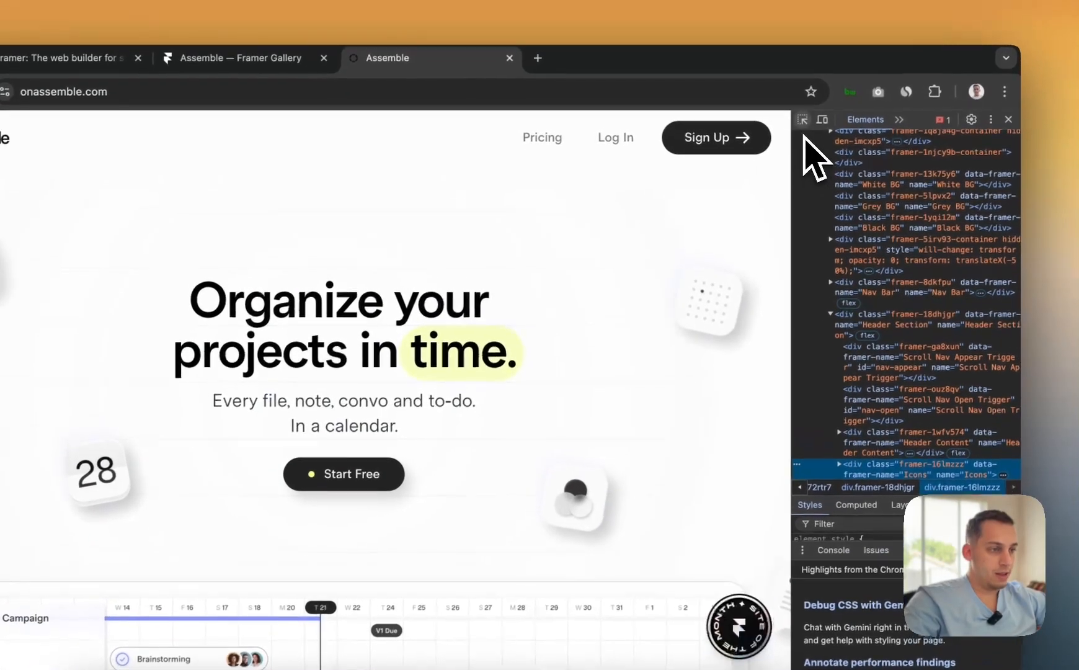
pyautogui.click(805, 104)
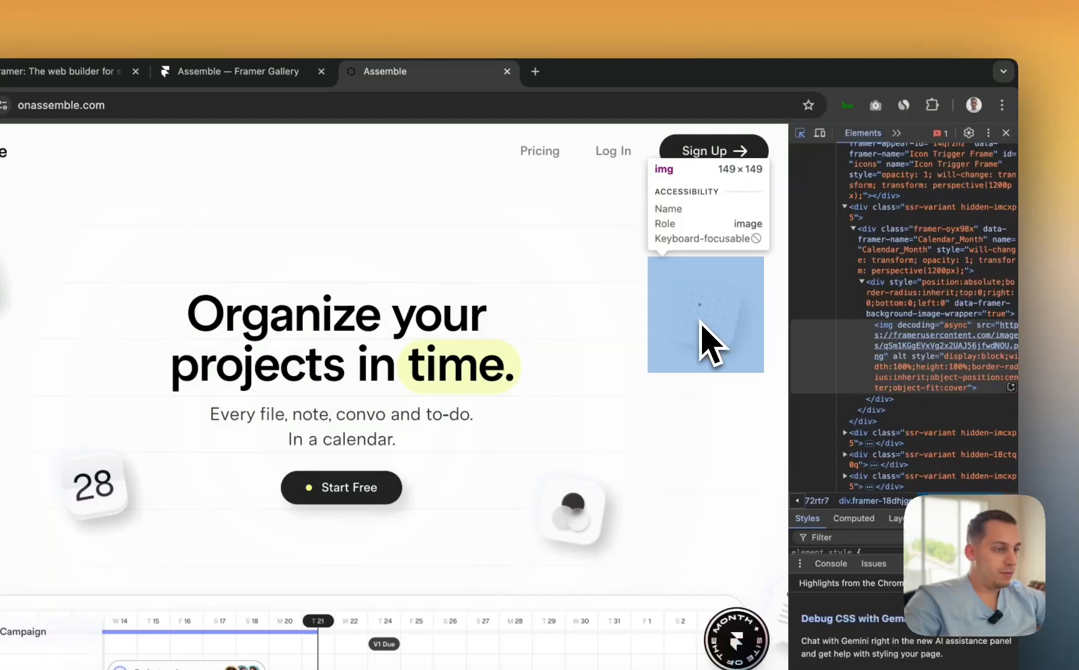
pyautogui.click(695, 322)
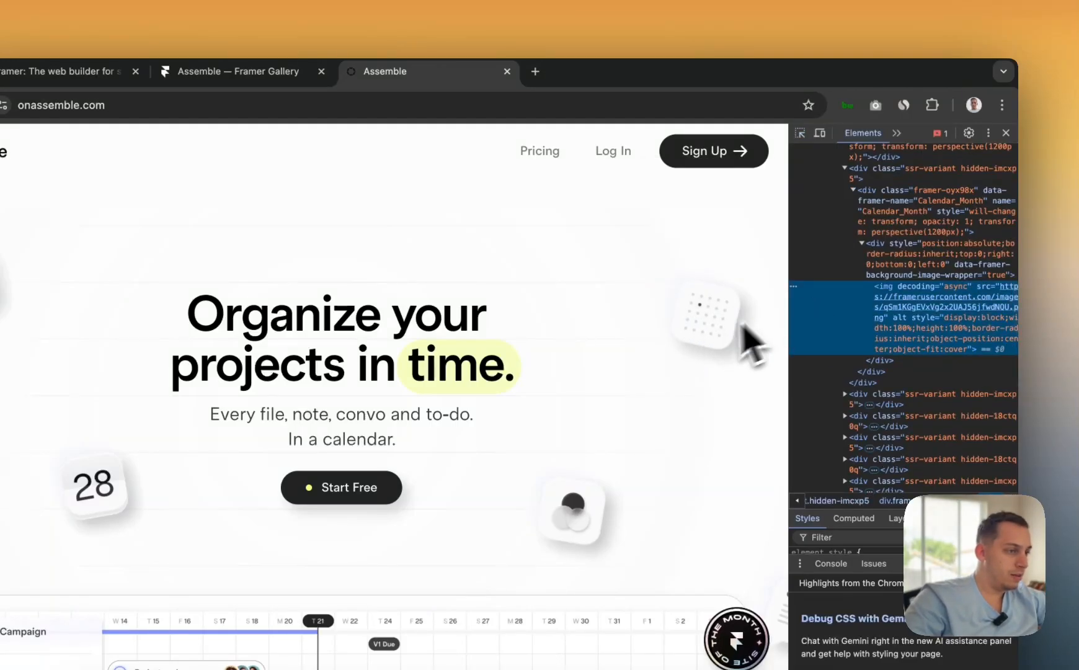
# - Widen the developer tools pane and examine the dotted calendar icon's inline transform style while the hero scrolls
pyautogui.scroll(-1, 698, 369)
pyautogui.moveTo(792, 308); pyautogui.dragTo(712, 305)
pyautogui.scroll(-2, 574, 403)
pyautogui.scroll(-3, 563, 386)
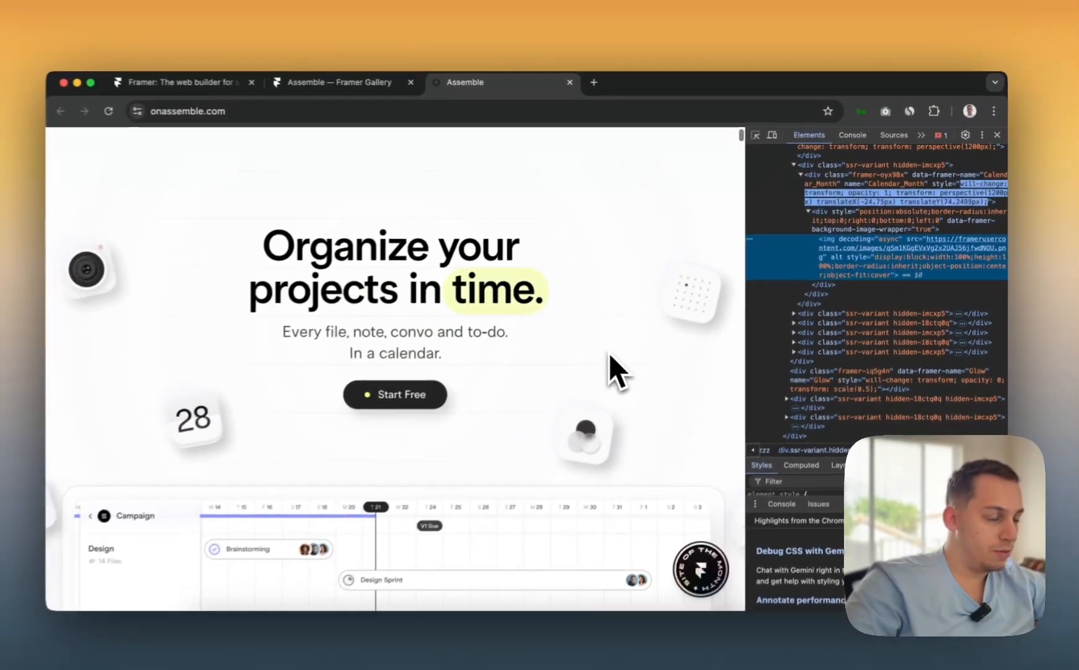
pyautogui.scroll(-2, 610, 352)
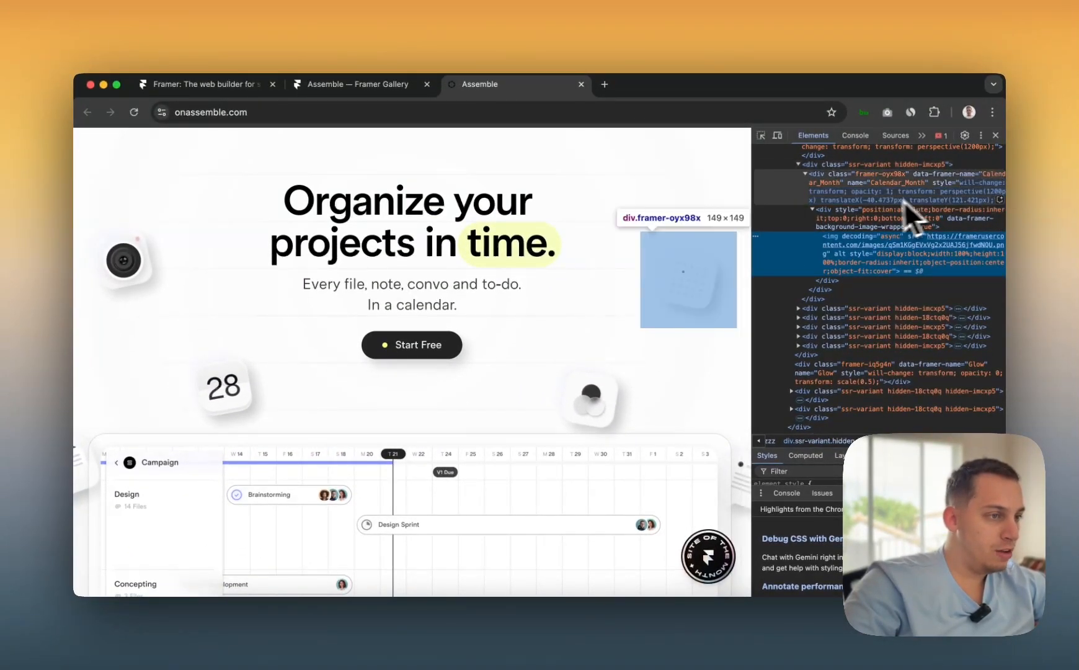
pyautogui.scroll(-2, 655, 372)
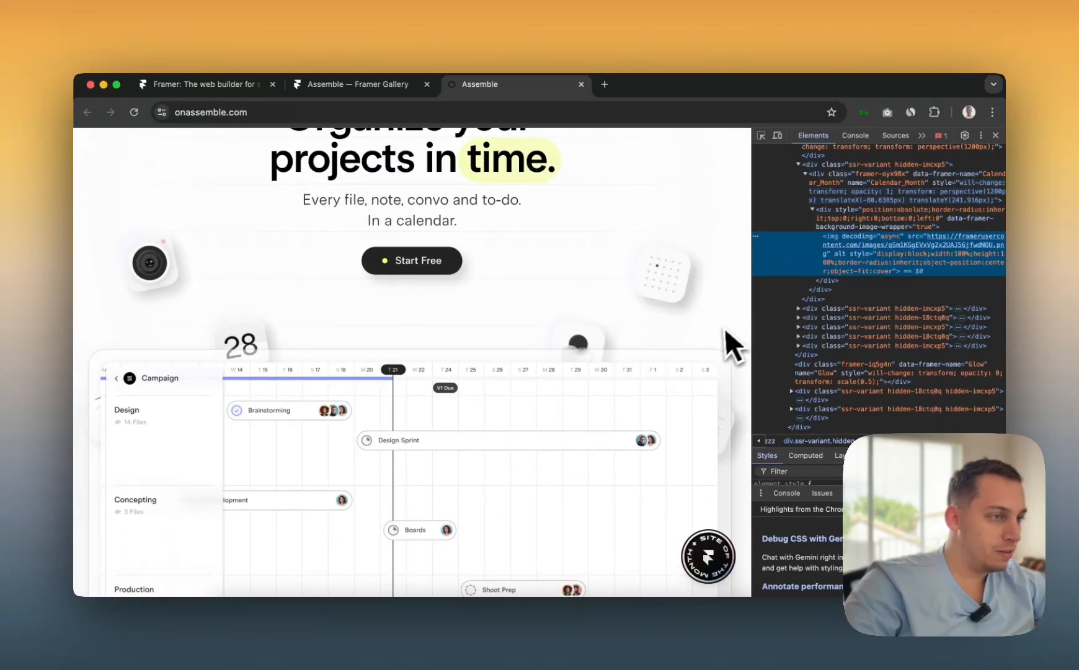
pyautogui.scroll(2, 723, 329)
pyautogui.scroll(-2, 718, 332)
pyautogui.scroll(2, 718, 332)
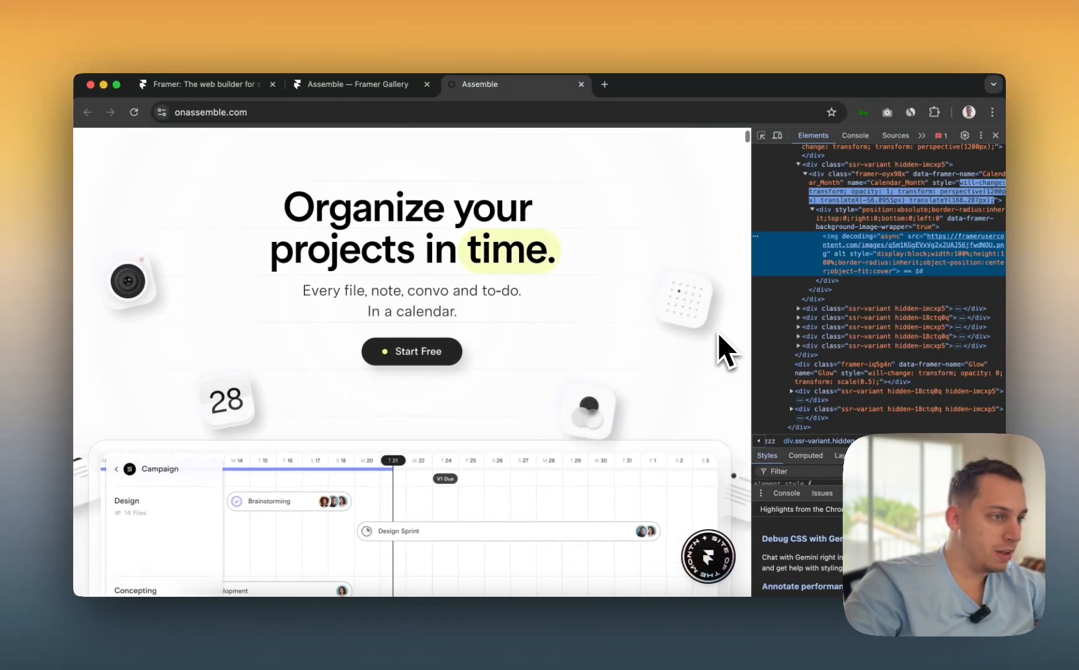
pyautogui.scroll(-1, 717, 333)
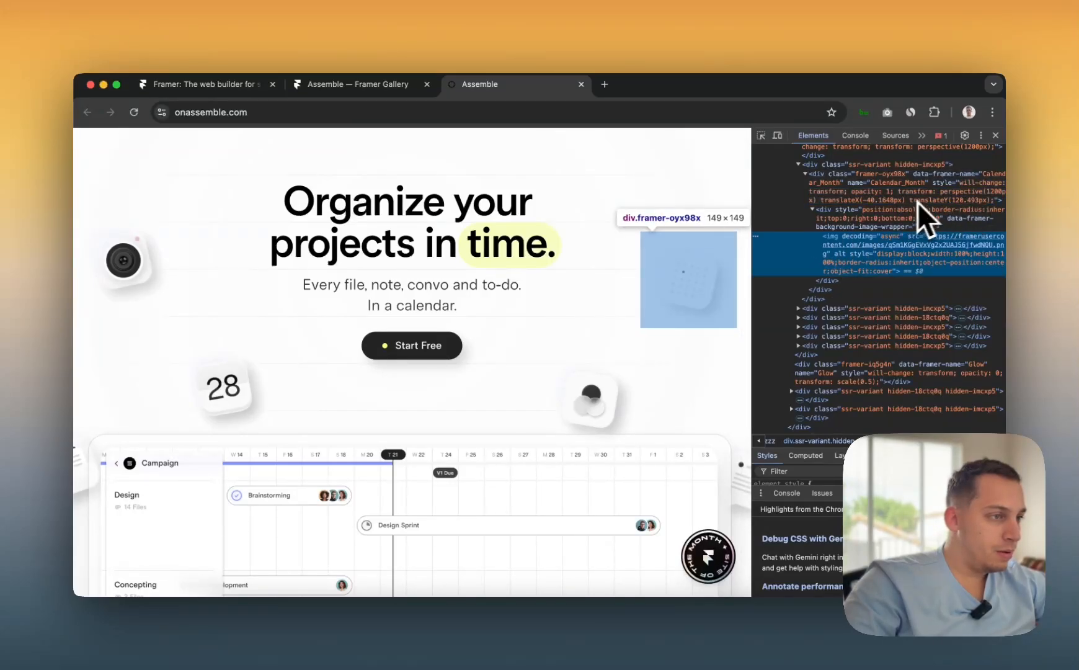
# - Compare the Calendar_Month element's translateX and translateY values between the top of the page and the partly scrolled hero
pyautogui.scroll(2, 635, 322)
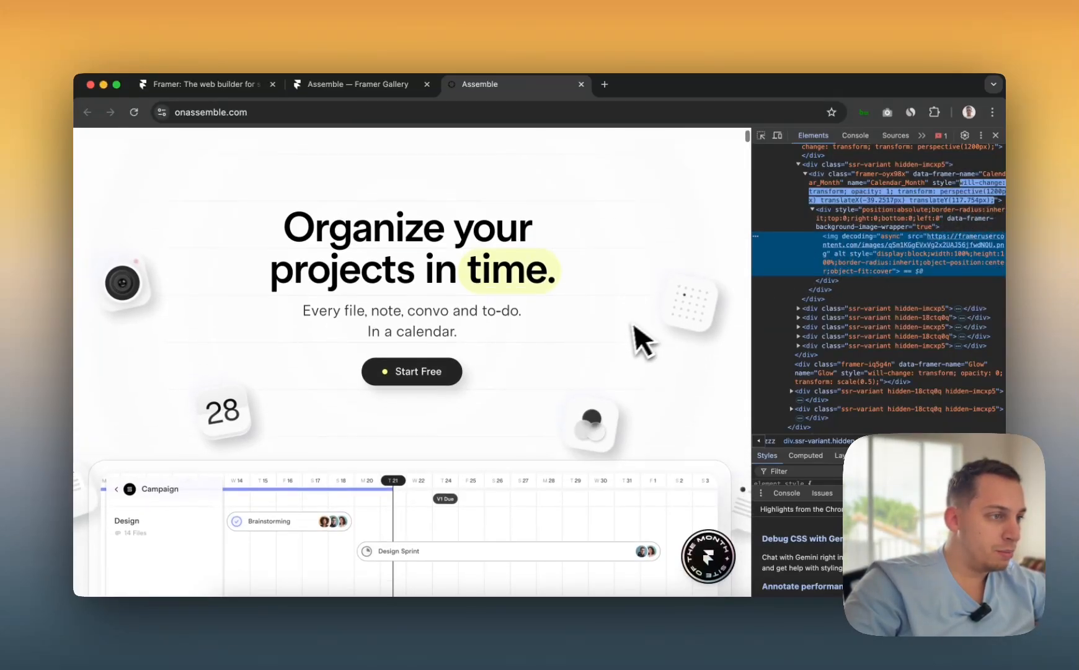
pyautogui.scroll(-2, 624, 326)
pyautogui.scroll(-3, 624, 326)
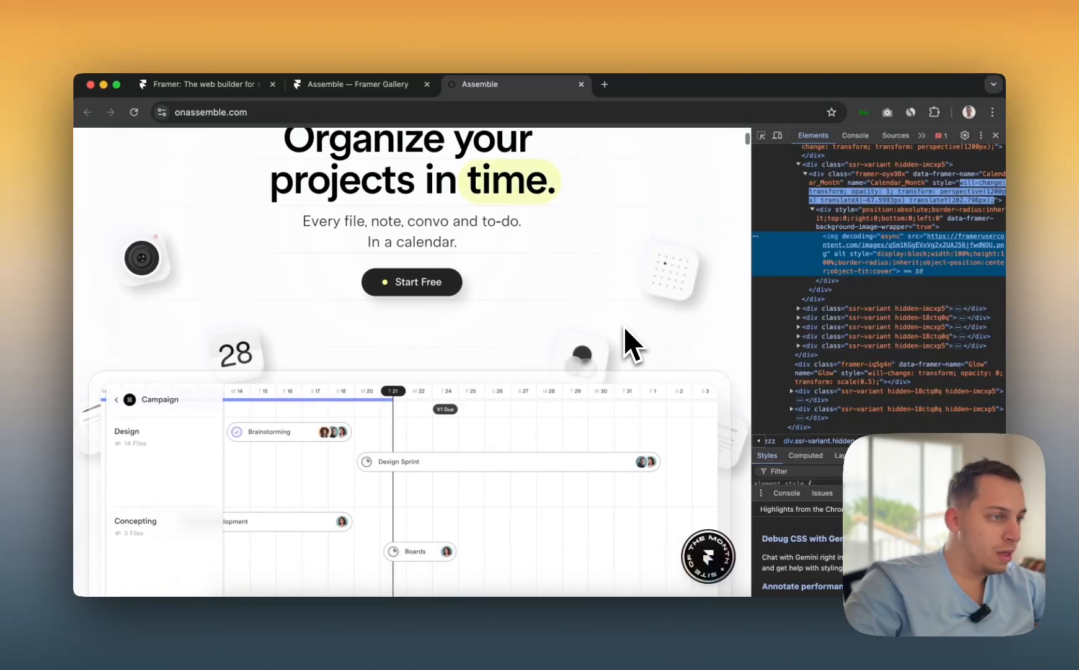
pyautogui.scroll(3, 624, 326)
pyautogui.scroll(2, 624, 326)
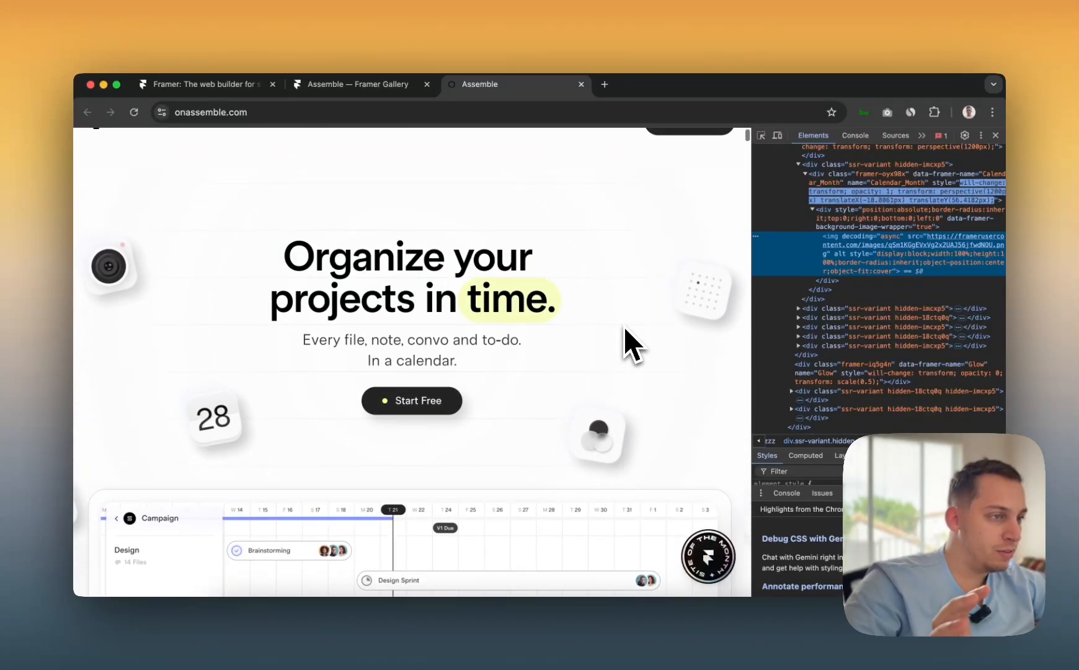
pyautogui.scroll(-2, 624, 326)
pyautogui.scroll(-2, 624, 327)
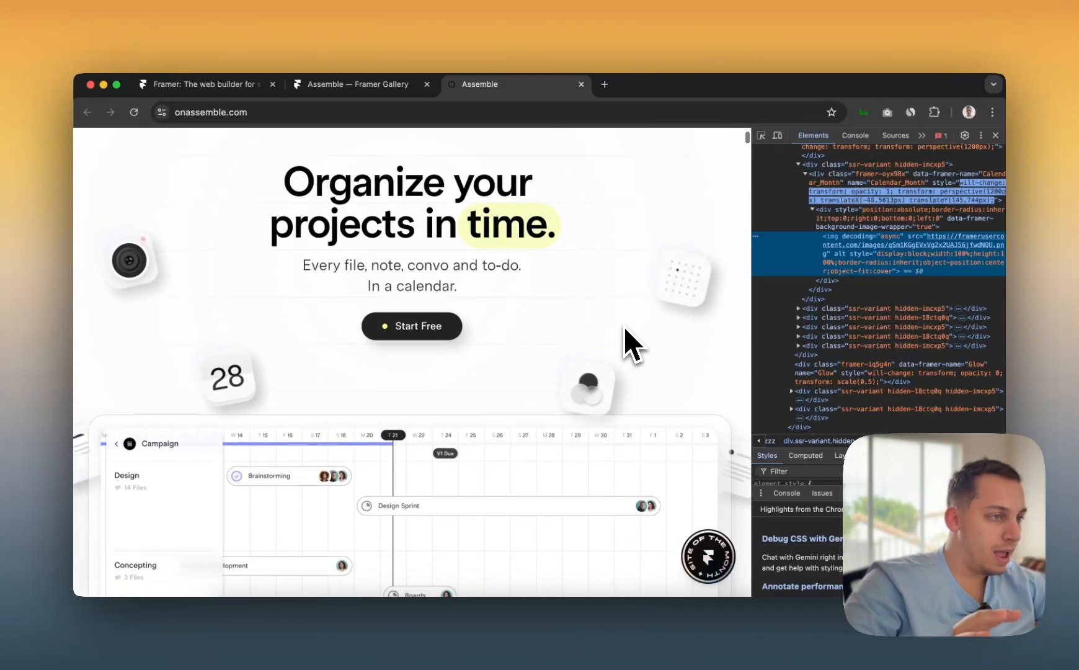
pyautogui.scroll(-1, 624, 326)
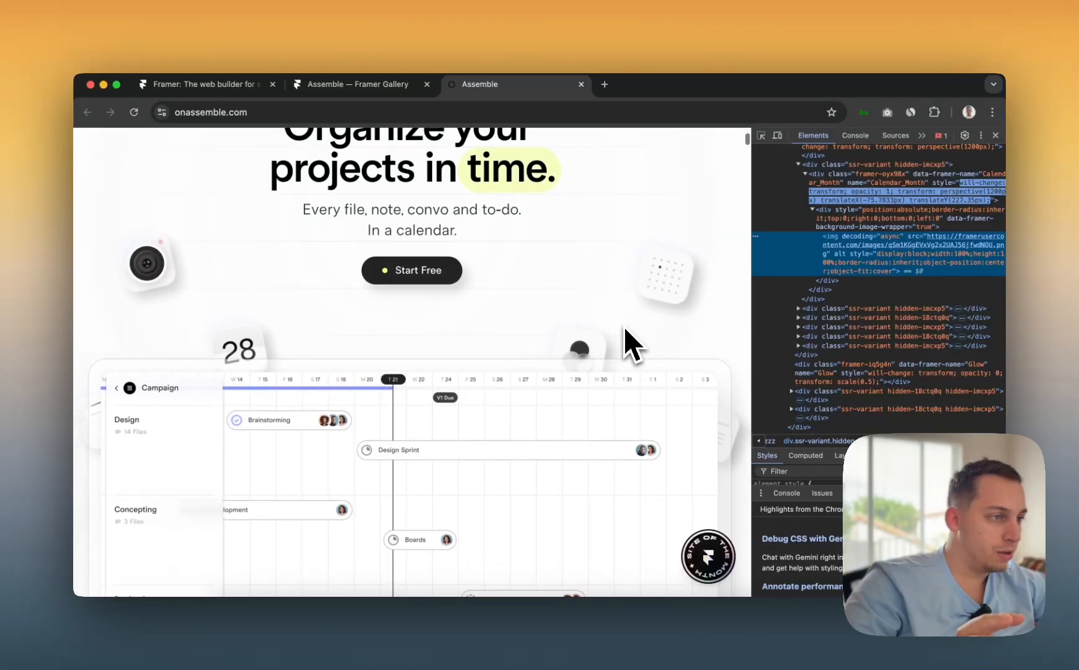
pyautogui.scroll(2, 624, 327)
pyautogui.scroll(2, 624, 326)
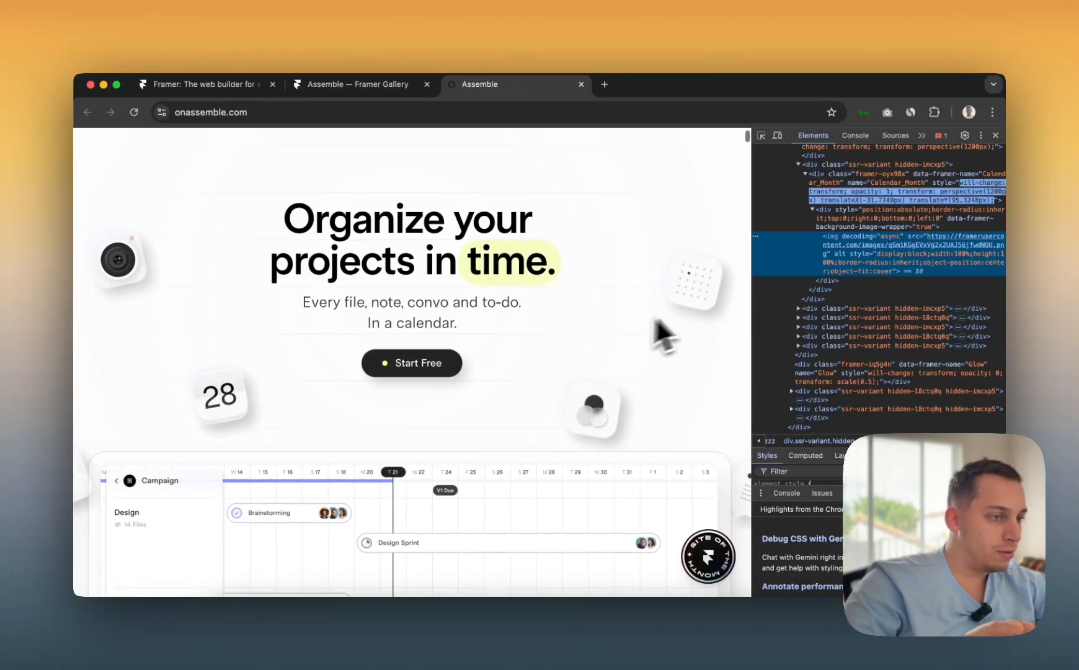
pyautogui.scroll(2, 699, 295)
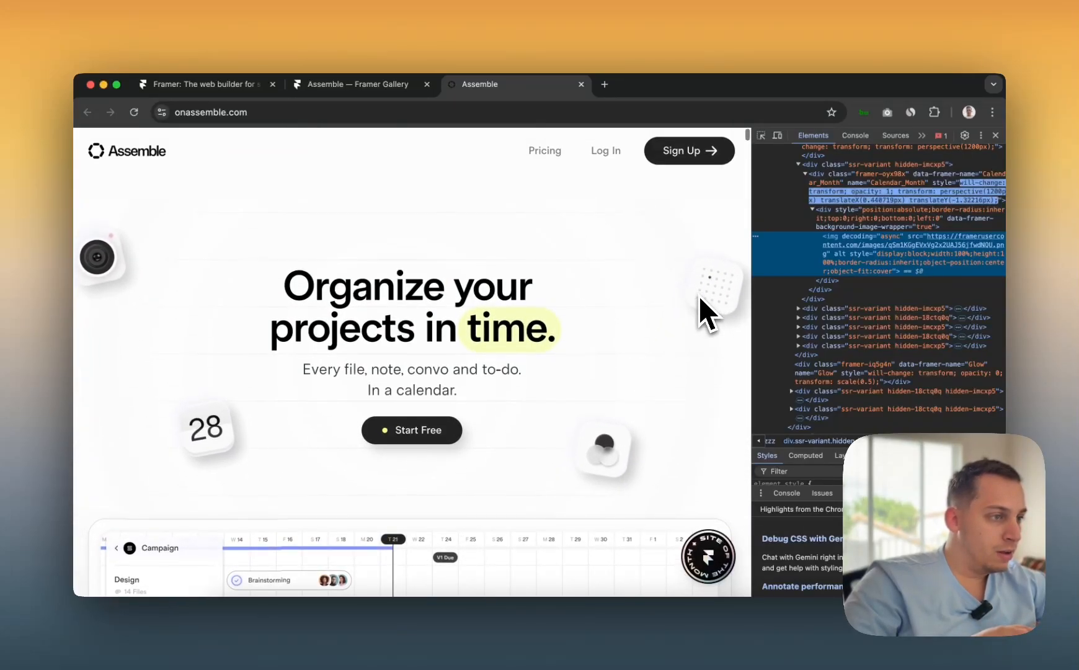
pyautogui.scroll(-1, 699, 295)
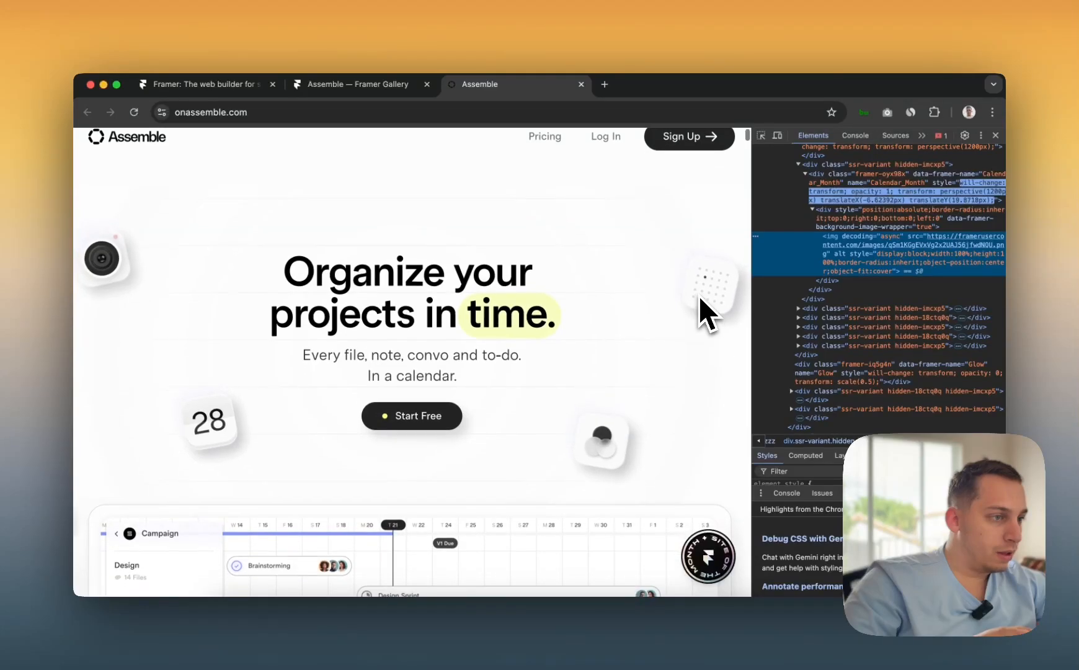
pyautogui.scroll(1, 699, 295)
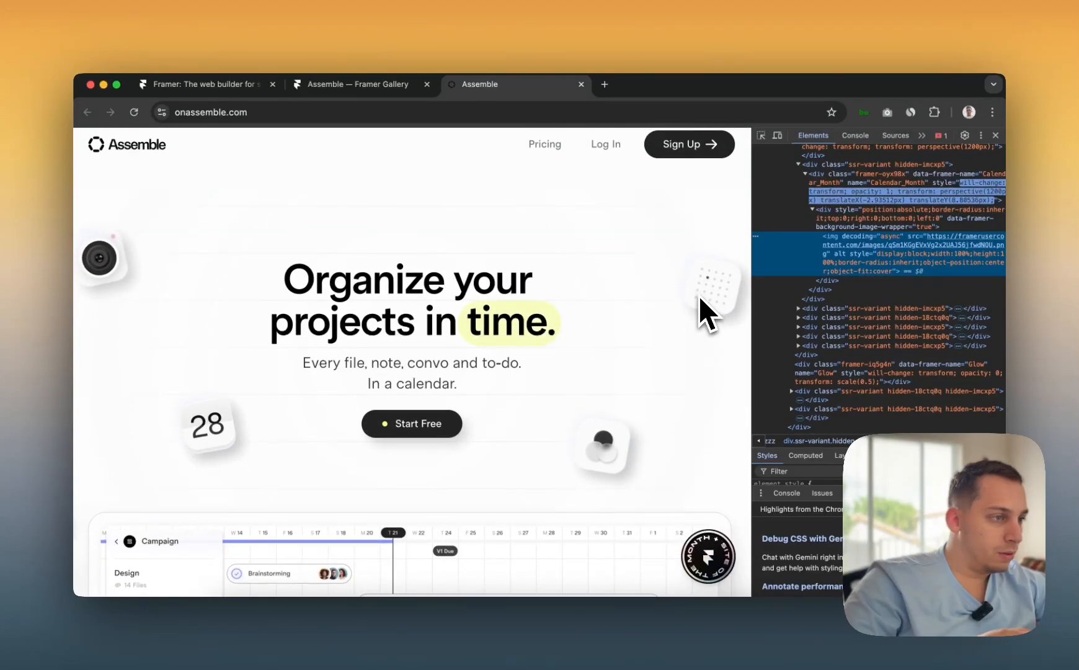
pyautogui.scroll(1, 699, 295)
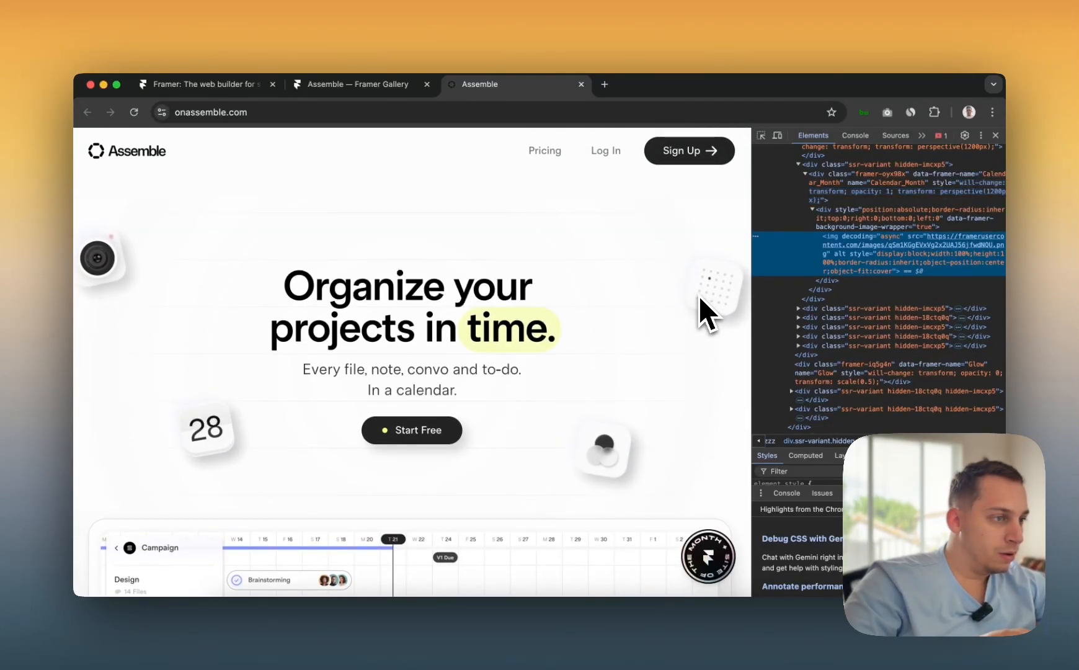
# - Examine the dotted calendar icon's translate values as it travels from its starting position to behind the Campaign calendar
pyautogui.scroll(-3, 699, 295)
pyautogui.scroll(-5, 699, 296)
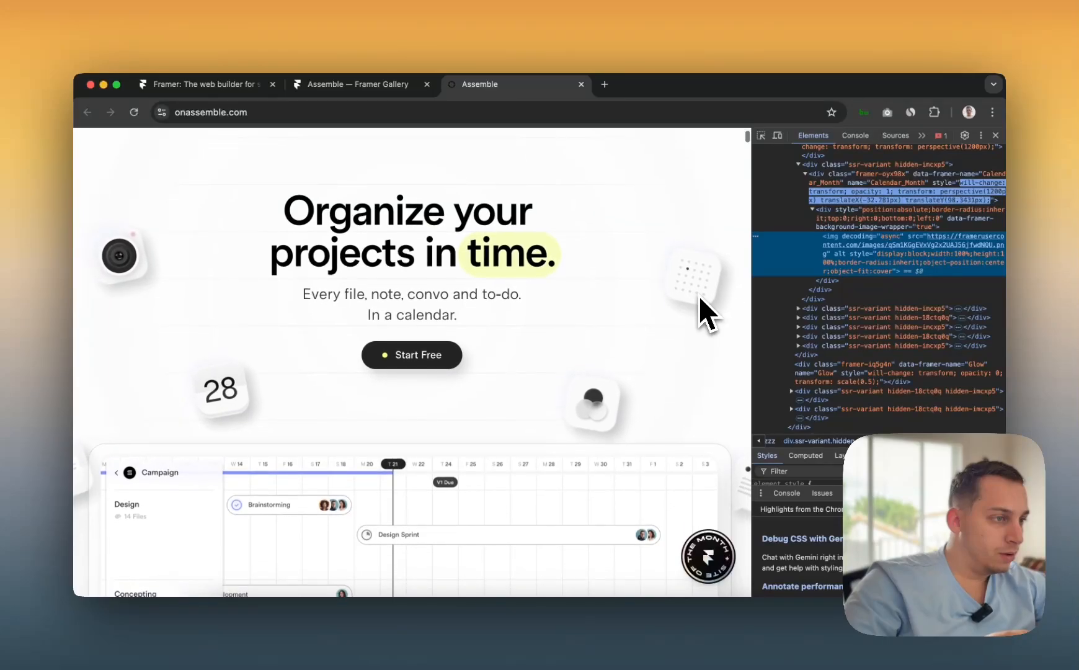
pyautogui.scroll(-6, 699, 296)
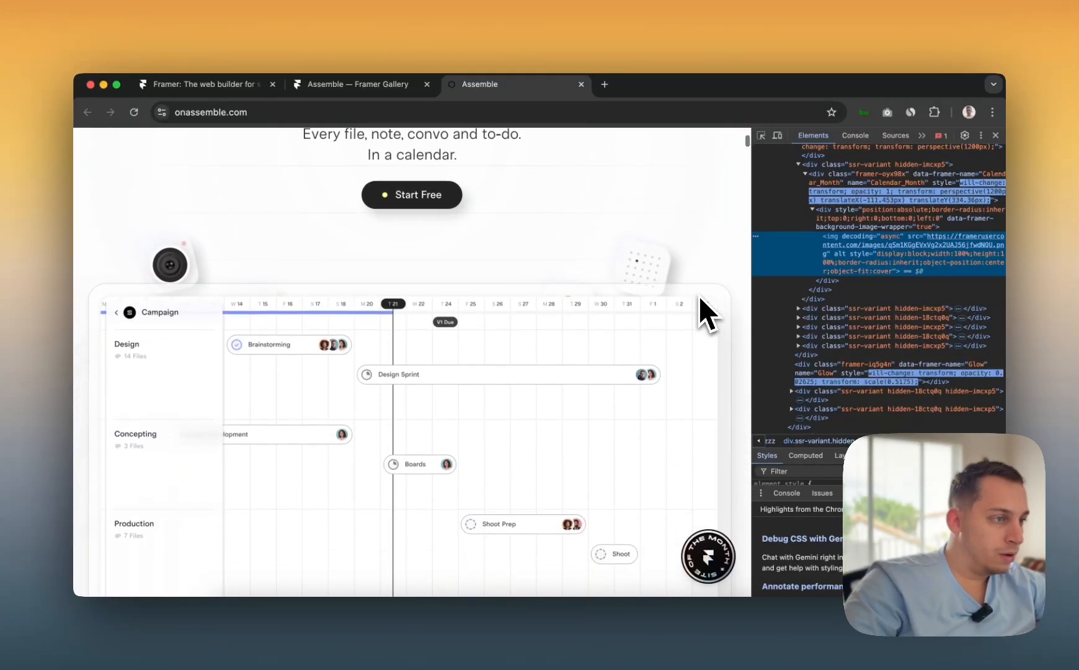
pyautogui.scroll(-4, 698, 296)
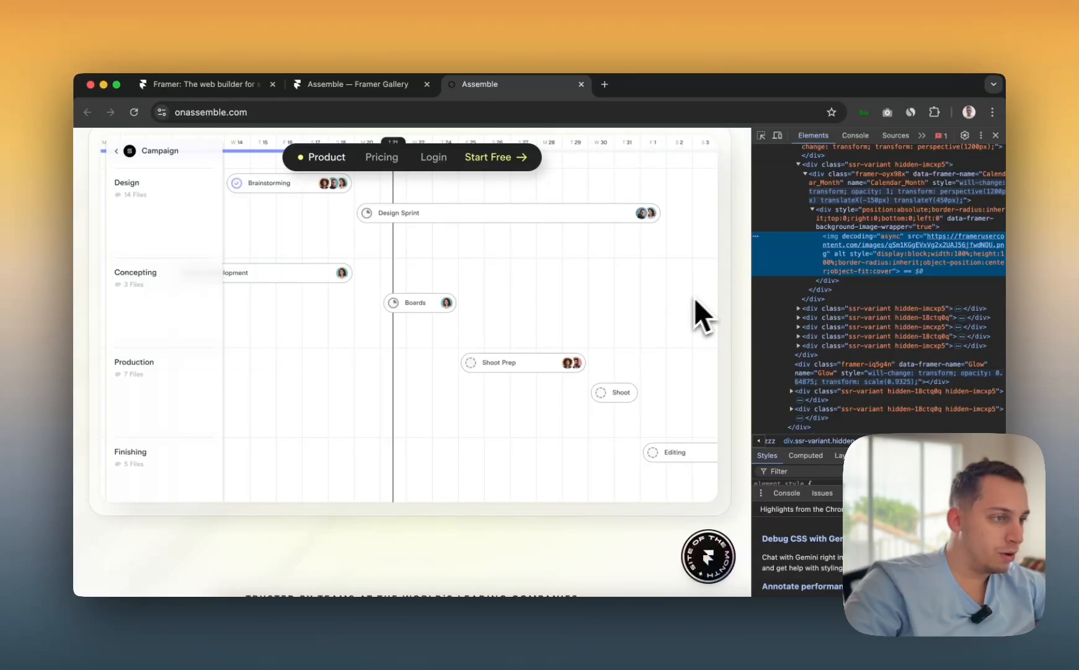
pyautogui.scroll(-1, 694, 296)
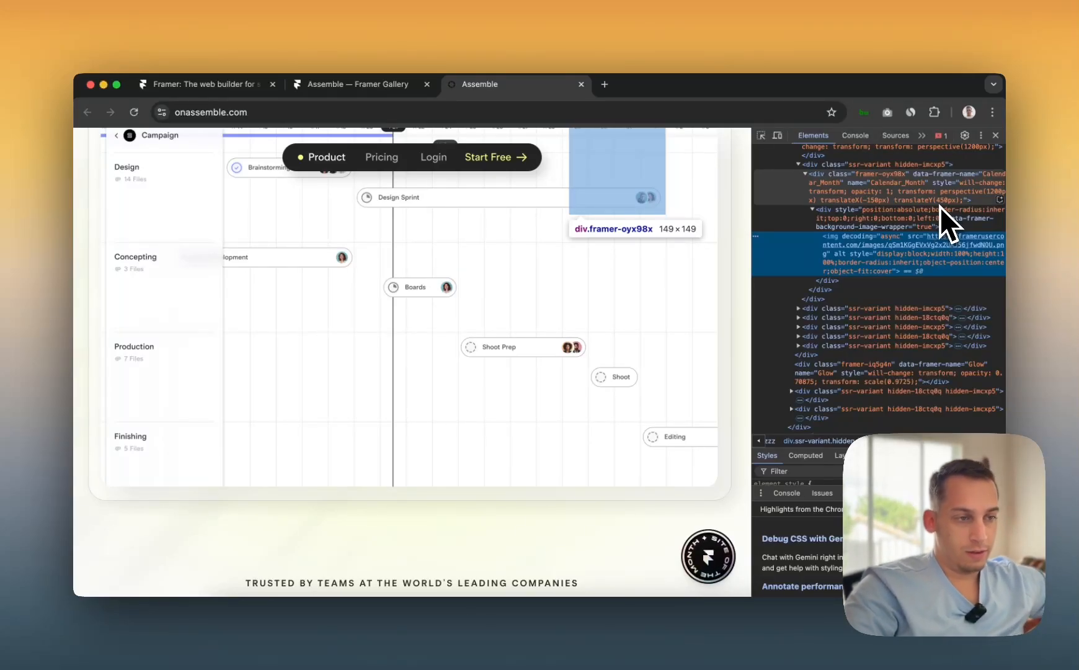
pyautogui.scroll(-1, 936, 207)
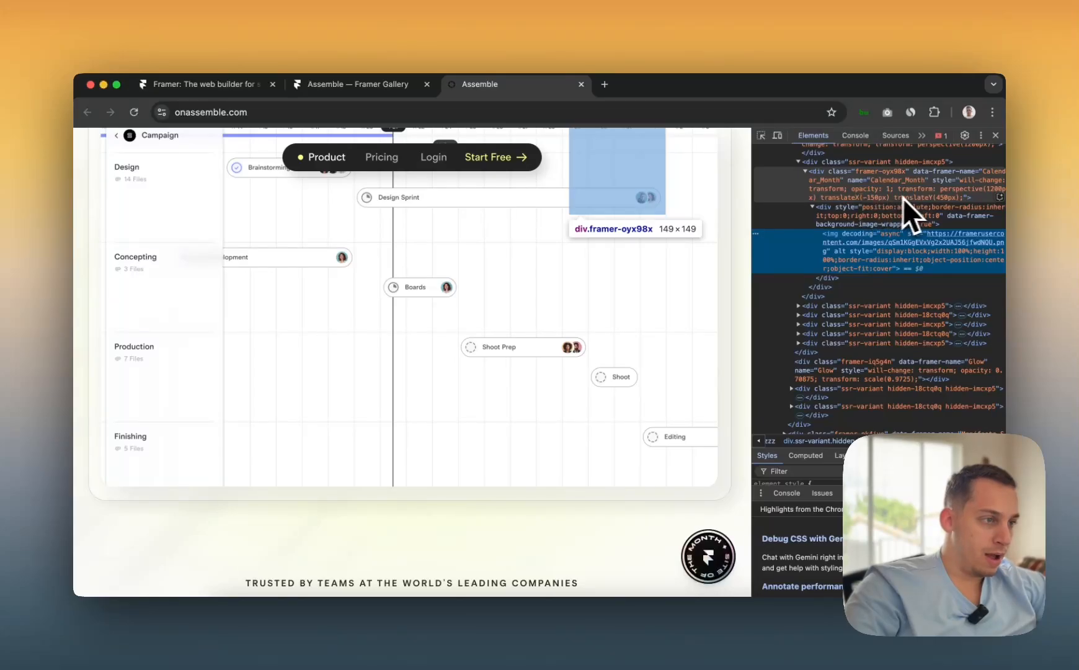
pyautogui.scroll(10, 654, 237)
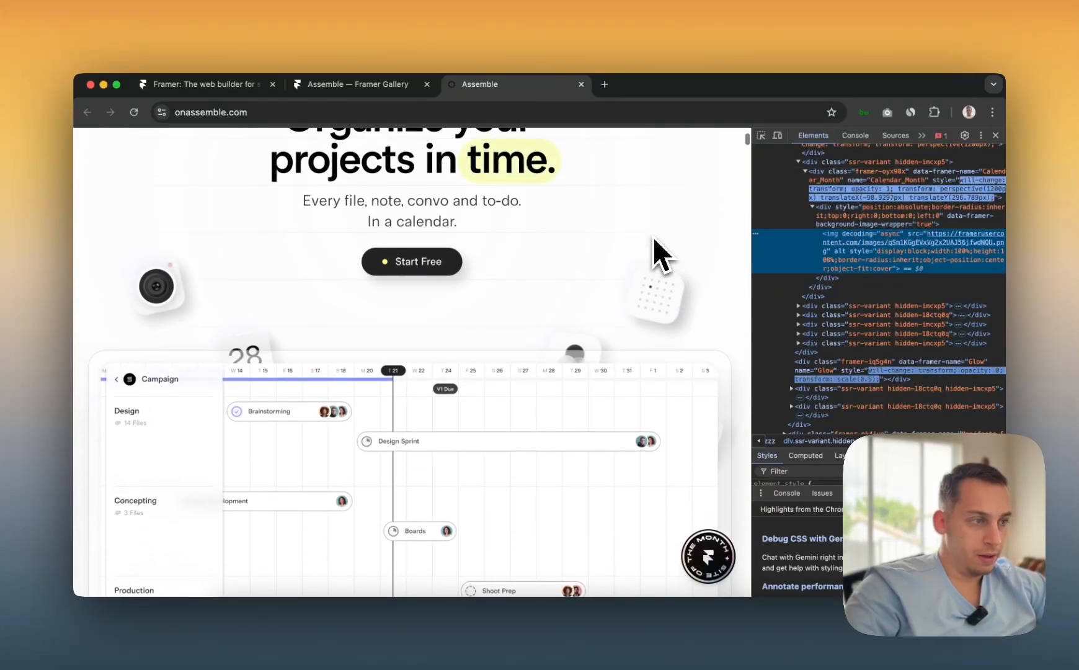
pyautogui.scroll(-4, 652, 237)
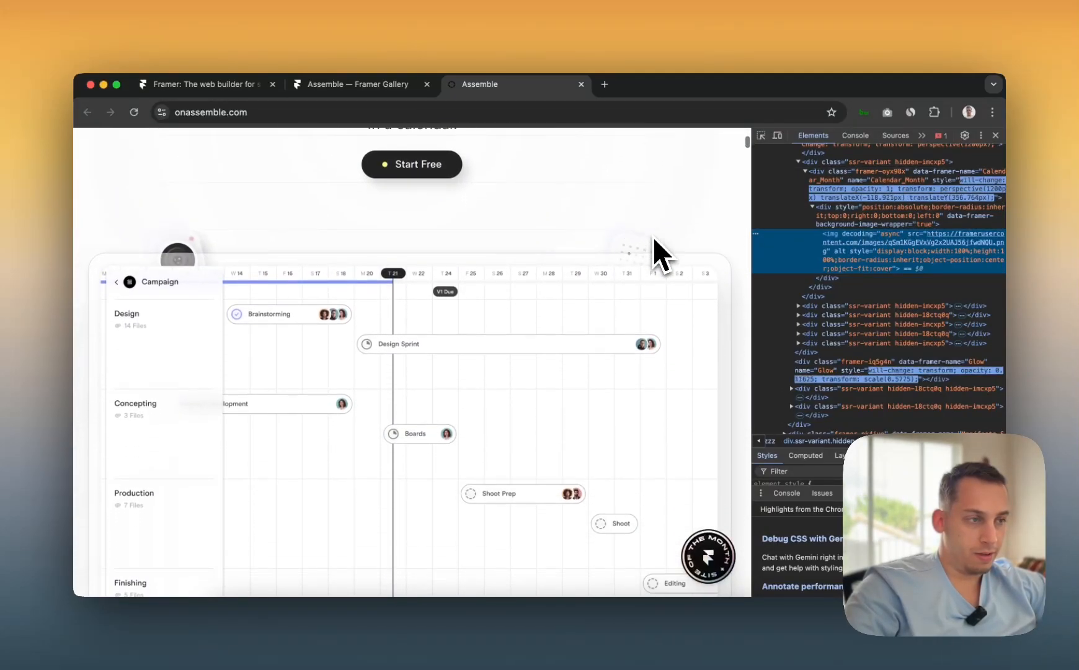
pyautogui.scroll(3, 653, 237)
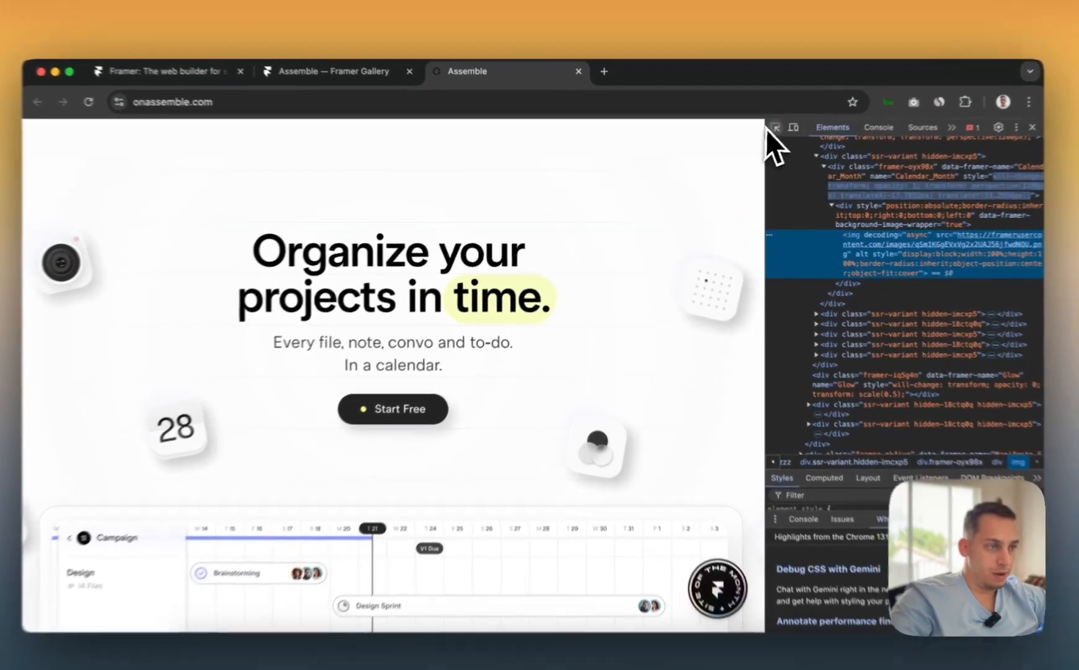
# - Inspect the 28 calendar icon's img element and study how its parent's transform values change during scrolling
pyautogui.click(761, 135)
pyautogui.click(149, 441)
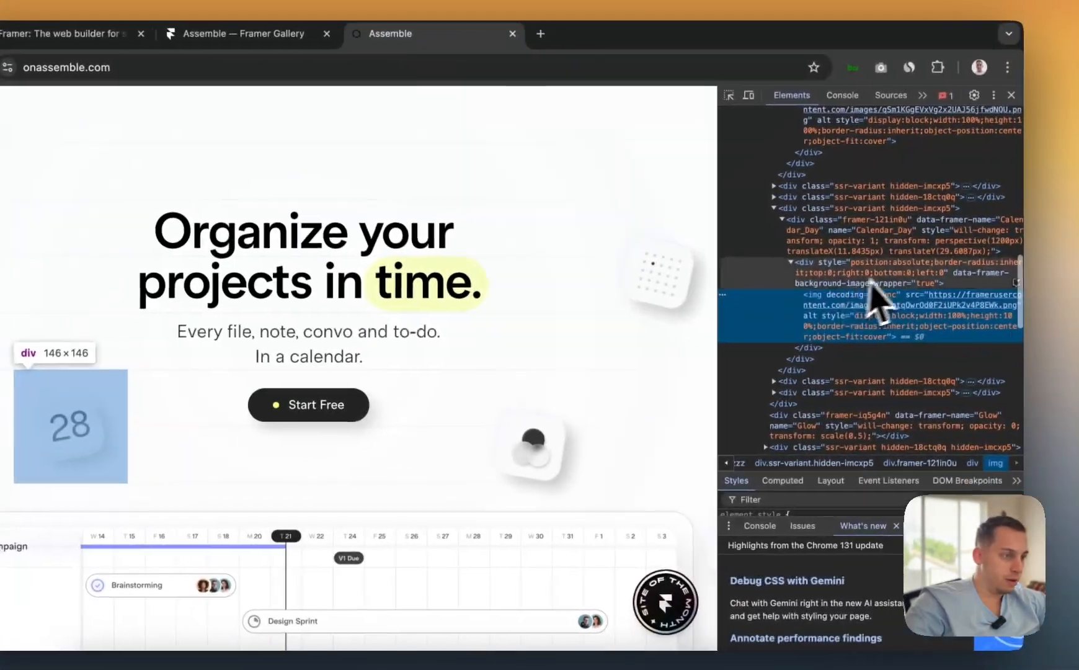
pyautogui.scroll(-2, 608, 394)
pyautogui.scroll(2, 608, 393)
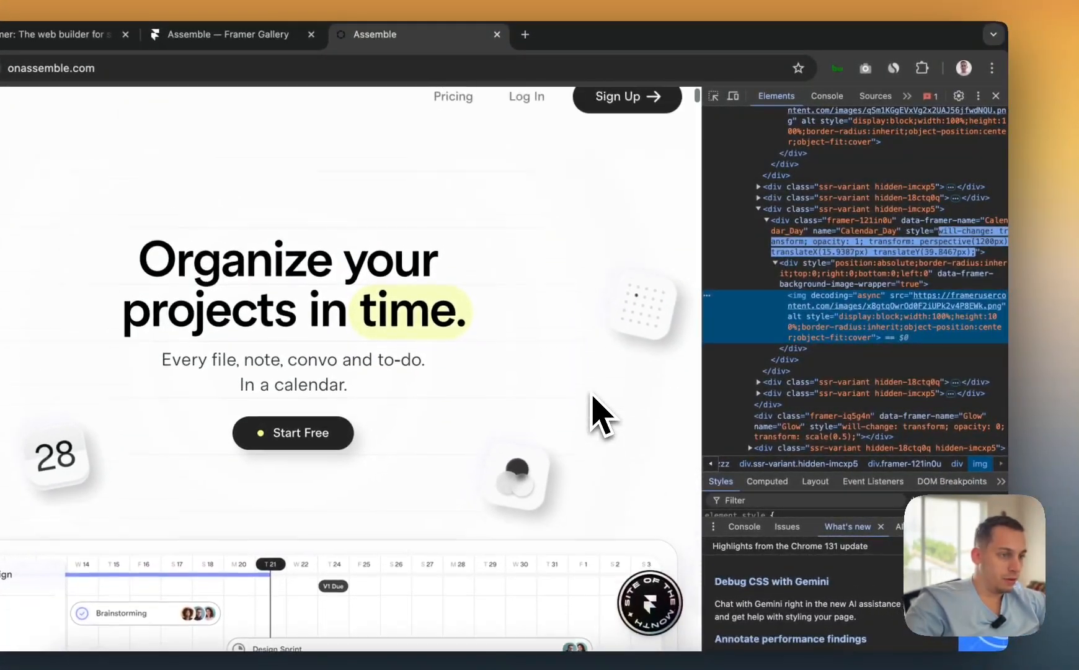
pyautogui.scroll(-1, 607, 393)
pyautogui.scroll(-2, 648, 385)
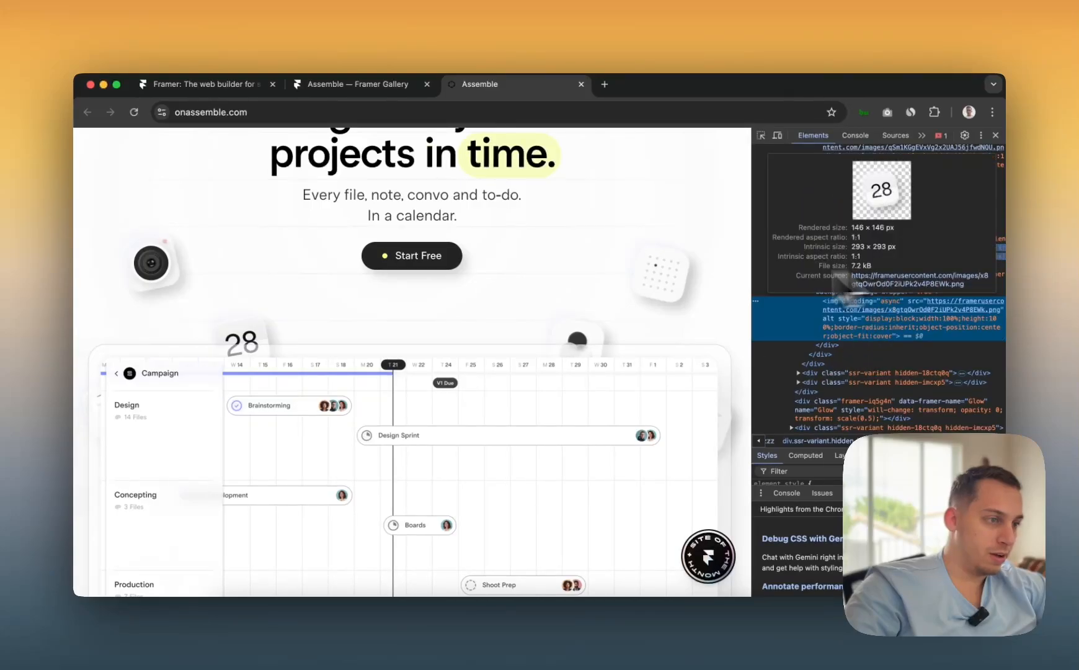
pyautogui.scroll(-2, 605, 335)
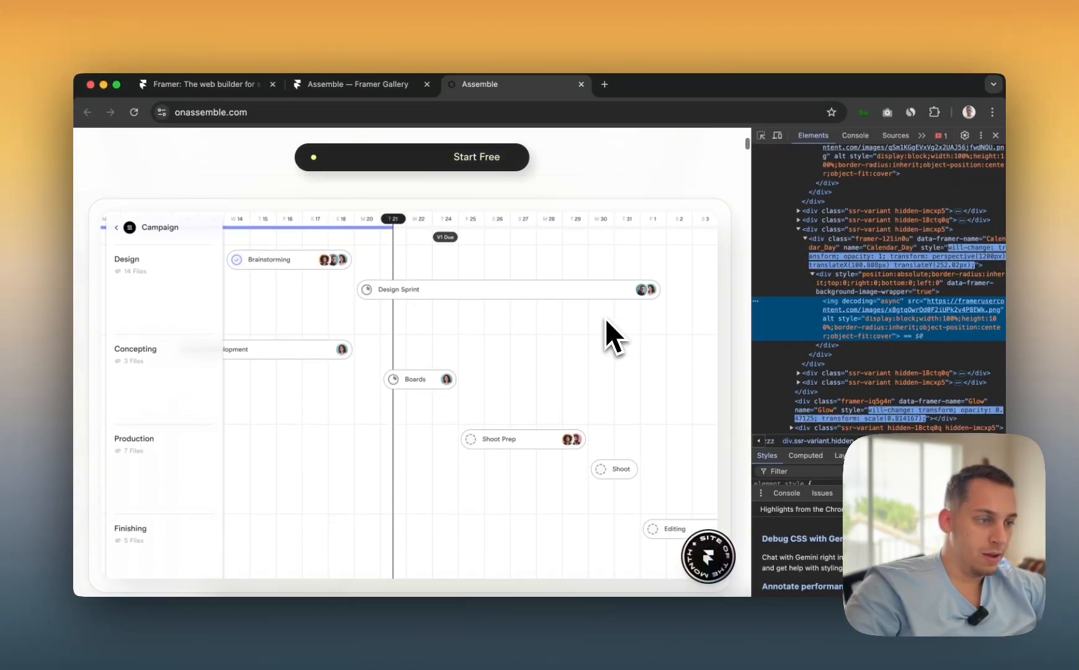
pyautogui.scroll(4, 606, 319)
pyautogui.scroll(-3, 607, 322)
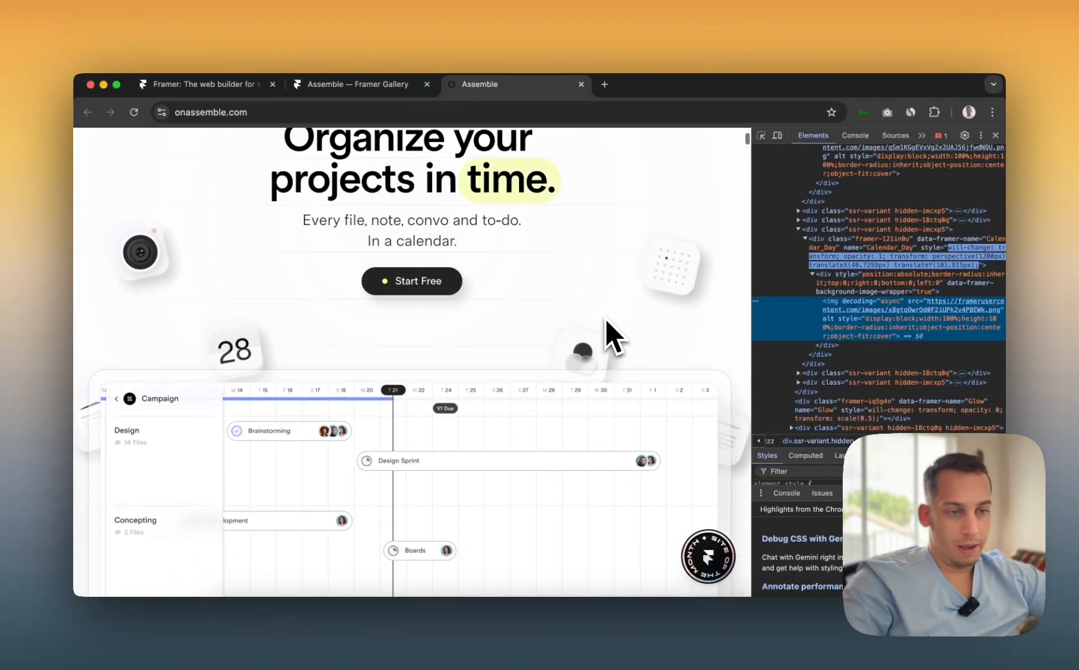
pyautogui.scroll(3, 572, 319)
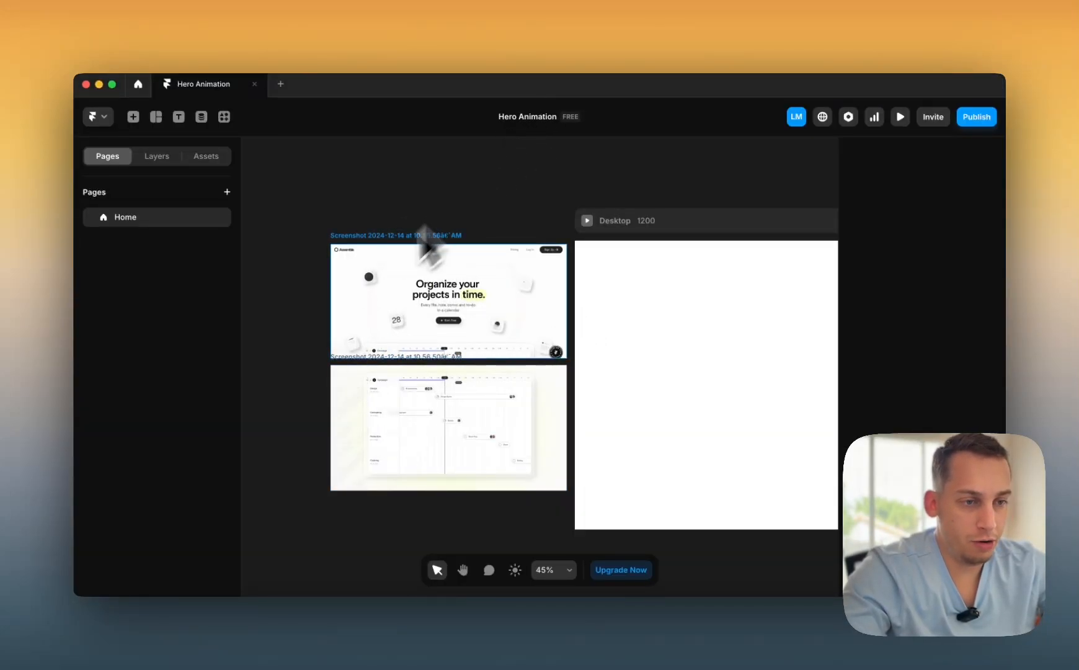
# - Switch to the Hero Animation project in Framer and review the two Assemble reference screenshots beside the Desktop frame
pyautogui.click(369, 235)
pyautogui.keyDown('shift'); pyautogui.click(353, 357); pyautogui.keyUp('shift')
pyautogui.scroll(3, 374, 226)
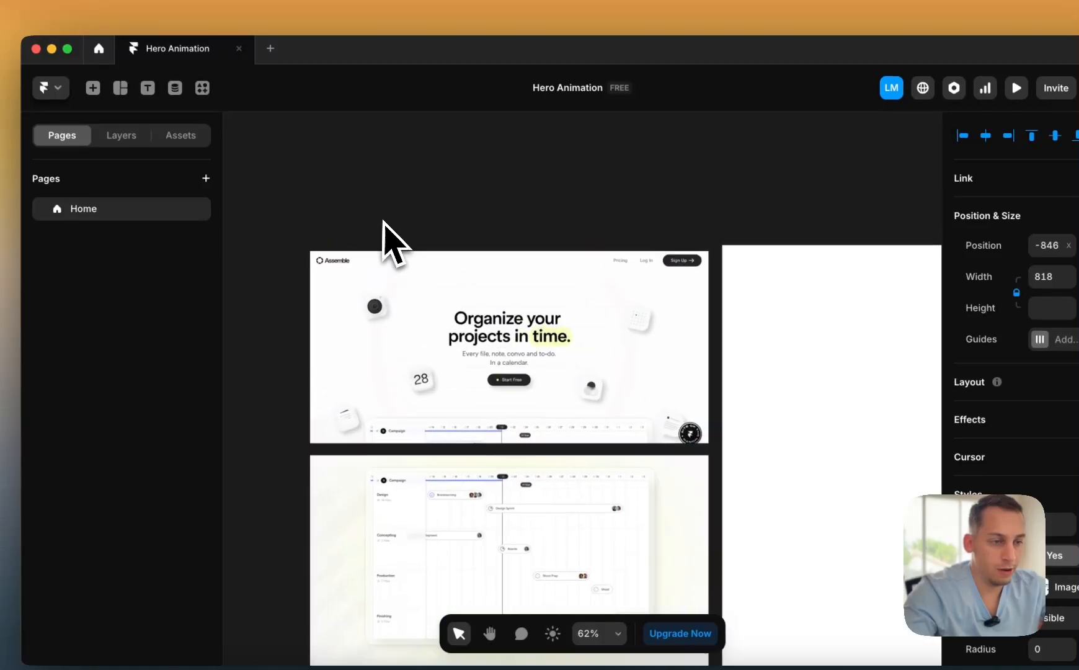
pyautogui.scroll(2, 439, 294)
pyautogui.hscroll(3, 458, 308)
pyautogui.scroll(-4, 454, 296)
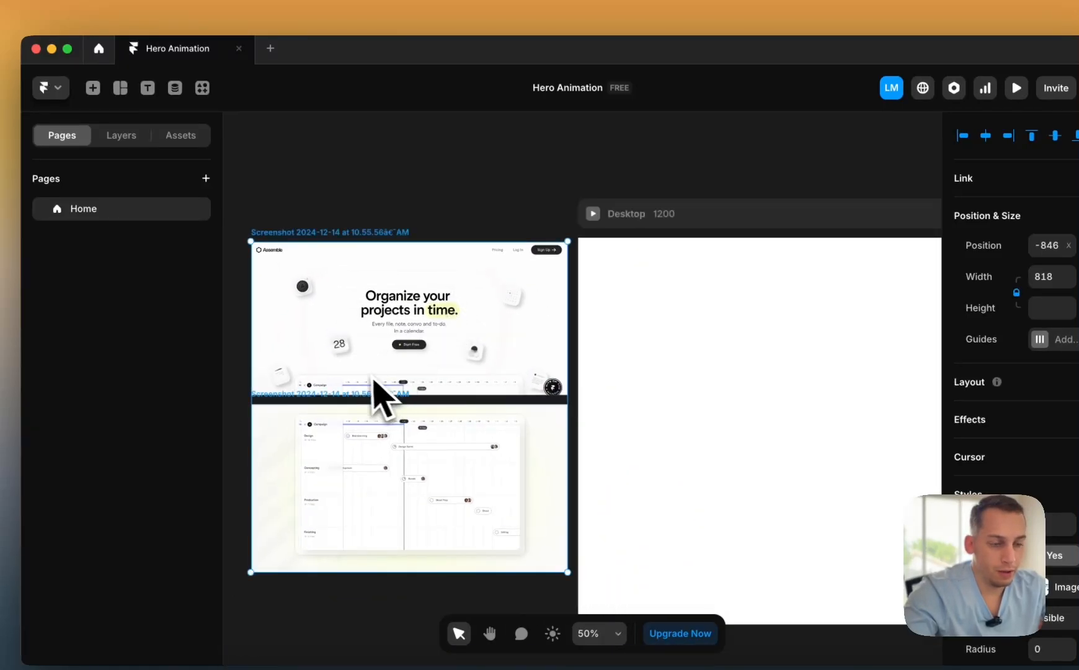
pyautogui.hscroll(-3, 354, 363)
pyautogui.click(311, 322)
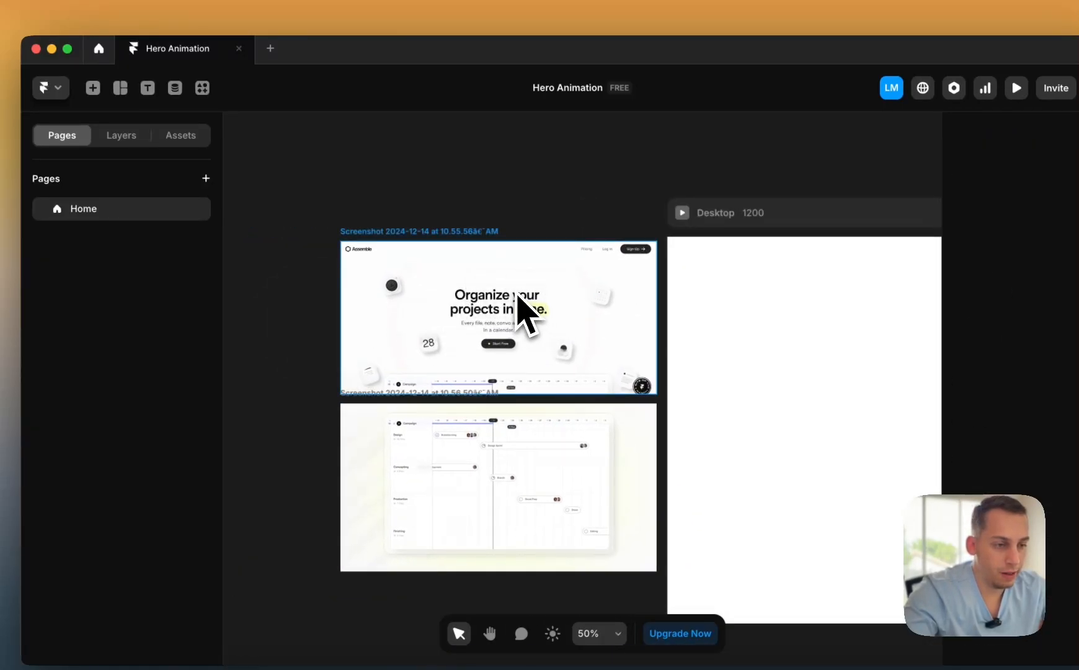
pyautogui.scroll(3, 519, 297)
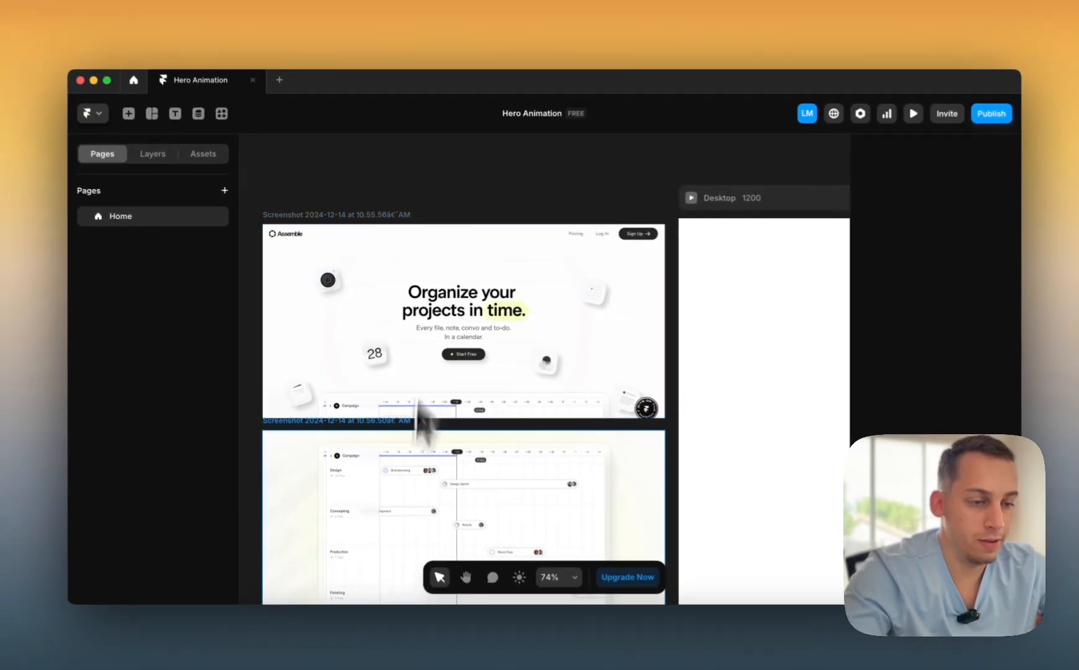
pyautogui.scroll(-2, 441, 455)
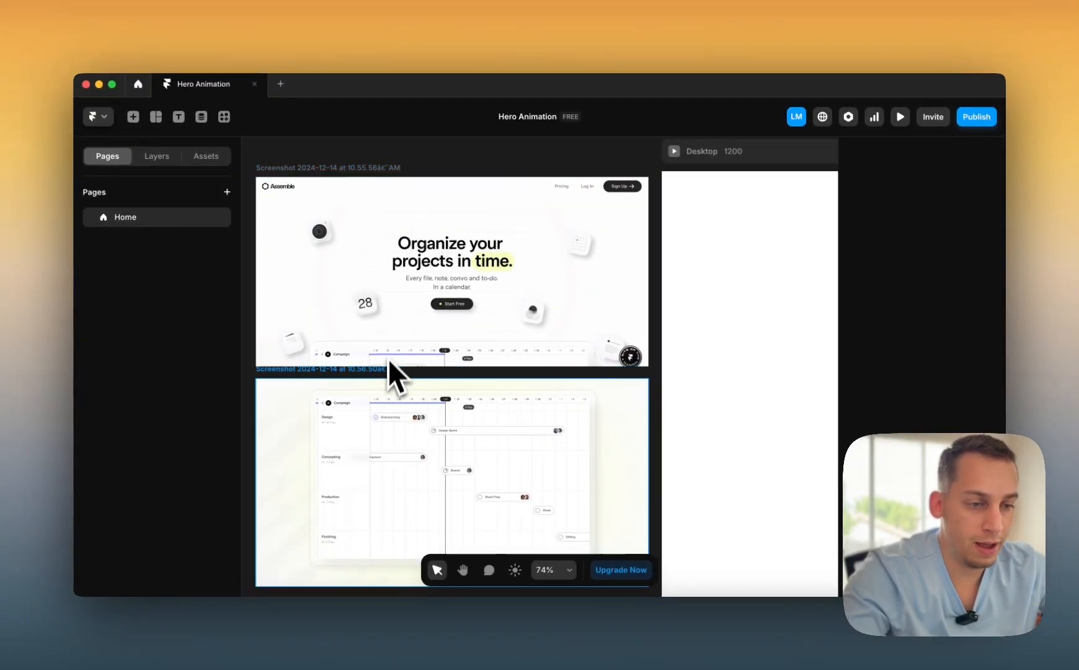
pyautogui.scroll(-2, 386, 372)
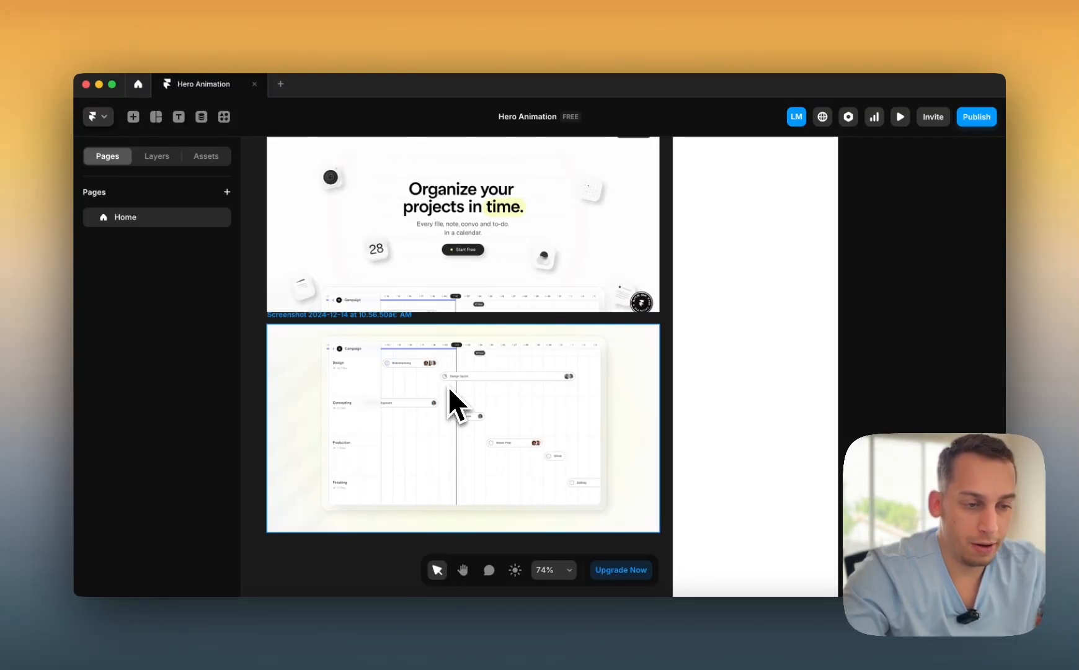
# - Review the reference screenshots and the Desktop, Tablet and Phone breakpoints, and view the options for adding another breakpoint
pyautogui.scroll(-5, 448, 386)
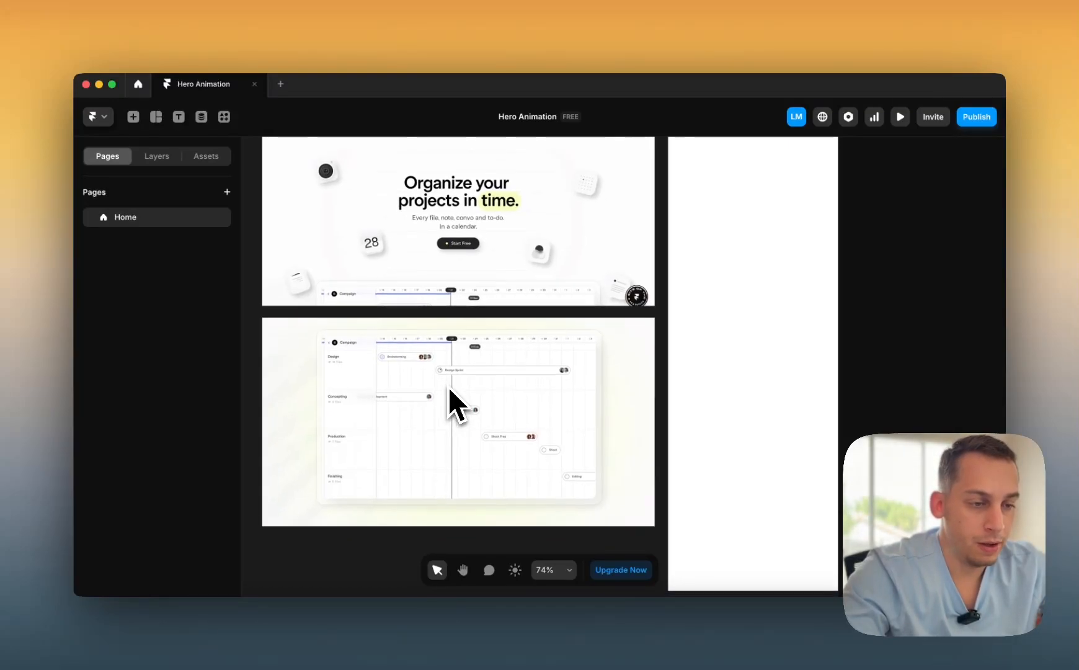
pyautogui.hscroll(-1, 448, 386)
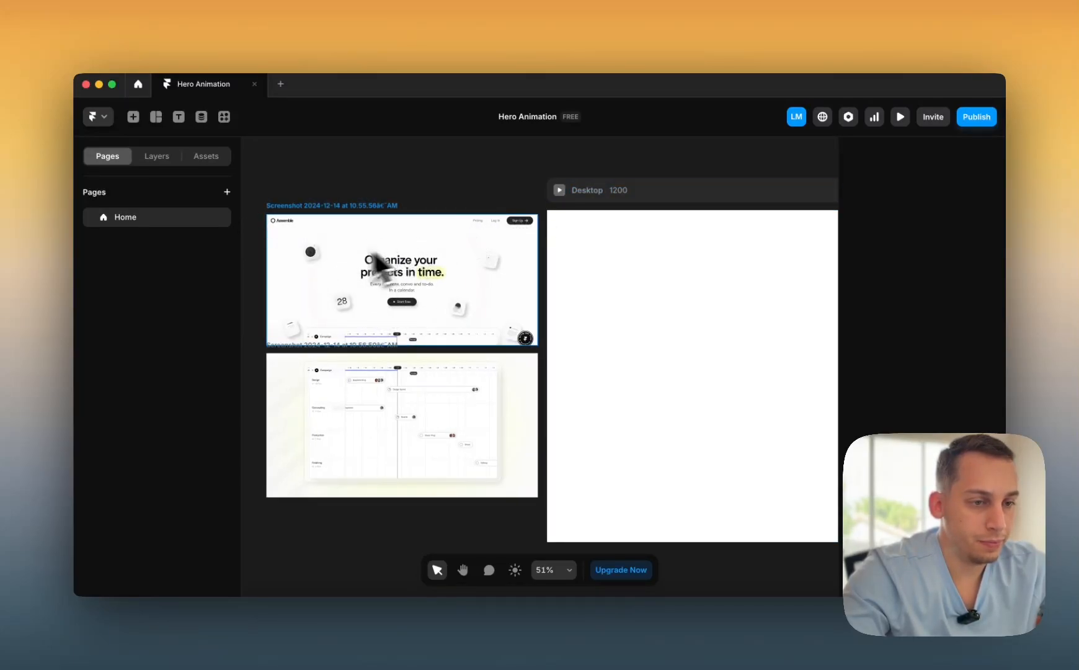
pyautogui.scroll(-3, 305, 240)
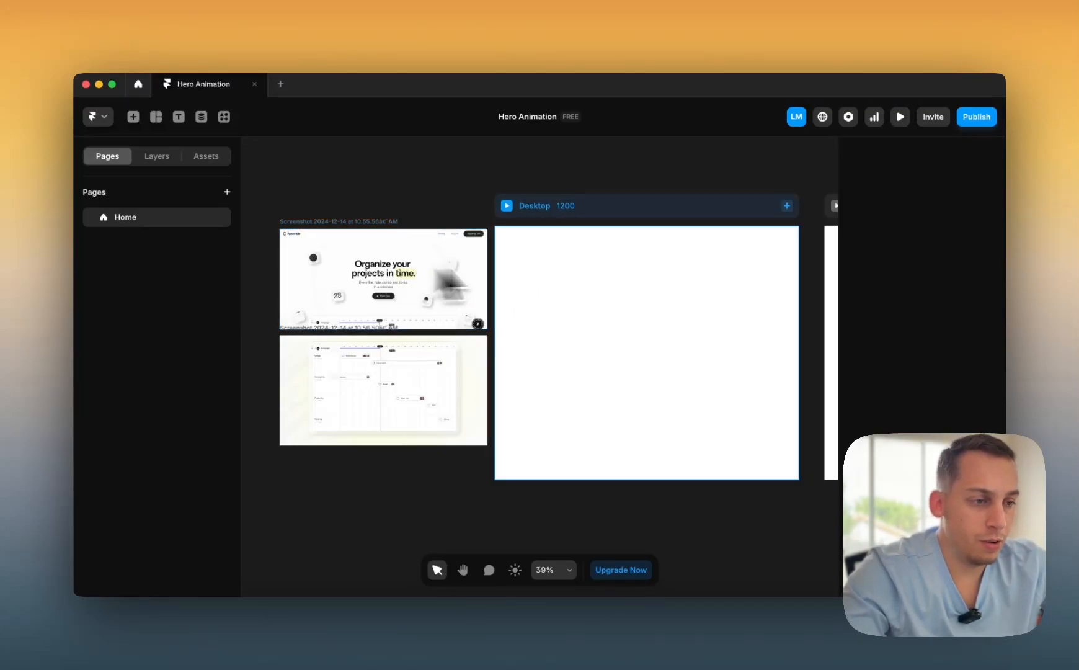
pyautogui.scroll(3, 646, 290)
pyautogui.scroll(-3, 646, 291)
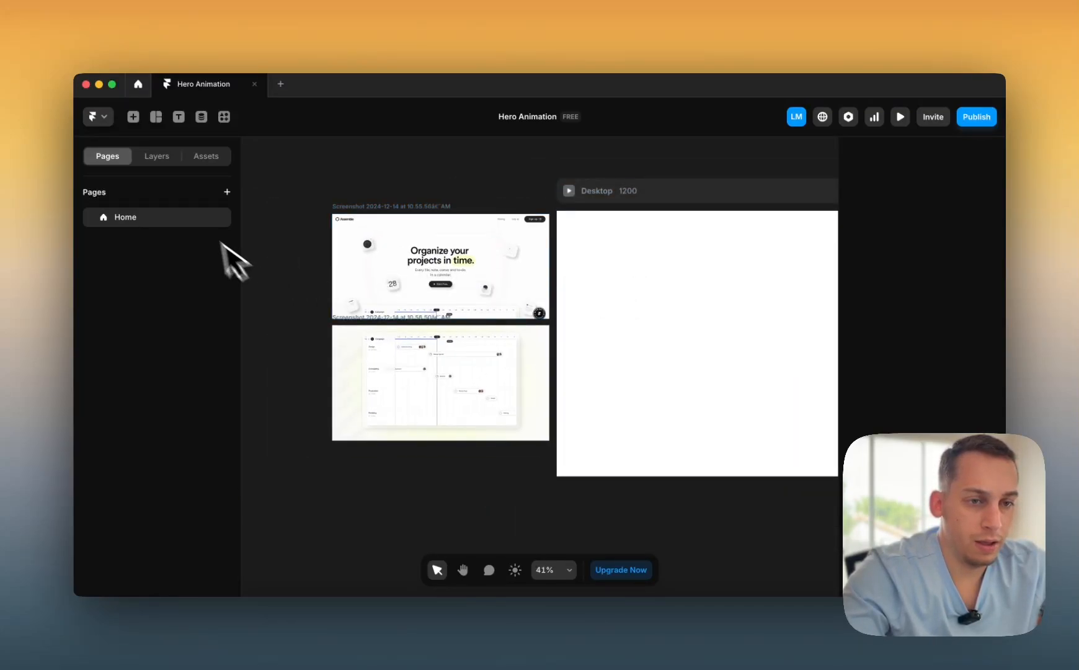
pyautogui.hscroll(5, 665, 209)
pyautogui.scroll(-3, 665, 209)
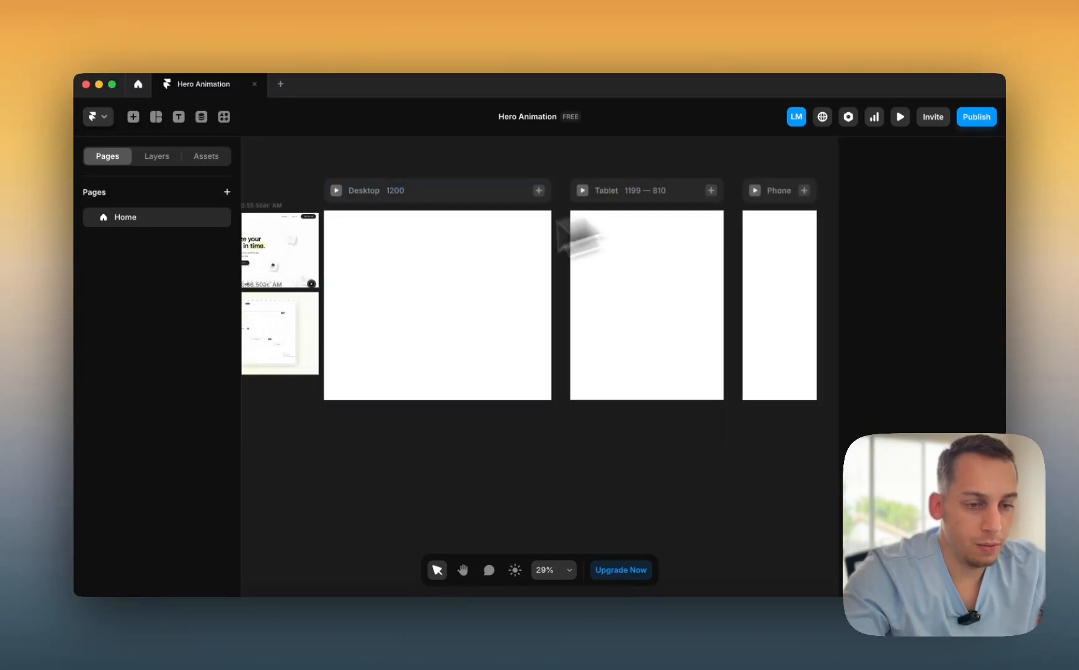
pyautogui.hscroll(2, 568, 202)
pyautogui.scroll(1, 567, 202)
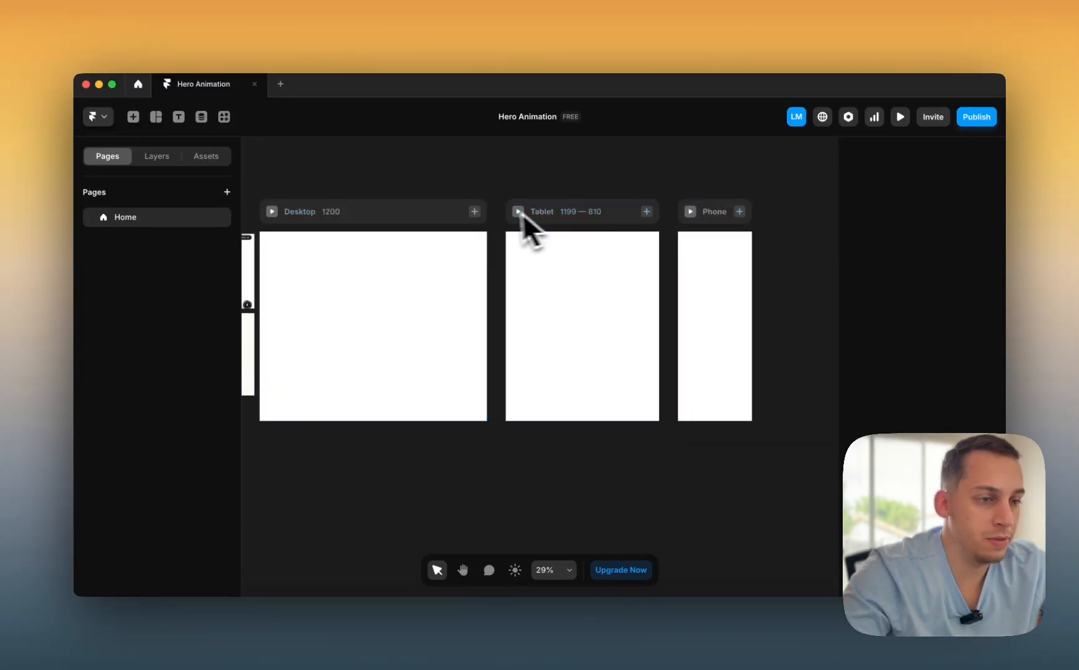
pyautogui.click(474, 212)
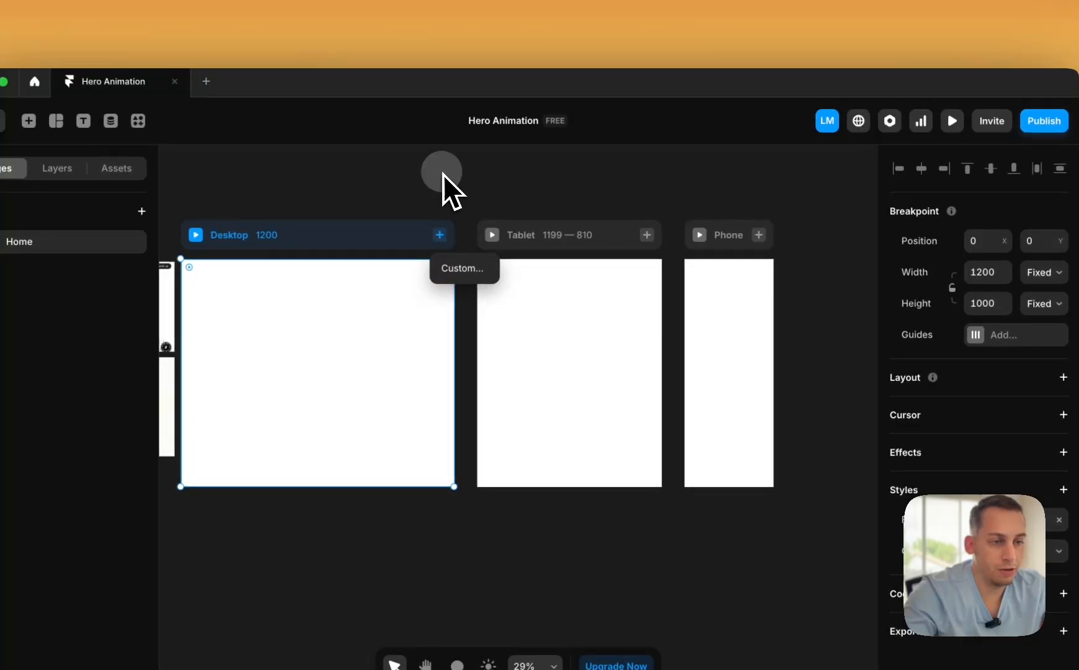
pyautogui.click(443, 175)
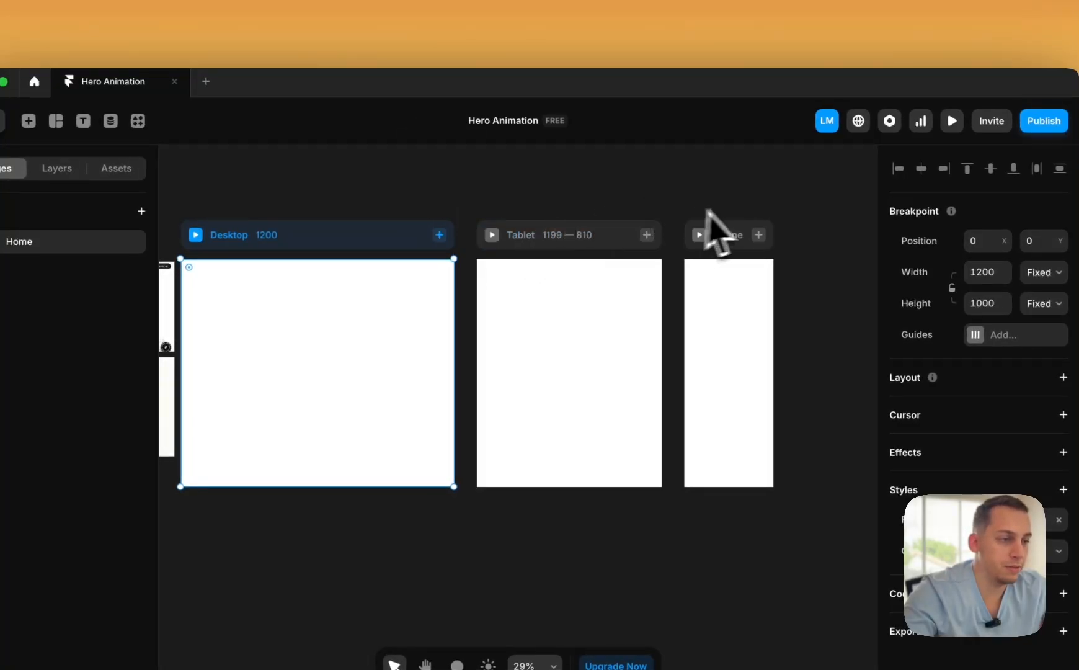
pyautogui.click(436, 181)
# - Add the text "This is the header text" in the upper middle of the Desktop frame
pyautogui.hscroll(-6, 412, 205)
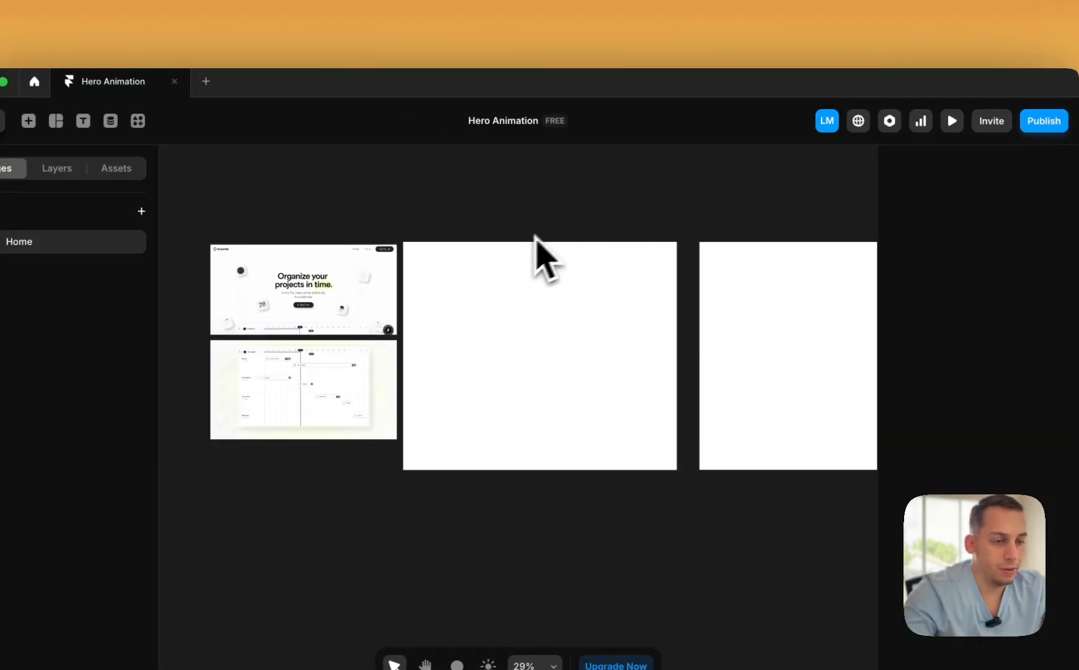
pyautogui.scroll(5, 535, 235)
pyautogui.press('t')
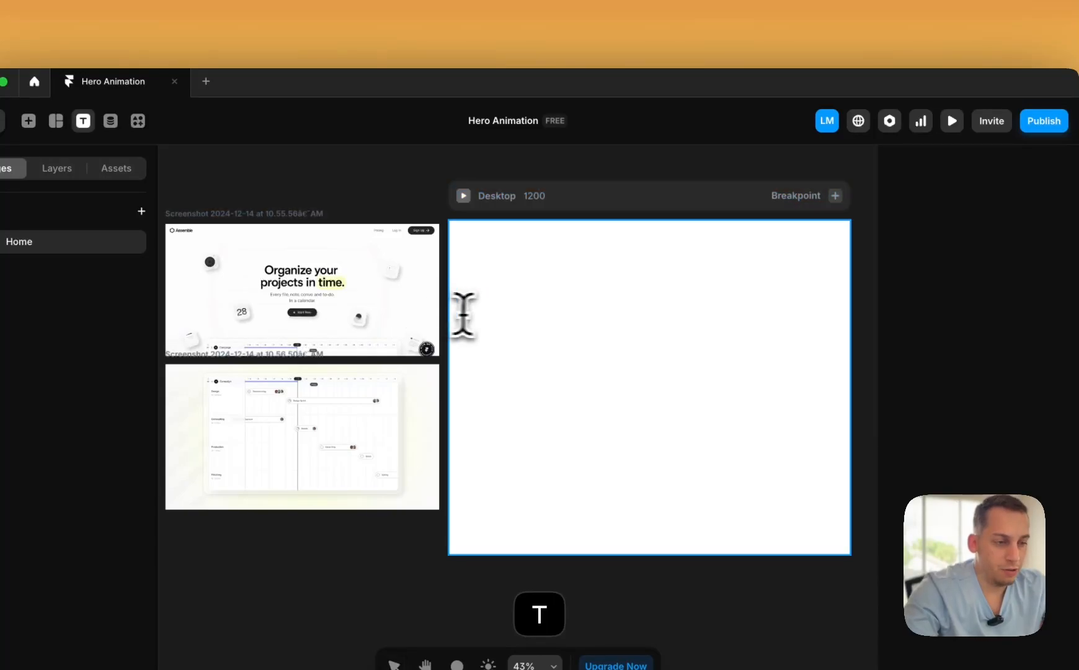
pyautogui.click(611, 305)
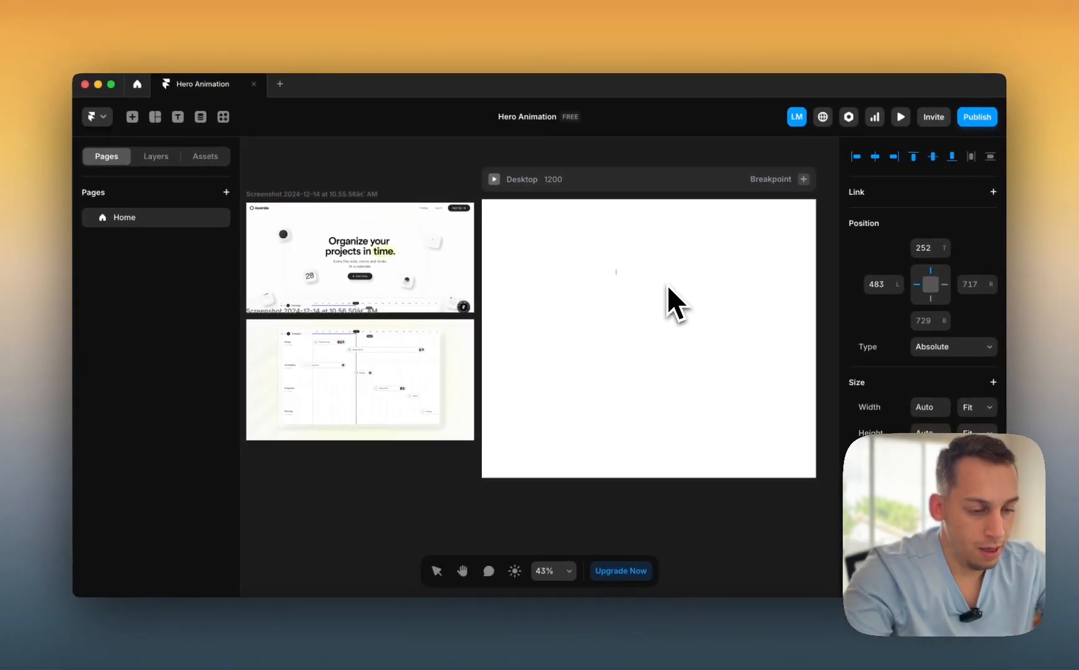
pyautogui.write('This')
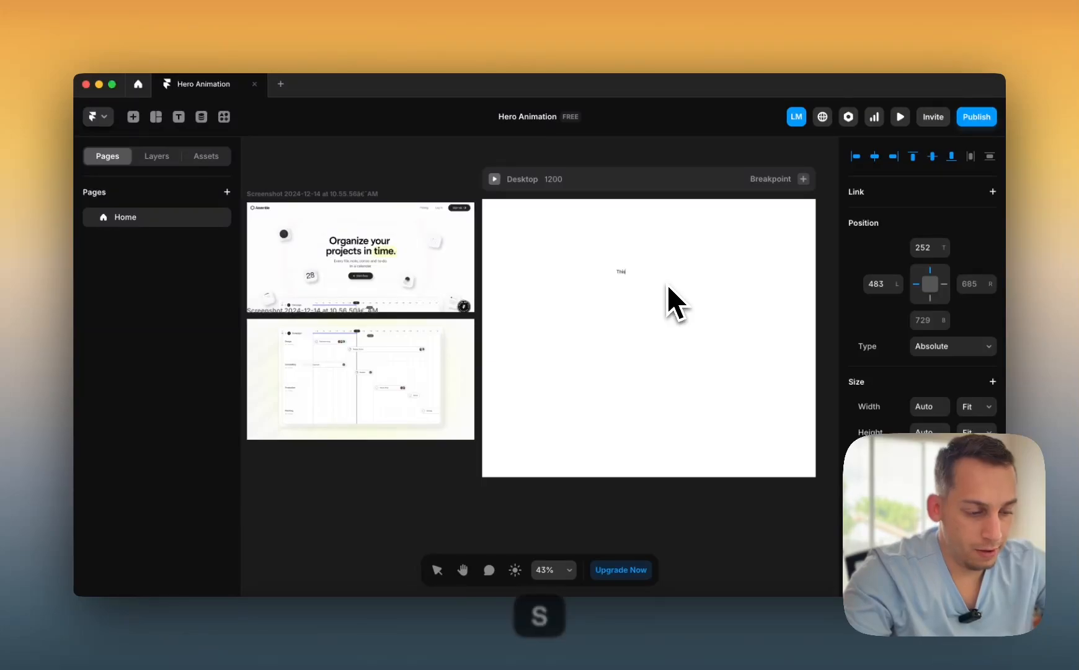
pyautogui.write(' is the')
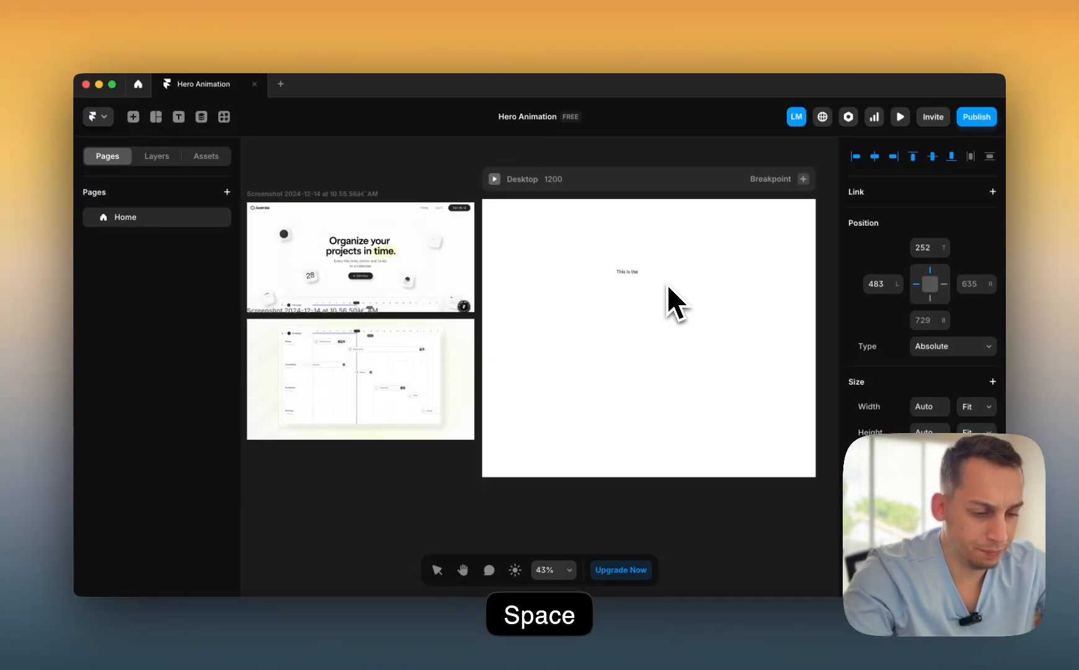
pyautogui.write(' header tex')
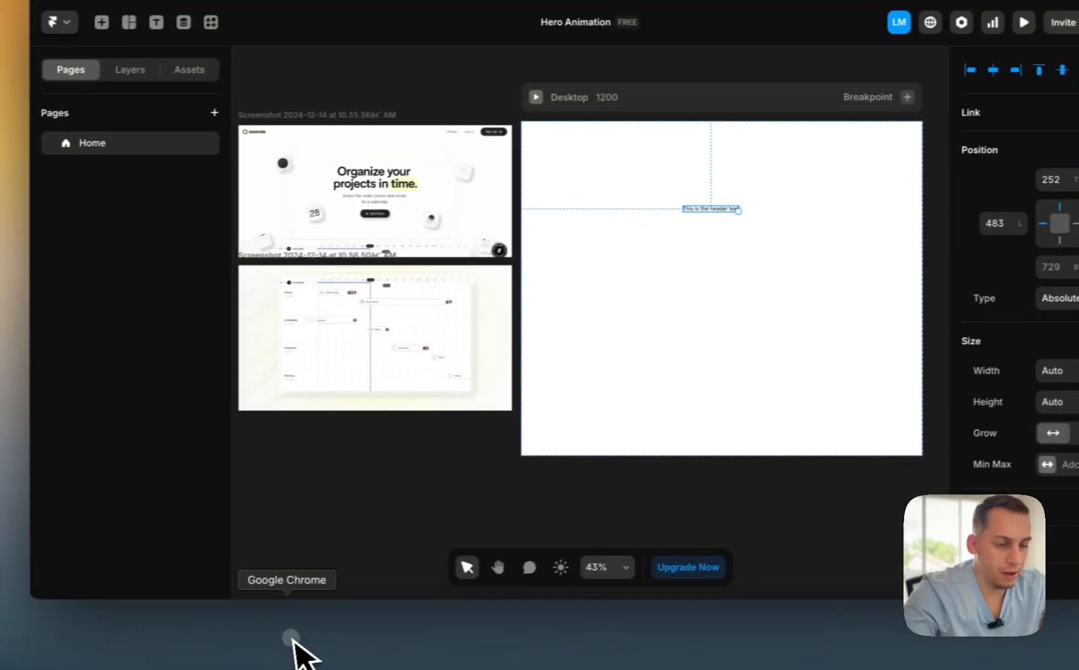
# - Switch to the Assemble site in Chrome and inspect the font size of the hero headline and the subheading beneath it
pyautogui.click(297, 641)
pyautogui.scroll(5, 441, 447)
pyautogui.rightClick(448, 212)
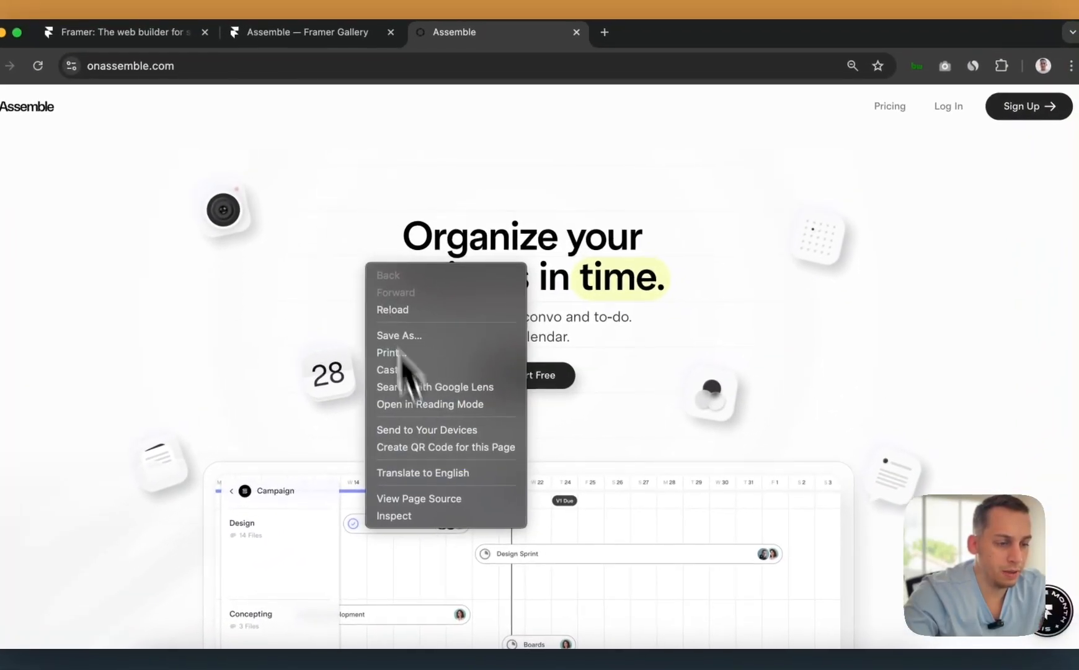
pyautogui.click(414, 519)
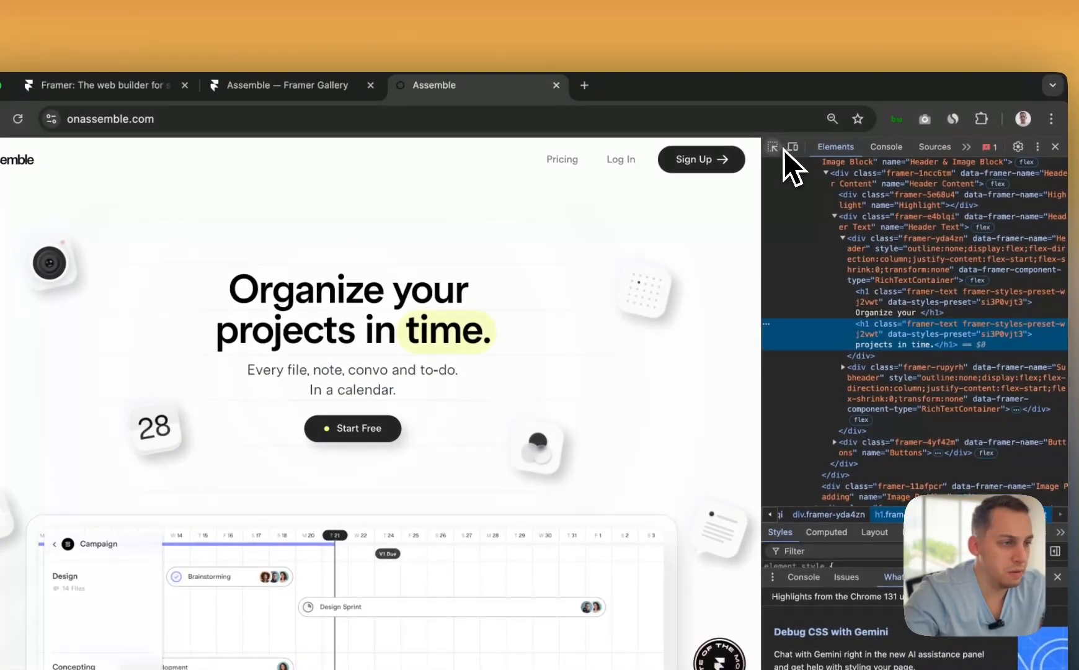
pyautogui.click(773, 147)
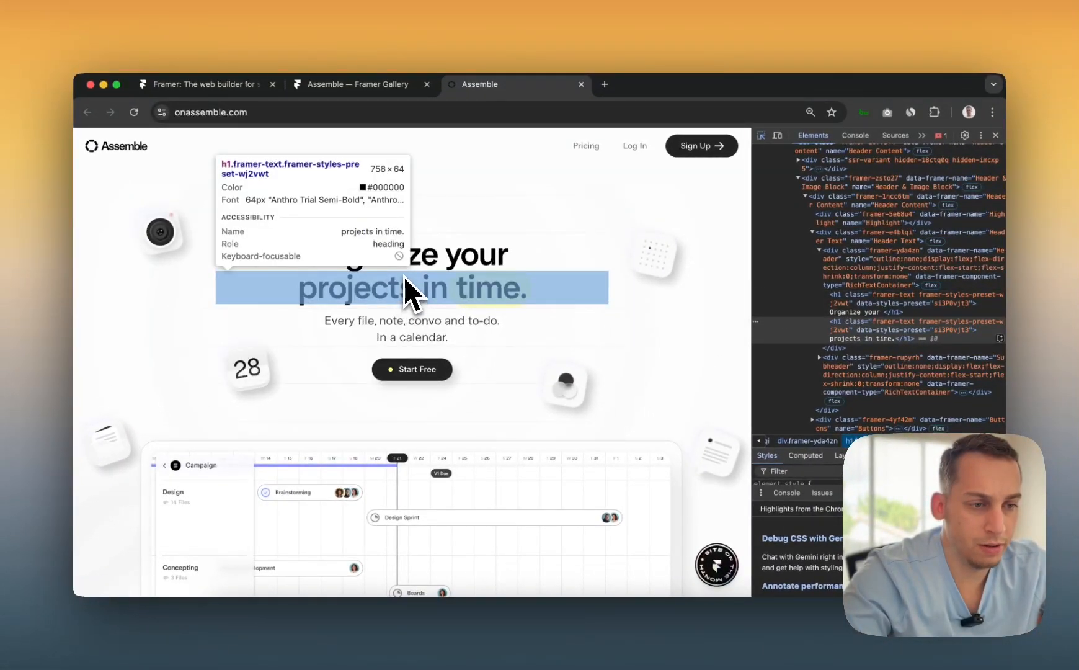
pyautogui.click(390, 331)
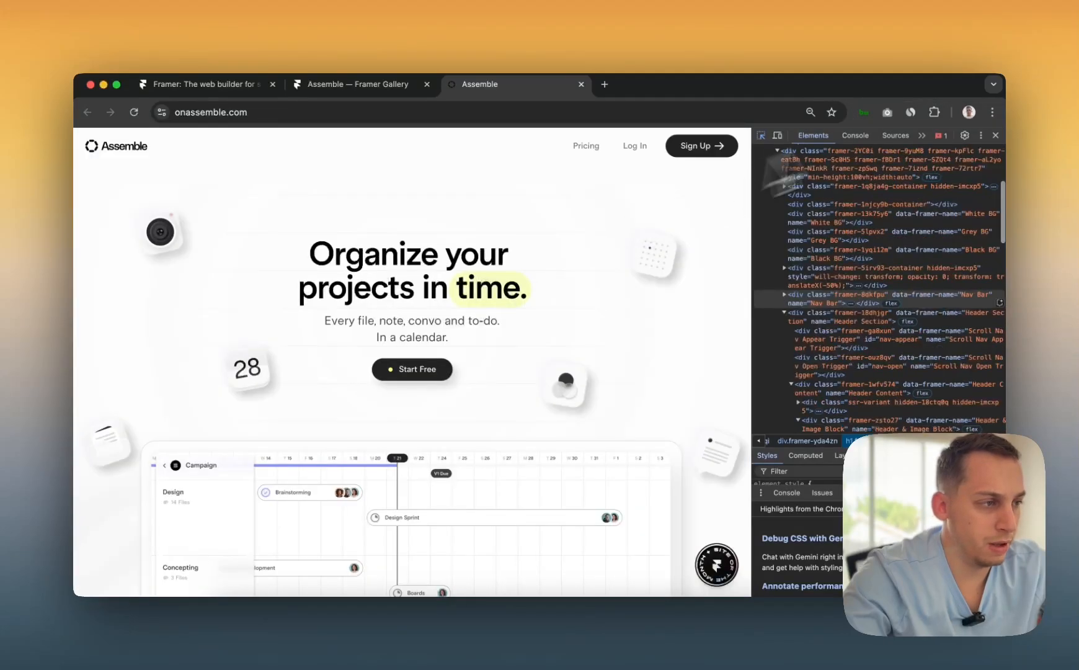
pyautogui.click(995, 135)
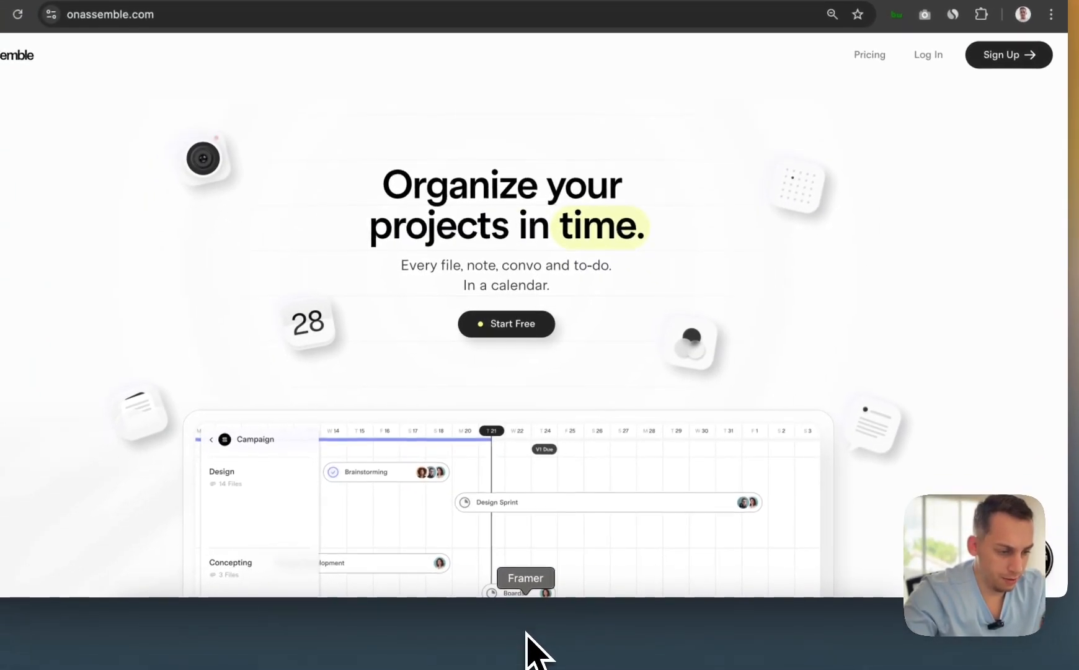
# - Switch back to the Hero Animation project in Framer and set the header text's font size to 64 pixels
pyautogui.click(532, 645)
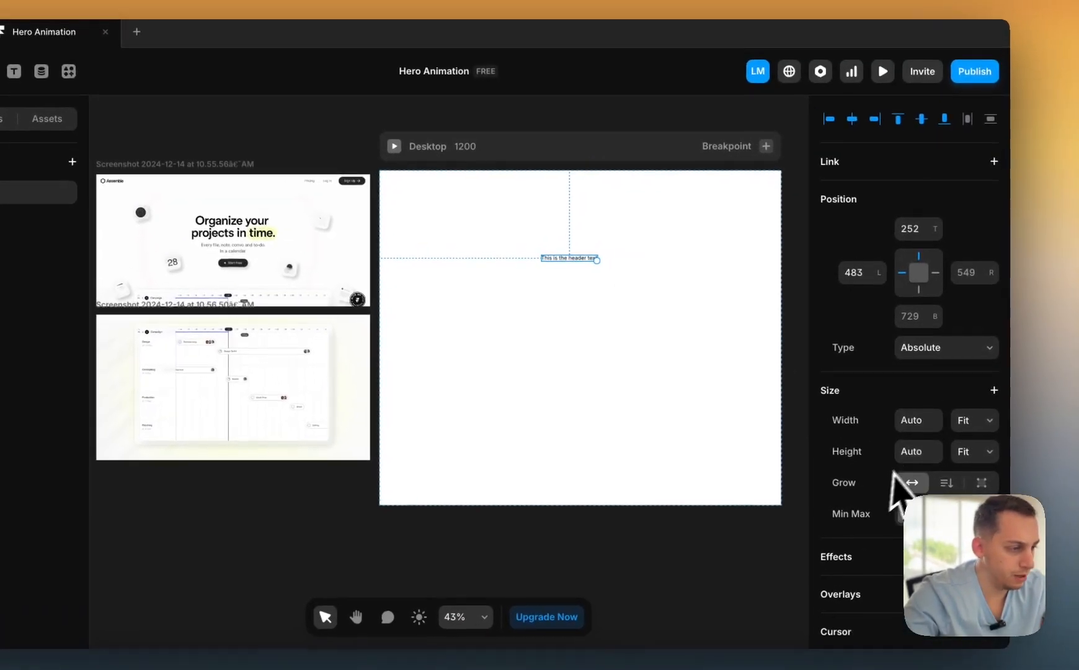
pyautogui.scroll(-5, 959, 430)
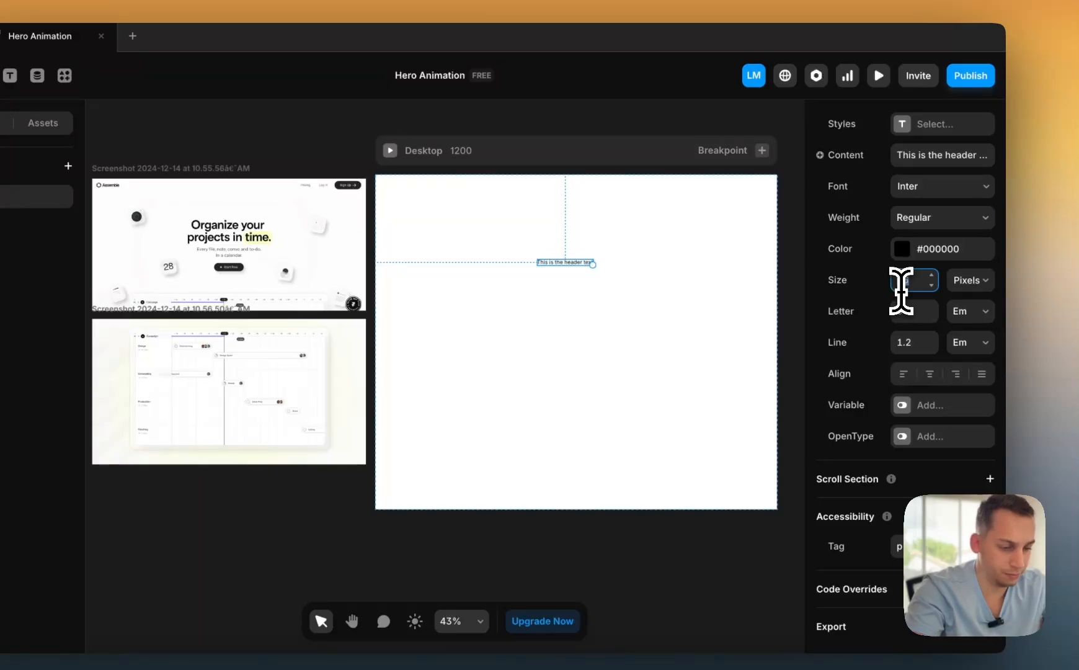
pyautogui.click(611, 316)
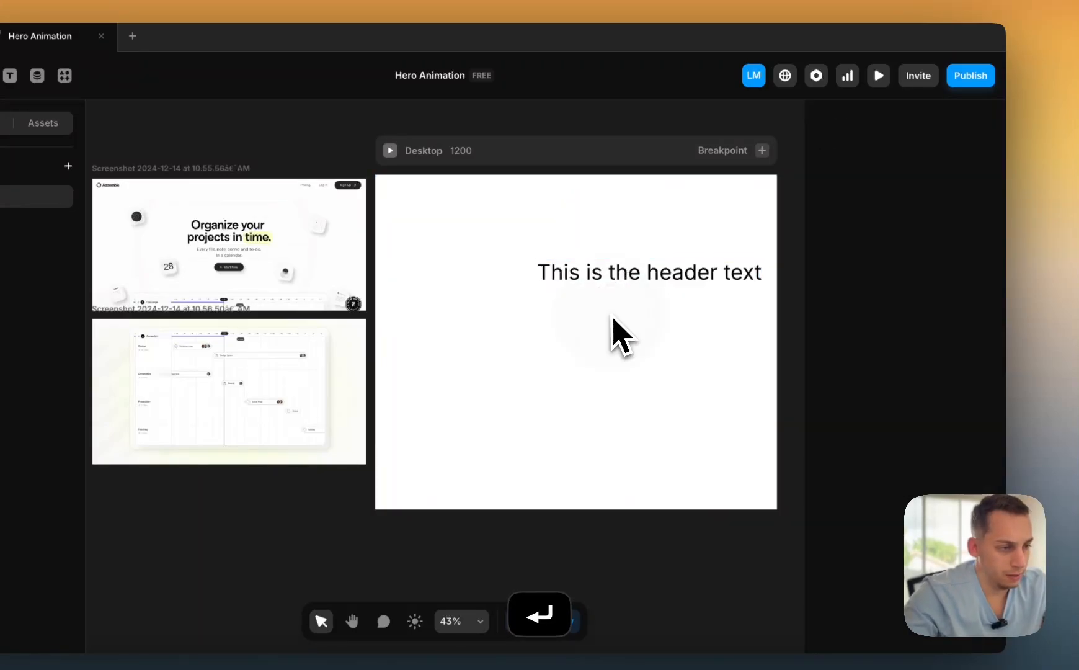
# - Centre the header text horizontally in the Desktop frame
pyautogui.click(624, 277)
pyautogui.scroll(1, 827, 229)
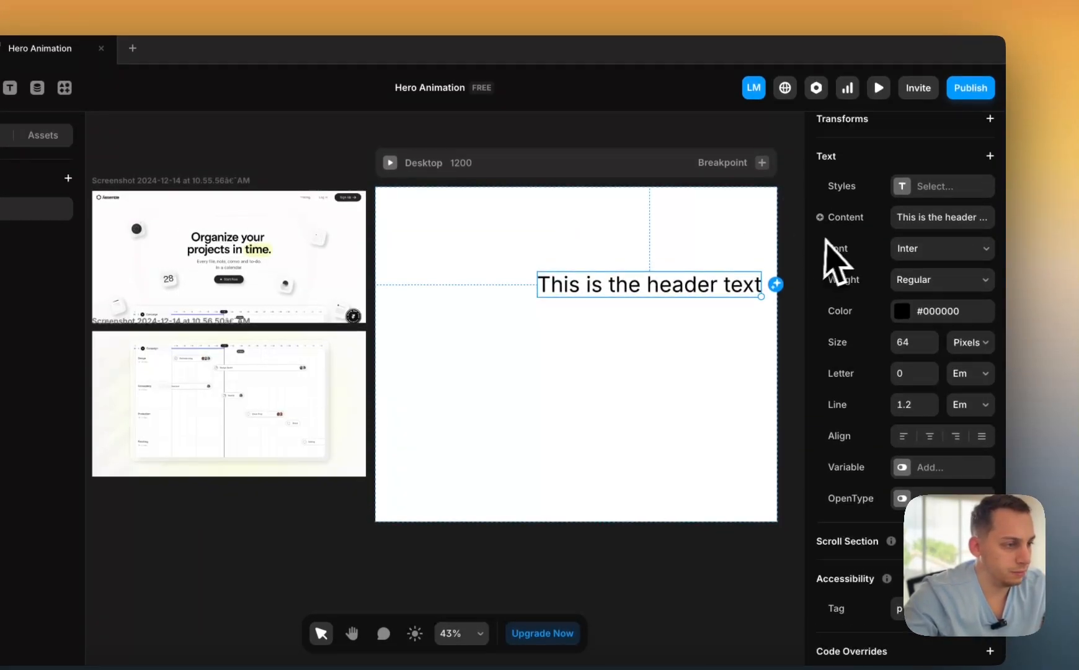
pyautogui.scroll(6, 869, 242)
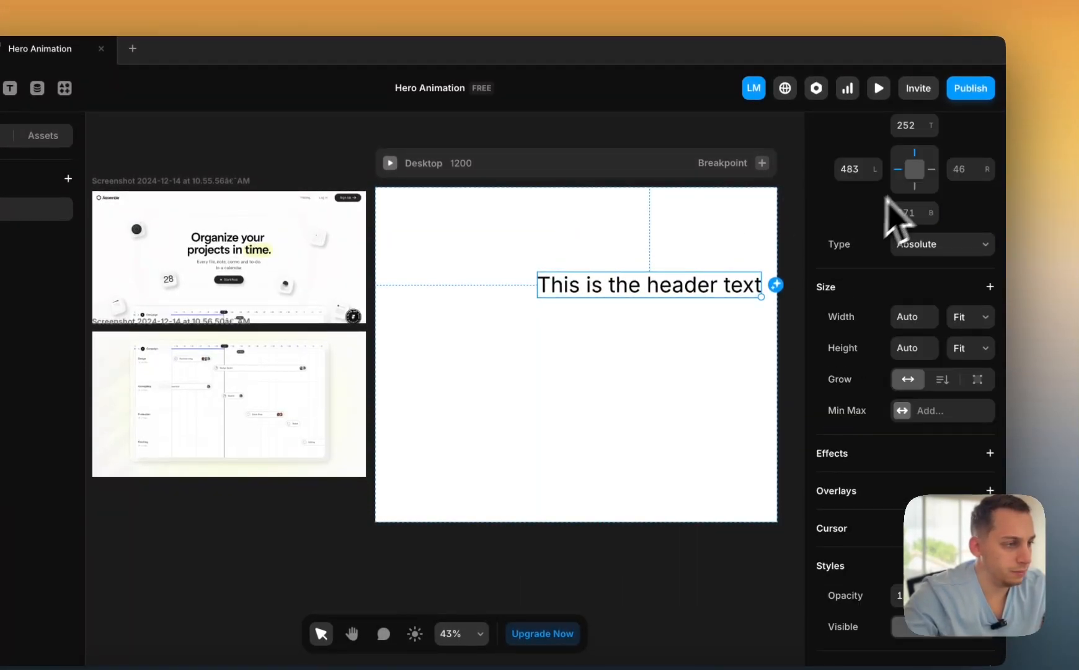
pyautogui.click(854, 132)
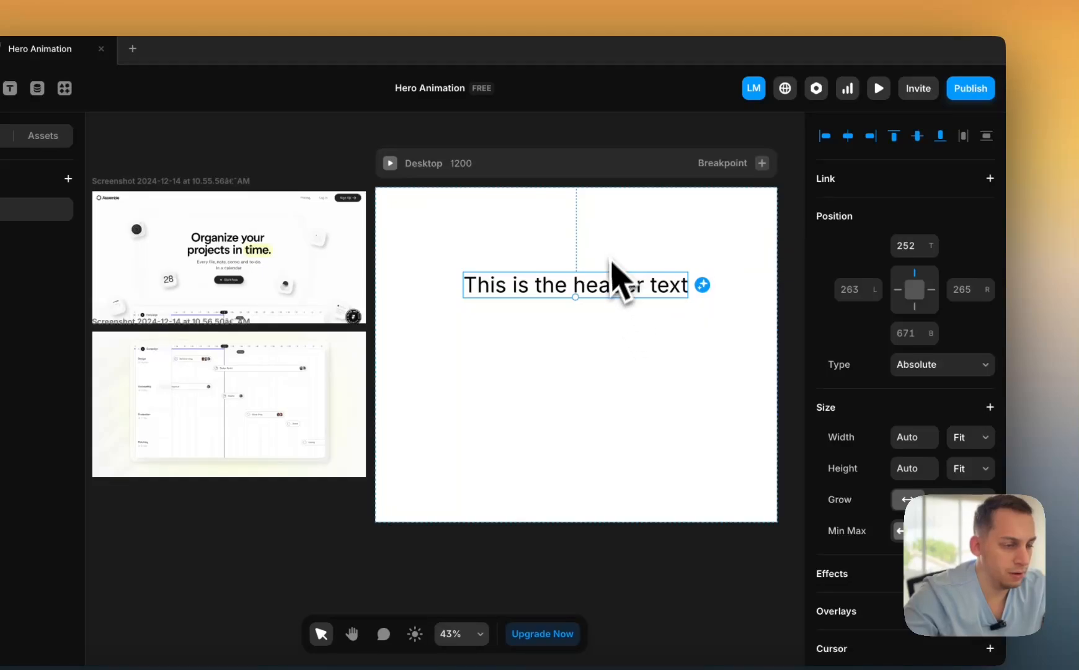
# - Duplicate the header text directly beneath the original and set the copy's font size to 23 pixels
pyautogui.moveTo(601, 288); pyautogui.dragTo(601, 322)
pyautogui.scroll(-10, 891, 444)
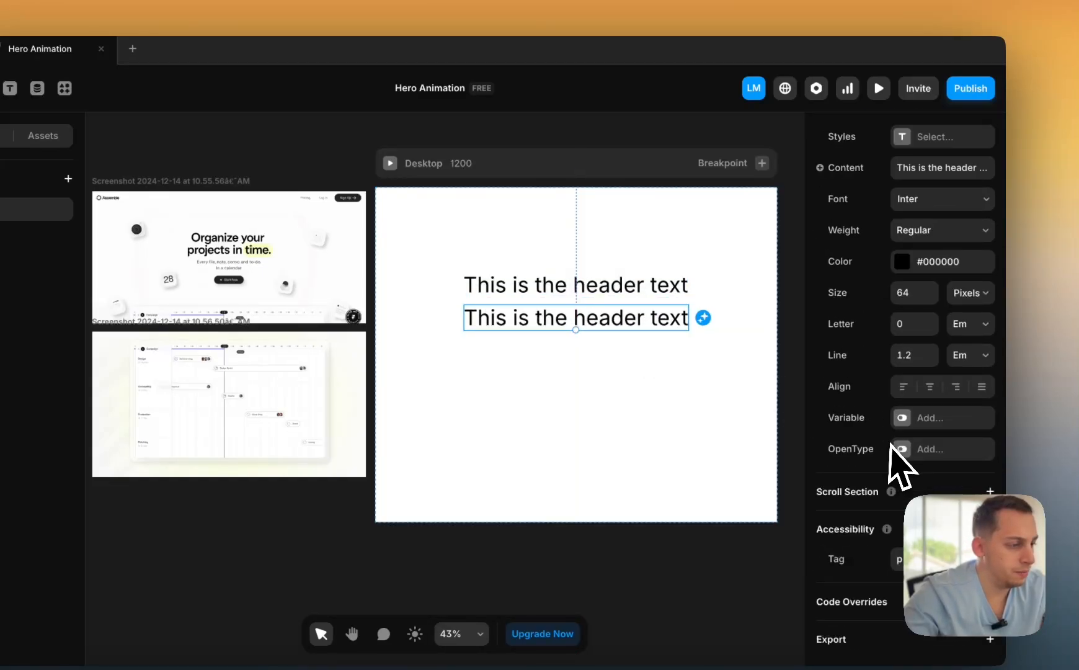
pyautogui.click(904, 292)
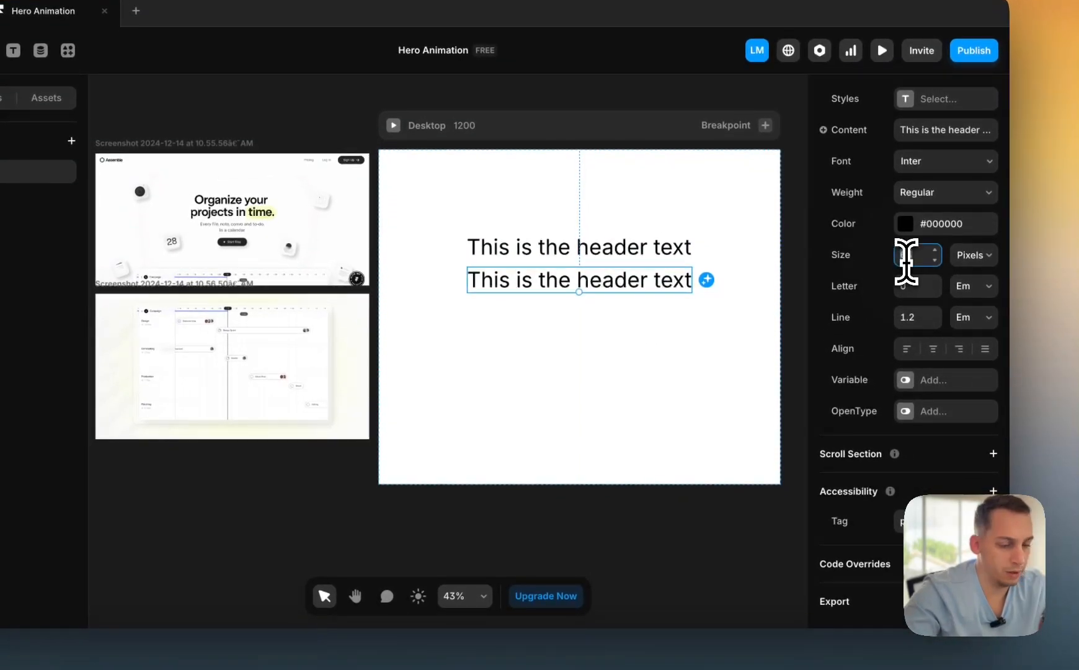
pyautogui.write('2')
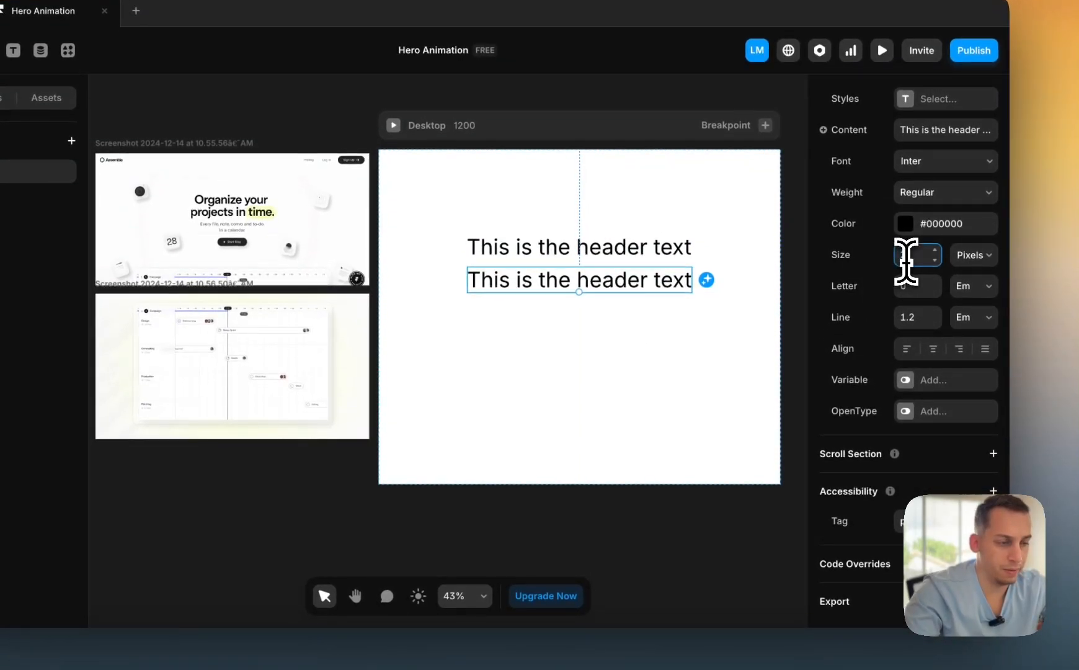
pyautogui.write('4')
pyautogui.press('Return')
pyautogui.scroll(2, 916, 284)
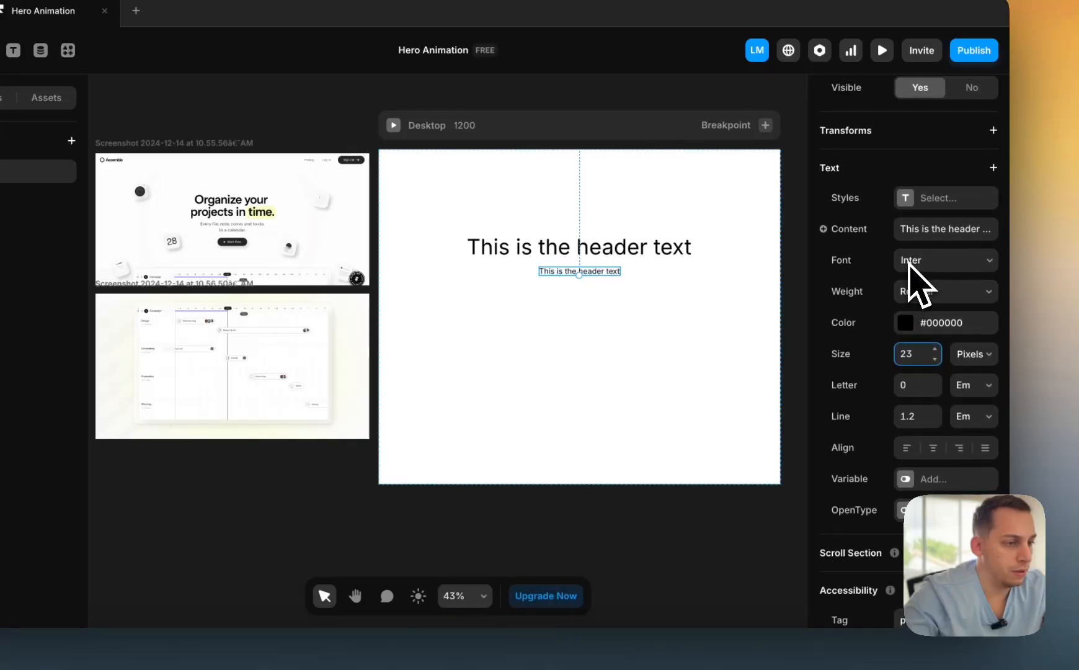
# - Change the font weight of the large header text to Semibold
pyautogui.click(652, 253)
pyautogui.scroll(-5, 928, 445)
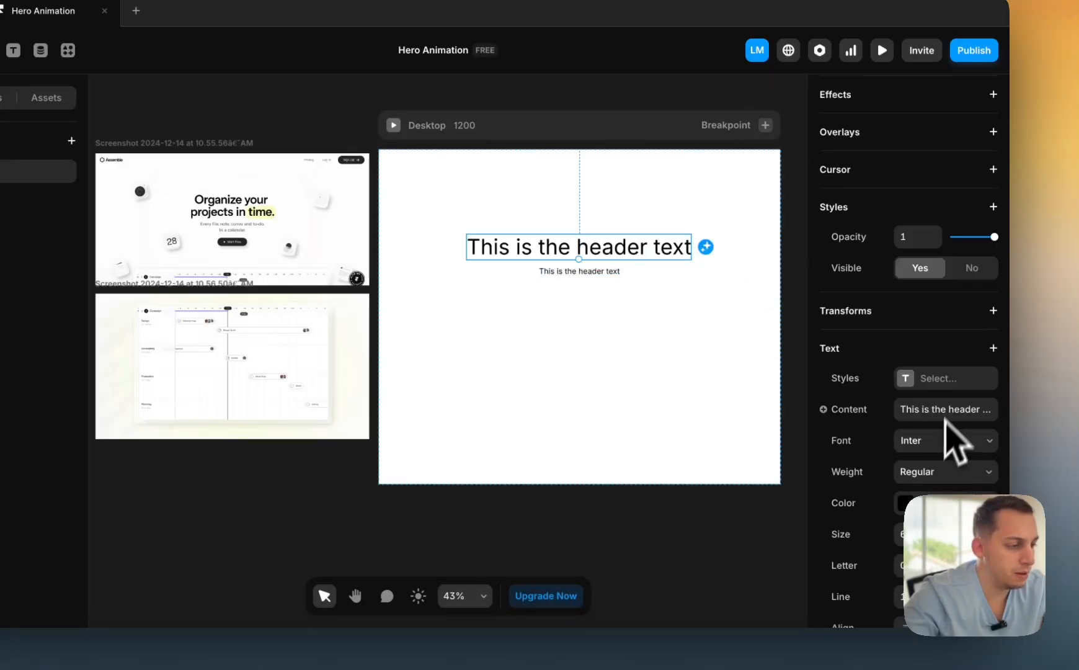
pyautogui.click(925, 473)
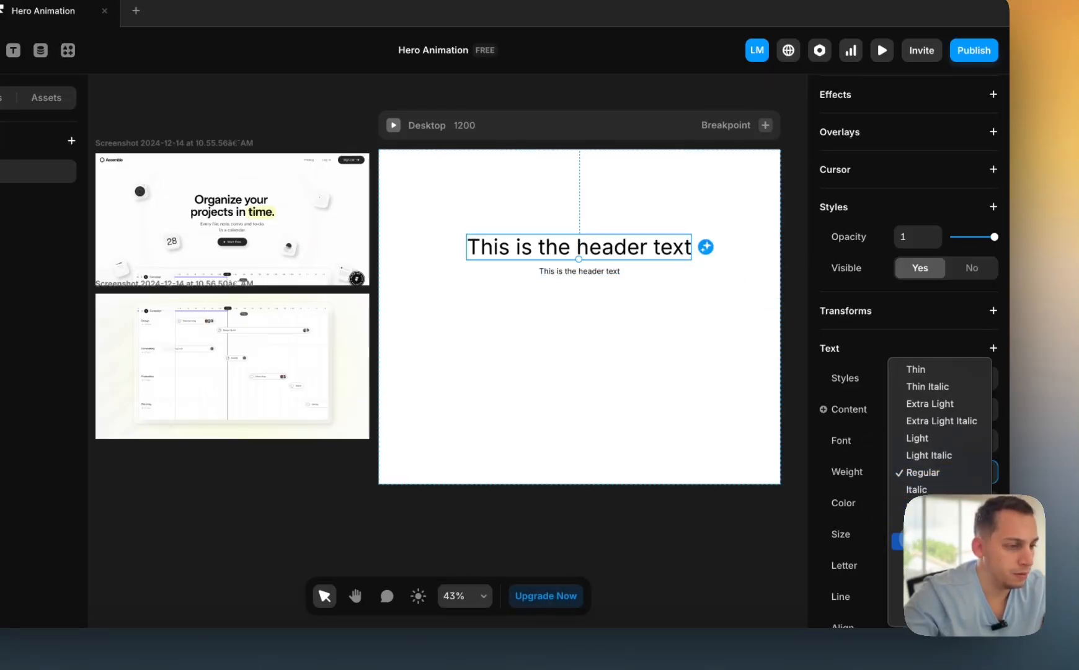
pyautogui.click(914, 540)
pyautogui.scroll(2, 620, 279)
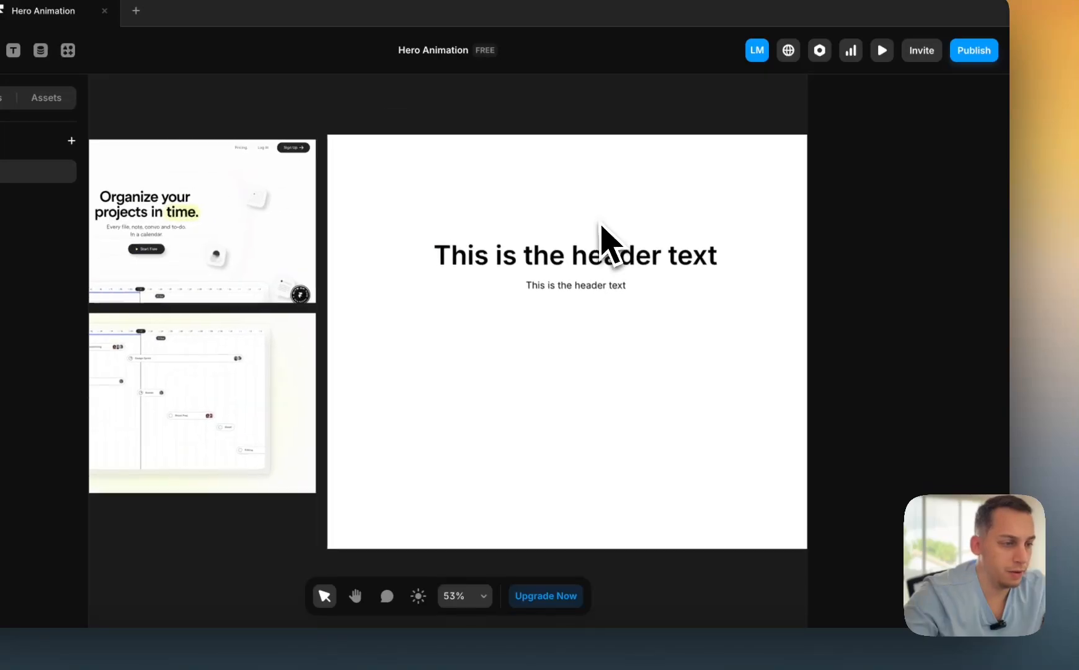
pyautogui.scroll(-3, 570, 266)
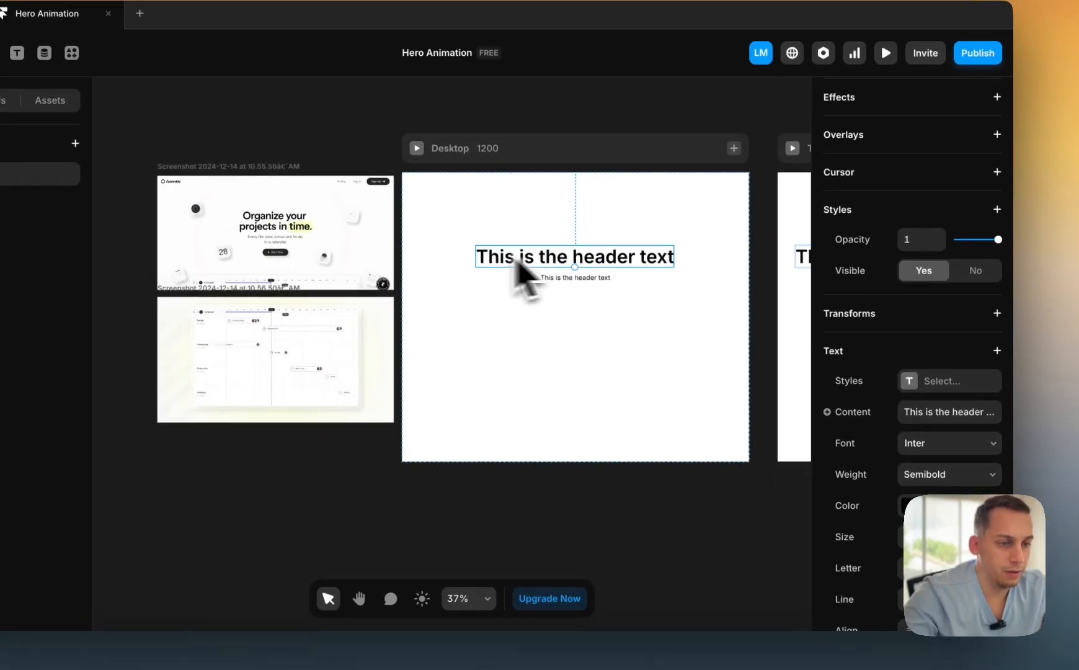
# - Reduce the header text's font size to 54 pixels
pyautogui.click(910, 532)
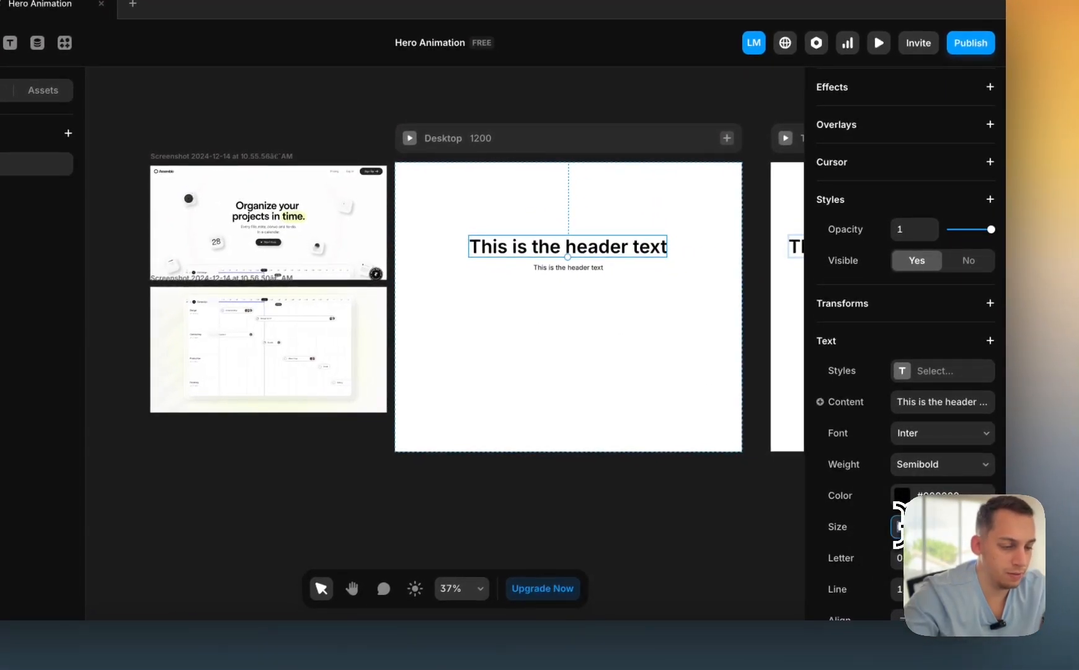
pyautogui.press('Return')
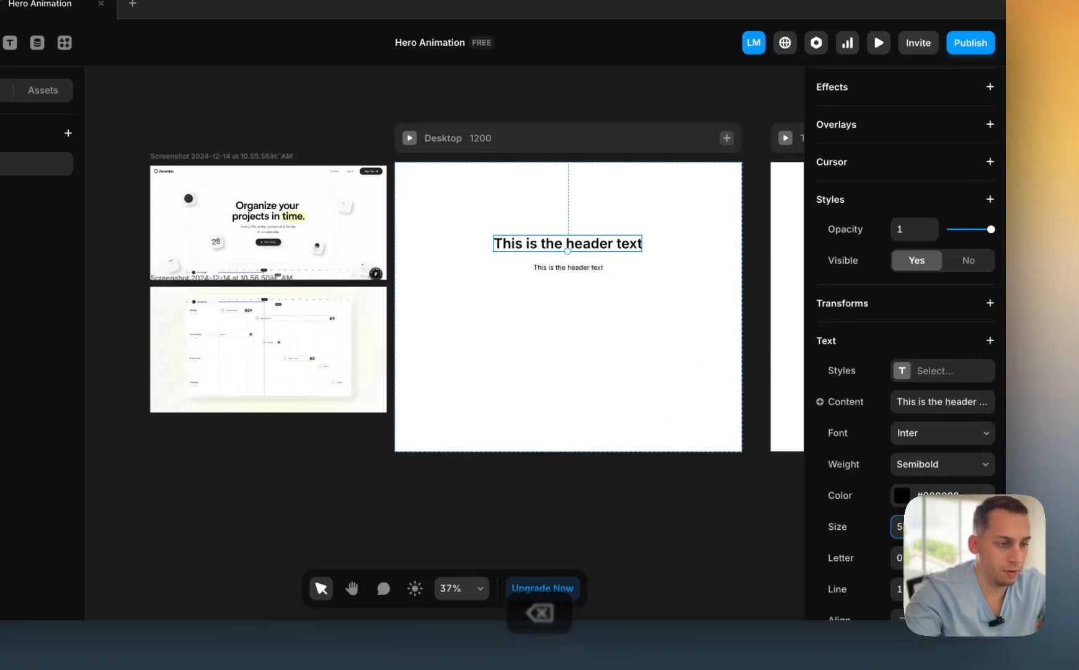
pyautogui.press('Return')
pyautogui.click(554, 351)
pyautogui.scroll(3, 571, 301)
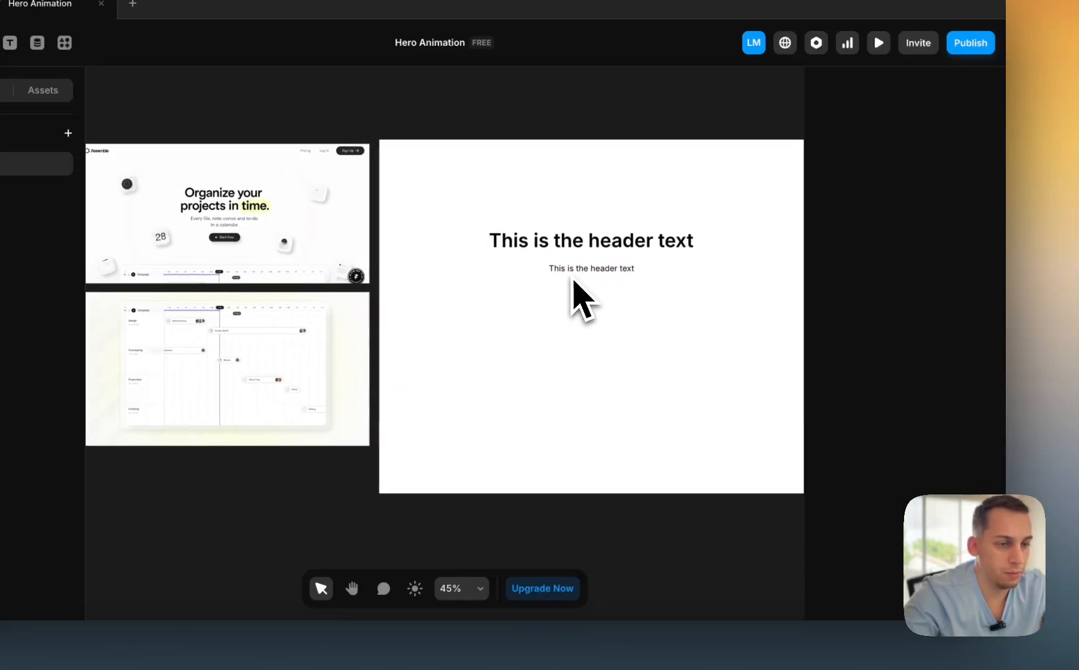
# - Extend the header's wording to read "This is the header text for our project"
pyautogui.click(576, 245)
pyautogui.doubleClick(573, 248)
pyautogui.write('for o')
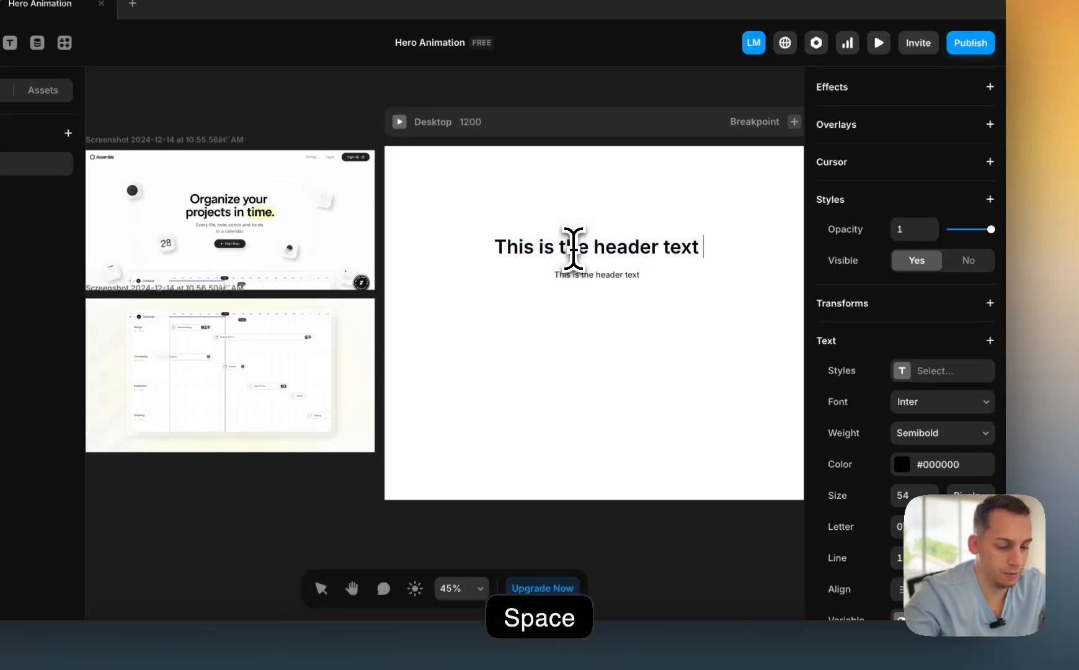
pyautogui.write('ur p')
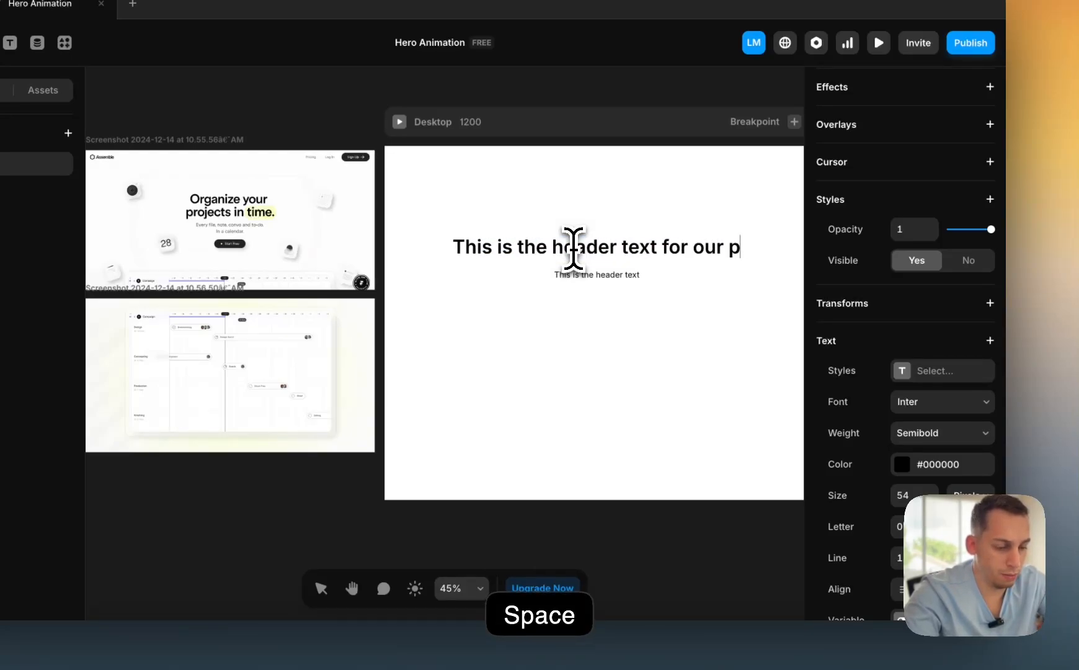
pyautogui.write('roject')
pyautogui.click(507, 383)
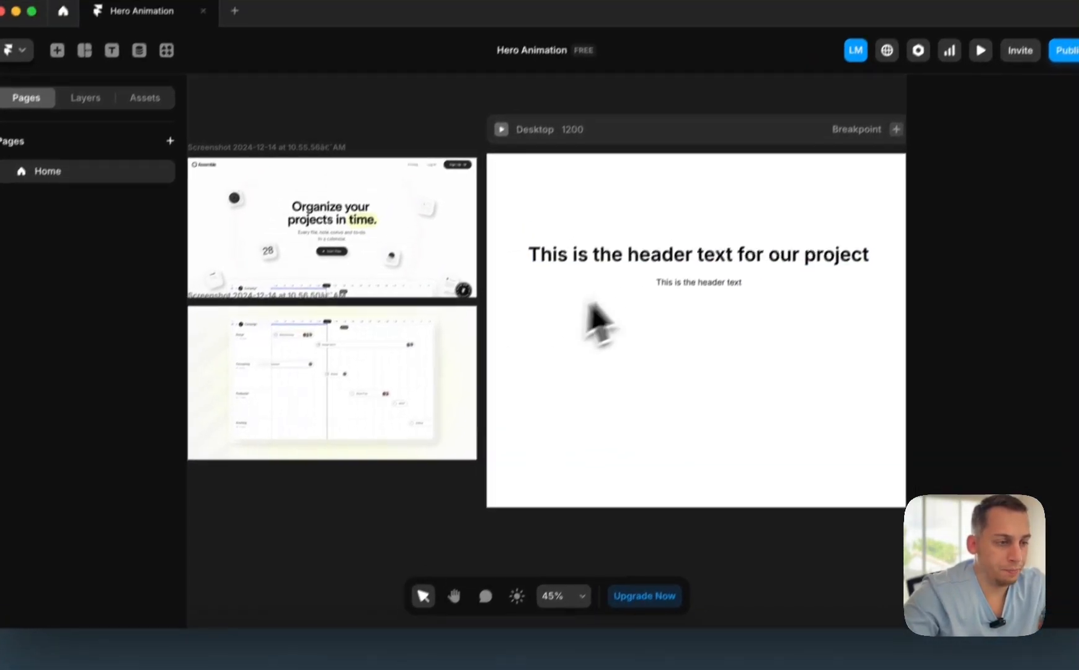
pyautogui.click(647, 264)
pyautogui.click(614, 354)
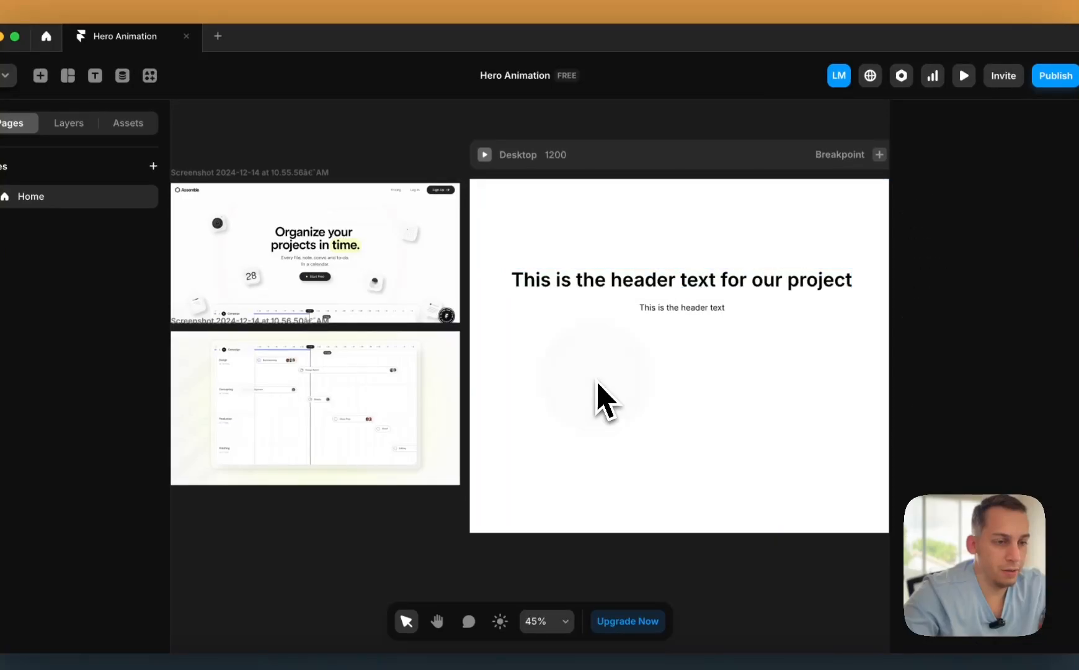
# - Duplicate the small subheader text and place the copy below it, centred in the Desktop frame
pyautogui.click(701, 331)
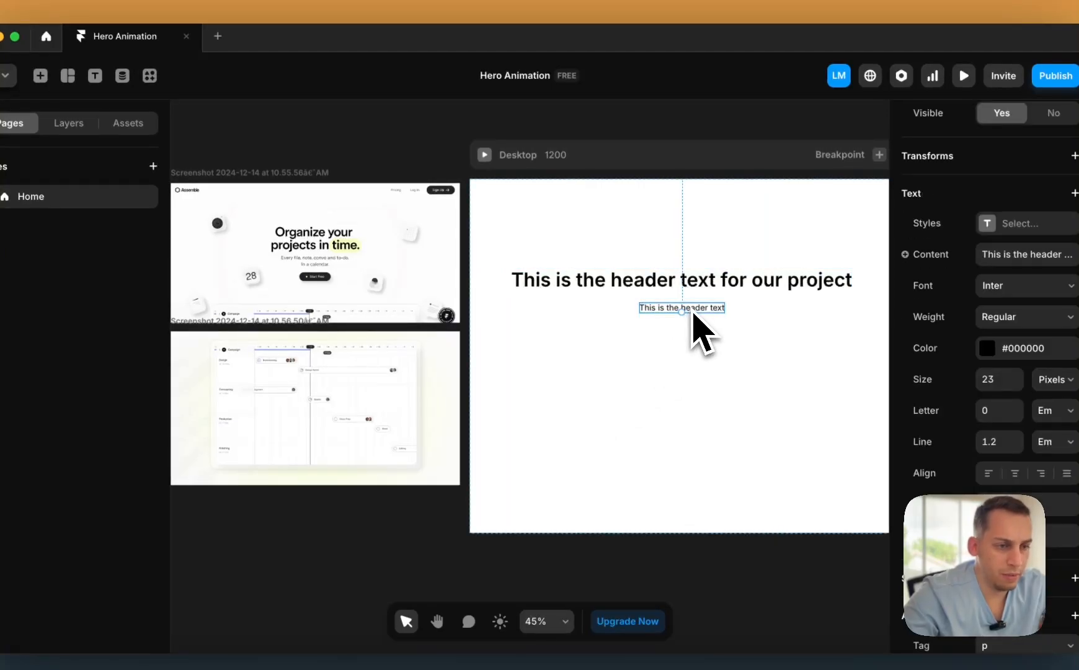
pyautogui.scroll(6, 395, 288)
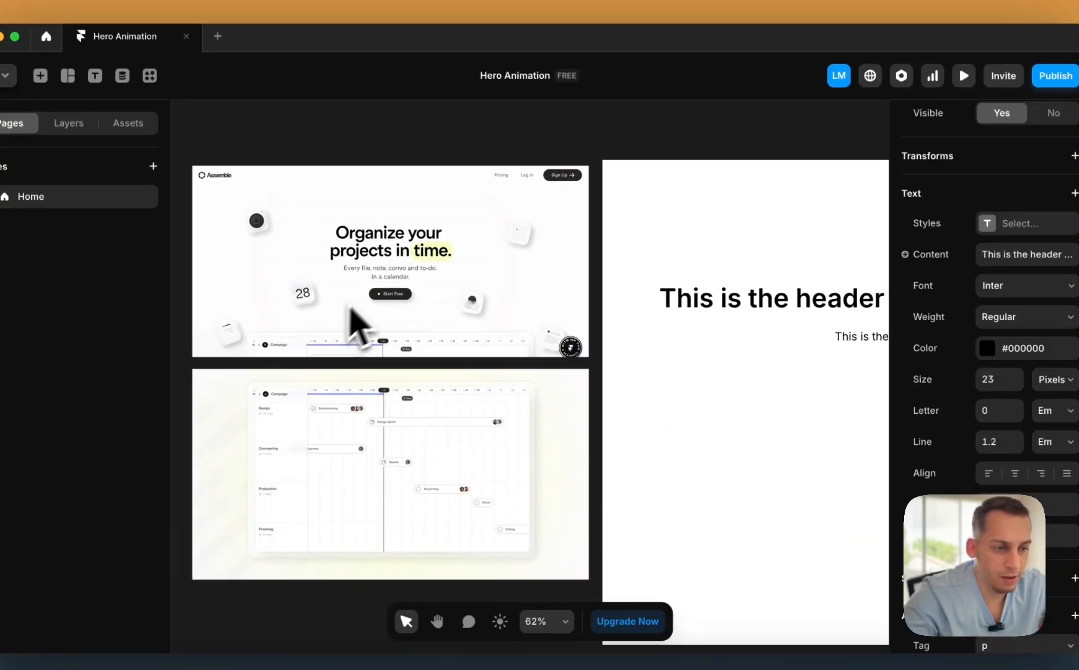
pyautogui.scroll(-4, 385, 301)
pyautogui.hscroll(5, 386, 304)
pyautogui.moveTo(566, 286); pyautogui.dragTo(572, 364)
# - Set the lower text copy's font size to 18 pixels and replace its wording with "This button"
pyautogui.scroll(-10, 958, 417)
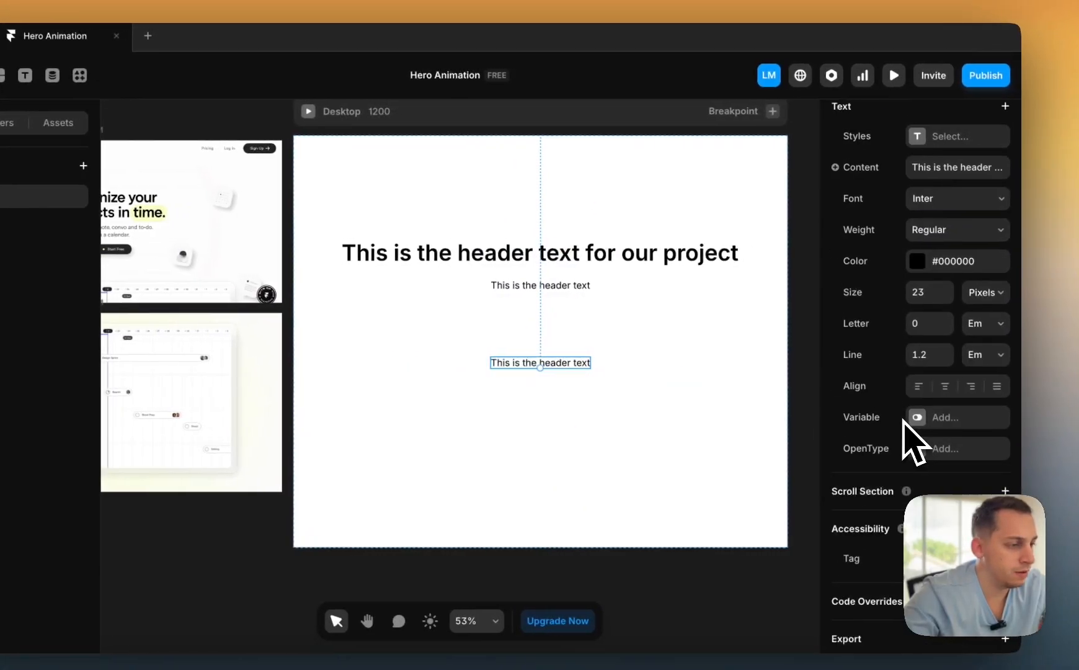
pyautogui.click(914, 285)
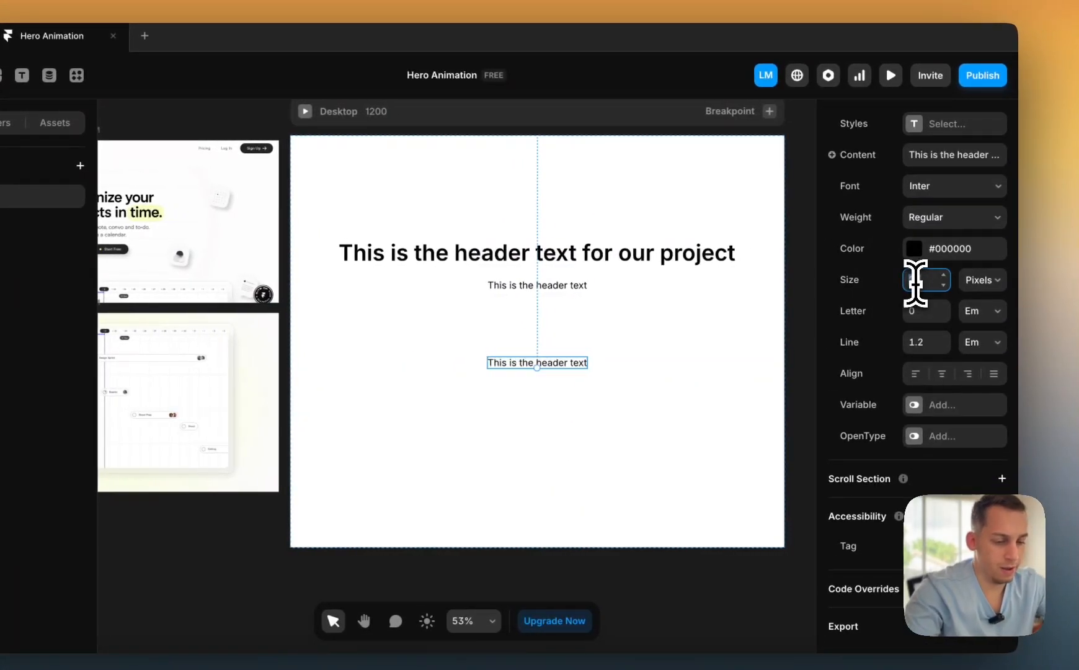
pyautogui.write('18')
pyautogui.press('Return')
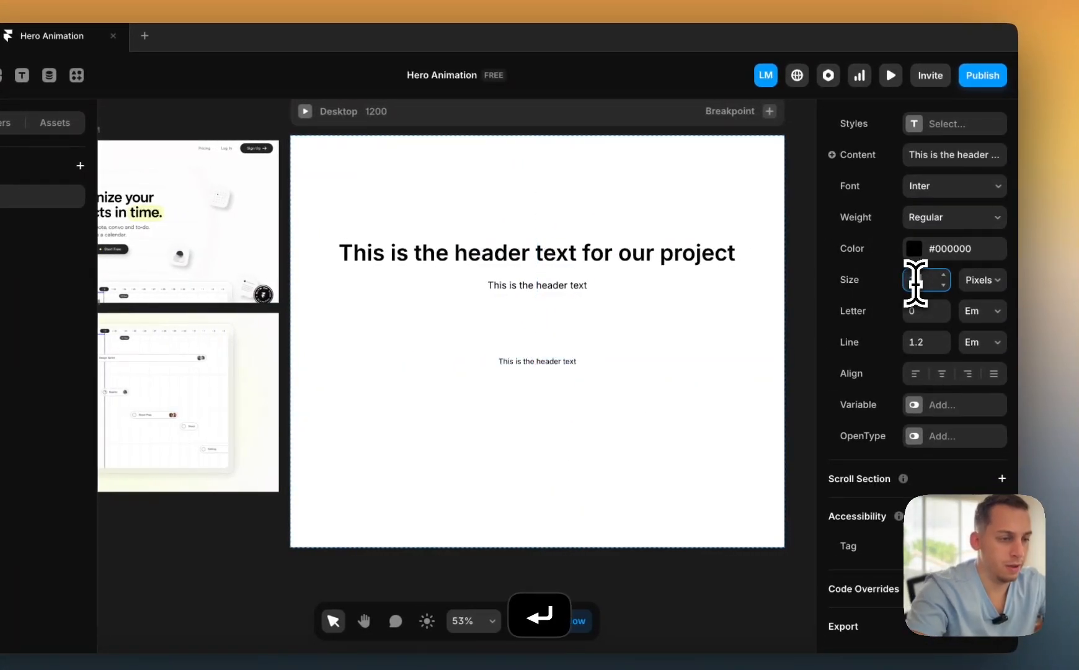
pyautogui.doubleClick(509, 361)
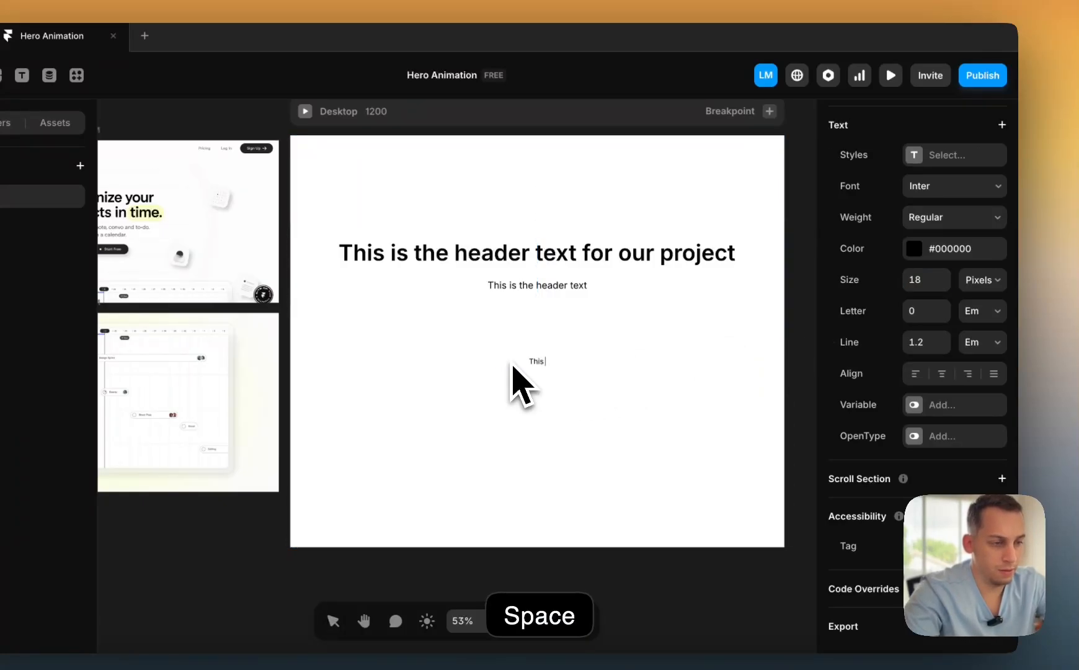
pyautogui.write('This button')
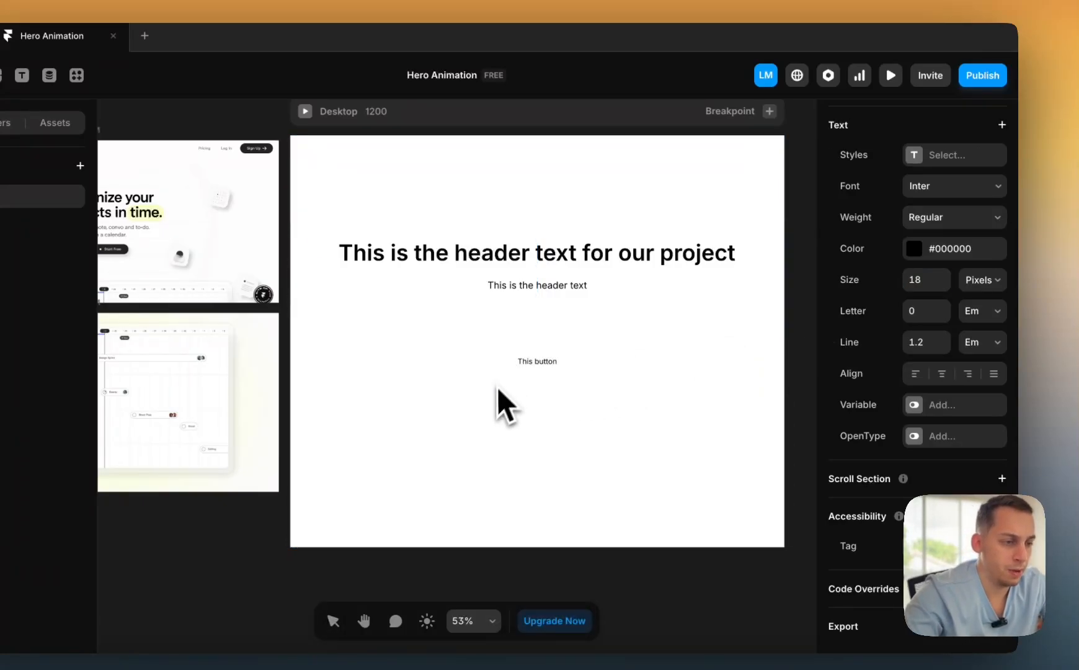
pyautogui.press('Escape')
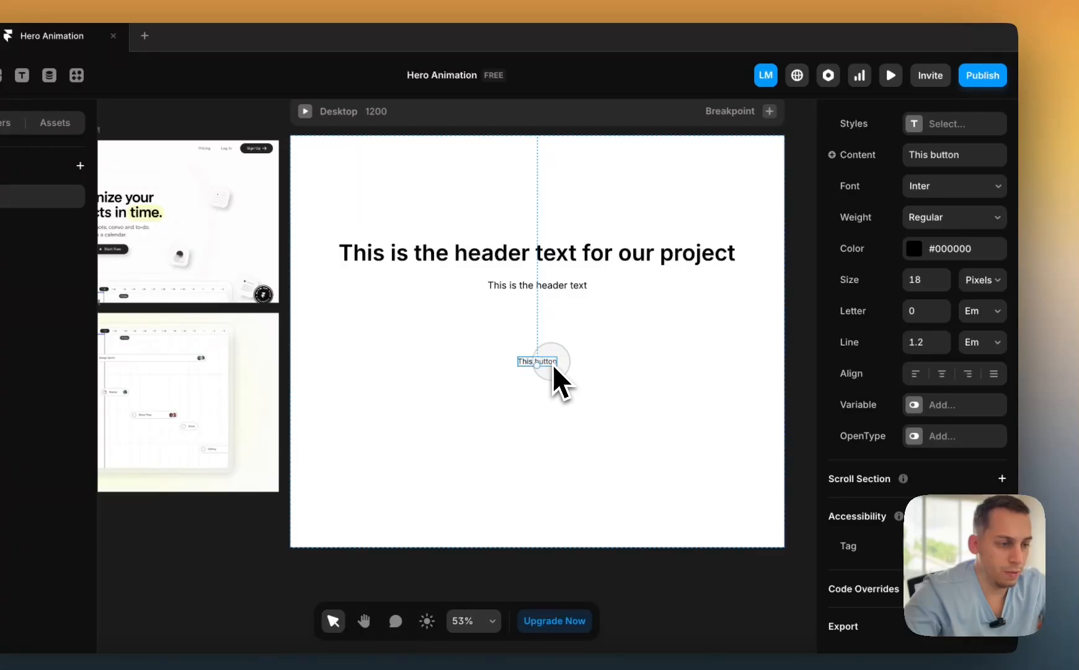
# - Wrap the "This button" text in a stack and set the stack's width and height to Fit Content
pyautogui.rightClick(553, 366)
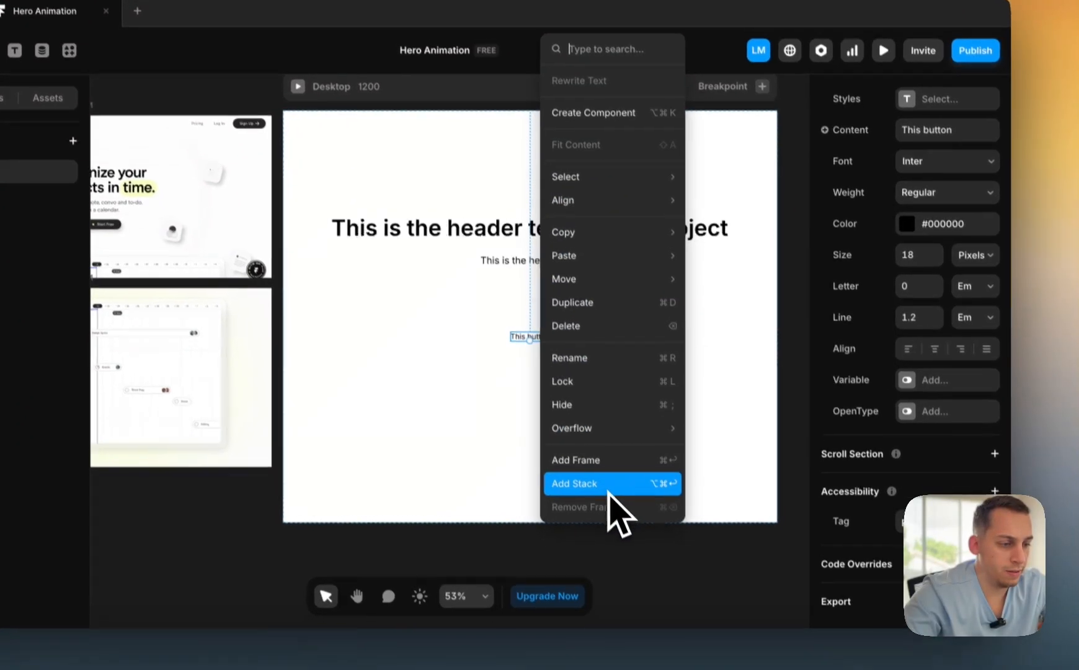
pyautogui.click(620, 508)
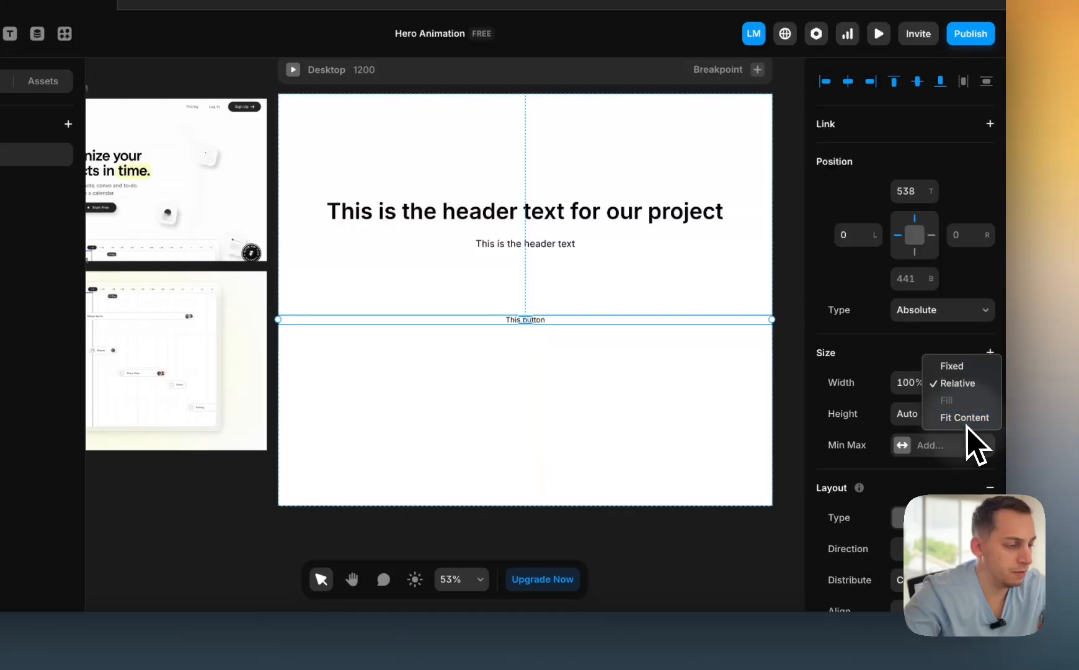
pyautogui.click(967, 419)
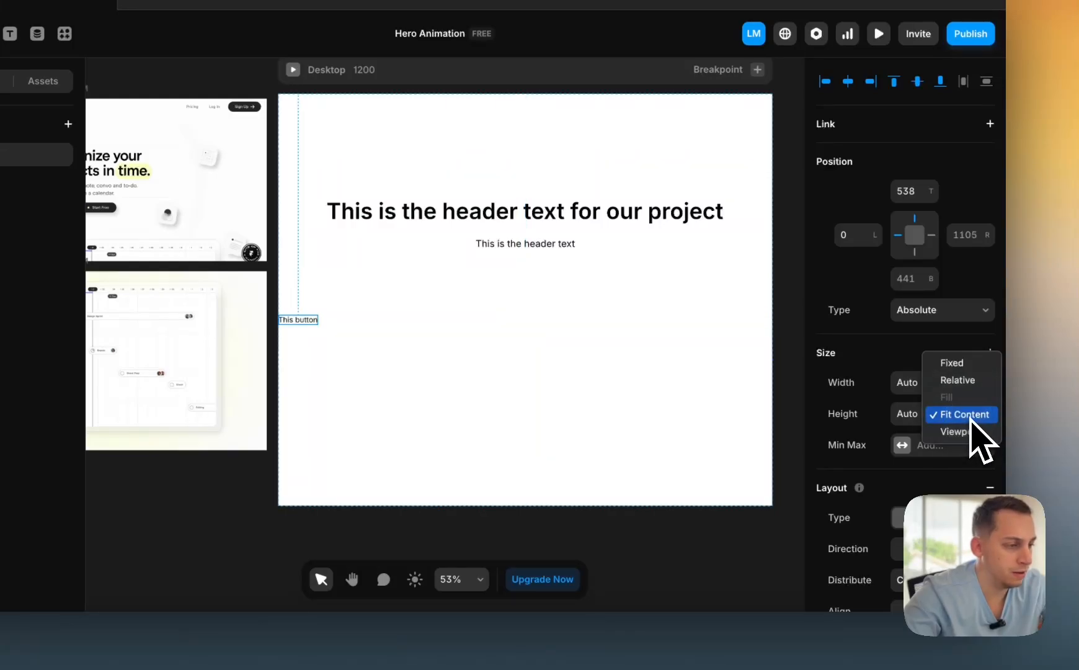
pyautogui.click(975, 420)
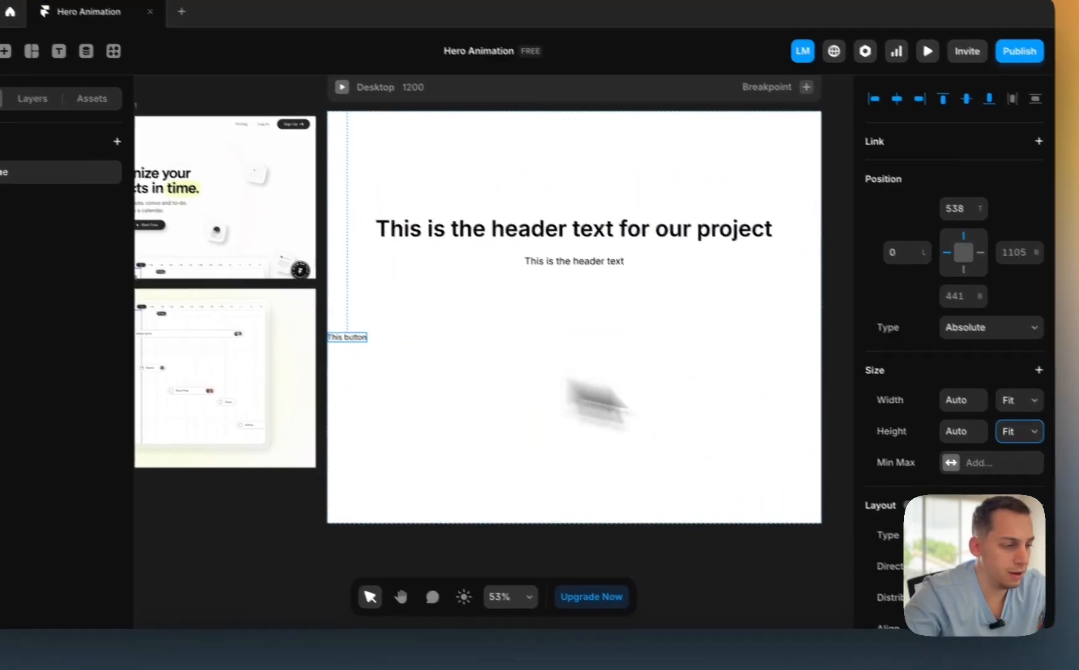
# - Set the button stack's fill to black (#000000)
pyautogui.scroll(-10, 938, 490)
pyautogui.scroll(-1, 938, 490)
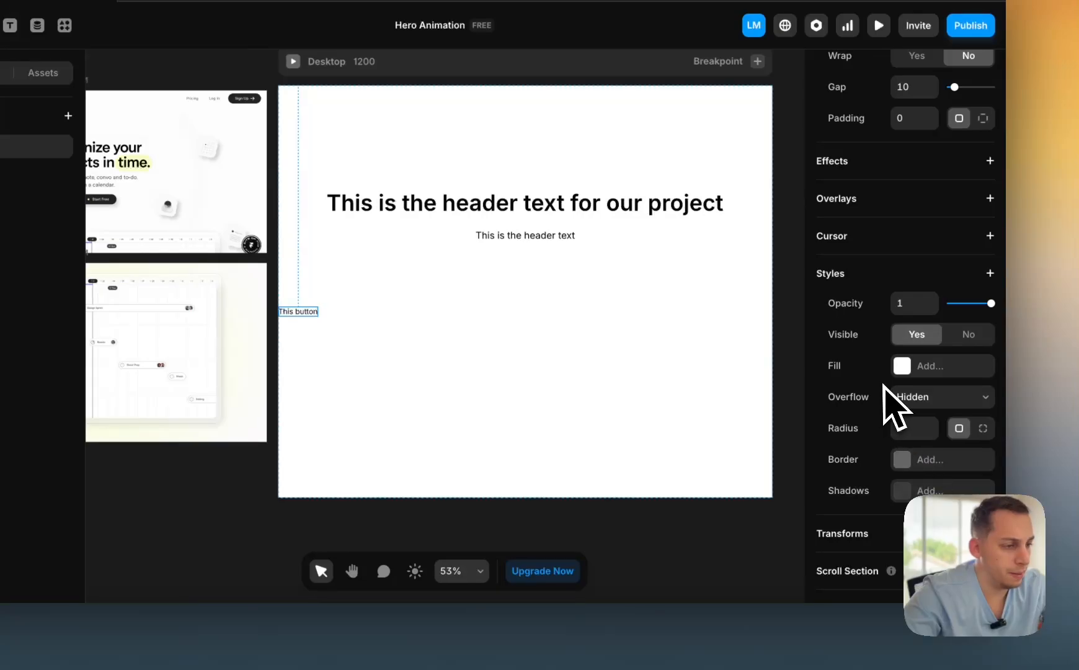
pyautogui.click(899, 371)
pyautogui.moveTo(689, 428); pyautogui.dragTo(531, 499)
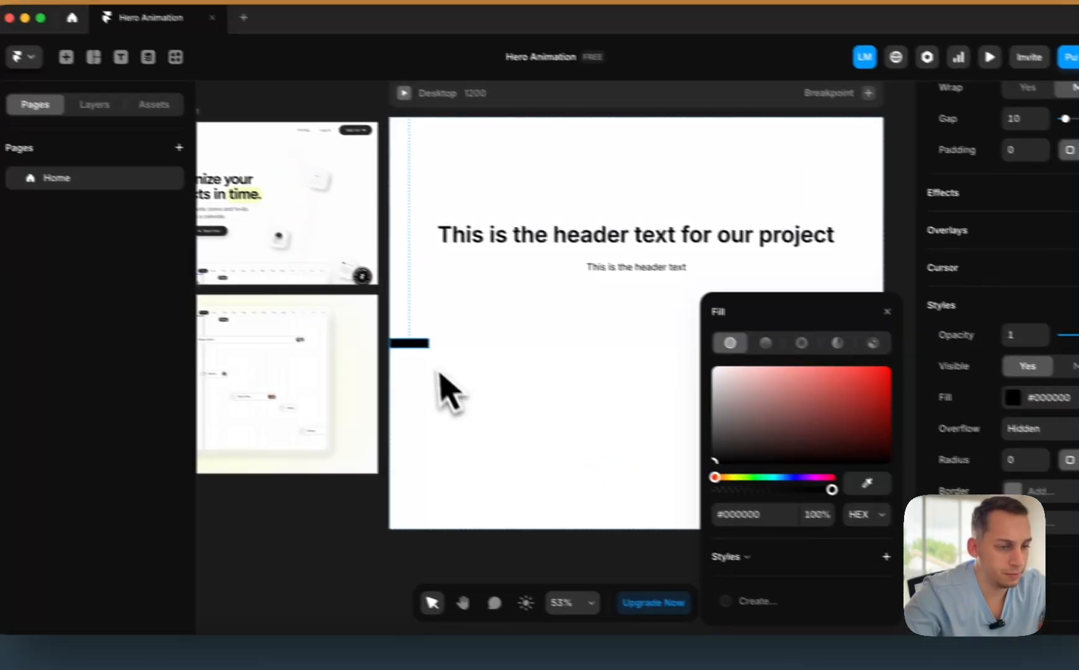
# - Select the "This button" text layer inside the stack and change its text color to white
pyautogui.click(422, 344)
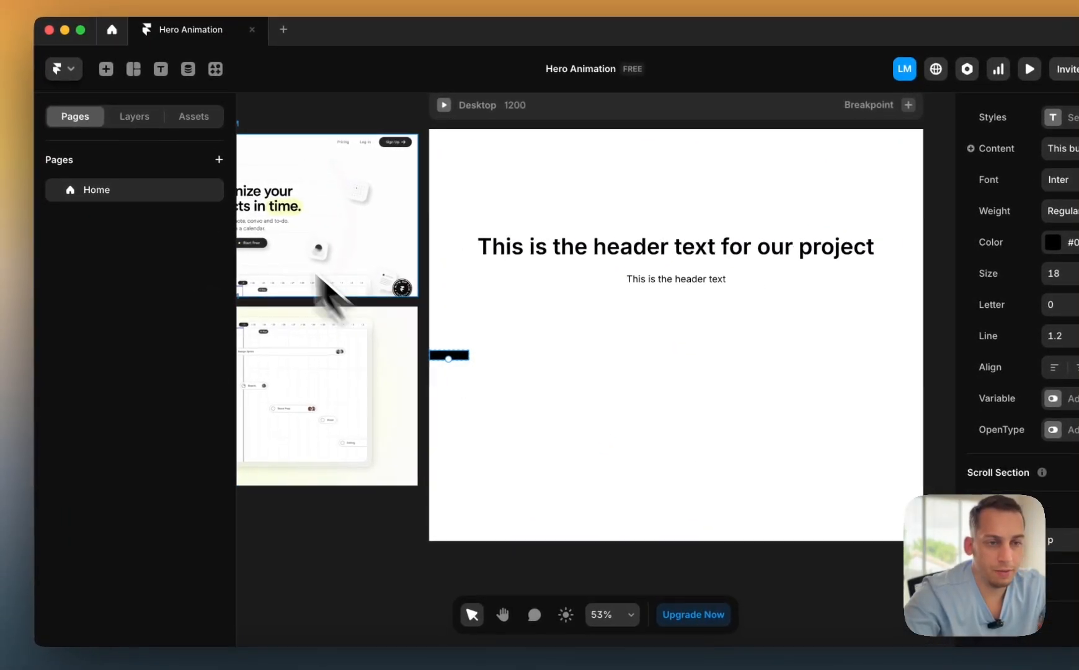
pyautogui.click(95, 104)
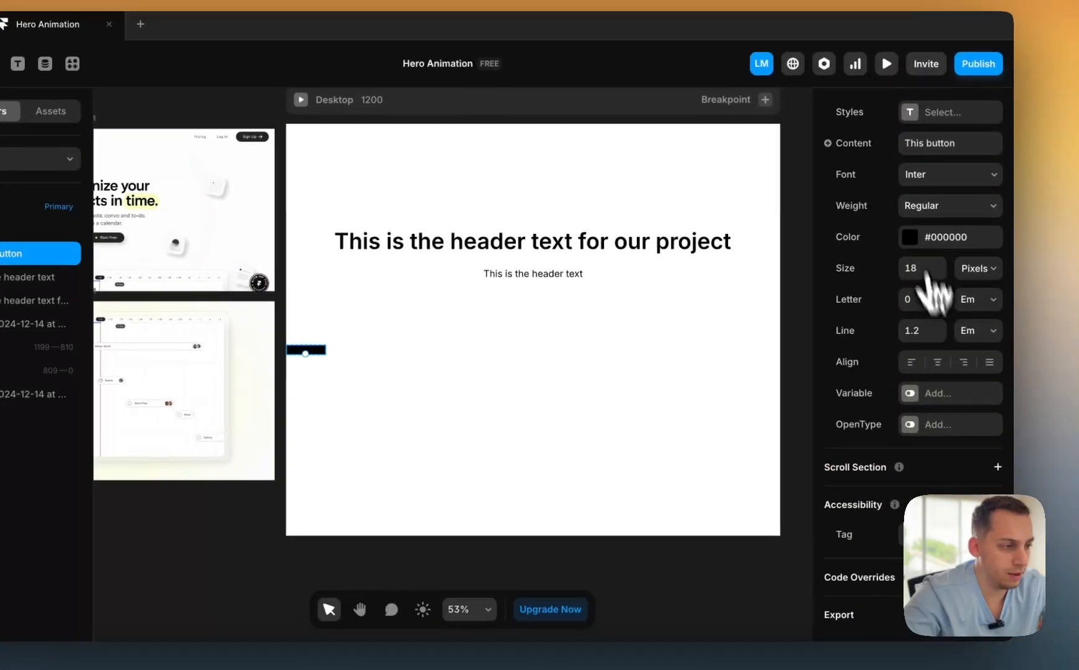
pyautogui.click(923, 238)
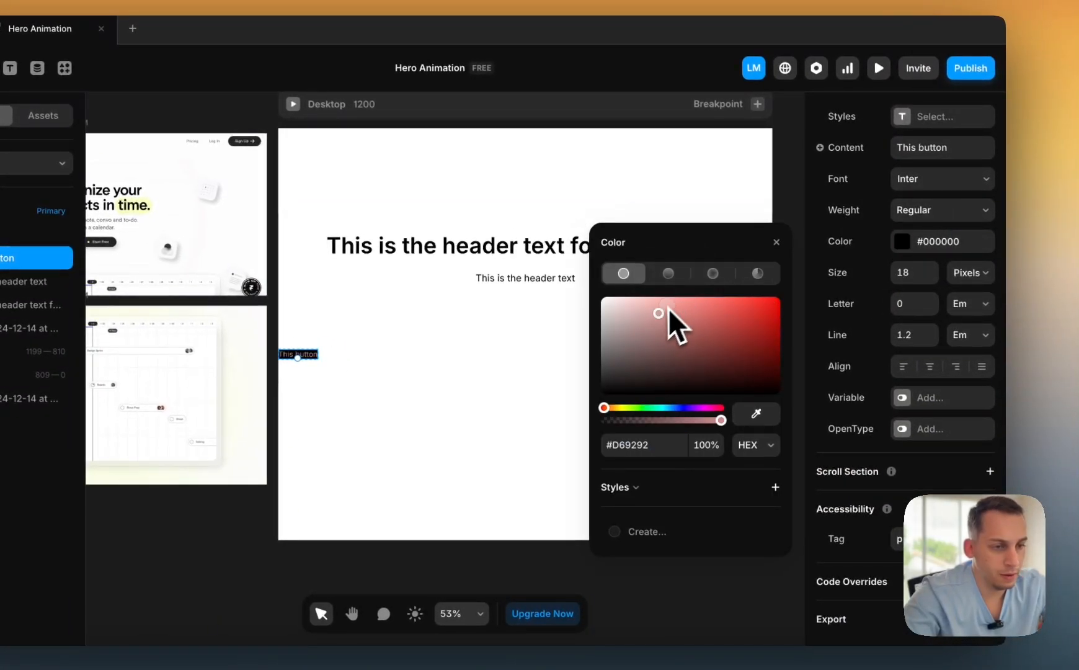
pyautogui.click(360, 342)
pyautogui.click(300, 356)
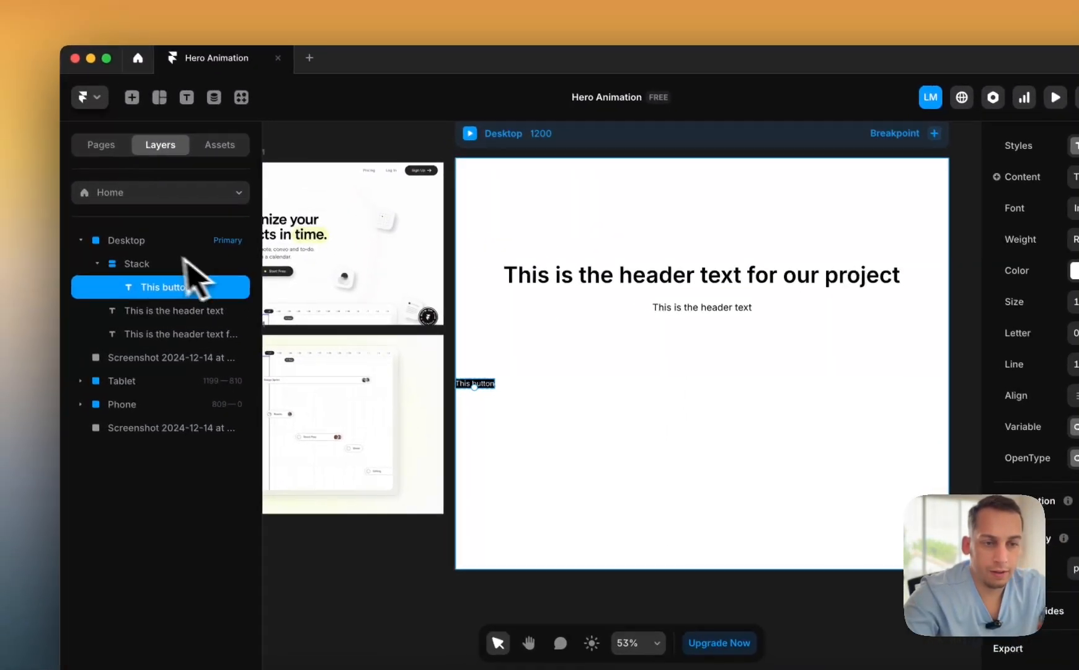
# - Select the stack around the button text and set its padding to 15
pyautogui.click(184, 263)
pyautogui.scroll(5, 914, 457)
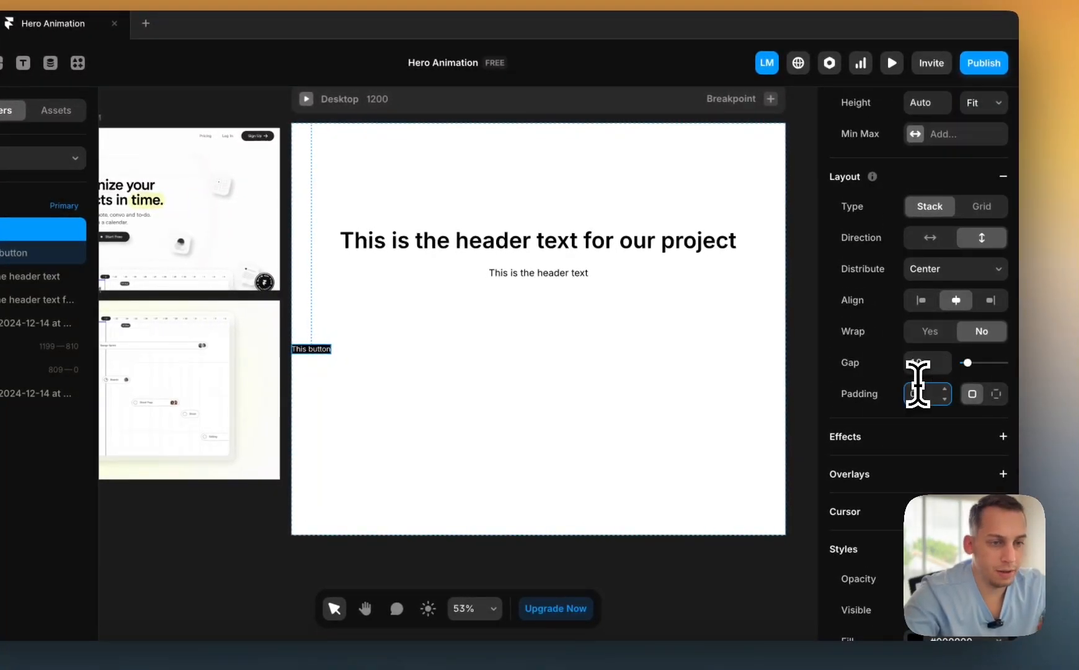
pyautogui.hotkey('shift', 'Up')
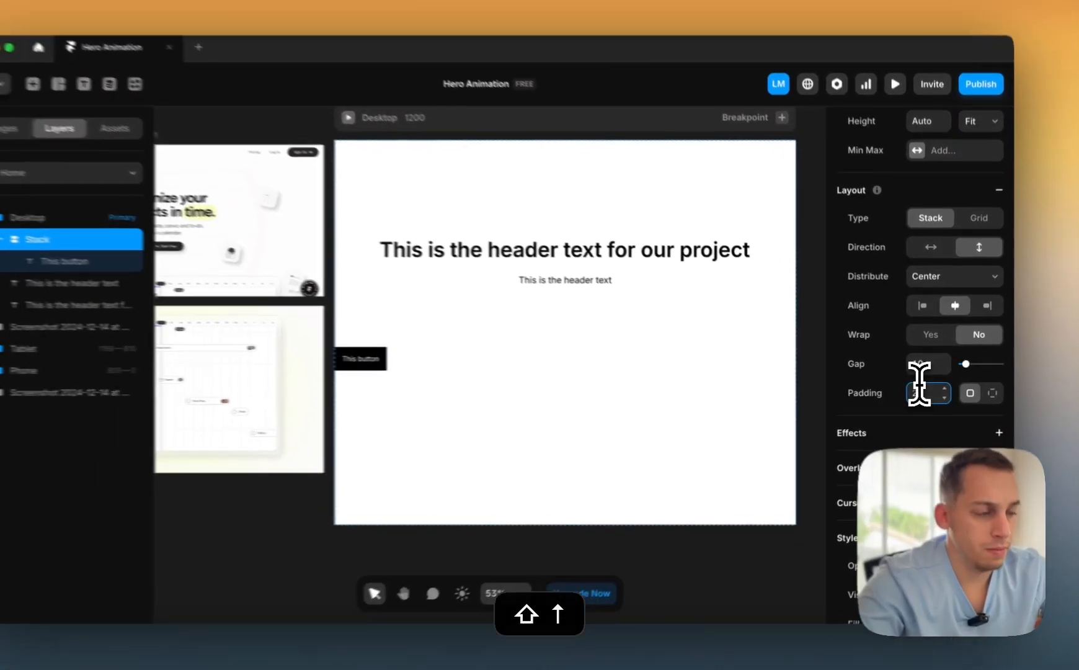
pyautogui.press('Down')
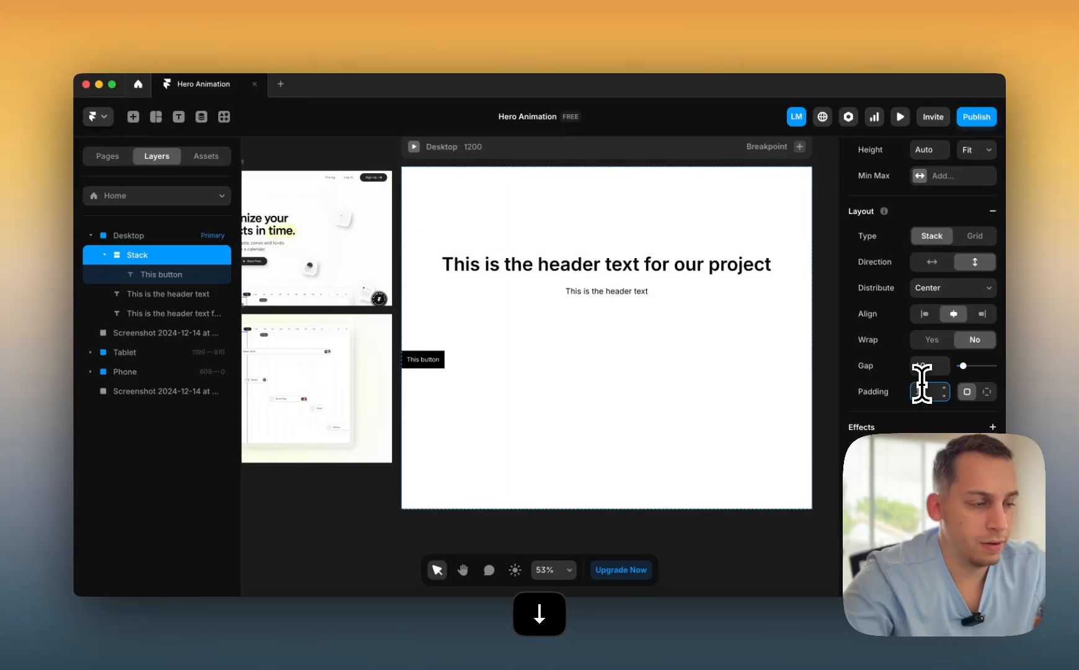
# - Round the button stack's corners with a radius of 40
pyautogui.scroll(-5, 935, 378)
pyautogui.click(924, 435)
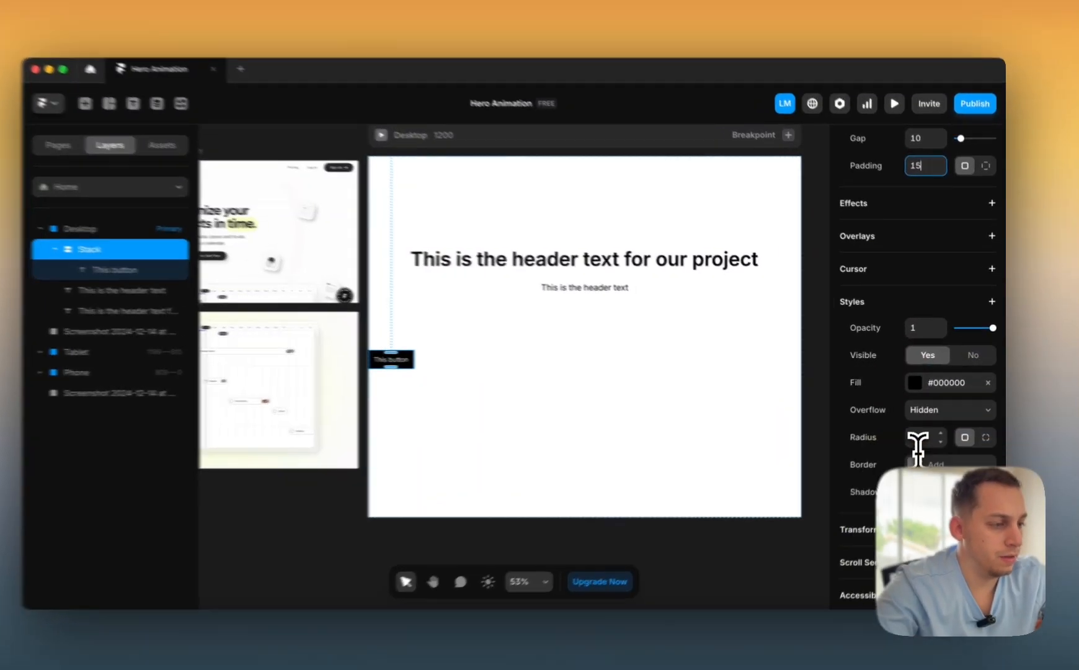
pyautogui.hotkey('shift', 'Up')
pyautogui.hotkey('shift', 'Up')
pyautogui.hotkey('shift', 'Up')
pyautogui.hotkey('shift', 'Up')
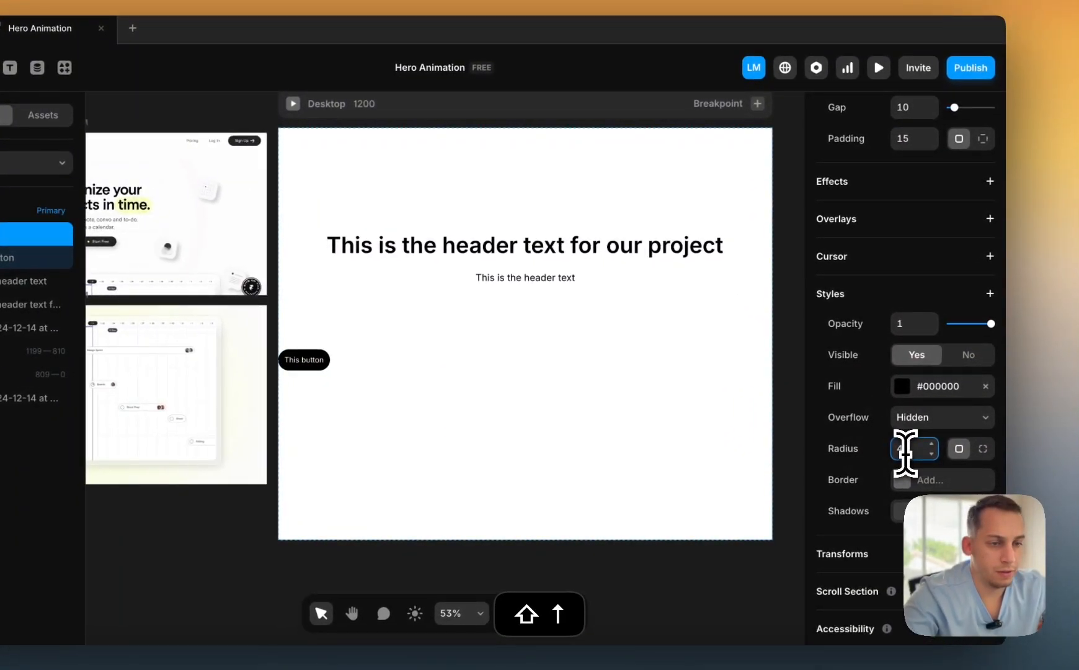
# - Switch the button stack's padding to individual sides and increase its left and right padding
pyautogui.scroll(2, 907, 435)
pyautogui.click(983, 229)
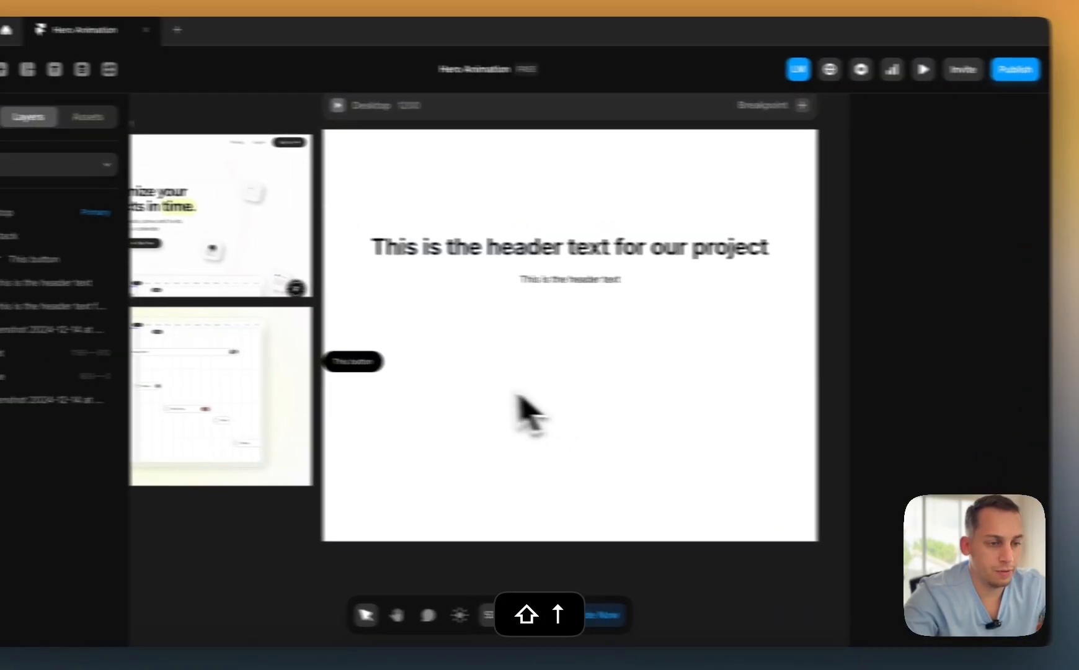
# - Move the button stack beneath the subheader, centred on the Desktop frame with a gap of 33
pyautogui.moveTo(322, 363); pyautogui.dragTo(405, 358)
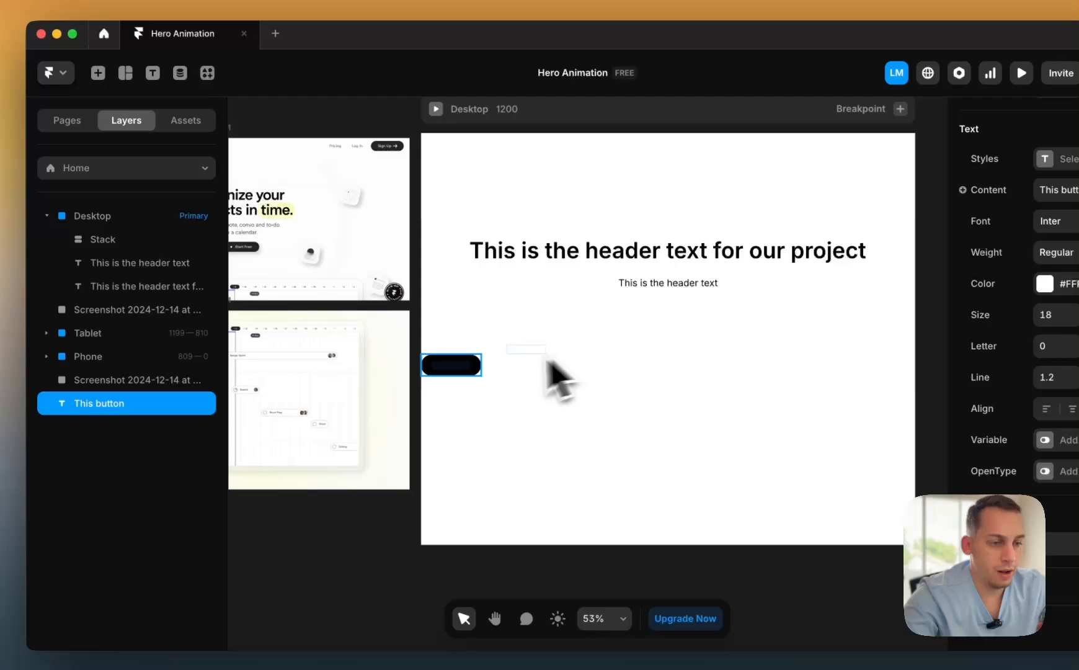
pyautogui.moveTo(549, 363); pyautogui.dragTo(655, 335)
pyautogui.click(150, 238)
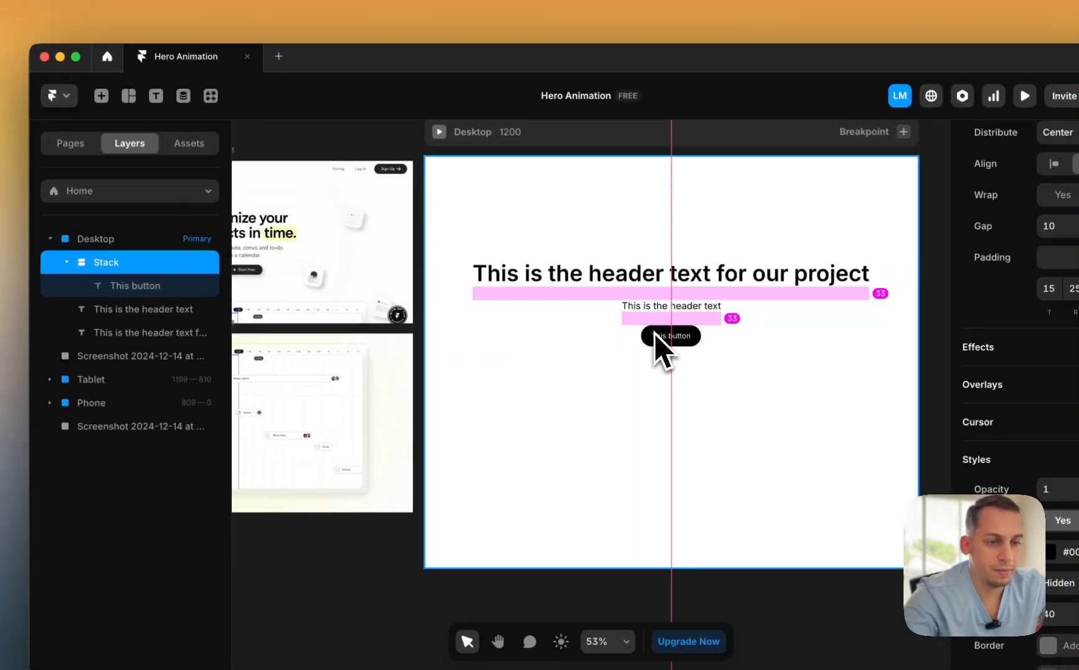
pyautogui.hscroll(-4, 655, 347)
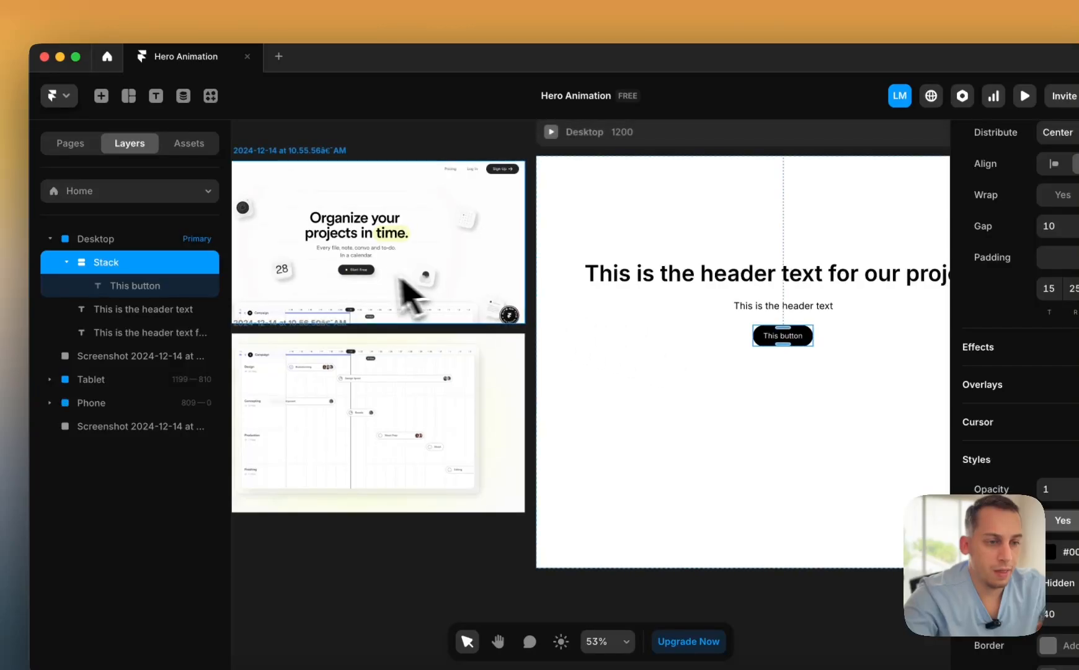
pyautogui.hscroll(3, 458, 291)
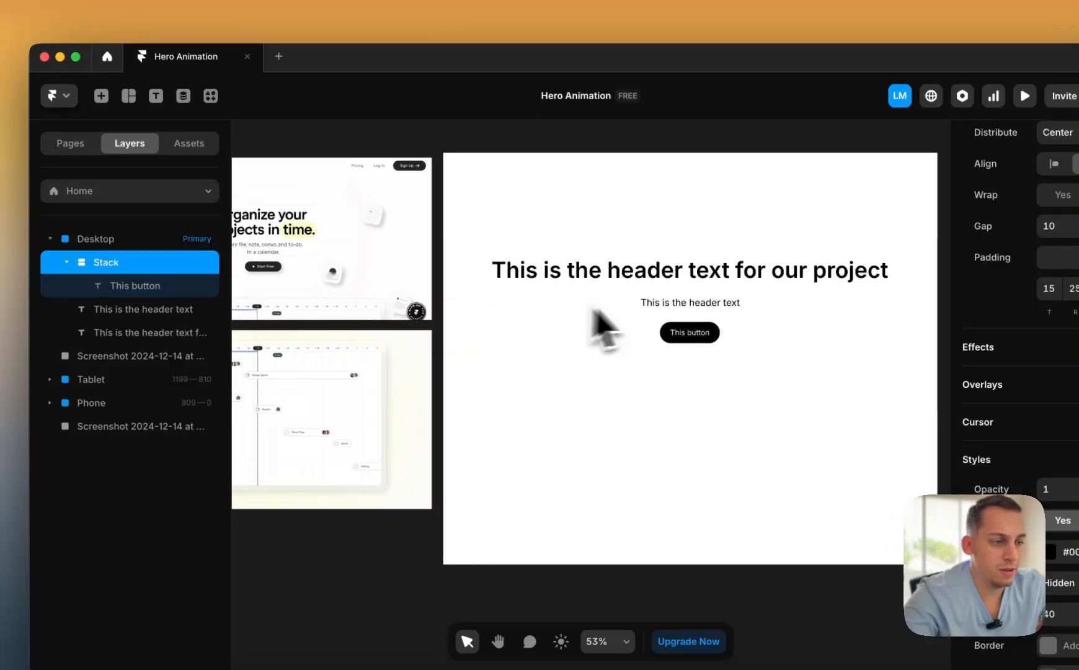
# - Wrap the header text, the subheader text and the button stack together in a new stack
pyautogui.click(659, 303)
pyautogui.keyDown('shift'); pyautogui.click(641, 271); pyautogui.keyUp('shift')
pyautogui.rightClick(641, 272)
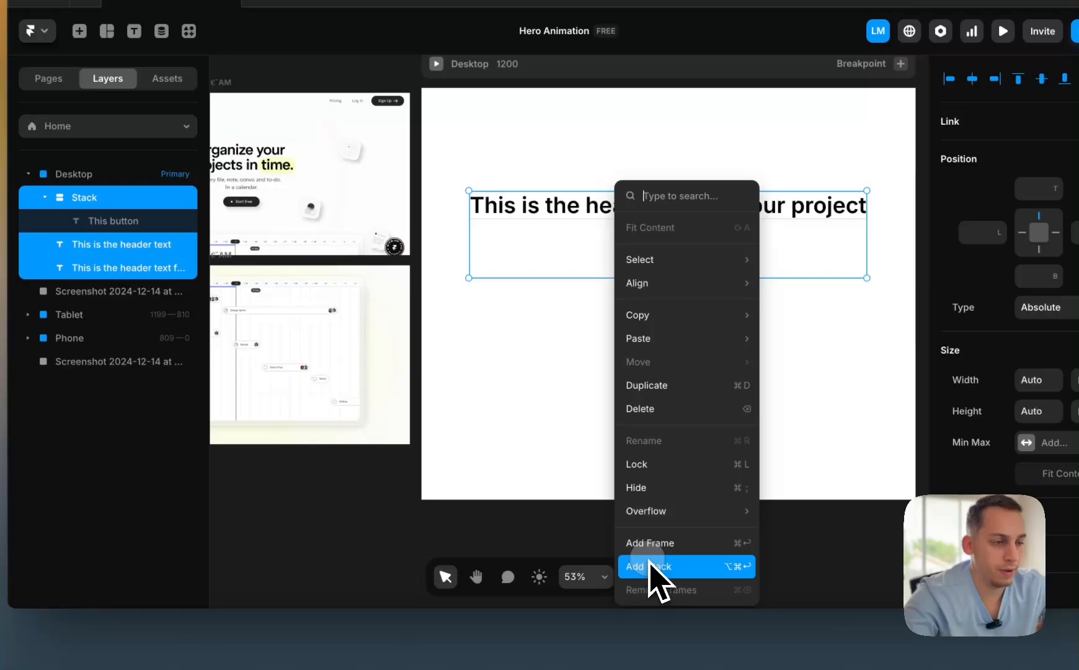
pyautogui.click(669, 628)
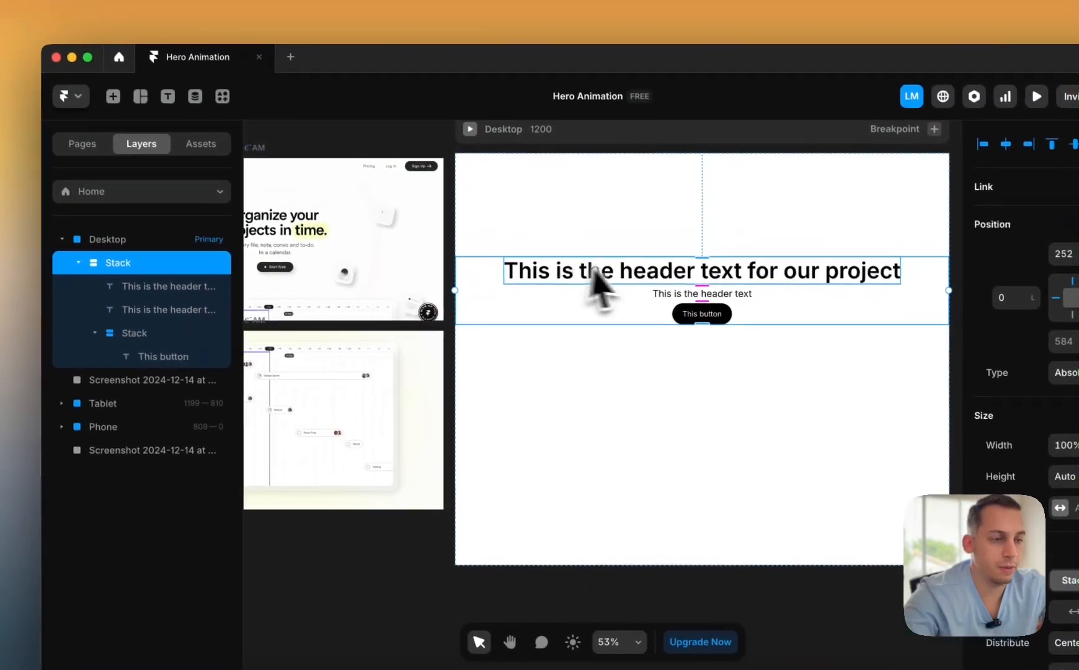
# - Add a stack layout to the Desktop breakpoint and set its height to Fit
pyautogui.scroll(1, 568, 200)
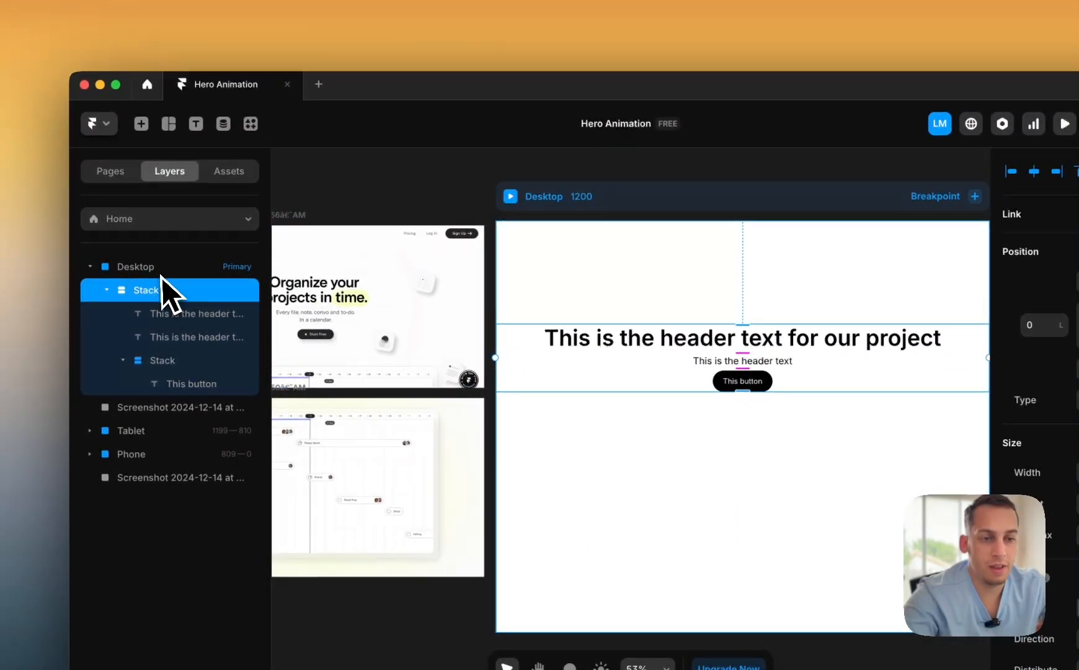
pyautogui.click(158, 269)
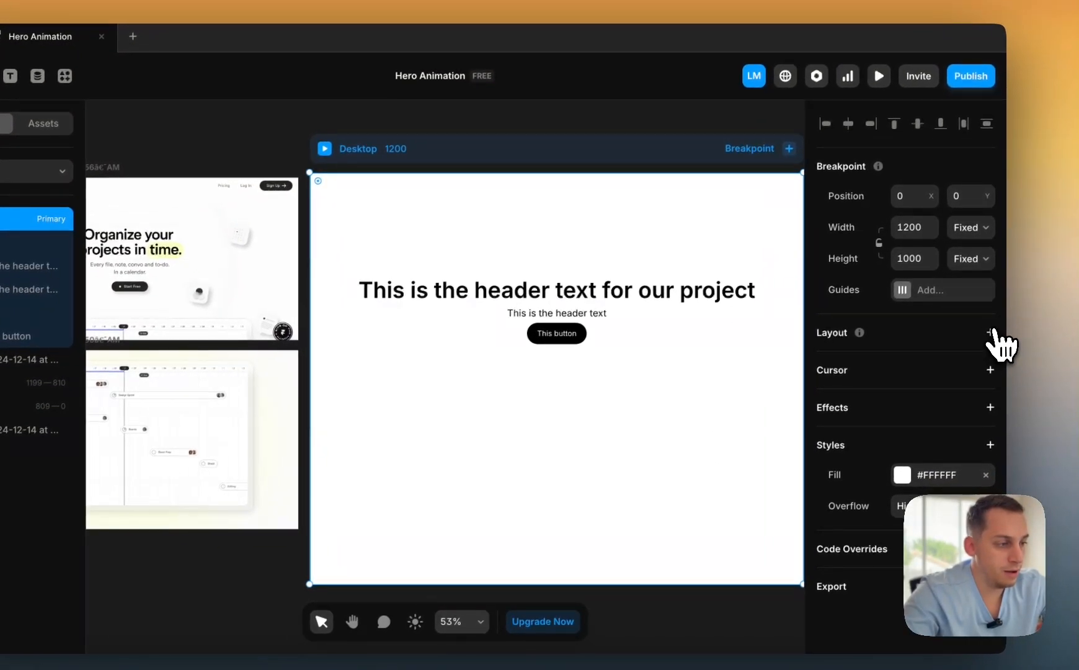
pyautogui.click(1014, 354)
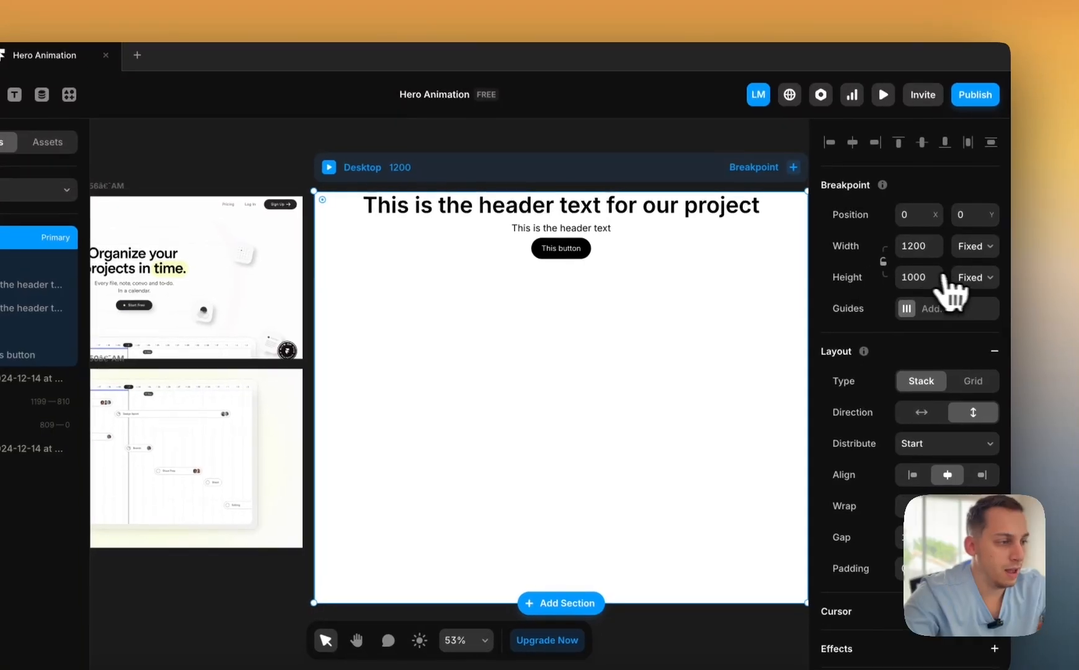
pyautogui.click(959, 277)
pyautogui.click(963, 327)
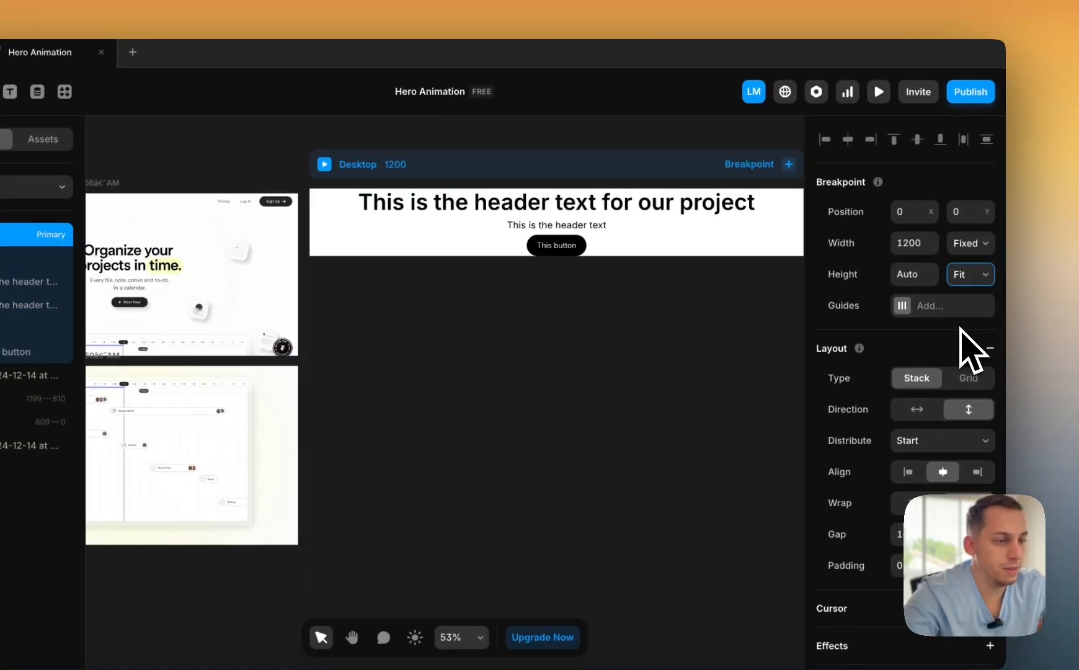
# - Change the width sizing mode of the stack that holds the header, subheader and button
pyautogui.hscroll(-2, 436, 321)
pyautogui.scroll(-3, 430, 320)
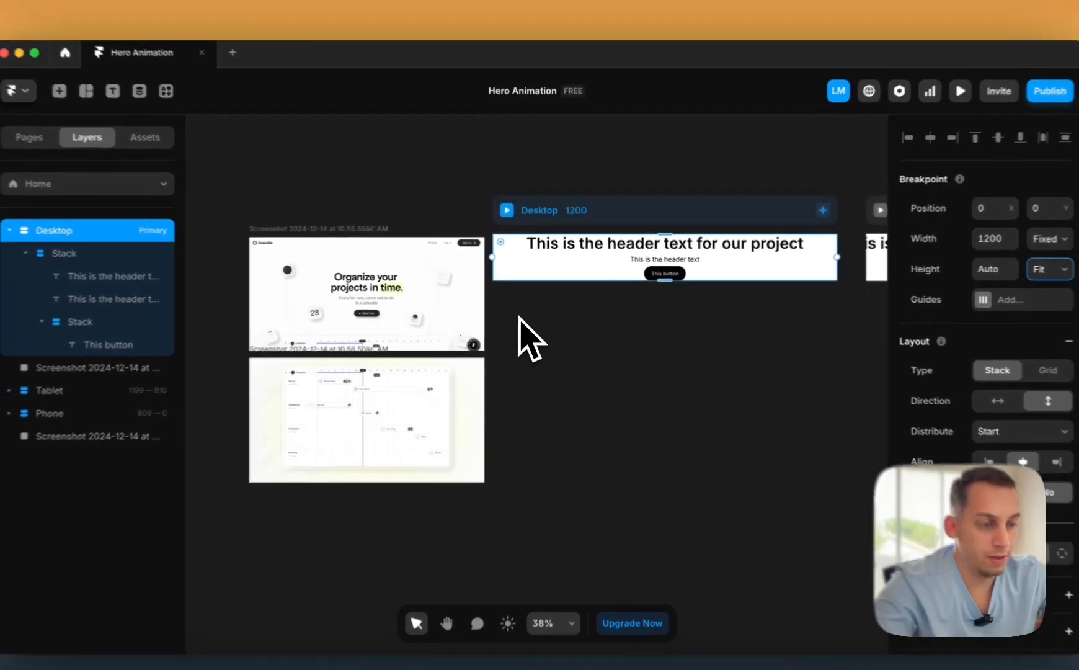
pyautogui.hscroll(3, 525, 311)
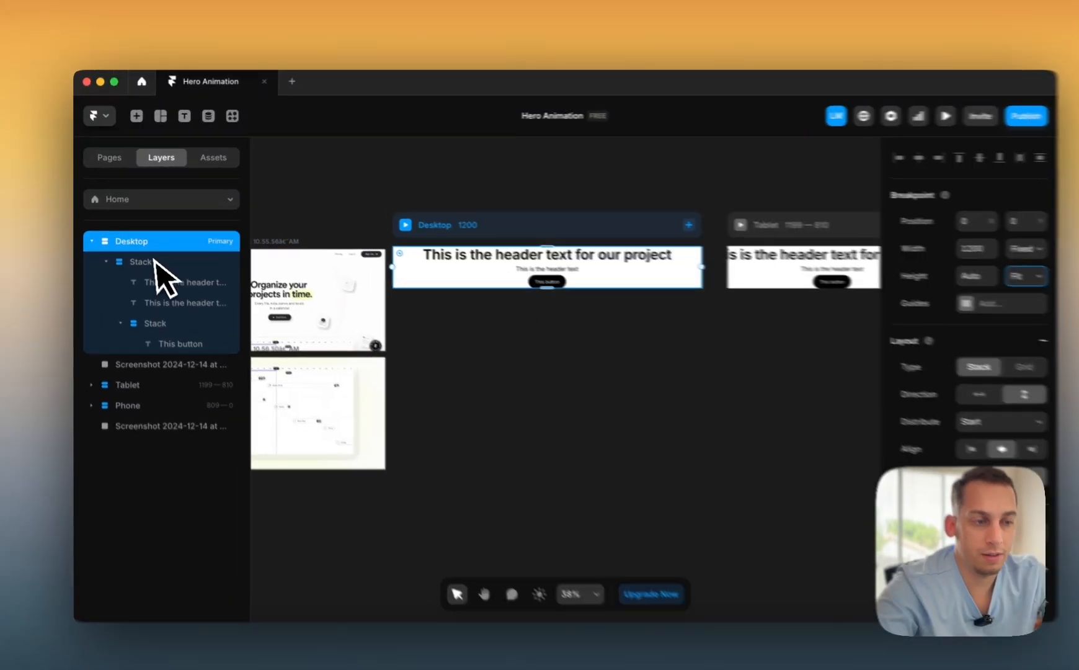
pyautogui.click(152, 255)
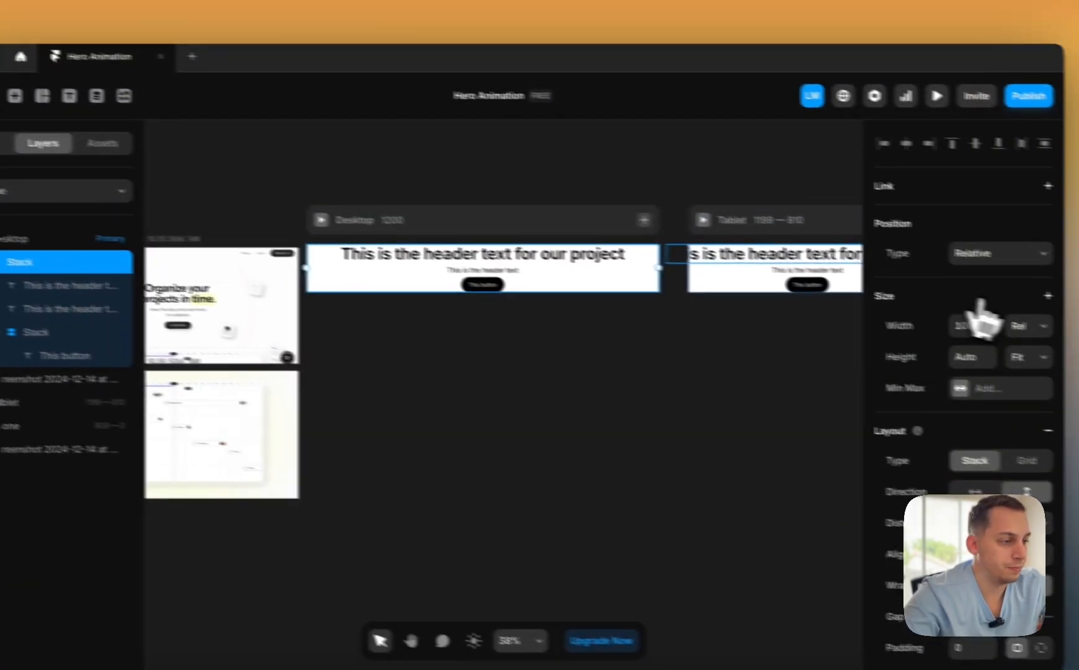
pyautogui.click(970, 308)
pyautogui.click(959, 333)
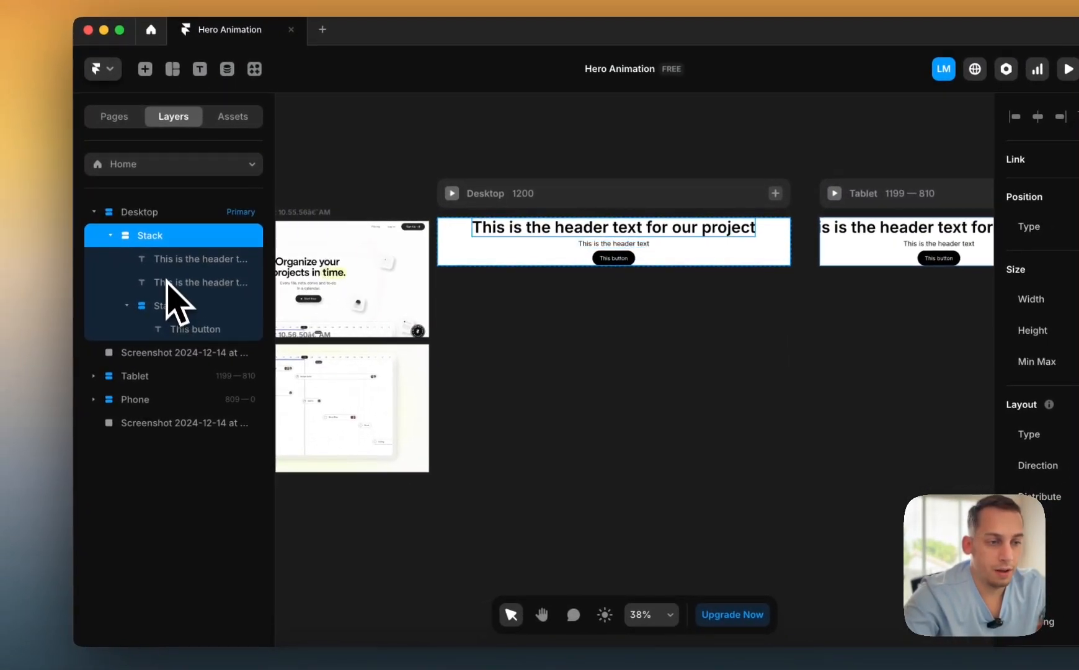
# - Rename the outer stack inside the Desktop breakpoint as Hero
pyautogui.click(163, 268)
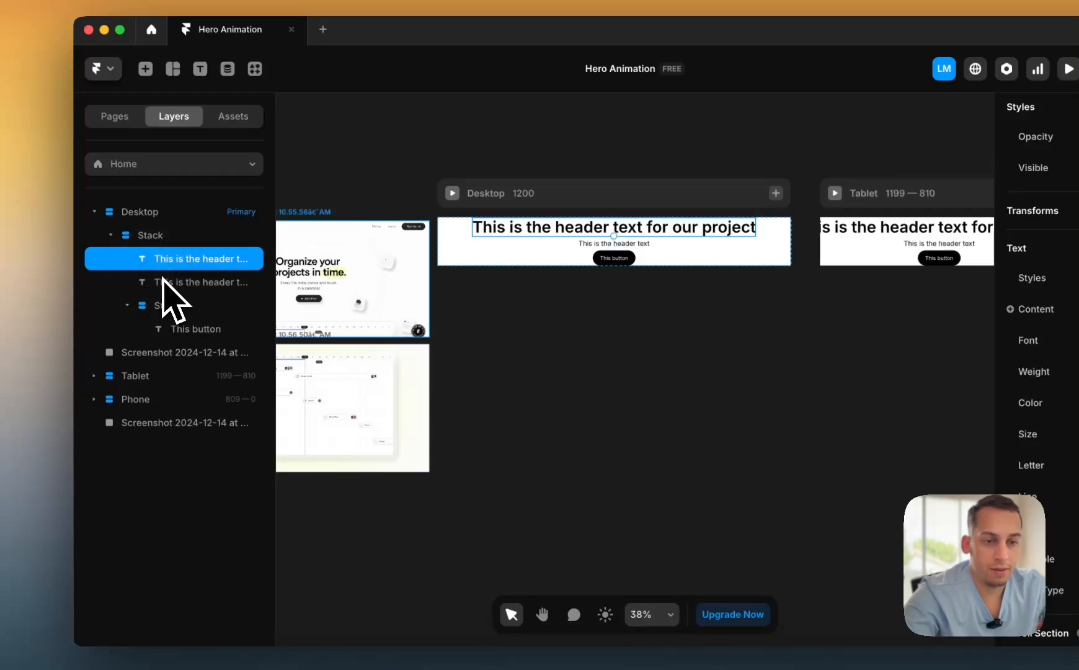
pyautogui.keyDown('shift'); pyautogui.click(162, 283); pyautogui.keyUp('shift')
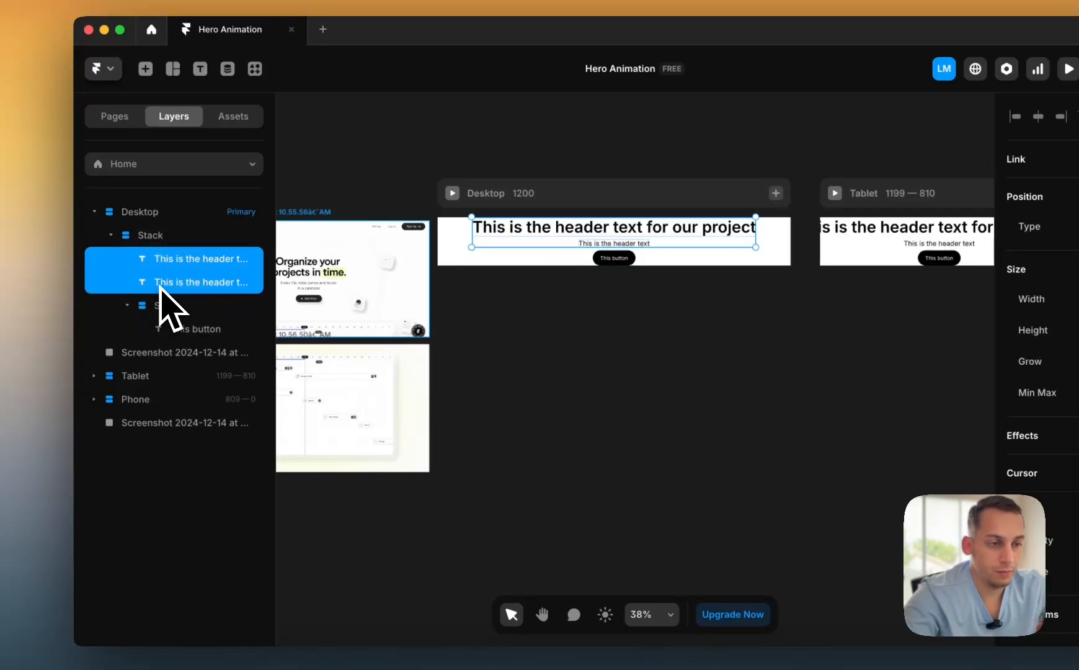
pyautogui.click(112, 235)
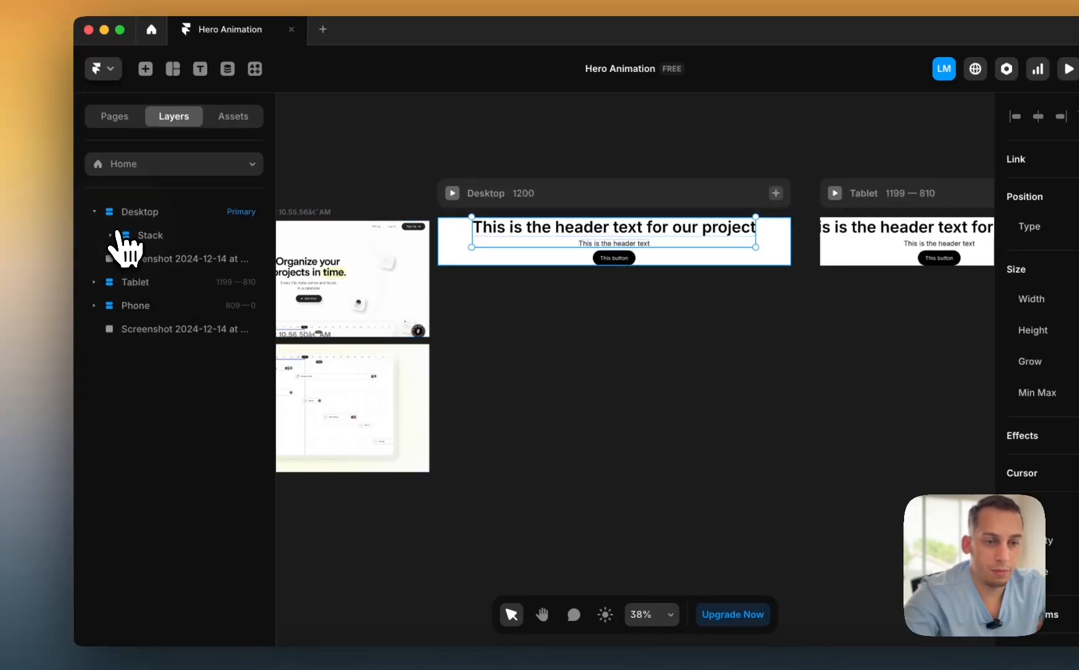
pyautogui.doubleClick(151, 234)
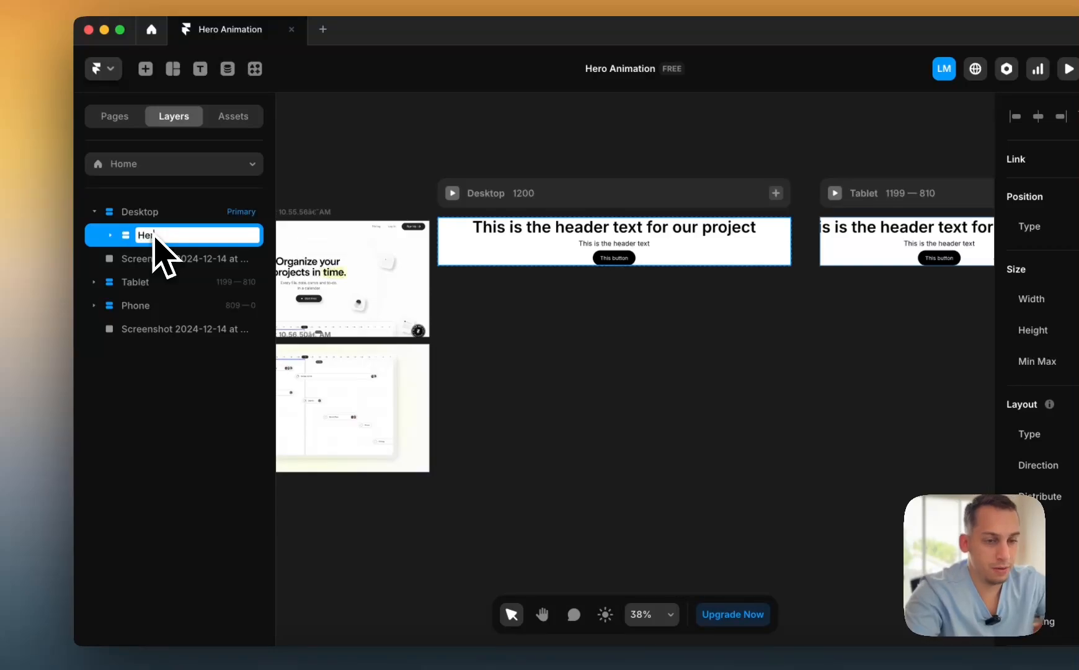
# - Wrap the two text layers and the button stack inside Hero in another new stack
pyautogui.click(112, 235)
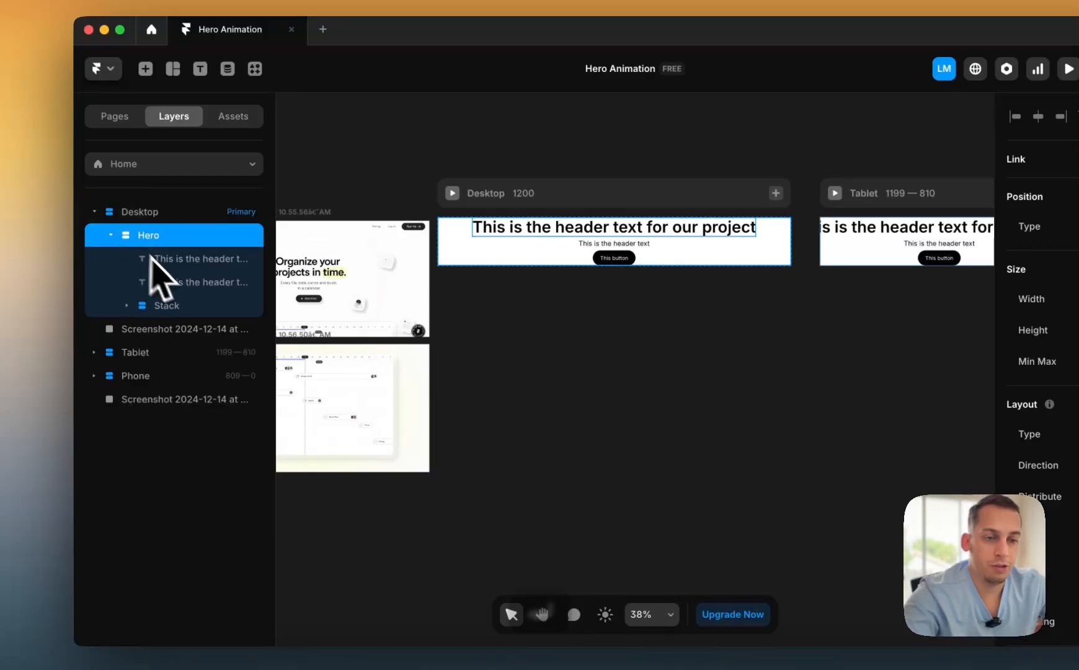
pyautogui.click(170, 261)
pyautogui.keyDown('shift'); pyautogui.click(158, 305); pyautogui.keyUp('shift')
pyautogui.rightClick(168, 309)
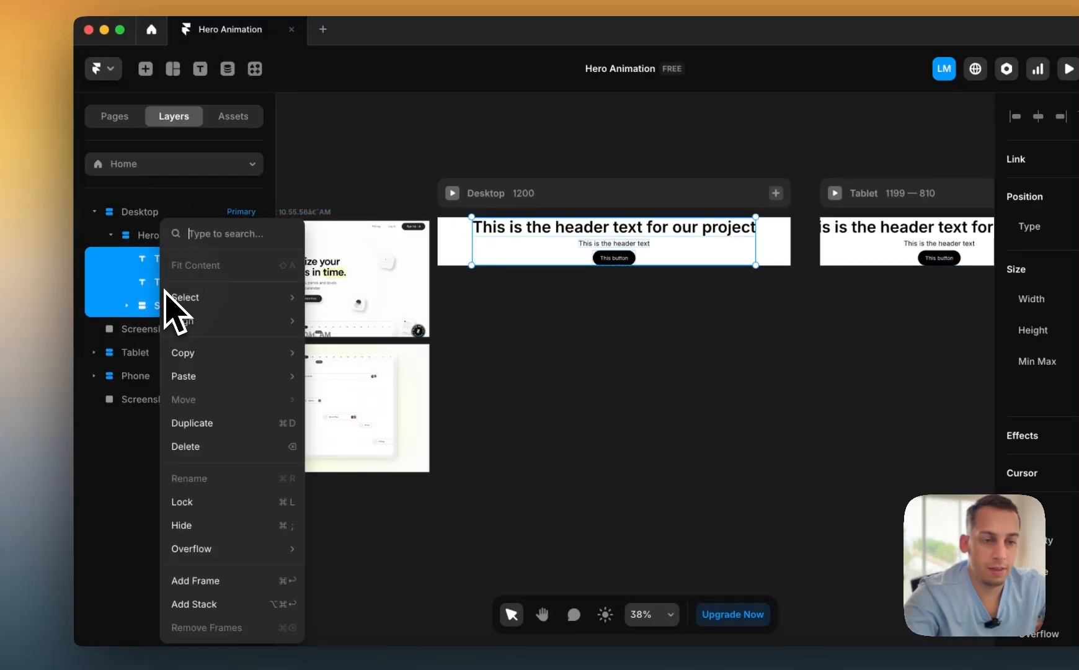
pyautogui.click(251, 587)
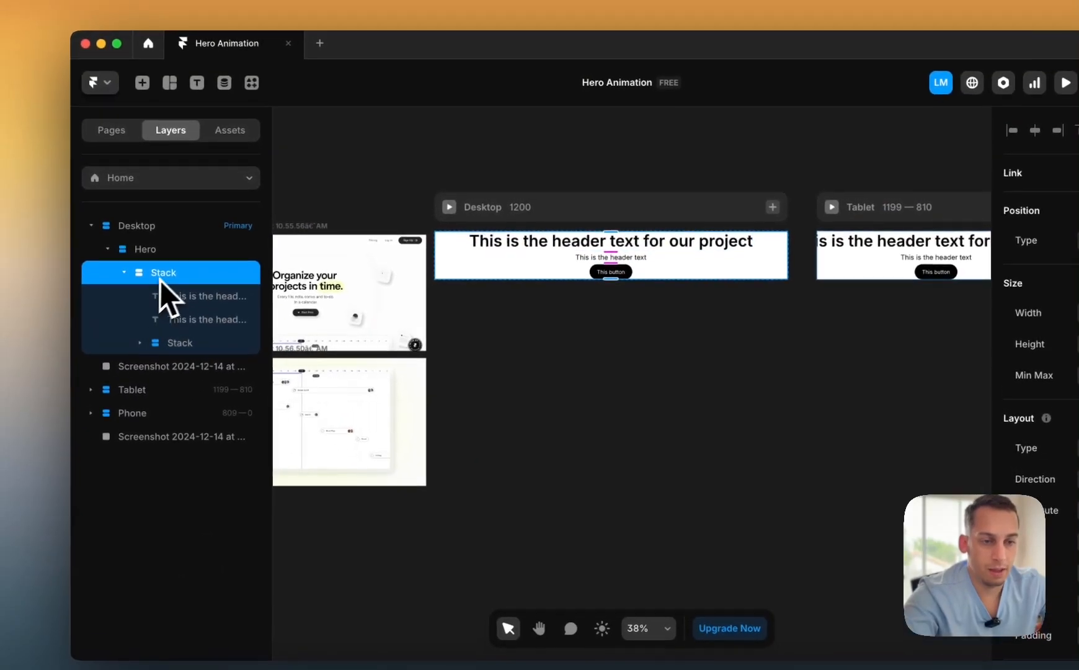
# - Rename the new stack inside Hero as Text and the nested button stack as Button
pyautogui.doubleClick(164, 275)
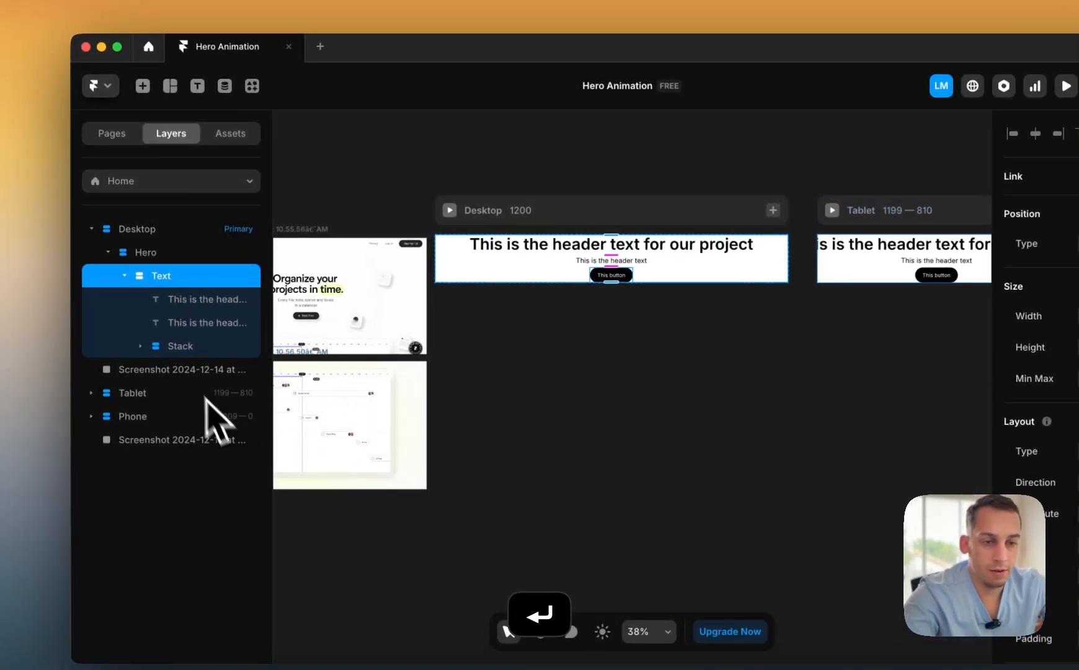
pyautogui.click(186, 349)
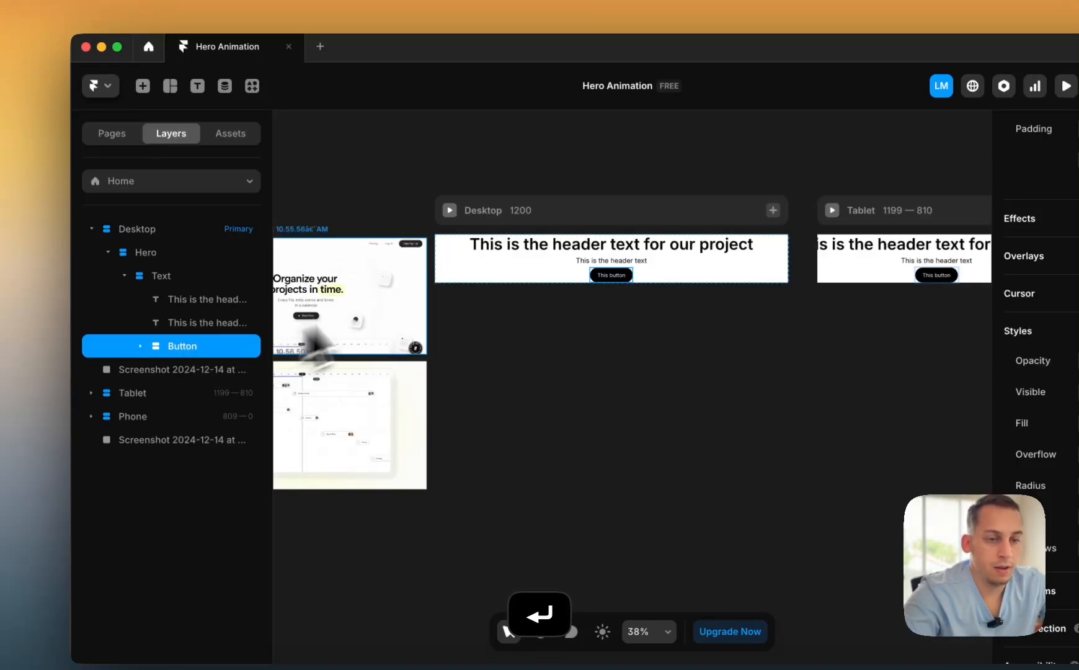
# - Set the width of the header text and of the subheader text to Fill (1fr)
pyautogui.click(507, 247)
pyautogui.scroll(7, 983, 285)
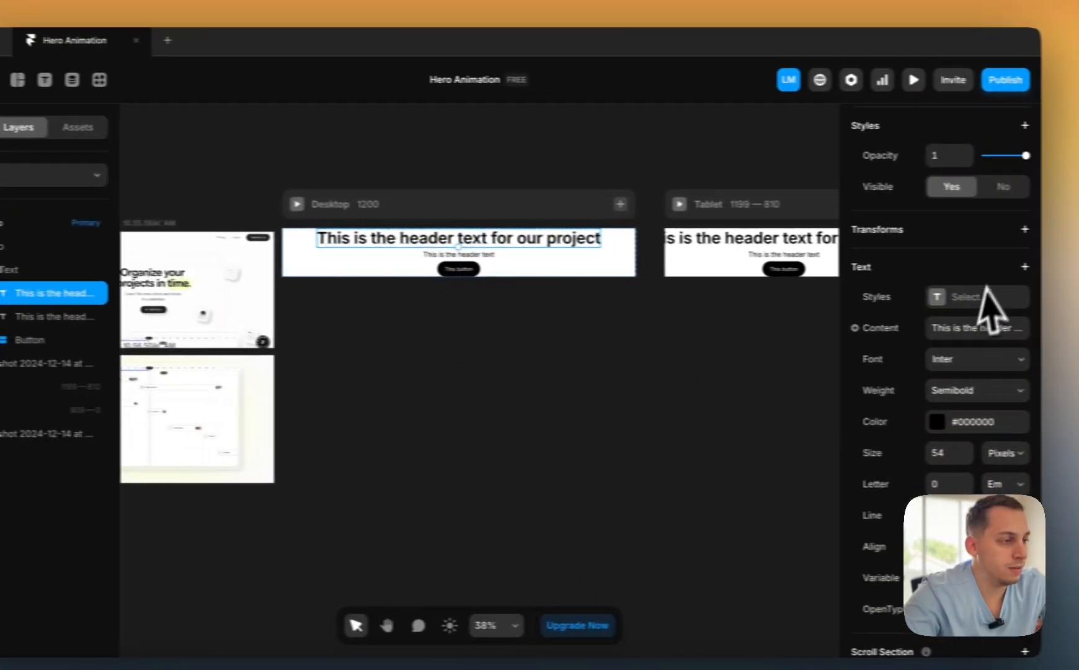
pyautogui.hscroll(4, 922, 328)
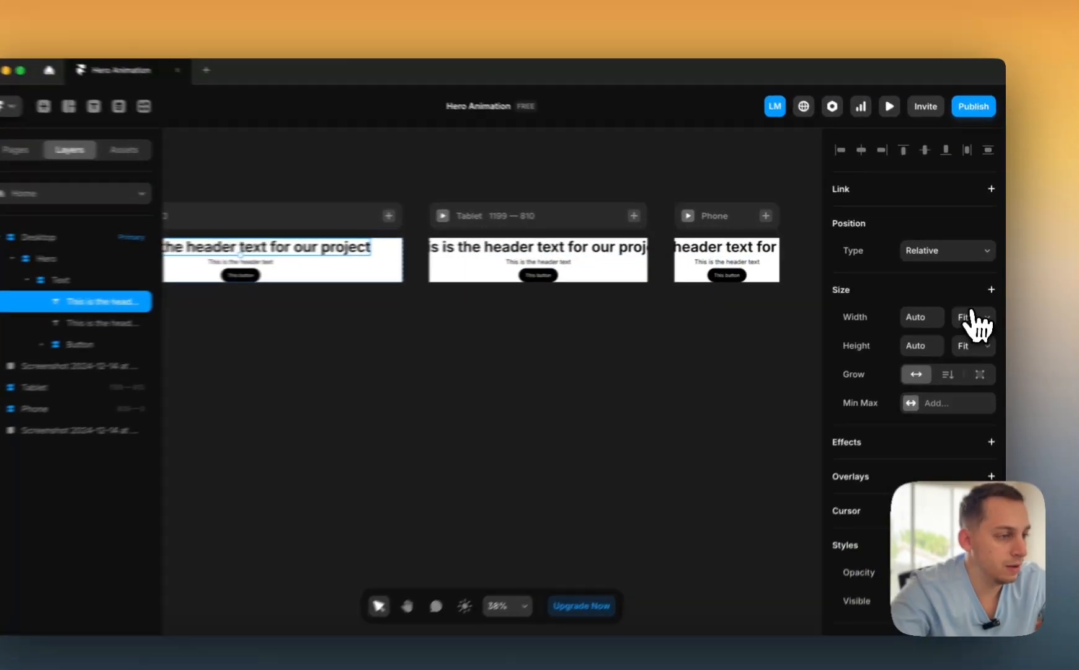
pyautogui.click(978, 308)
pyautogui.click(962, 309)
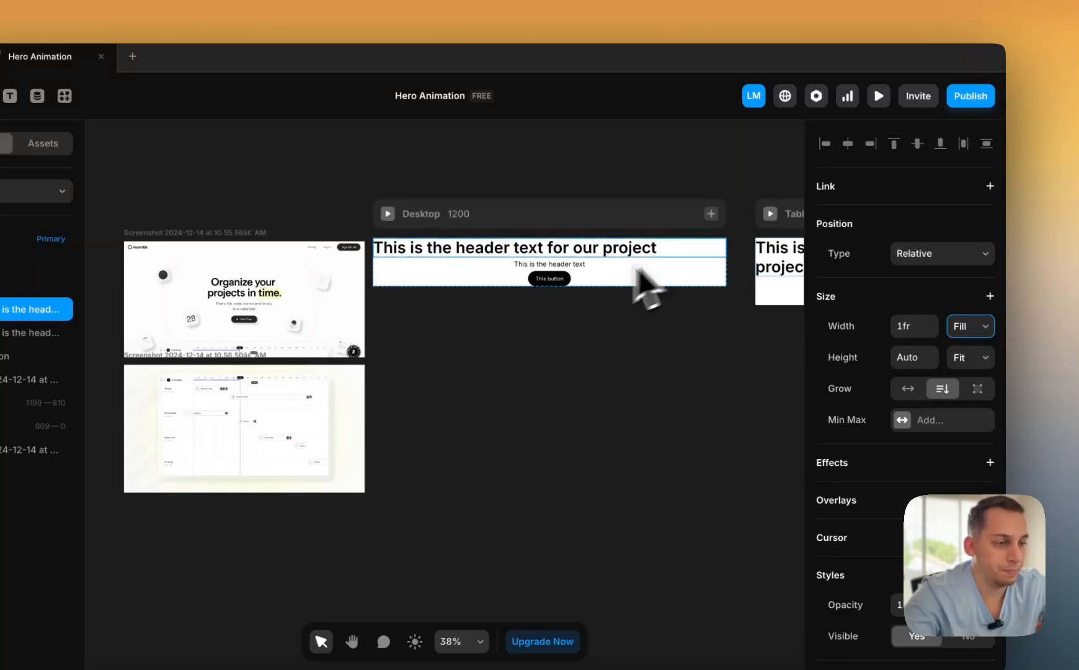
pyautogui.click(528, 265)
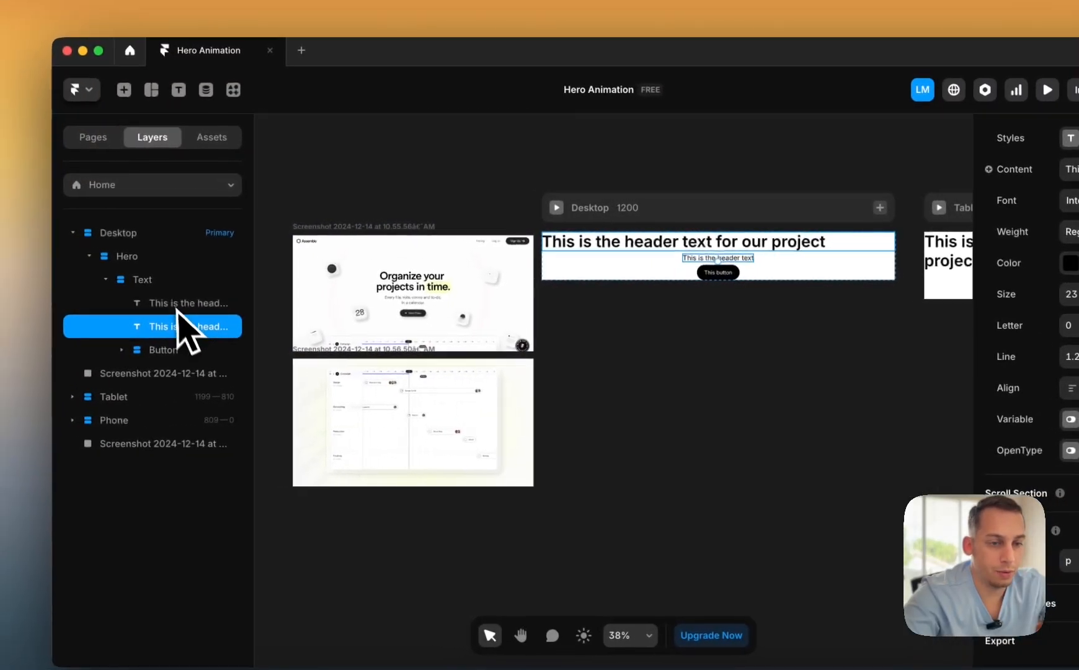
pyautogui.scroll(10, 953, 289)
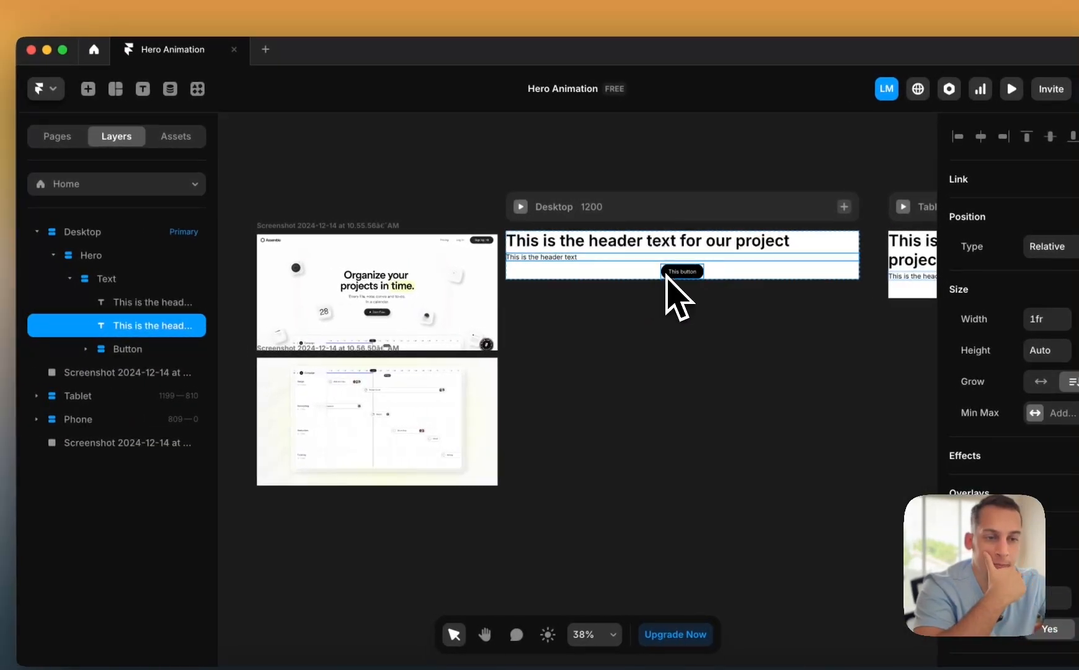
# - Examine the size and layout settings of the Button stack and its parent Text stack
pyautogui.click(550, 267)
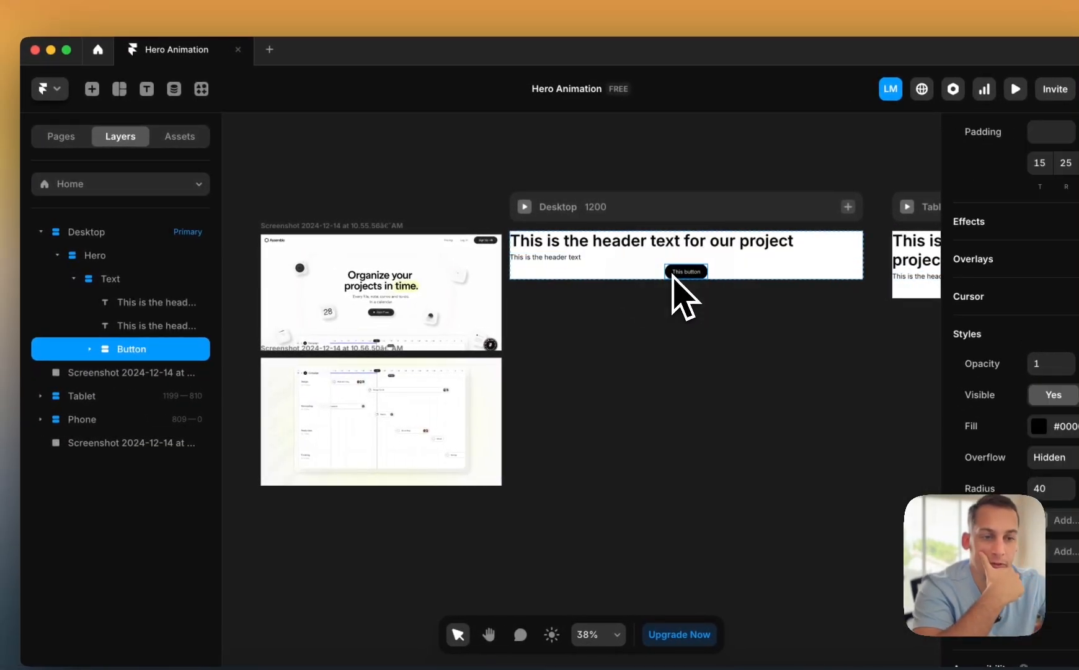
pyautogui.scroll(5, 954, 253)
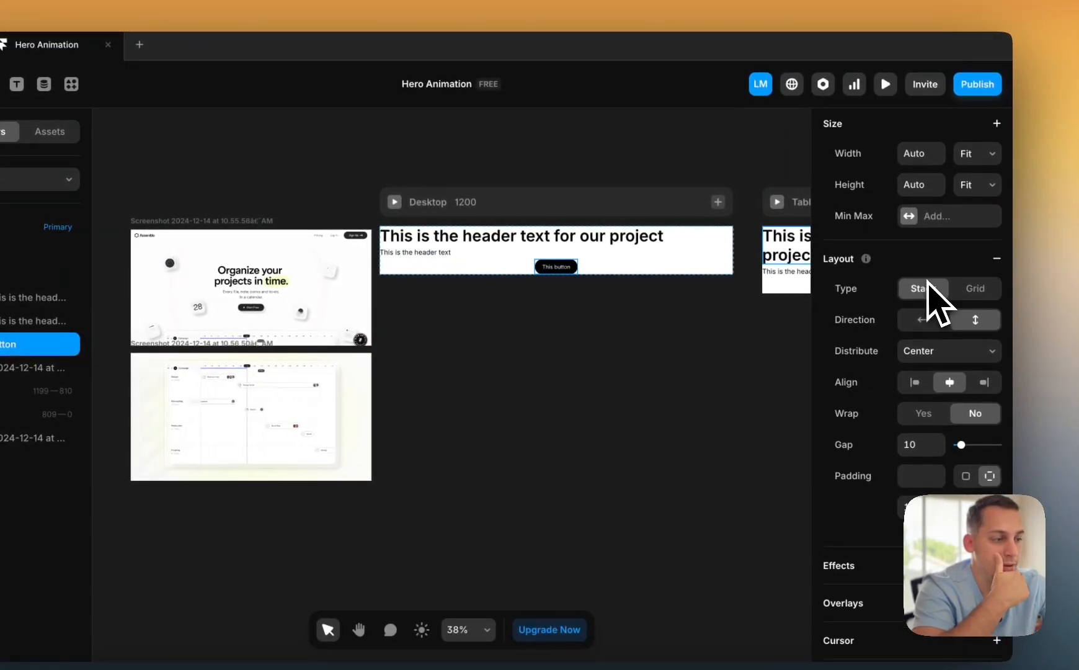
pyautogui.scroll(3, 933, 301)
pyautogui.scroll(1, 926, 285)
pyautogui.click(689, 365)
pyautogui.click(466, 272)
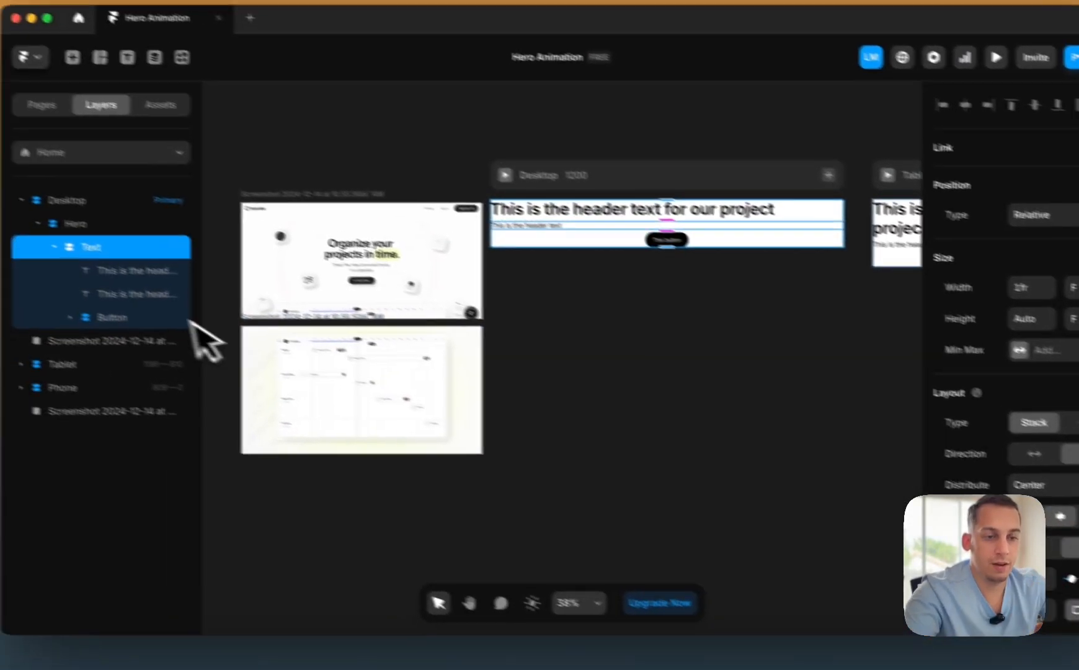
# - Center-align the text of the subheader and of the header in the Text stack
pyautogui.click(31, 257)
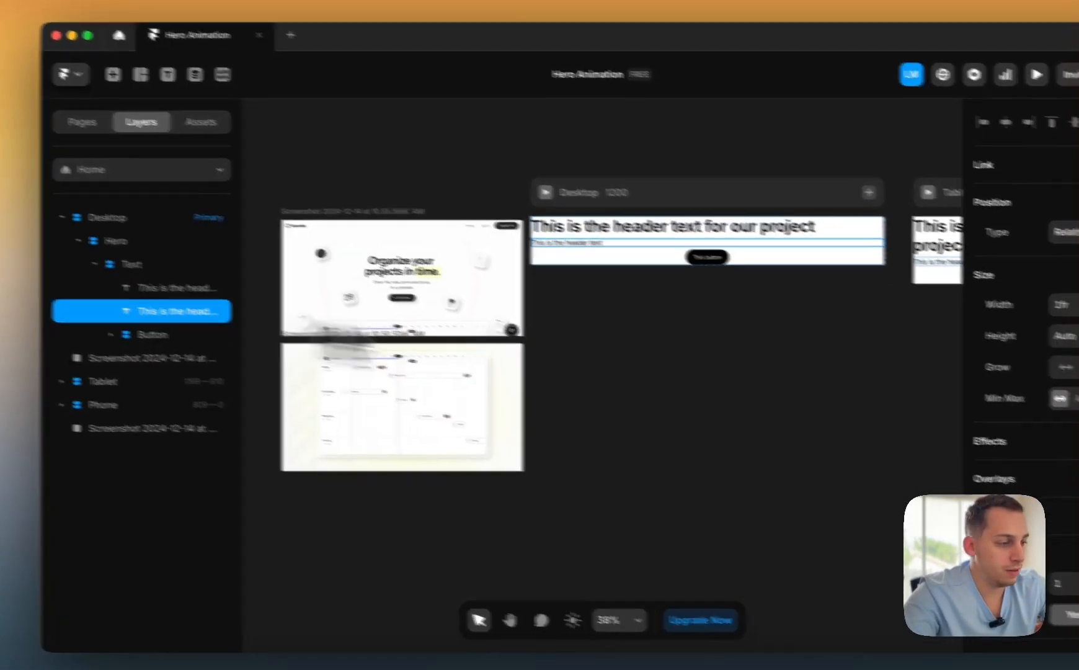
pyautogui.scroll(-8, 934, 471)
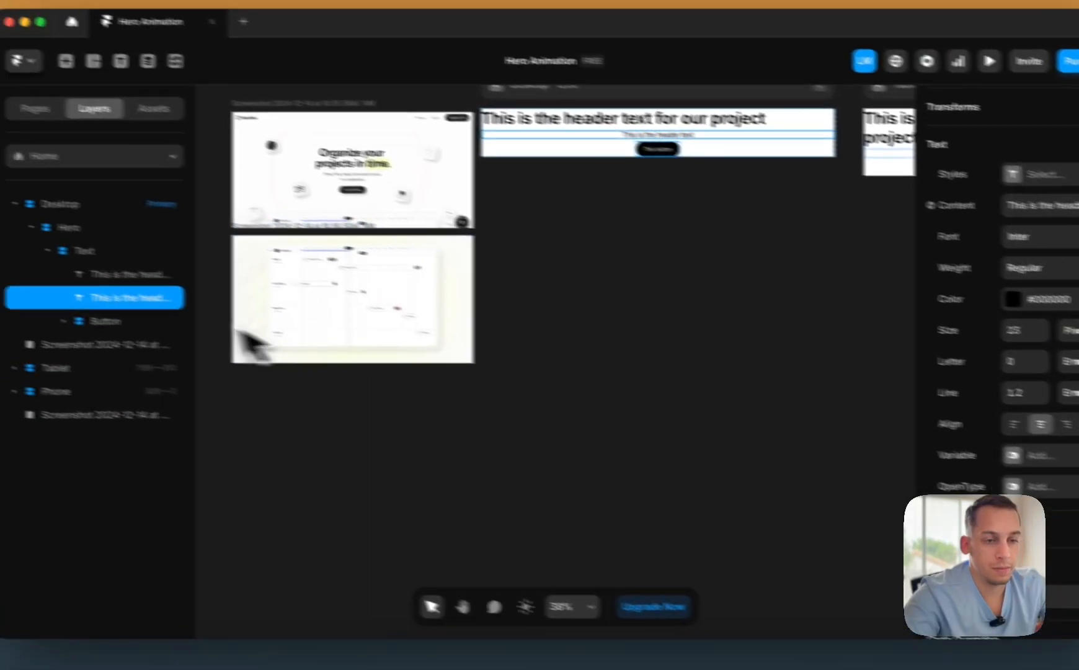
pyautogui.click(31, 249)
pyautogui.scroll(-10, 932, 457)
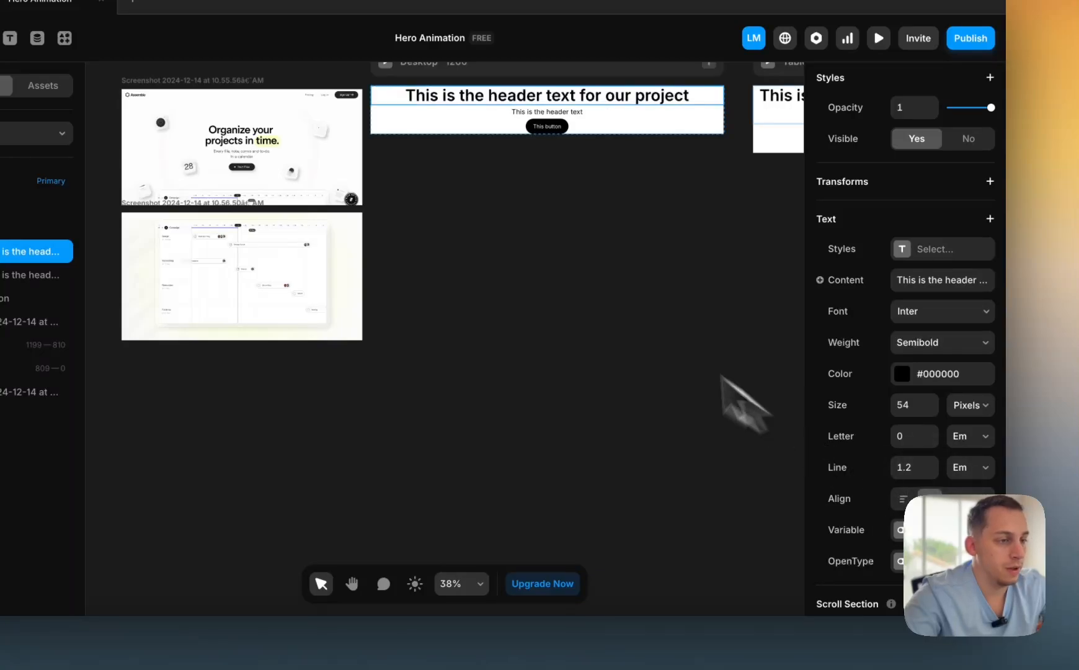
pyautogui.hscroll(7, 564, 267)
pyautogui.hscroll(-8, 557, 264)
pyautogui.hscroll(9, 443, 237)
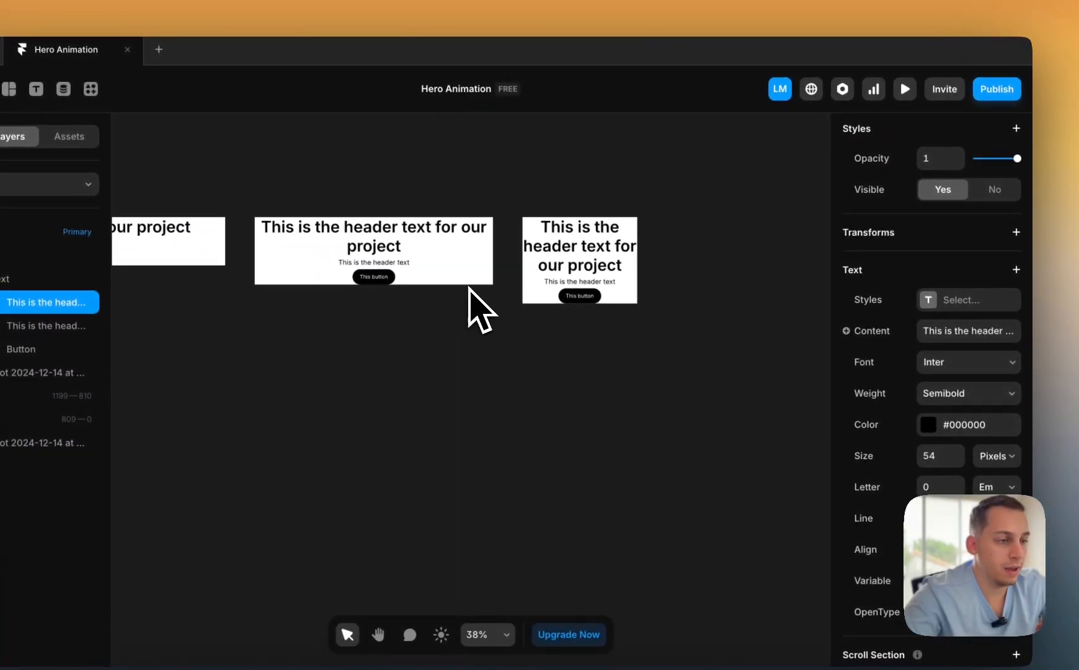
# - Compare the header layout in the Desktop, Tablet and Phone breakpoints with the reference screenshot of the Assemble hero
pyautogui.hscroll(-8, 469, 287)
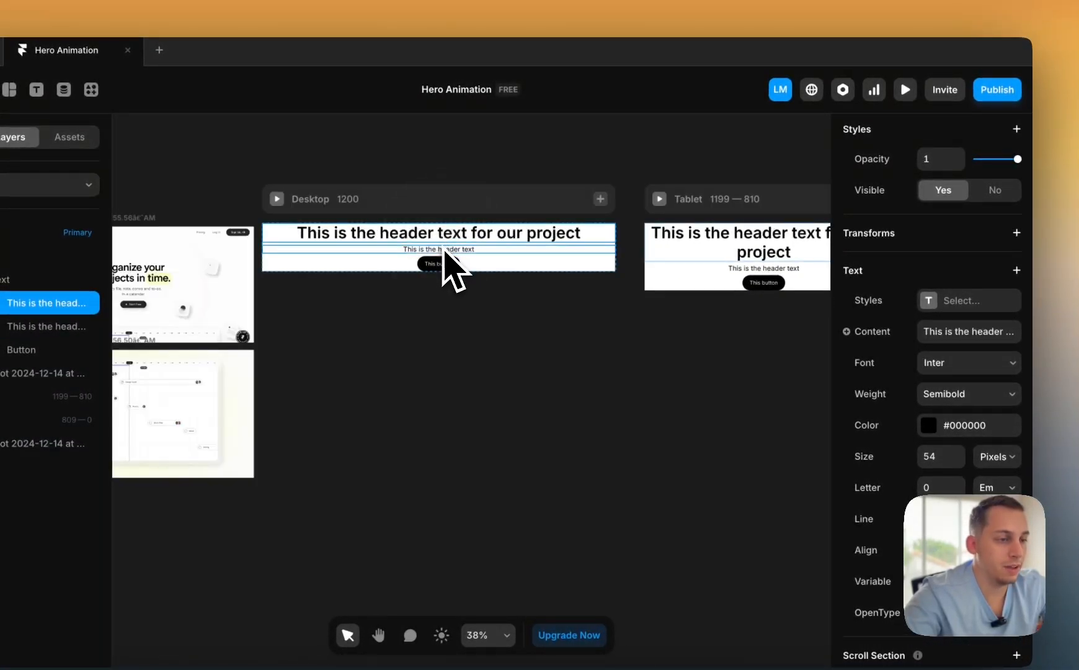
pyautogui.scroll(5, 905, 347)
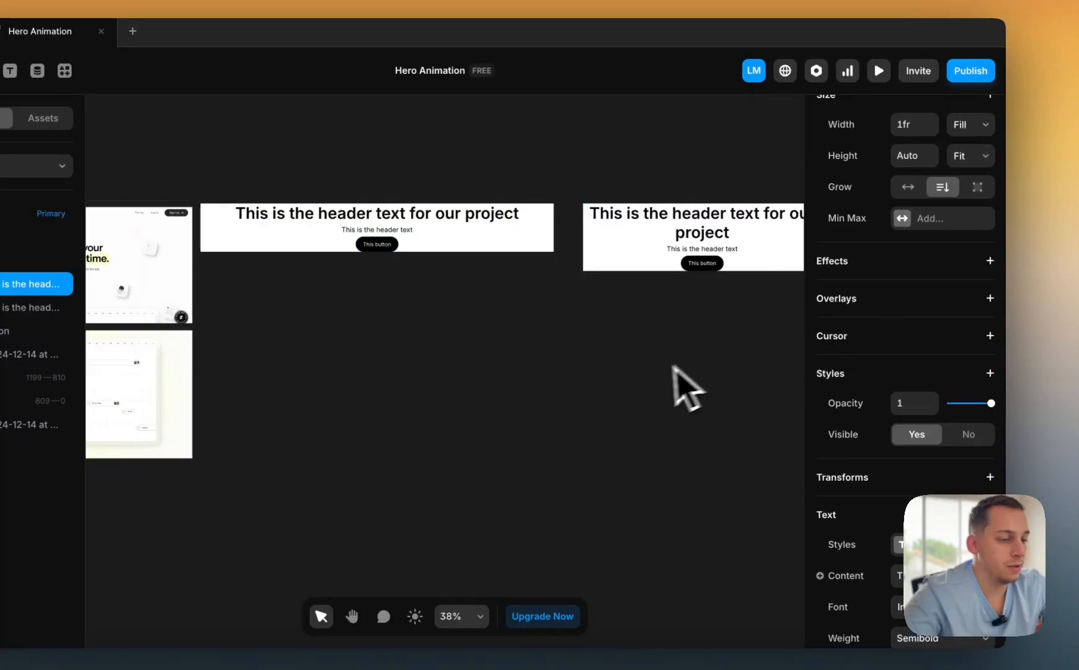
pyautogui.hscroll(4, 676, 369)
pyautogui.hscroll(-8, 701, 371)
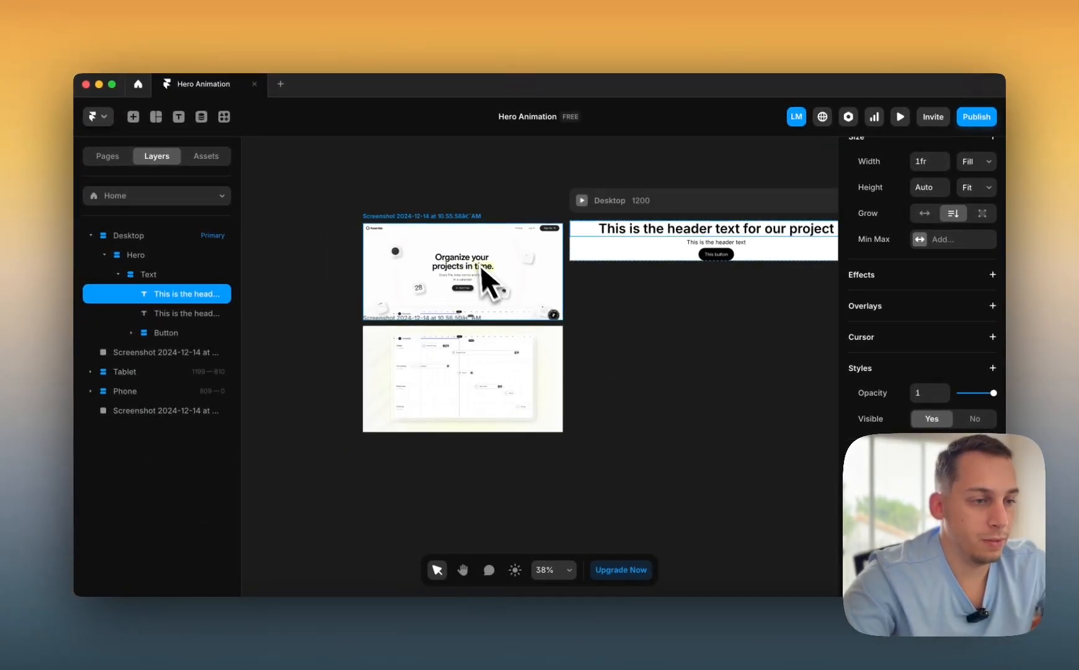
pyautogui.scroll(5, 490, 261)
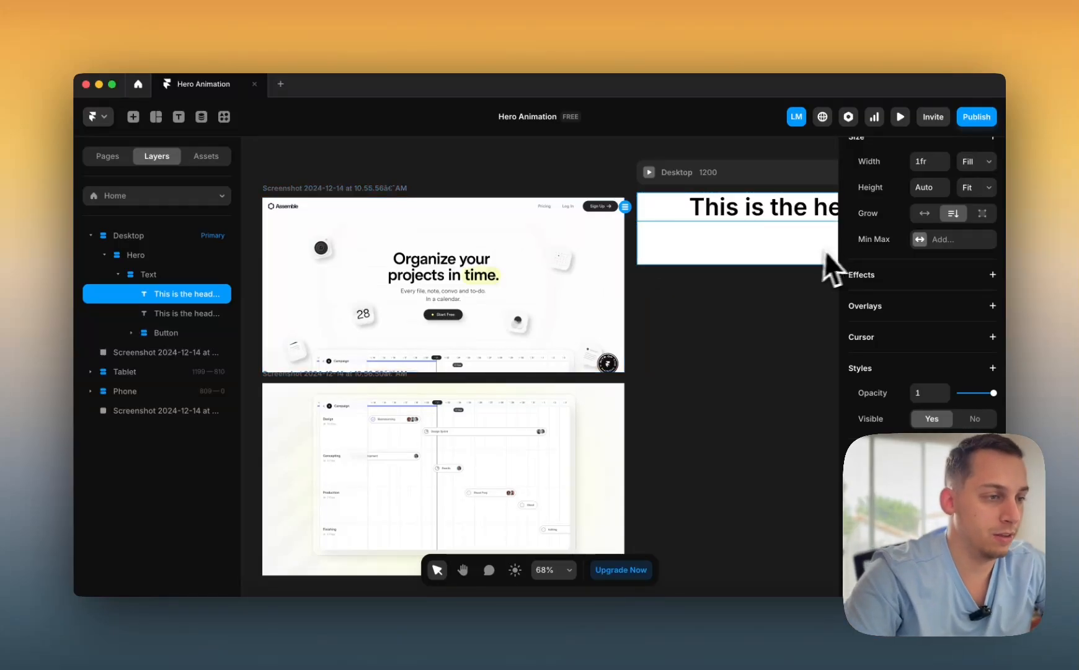
pyautogui.hscroll(4, 829, 253)
pyautogui.scroll(3, 897, 307)
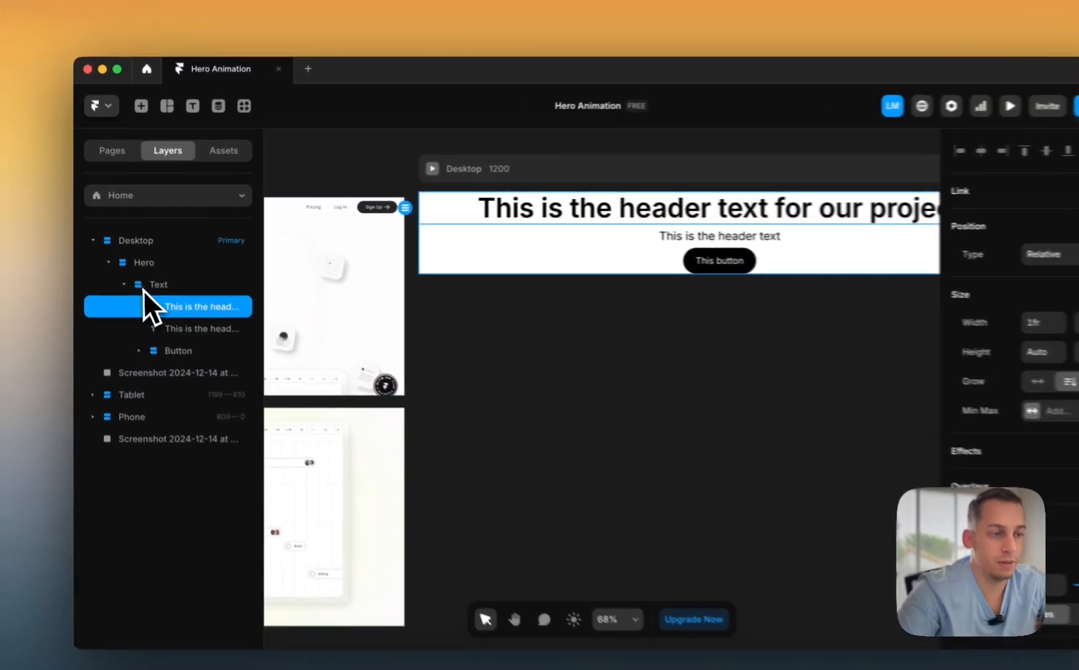
# - Add a fixed maximum width of 600 to the Text stack in the Desktop Hero
pyautogui.click(122, 278)
pyautogui.scroll(-4, 742, 402)
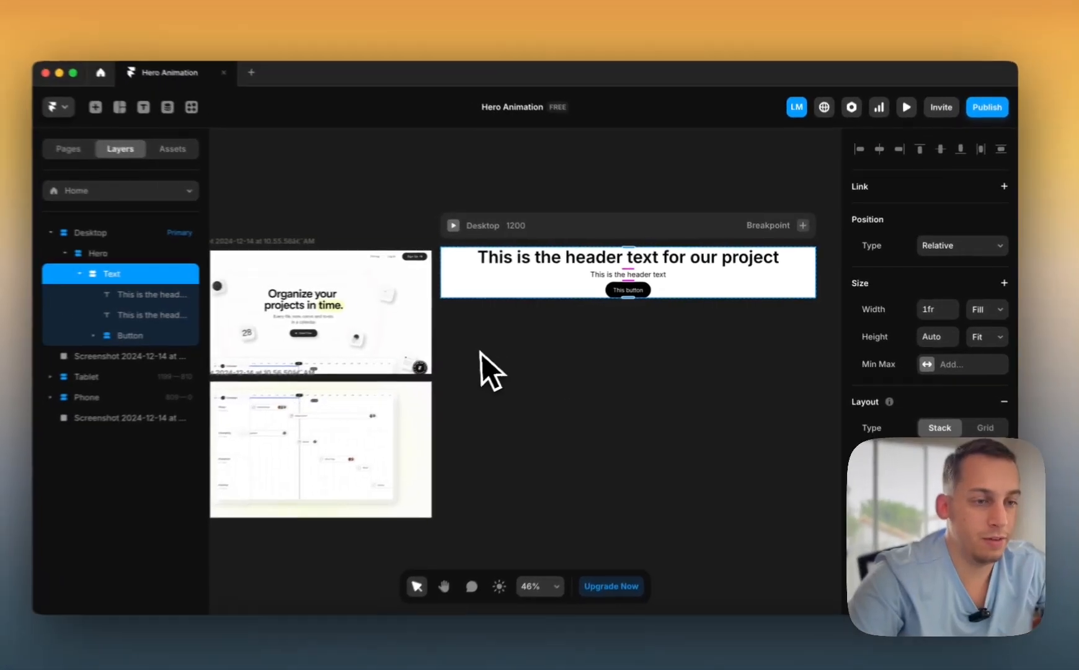
pyautogui.hscroll(3, 492, 349)
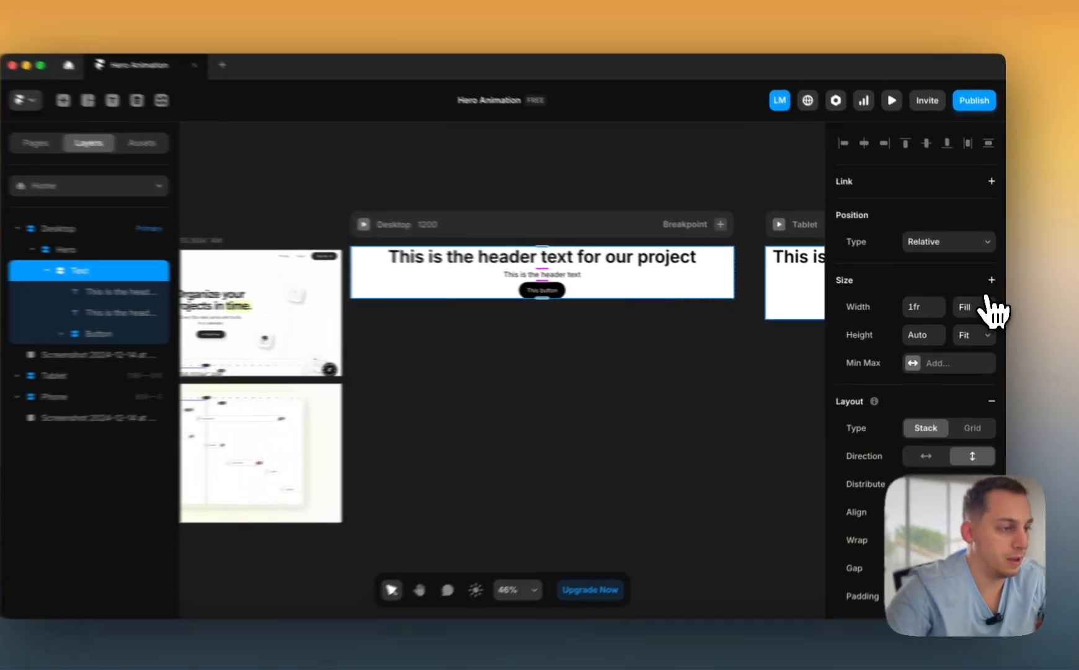
pyautogui.click(993, 283)
pyautogui.click(951, 304)
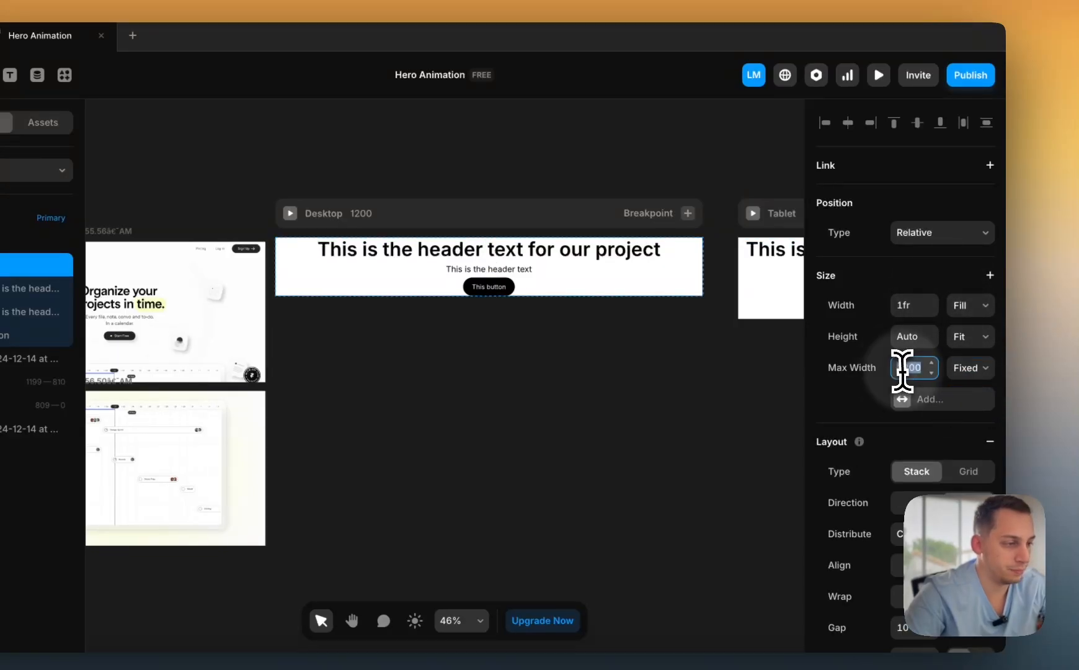
pyautogui.write('600')
pyautogui.press('Return')
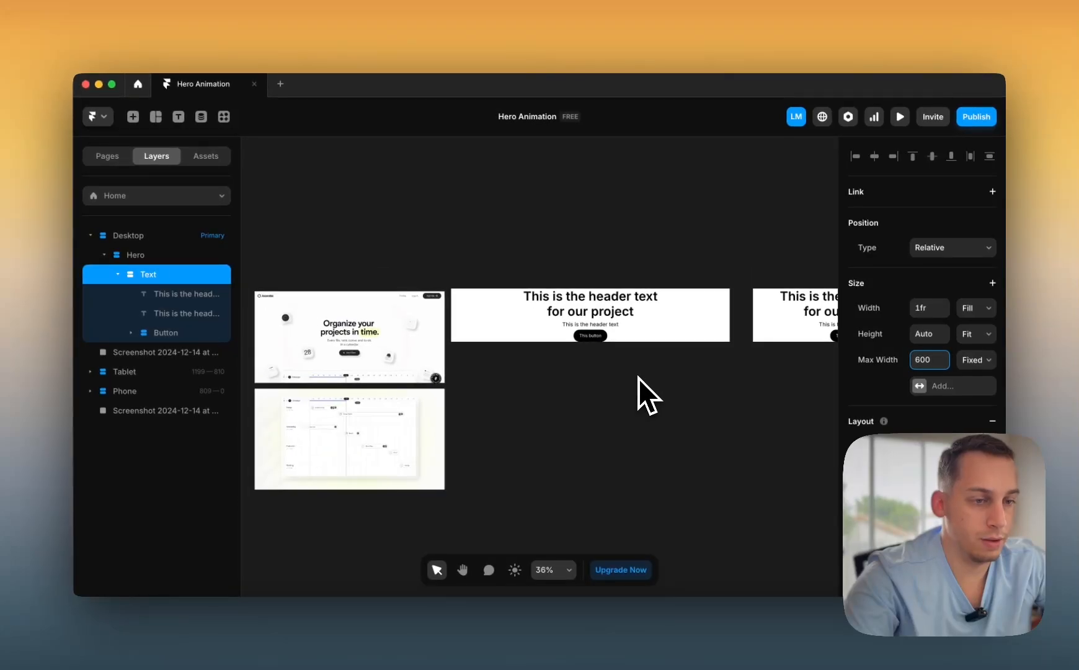
# - Reduce the Text stack's maximum width to 560 so the header breaks like the reference
pyautogui.scroll(-3, 638, 379)
pyautogui.hotkey('shift', 'Down')
pyautogui.hotkey('shift', 'Down')
pyautogui.hotkey('shift', 'Down')
pyautogui.hotkey('shift', 'Down')
pyautogui.hotkey('shift', 'Down')
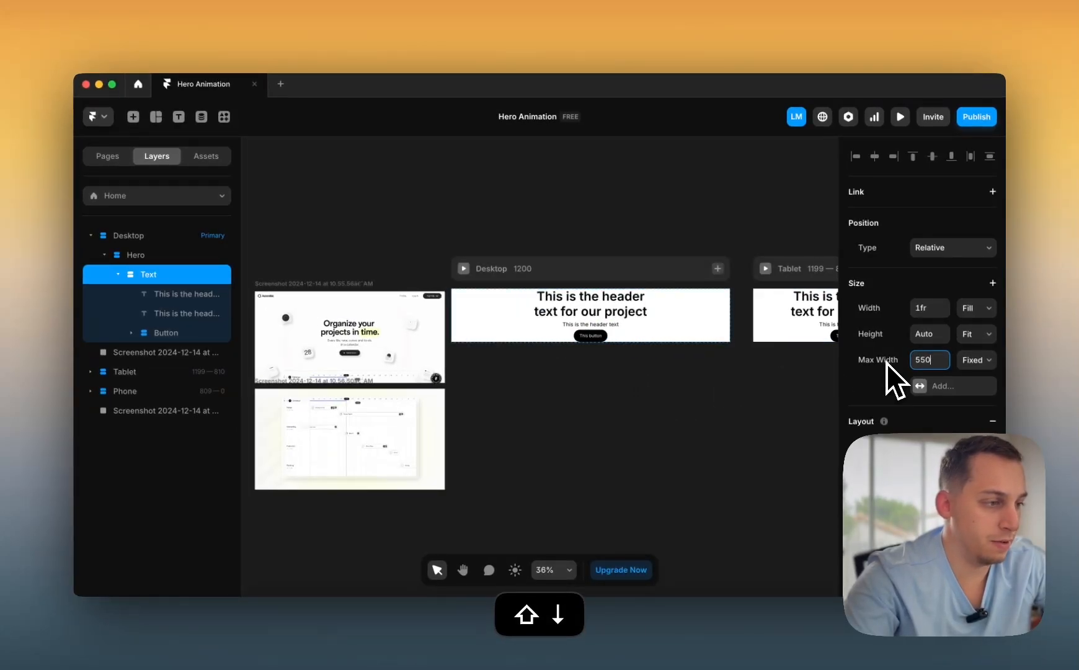
pyautogui.click(759, 374)
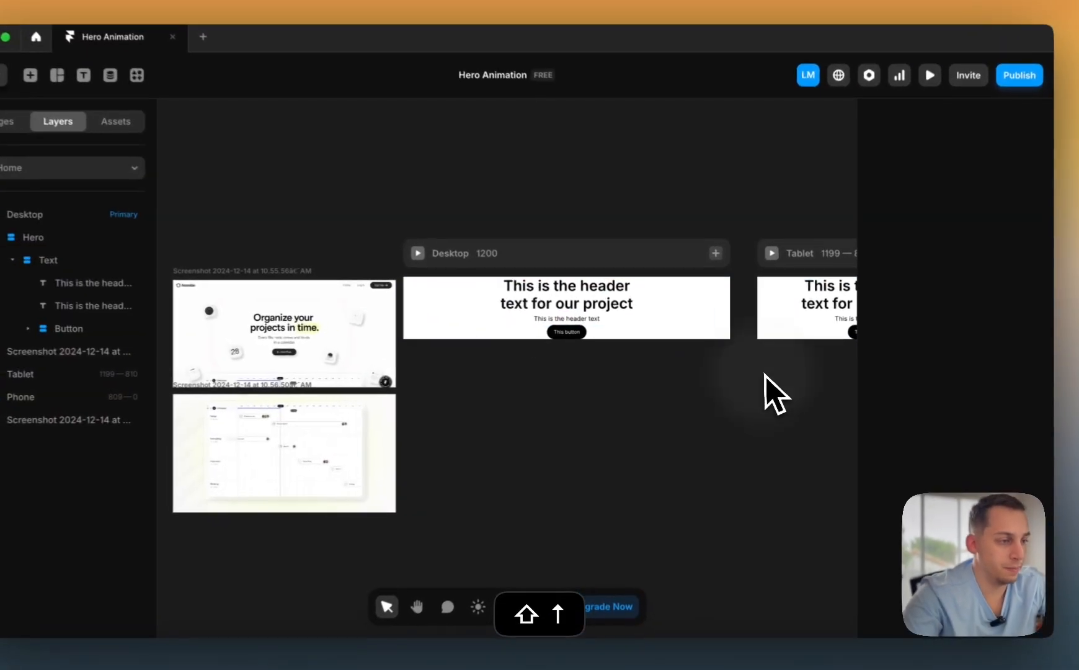
# - Check the Text stack and the width settings in the Phone and Tablet breakpoints
pyautogui.hscroll(3, 757, 373)
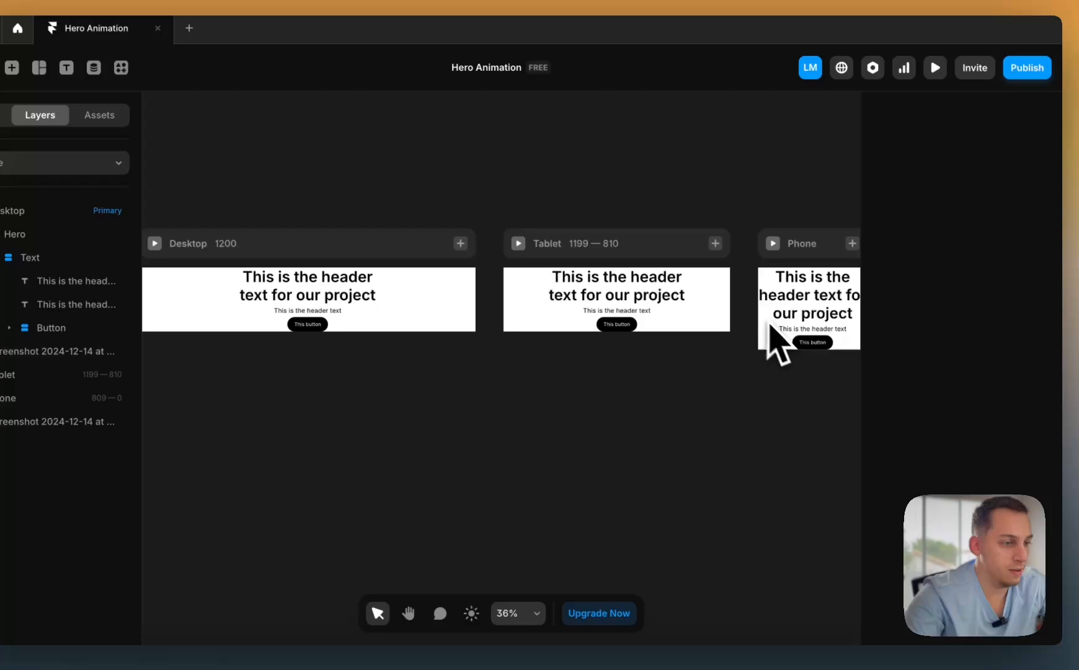
pyautogui.click(771, 320)
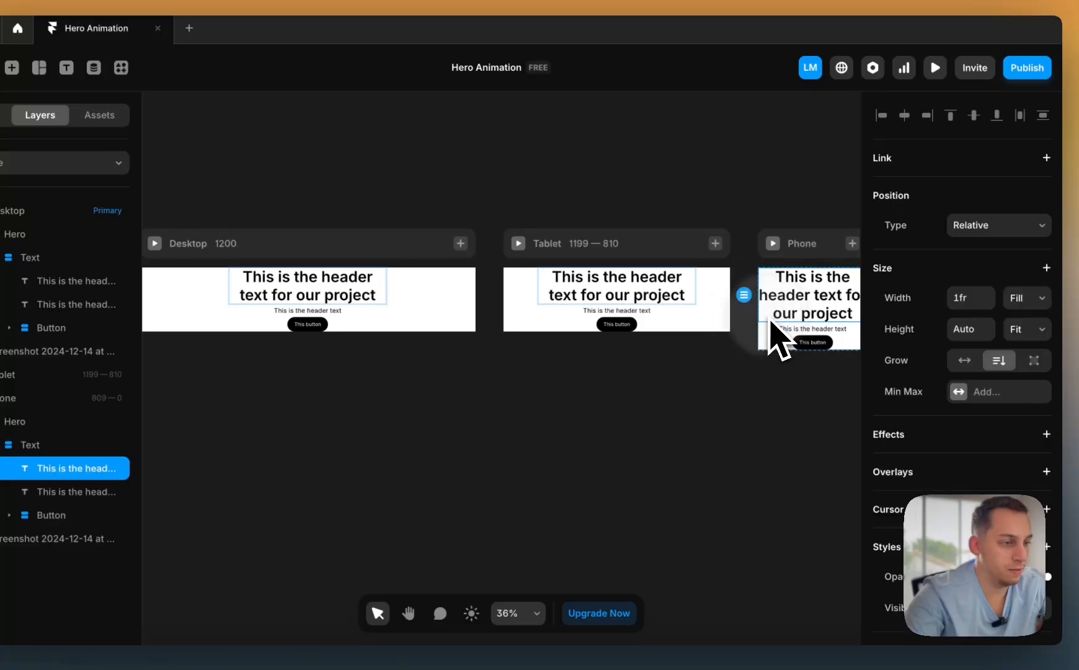
pyautogui.click(37, 445)
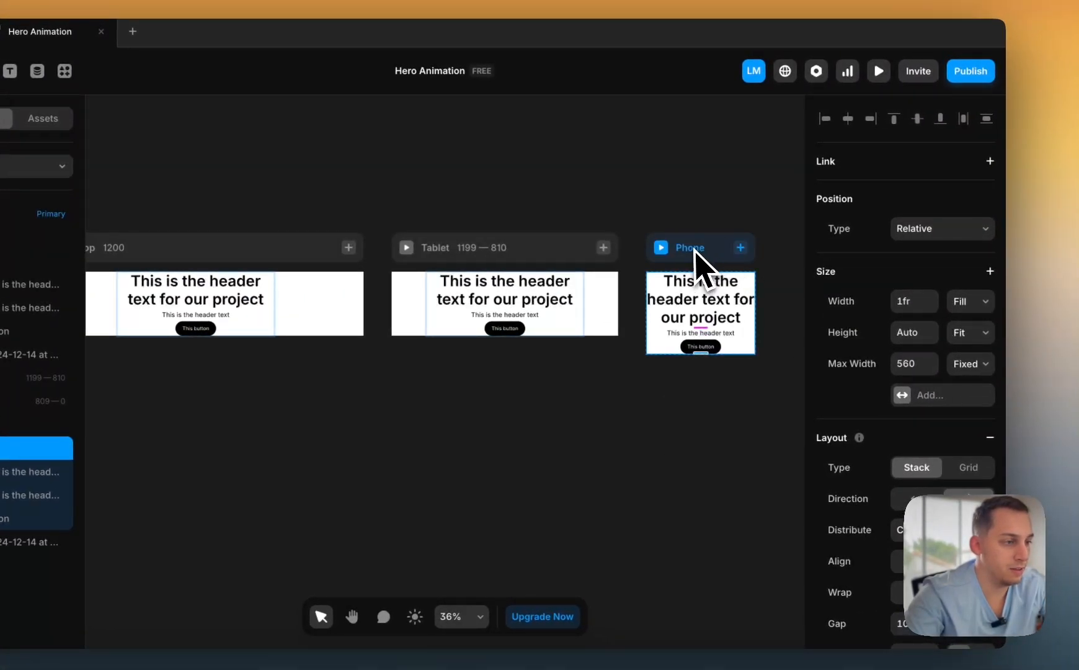
pyautogui.click(691, 248)
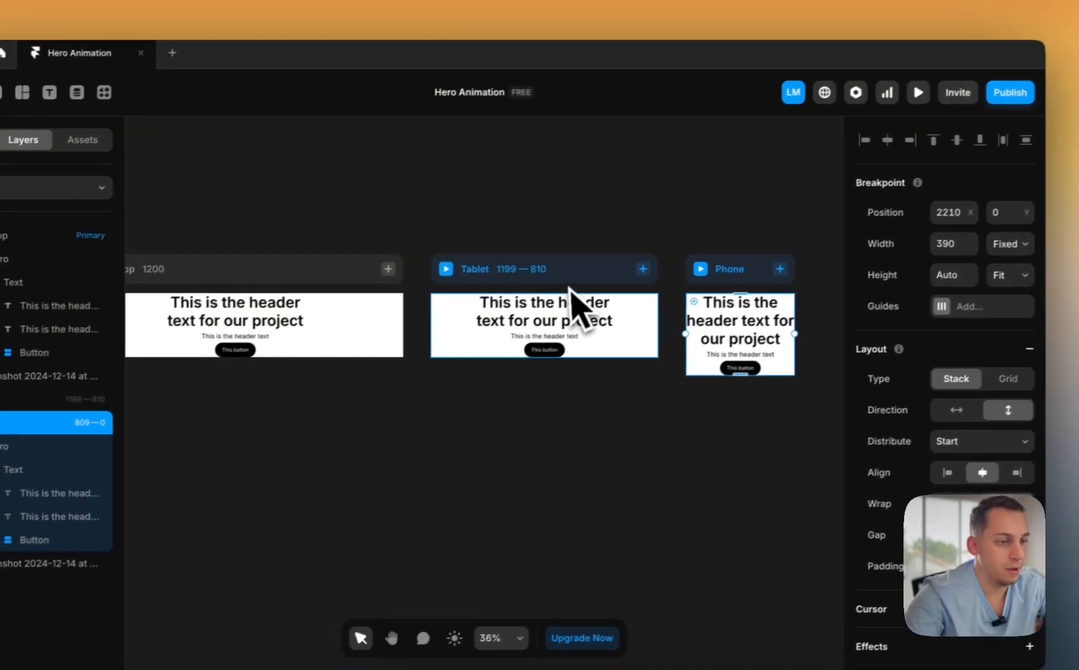
pyautogui.click(569, 289)
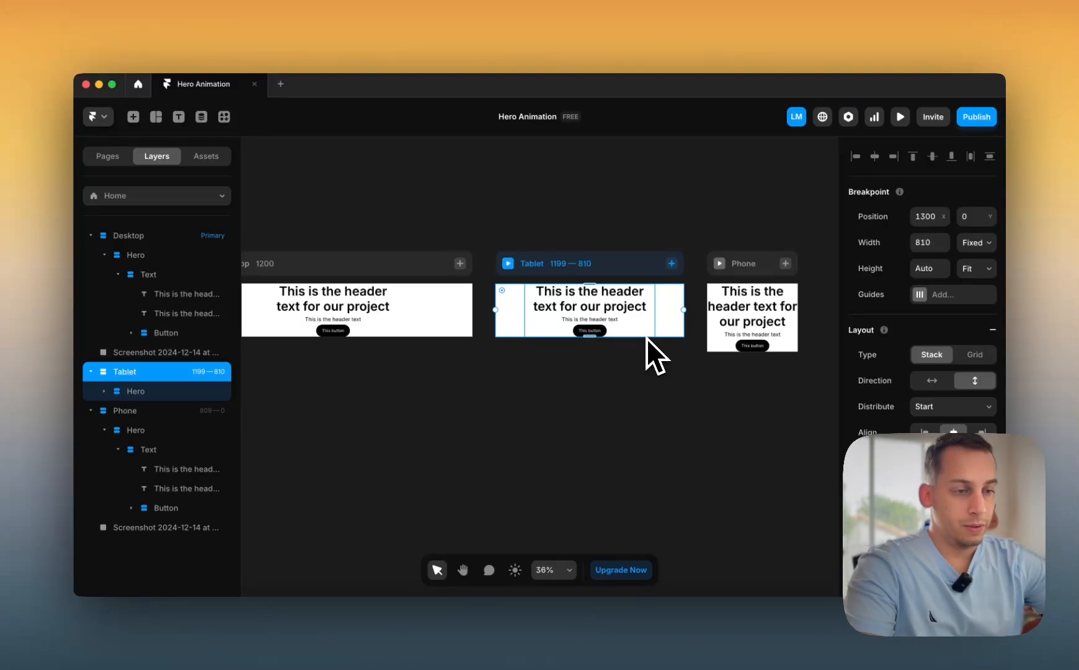
# - Give the Desktop Hero stack individual padding per side, with a top padding of 120
pyautogui.hscroll(-10, 647, 338)
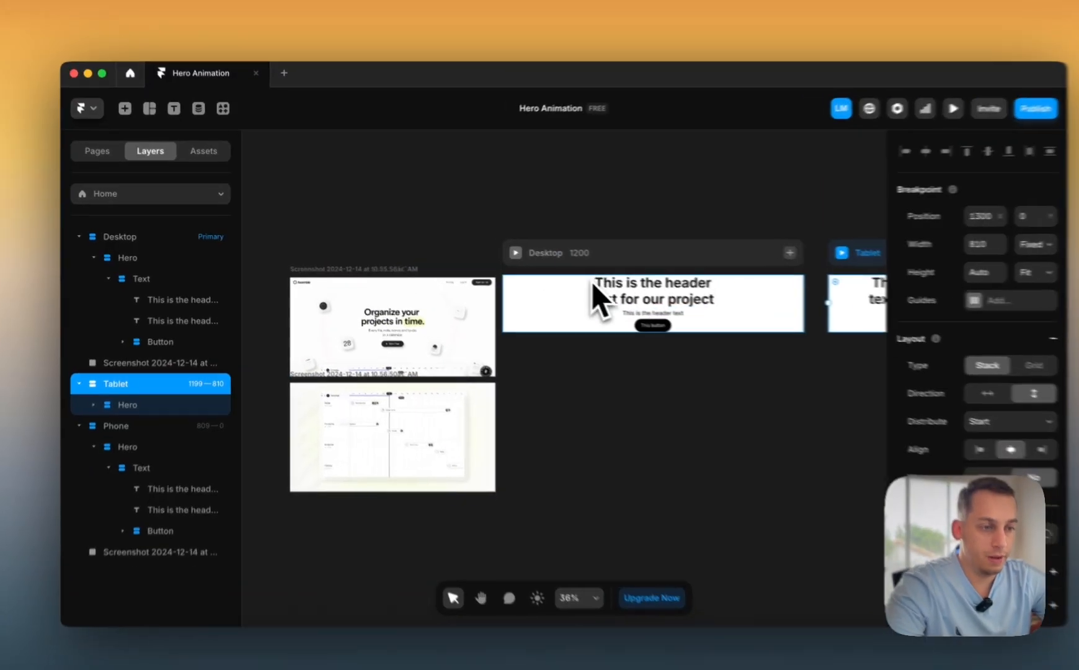
pyautogui.click(544, 290)
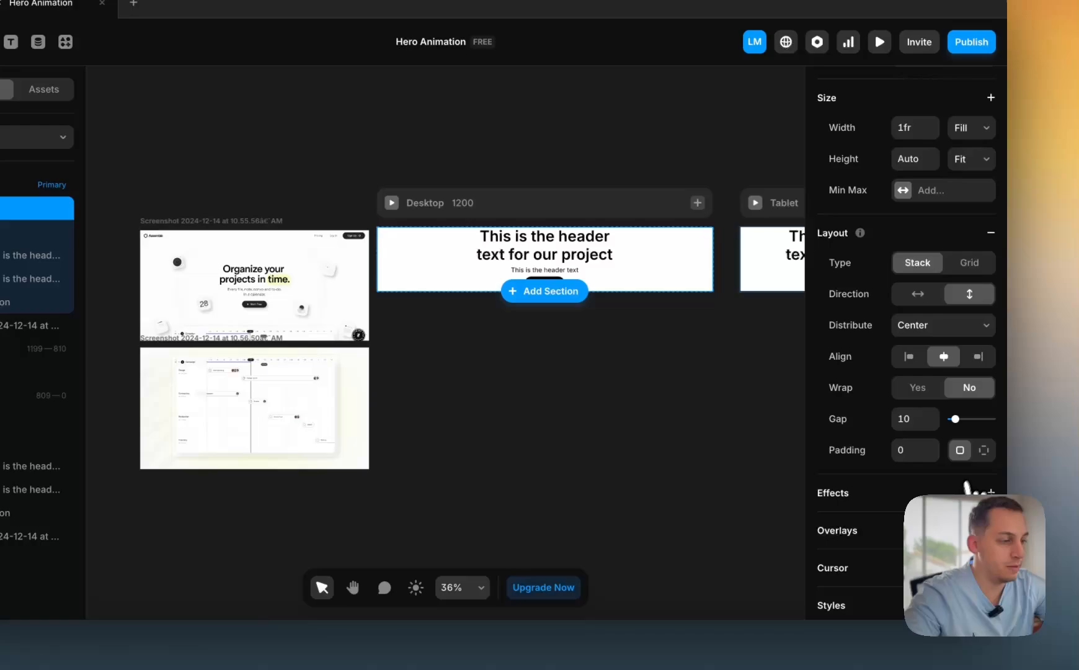
pyautogui.click(984, 450)
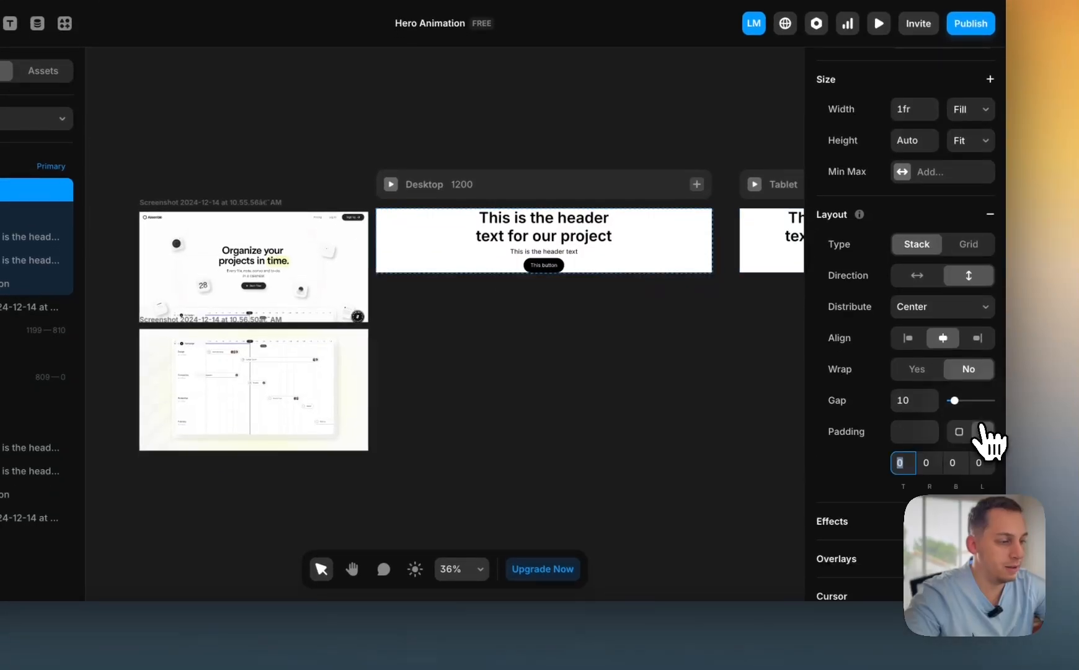
pyautogui.click(897, 481)
pyautogui.hotkey('shift', 'Up')
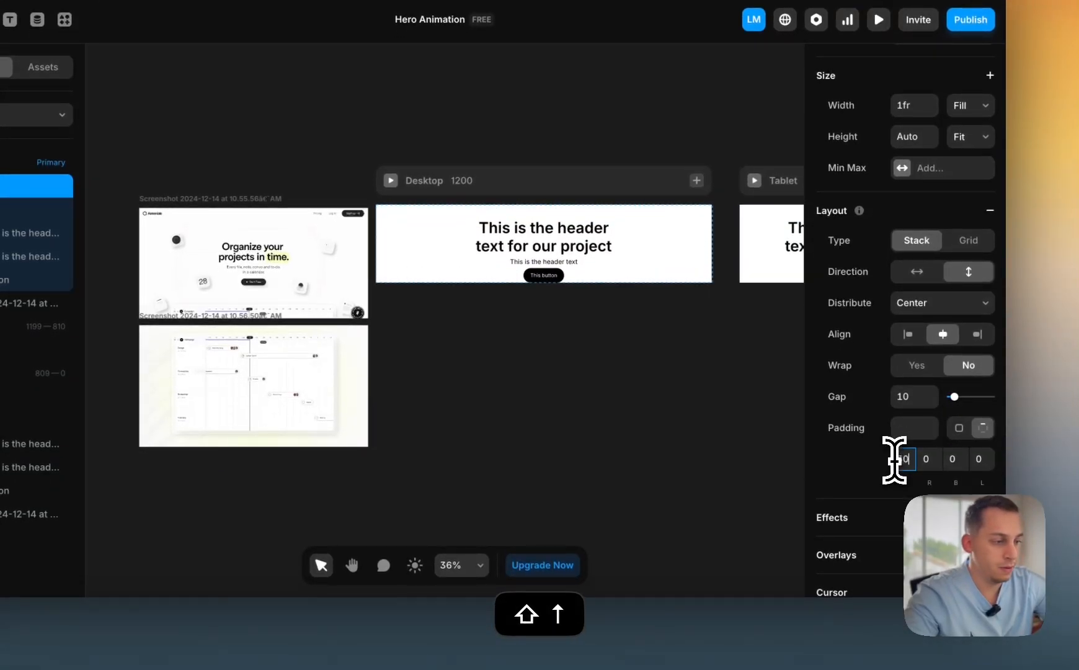
pyautogui.hotkey('shift', 'Up')
pyautogui.hotkey('shift', 'Up')
pyautogui.hotkey('shift', 'Up')
pyautogui.hotkey('shift', 'Up')
pyautogui.hotkey('shift', 'Up')
pyautogui.hotkey('shift', 'Up')
pyautogui.hotkey('shift', 'Up')
pyautogui.hotkey('shift', 'Up')
pyautogui.hotkey('shift', 'Down')
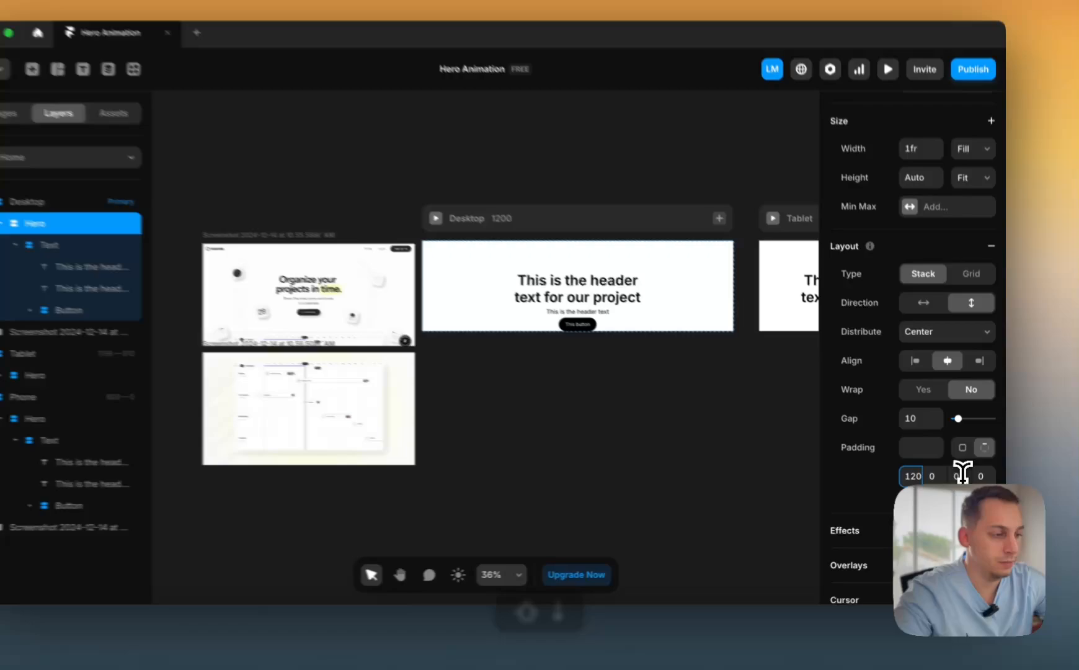
# - Add bottom padding to the Hero stack equal to its top padding, and collapse the Text layer
pyautogui.click(966, 482)
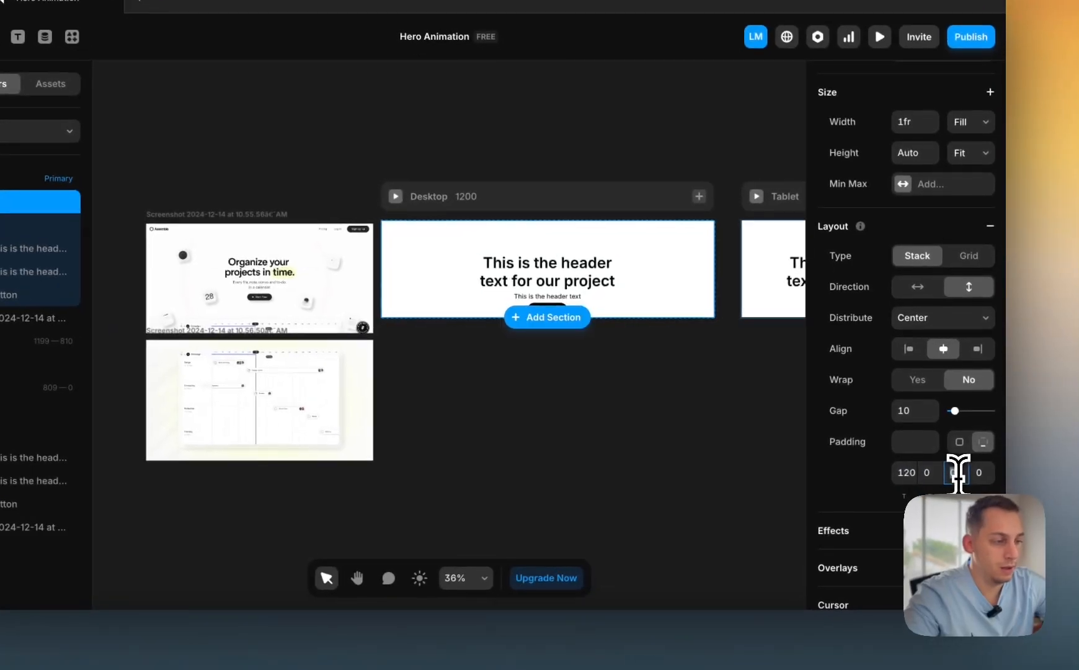
pyautogui.hotkey('shift', 'Up')
pyautogui.hotkey('shift', 'Up')
pyautogui.hotkey('shift', 'Up')
pyautogui.hotkey('shift', 'Up')
pyautogui.hotkey('shift', 'Up')
pyautogui.hotkey('shift', 'Up')
pyautogui.hotkey('shift', 'Up')
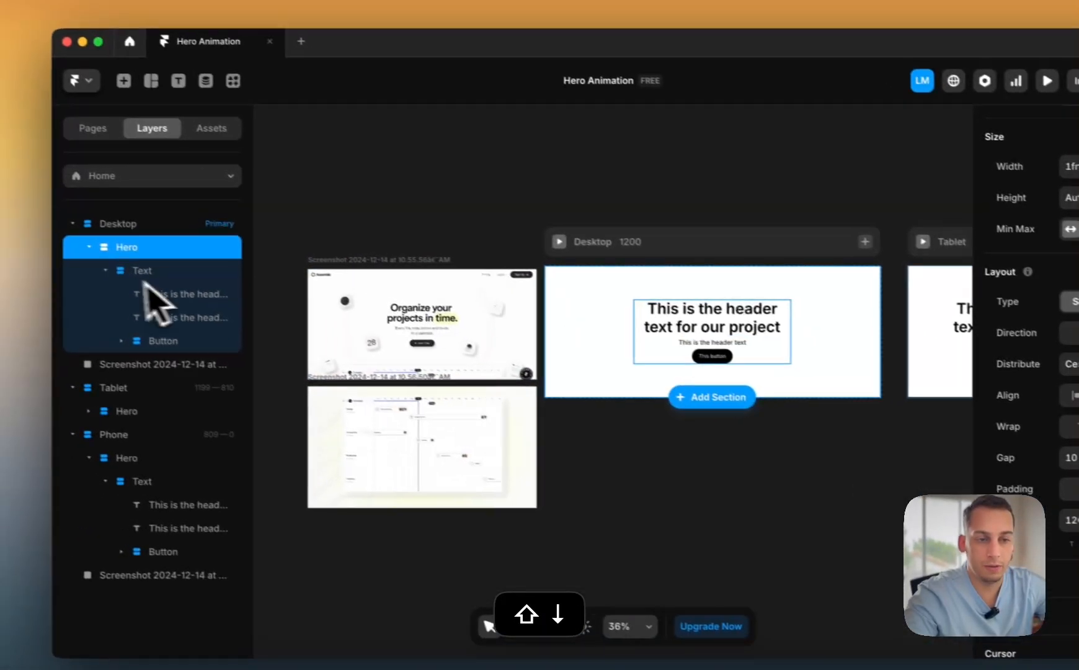
pyautogui.click(127, 279)
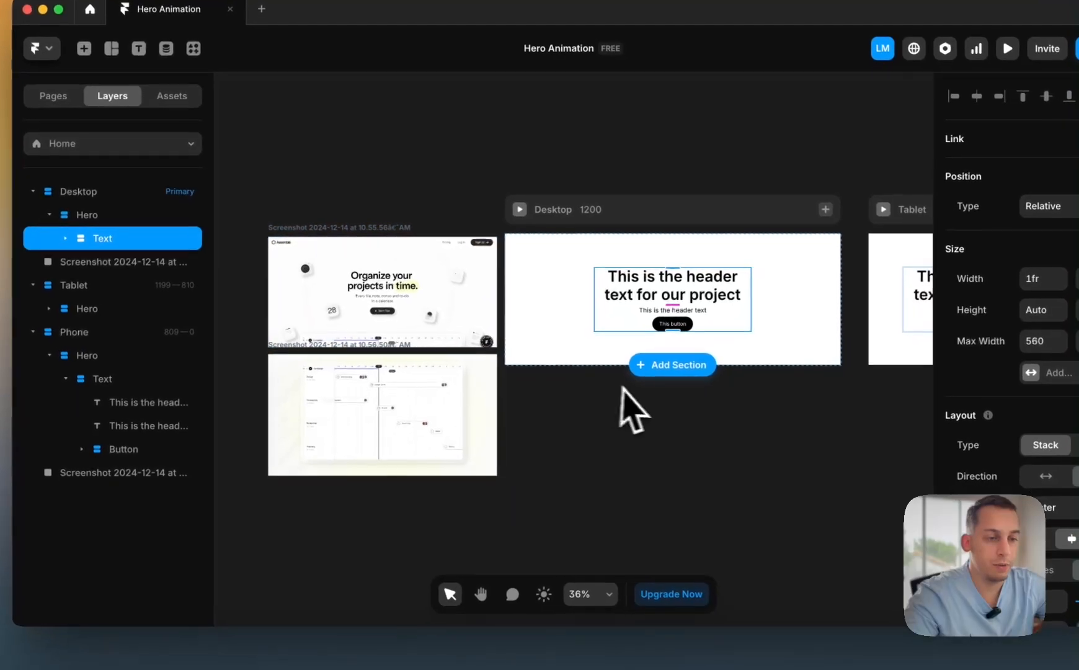
pyautogui.click(728, 443)
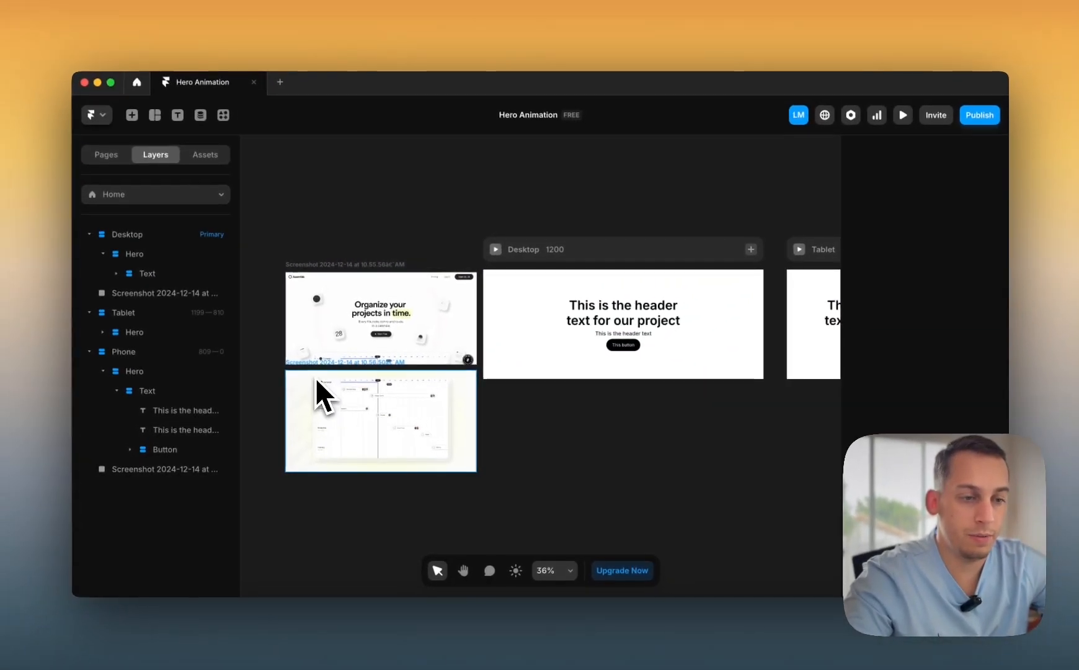
# - Draw a frame about 865 × 527 on the empty canvas below the Desktop breakpoint
pyautogui.scroll(-3, 626, 377)
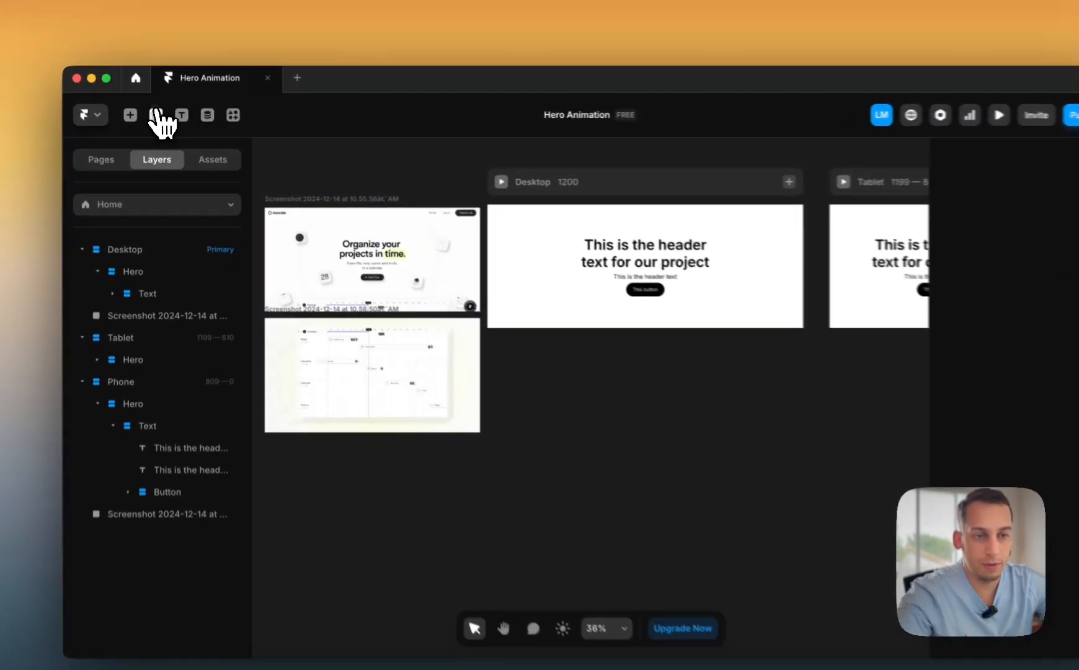
pyautogui.click(155, 117)
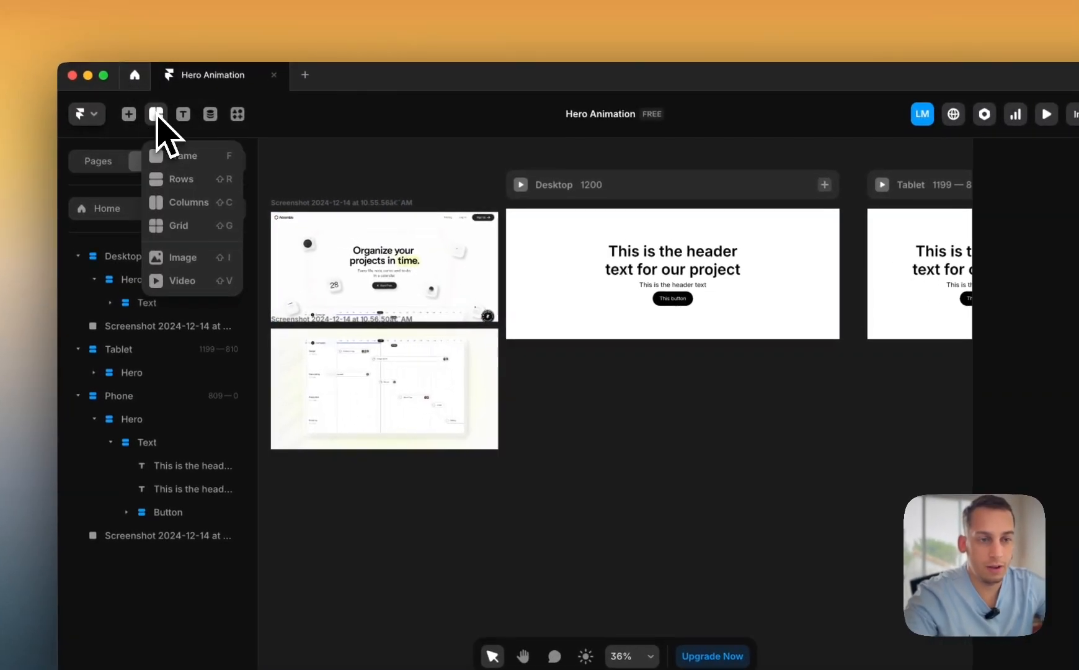
pyautogui.click(178, 148)
pyautogui.moveTo(567, 366); pyautogui.dragTo(808, 504)
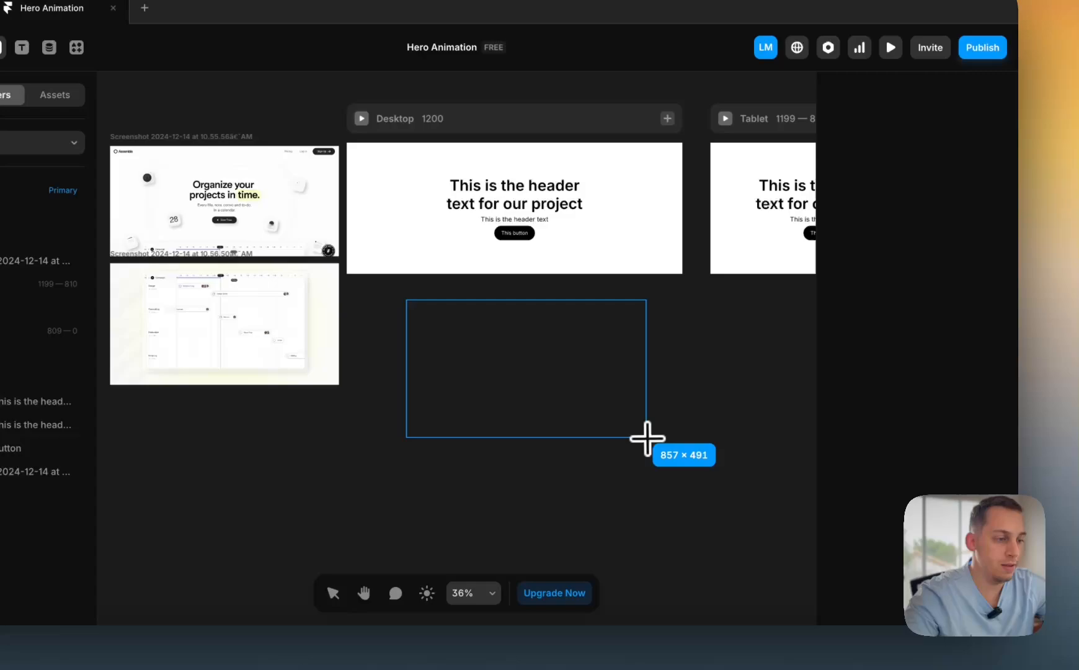
pyautogui.moveTo(647, 438); pyautogui.dragTo(646, 440)
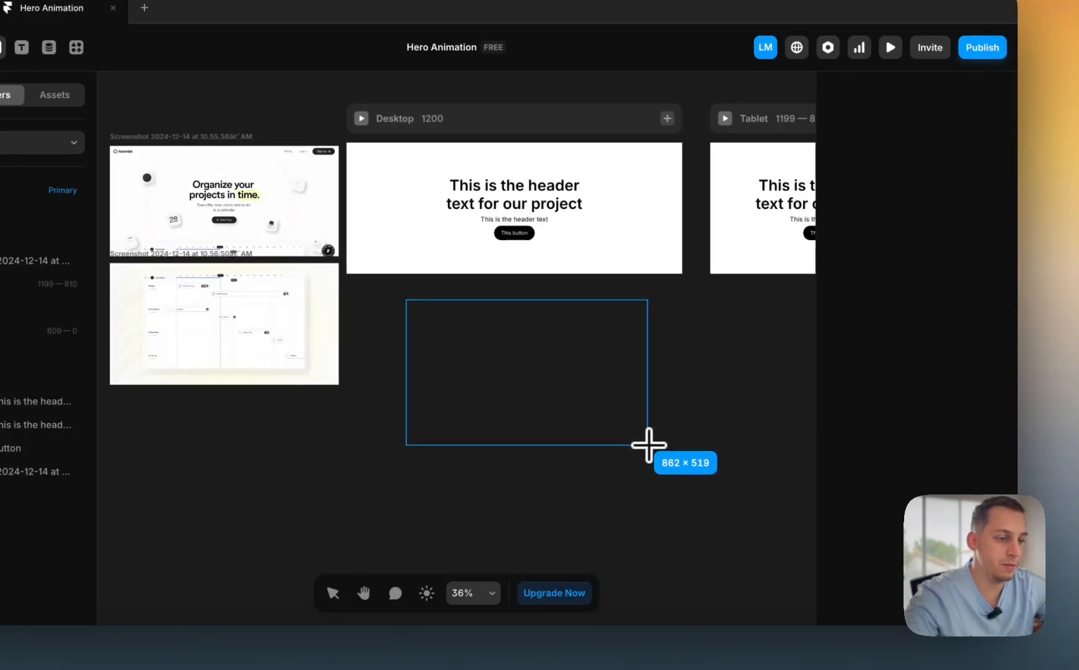
pyautogui.moveTo(649, 447); pyautogui.dragTo(647, 448)
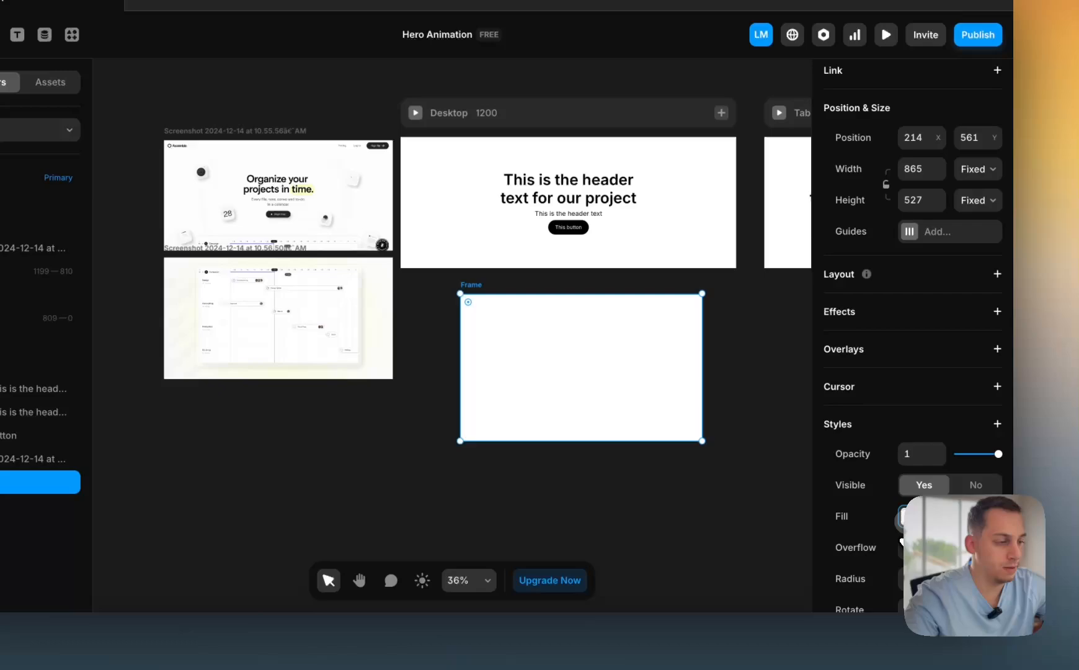
# - Fill the new frame with light grey #D6D6D6 and adjust its corner radius
pyautogui.click(903, 518)
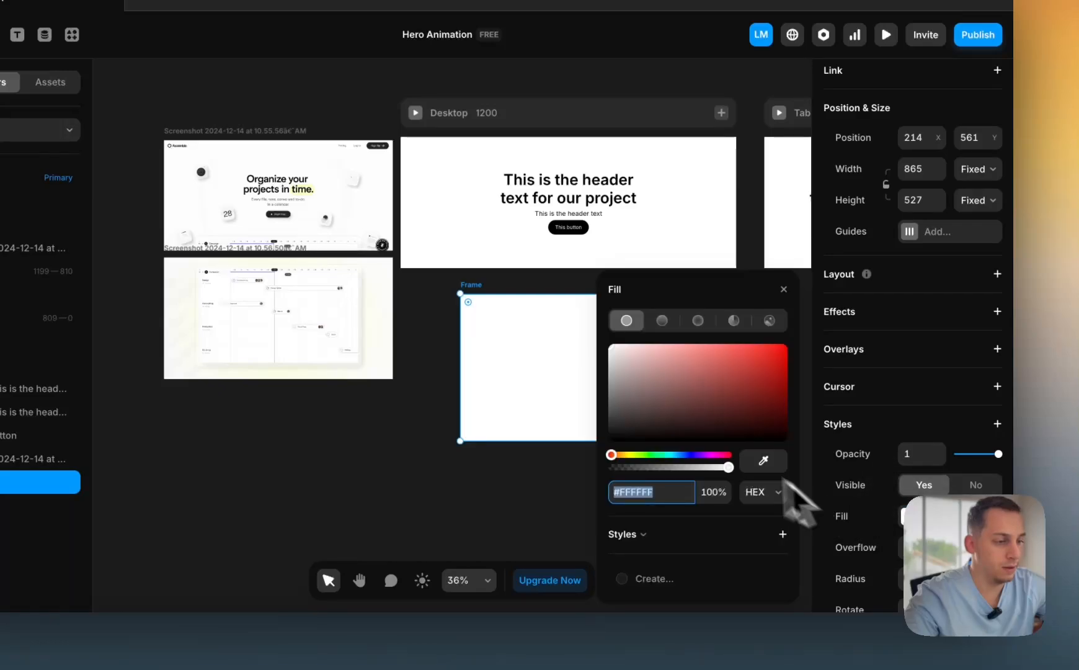
pyautogui.moveTo(651, 391); pyautogui.dragTo(601, 361)
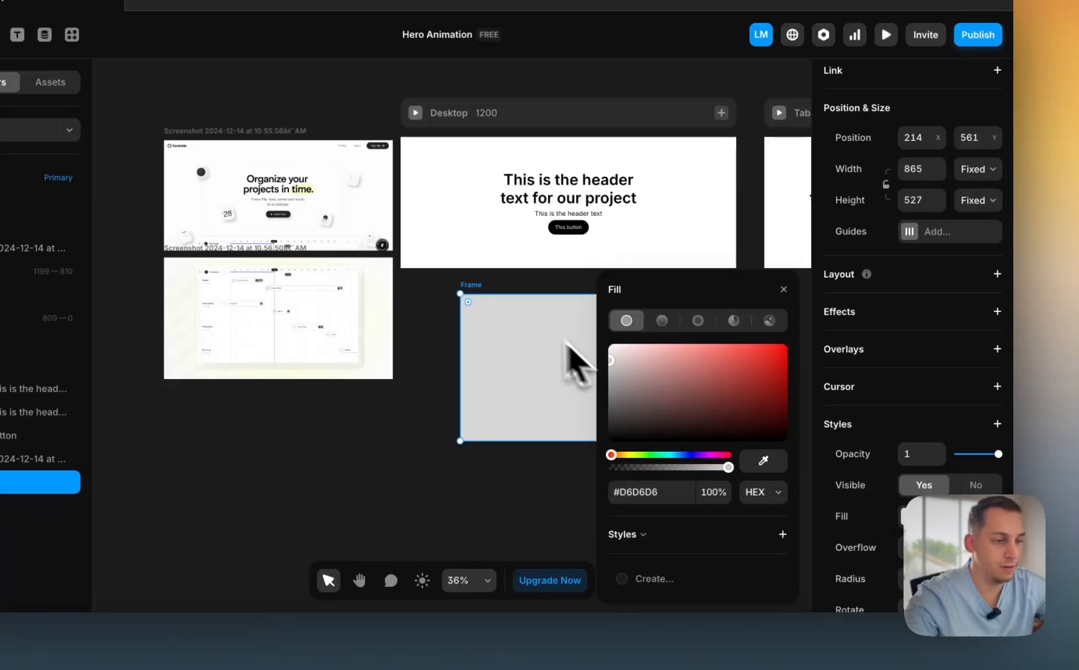
pyautogui.scroll(-3, 887, 478)
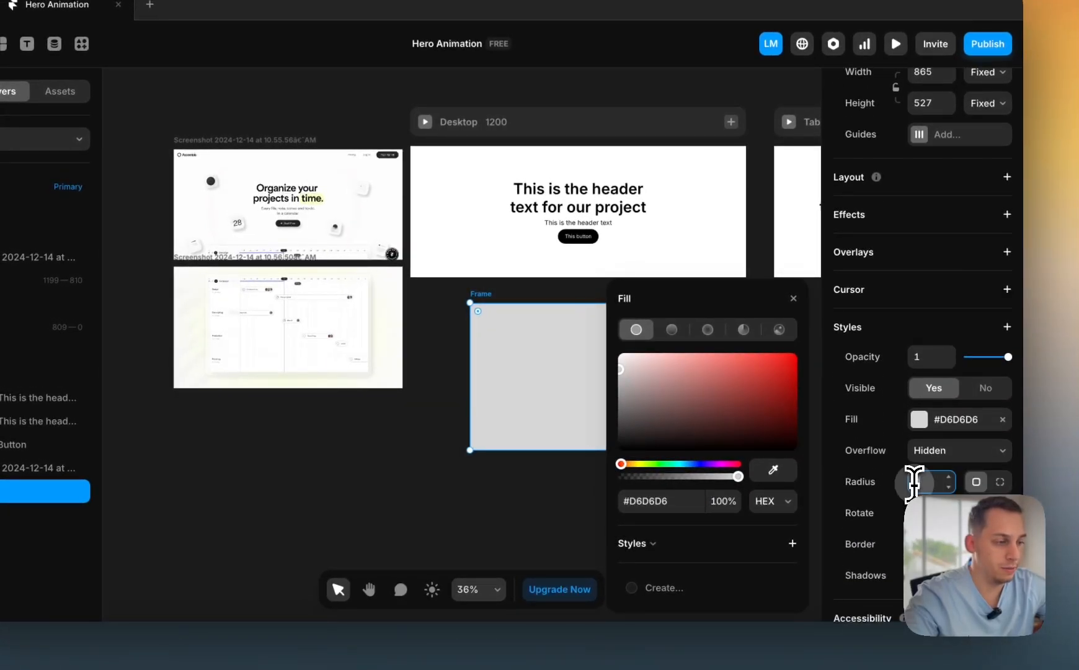
pyautogui.click(912, 483)
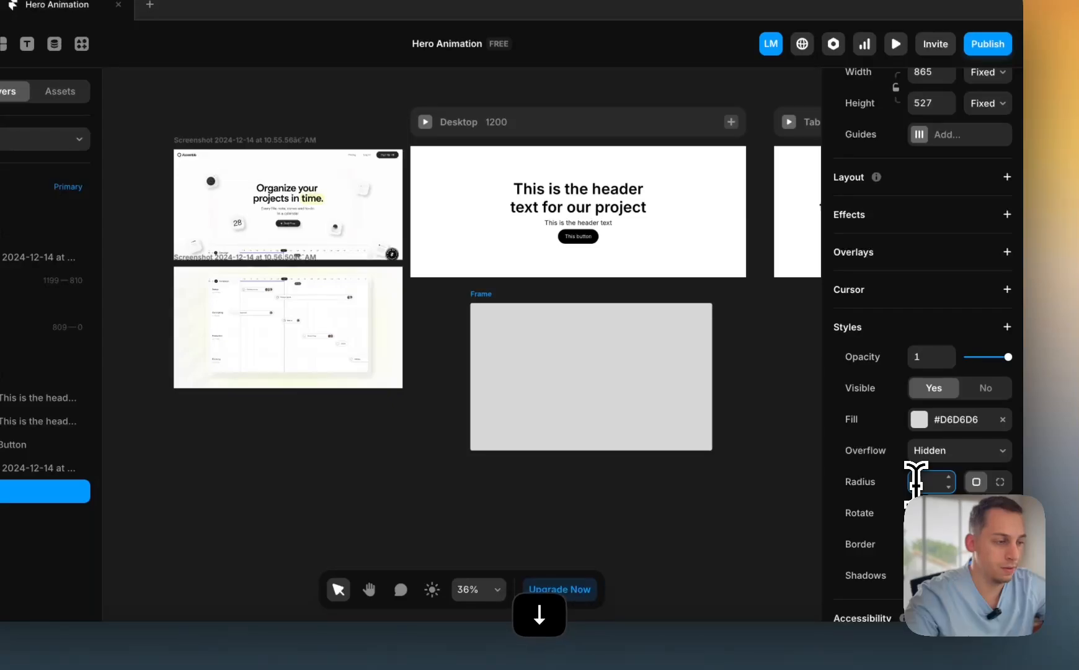
pyautogui.click(756, 420)
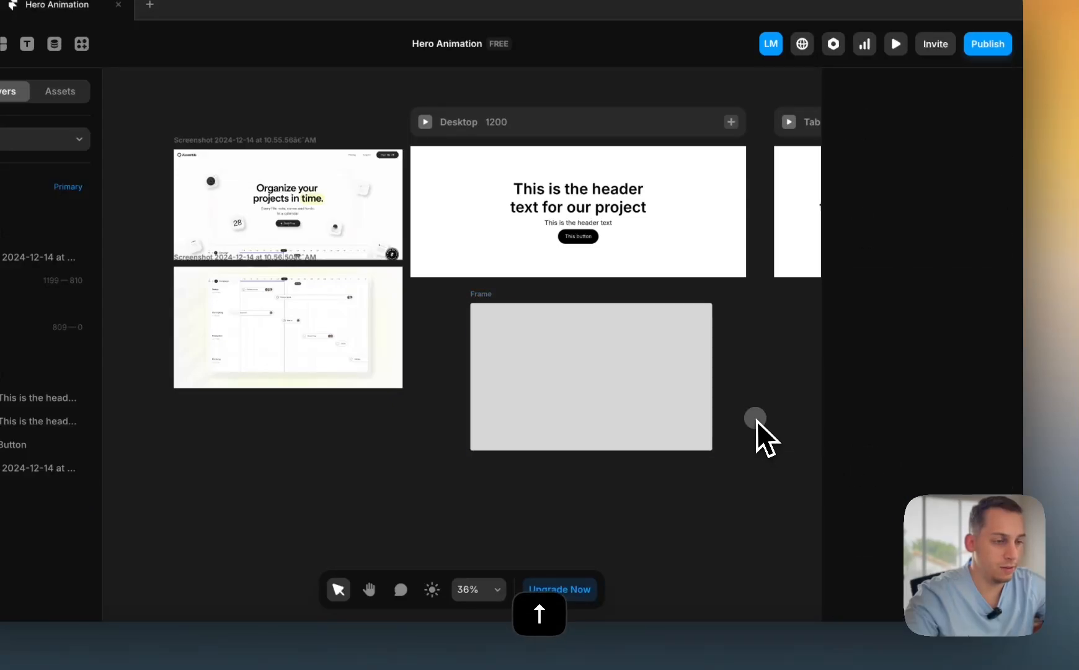
# - Move the grey frame into the Desktop breakpoint, directly below the Hero stack
pyautogui.scroll(-3, 754, 419)
pyautogui.moveTo(614, 381); pyautogui.dragTo(592, 308)
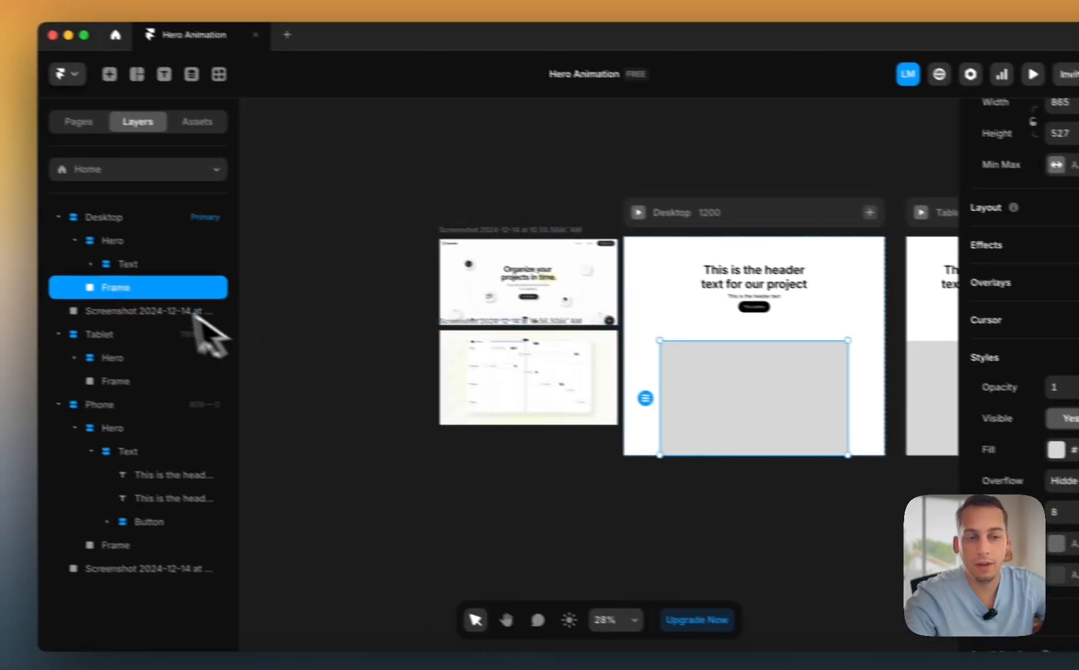
pyautogui.click(126, 273)
pyautogui.click(126, 273)
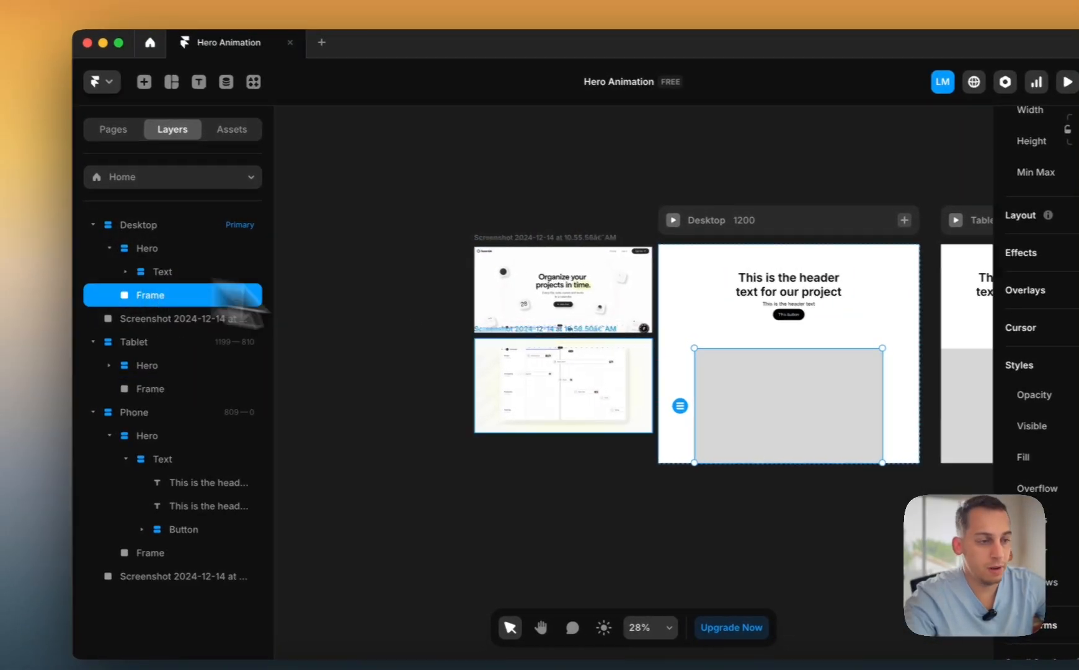
# - Change the grey frame's fill from a solid colour to an image fill without choosing an image
pyautogui.scroll(5, 583, 307)
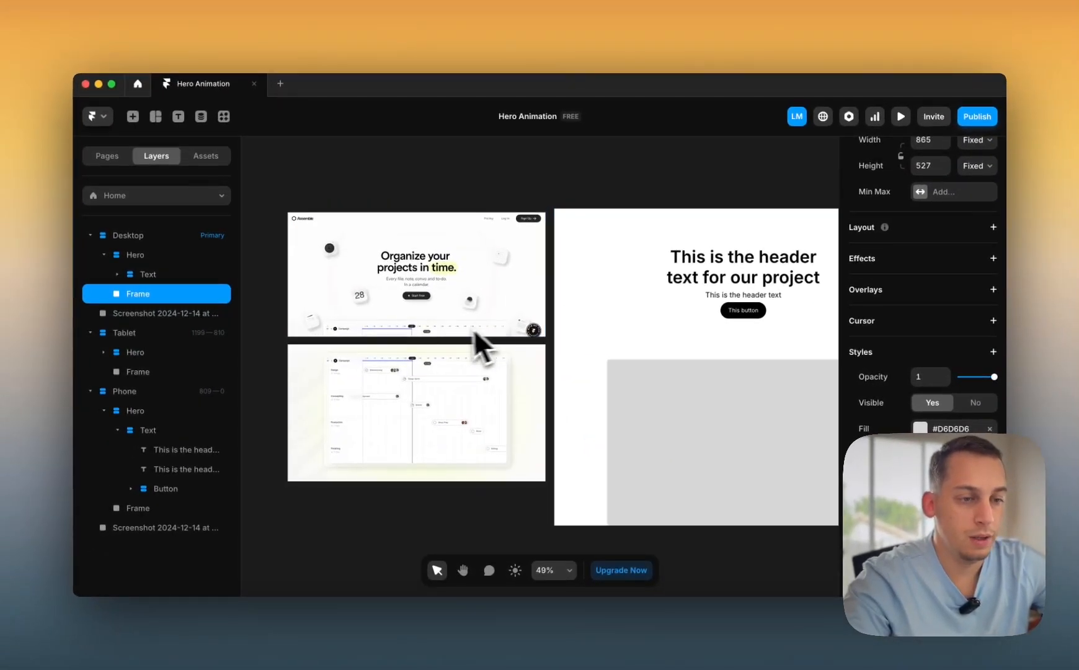
pyautogui.scroll(-3, 459, 330)
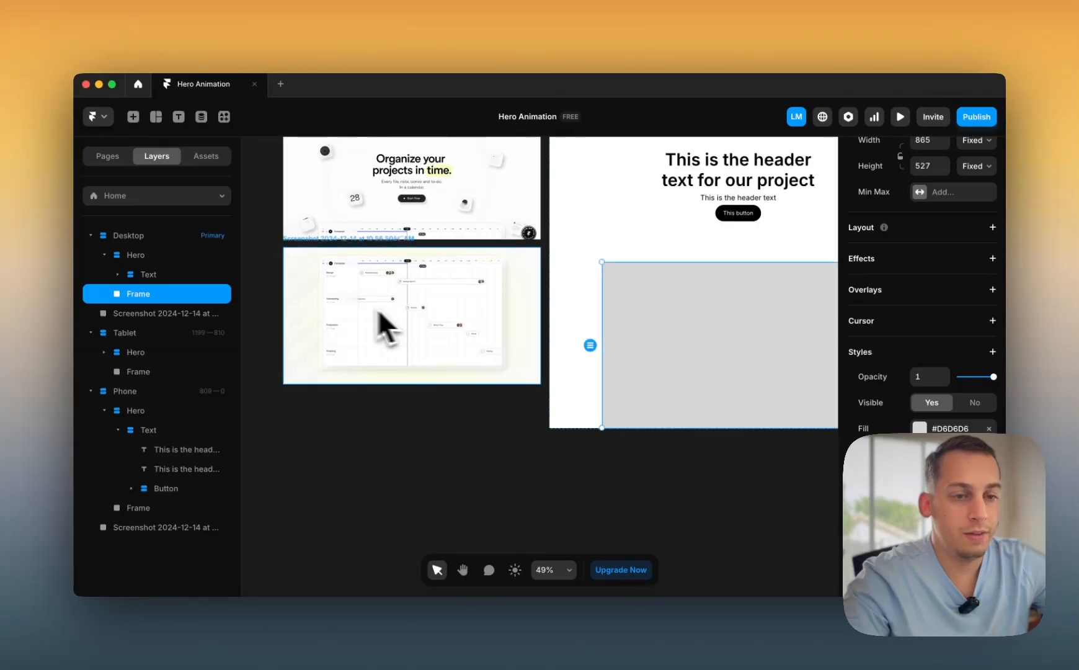
pyautogui.hscroll(3, 625, 291)
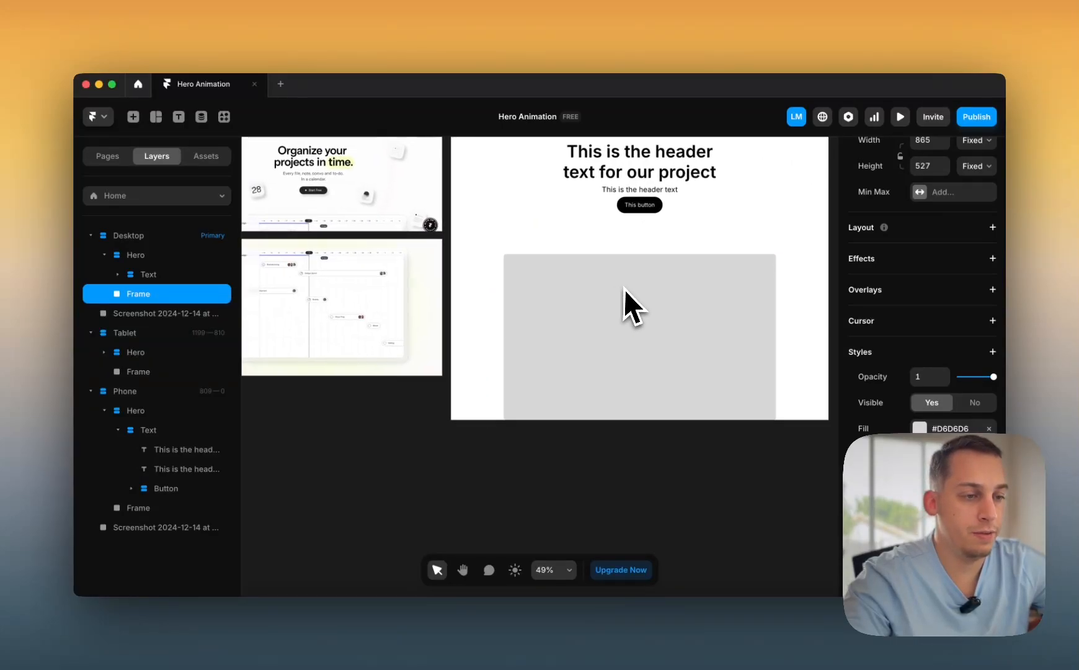
pyautogui.click(920, 428)
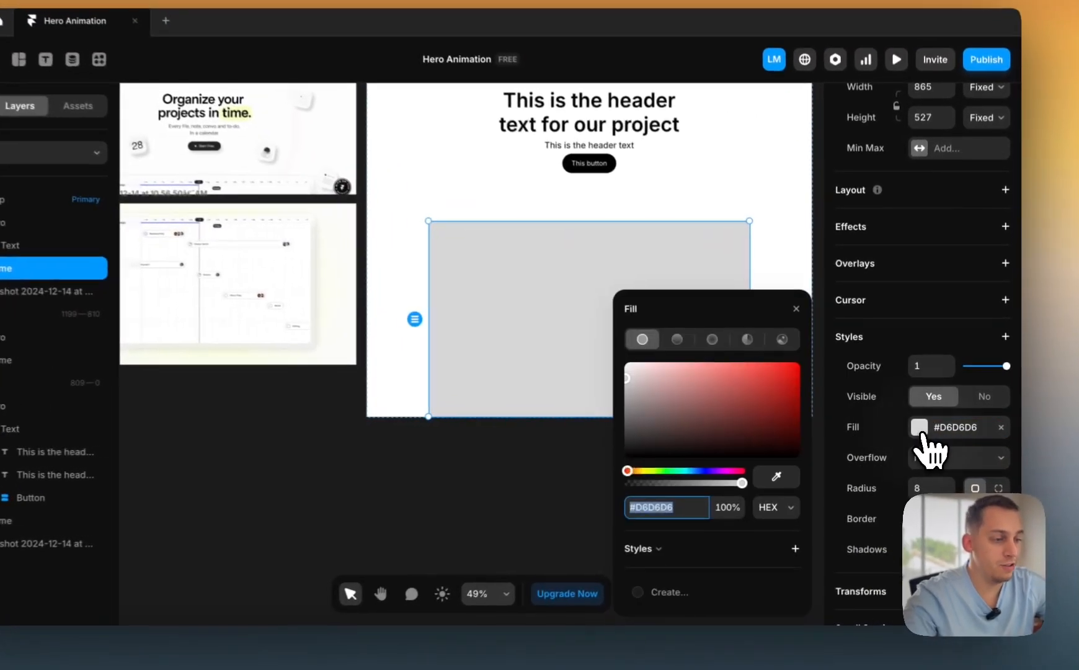
pyautogui.click(779, 339)
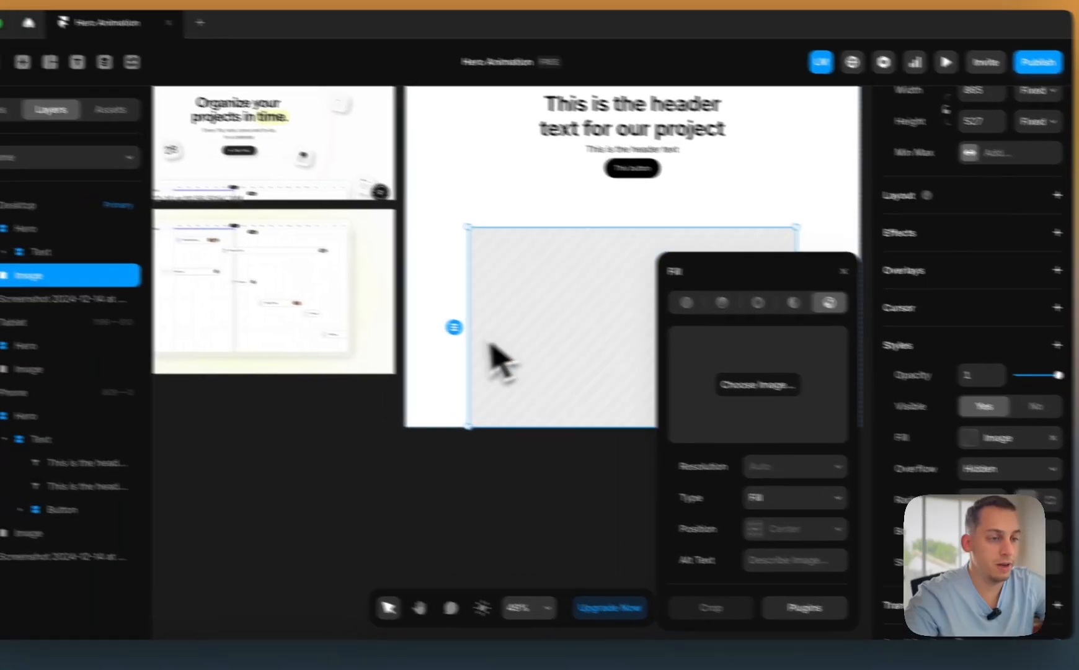
pyautogui.click(339, 358)
pyautogui.click(630, 279)
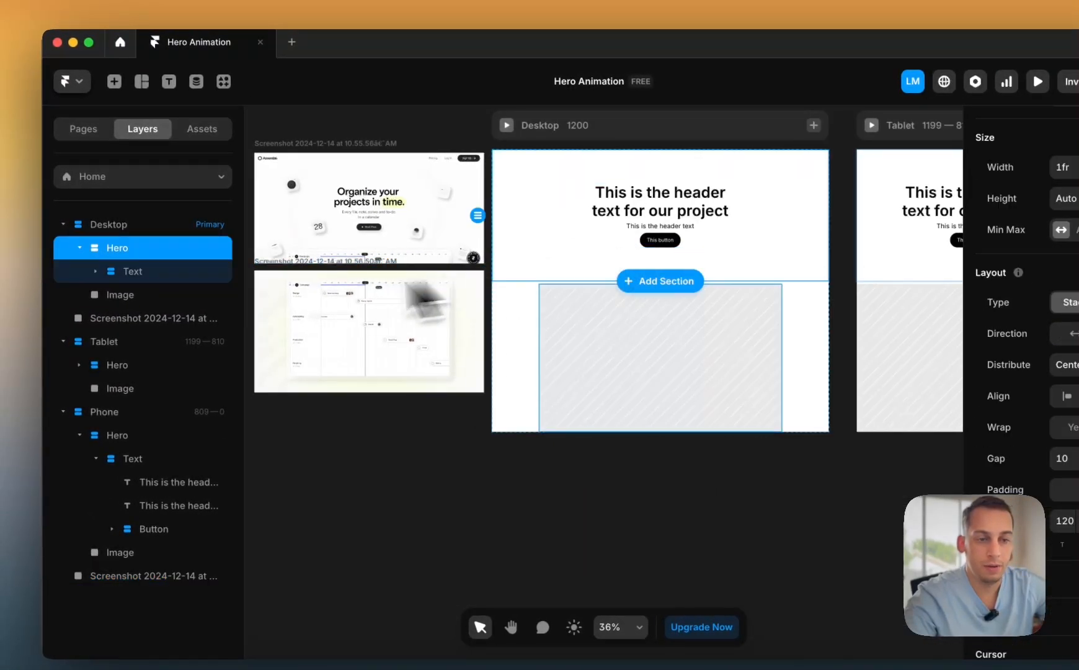
# - Nest the Image layer inside the Desktop Hero stack, below the Text layer
pyautogui.click(111, 295)
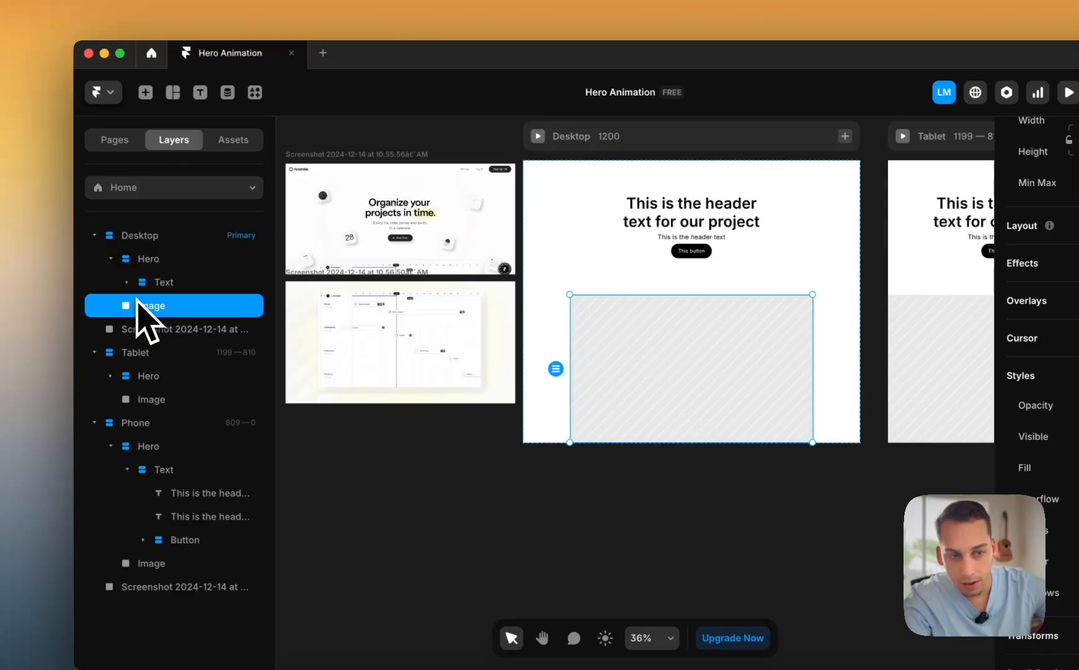
pyautogui.moveTo(138, 305); pyautogui.dragTo(112, 273)
pyautogui.click(110, 259)
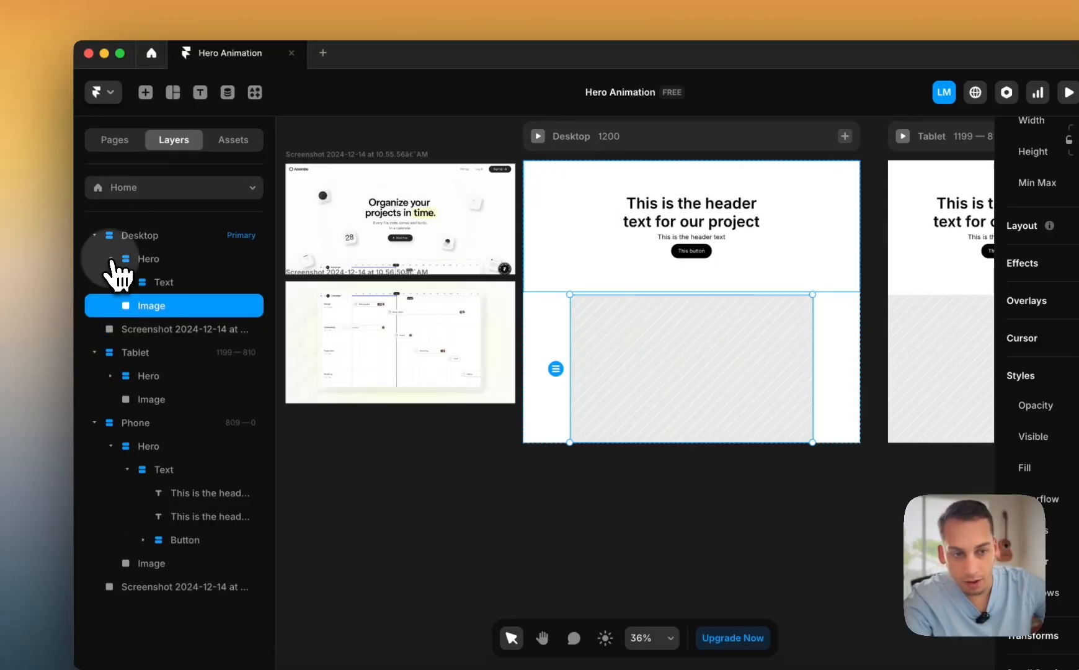
pyautogui.click(110, 260)
pyautogui.doubleClick(111, 259)
pyautogui.click(110, 259)
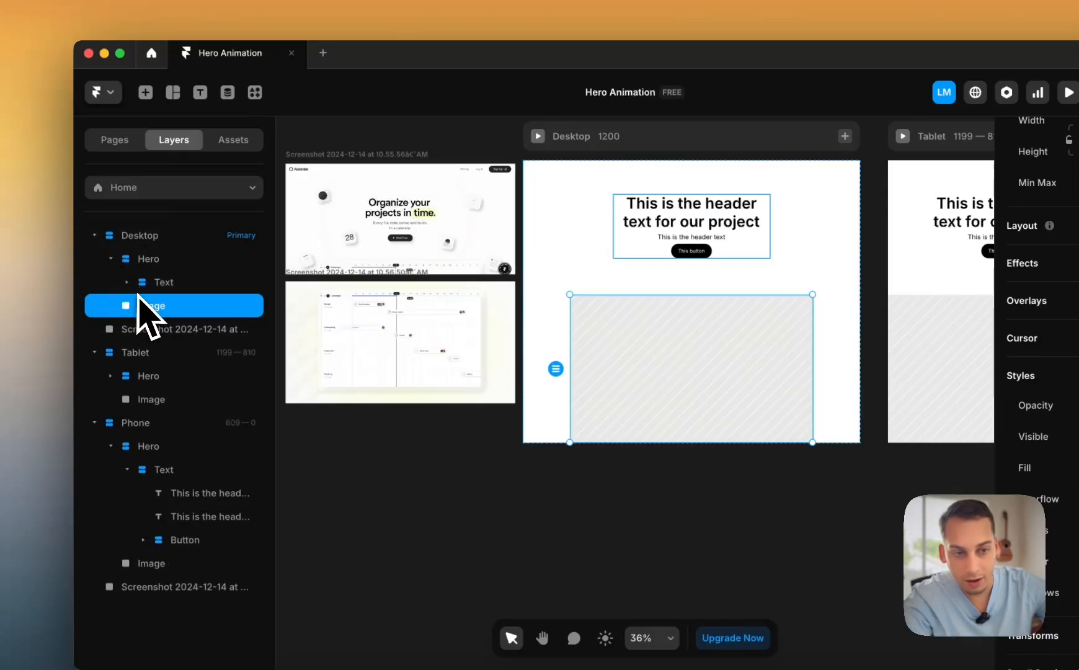
pyautogui.moveTo(134, 303); pyautogui.dragTo(145, 284)
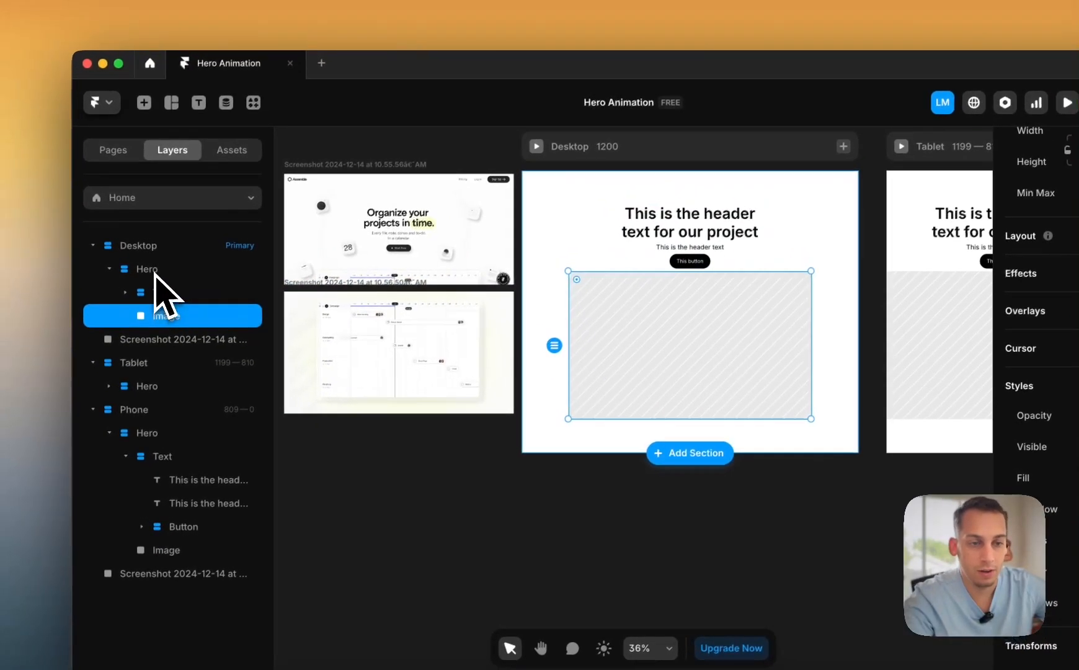
# - Increase the Desktop Hero stack's gap beyond 80 to separate the image from the text above it
pyautogui.click(156, 274)
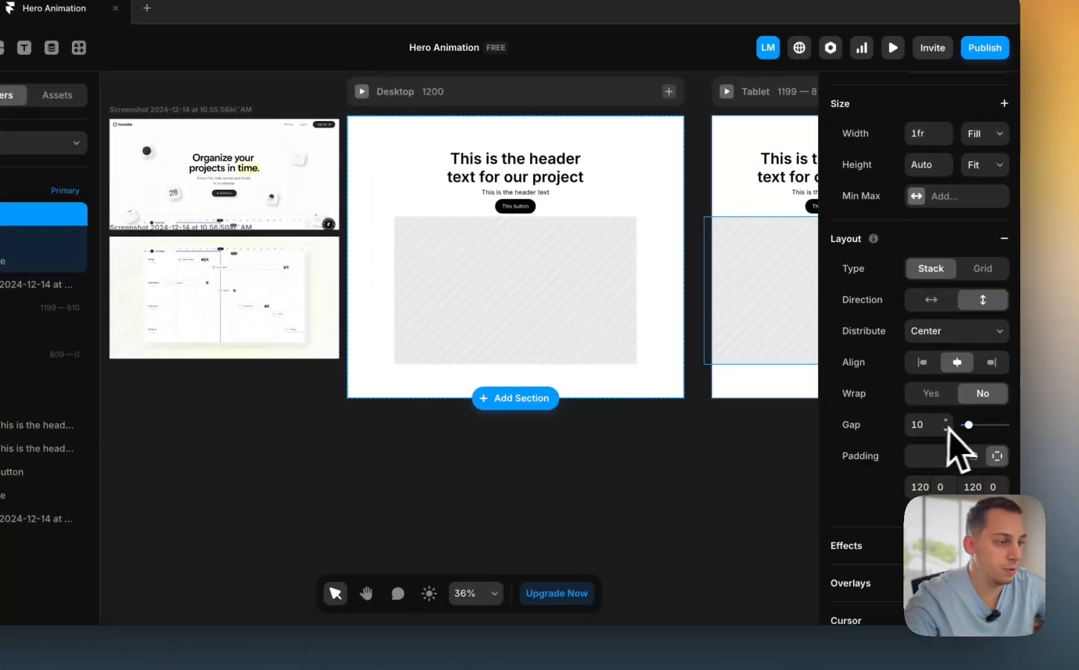
pyautogui.click(1078, 481)
pyautogui.hotkey('shift', 'Up')
pyautogui.hotkey('shift', 'Up')
pyautogui.hotkey('shift', 'Up')
pyautogui.hotkey('shift', 'Up')
pyautogui.hotkey('shift', 'Up')
pyautogui.hotkey('shift', 'Up')
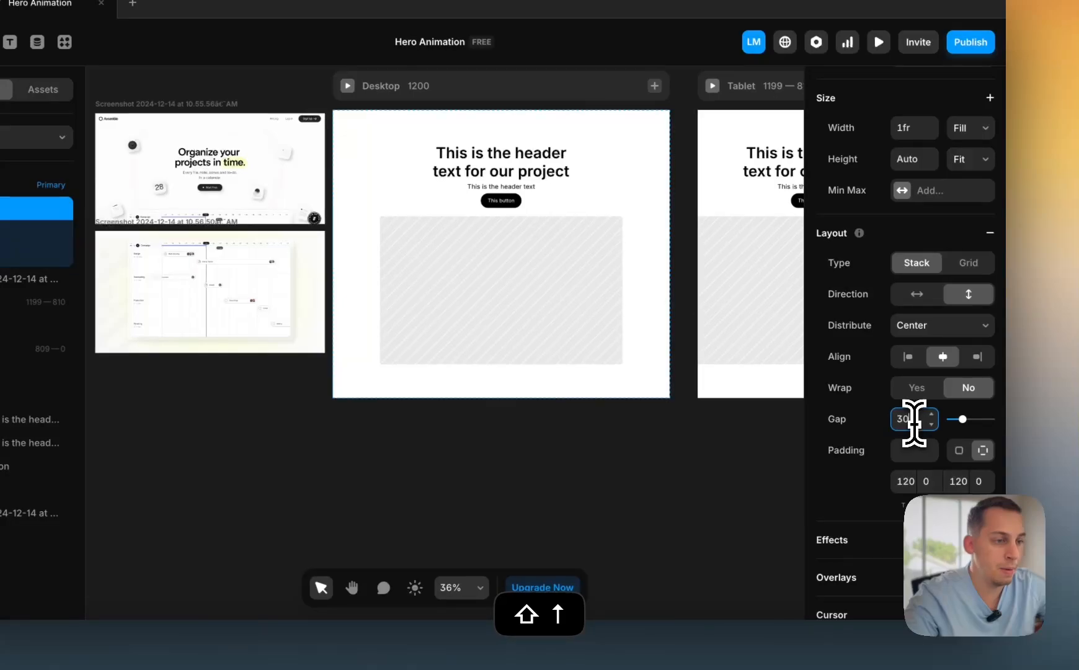
pyautogui.hotkey('shift', 'Up')
pyautogui.hotkey('shift', 'Up')
pyautogui.hotkey('shift', 'Up')
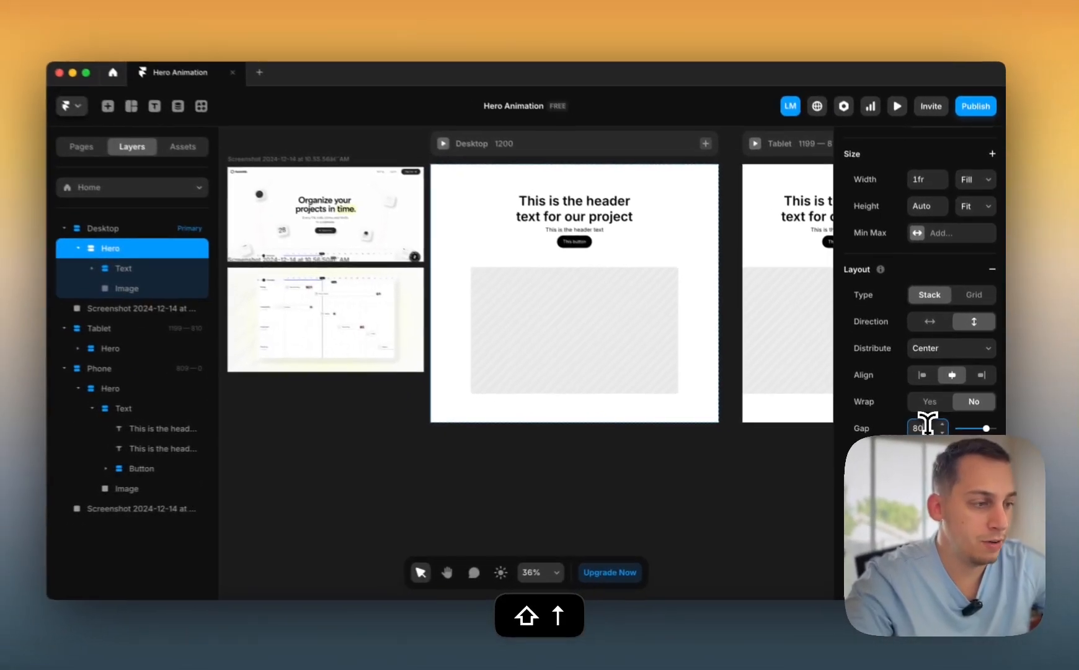
pyautogui.hotkey('shift', 'Up')
pyautogui.hscroll(-2, 541, 268)
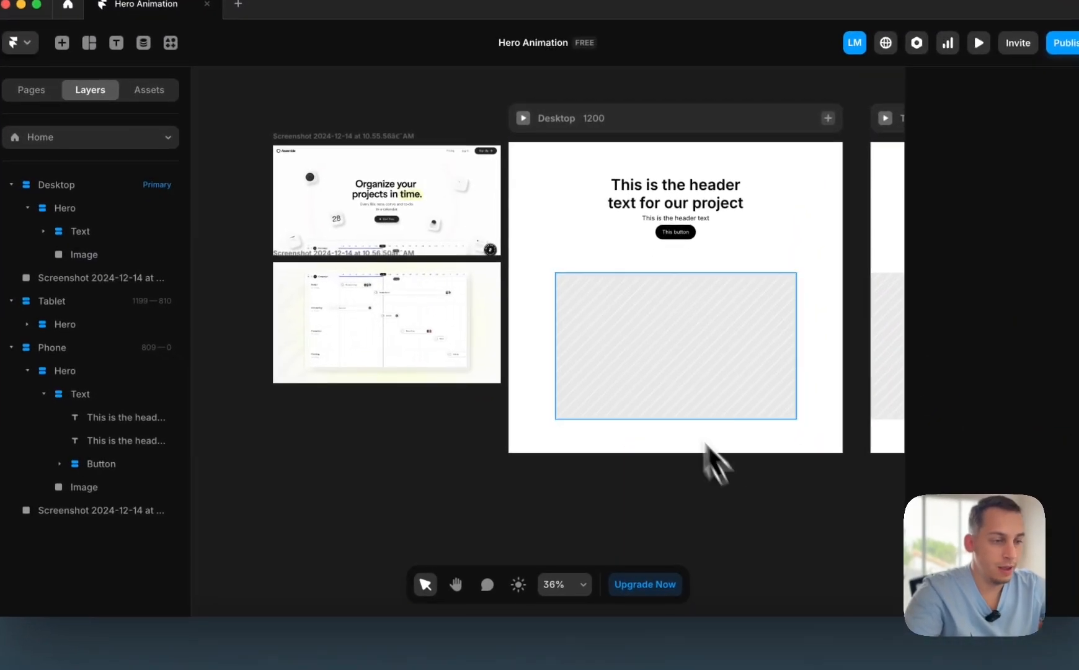
# - Examine the border, padding and rounded corners around the calendar interface in the lower reference screenshot
pyautogui.click(652, 416)
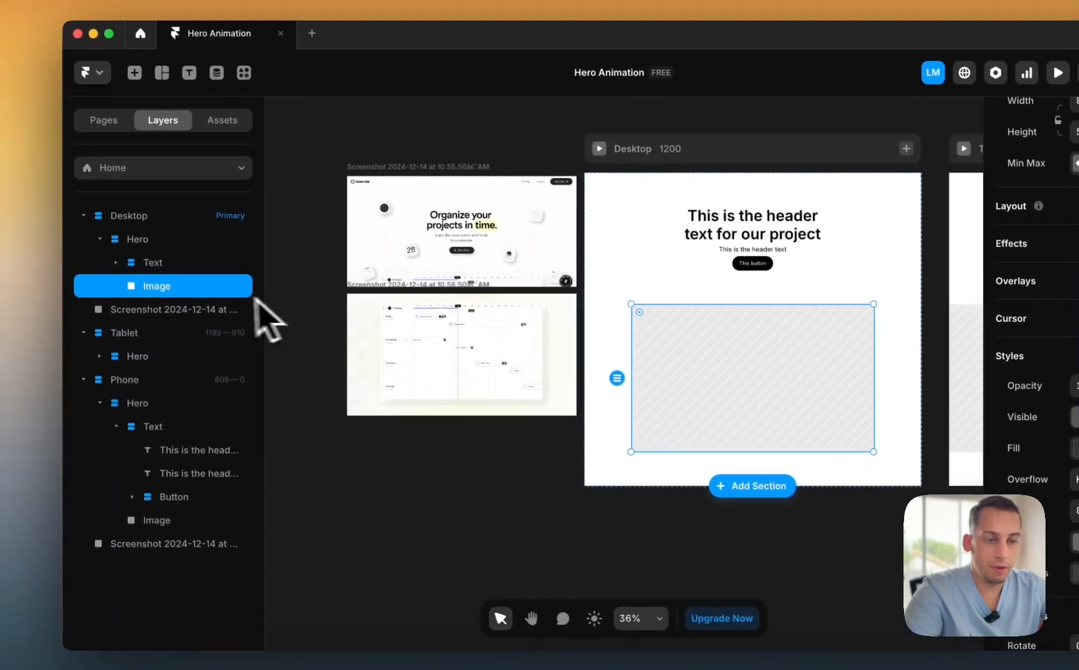
pyautogui.scroll(5, 403, 324)
pyautogui.scroll(5, 400, 358)
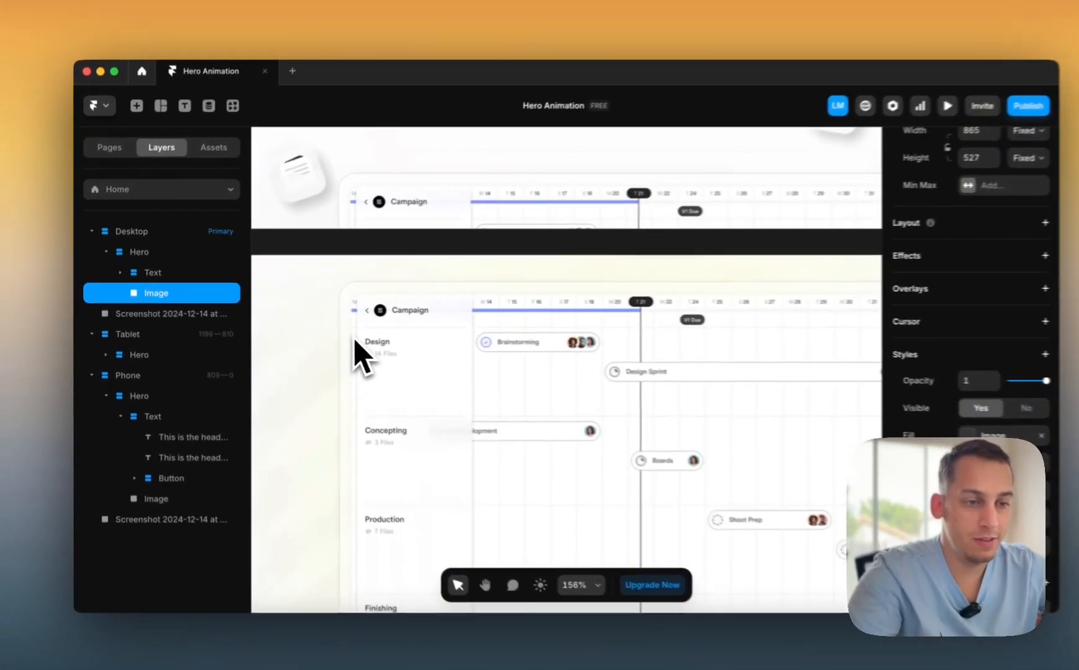
pyautogui.scroll(3, 355, 340)
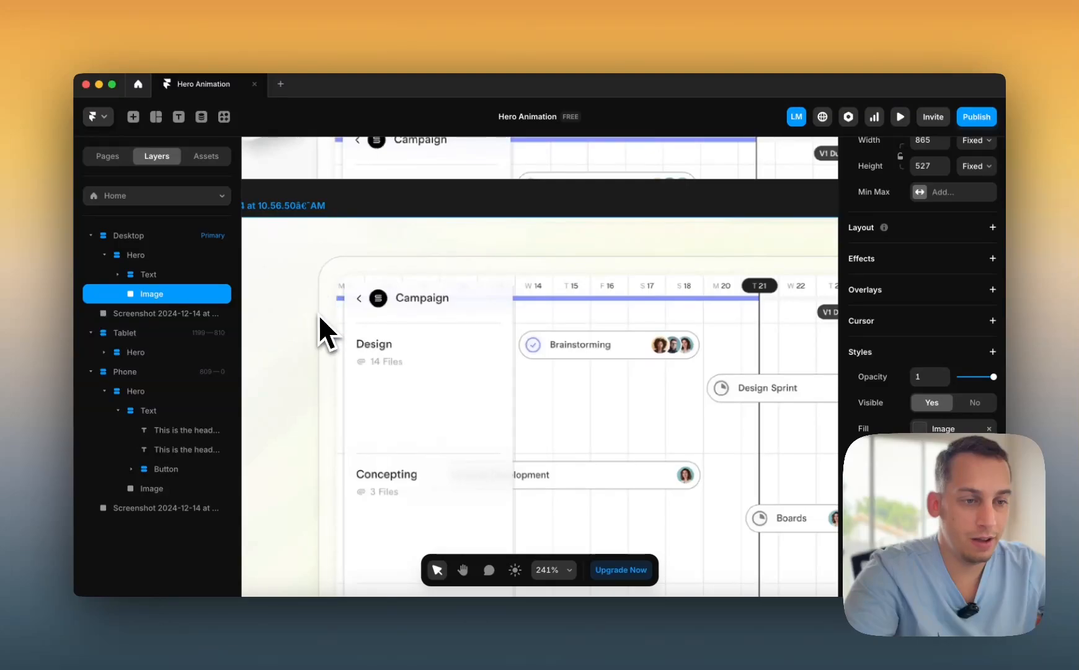
pyautogui.scroll(-3, 533, 276)
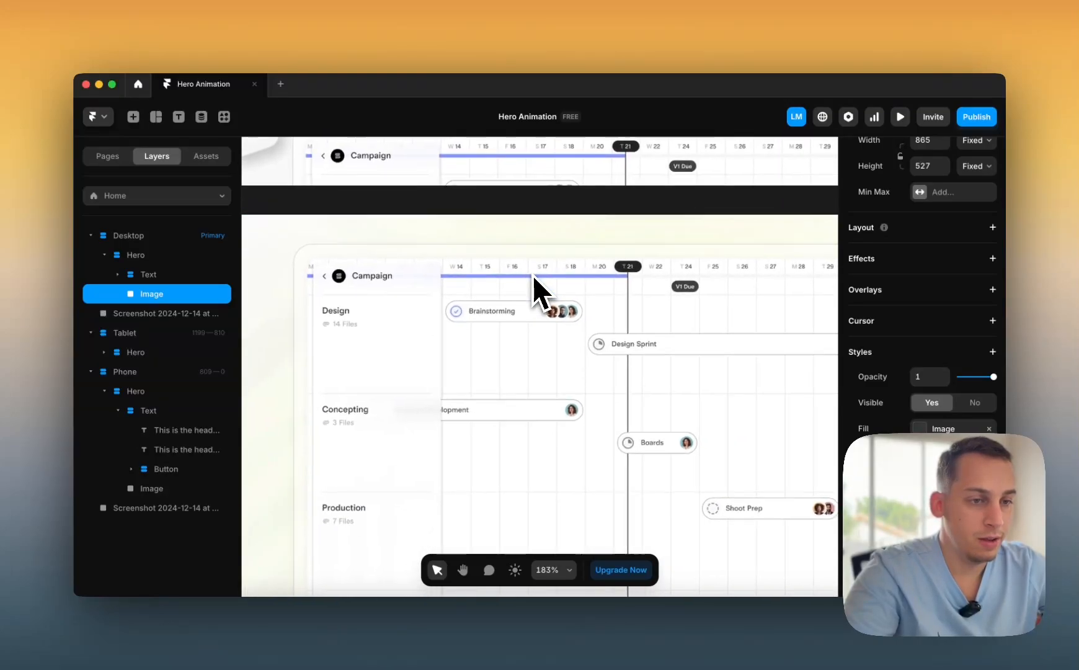
pyautogui.scroll(4, 372, 254)
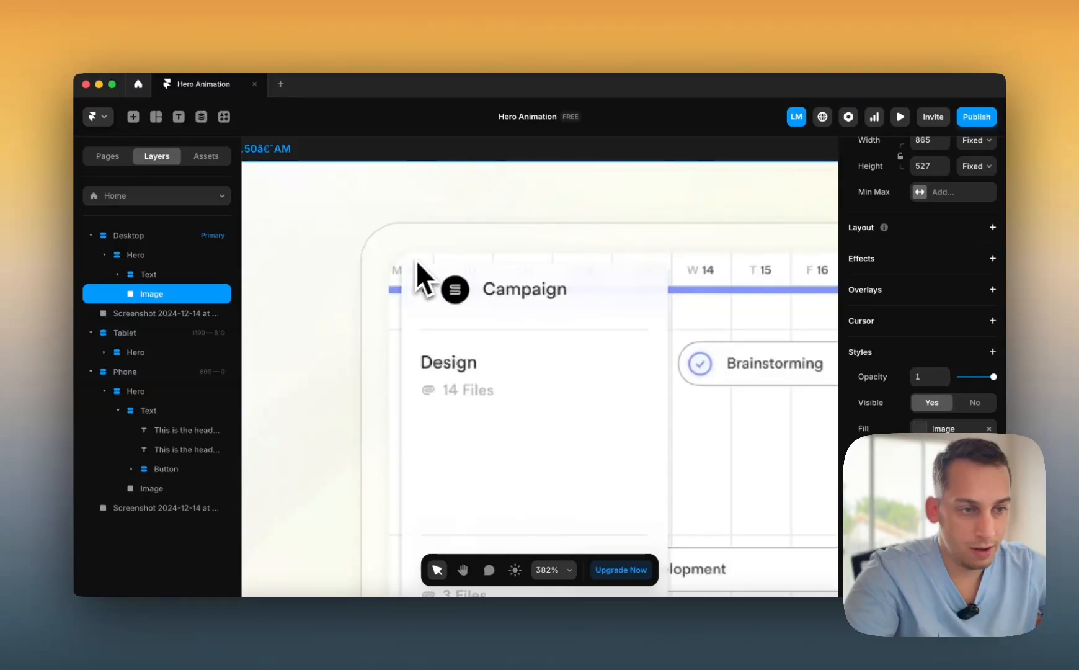
pyautogui.scroll(-5, 435, 257)
pyautogui.scroll(-4, 398, 348)
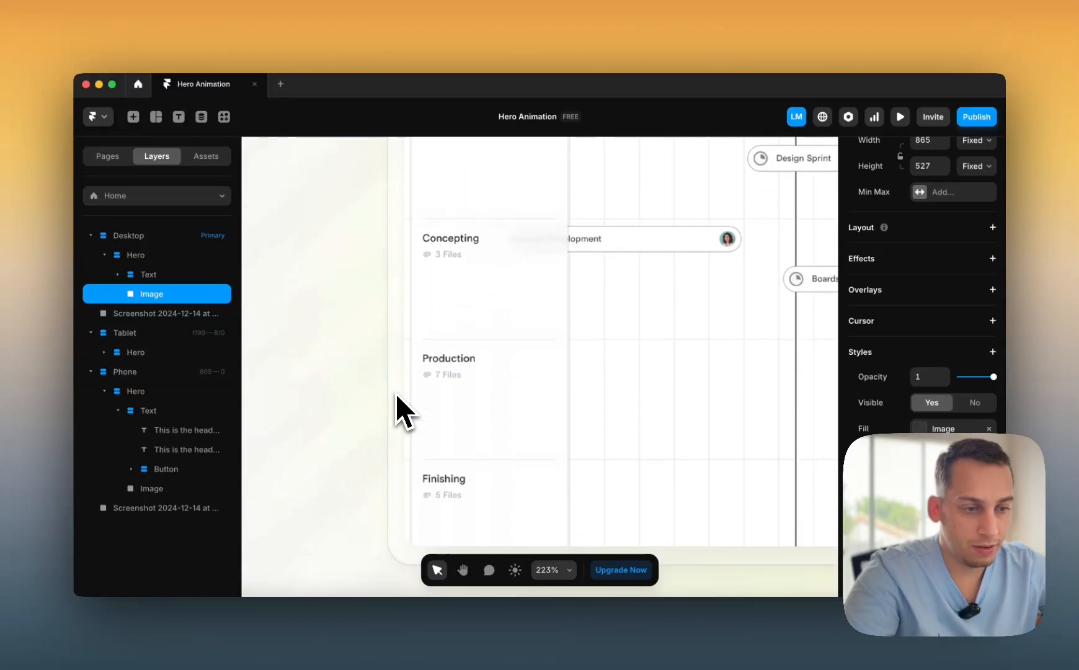
pyautogui.scroll(-10, 396, 393)
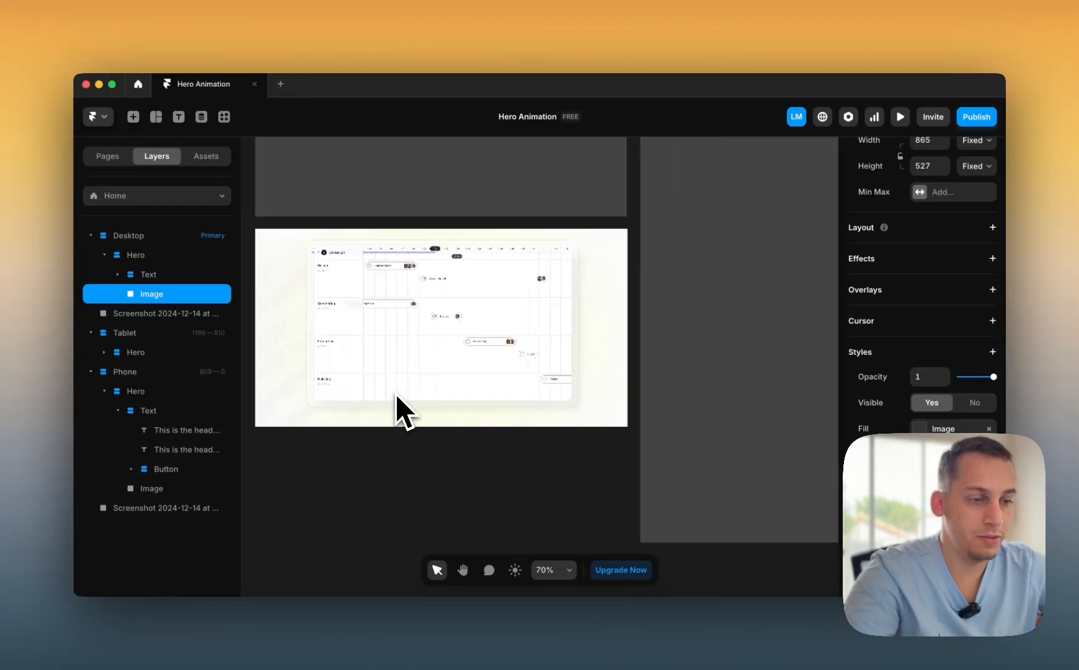
# - Wrap the Desktop hero image in a new stack and set the stack's width to Fit
pyautogui.hotkey('shift', '2')
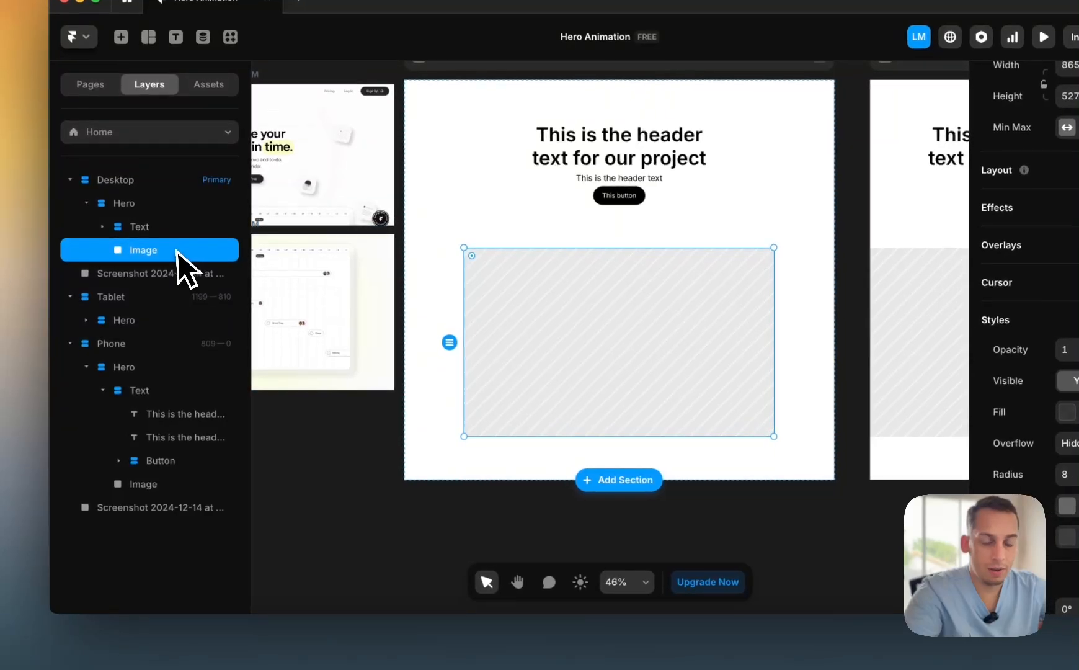
pyautogui.rightClick(177, 250)
pyautogui.click(236, 565)
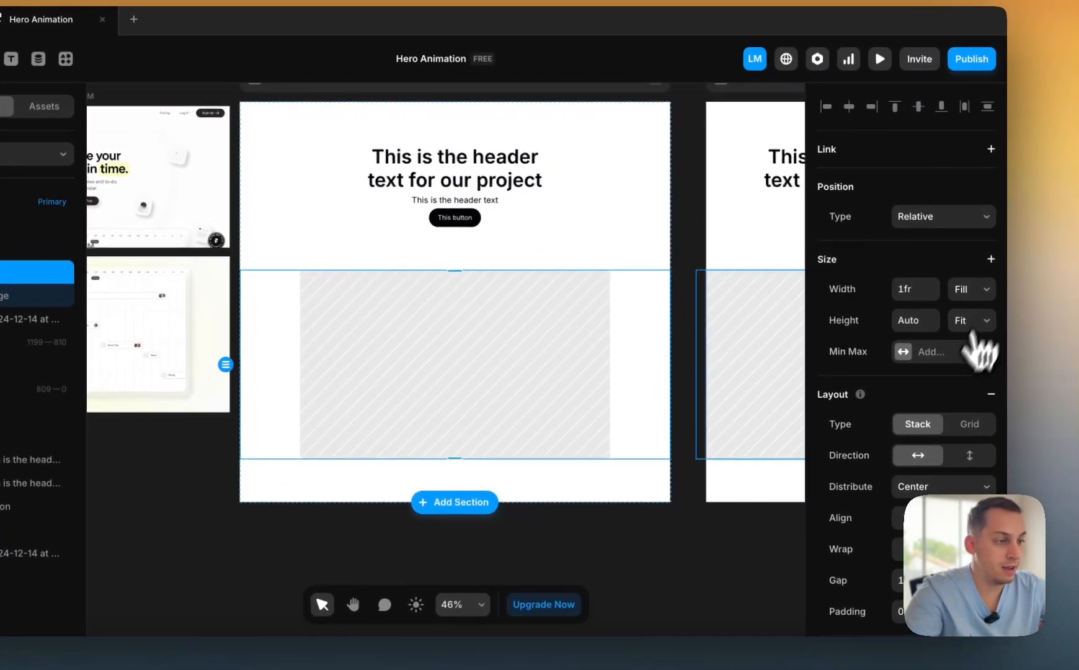
pyautogui.click(986, 290)
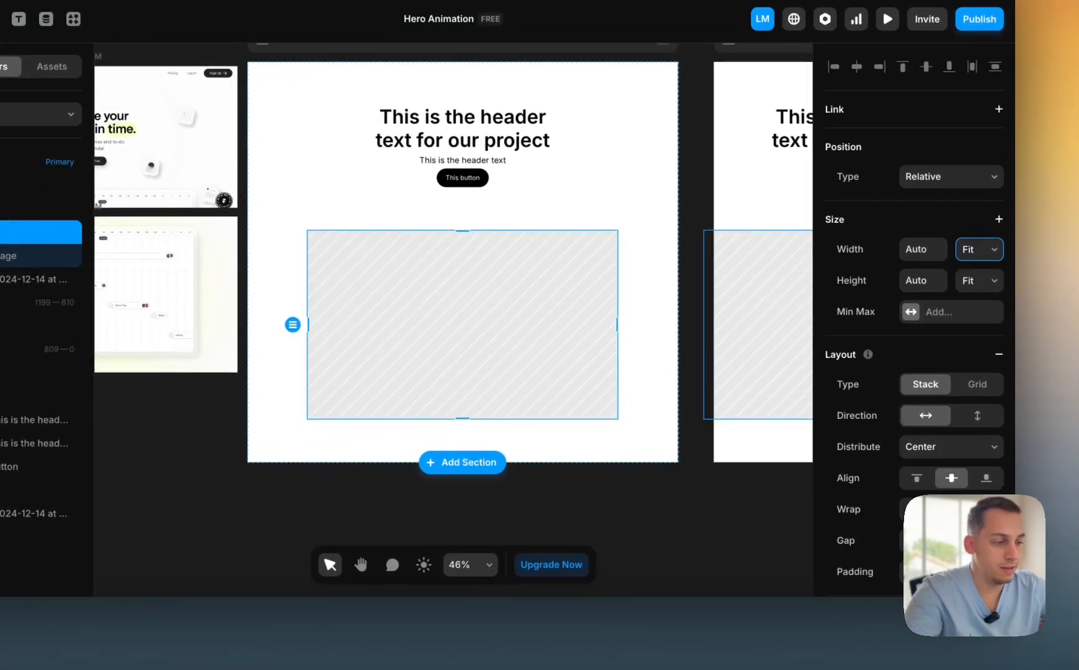
# - Give the stack around the image a padding of 14 and a corner radius of 10
pyautogui.hotkey('shift', 'Up')
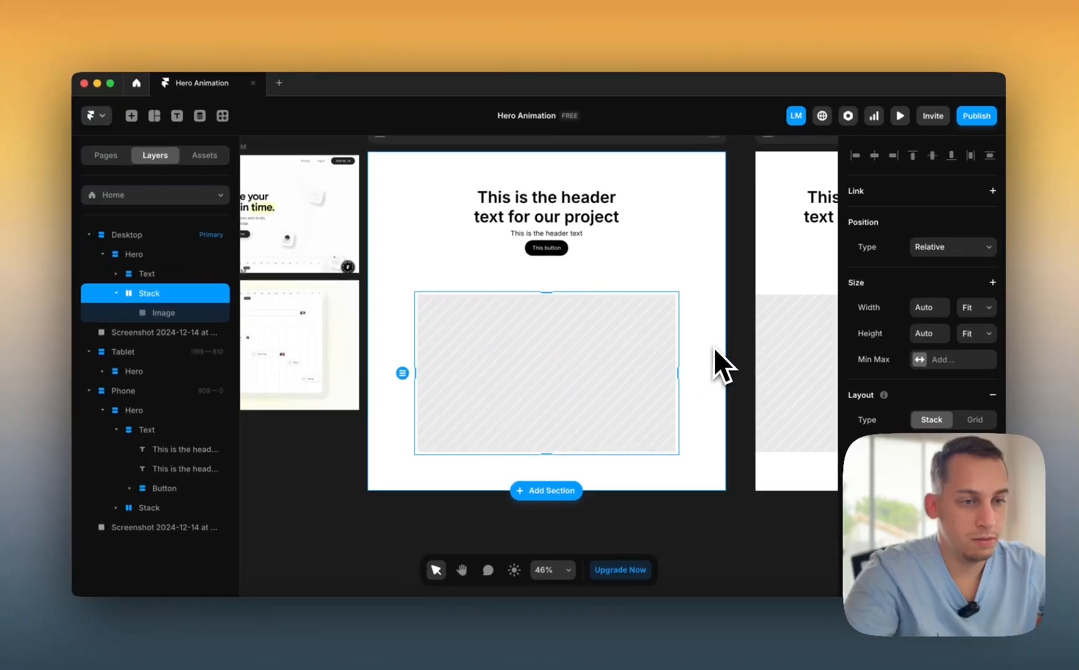
pyautogui.press('Up')
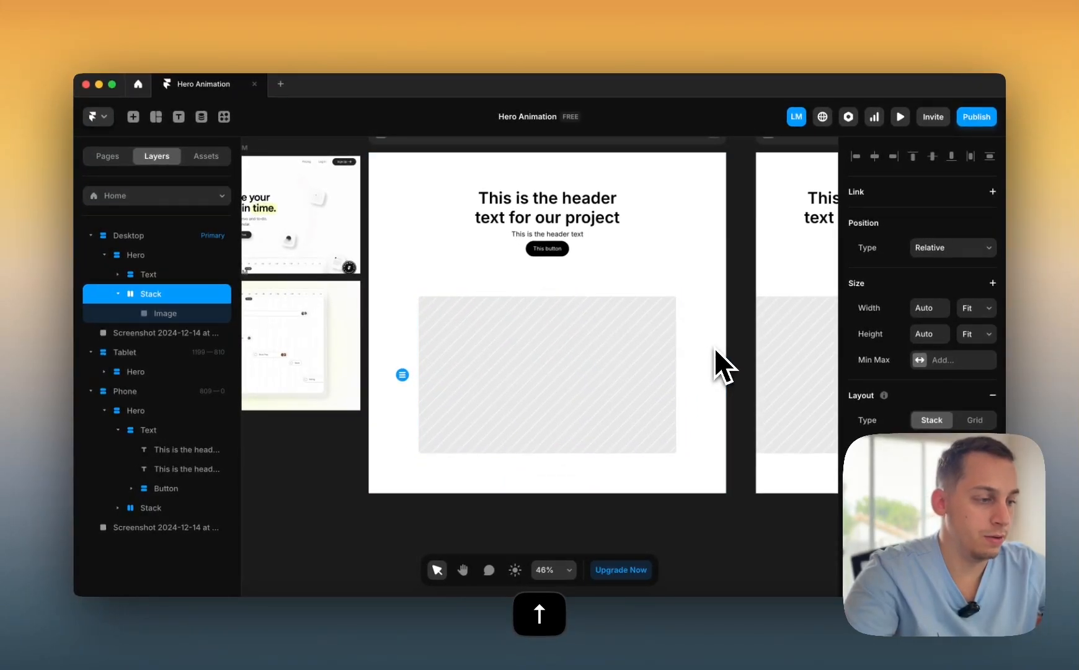
pyautogui.scroll(-10, 906, 420)
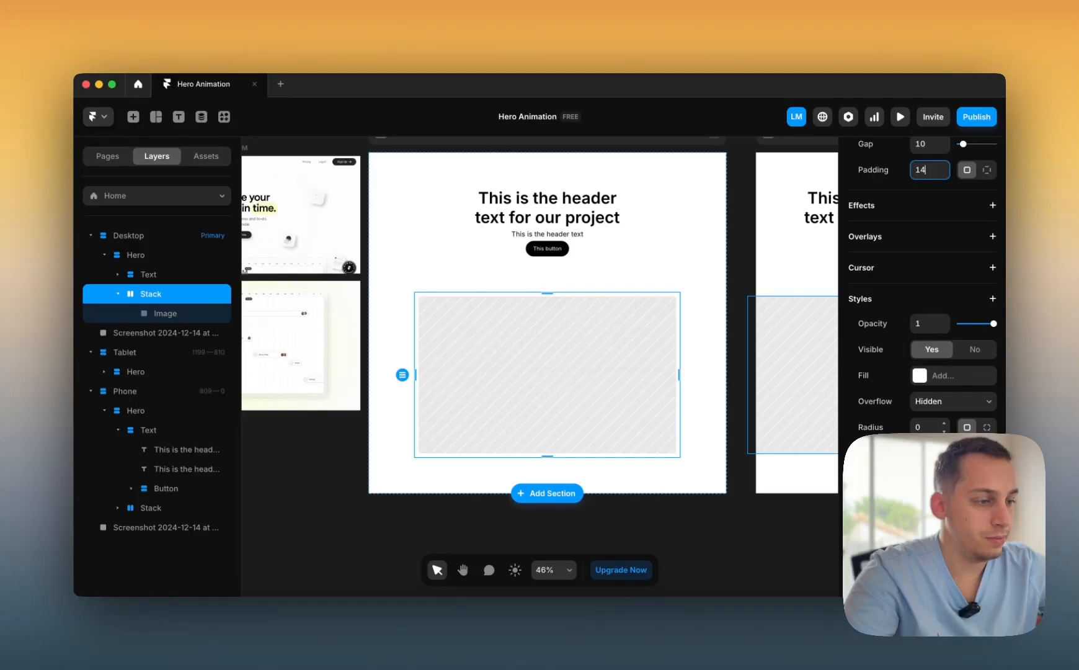
pyautogui.click(920, 425)
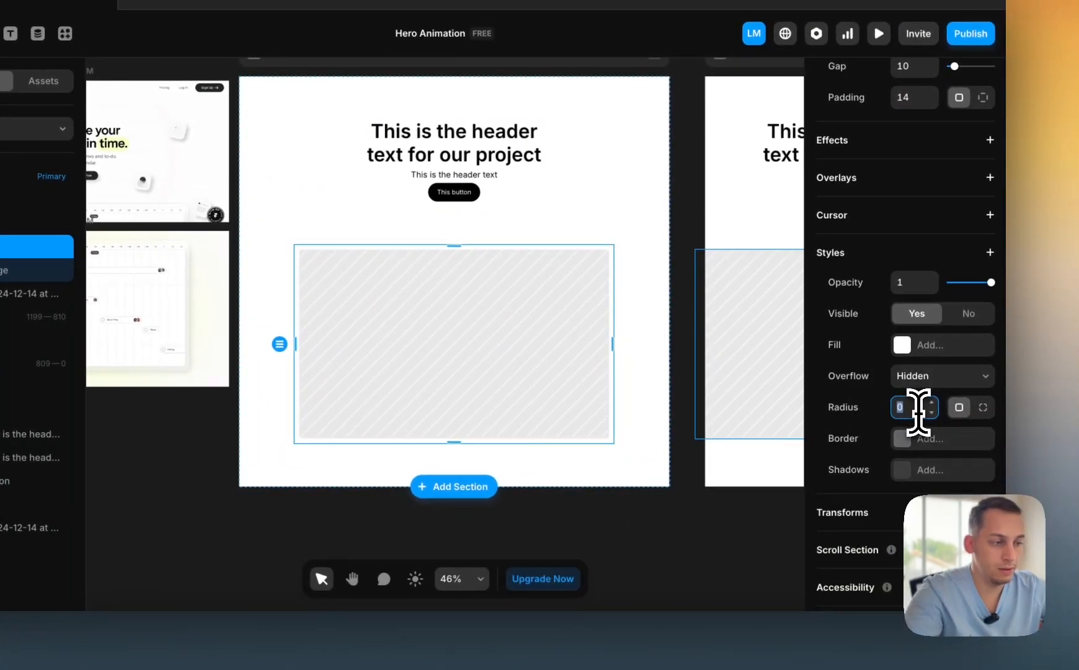
pyautogui.hotkey('shift', 'Up')
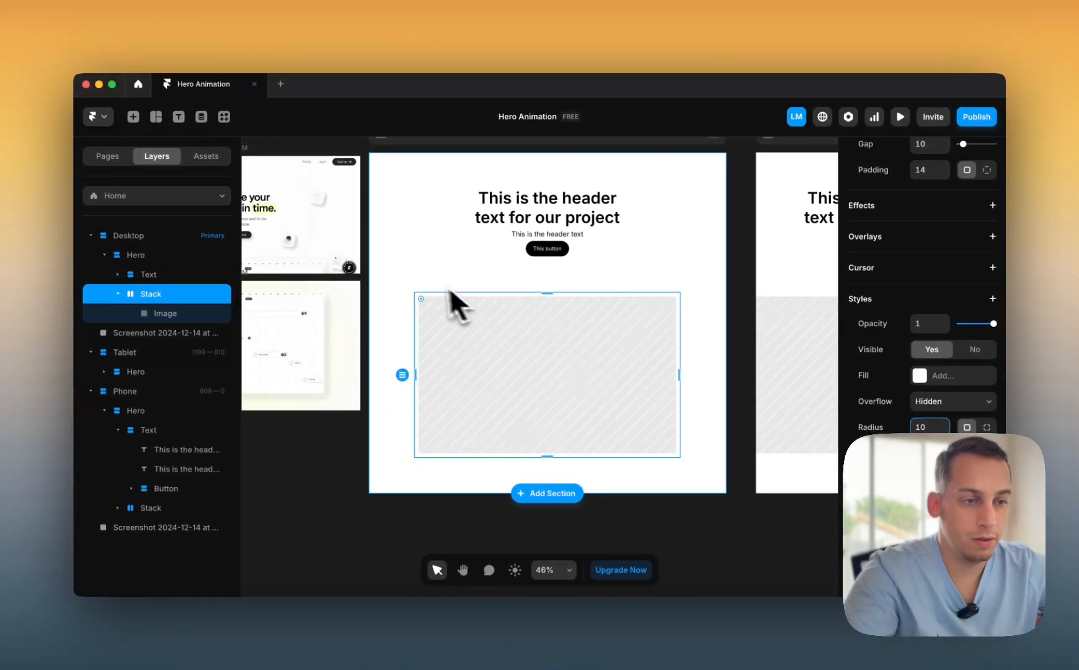
# - Fill the stack around the image with light grey #F0F0F0
pyautogui.scroll(5, 424, 281)
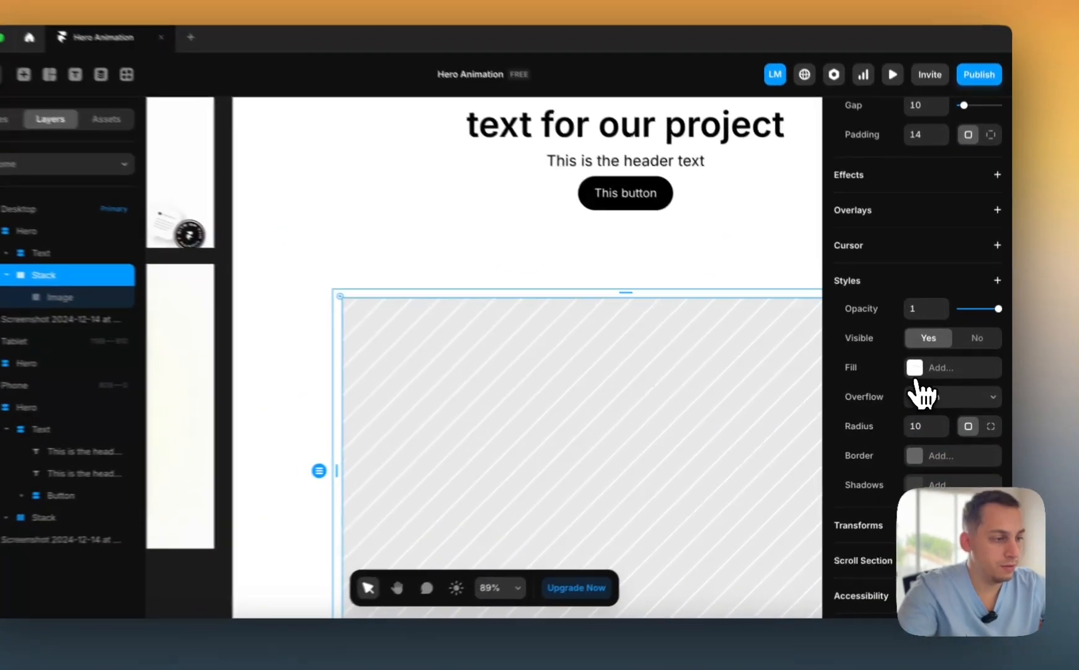
pyautogui.click(917, 371)
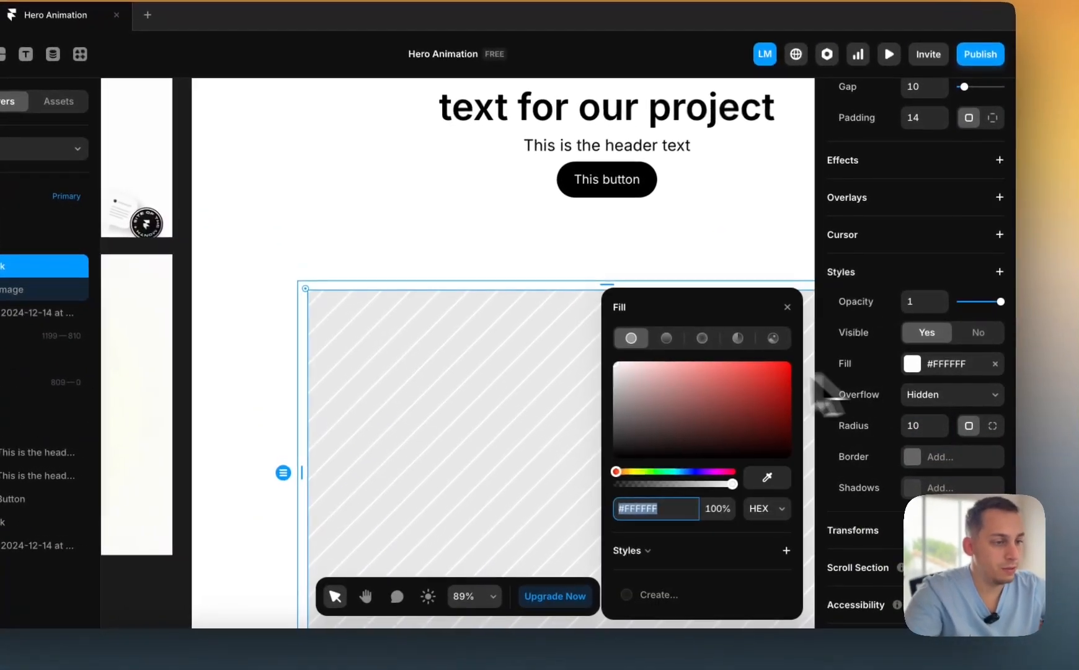
pyautogui.moveTo(667, 391); pyautogui.dragTo(592, 373)
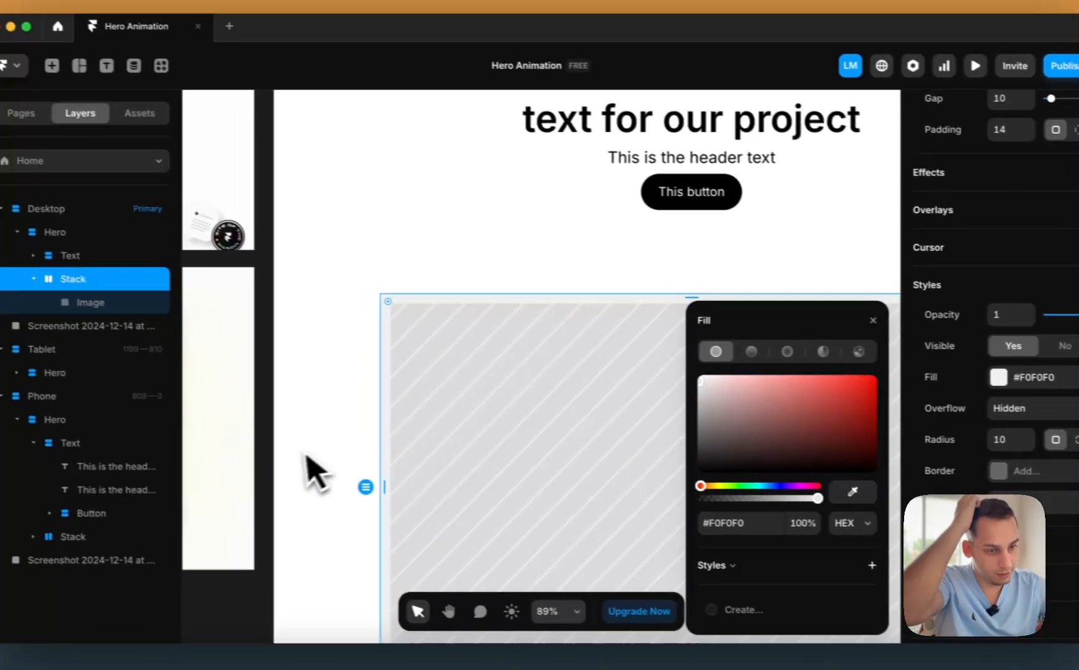
pyautogui.click(220, 439)
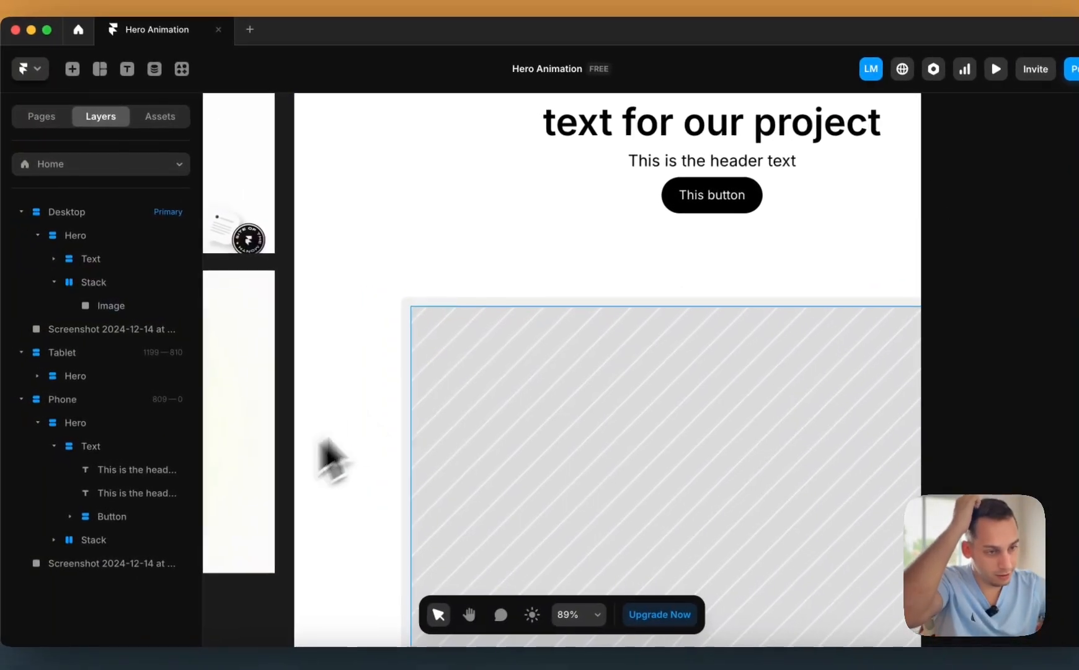
# - Add a 1 px solid #222222 border to the Desktop stack around the image and reduce the border color's opacity
pyautogui.click(309, 293)
pyautogui.hscroll(-10, 344, 414)
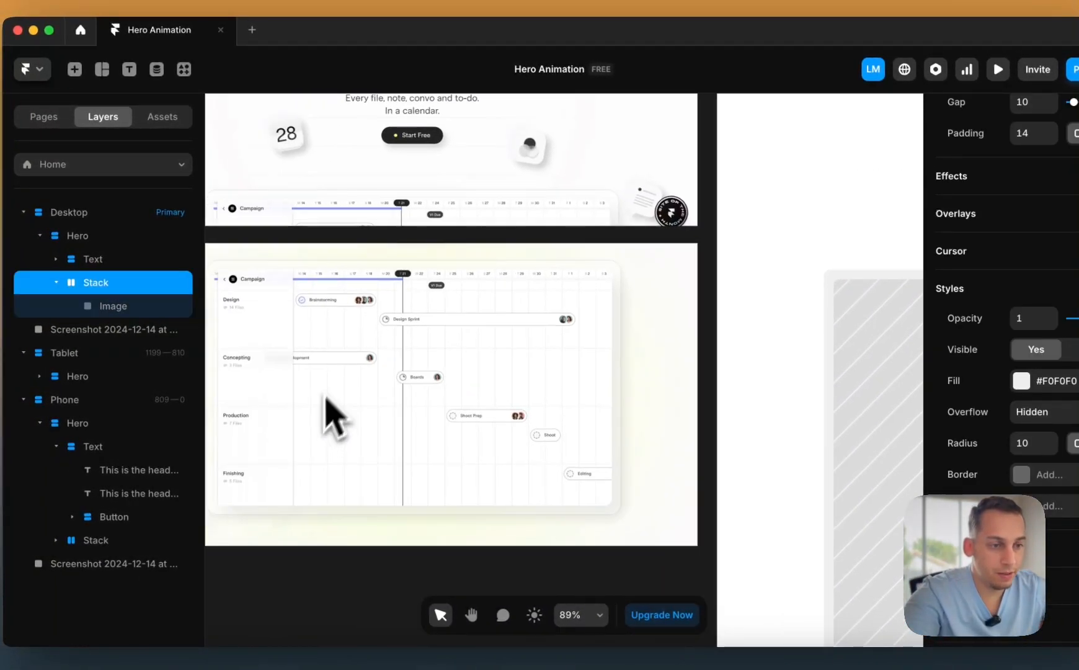
pyautogui.scroll(5, 331, 414)
pyautogui.scroll(-5, 534, 254)
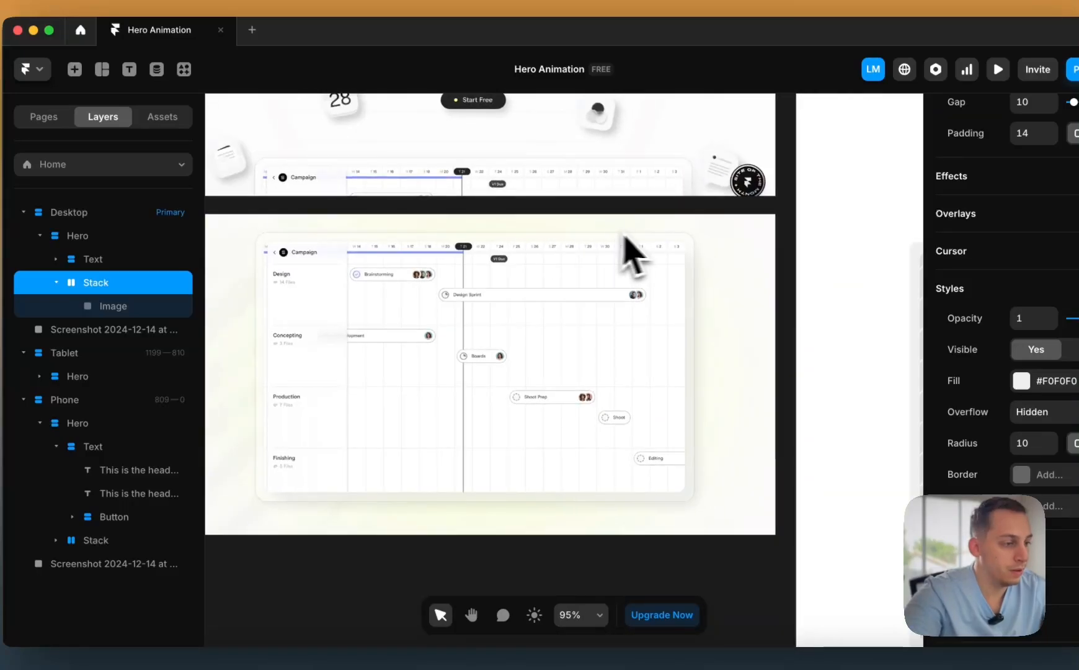
pyautogui.hscroll(3, 682, 279)
pyautogui.click(1024, 474)
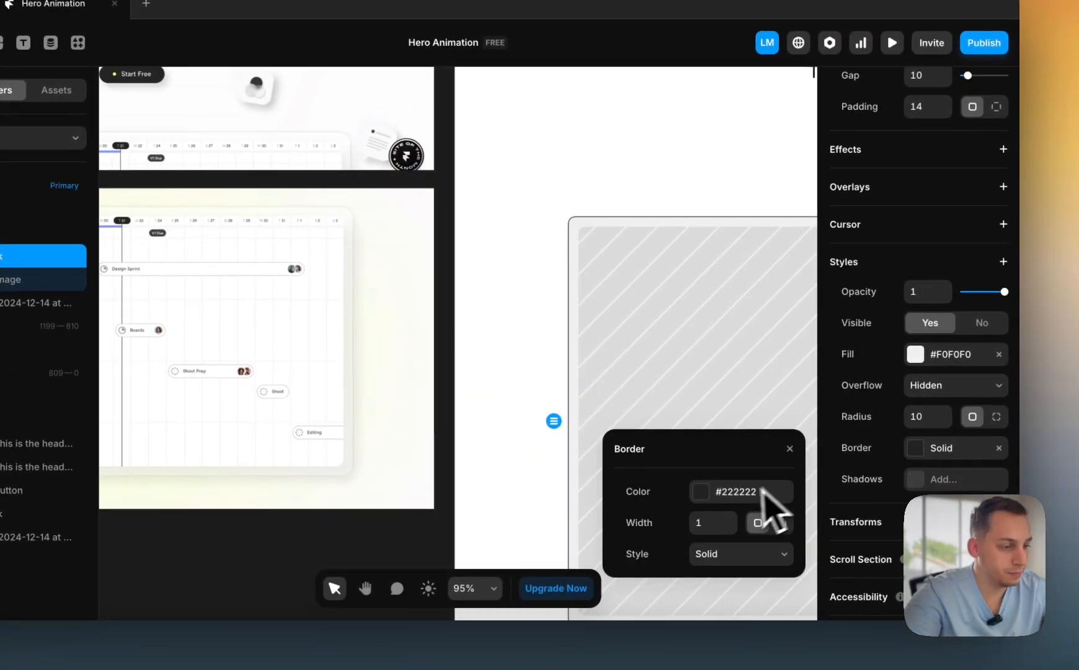
pyautogui.click(711, 500)
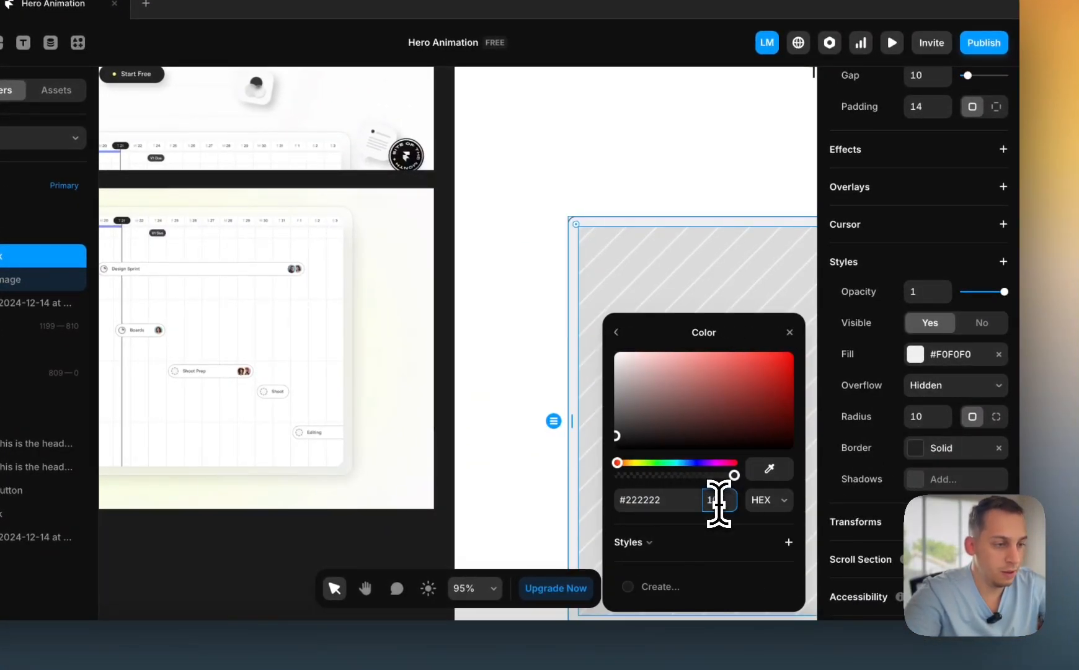
pyautogui.press('Return')
pyautogui.click(444, 353)
pyautogui.scroll(-4, 441, 355)
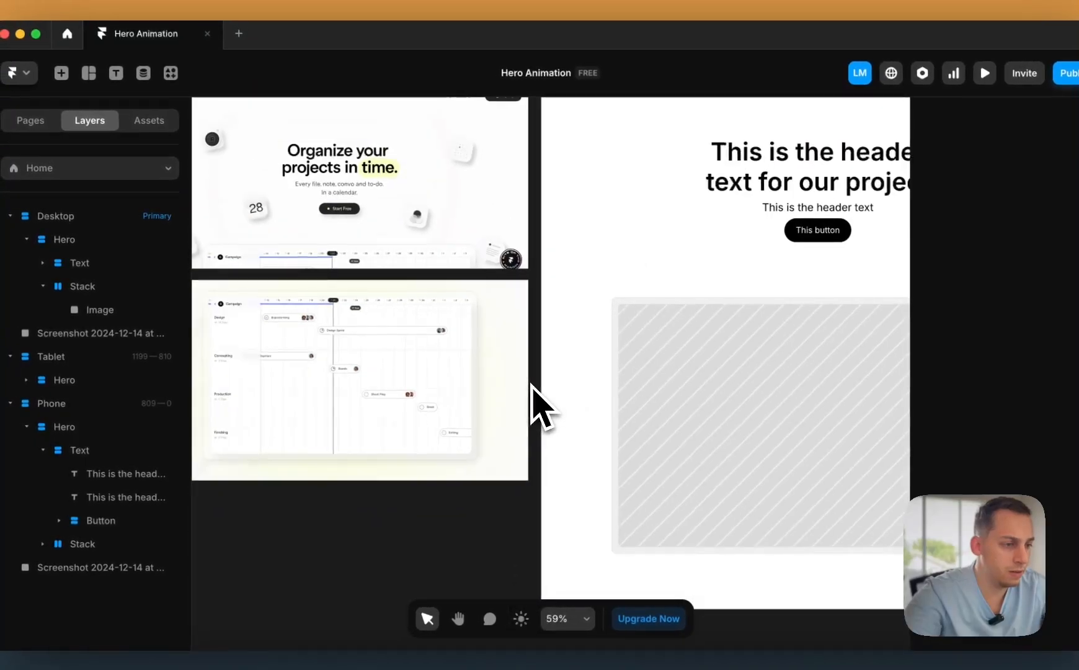
# - Set the width of the Tablet stack around the image to Fill
pyautogui.scroll(-3, 532, 397)
pyautogui.click(534, 367)
pyautogui.scroll(-3, 453, 366)
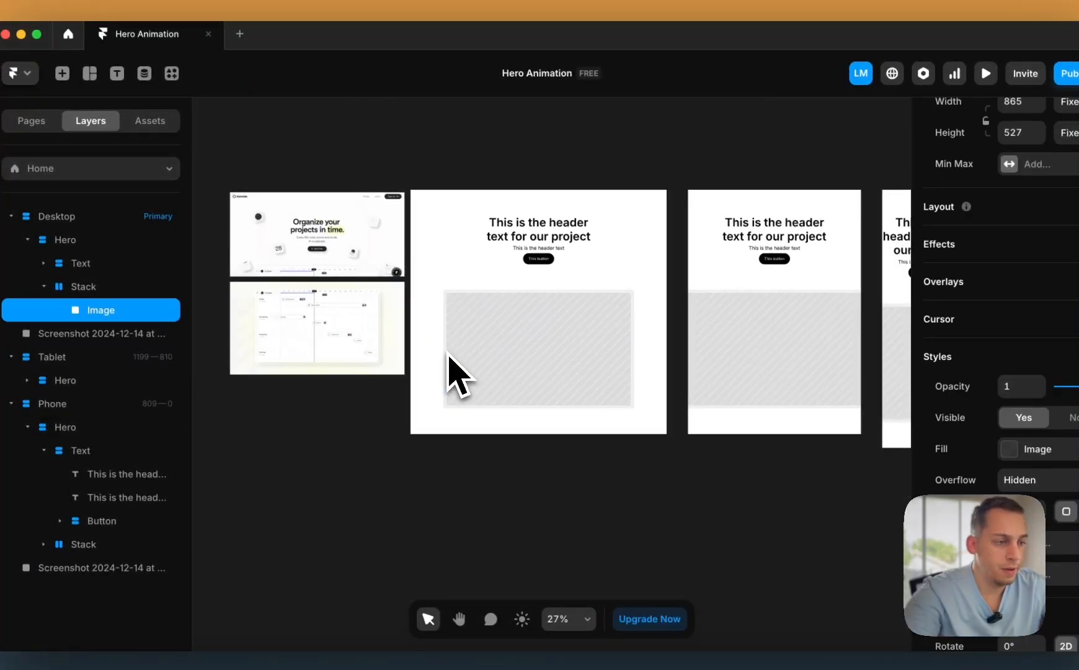
pyautogui.click(742, 385)
pyautogui.click(548, 353)
pyautogui.hscroll(-5, 540, 362)
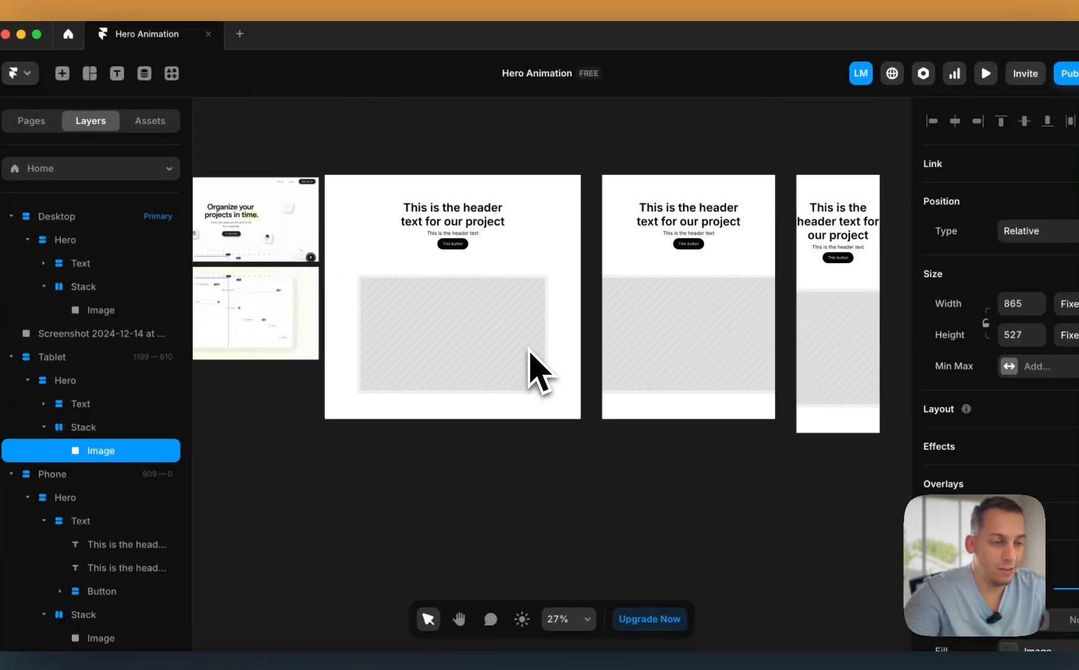
pyautogui.click(624, 274)
pyautogui.click(79, 428)
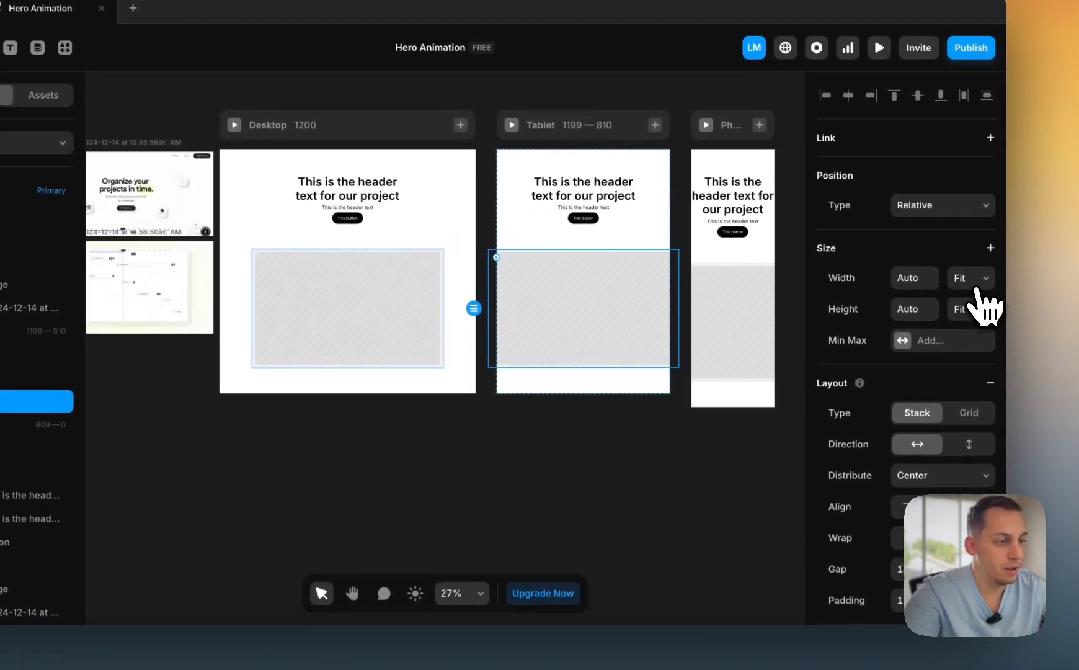
pyautogui.click(976, 286)
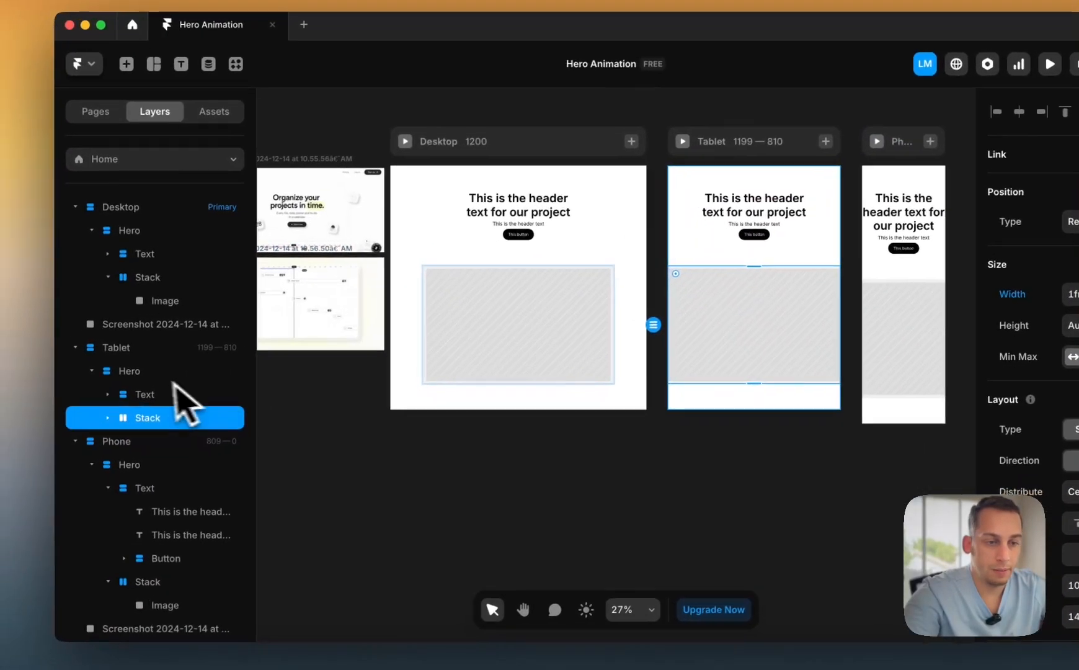
# - Try to add side padding to the Tablet Hero stack
pyautogui.click(127, 383)
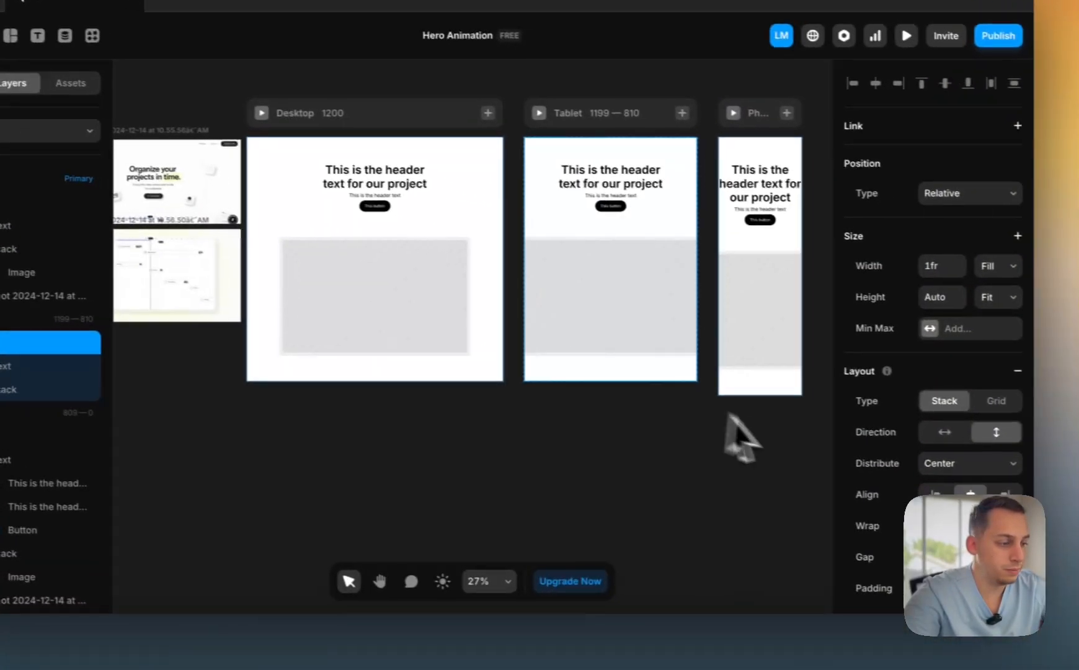
pyautogui.scroll(-2, 931, 444)
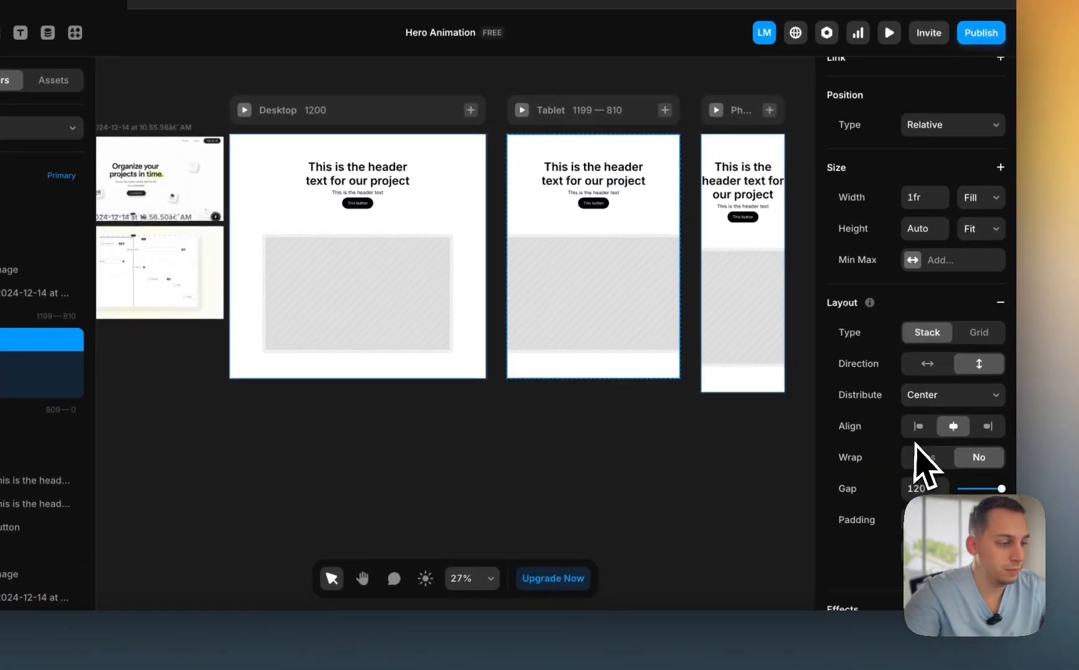
pyautogui.click(956, 531)
pyautogui.hotkey('shift', 'Up')
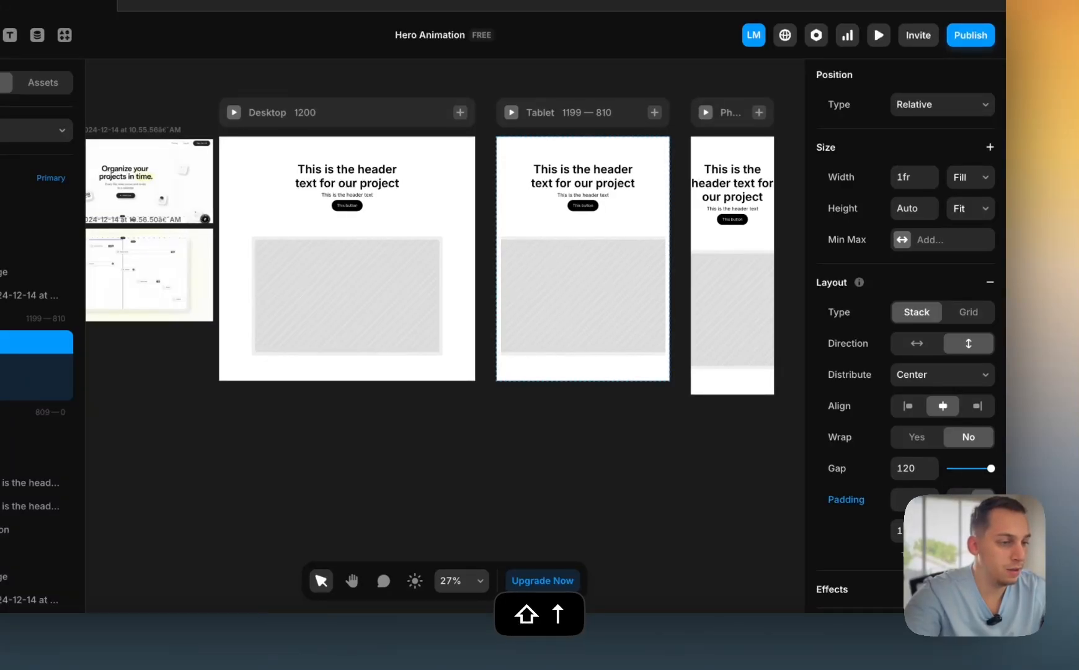
# - Undo the Tablet Hero padding and the width change on the Tablet image stack
pyautogui.scroll(5, 577, 303)
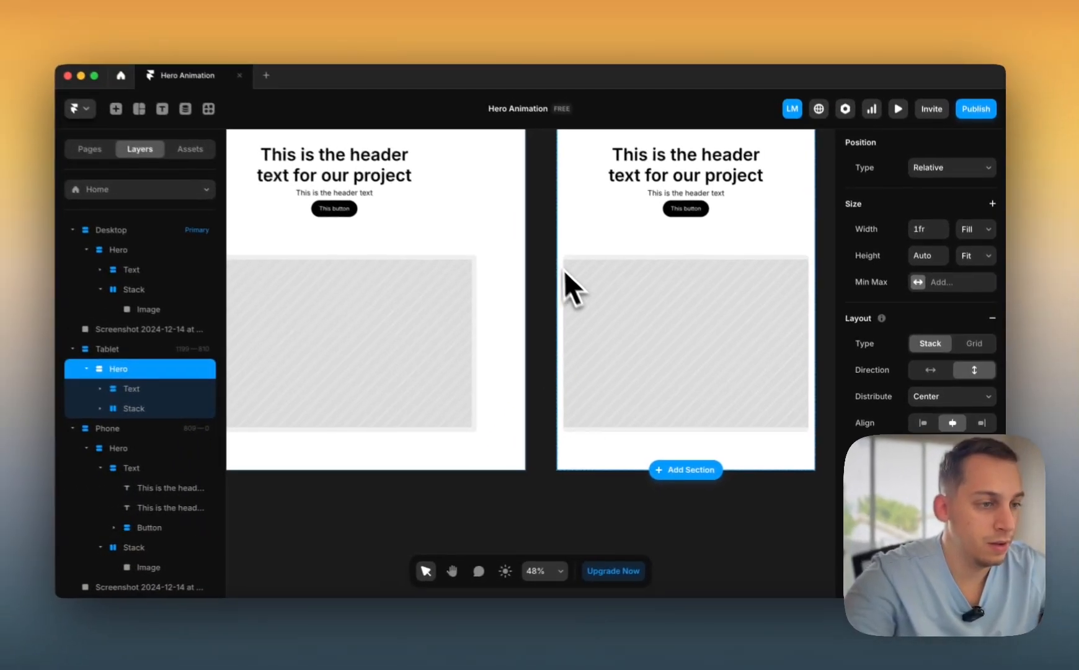
pyautogui.press('super+z')
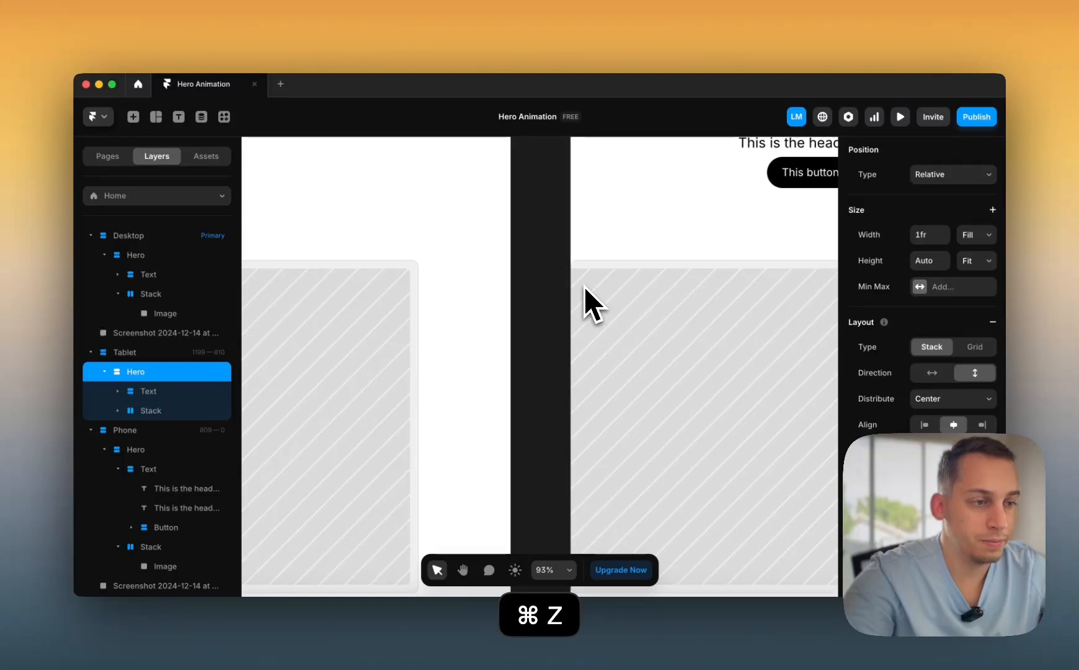
pyautogui.scroll(-3, 584, 286)
pyautogui.hscroll(2, 585, 286)
pyautogui.click(585, 286)
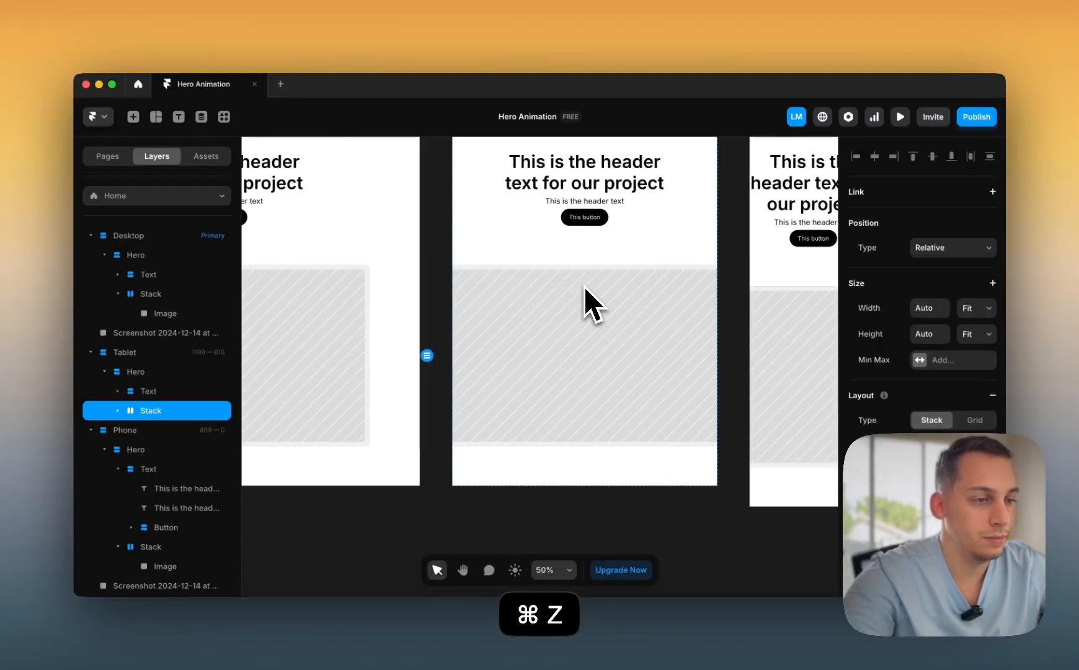
pyautogui.scroll(-3, 672, 309)
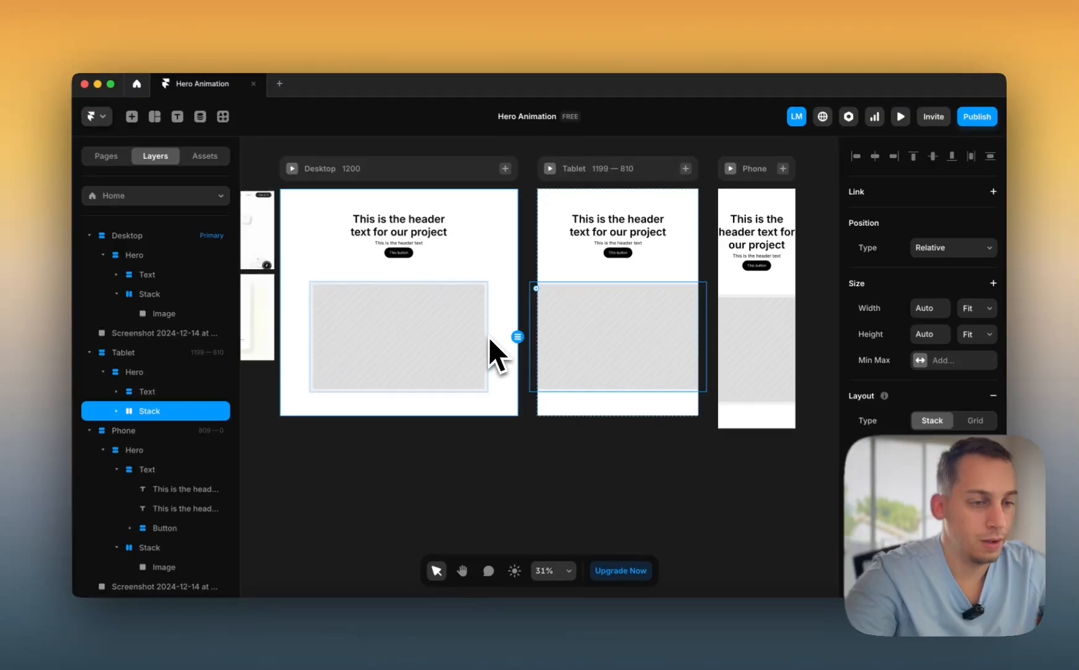
# - Examine how the text and image stacks fit on Desktop, Tablet and Phone, and compare Desktop with the reference screenshots
pyautogui.click(488, 336)
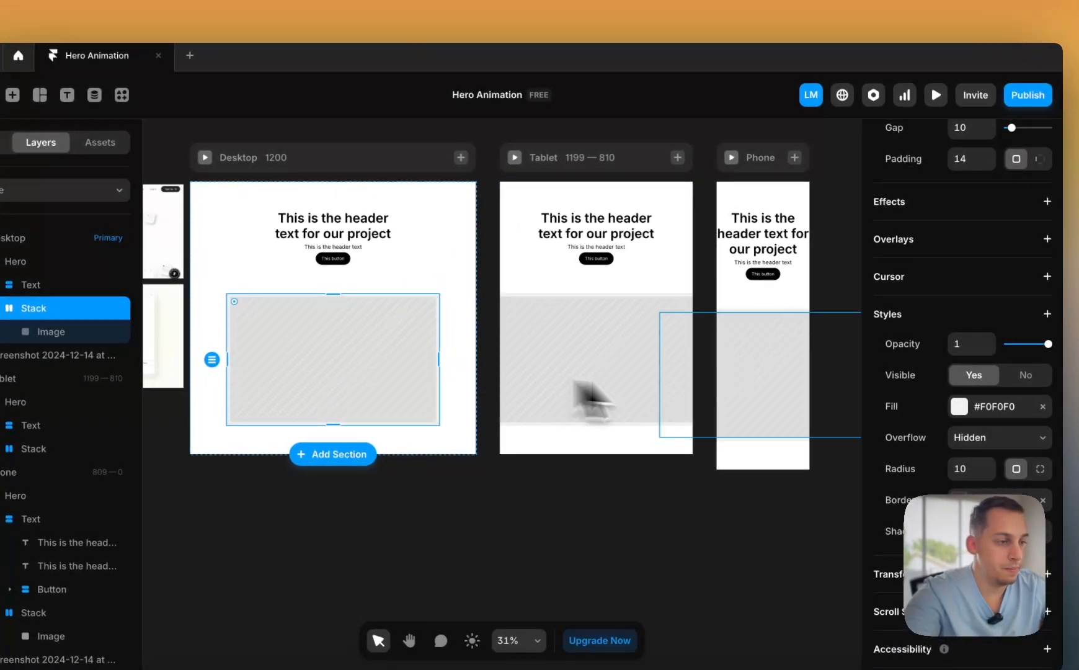
pyautogui.click(771, 394)
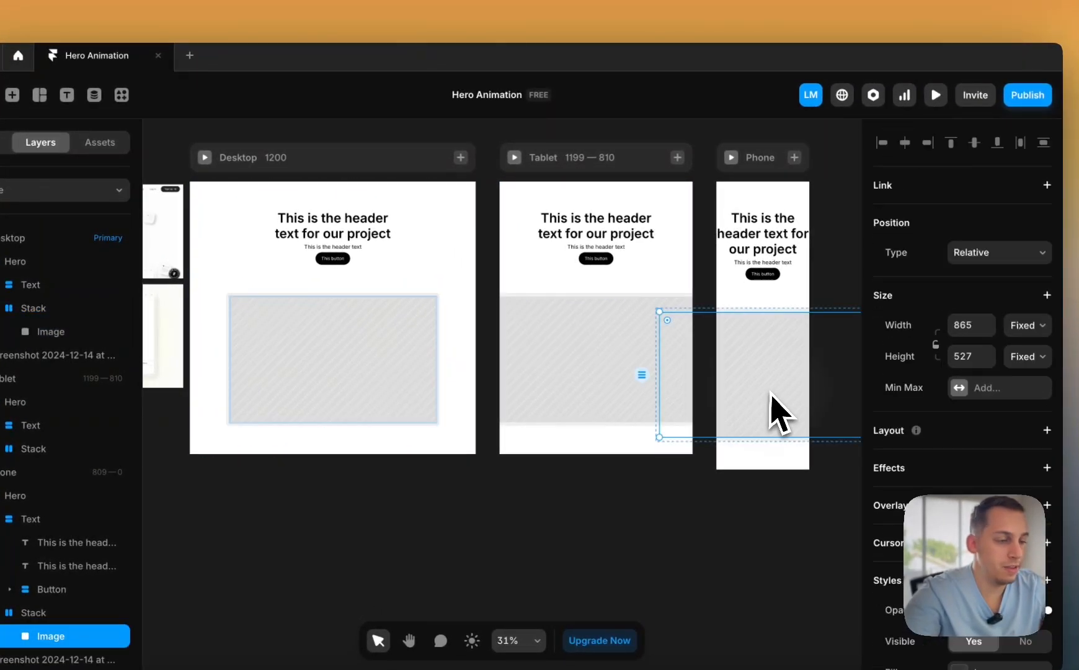
pyautogui.scroll(-2, 510, 348)
pyautogui.click(759, 273)
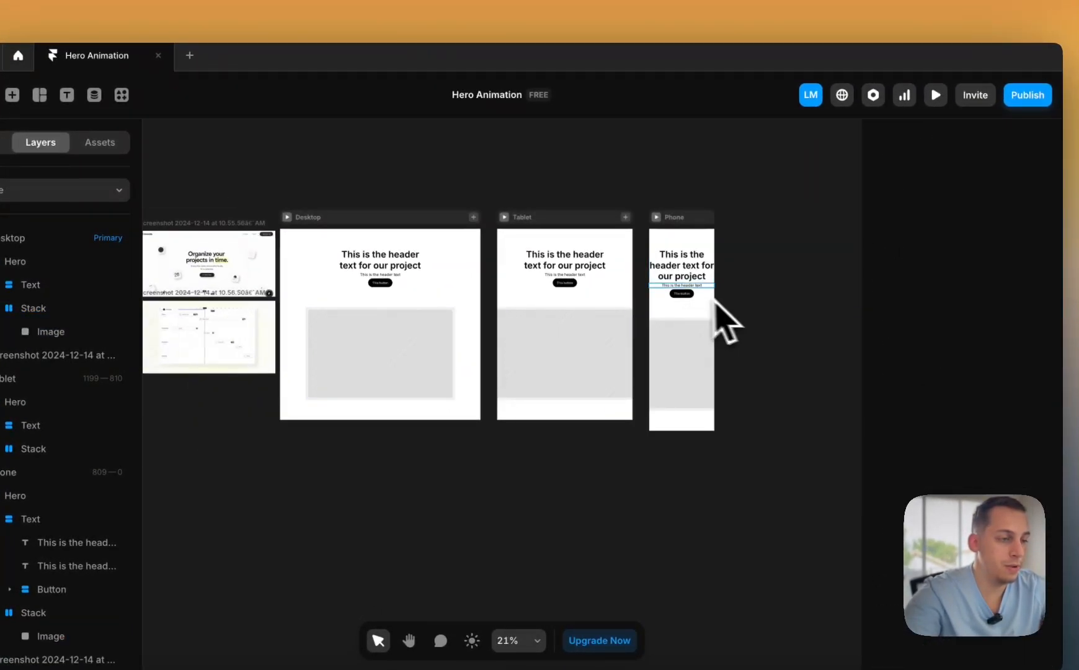
pyautogui.scroll(3, 683, 313)
pyautogui.hscroll(-8, 685, 320)
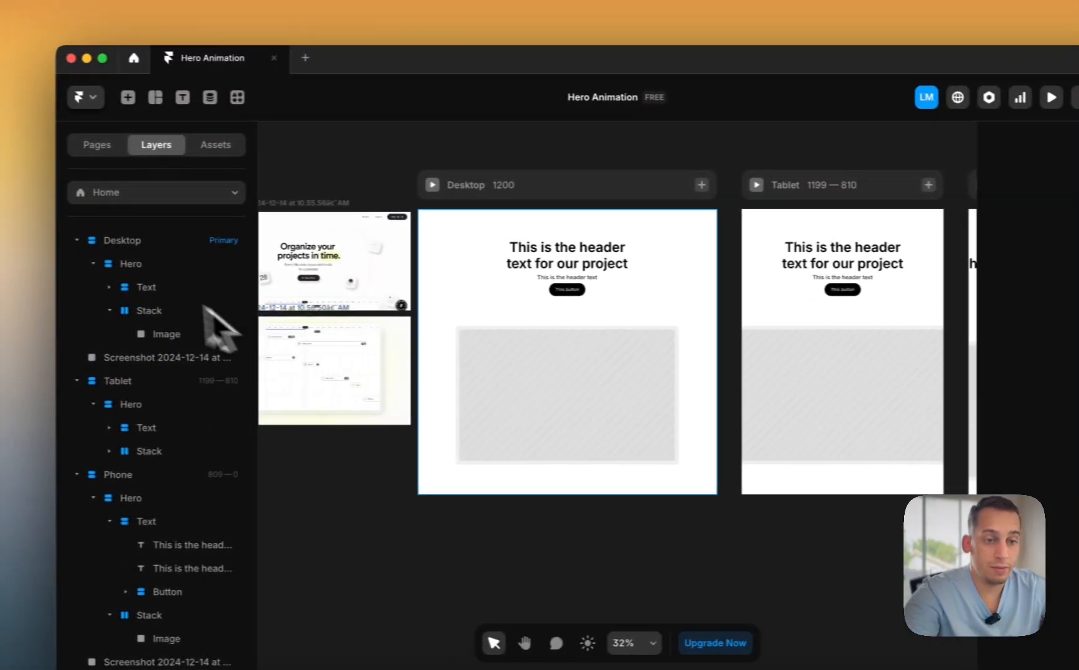
pyautogui.click(7, 308)
pyautogui.click(534, 200)
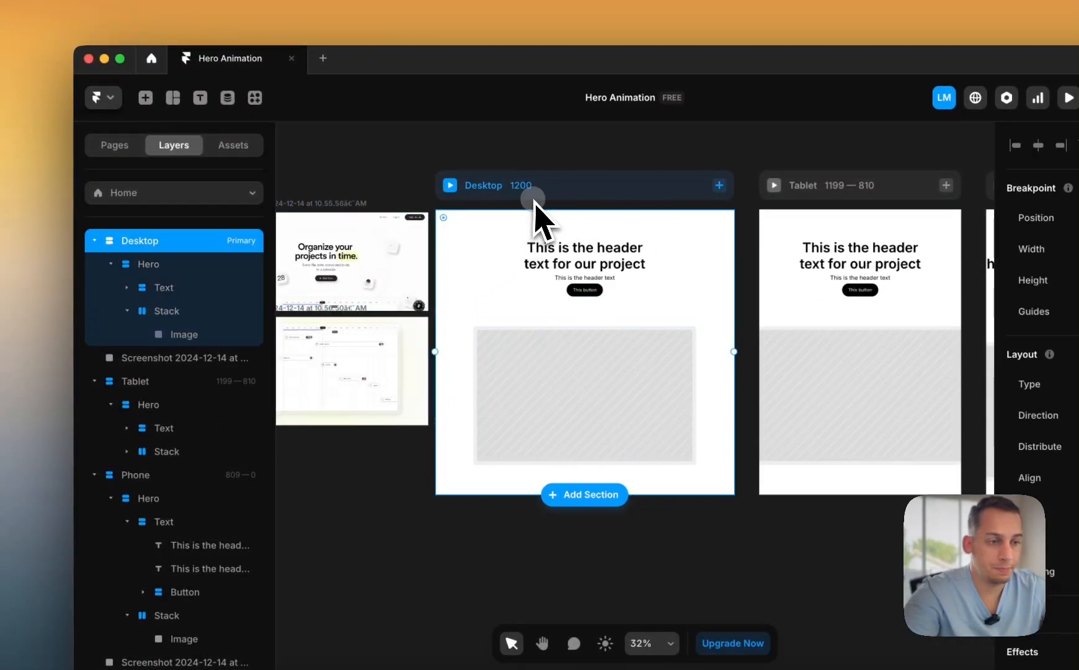
pyautogui.hscroll(-3, 529, 220)
pyautogui.scroll(5, 619, 229)
pyautogui.hscroll(1, 623, 232)
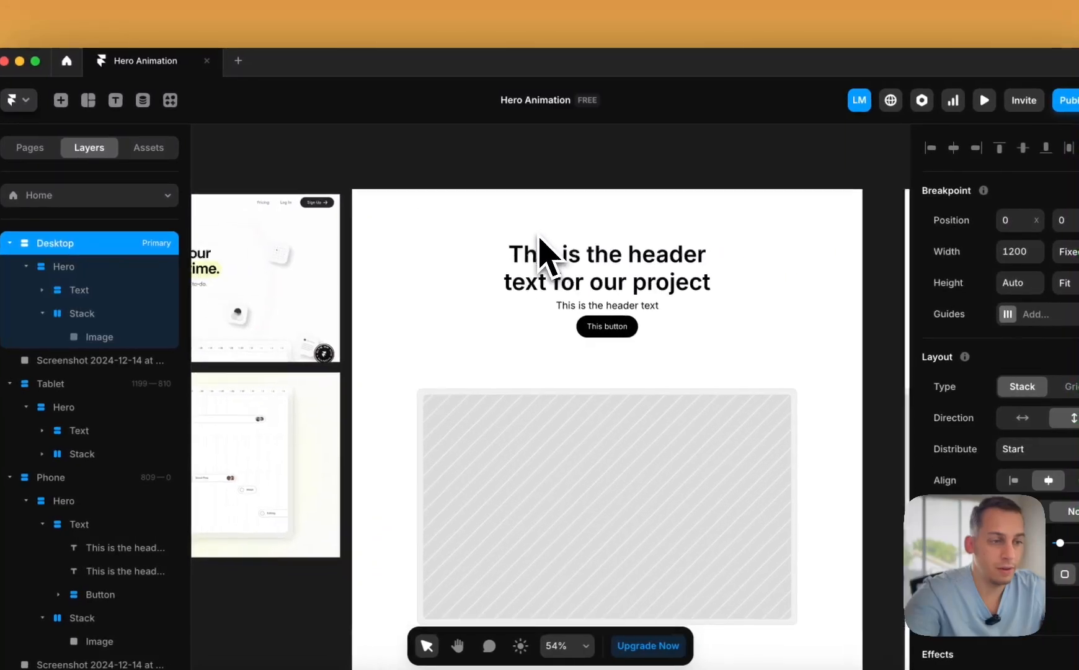
pyautogui.hscroll(-3, 620, 233)
pyautogui.hscroll(-3, 490, 320)
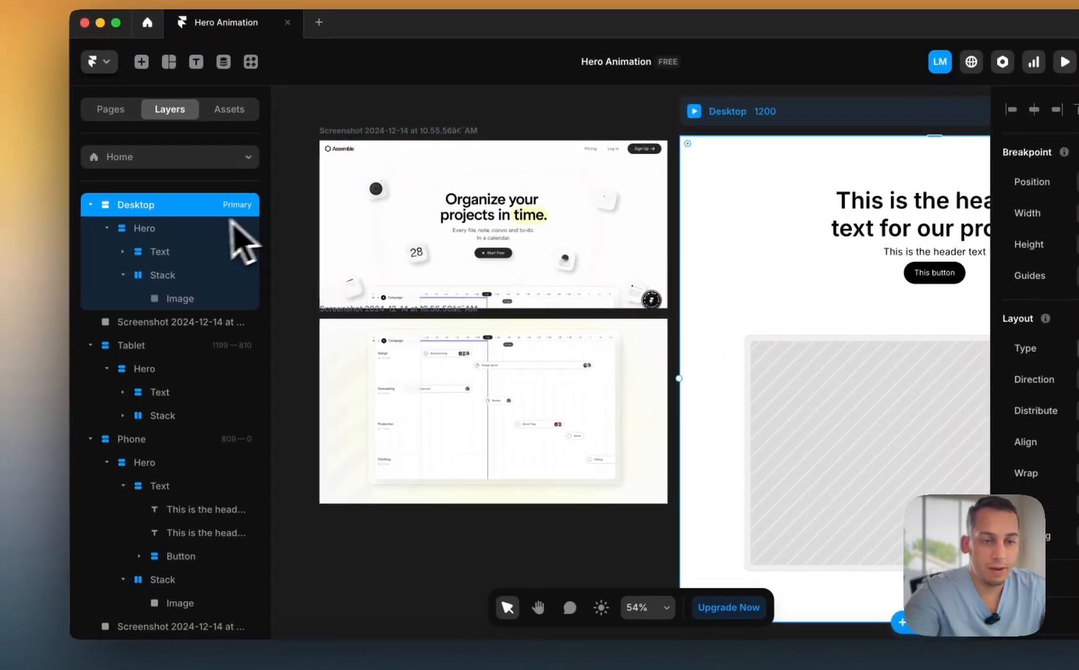
# - Rename the Desktop Hero's stack around the image as UI
pyautogui.click(154, 245)
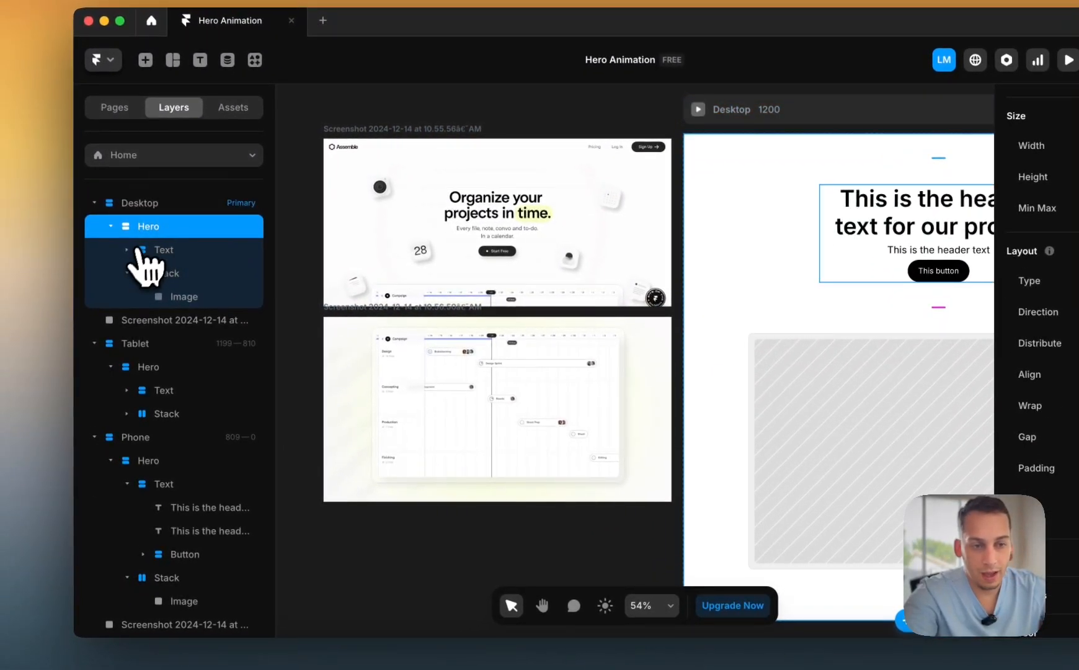
pyautogui.click(87, 291)
pyautogui.click(160, 251)
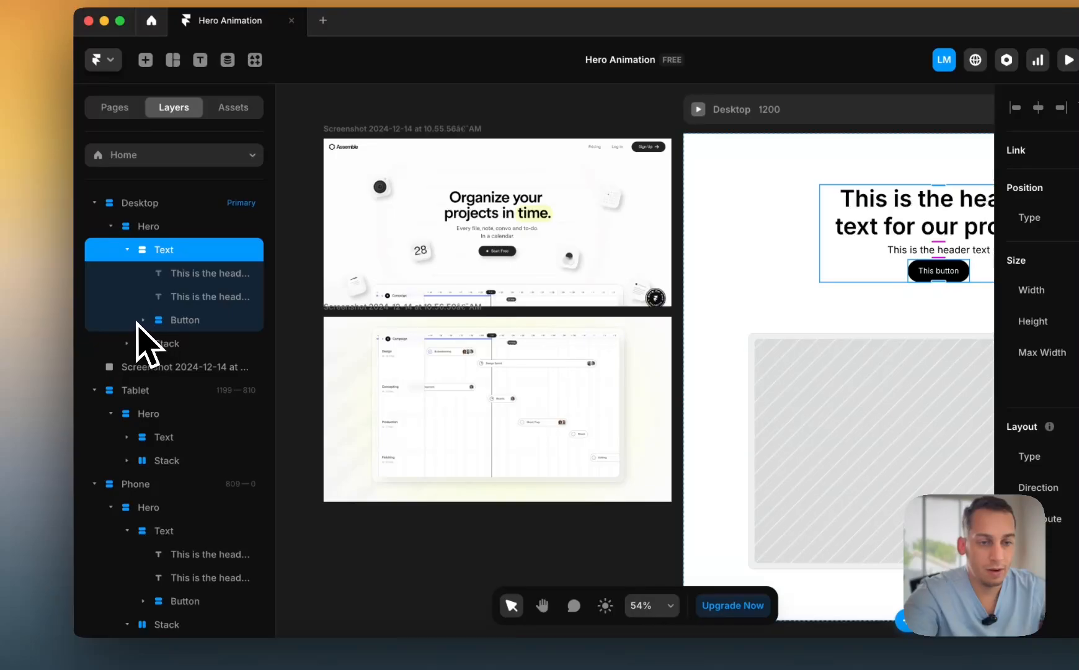
pyautogui.click(127, 250)
pyautogui.doubleClick(156, 281)
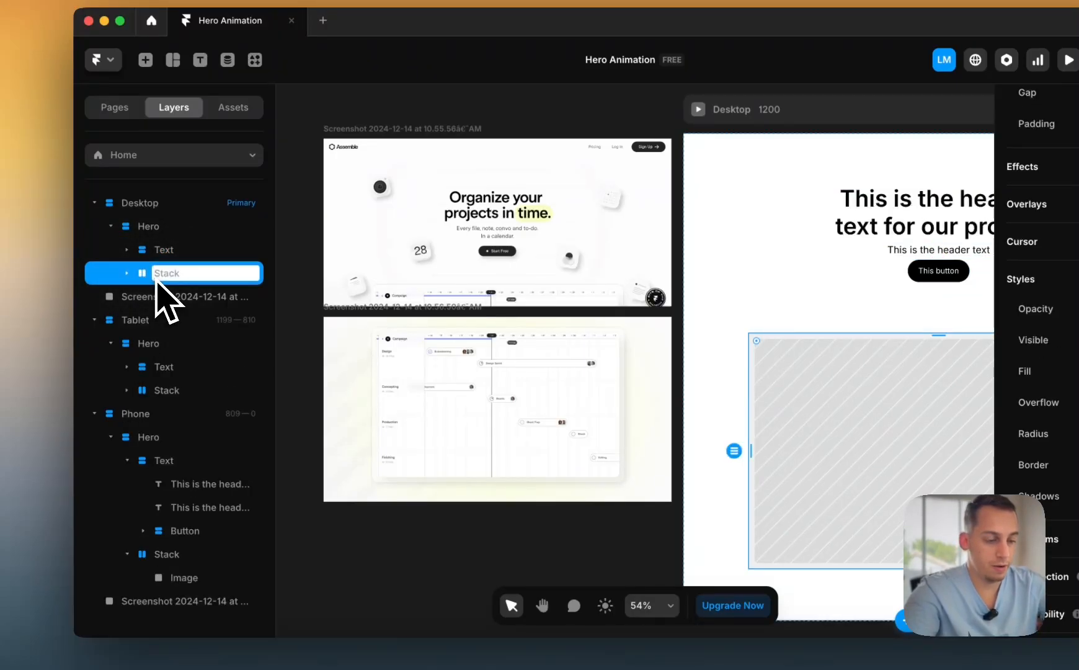
pyautogui.scroll(-5, 441, 414)
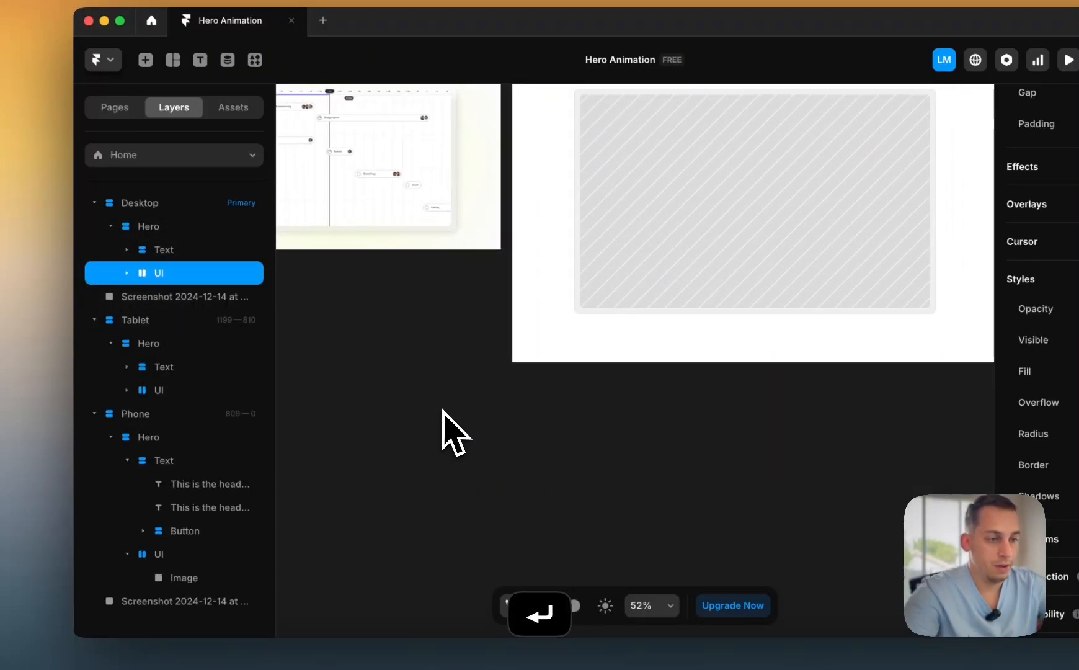
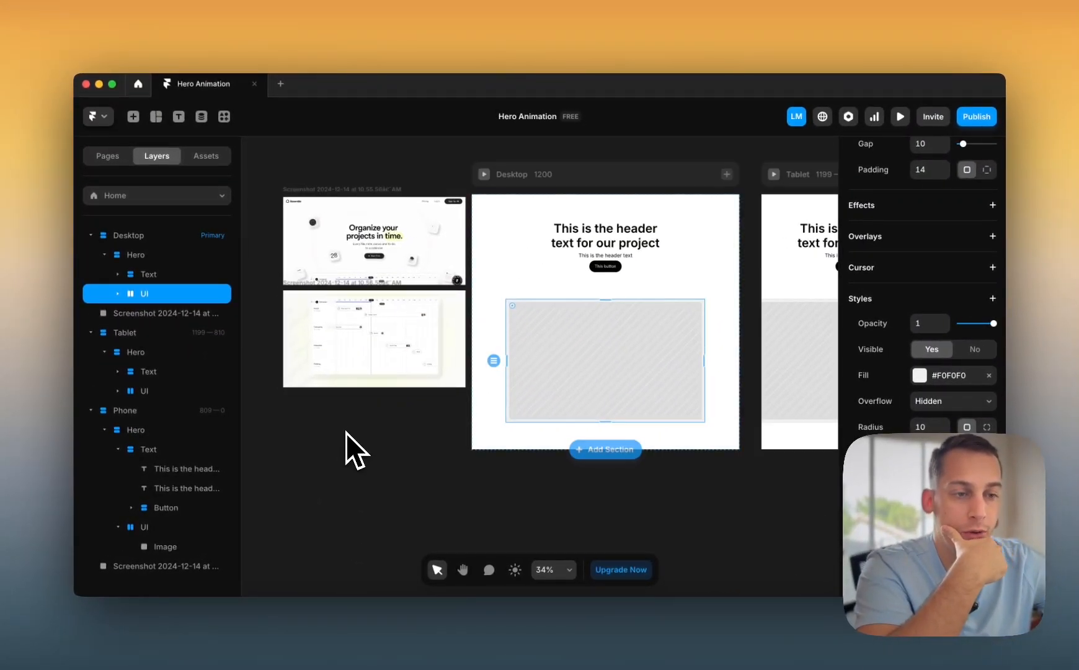
# - Examine the soft tinted background around the calendar interface in the lower reference screenshot
pyautogui.scroll(10, 318, 396)
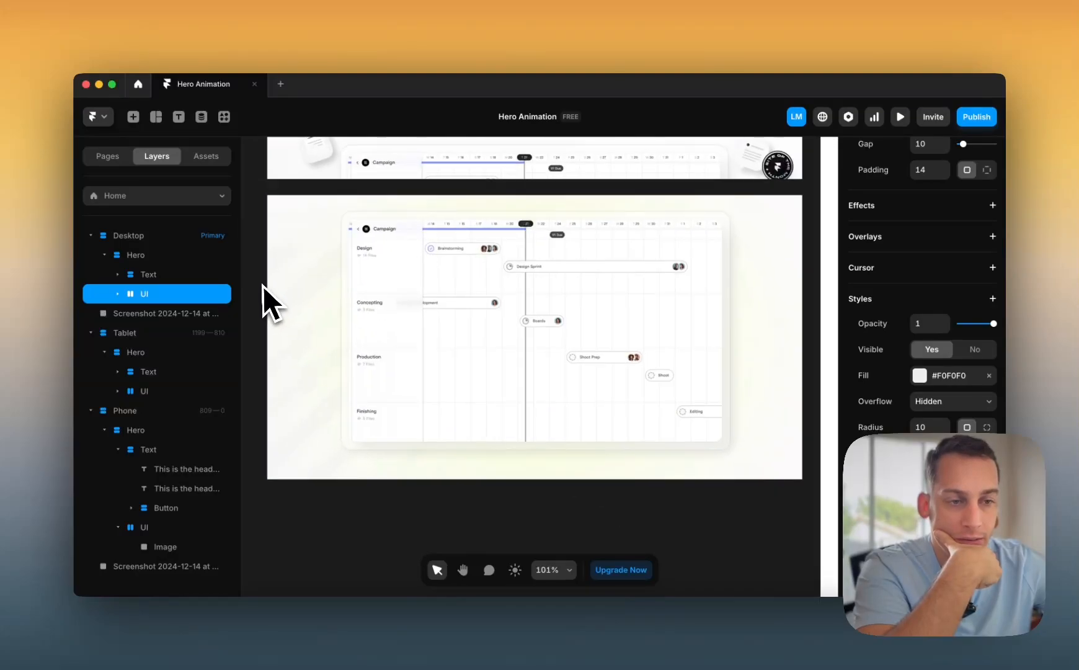
pyautogui.scroll(3, 291, 333)
pyautogui.scroll(-4, 291, 334)
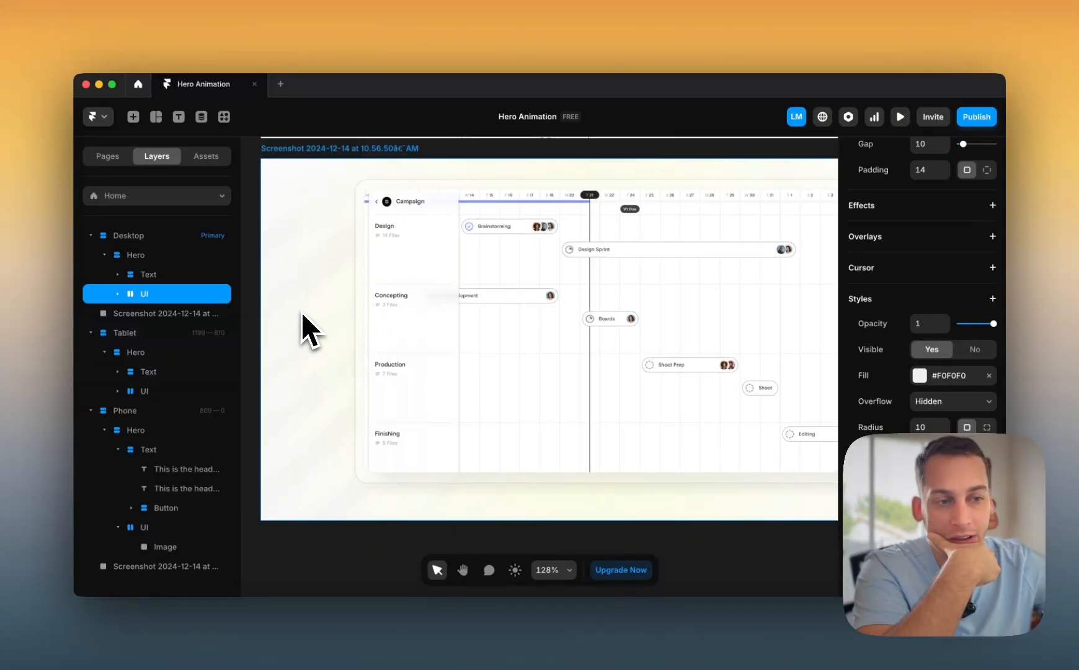
pyautogui.scroll(-5, 327, 450)
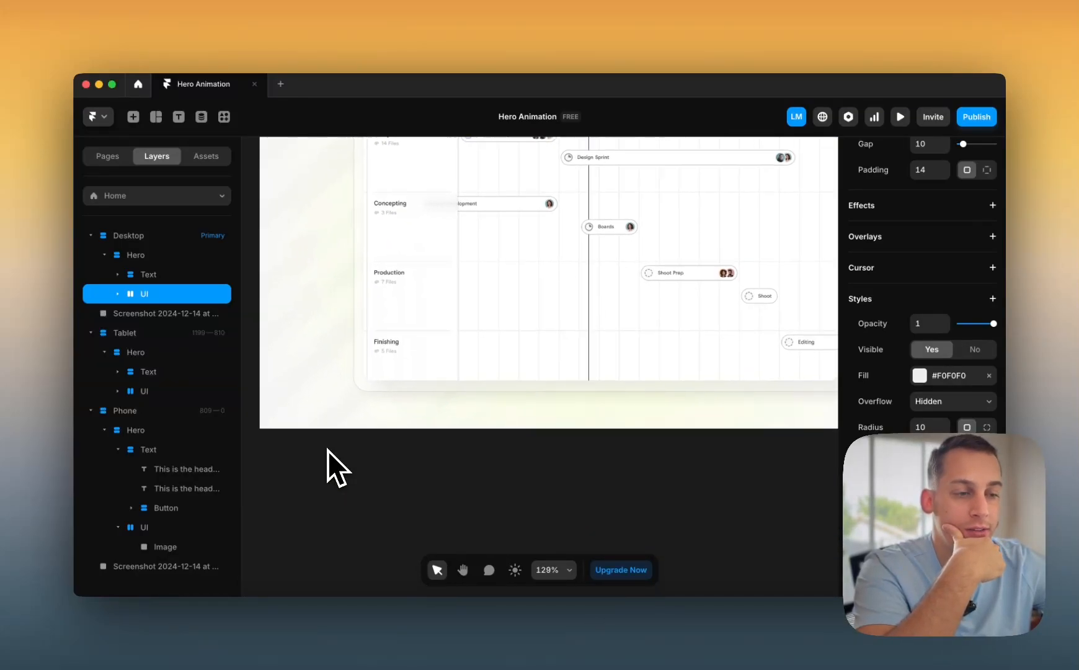
pyautogui.scroll(-4, 398, 445)
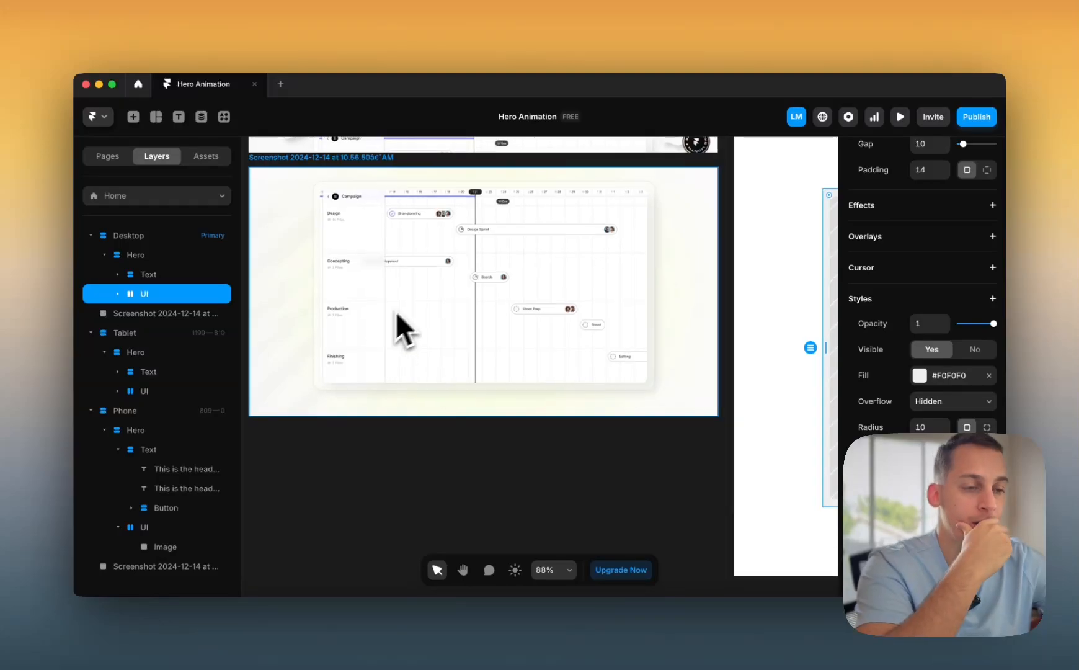
pyautogui.hscroll(4, 412, 304)
pyautogui.scroll(-4, 413, 303)
pyautogui.hscroll(-3, 413, 303)
pyautogui.scroll(-2, 413, 304)
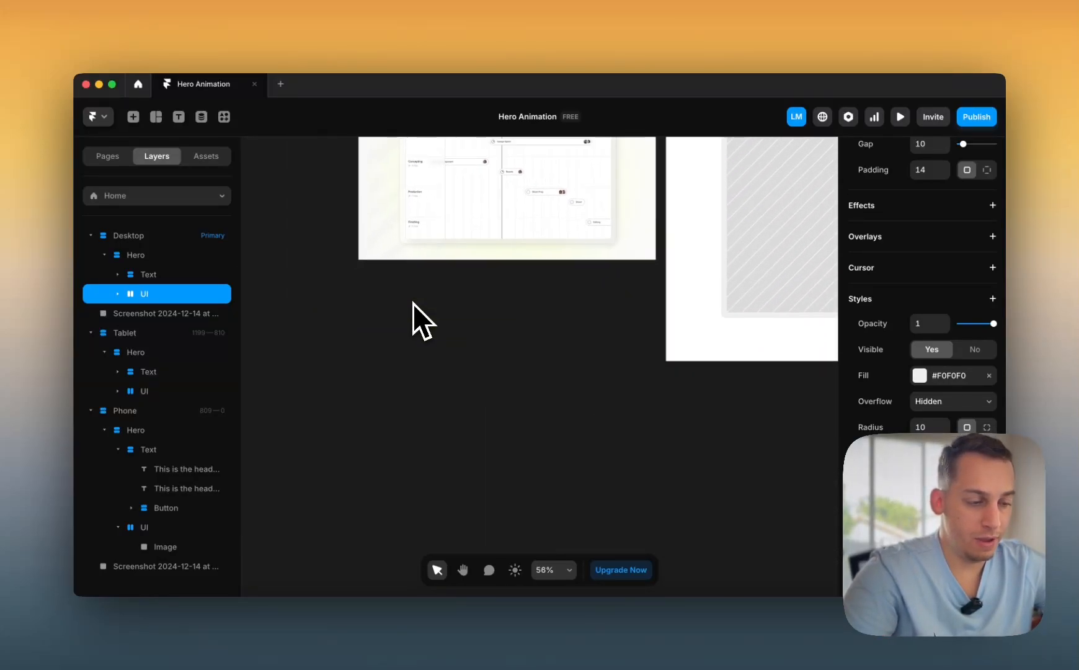
# - Try to draw an oval on the empty canvas below the reference screenshots
pyautogui.scroll(-3, 412, 303)
pyautogui.press('o')
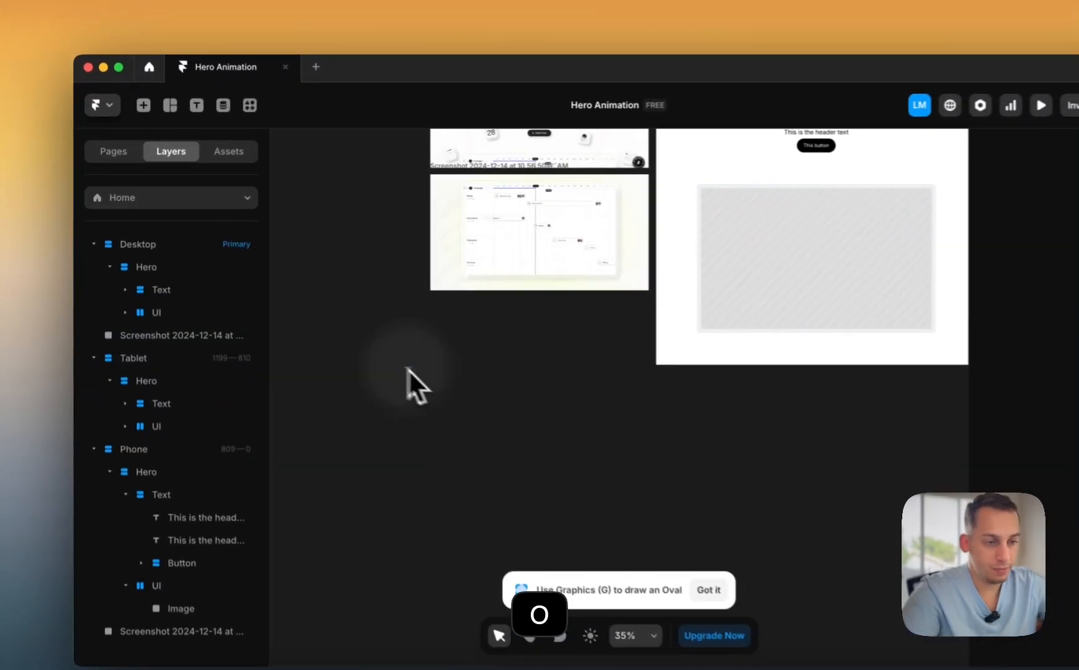
pyautogui.moveTo(408, 369); pyautogui.dragTo(475, 426)
# - Draw a square frame about 381 px wide below the reference screenshots and round it into a circle with radius 230
pyautogui.click(173, 108)
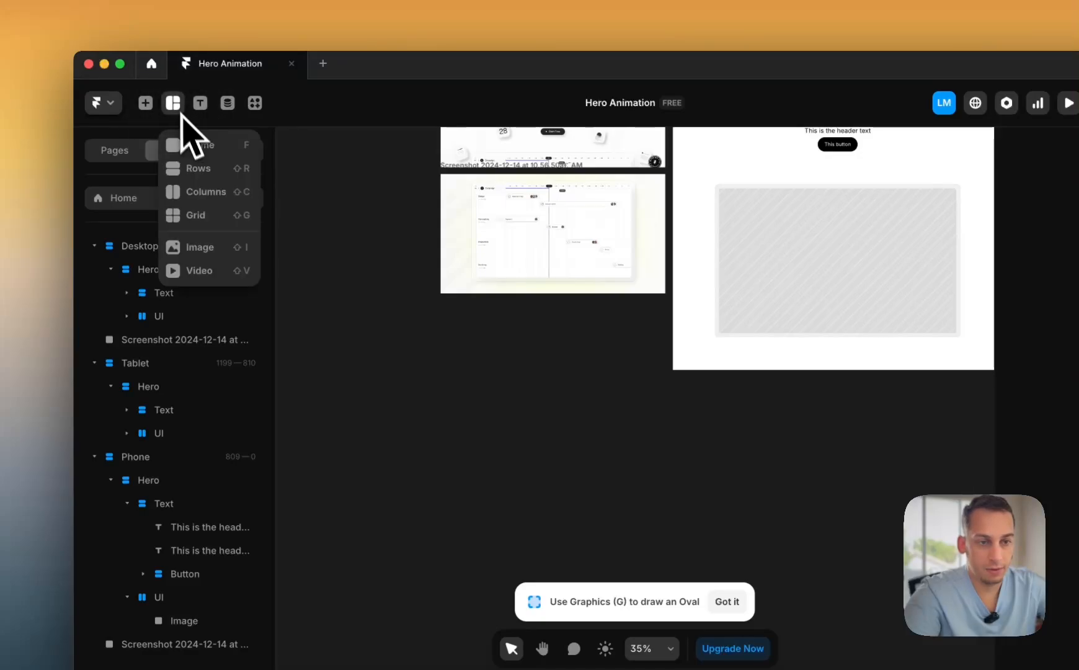
pyautogui.click(206, 154)
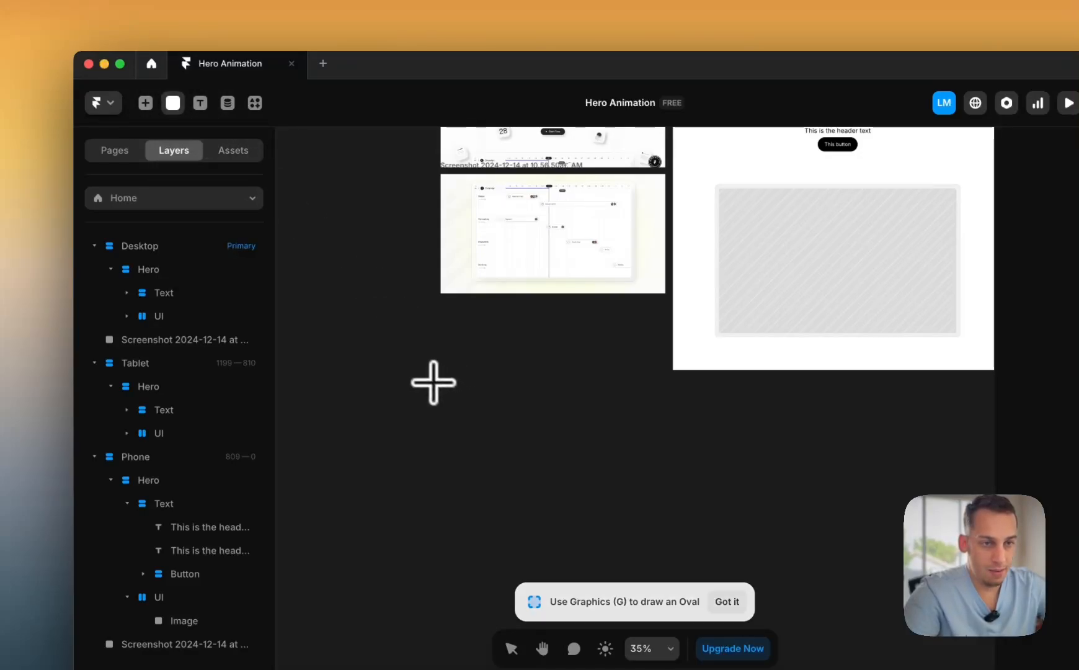
pyautogui.moveTo(483, 428); pyautogui.dragTo(530, 475)
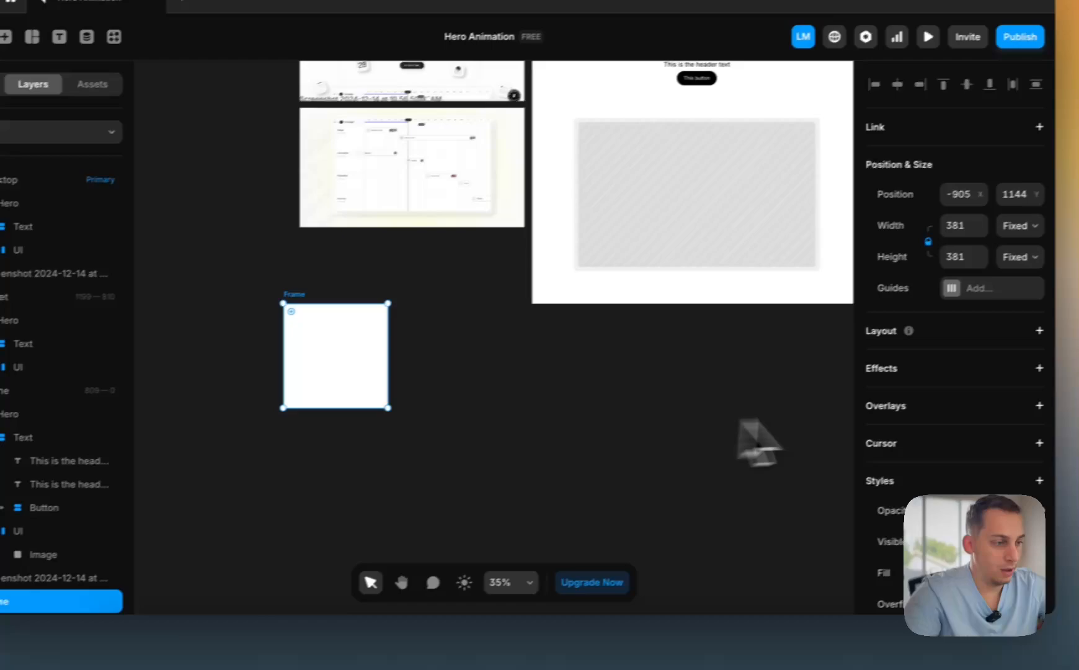
pyautogui.scroll(-5, 916, 424)
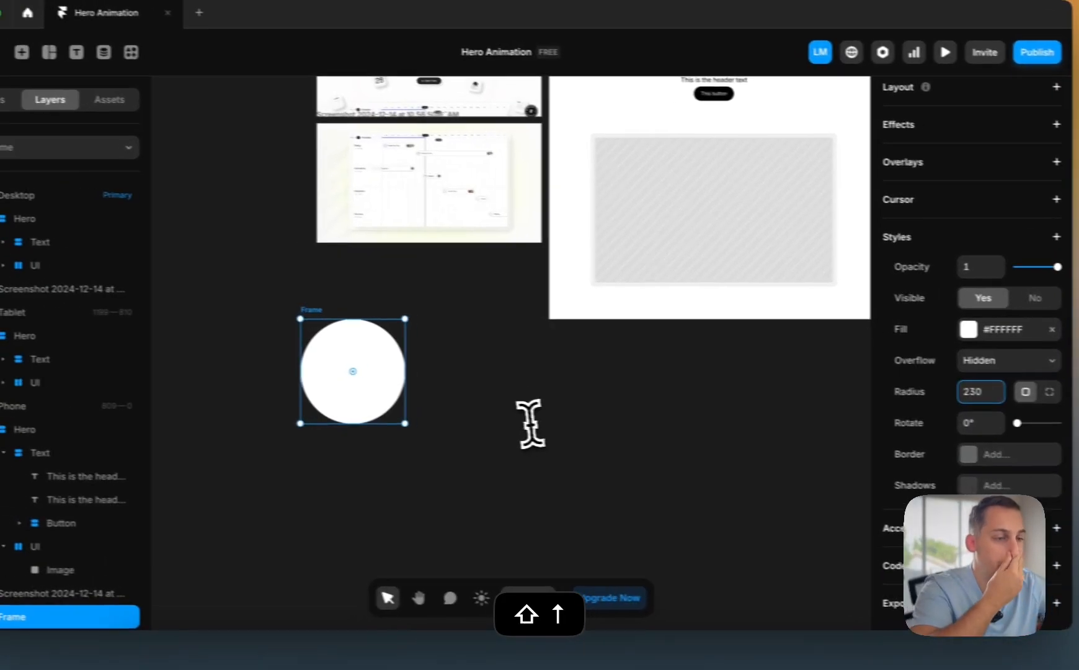
pyautogui.click(253, 307)
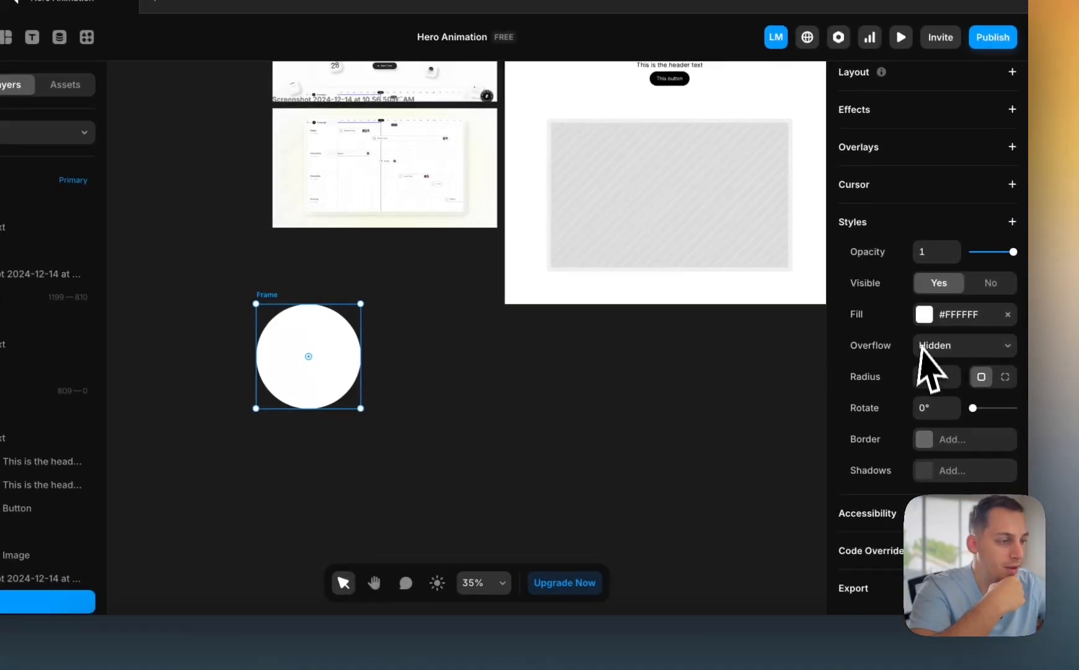
# - Fill the circle with the lime green #BFFF1F
pyautogui.click(925, 315)
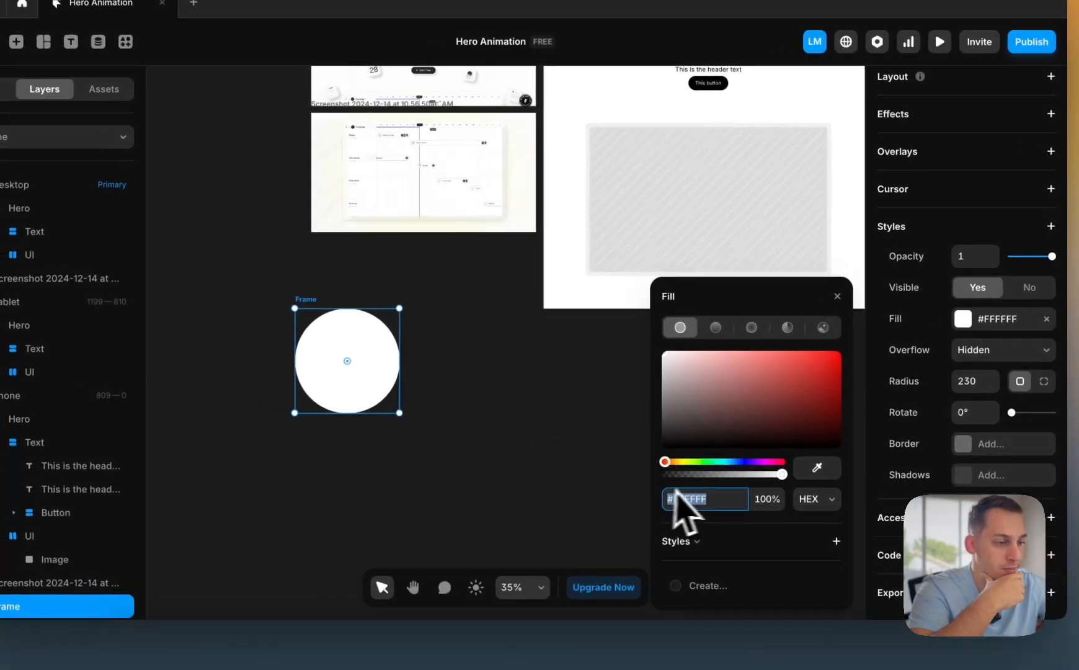
pyautogui.moveTo(707, 463); pyautogui.dragTo(693, 462)
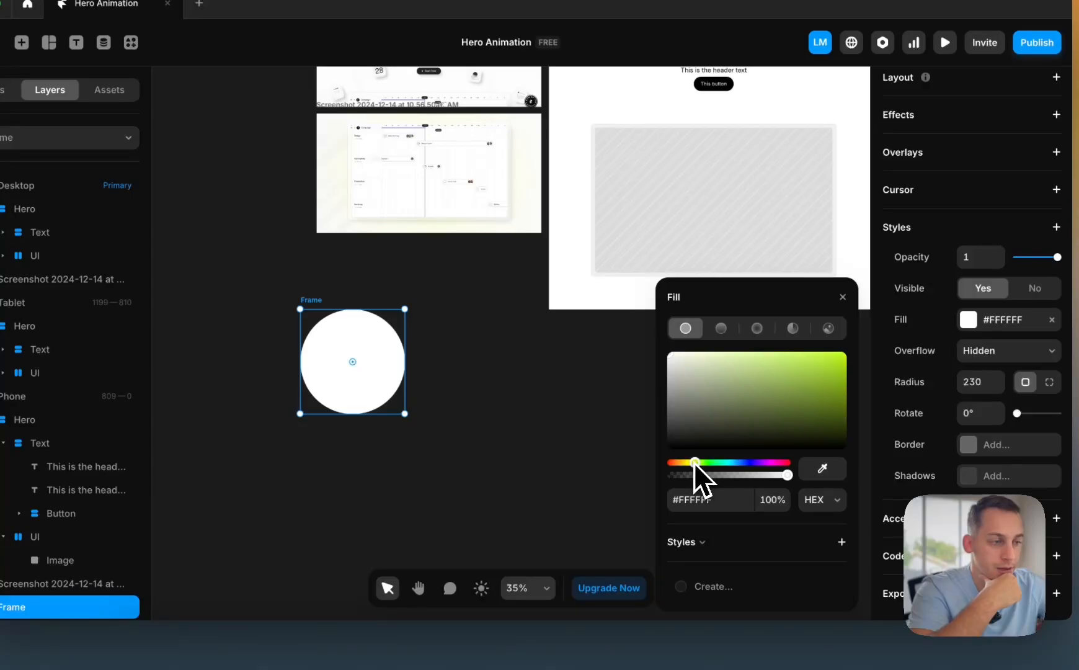
pyautogui.moveTo(803, 397); pyautogui.dragTo(826, 352)
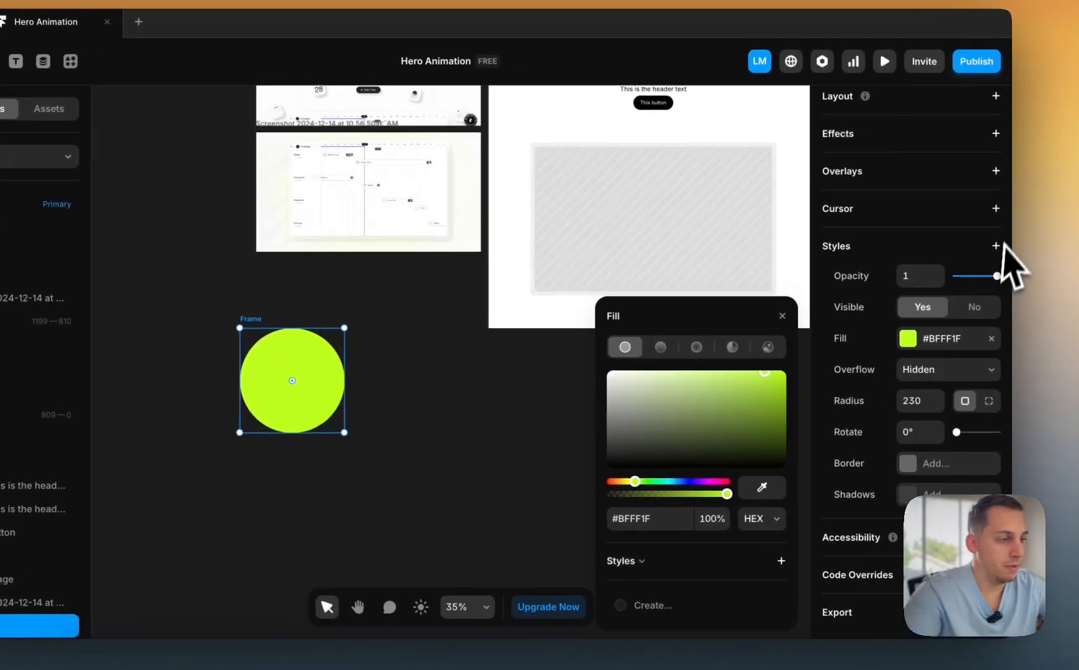
# - Add a Blur filter to the lime circle and raise its strength until the shape is a soft glow
pyautogui.click(1059, 229)
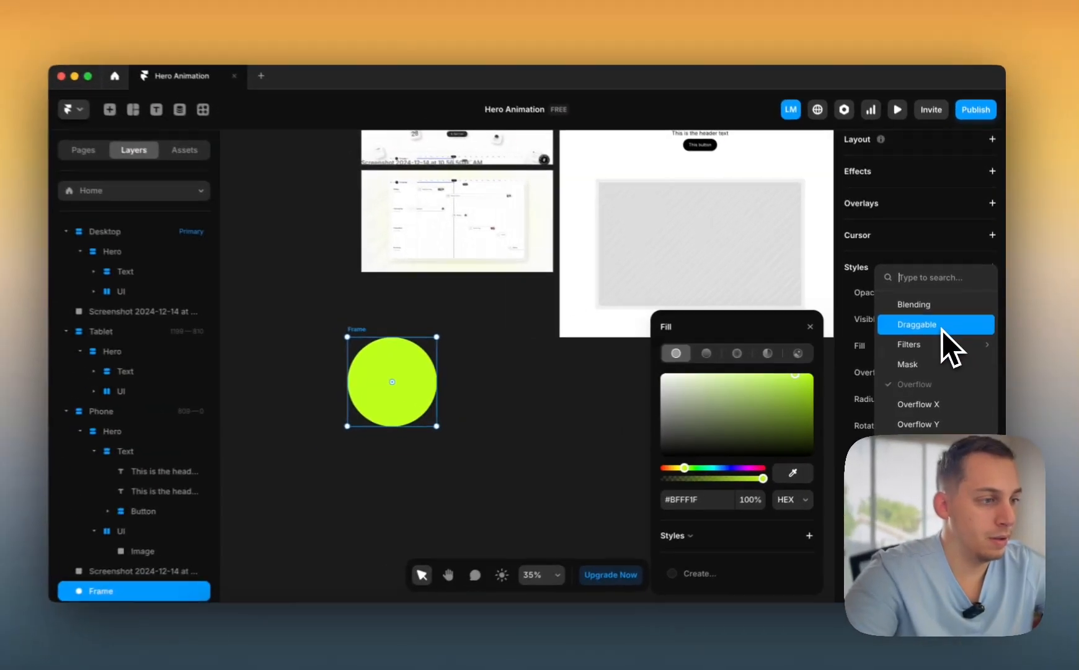
pyautogui.moveTo(914, 337)
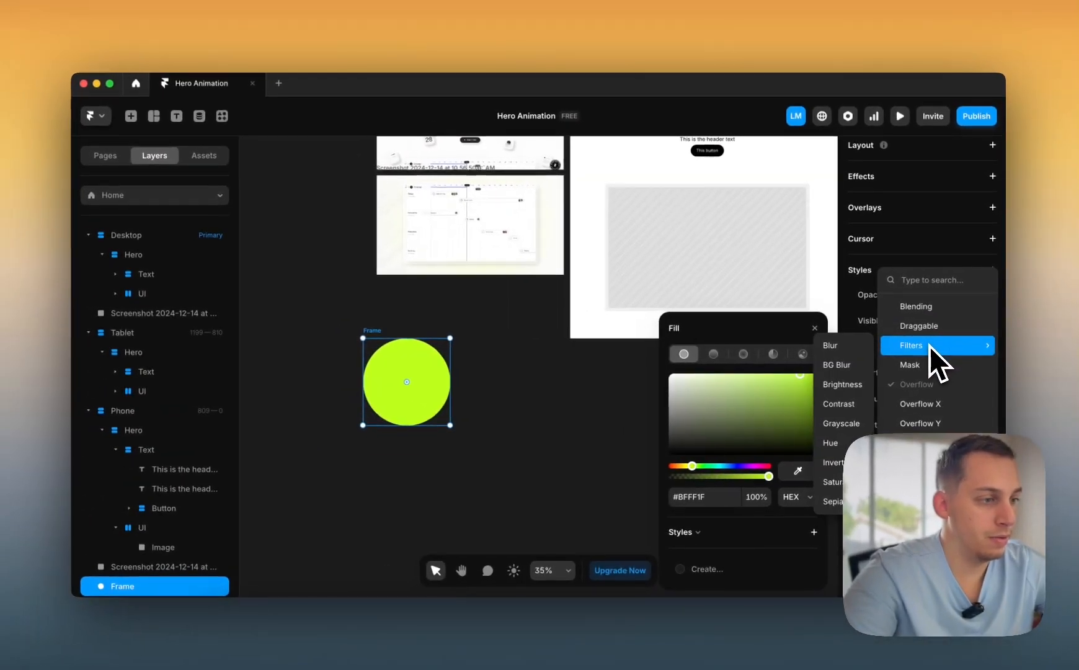
pyautogui.click(842, 351)
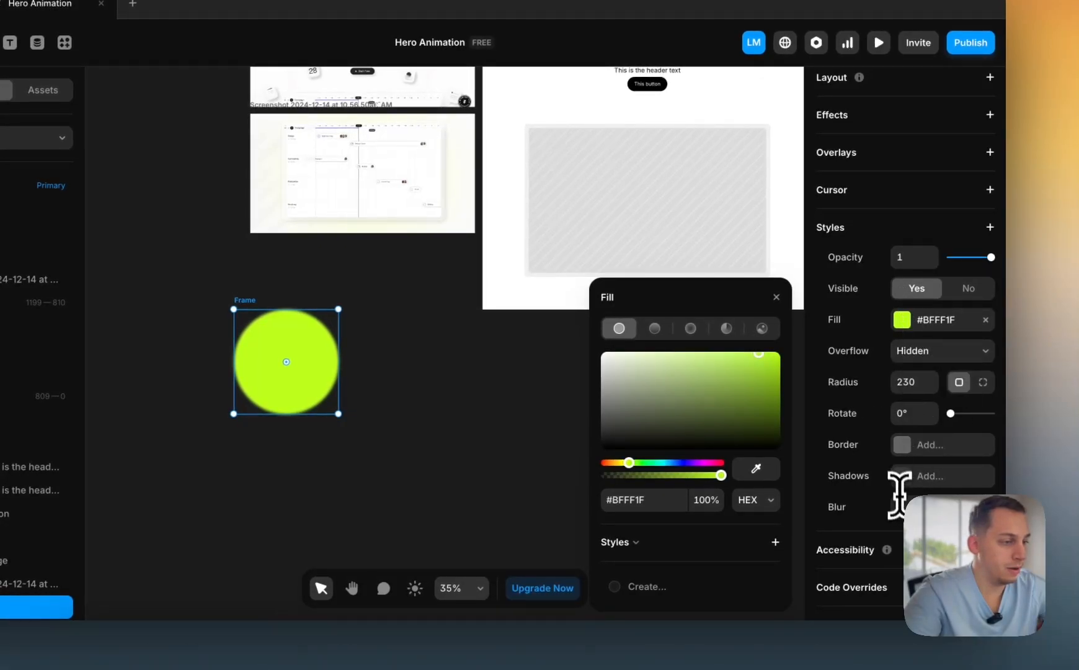
pyautogui.hotkey('shift', 'Up')
pyautogui.hotkey('shift', 'Up')
pyautogui.hotkey('shift', 'Up')
pyautogui.hotkey('shift', 'Up')
pyautogui.hotkey('shift', 'Up')
pyautogui.hotkey('shift', 'Up')
pyautogui.hotkey('shift', 'Up')
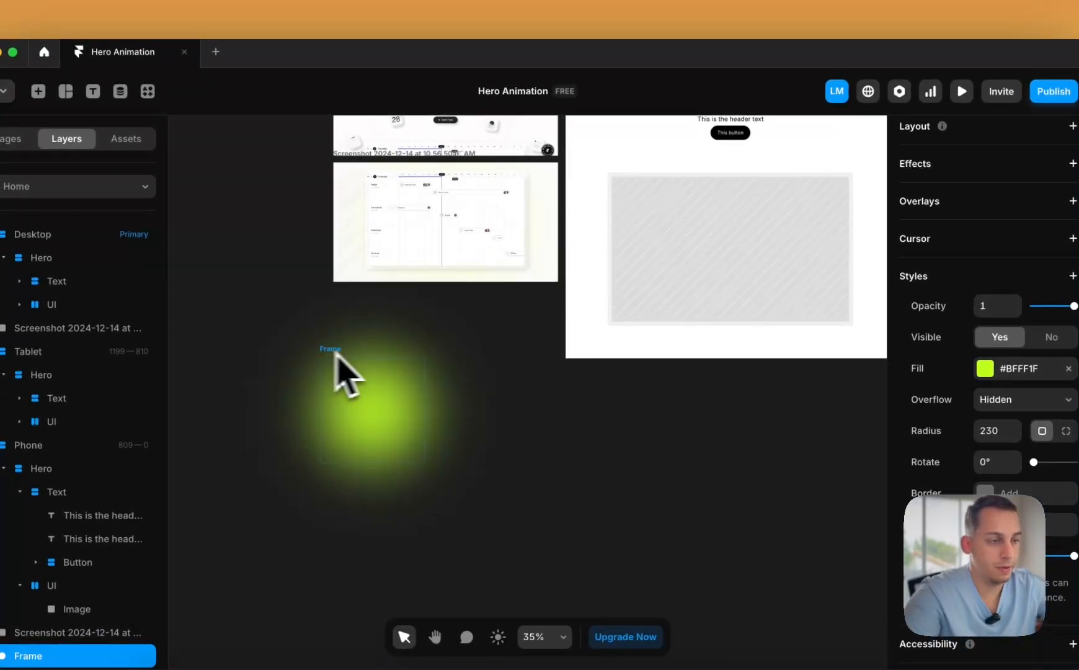
# - Place the glow over the lower part of Desktop's placeholder image and resize it to about 471 px wide
pyautogui.moveTo(265, 325); pyautogui.dragTo(599, 211)
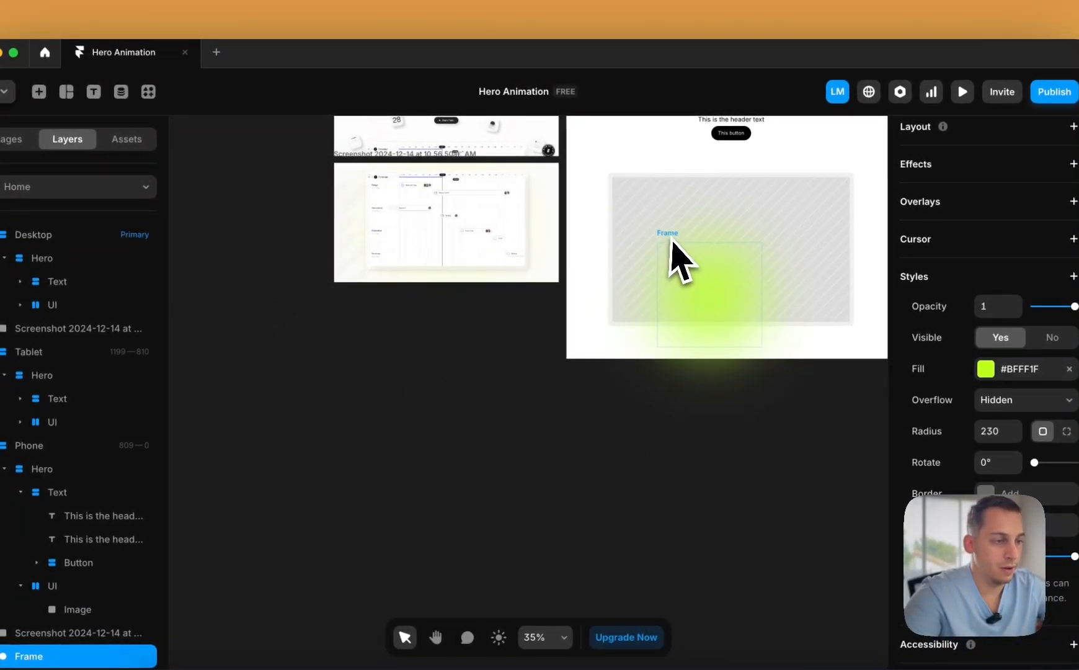
pyautogui.moveTo(670, 240); pyautogui.dragTo(699, 231)
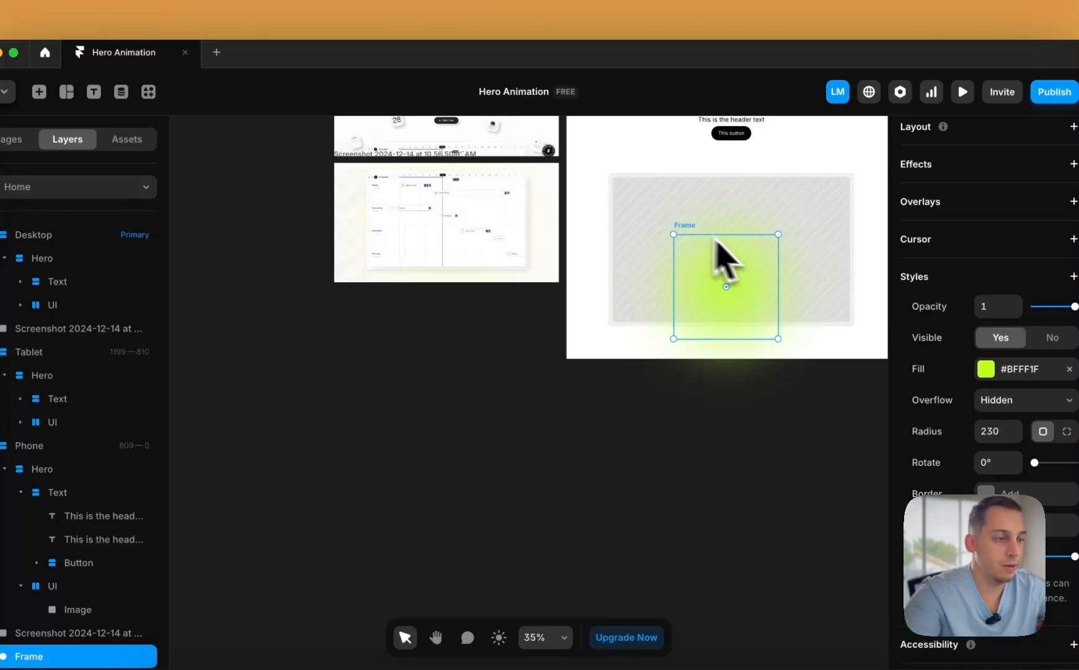
pyautogui.moveTo(778, 239); pyautogui.dragTo(818, 228)
pyautogui.moveTo(731, 277); pyautogui.dragTo(775, 277)
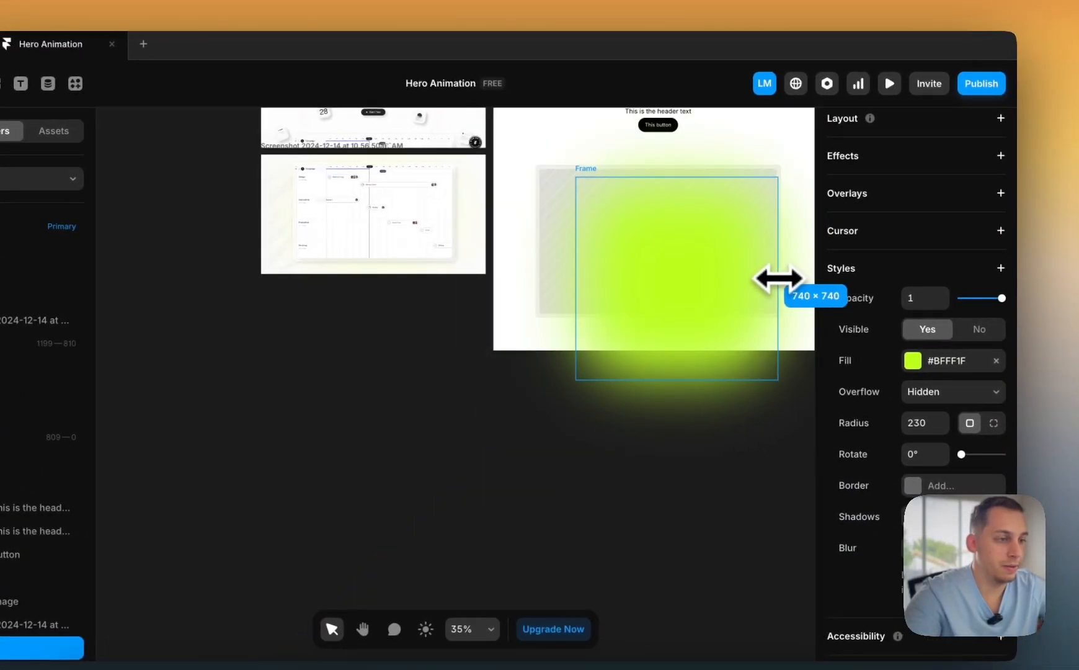
pyautogui.moveTo(660, 181); pyautogui.dragTo(657, 256)
# - Unlock the glow's proportions, flatten it to about 471 × 267, and move it to the empty canvas below the reference screenshots
pyautogui.scroll(5, 944, 261)
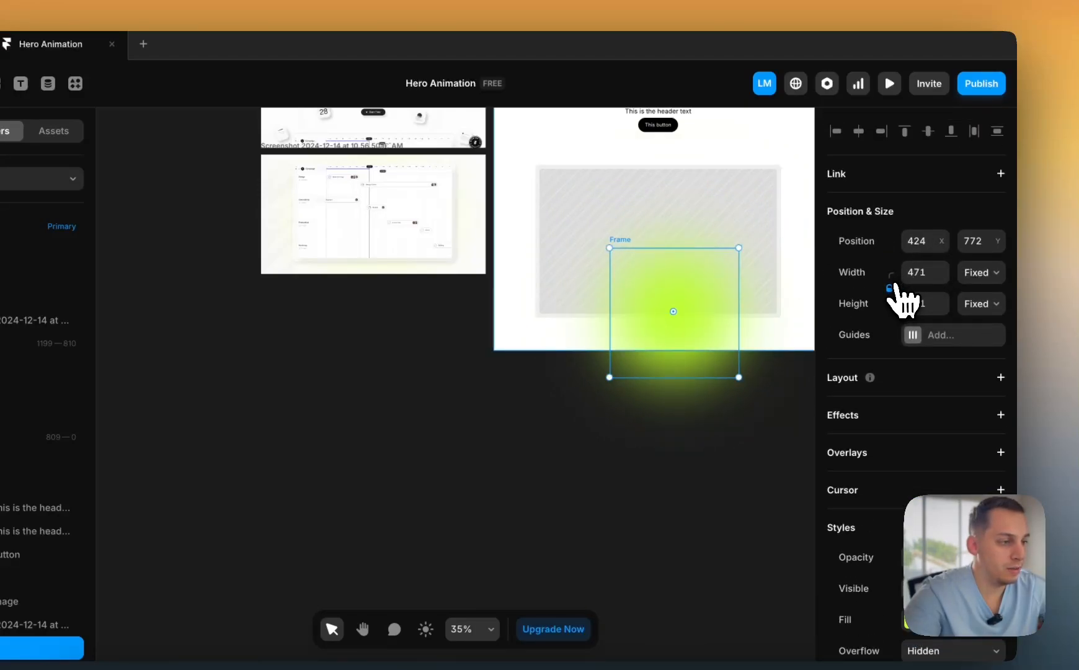
pyautogui.click(890, 287)
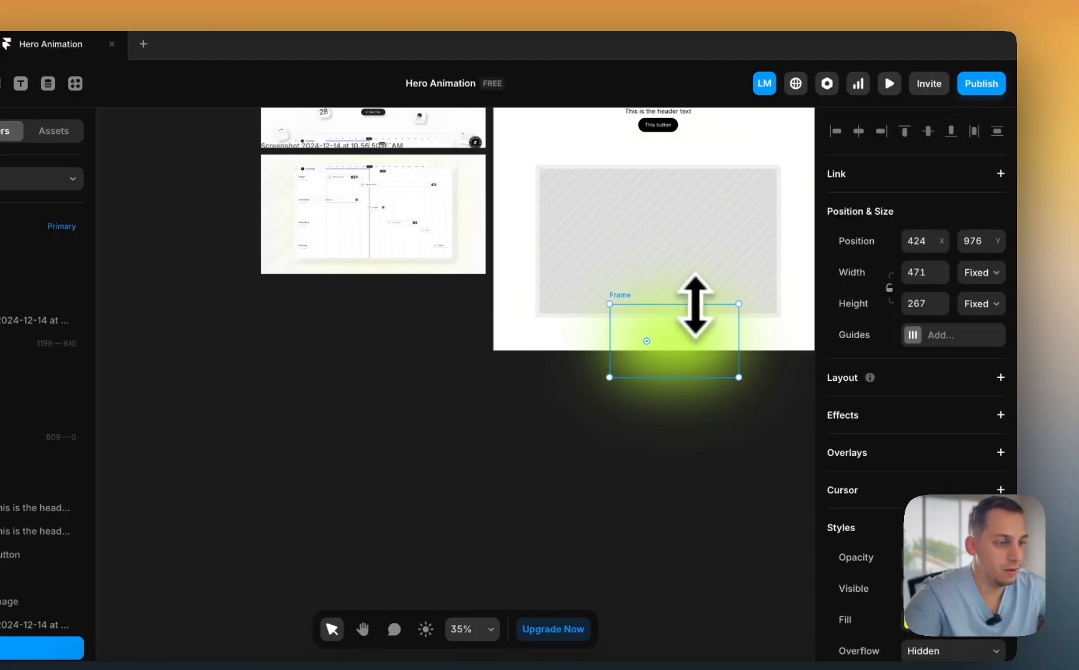
pyautogui.moveTo(669, 338); pyautogui.dragTo(371, 384)
pyautogui.click(720, 450)
pyautogui.click(430, 376)
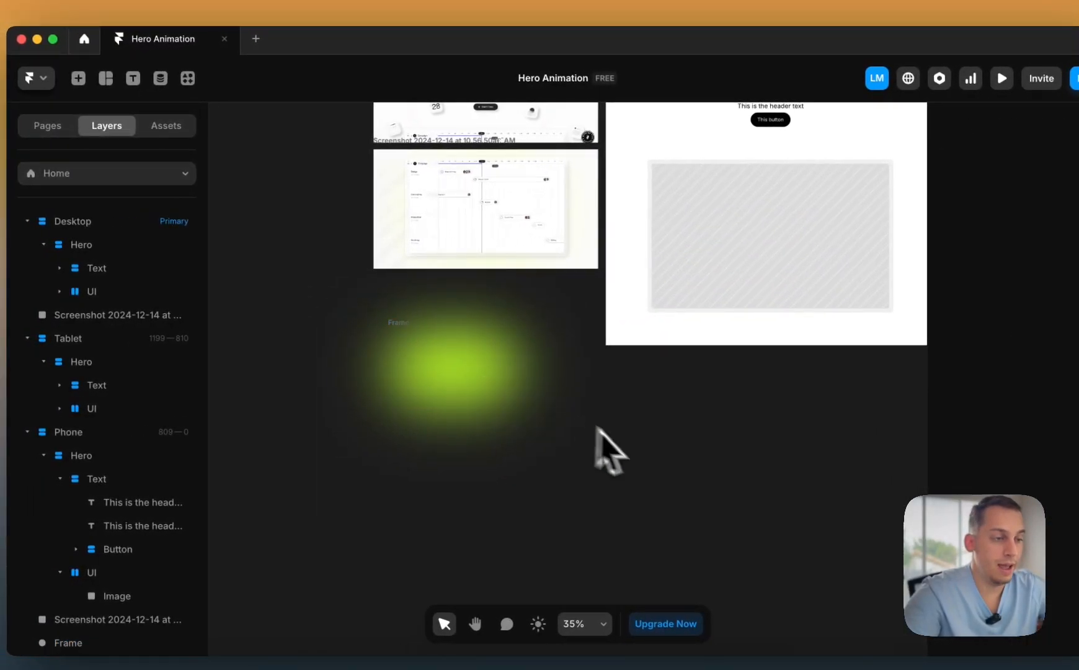
pyautogui.click(391, 404)
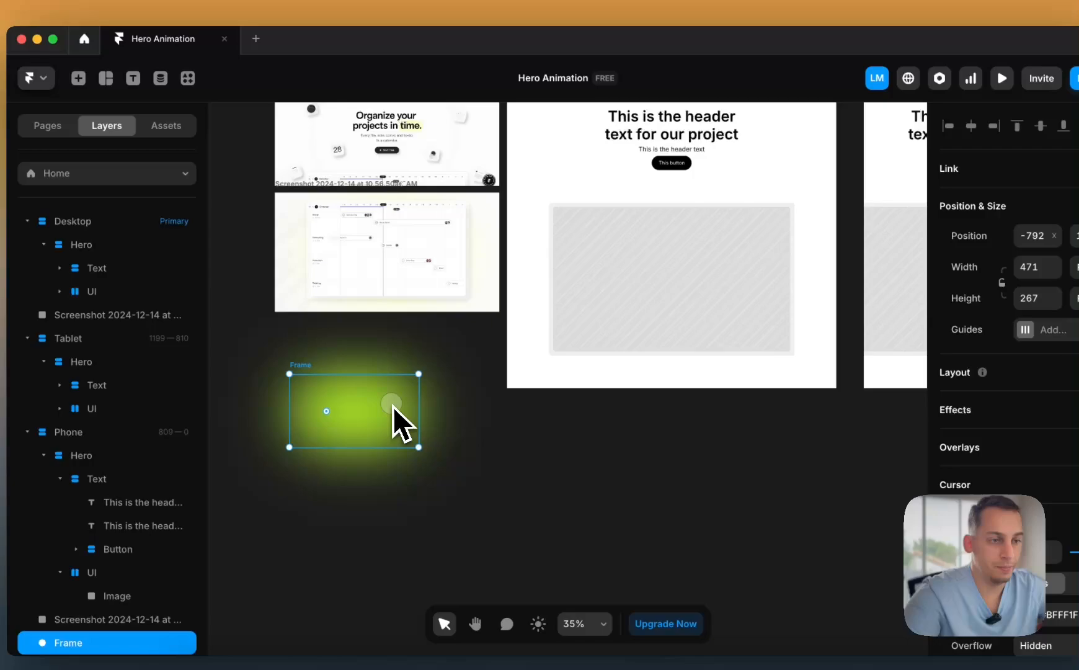
pyautogui.click(446, 406)
# - Examine the small floating icon tiles around the headline in the upper reference screenshot
pyautogui.scroll(3, 487, 378)
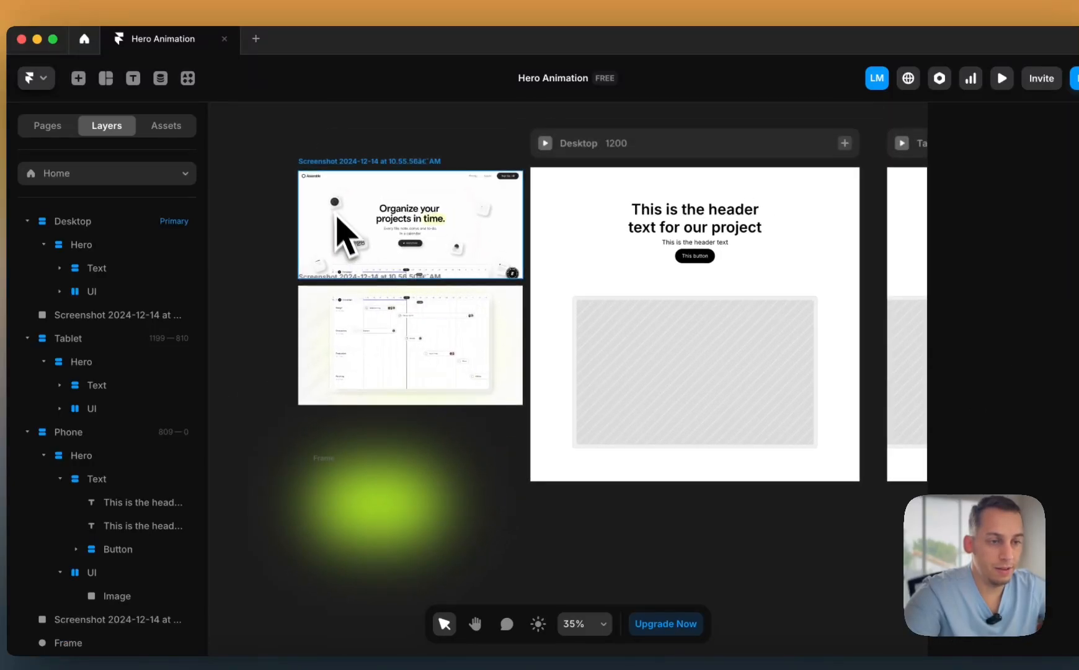
pyautogui.scroll(5, 337, 217)
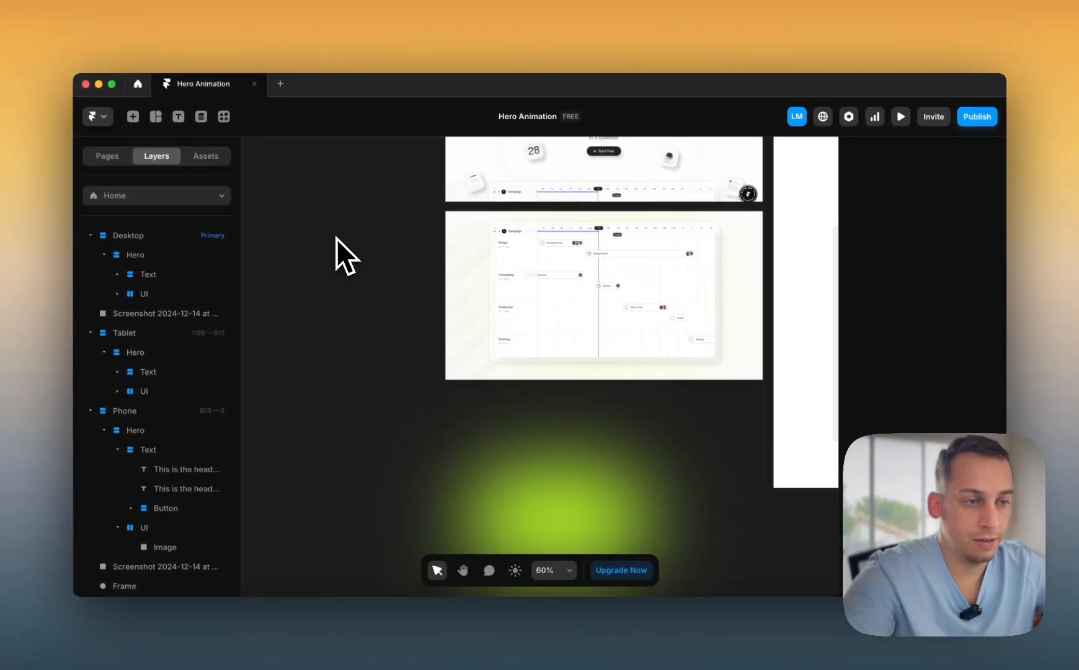
pyautogui.scroll(-5, 336, 238)
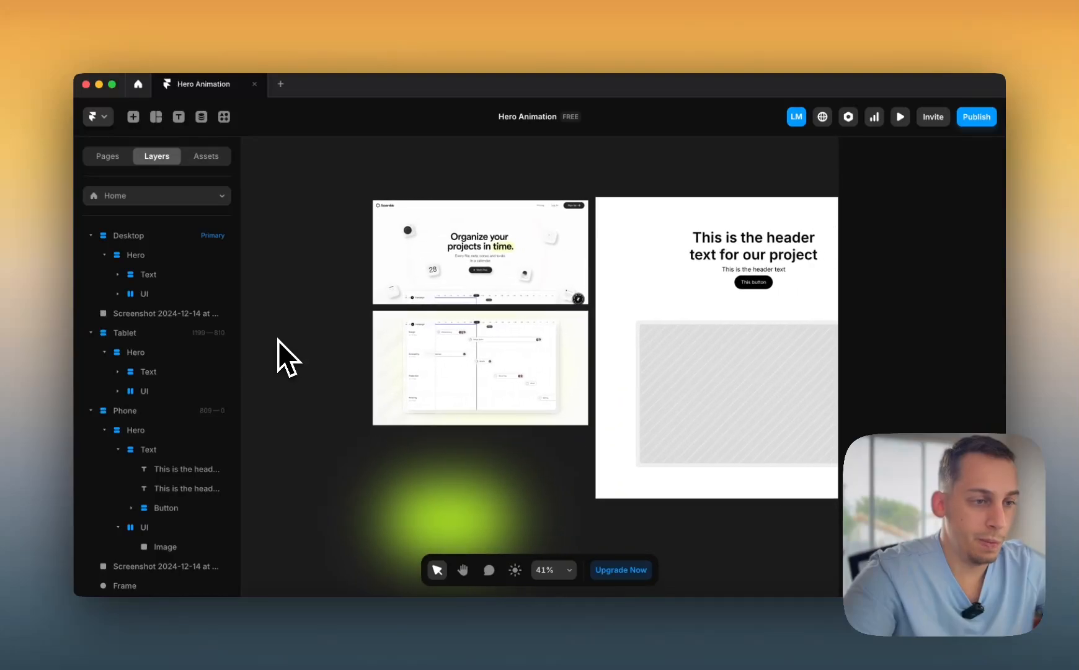
pyautogui.scroll(8, 419, 271)
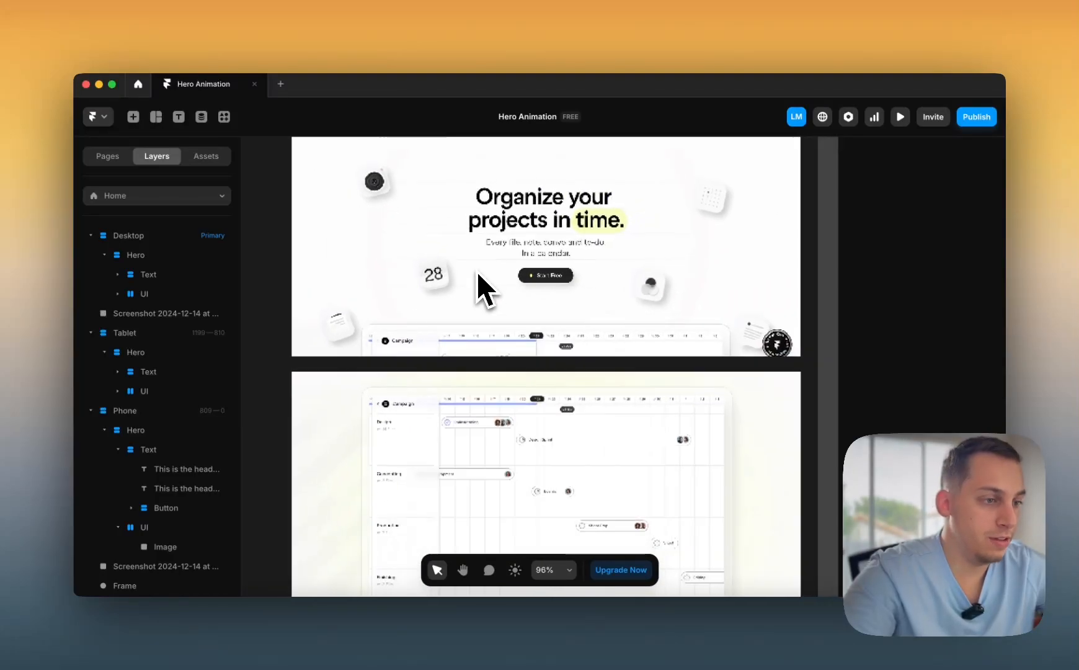
pyautogui.scroll(5, 699, 256)
pyautogui.scroll(1, 700, 256)
pyautogui.hscroll(1, 700, 256)
pyautogui.scroll(-4, 700, 257)
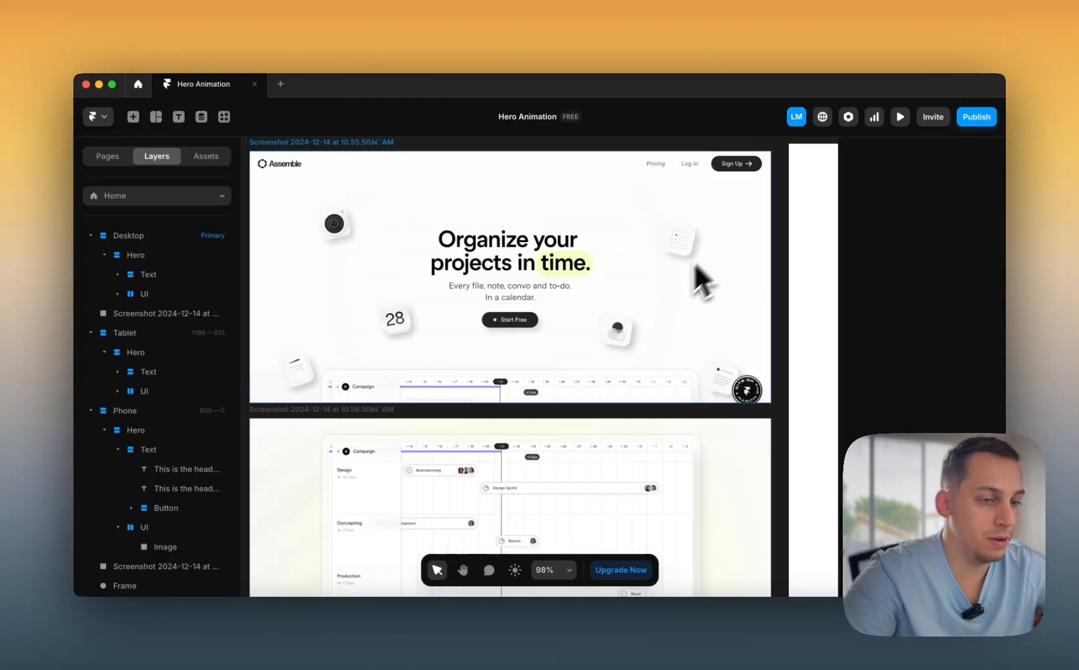
pyautogui.hscroll(-4, 695, 263)
pyautogui.hscroll(-3, 431, 360)
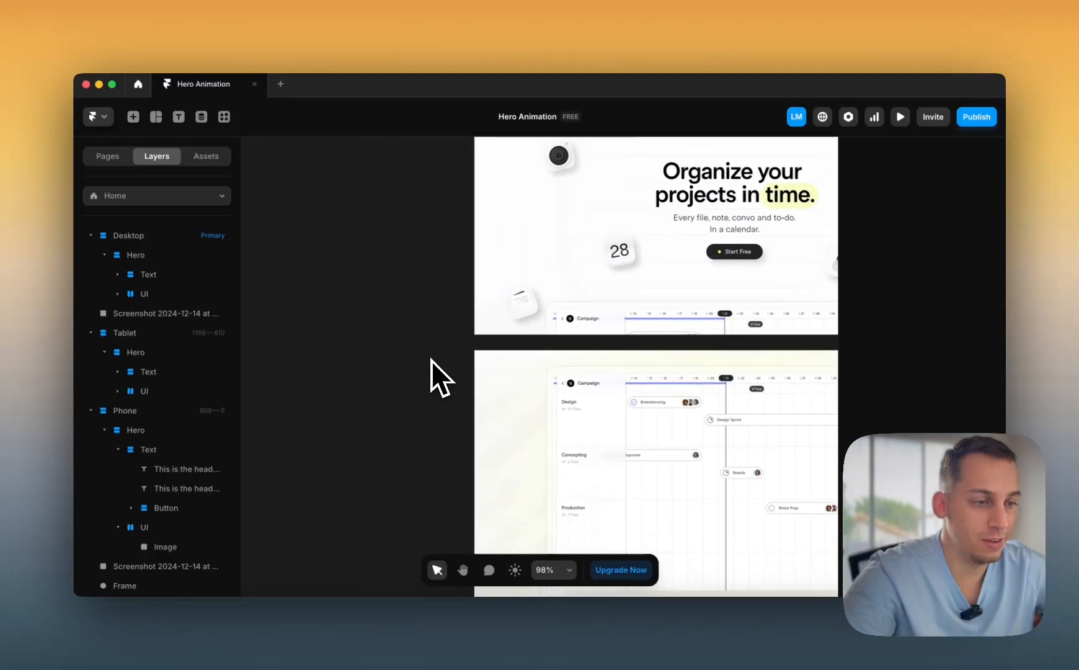
# - Move the green glow further down the canvas and rename its layer as Gradient
pyautogui.scroll(-5, 431, 360)
pyautogui.scroll(-3, 432, 360)
pyautogui.hscroll(2, 372, 353)
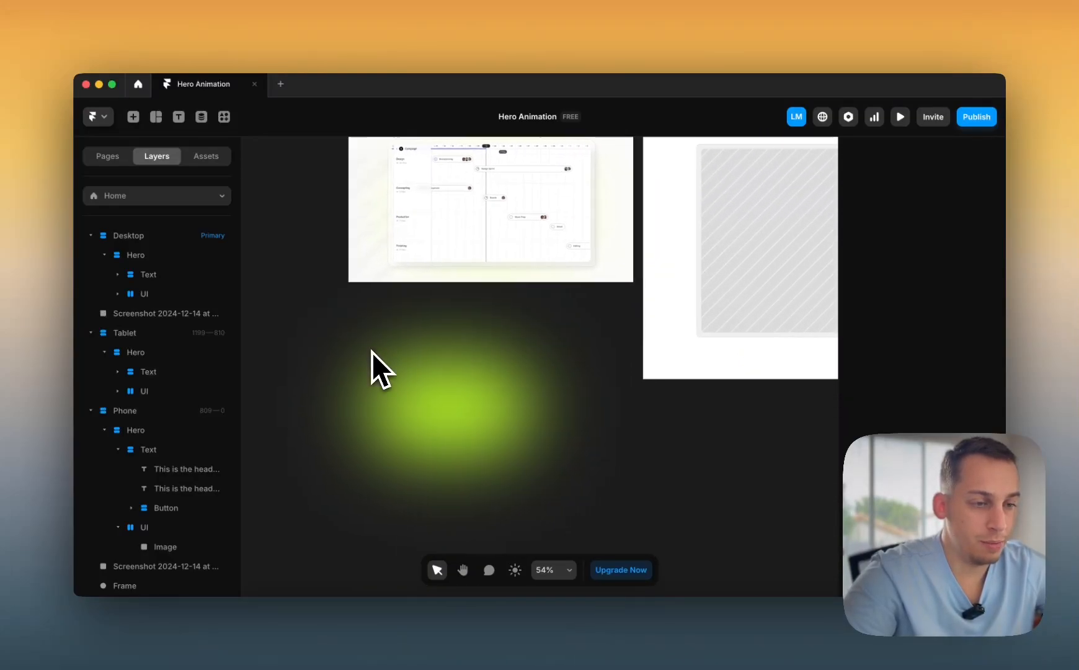
pyautogui.moveTo(368, 358); pyautogui.dragTo(441, 508)
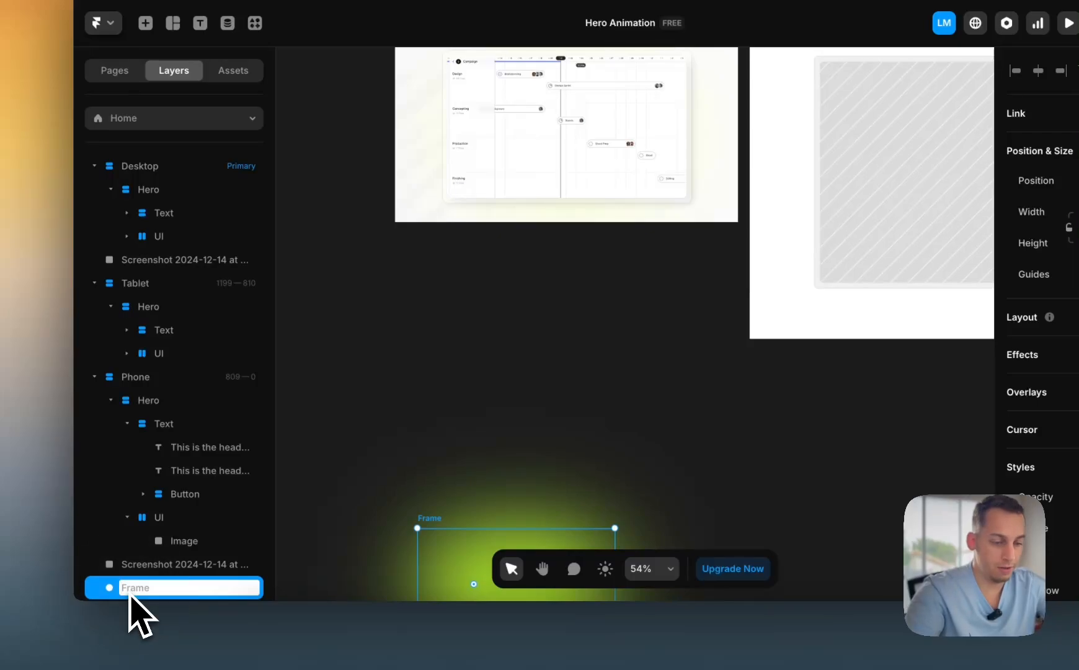
pyautogui.click(316, 464)
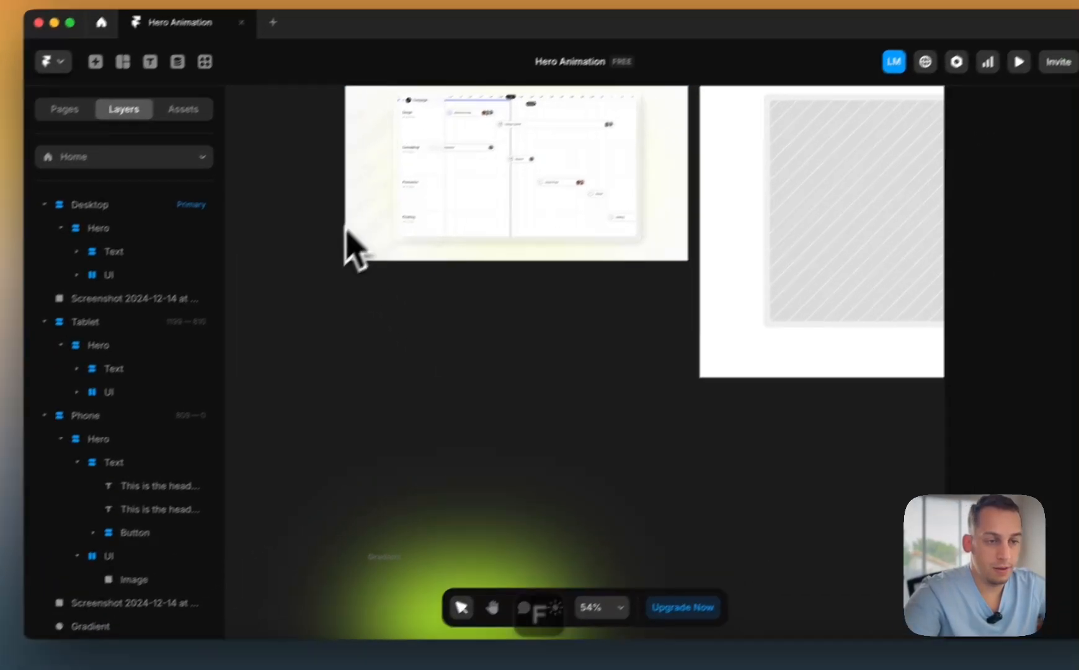
# - Draw a square frame about 101 px wide below the lower reference screenshot and give it a corner radius of 20
pyautogui.press('f')
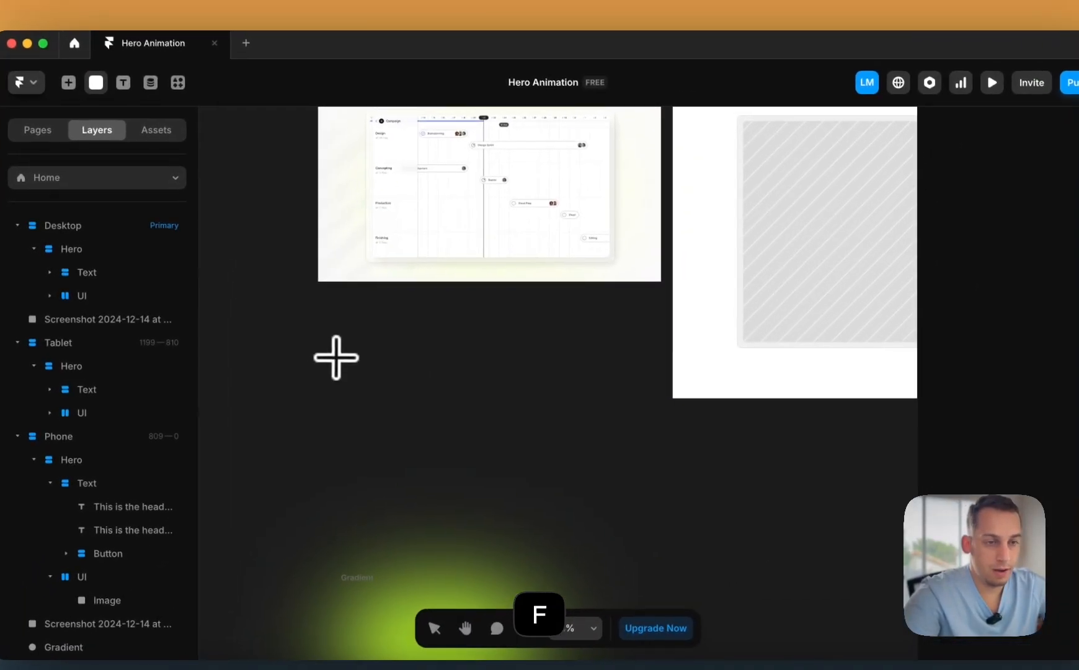
pyautogui.moveTo(409, 265); pyautogui.dragTo(451, 306)
pyautogui.moveTo(371, 390); pyautogui.dragTo(372, 376)
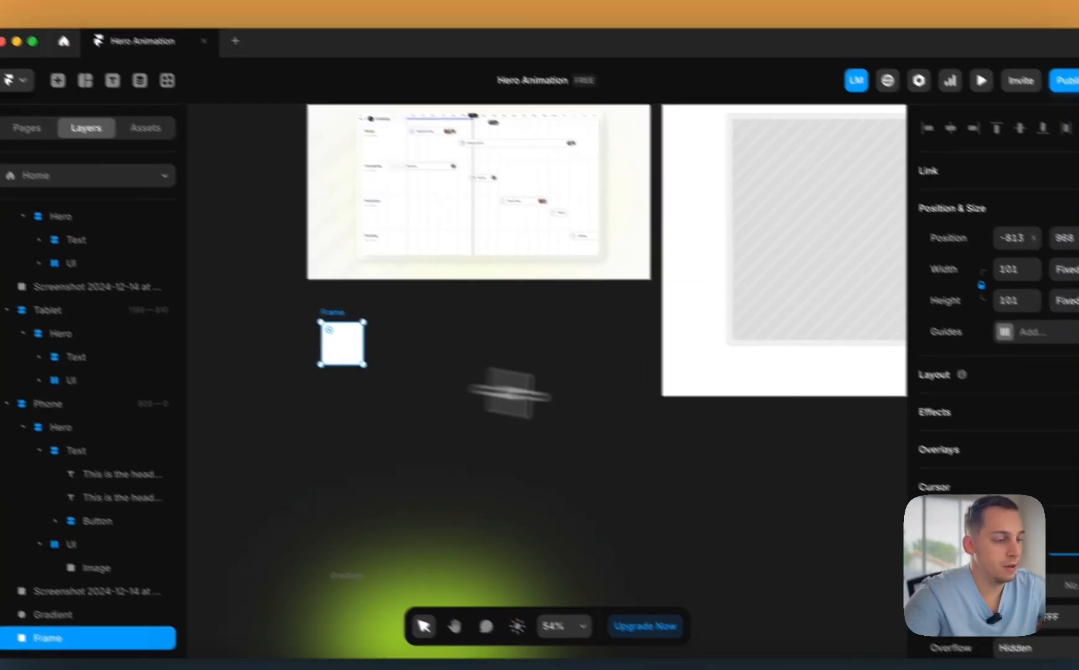
pyautogui.scroll(-3, 935, 482)
pyautogui.click(909, 492)
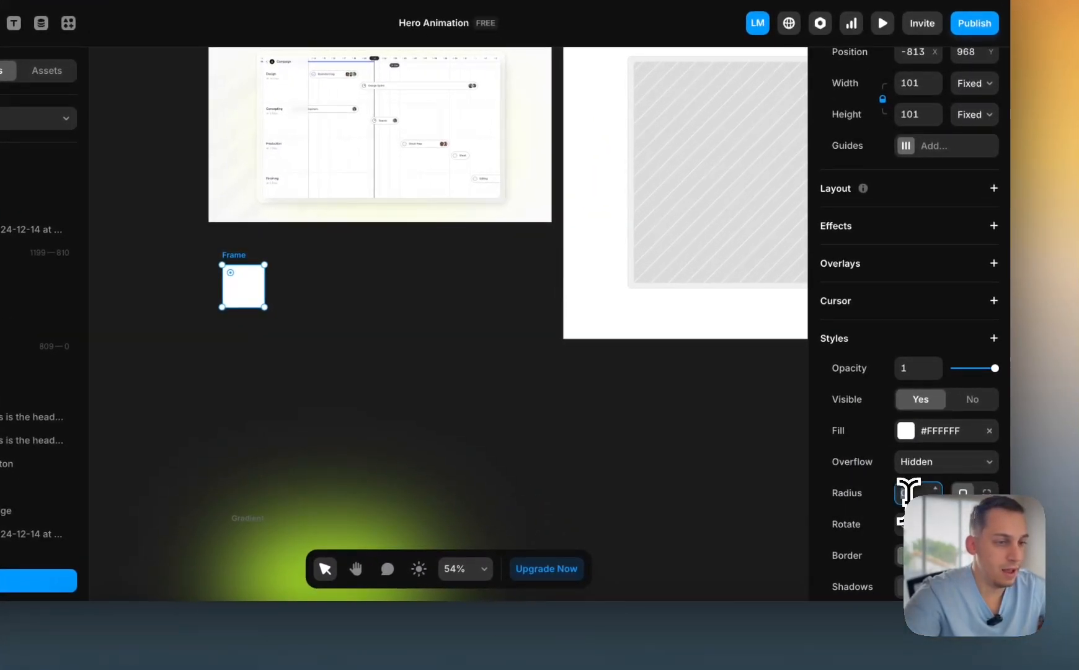
pyautogui.hotkey('shift', 'Up')
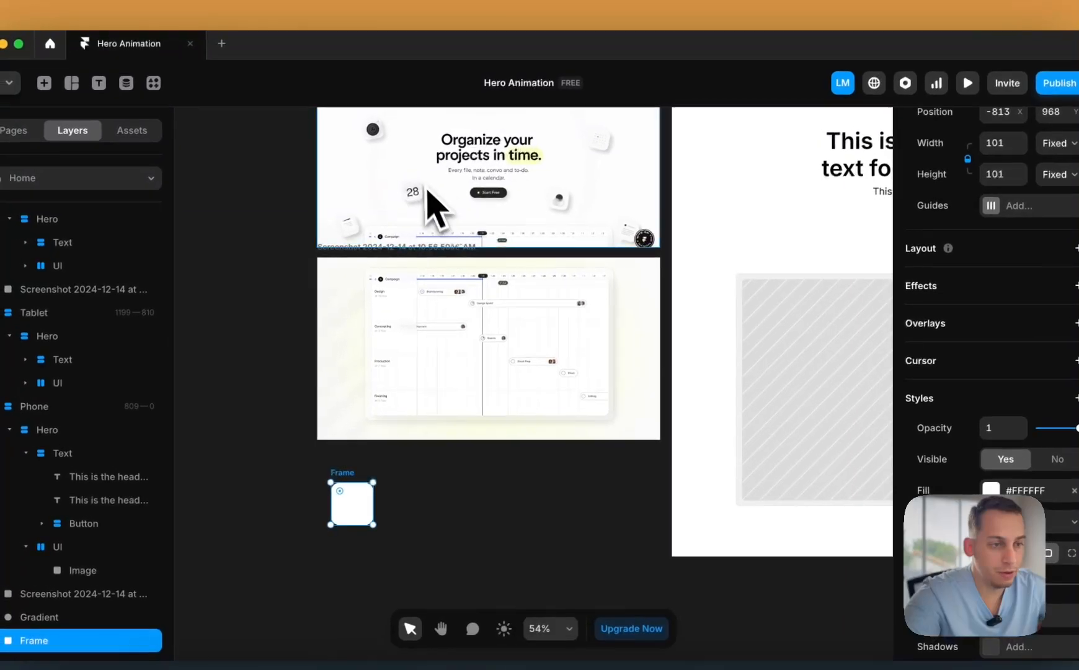
pyautogui.click(422, 483)
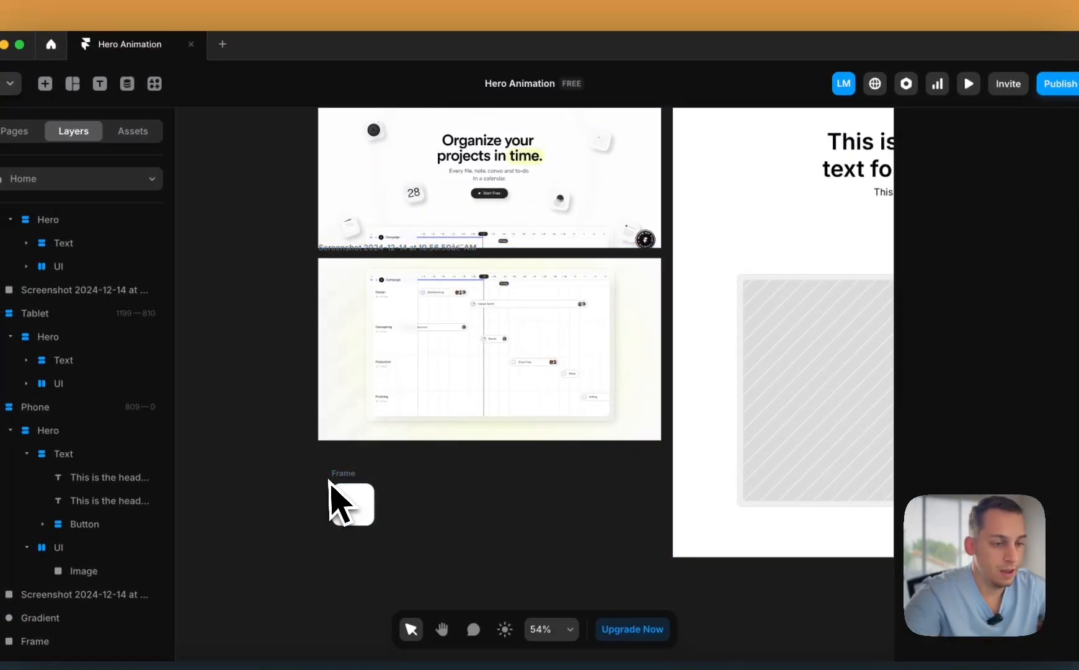
# - Place the rounded square on the upper reference screenshot, beside the icon tile near the Start Free button
pyautogui.moveTo(351, 502); pyautogui.dragTo(554, 202)
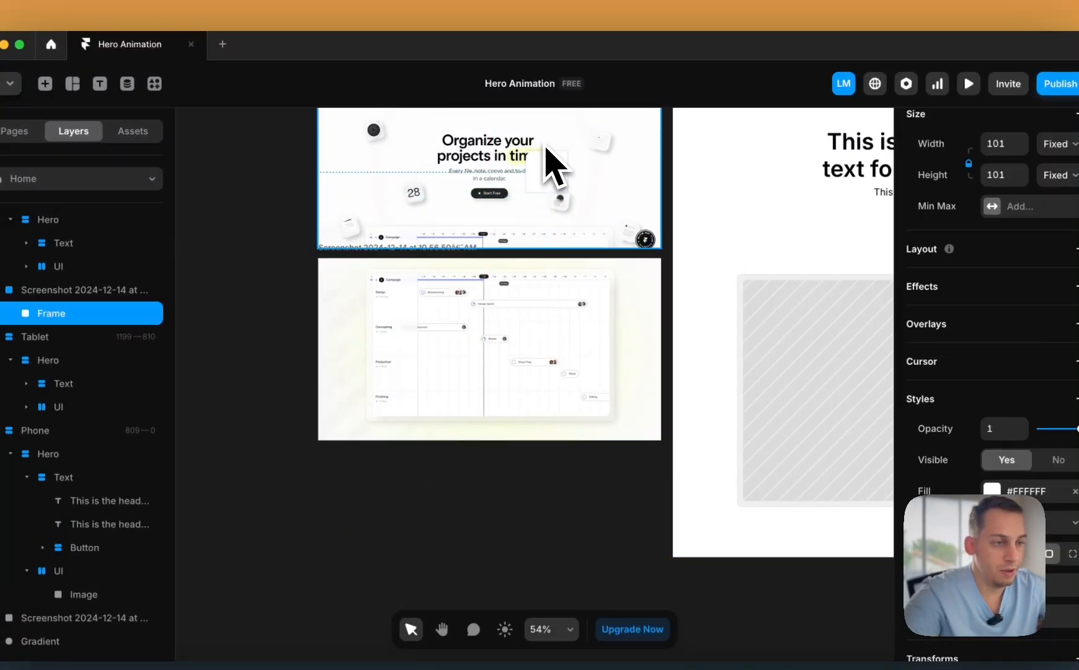
pyautogui.scroll(2, 541, 155)
pyautogui.scroll(-2, 979, 431)
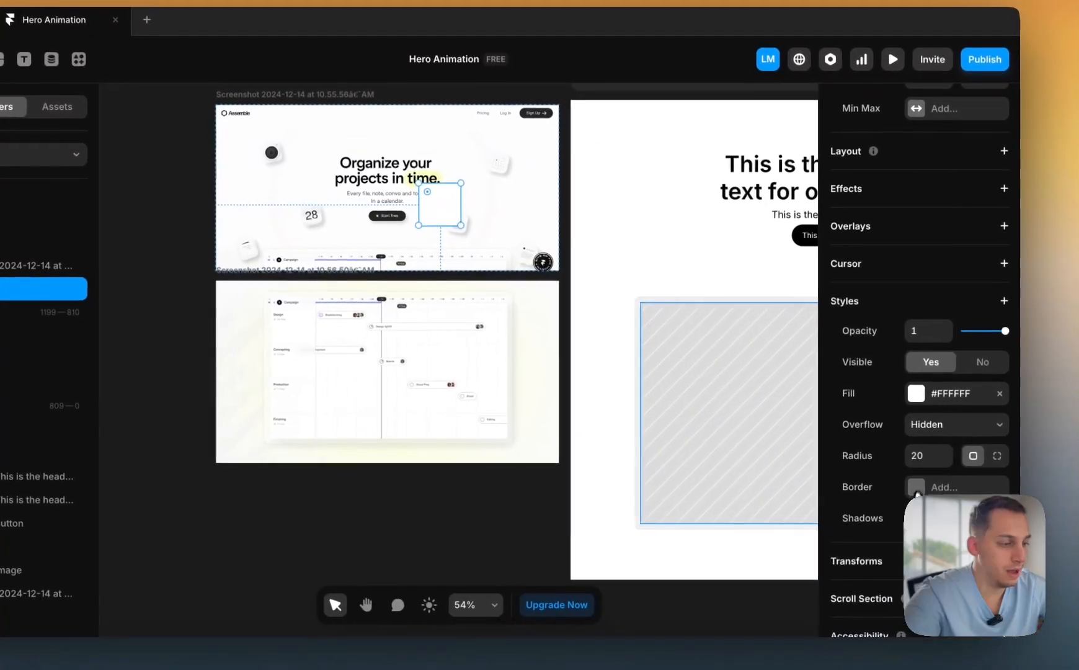
# - Add a realistic outside shadow to the rounded square and set its black colour to 55% opacity
pyautogui.click(1000, 549)
pyautogui.click(758, 417)
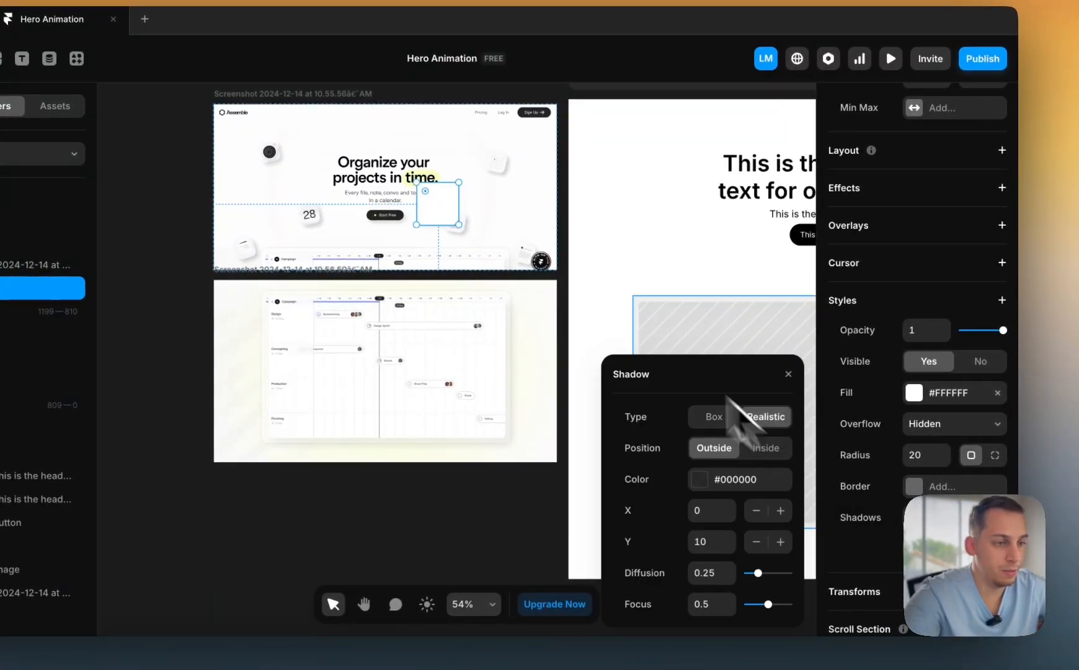
pyautogui.scroll(5, 428, 243)
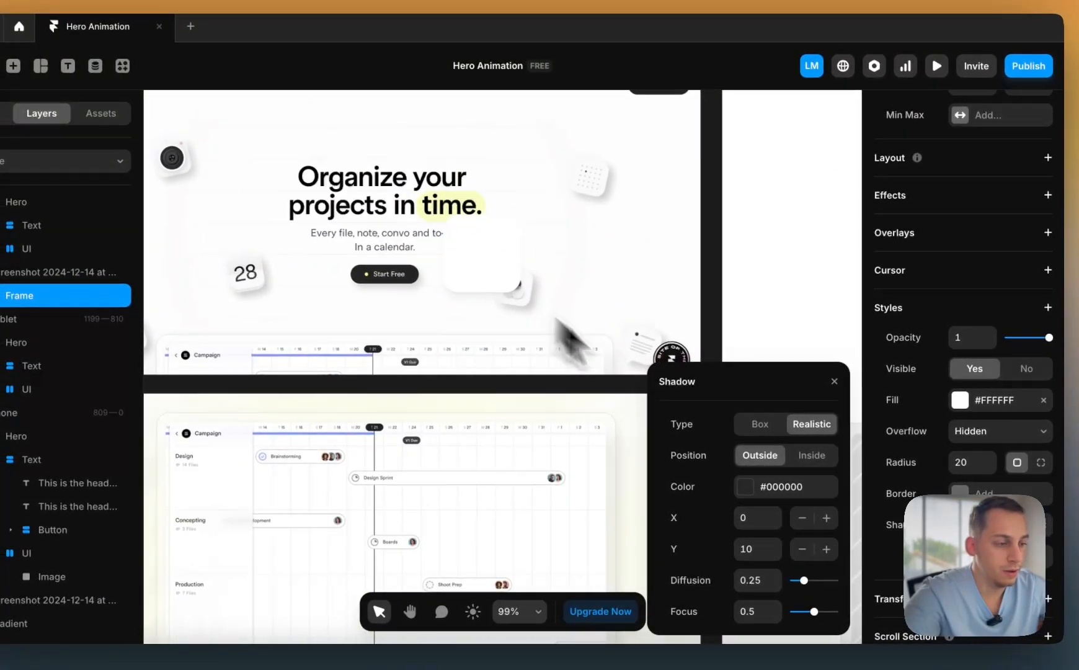
pyautogui.click(748, 489)
pyautogui.click(765, 548)
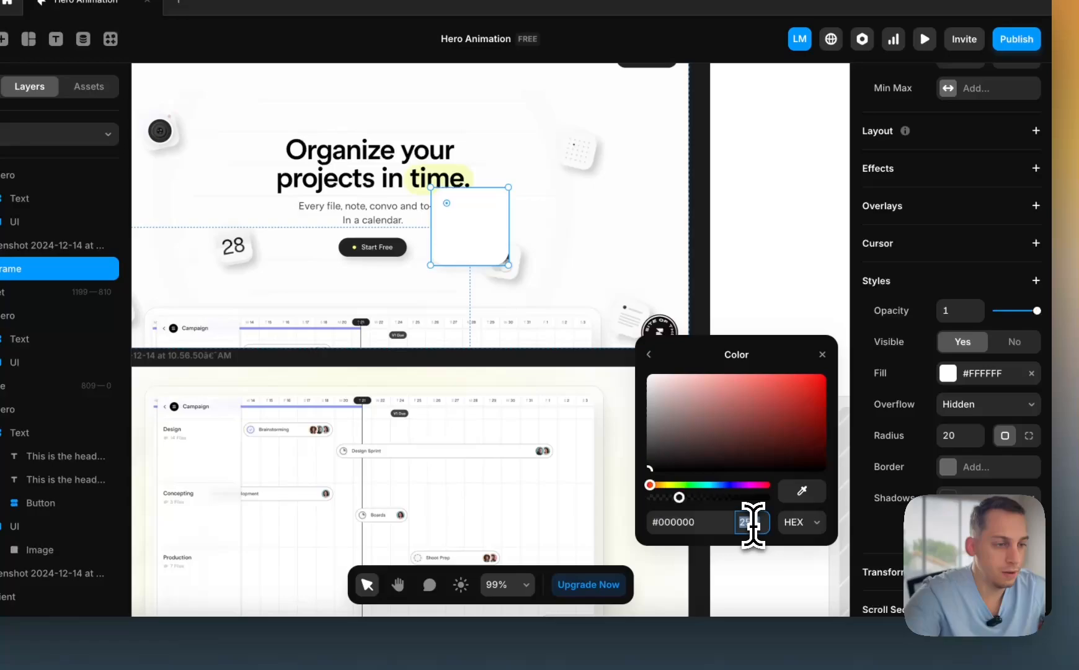
pyautogui.hotkey('shift', 'Up')
pyautogui.hotkey('shift', 'Up')
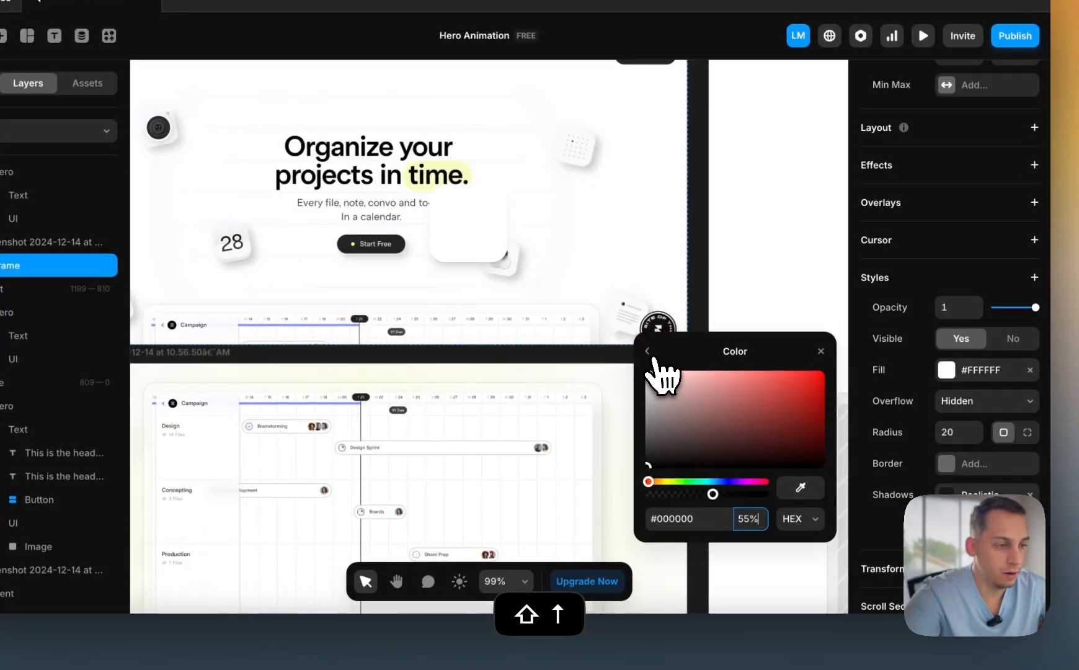
# - Set the square's shadow to Y offset 12, diffusion 0.45 and focus 0.3
pyautogui.click(649, 352)
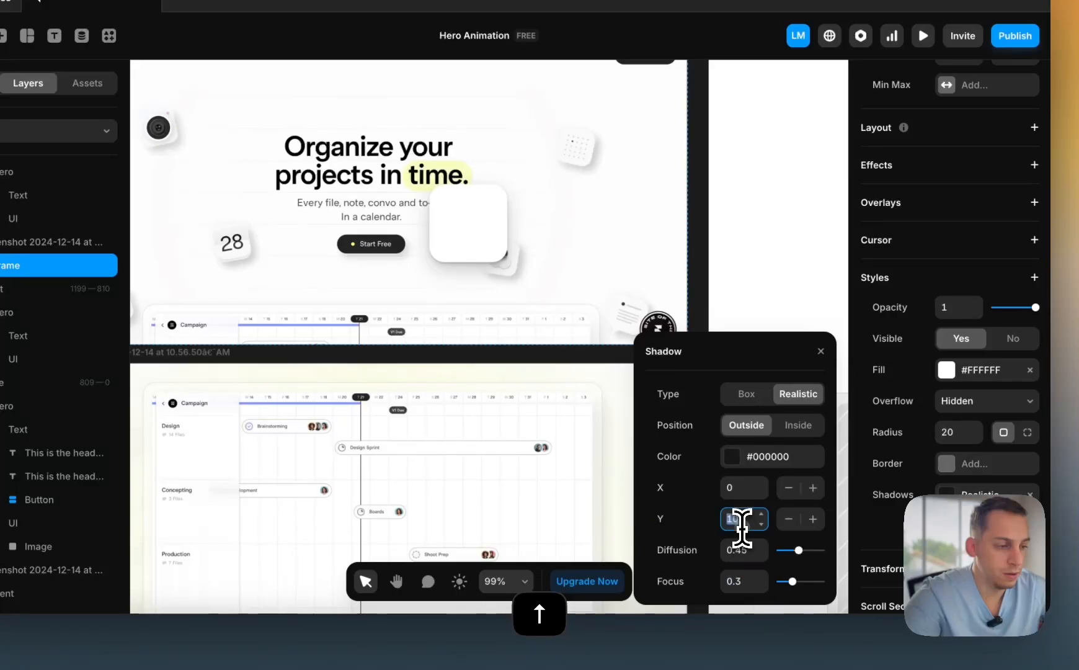
pyautogui.hotkey('shift', 'Up')
pyautogui.hotkey('shift', 'Up')
pyautogui.hotkey('shift', 'Down')
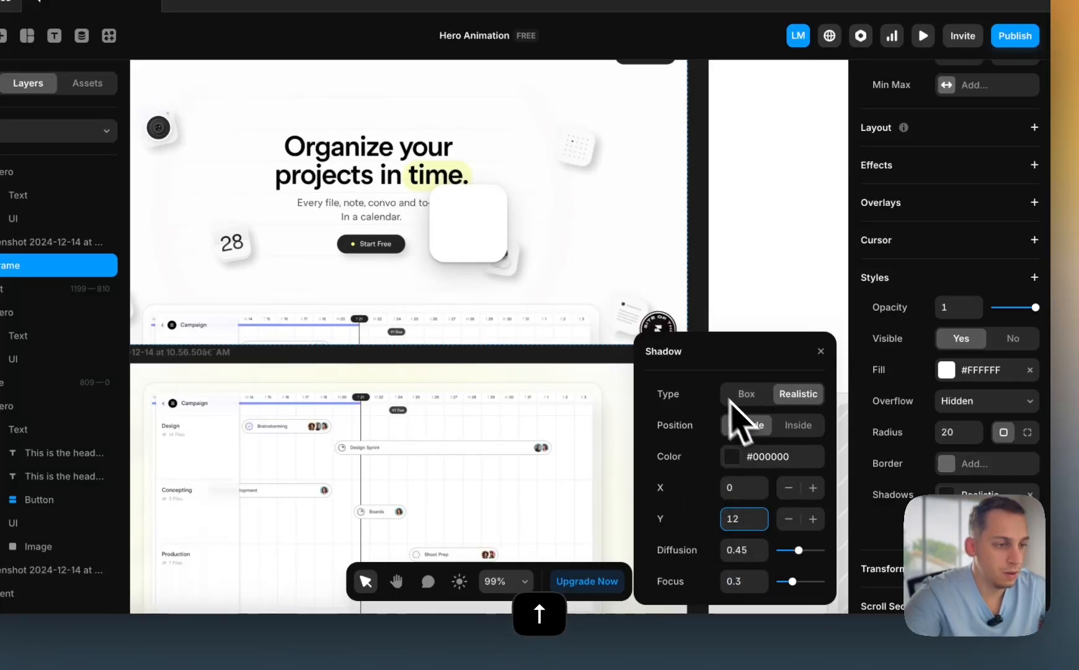
pyautogui.moveTo(551, 277); pyautogui.dragTo(796, 258)
pyautogui.scroll(-3, 795, 258)
pyautogui.press('super+z')
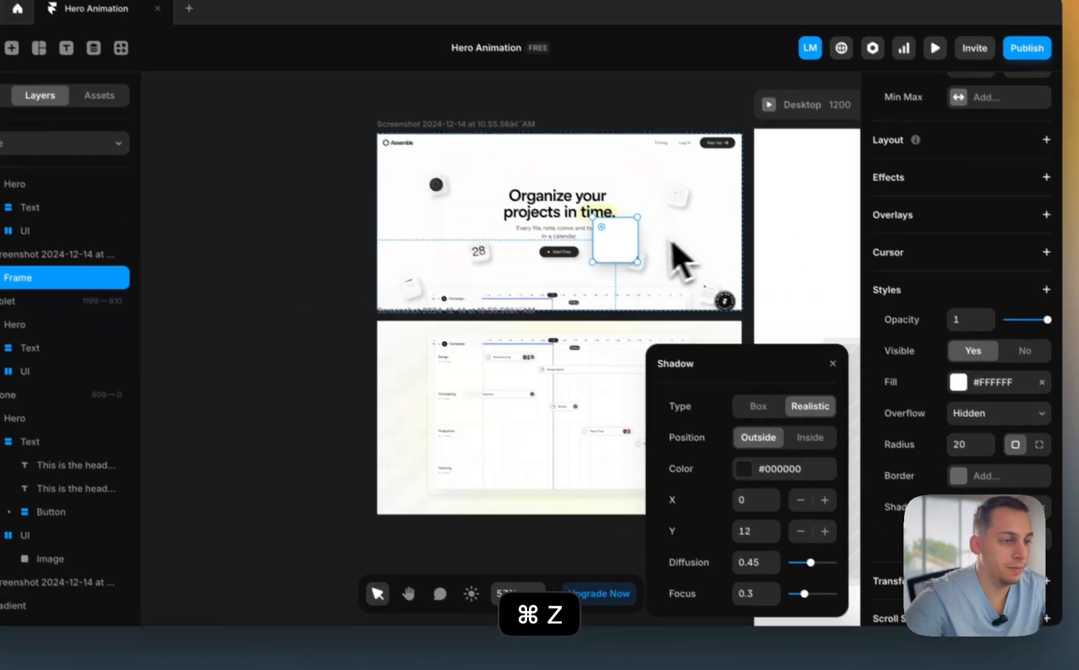
# - Move the shadowed square off the reference screenshot onto the empty canvas above the green gradient
pyautogui.scroll(-3, 619, 251)
pyautogui.moveTo(619, 249); pyautogui.dragTo(364, 427)
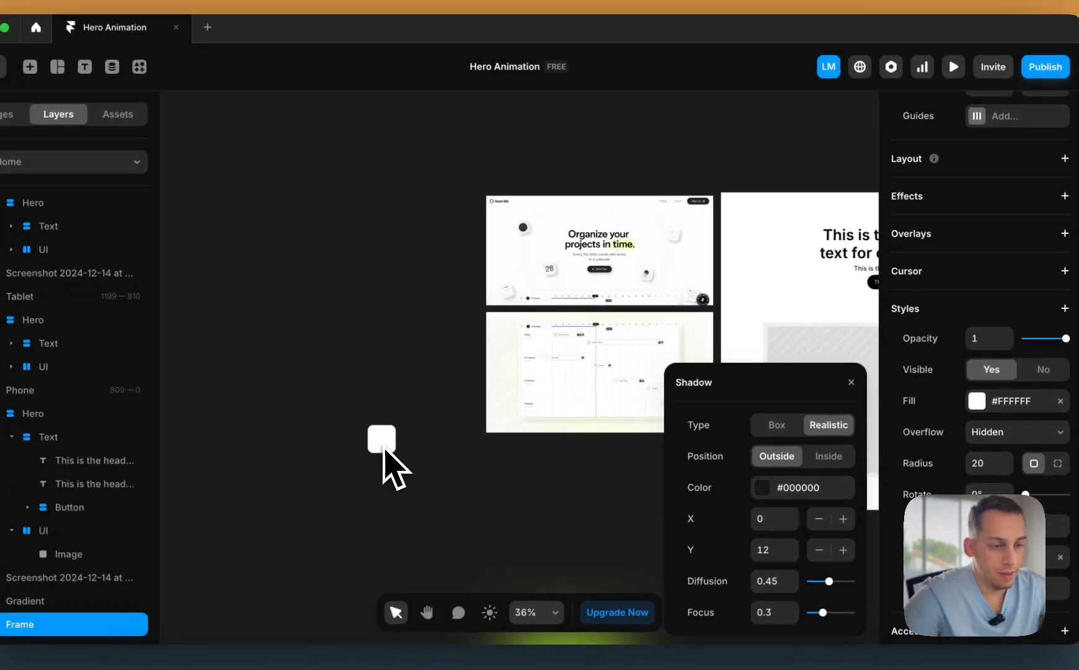
pyautogui.scroll(-2, 364, 425)
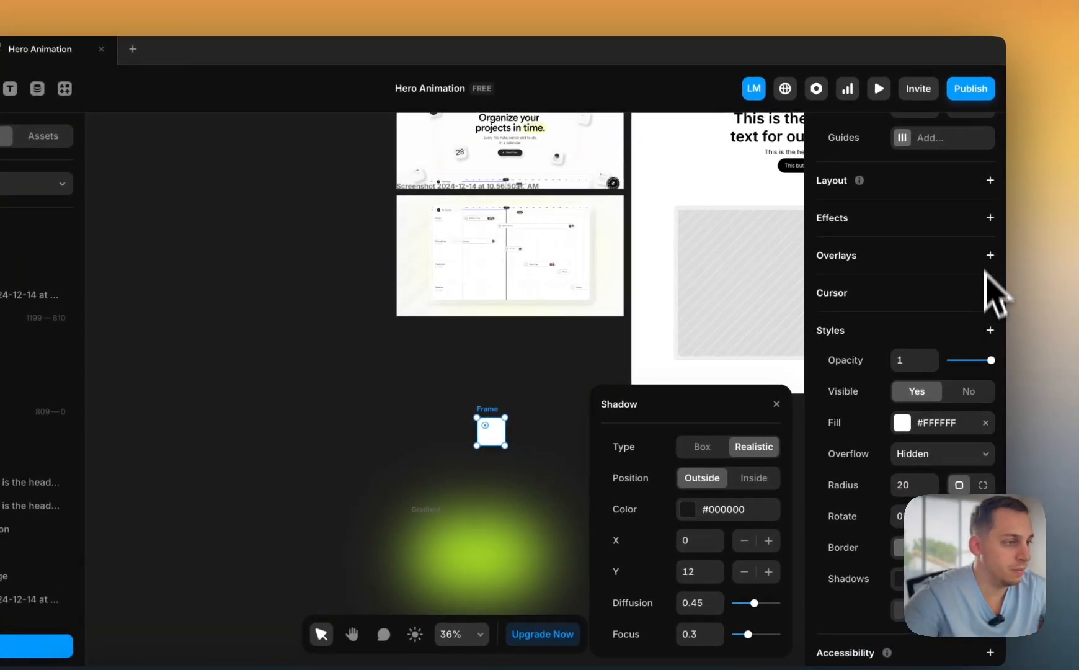
# - Try applying a horizontal stack layout to the white square
pyautogui.click(993, 184)
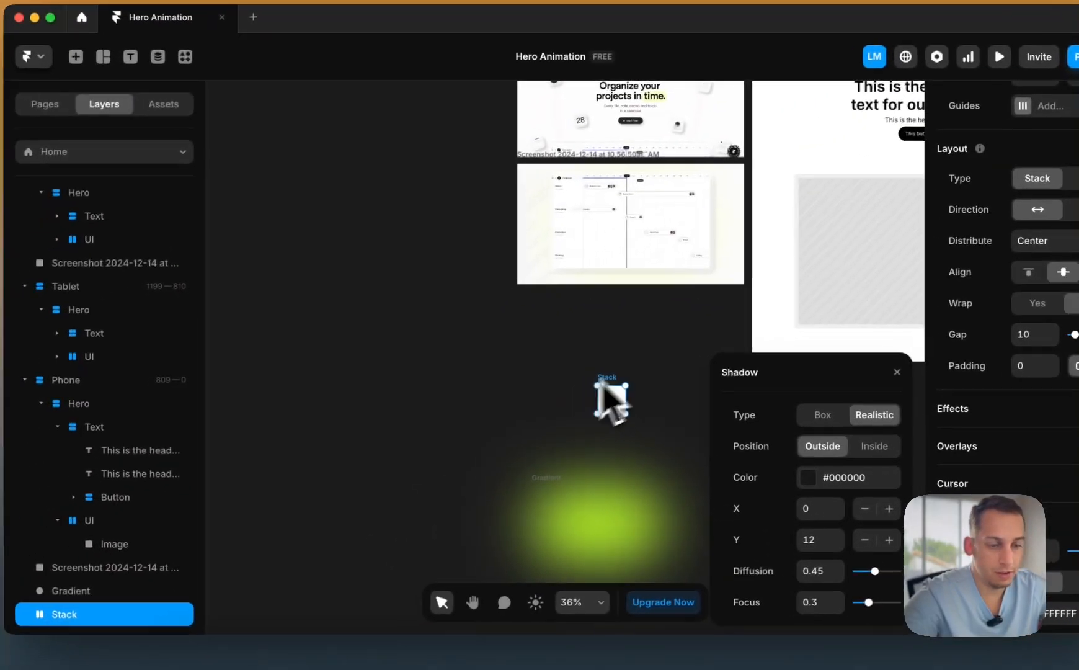
pyautogui.scroll(-2, 496, 363)
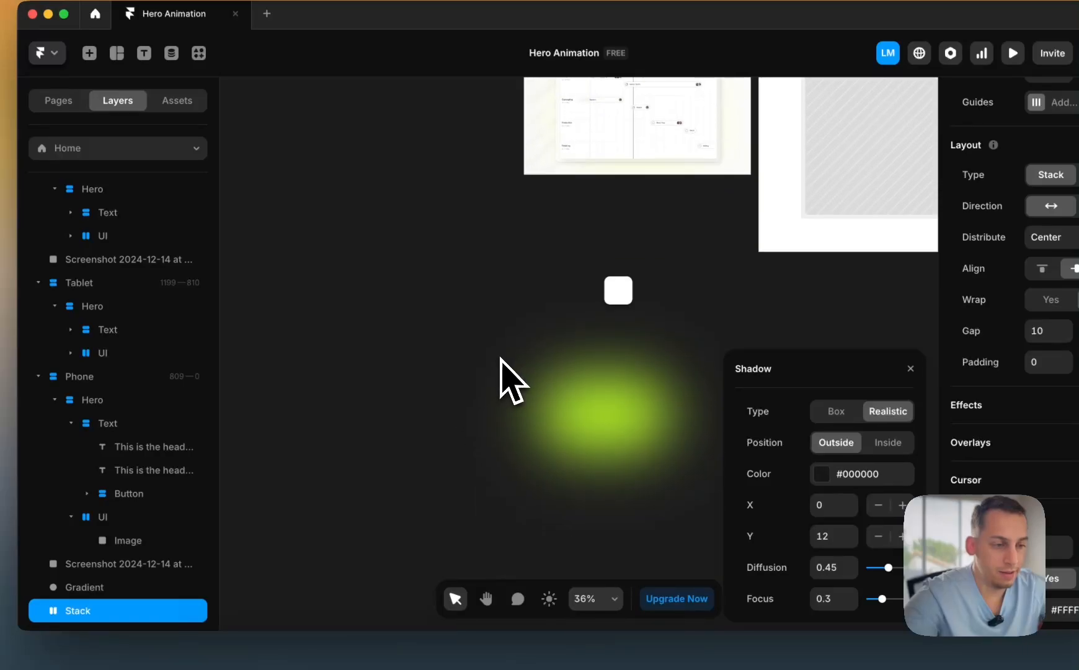
# - Examine the placement and tilt of the small icon tiles in the upper reference screenshot
pyautogui.scroll(5, 493, 251)
pyautogui.scroll(7, 494, 251)
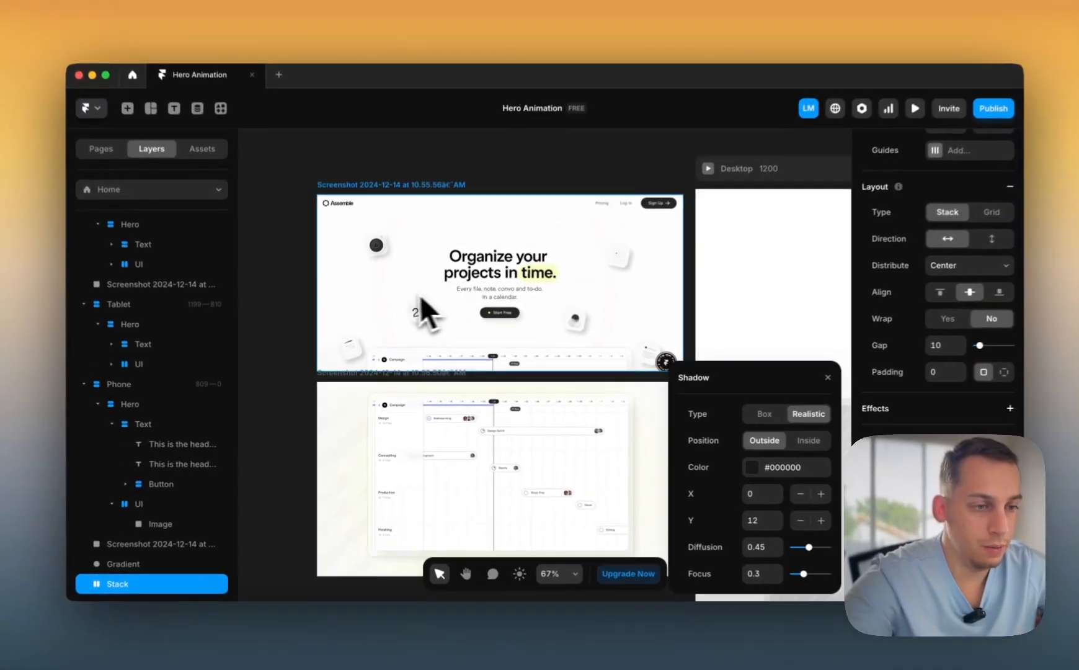
pyautogui.scroll(5, 441, 287)
pyautogui.scroll(-5, 385, 210)
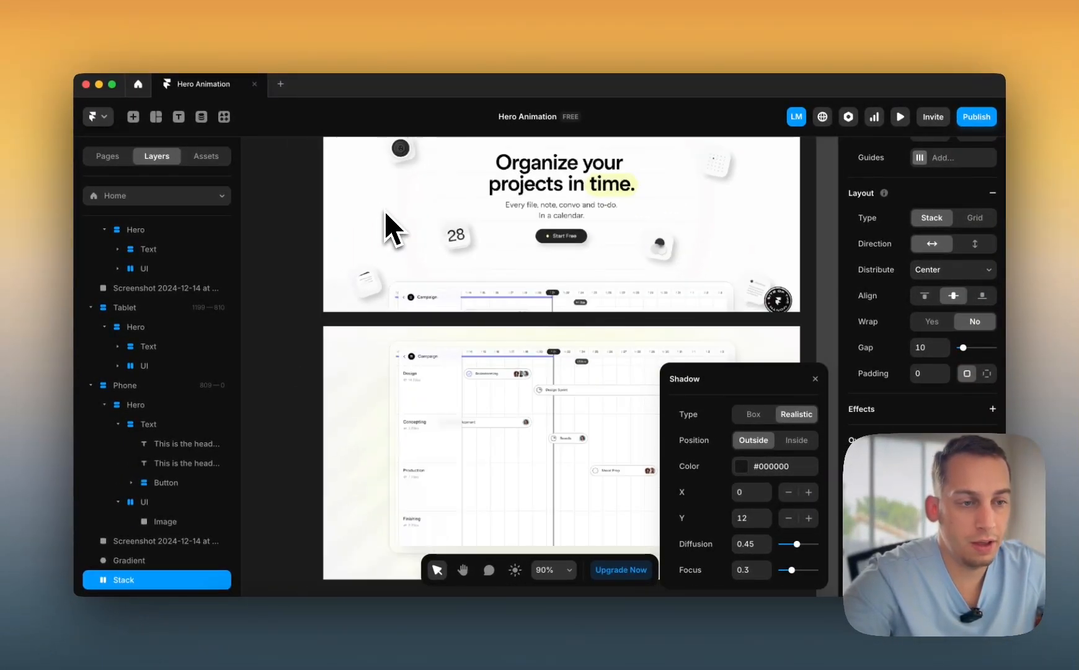
pyautogui.scroll(6, 357, 282)
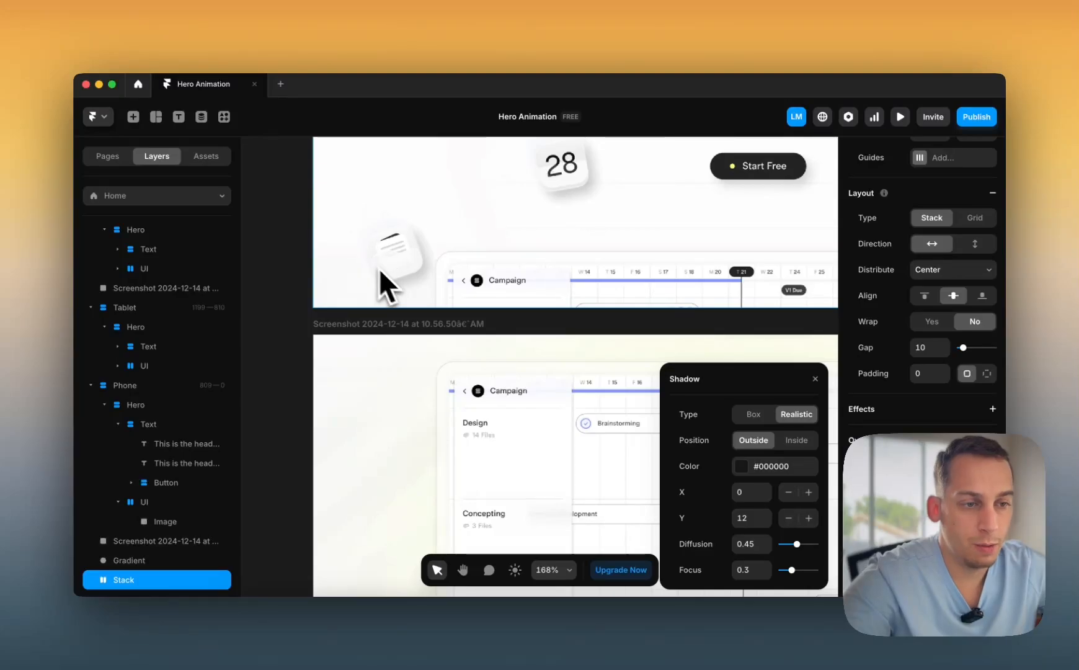
pyautogui.scroll(-5, 394, 244)
pyautogui.scroll(-3, 393, 258)
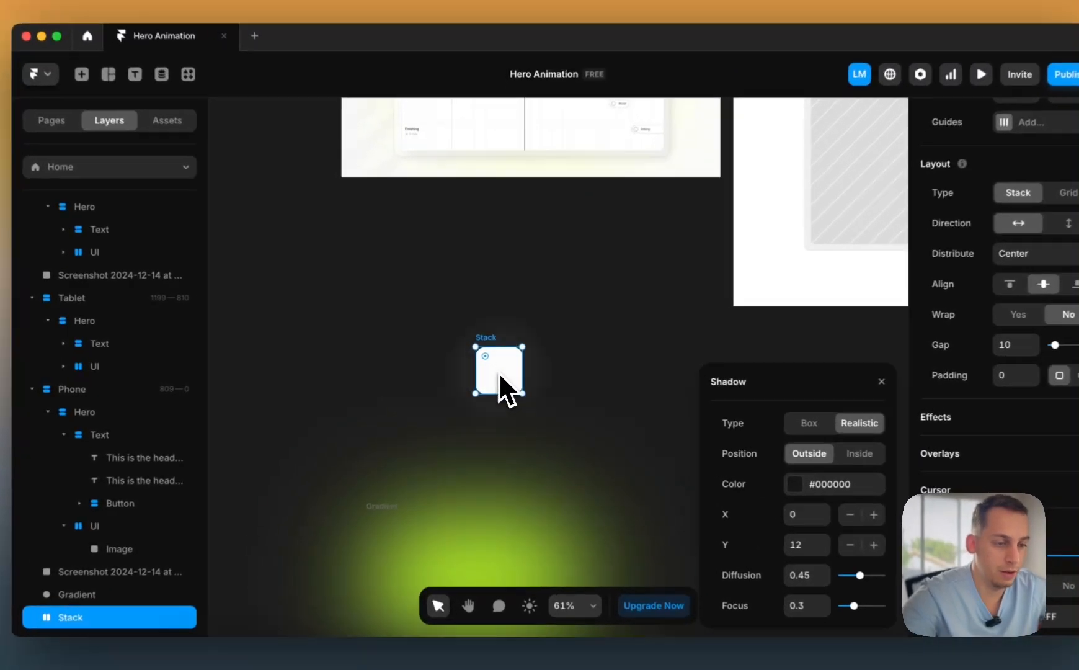
# - Undo the square's last move and its stack layout
pyautogui.moveTo(498, 371); pyautogui.dragTo(523, 346)
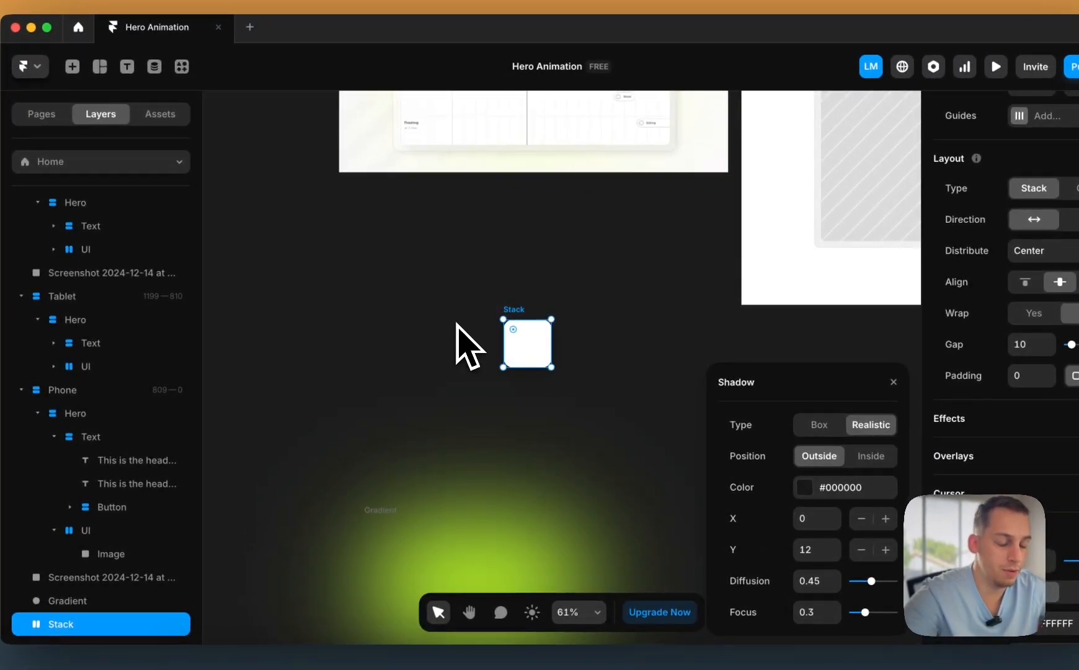
pyautogui.scroll(5, 515, 347)
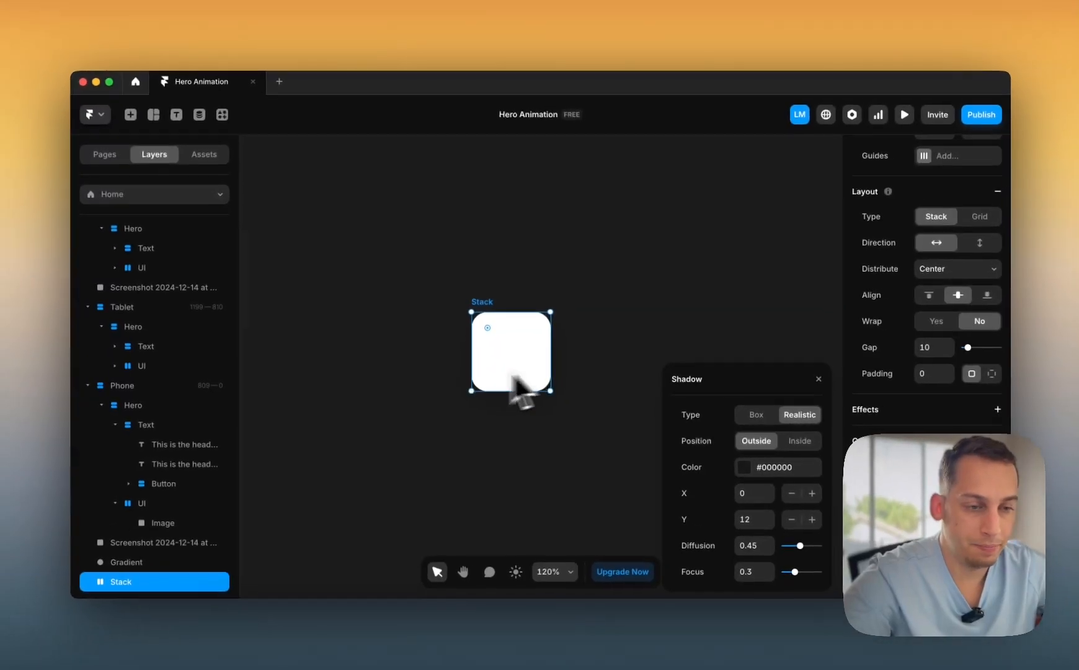
pyautogui.scroll(-5, 363, 335)
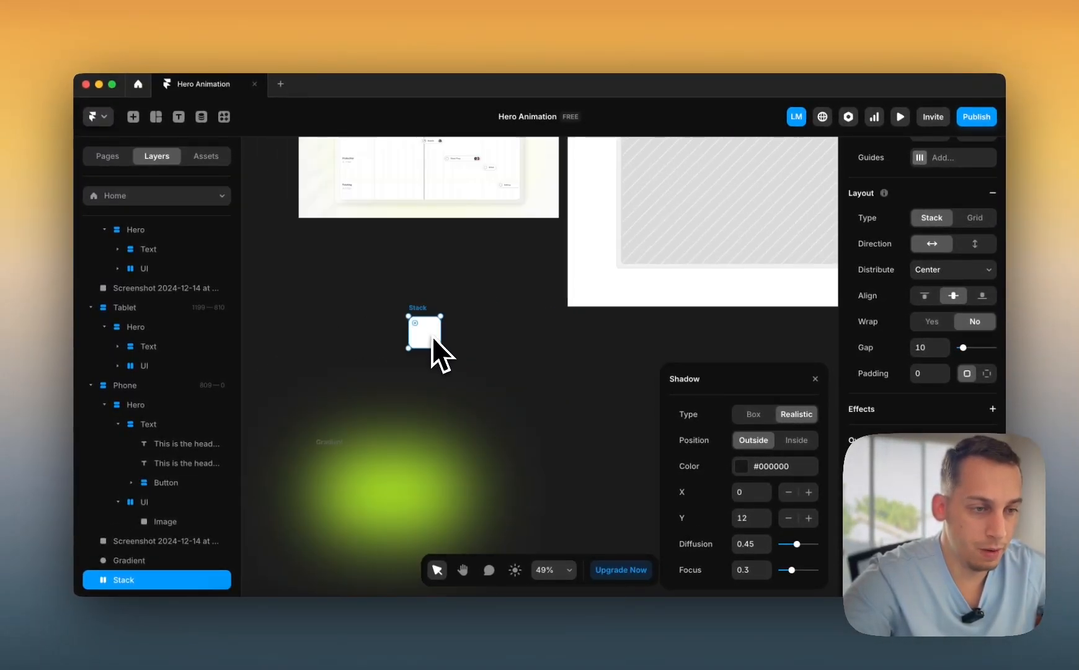
pyautogui.press('super+z')
pyautogui.press('super+z')
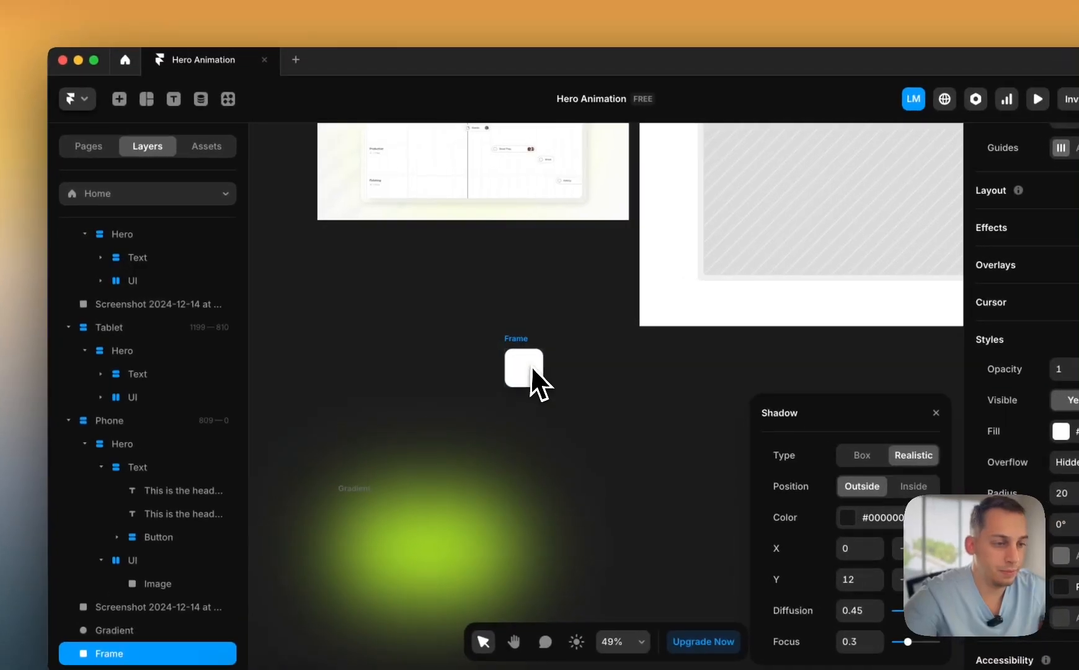
# - Place the square inside the Desktop page's Hero section and order its layer above Text
pyautogui.click(507, 329)
pyautogui.moveTo(535, 376); pyautogui.dragTo(588, 325)
pyautogui.scroll(-5, 590, 327)
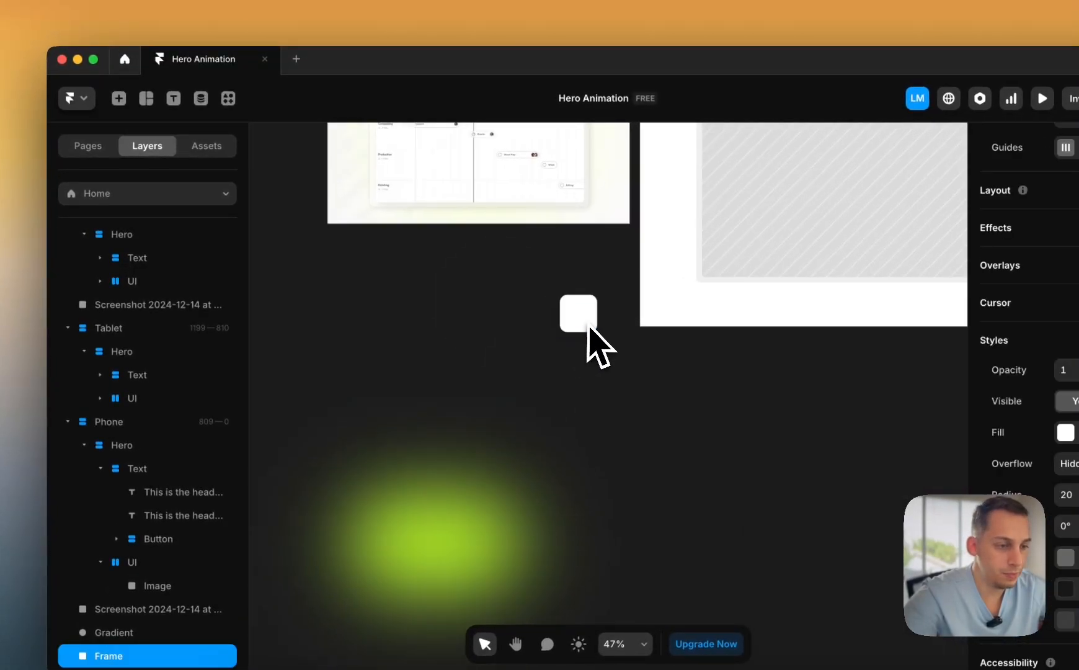
pyautogui.moveTo(549, 372); pyautogui.dragTo(626, 231)
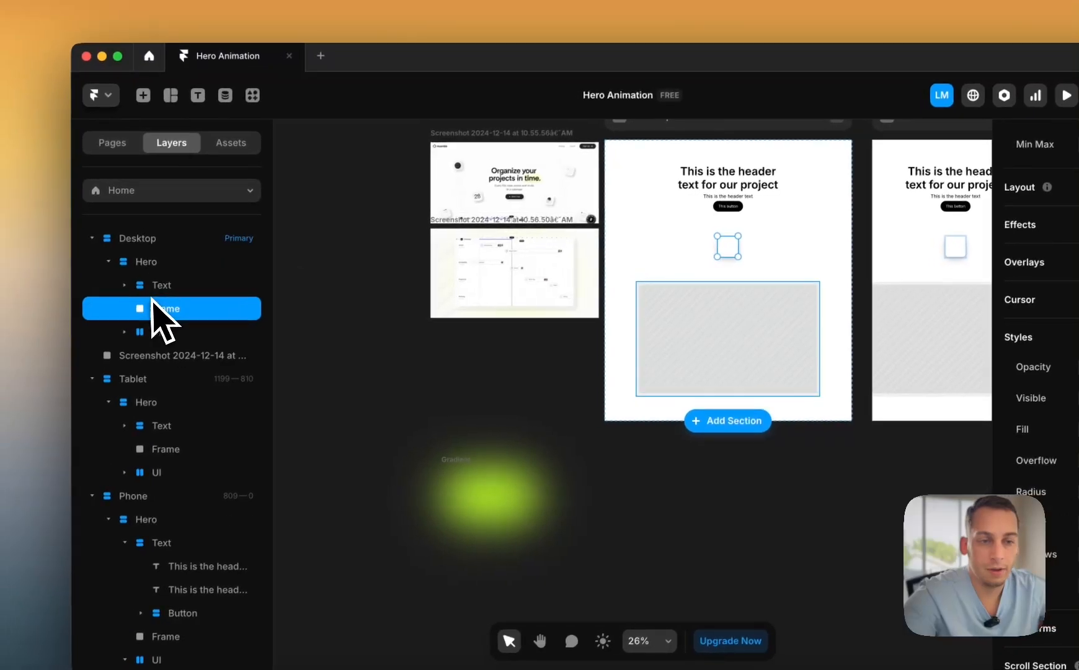
pyautogui.moveTo(118, 309); pyautogui.dragTo(138, 281)
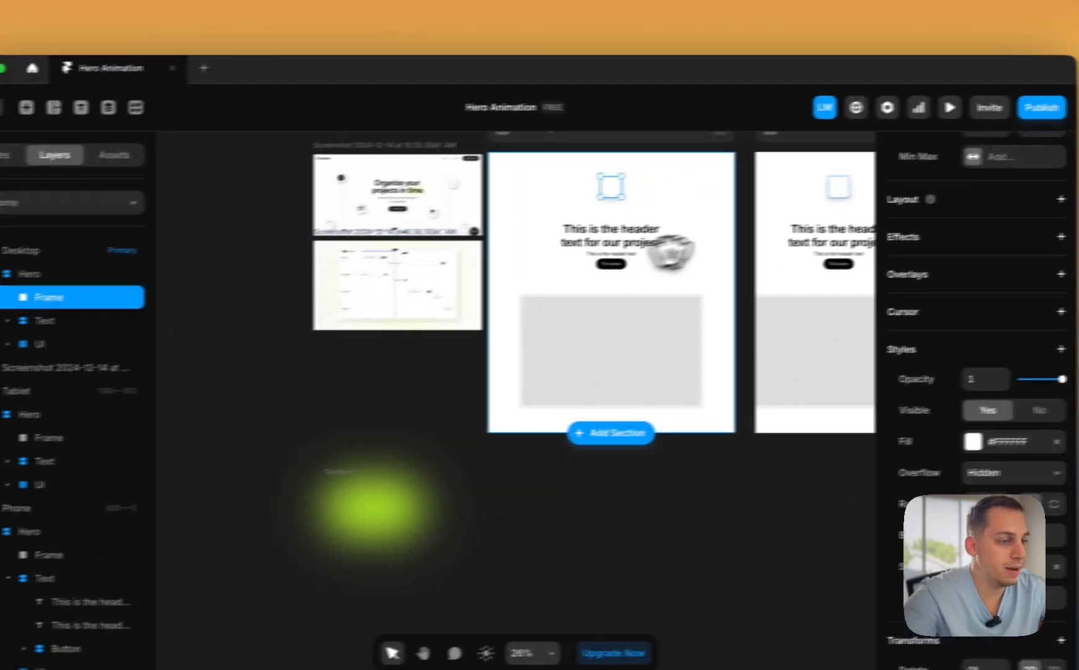
# - Give the square absolute positioning, place it right of the headline at about 946 left and 199 top, and tilt it slightly
pyautogui.scroll(5, 1055, 186)
pyautogui.click(993, 273)
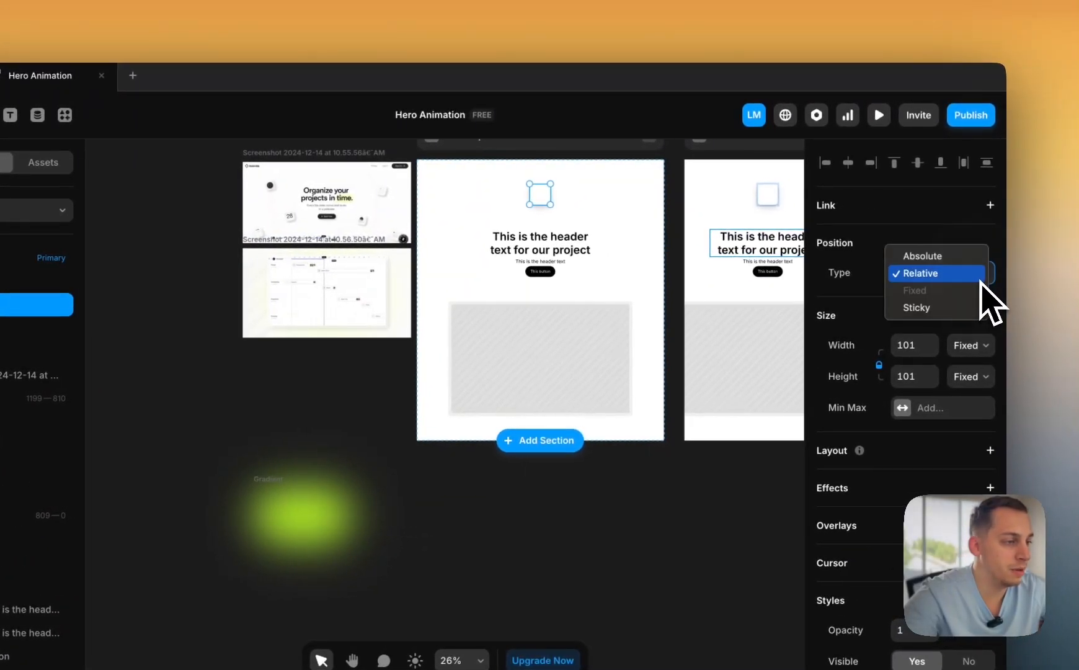
pyautogui.click(938, 259)
pyautogui.scroll(4, 590, 210)
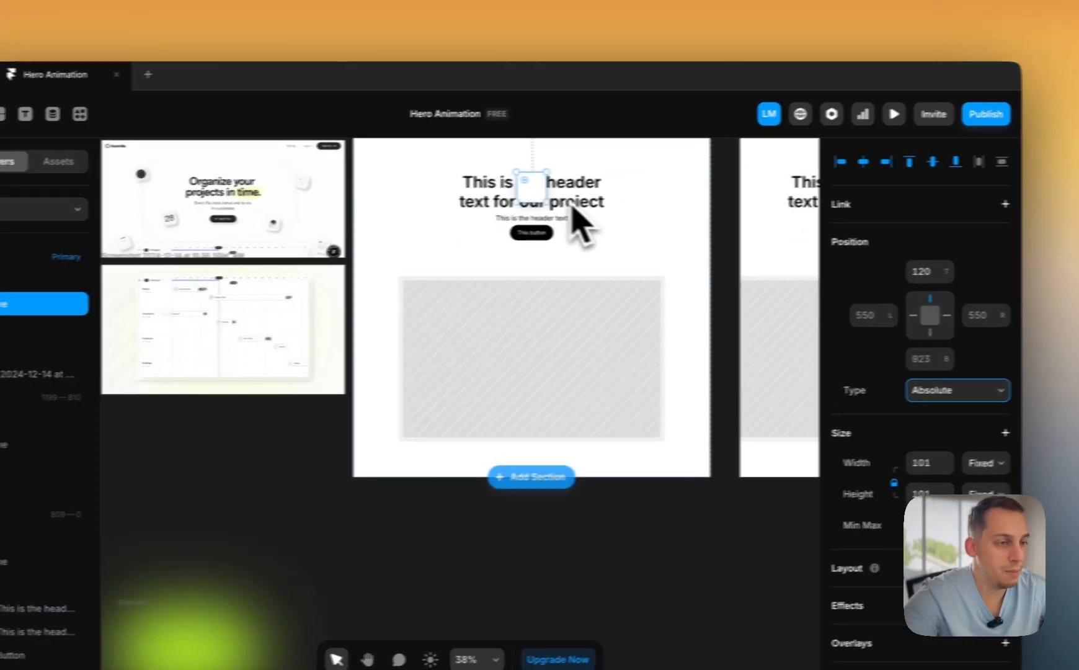
pyautogui.moveTo(591, 184); pyautogui.dragTo(713, 206)
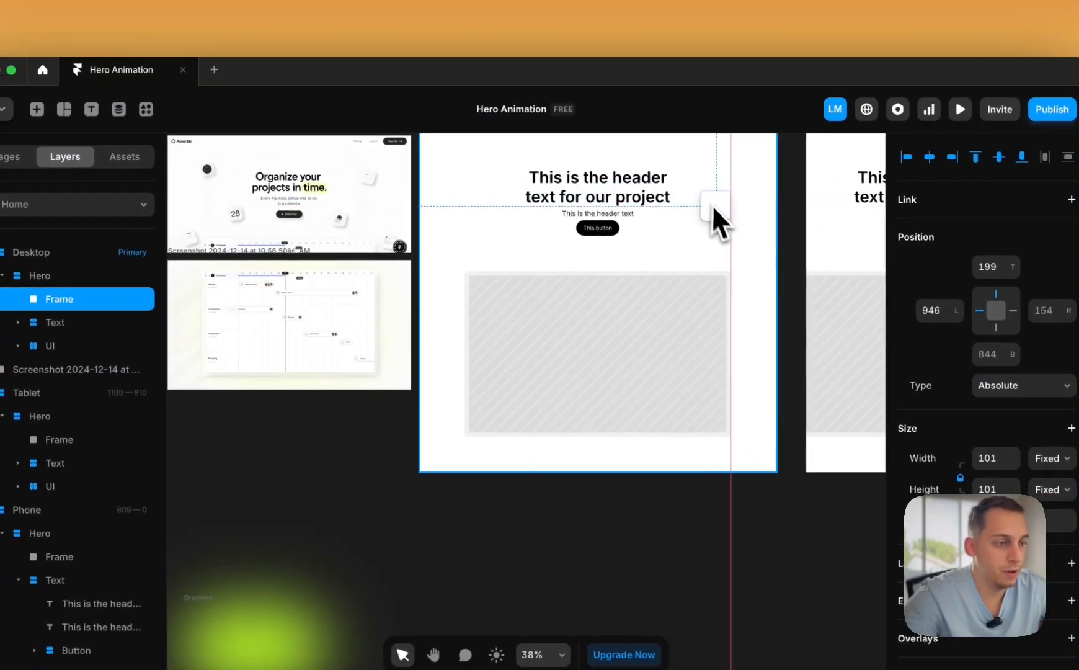
pyautogui.scroll(3, 714, 210)
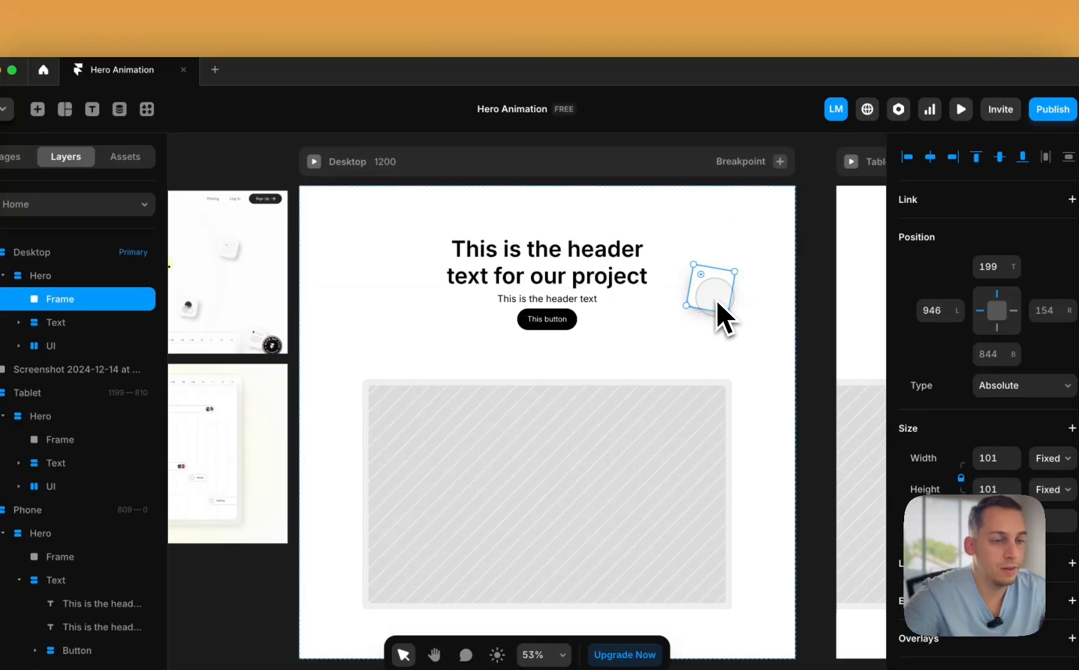
# - Duplicate the tile to the left of the headline at about 141 left and 135 top, size it to 81 px and tilt it
pyautogui.moveTo(716, 301); pyautogui.dragTo(365, 297)
pyautogui.scroll(3, 364, 295)
pyautogui.hscroll(-6, 341, 263)
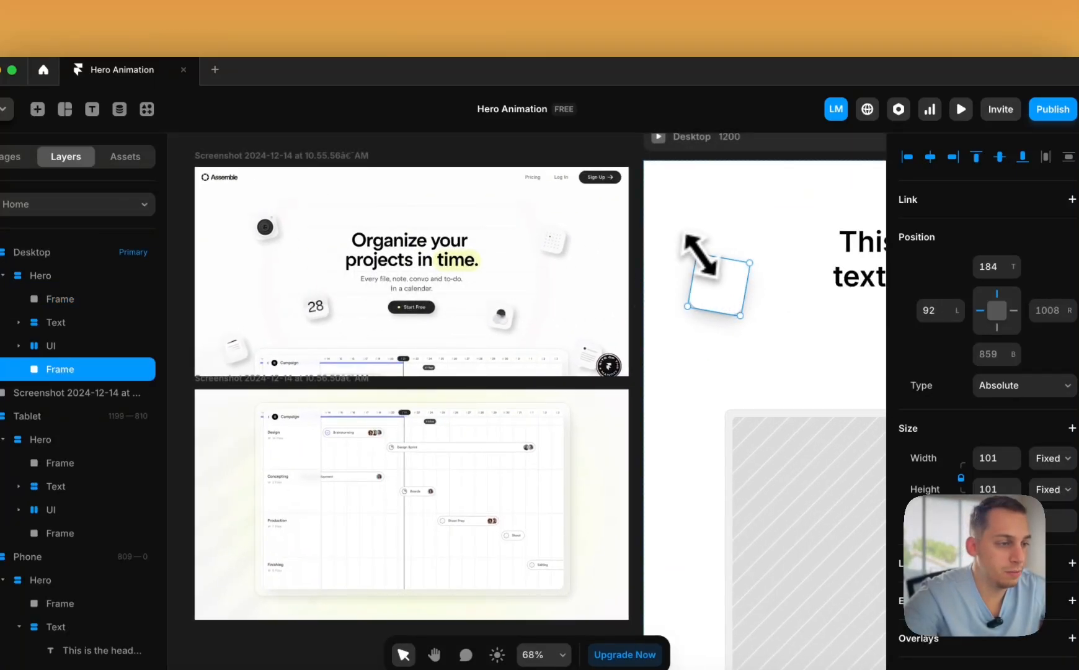
pyautogui.moveTo(700, 263); pyautogui.dragTo(703, 267)
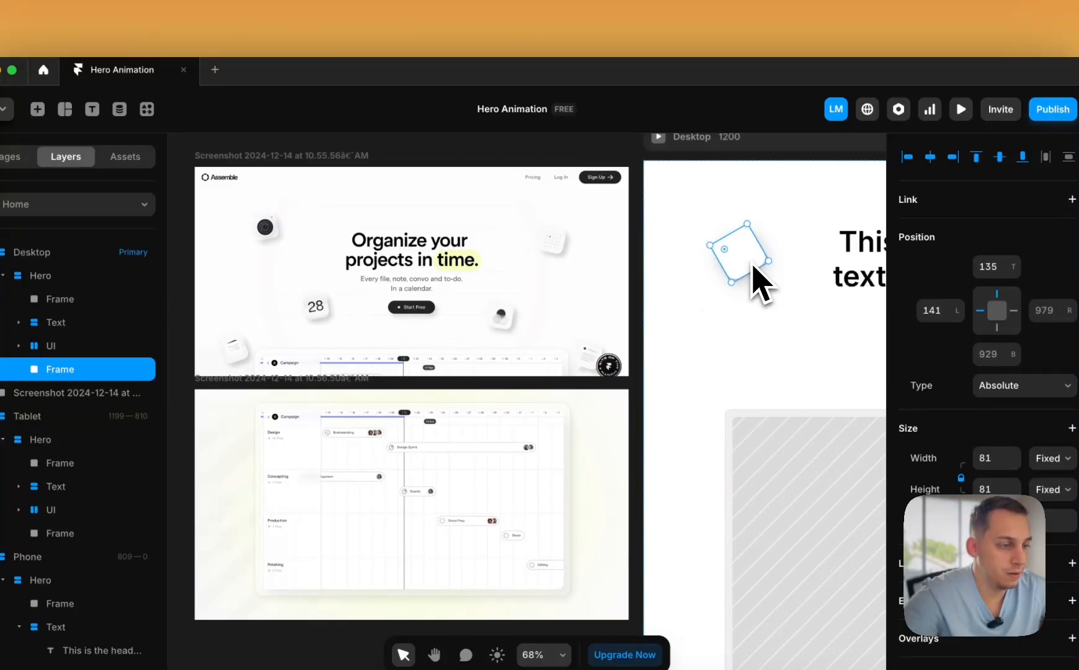
# - Duplicate the 81 px tile to the lower left of the button, shrink the copy to 61 px and tilt it slightly
pyautogui.hscroll(5, 753, 273)
pyautogui.scroll(-2, 755, 283)
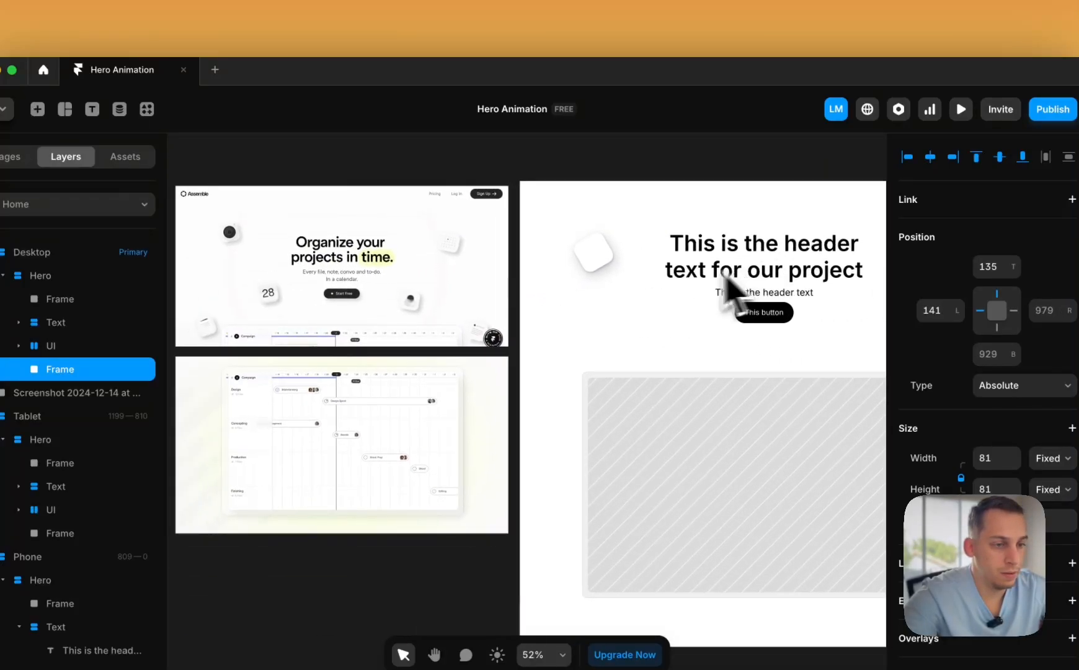
pyautogui.moveTo(602, 257); pyautogui.dragTo(652, 348)
pyautogui.scroll(3, 652, 348)
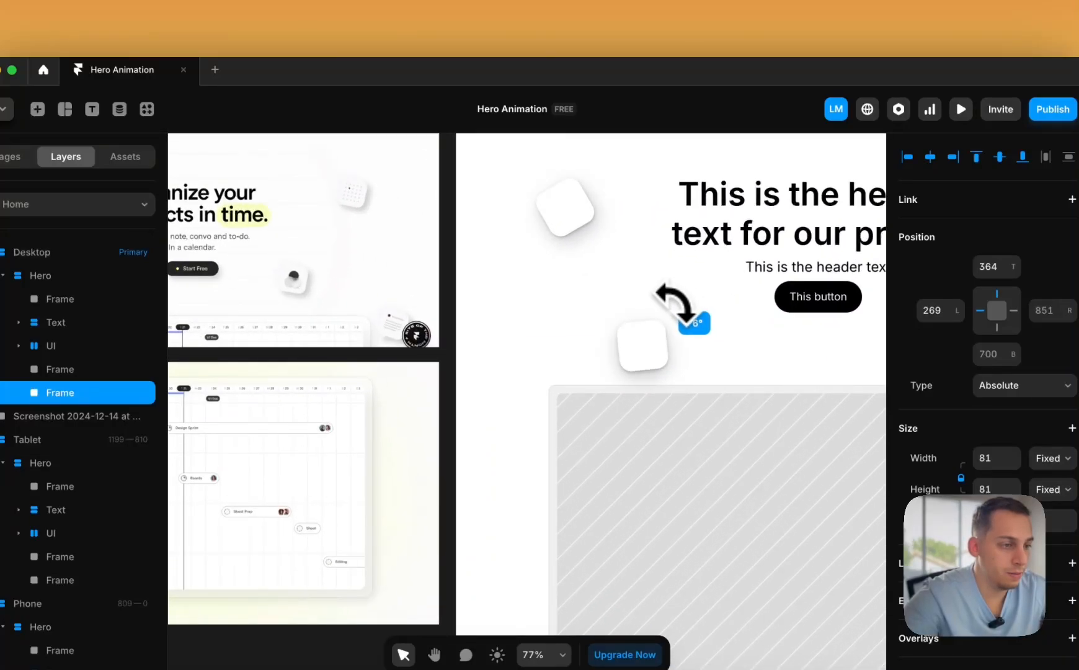
# - Duplicate the 61 px tile to the lower right of the button at about 793 left and 388 top, tilted the other way
pyautogui.moveTo(665, 317); pyautogui.dragTo(795, 330)
pyautogui.scroll(-3, 662, 338)
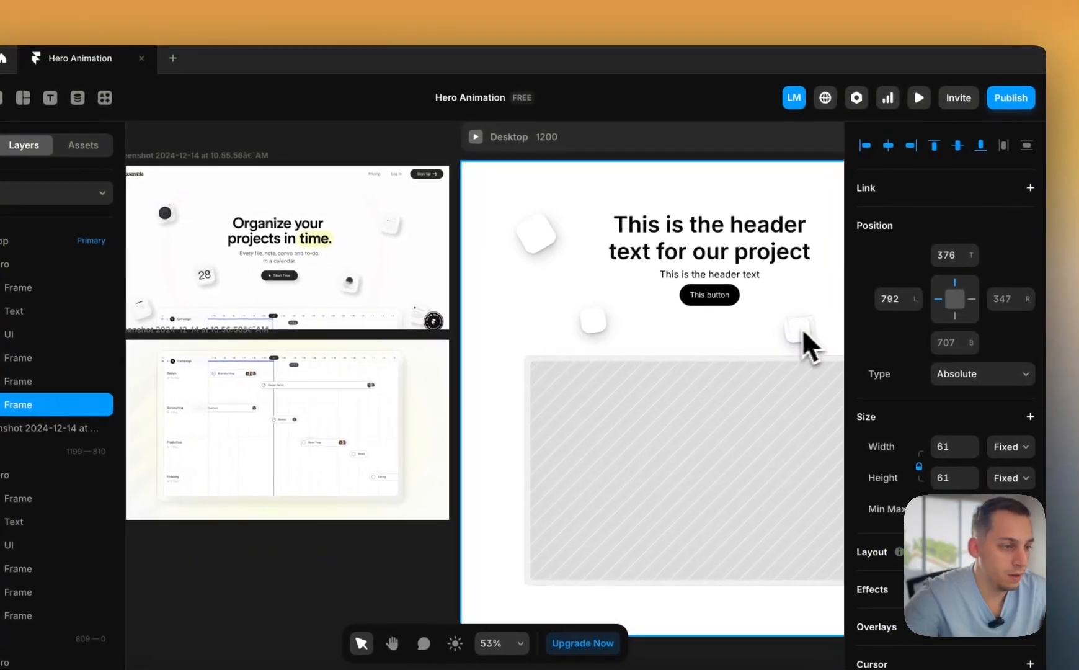
pyautogui.hscroll(3, 796, 329)
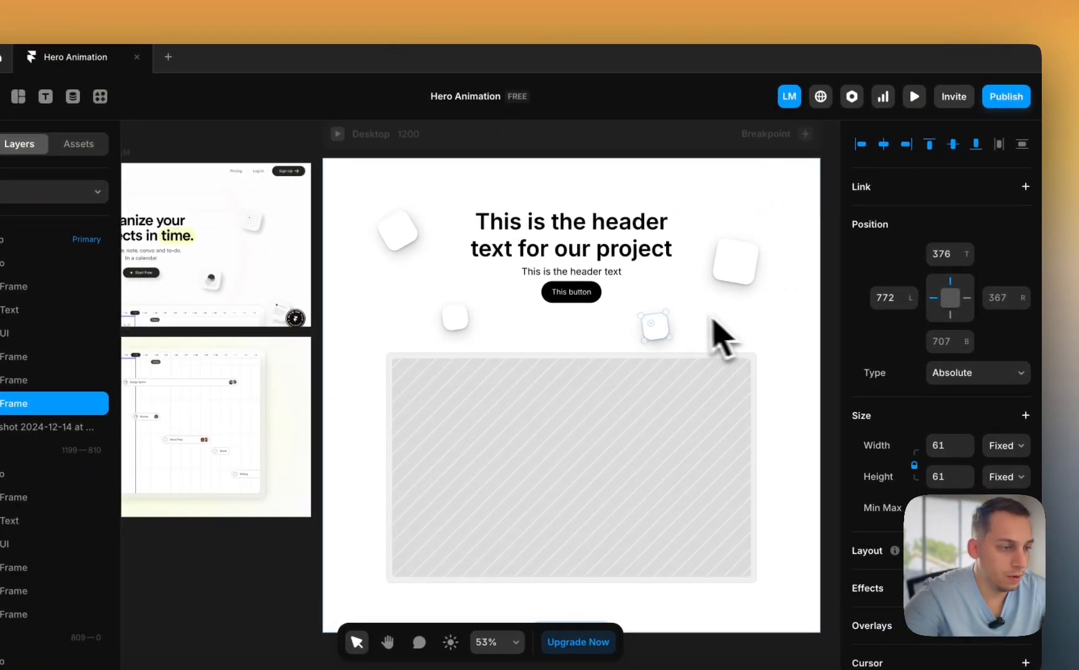
pyautogui.scroll(3, 689, 315)
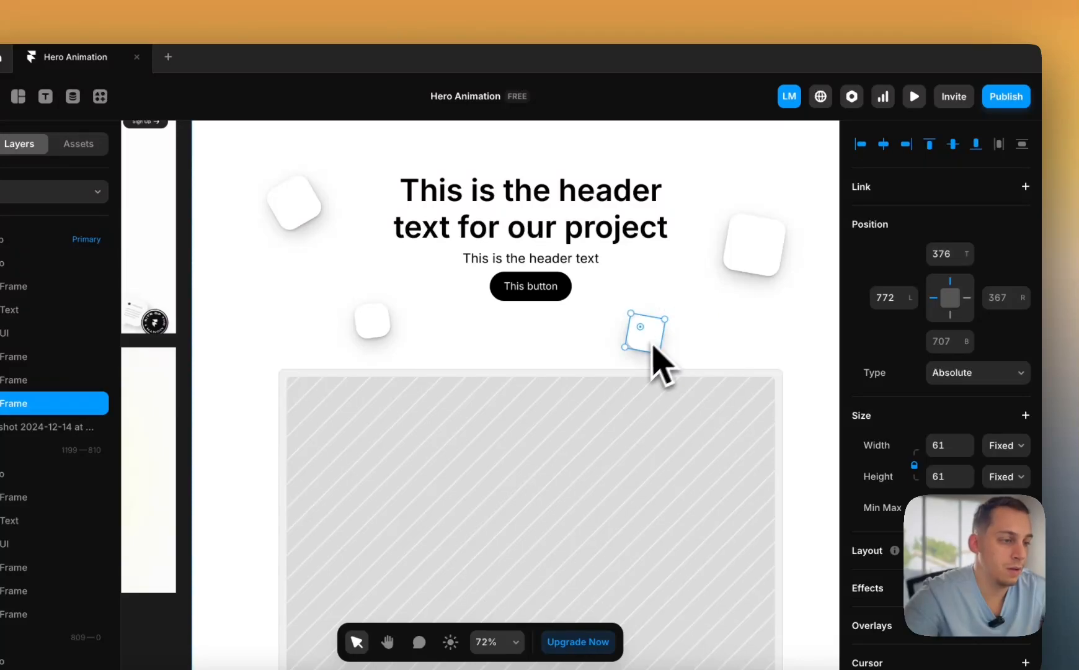
pyautogui.moveTo(663, 336); pyautogui.dragTo(659, 345)
# - Duplicate the small left tile farther left at about 56 left and 399 top, enlarge it to 82 px and tilt it to -25°
pyautogui.scroll(-5, 659, 344)
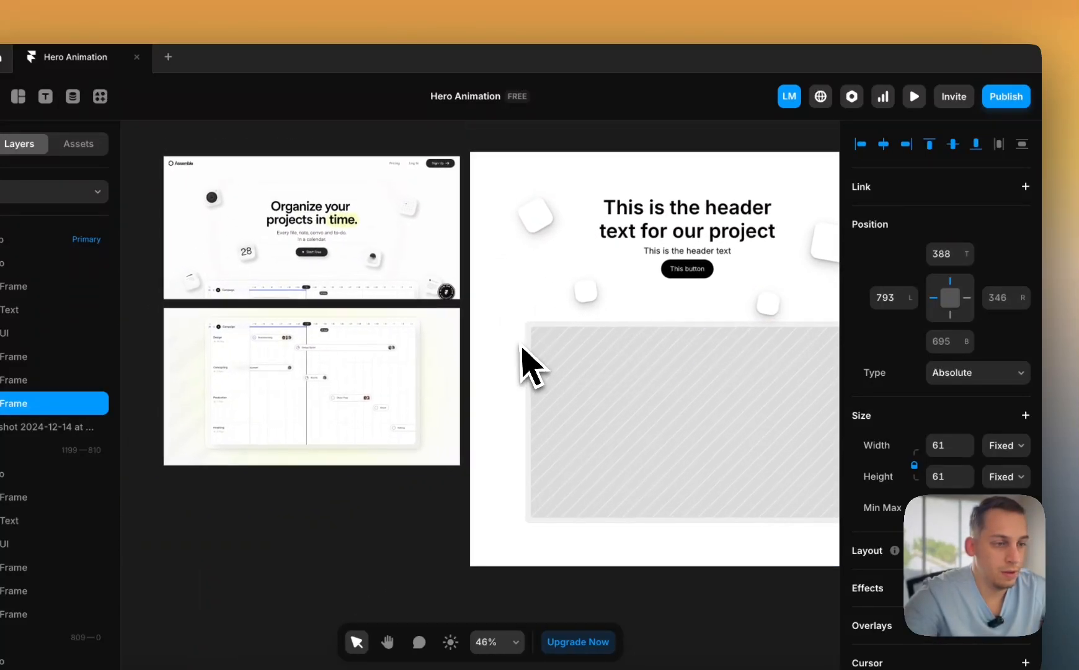
pyautogui.hscroll(2, 526, 366)
pyautogui.hscroll(-2, 526, 355)
pyautogui.scroll(-1, 526, 354)
pyautogui.click(577, 289)
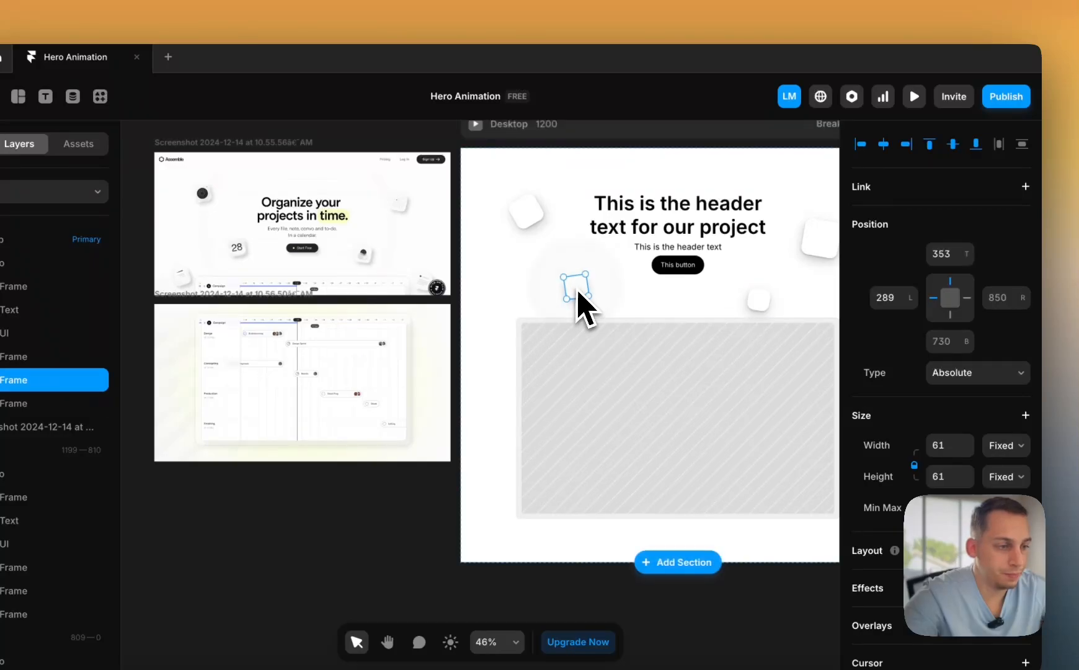
pyautogui.moveTo(578, 289); pyautogui.dragTo(414, 277)
pyautogui.scroll(3, 502, 311)
pyautogui.scroll(-3, 469, 314)
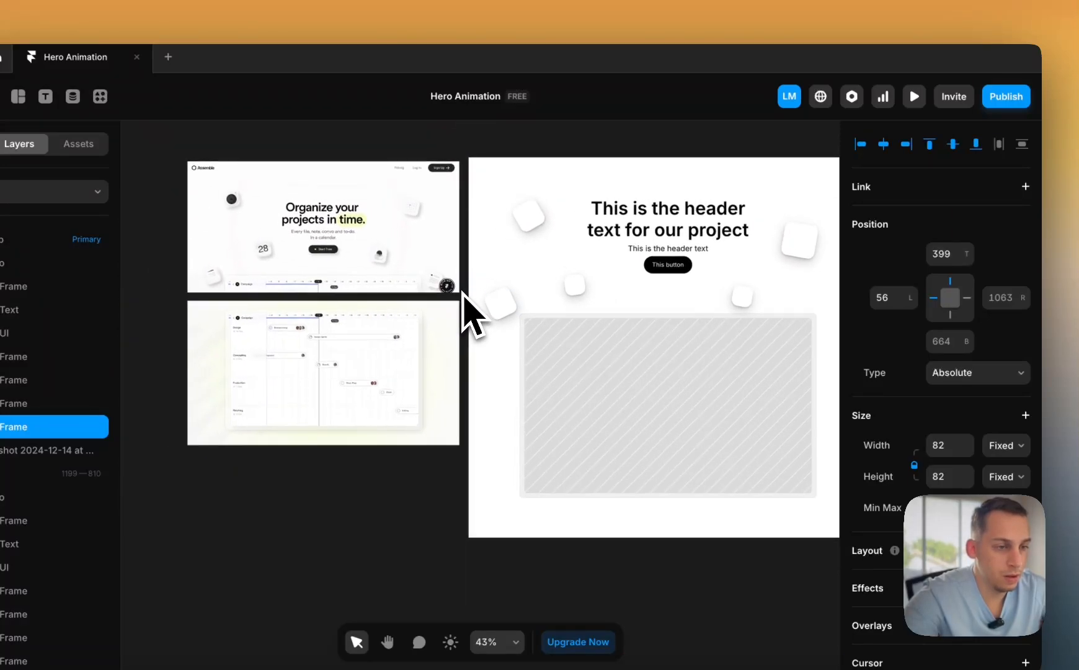
# - Duplicate the 82 px tile to the right of the image at about 1069 left and 428 top, tilted like a diamond
pyautogui.moveTo(515, 312); pyautogui.dragTo(780, 290)
pyautogui.scroll(3, 822, 318)
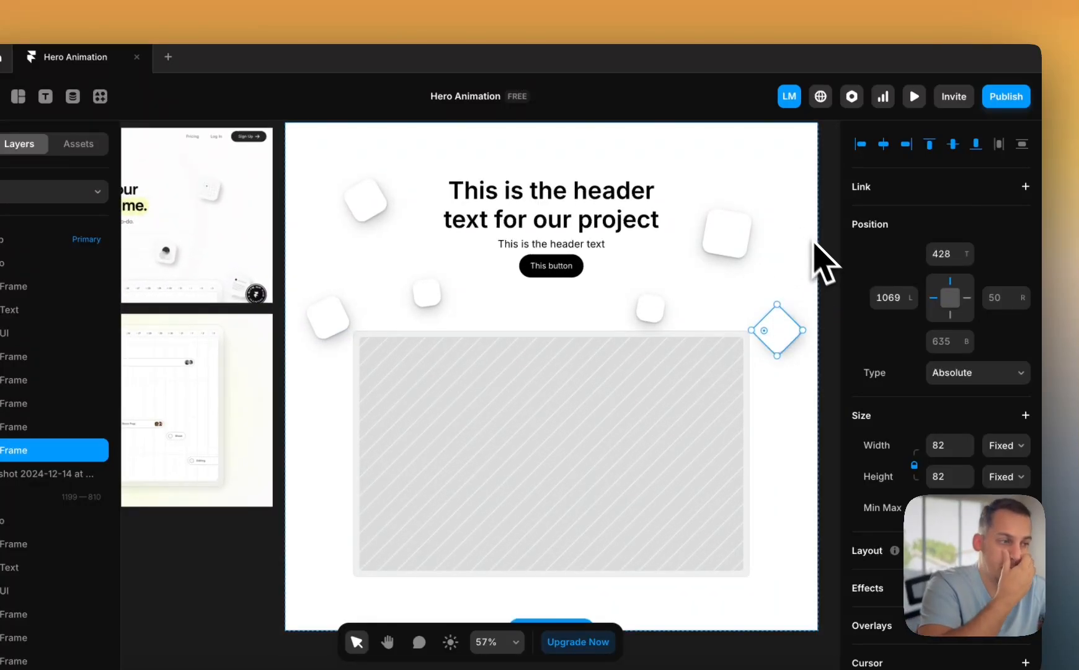
pyautogui.click(826, 266)
# - Compare the hero layout with the reference screenshots, examining the tile placement and the shadow around the timeline image
pyautogui.hscroll(3, 828, 272)
pyautogui.scroll(3, 831, 273)
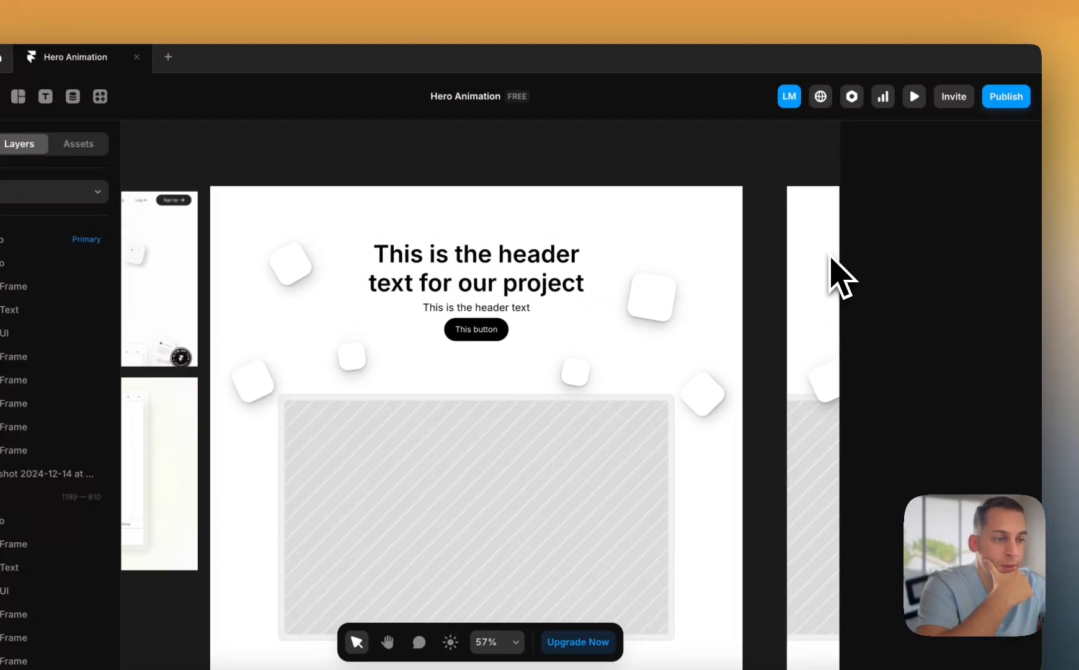
pyautogui.hscroll(-4, 608, 315)
pyautogui.hscroll(5, 597, 318)
pyautogui.scroll(-3, 596, 320)
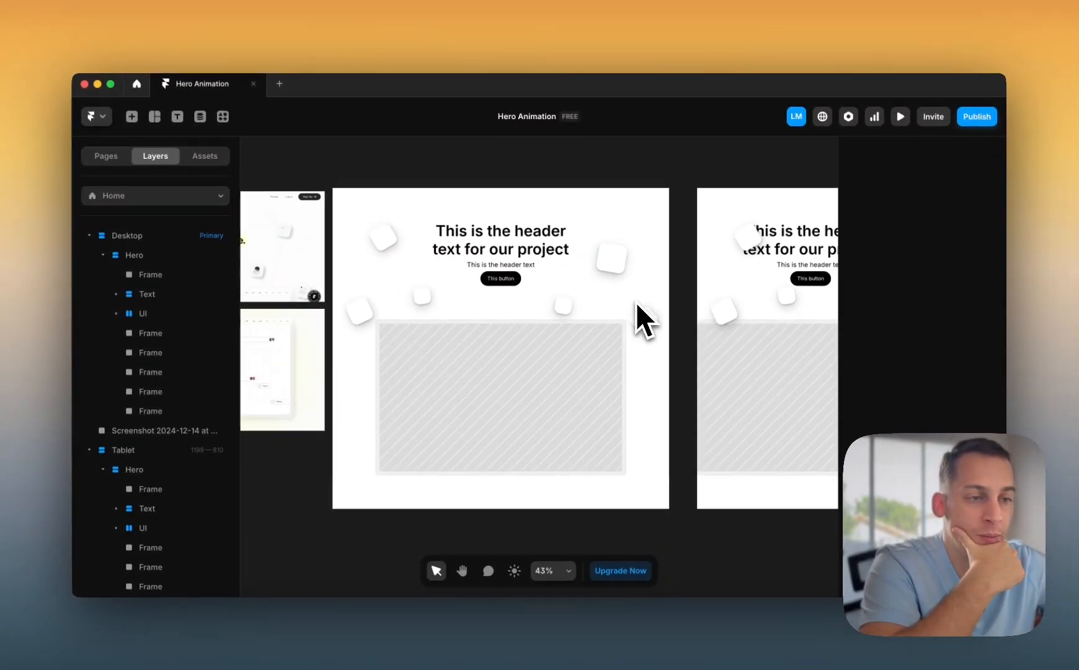
pyautogui.hscroll(-4, 636, 302)
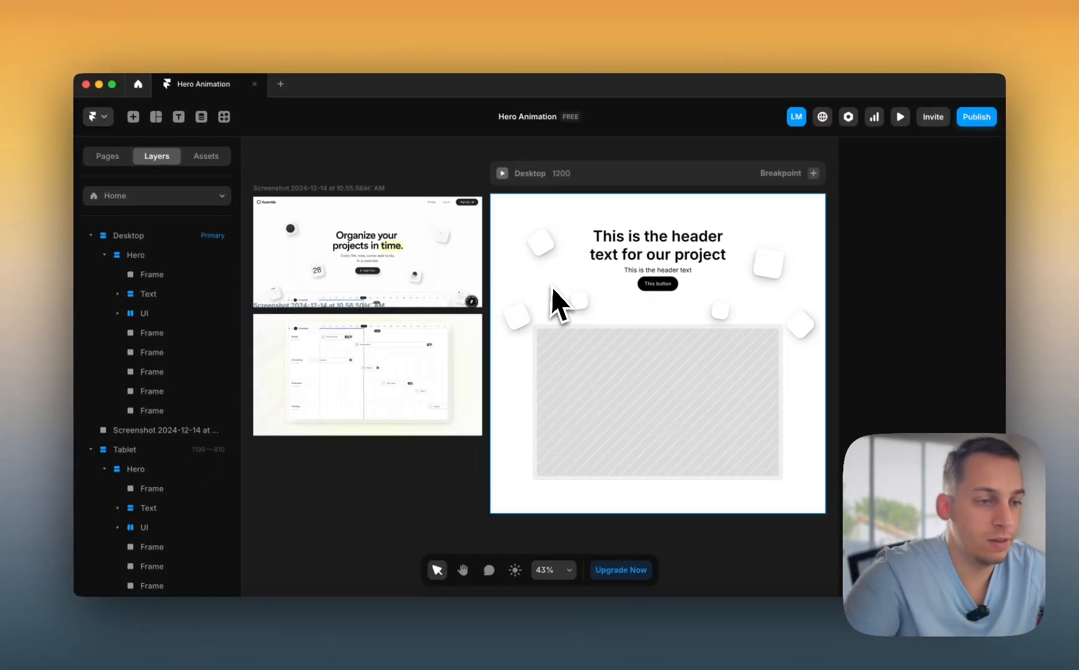
pyautogui.scroll(8, 453, 308)
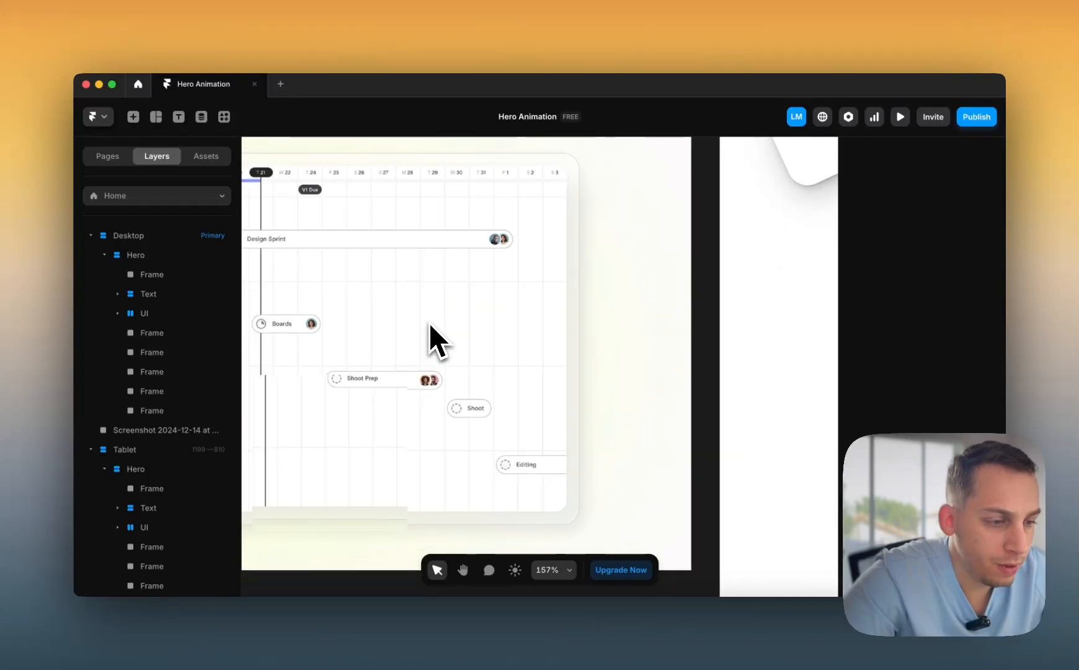
pyautogui.scroll(-6, 429, 323)
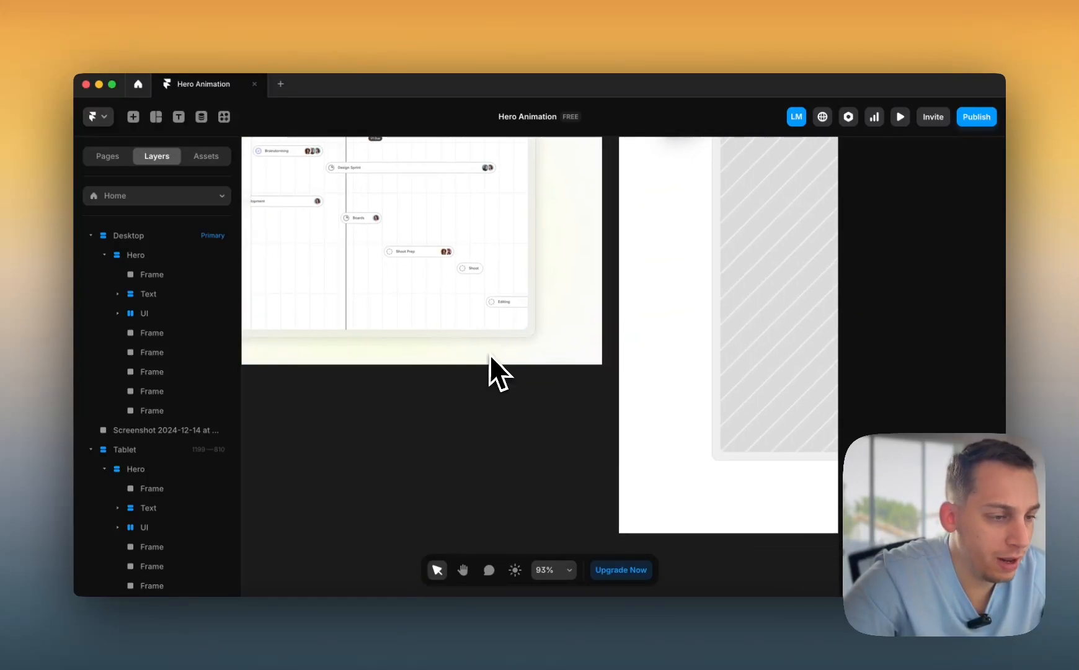
pyautogui.scroll(-3, 490, 355)
pyautogui.hscroll(3, 495, 359)
# - Try to apply the copied style of the small lower-right tile to the UI frame around the image
pyautogui.click(471, 405)
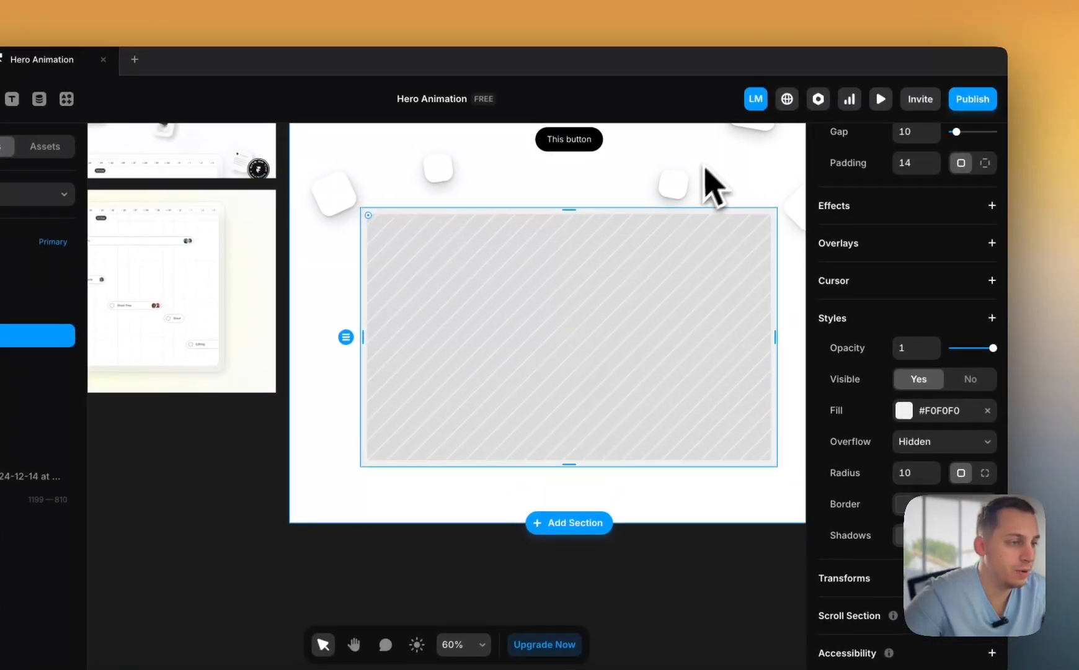
pyautogui.click(693, 152)
pyautogui.rightClick(696, 152)
pyautogui.moveTo(725, 253)
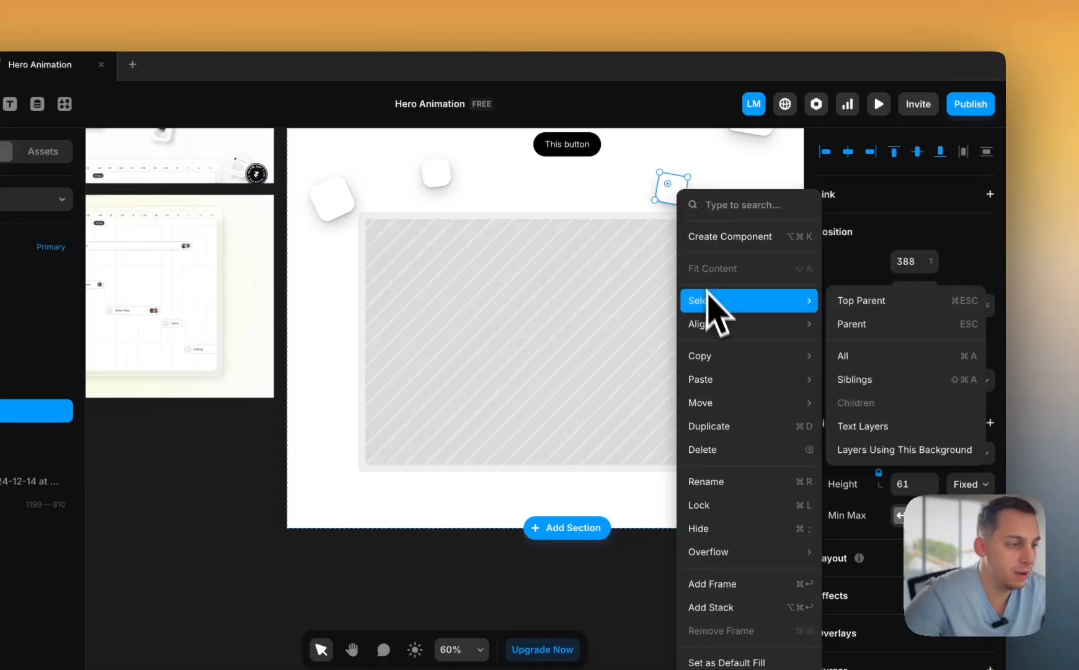
pyautogui.moveTo(723, 363)
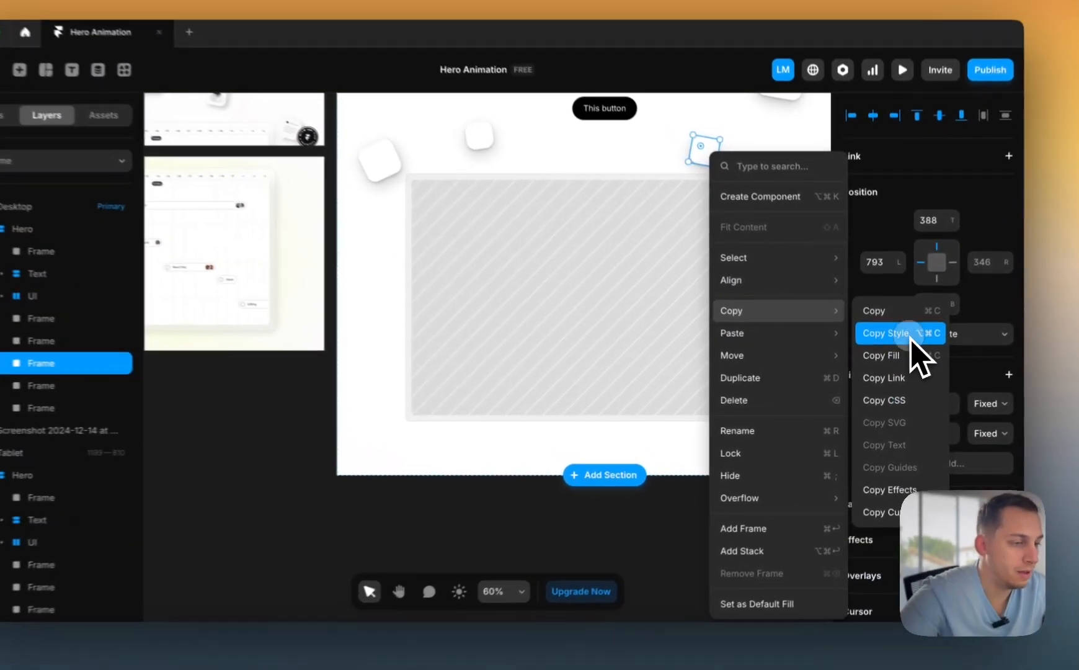
pyautogui.click(912, 370)
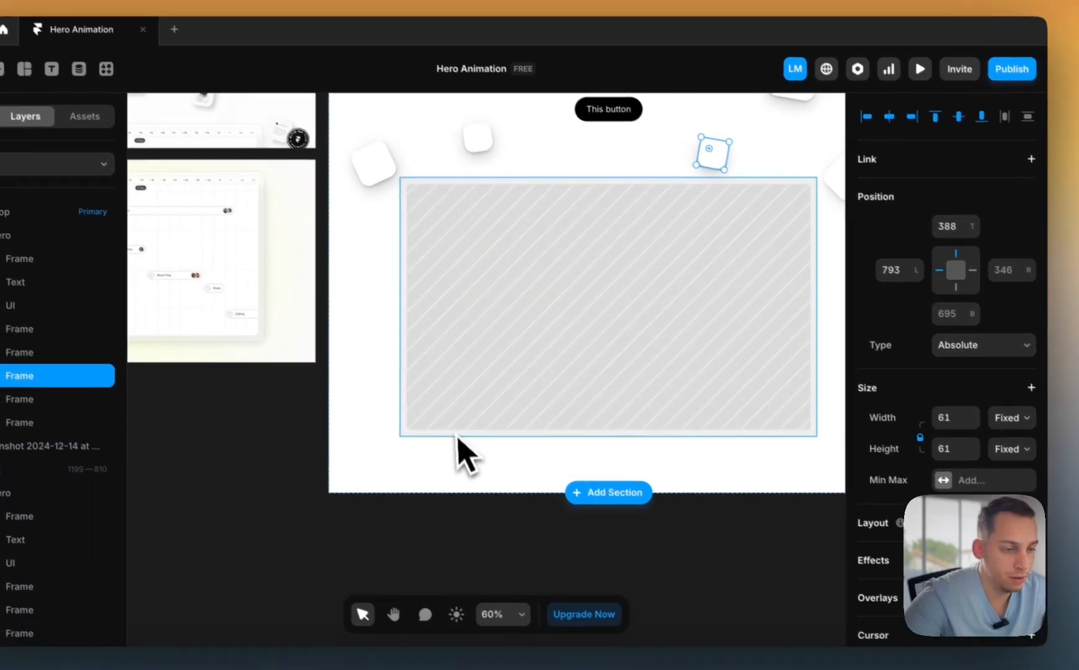
pyautogui.click(511, 423)
pyautogui.rightClick(464, 452)
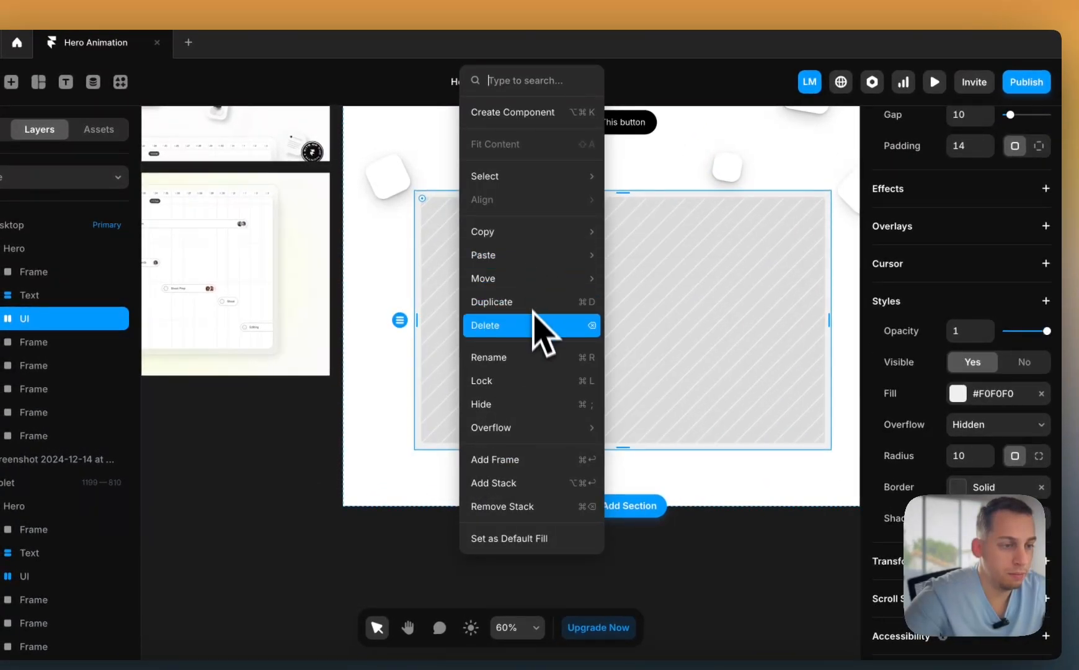
pyautogui.moveTo(564, 257)
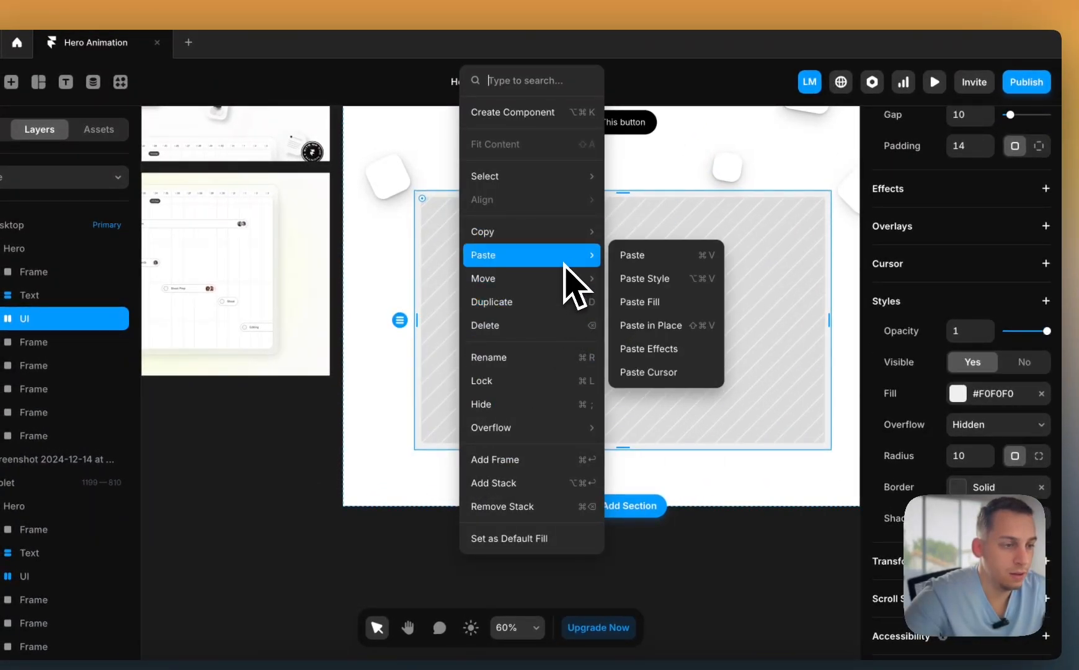
pyautogui.click(639, 278)
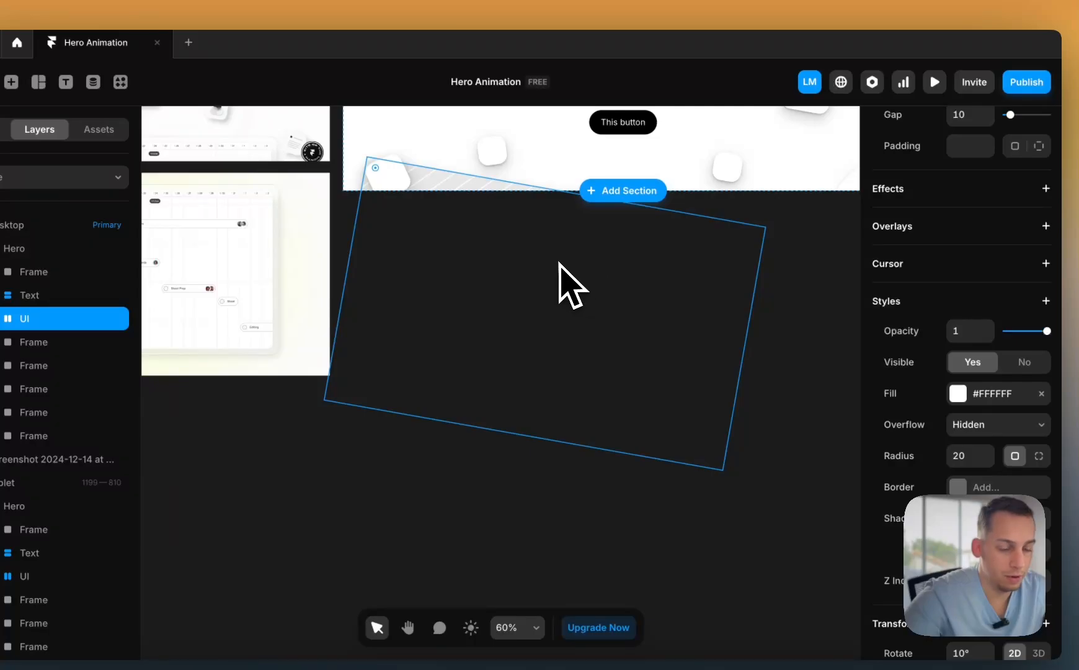
pyautogui.press('super+z')
# - Copy only the realistic shadow from the far-left 82 px tile and paste it onto the UI frame
pyautogui.click(389, 181)
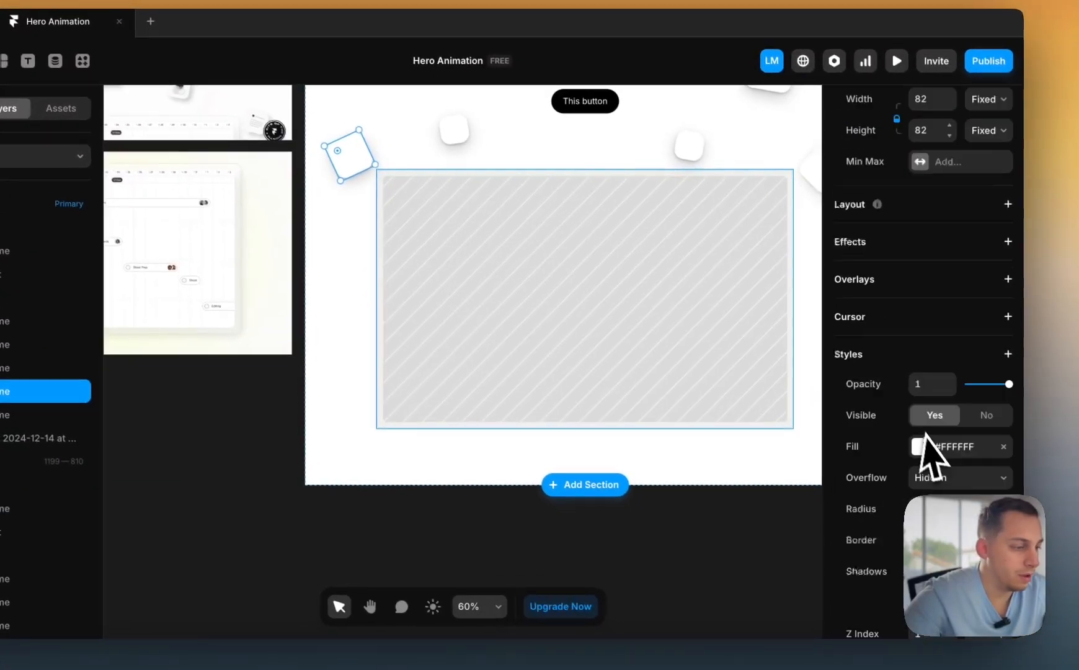
pyautogui.scroll(-5, 929, 447)
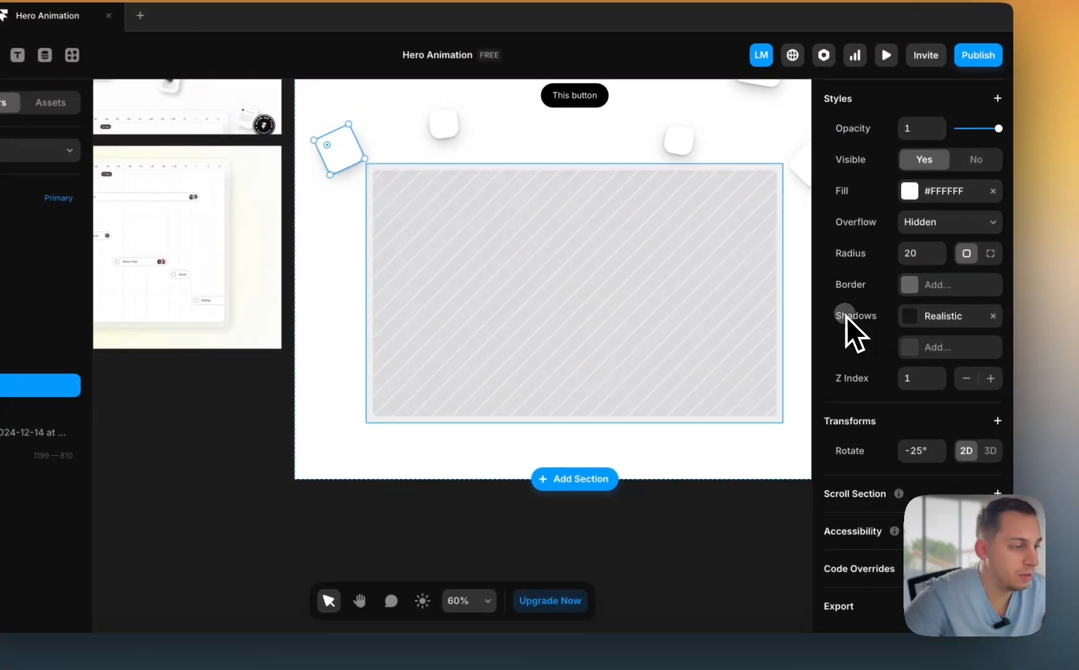
pyautogui.rightClick(846, 315)
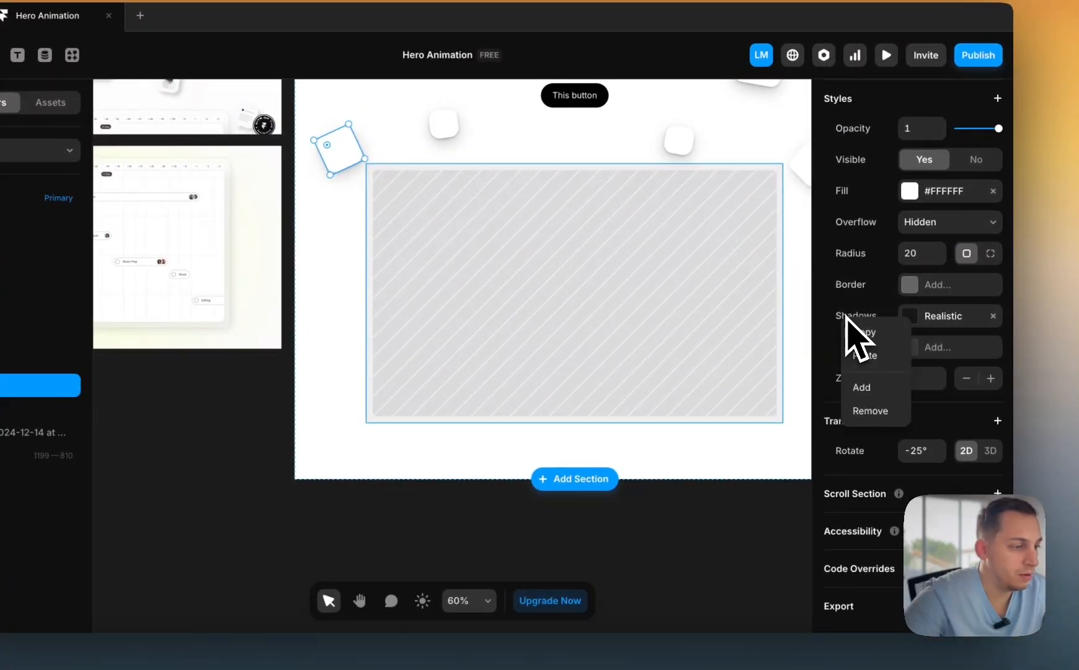
pyautogui.click(868, 333)
pyautogui.click(373, 326)
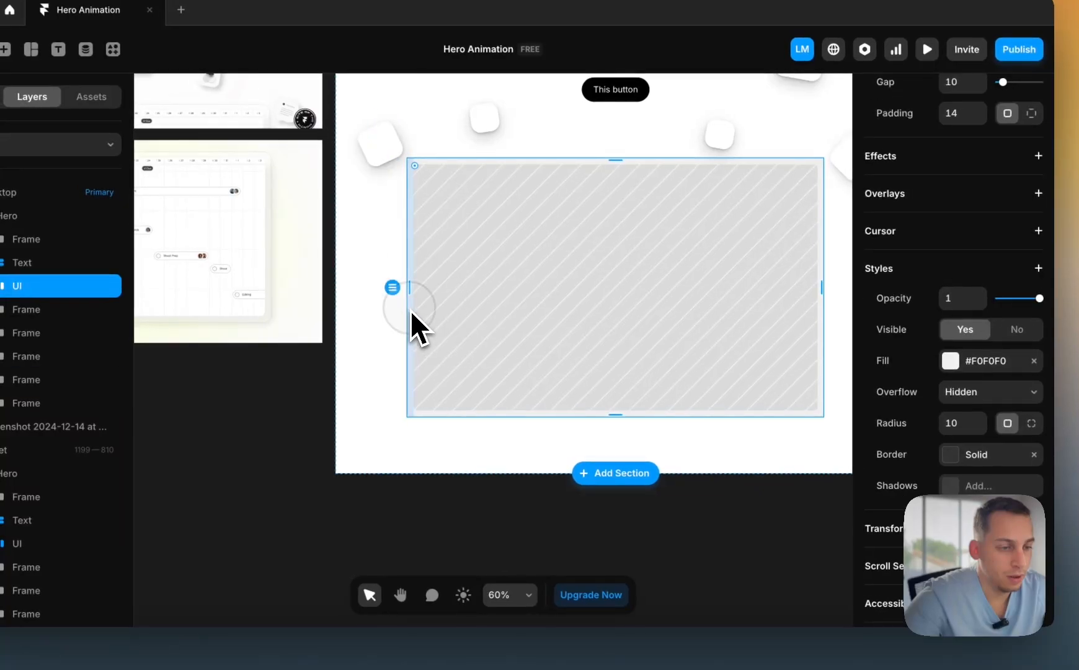
pyautogui.rightClick(371, 316)
pyautogui.moveTo(439, 318)
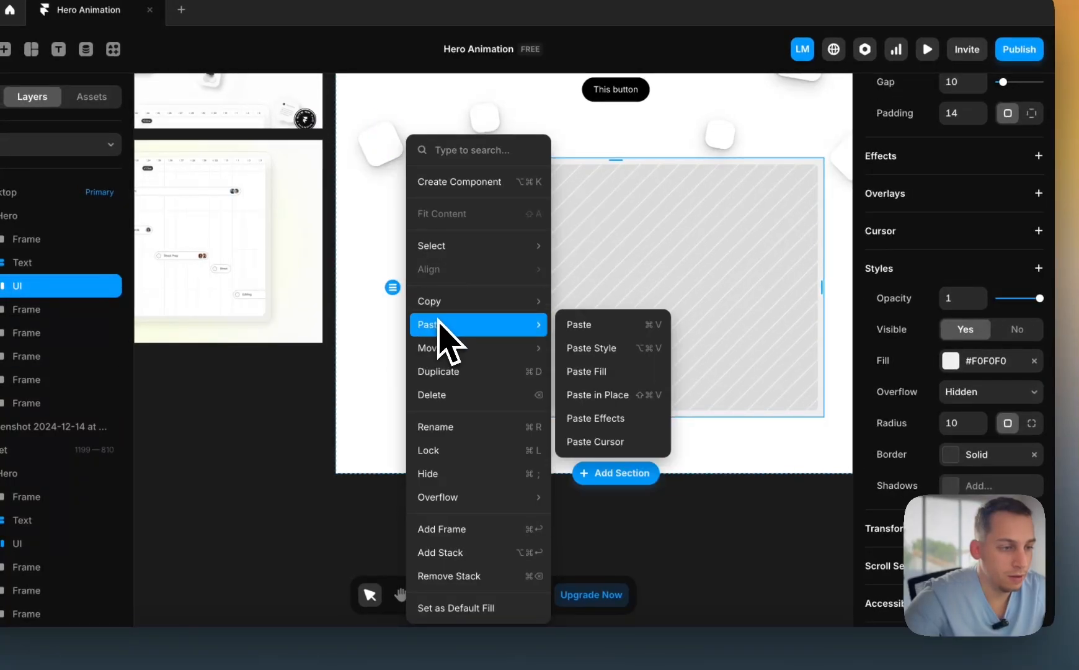
pyautogui.click(573, 331)
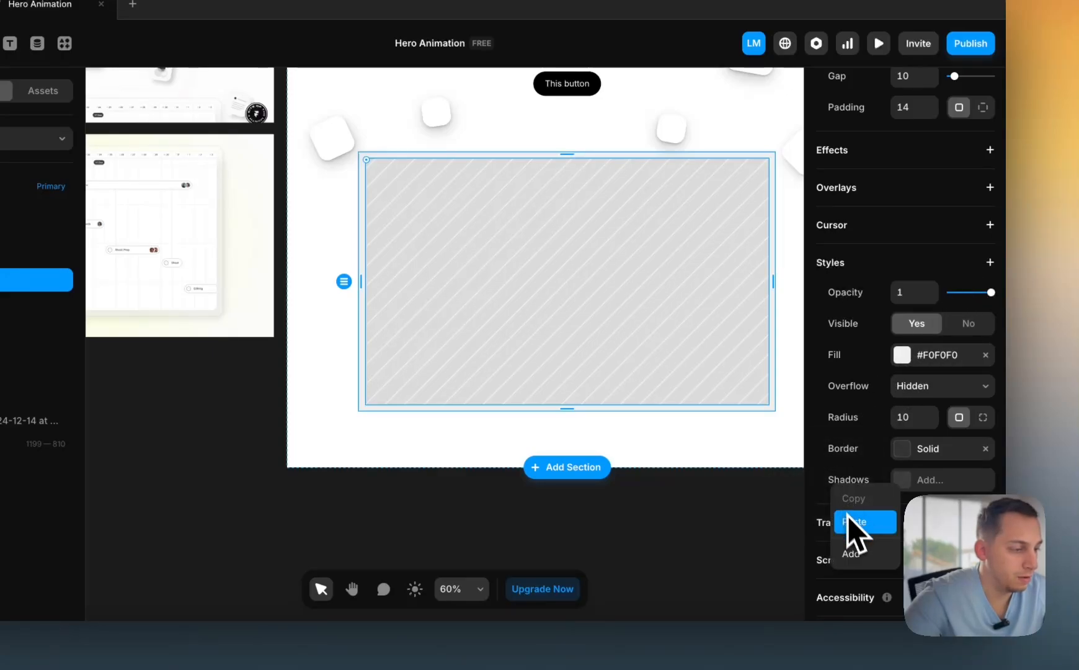
pyautogui.click(848, 518)
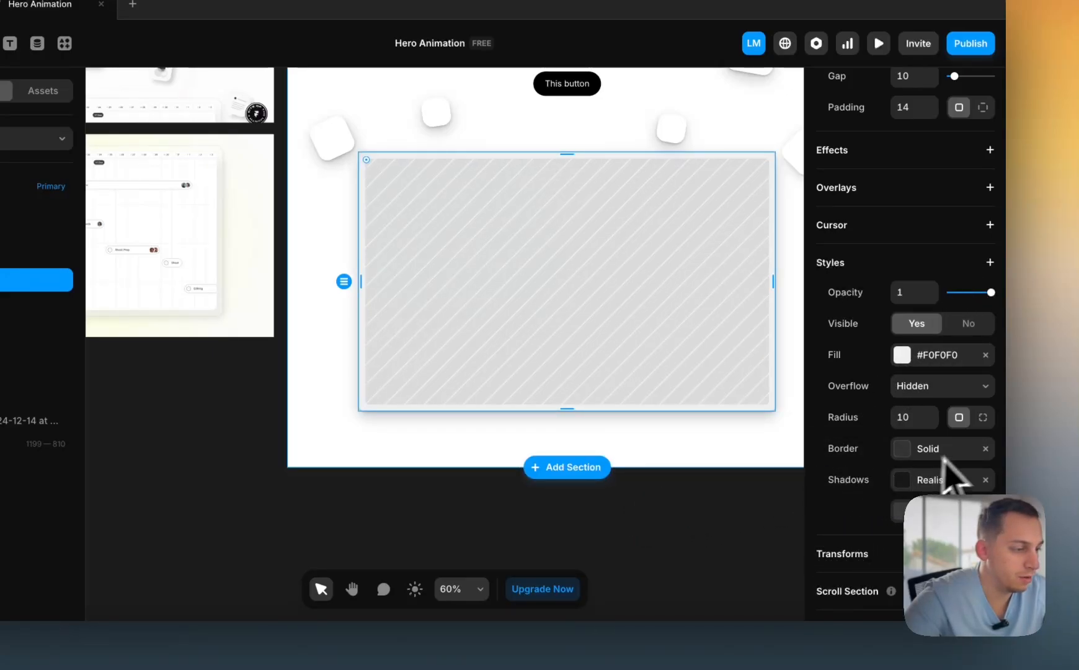
pyautogui.click(453, 482)
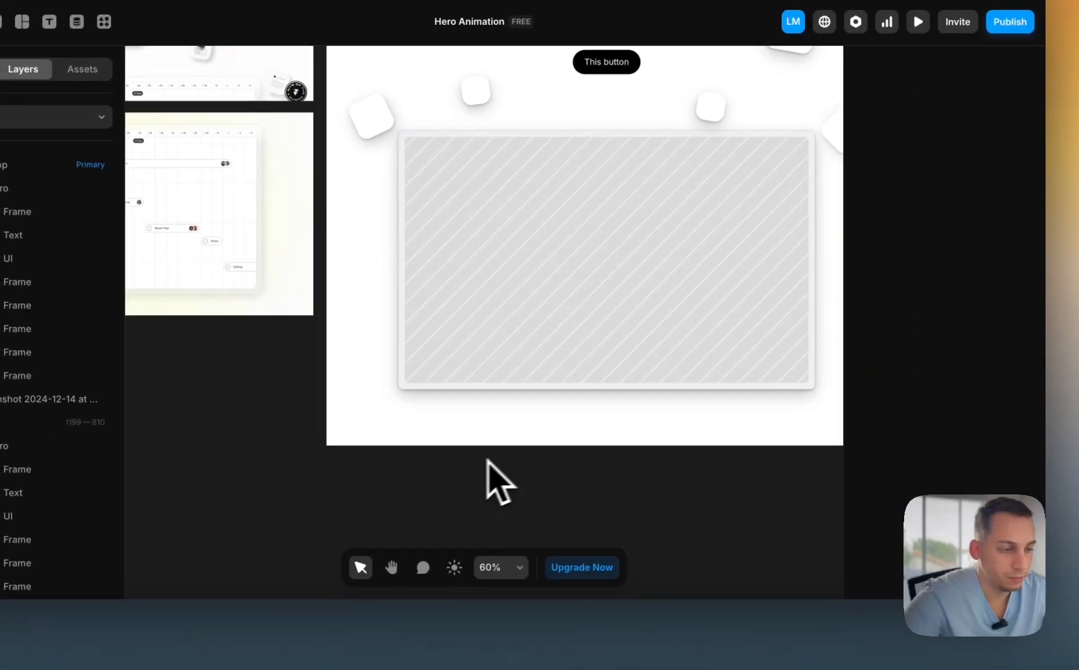
# - Lower the UI frame's black shadow opacity to 15% and increase the shadow's Y offset
pyautogui.hscroll(1, 478, 486)
pyautogui.click(416, 415)
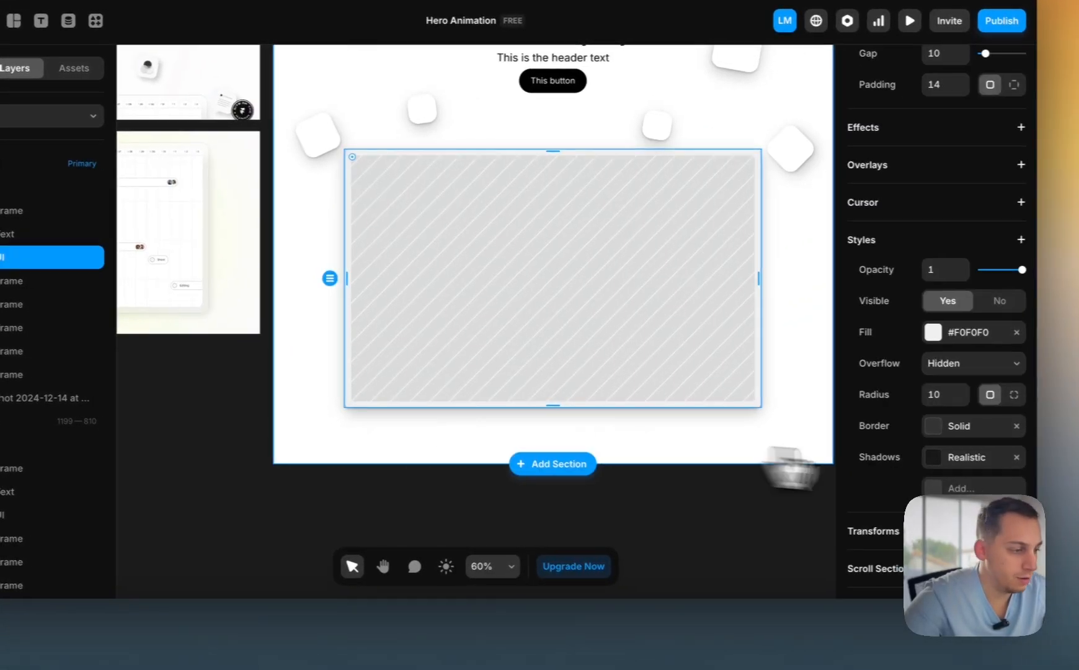
pyautogui.click(927, 460)
pyautogui.click(725, 443)
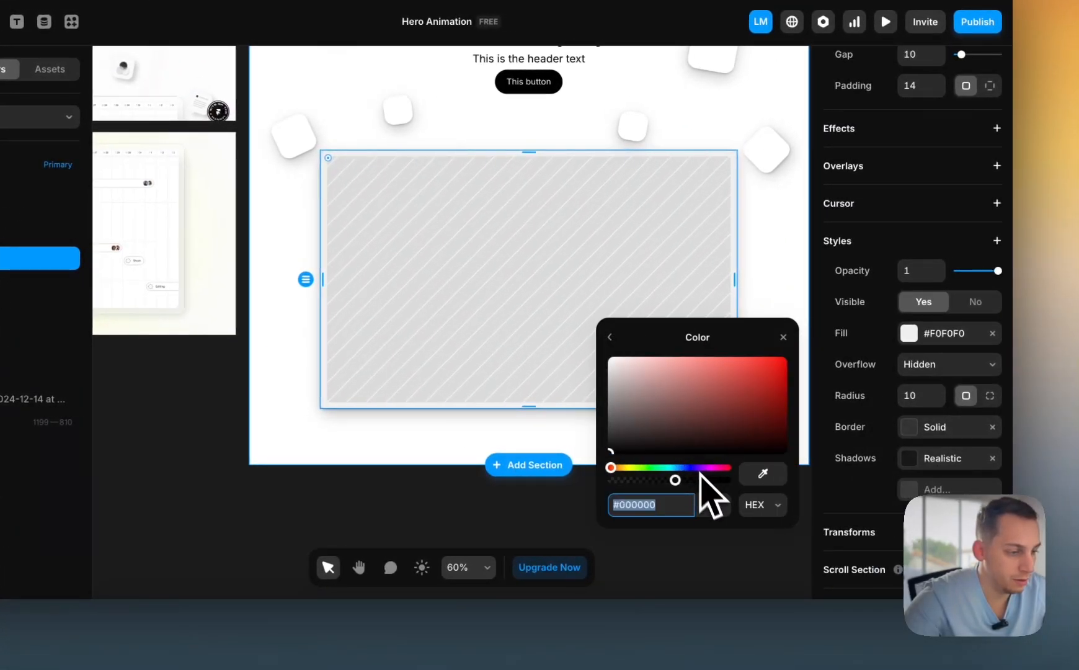
pyautogui.hotkey('shift', 'Down')
pyautogui.hotkey('shift', 'Down')
pyautogui.hotkey('shift', 'Down')
pyautogui.hotkey('shift', 'Down')
pyautogui.hotkey('shift', 'Down')
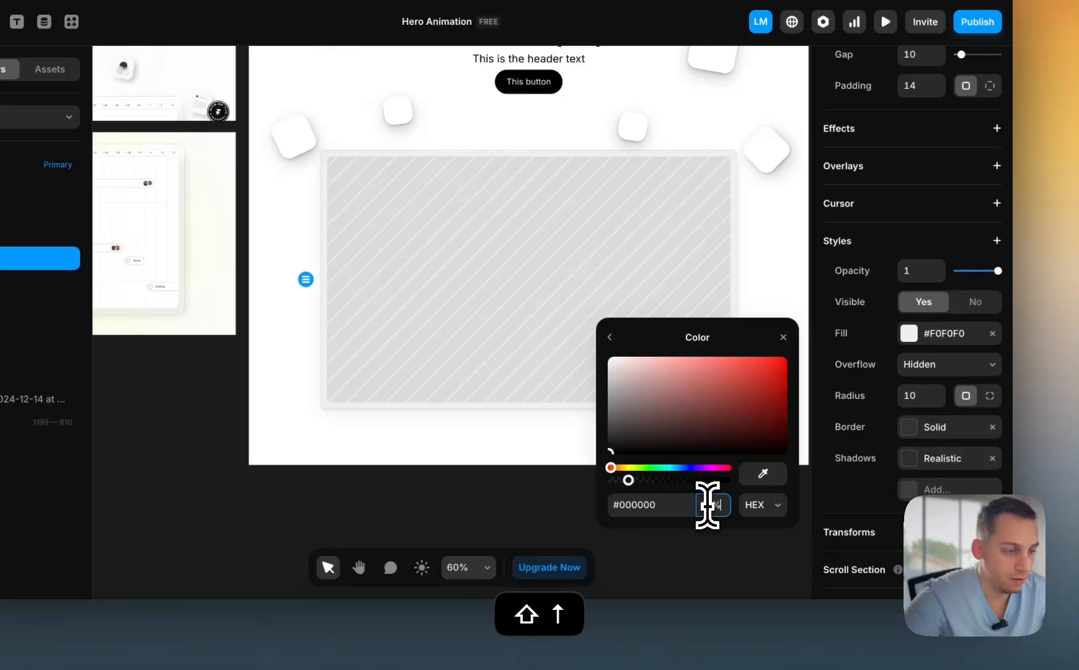
pyautogui.click(610, 337)
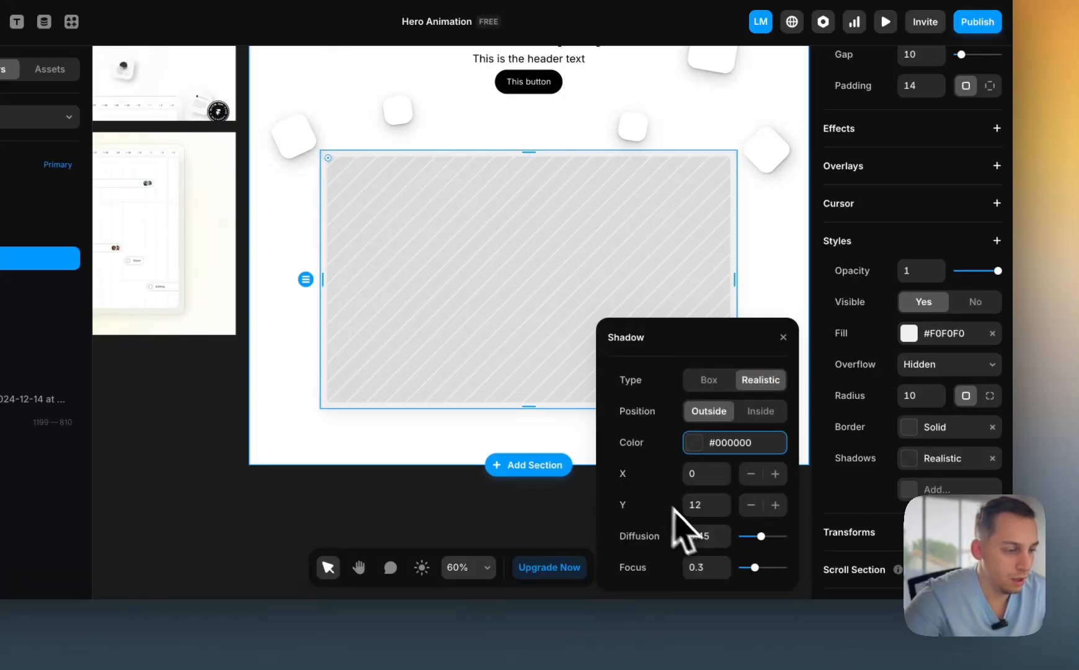
pyautogui.hotkey('shift', 'Up')
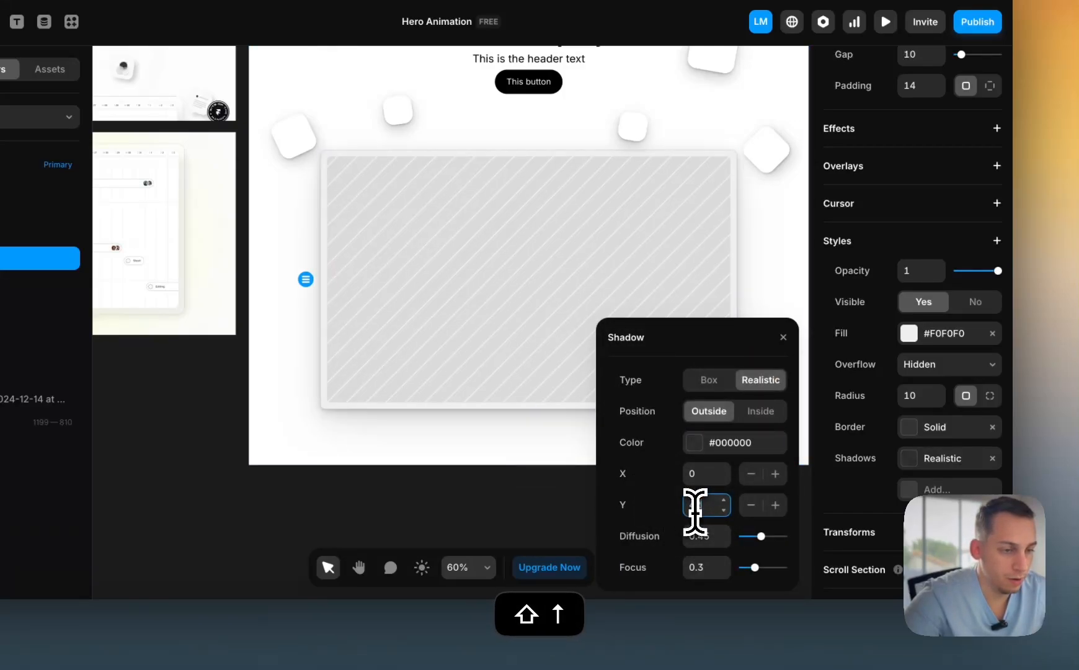
# - Soften the UI frame's shadow further by setting its color opacity to 8%
pyautogui.click(696, 456)
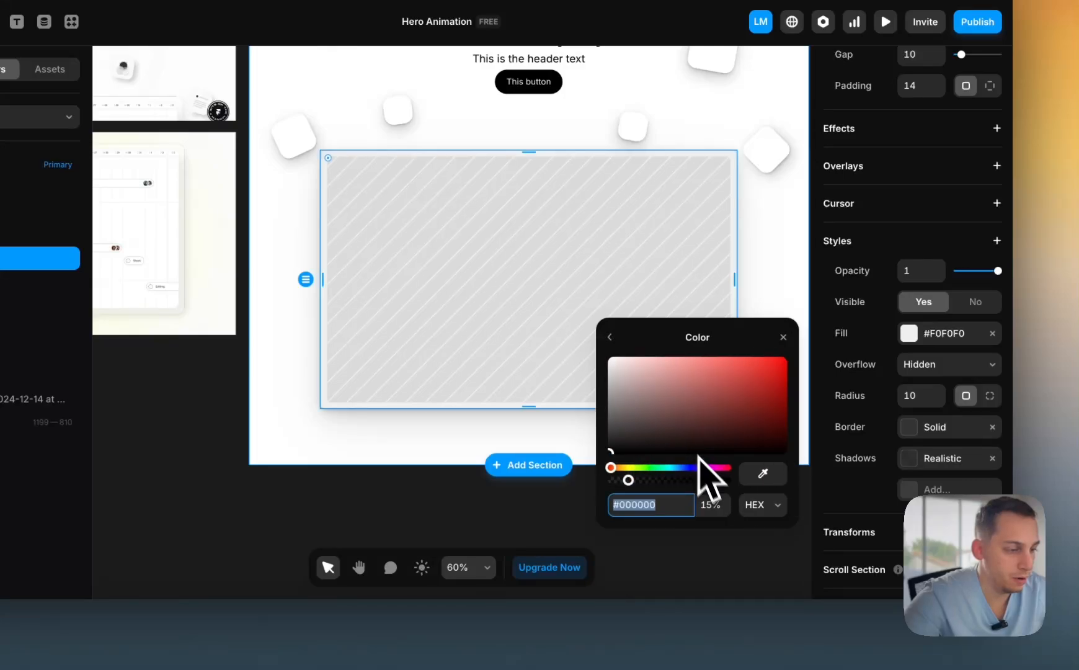
pyautogui.click(716, 506)
pyautogui.hotkey('shift', 'Down')
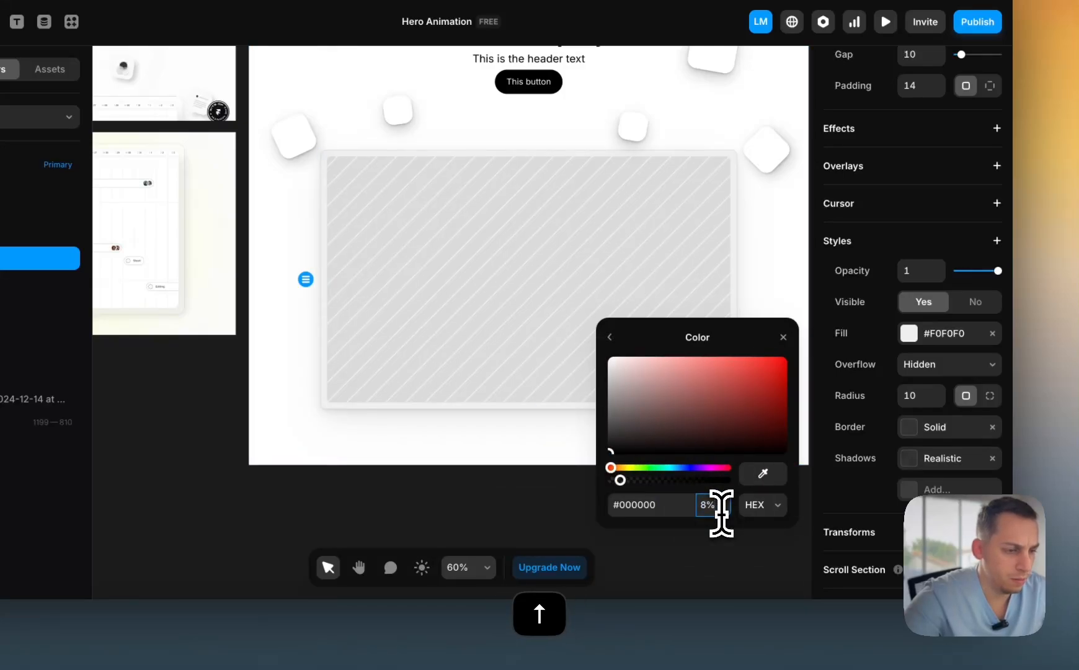
pyautogui.click(550, 525)
# - Add a Z Index style property to the UI frame that holds the image
pyautogui.scroll(-3, 549, 545)
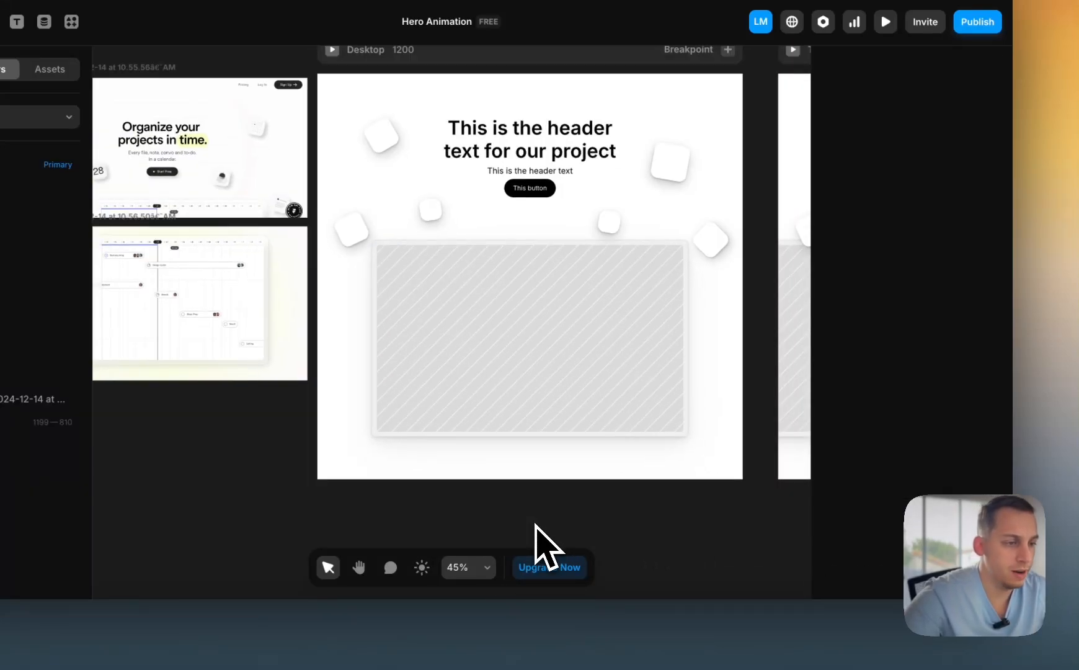
pyautogui.hscroll(-3, 535, 524)
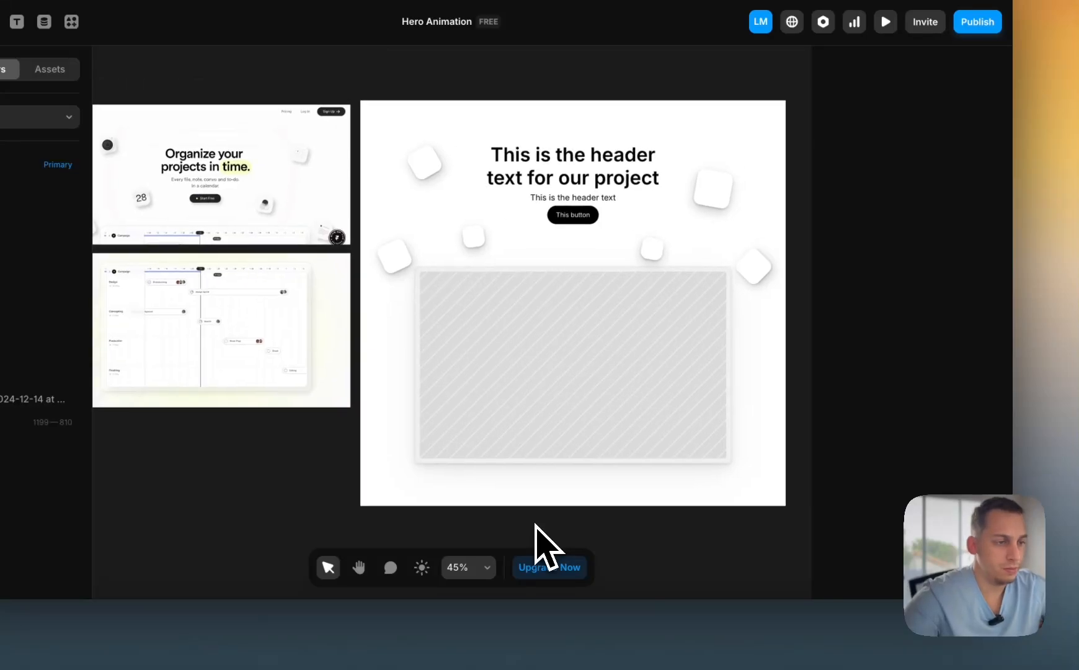
pyautogui.hscroll(2, 534, 524)
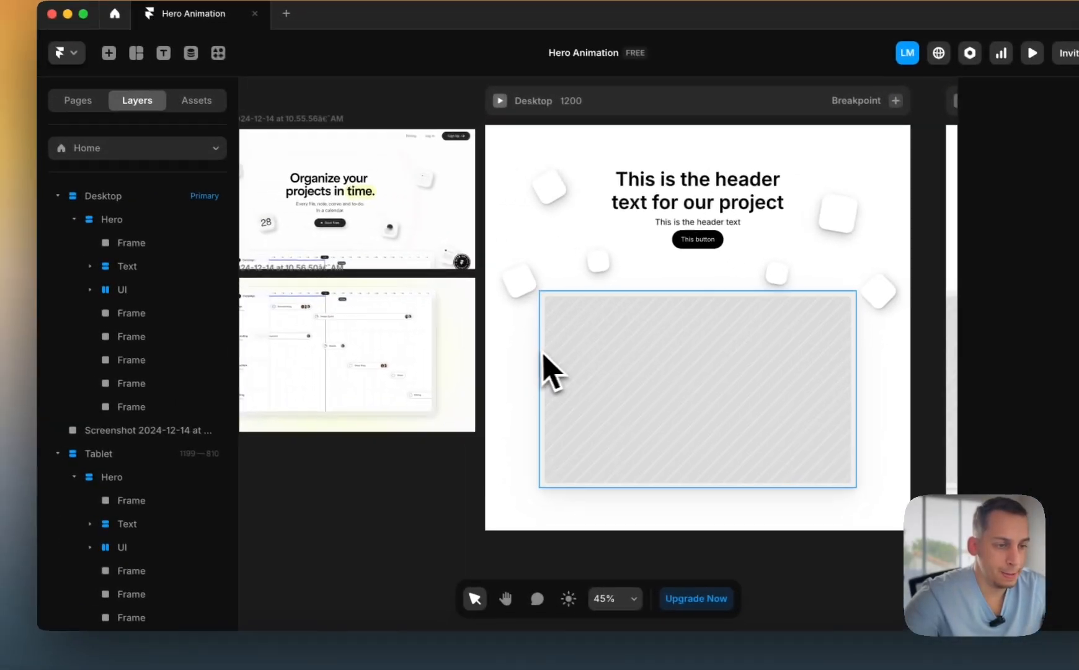
pyautogui.click(400, 323)
pyautogui.click(127, 317)
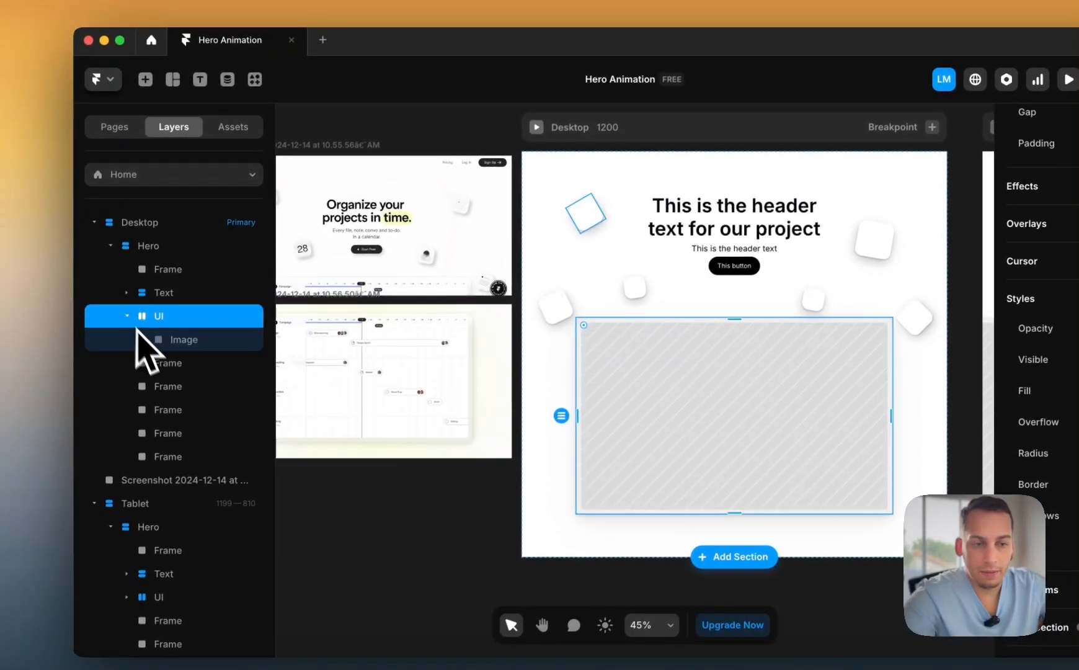
pyautogui.click(127, 316)
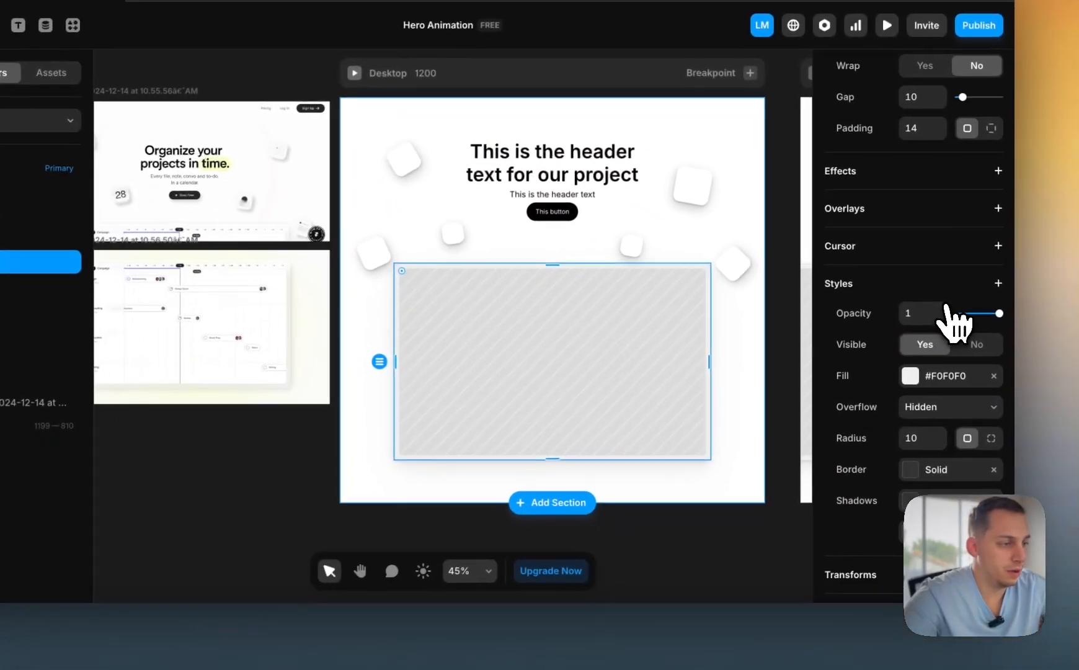
pyautogui.click(1078, 337)
pyautogui.click(884, 587)
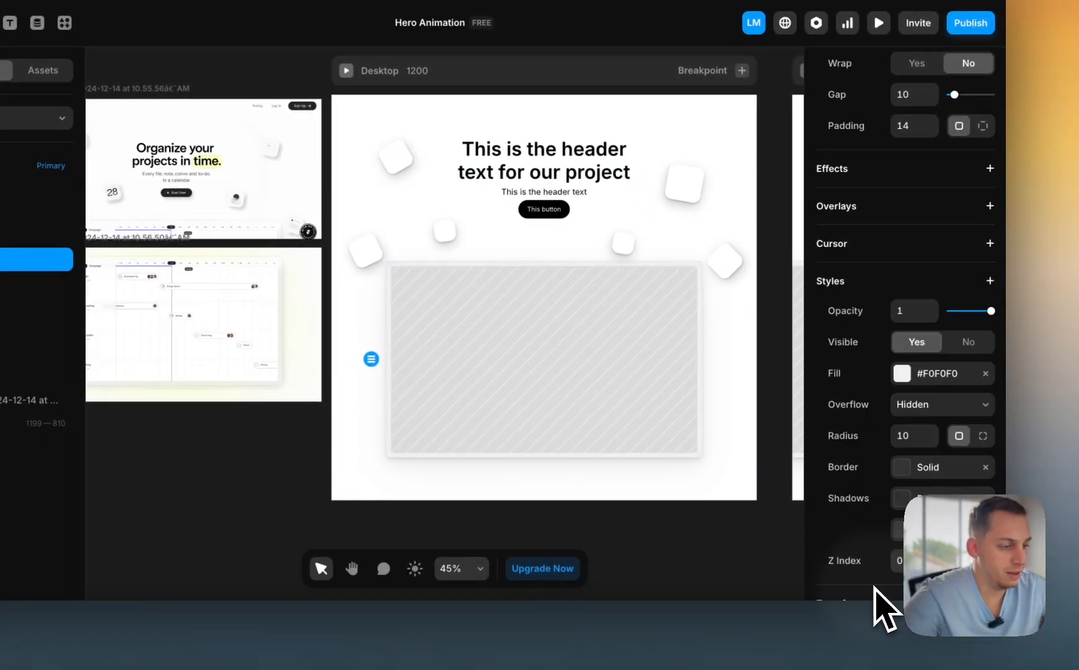
# - Try moving the diamond-rotated box over the upper corner of the UI frame, and undo the move
pyautogui.scroll(-2, 875, 577)
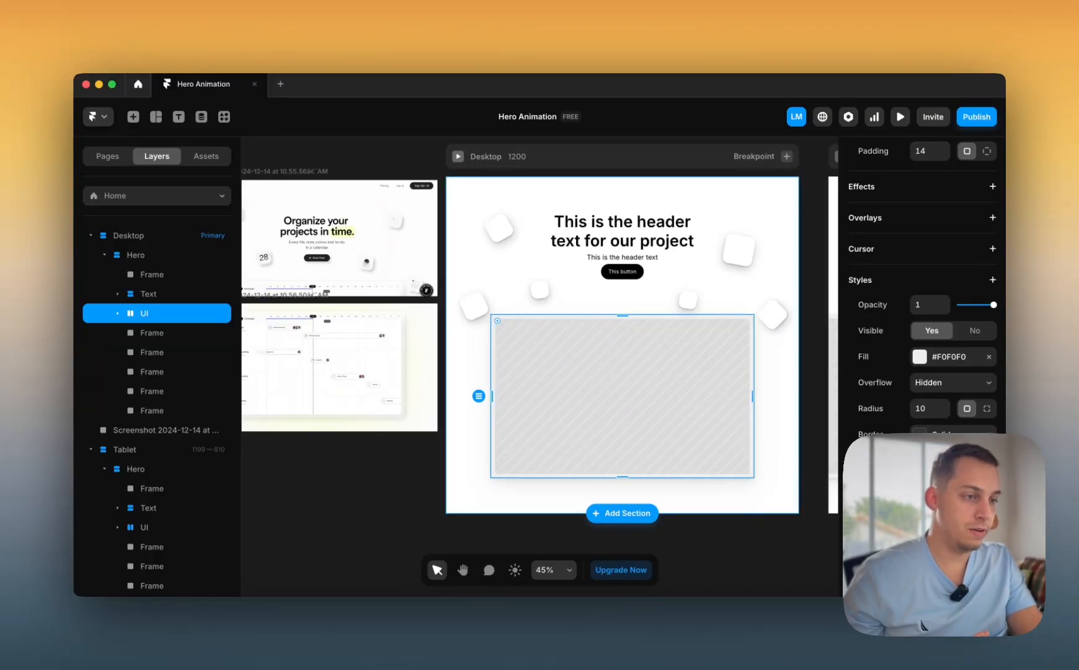
pyautogui.click(781, 317)
pyautogui.scroll(-5, 922, 451)
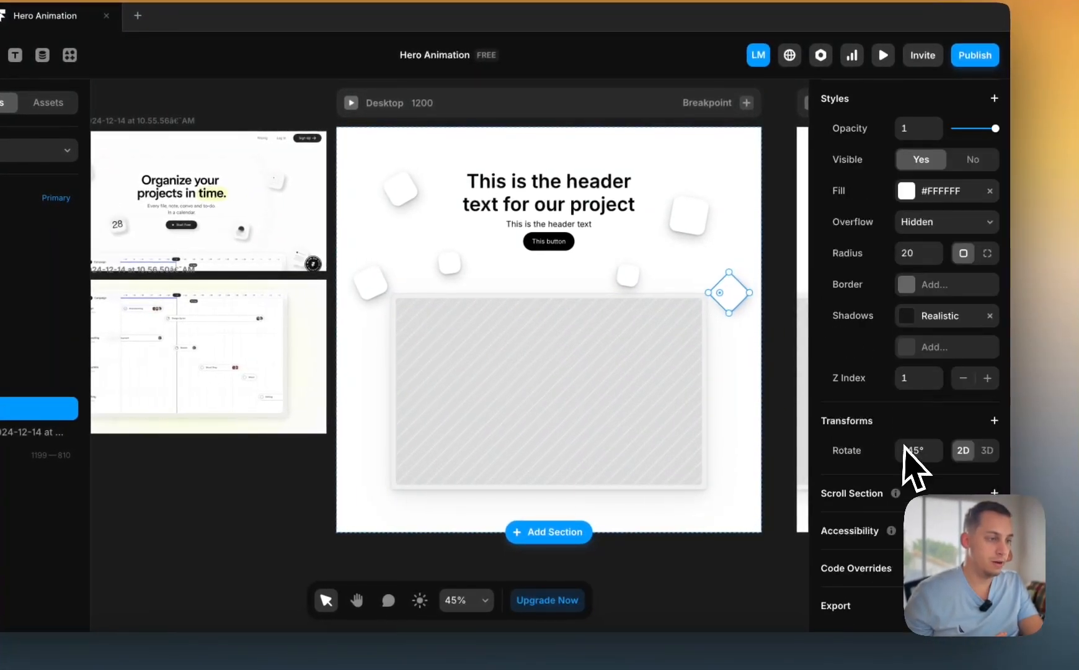
pyautogui.moveTo(731, 312)
pyautogui.mouseDown()
pyautogui.moveTo(725, 303)
pyautogui.moveTo(718, 322)
pyautogui.mouseUp()
pyautogui.press('super+z')
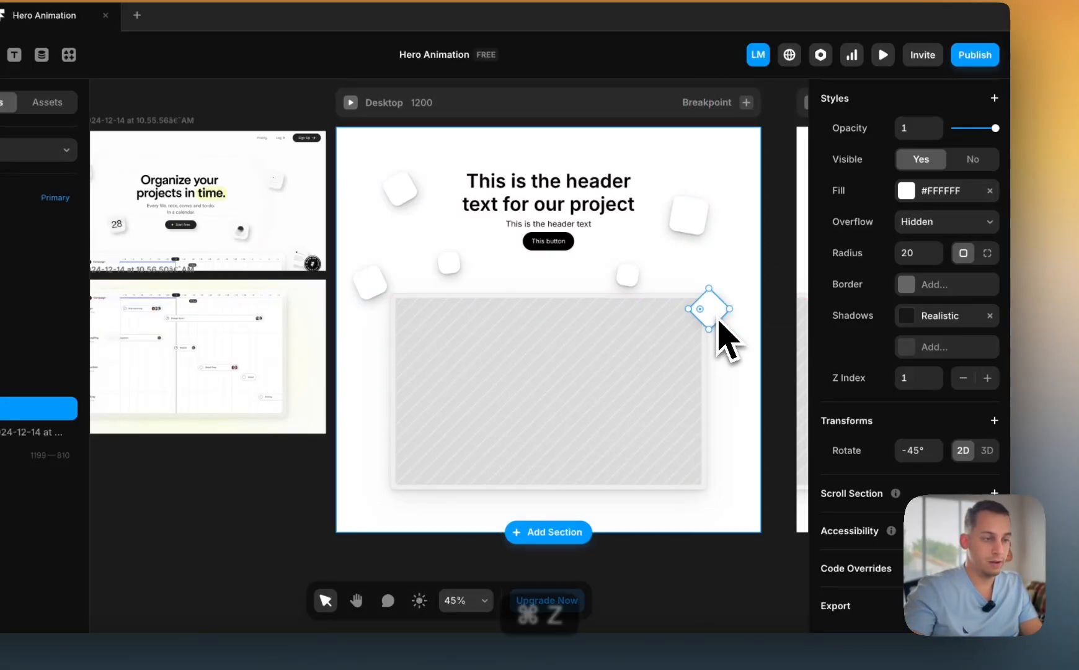
pyautogui.click(705, 320)
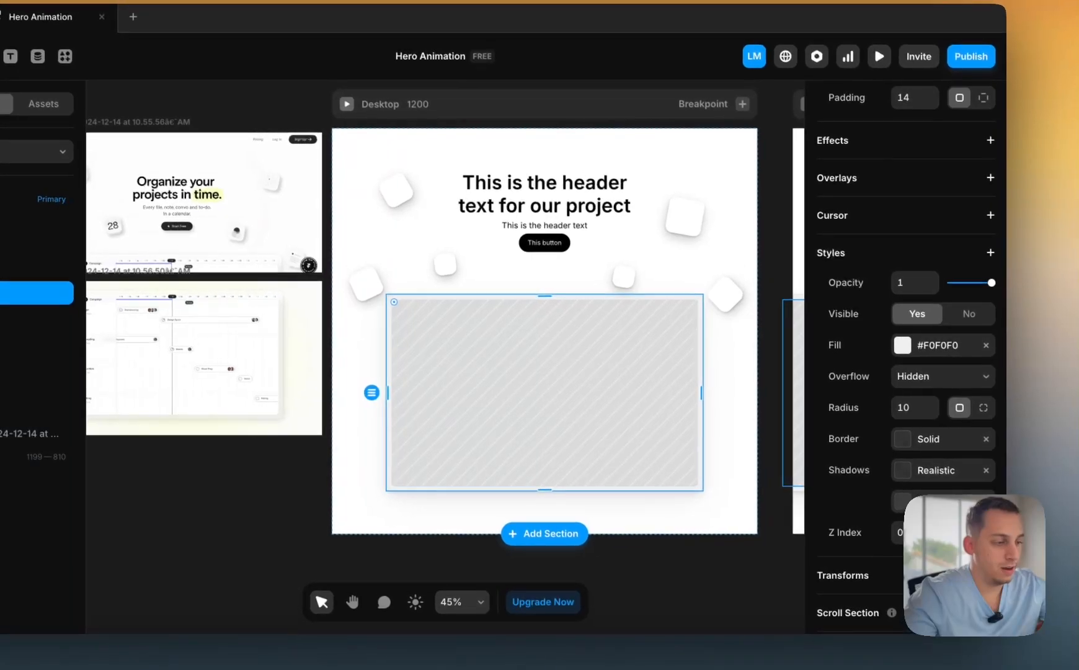
# - Set the Z index of all six floating boxes in the Desktop hero to 0
pyautogui.click(782, 298)
pyautogui.keyDown('shift'); pyautogui.click(623, 277); pyautogui.keyUp('shift')
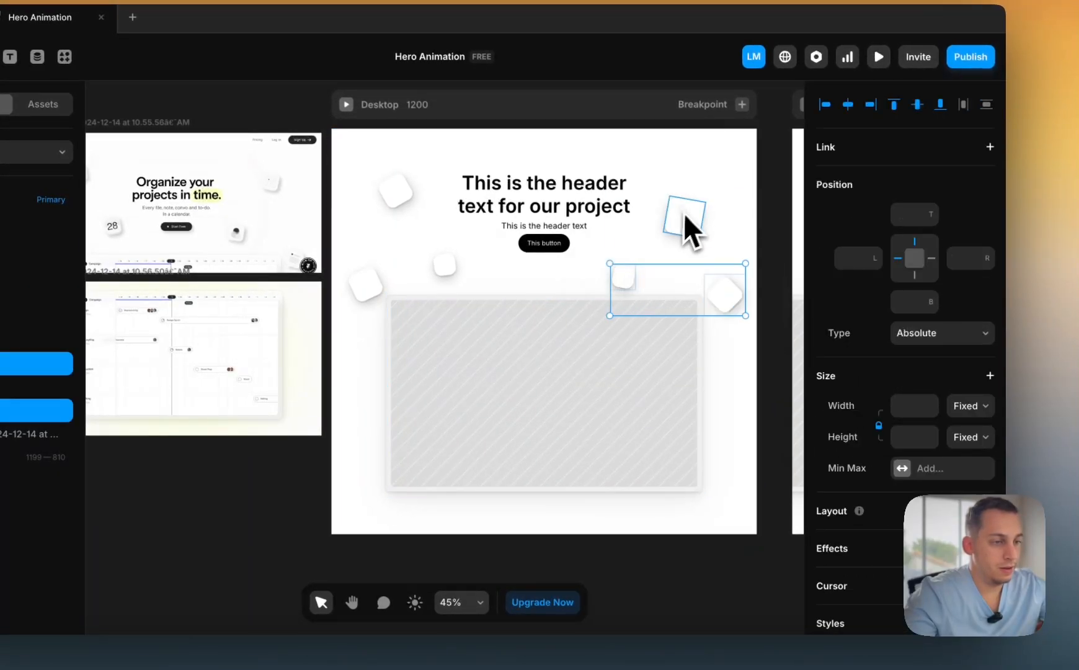
pyautogui.keyDown('shift'); pyautogui.click(685, 219); pyautogui.keyUp('shift')
pyautogui.keyDown('shift'); pyautogui.click(451, 271); pyautogui.keyUp('shift')
pyautogui.keyDown('shift'); pyautogui.click(445, 221); pyautogui.keyUp('shift')
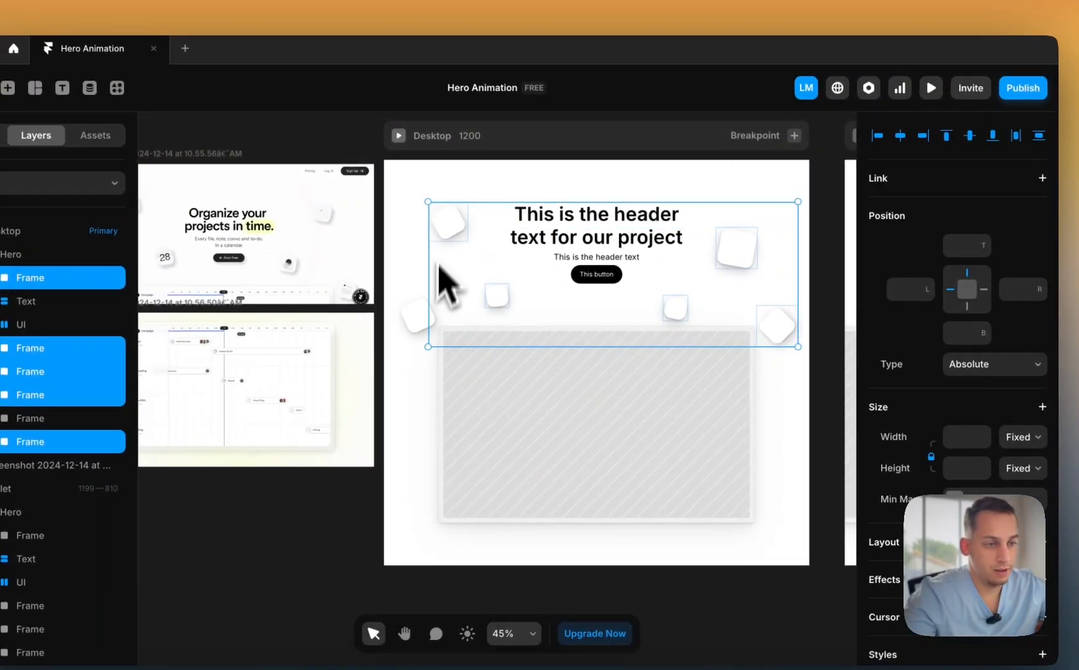
pyautogui.keyDown('shift'); pyautogui.click(416, 315); pyautogui.keyUp('shift')
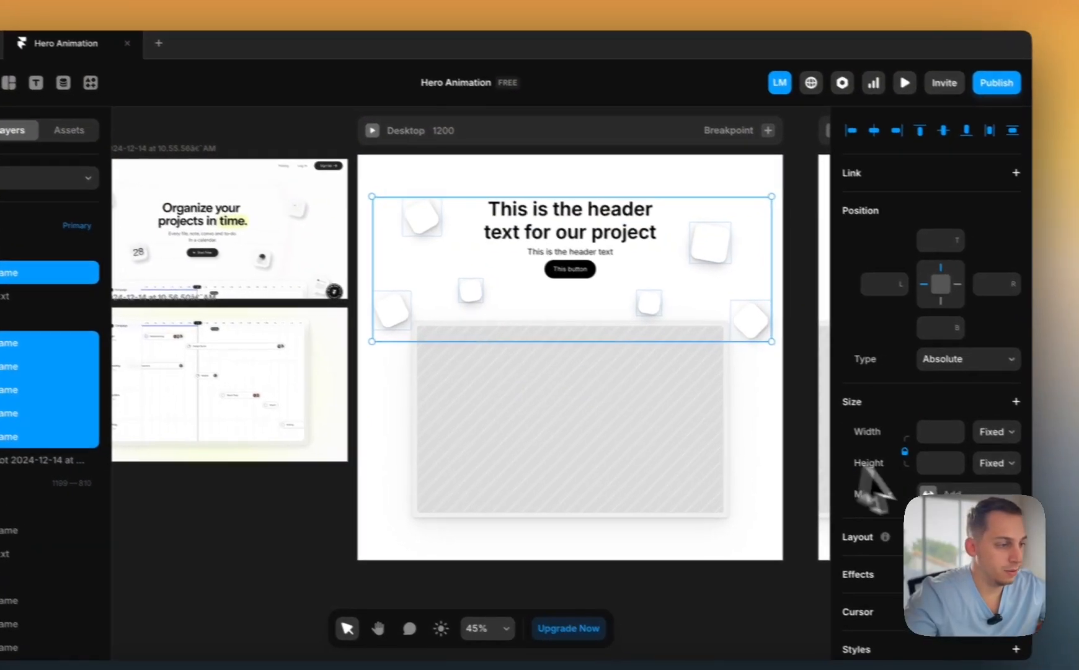
pyautogui.scroll(-10, 875, 490)
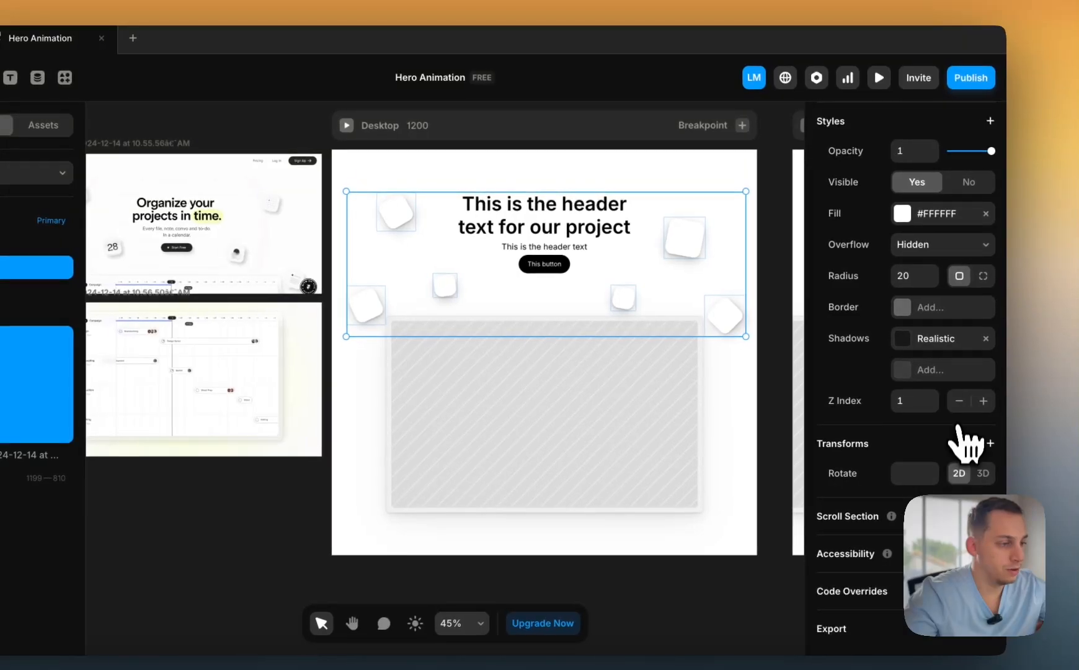
pyautogui.click(985, 405)
pyautogui.click(783, 385)
# - Try placing the diamond-rotated box behind the UI frame's upper corner, and undo the move
pyautogui.click(742, 330)
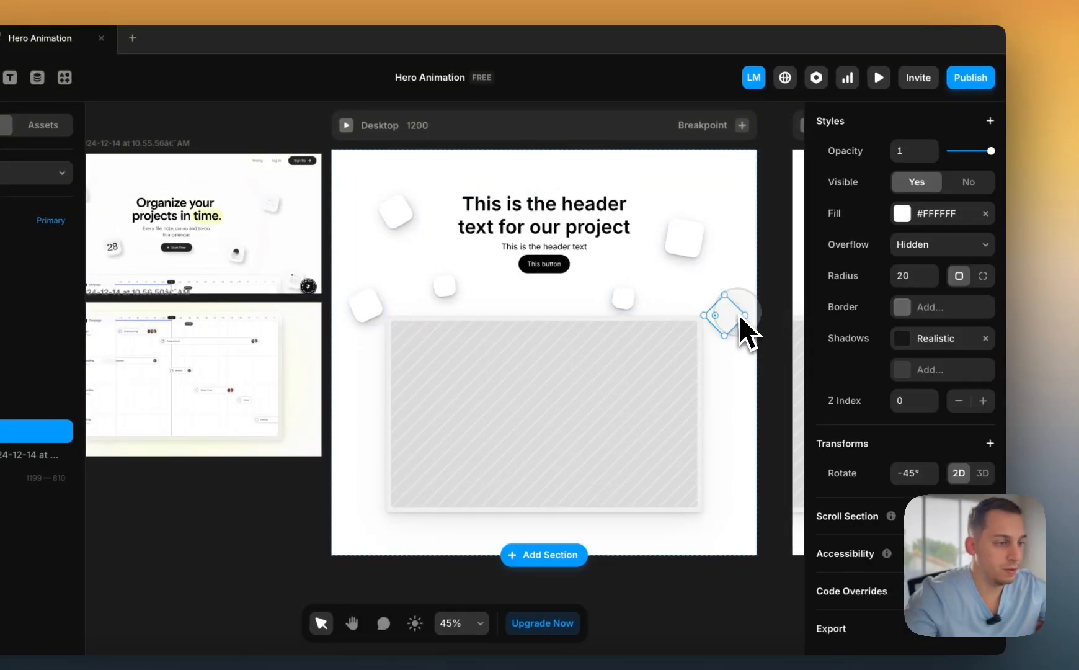
pyautogui.moveTo(742, 330); pyautogui.dragTo(710, 346)
pyautogui.click(772, 342)
pyautogui.scroll(1, 772, 341)
pyautogui.scroll(3, 773, 341)
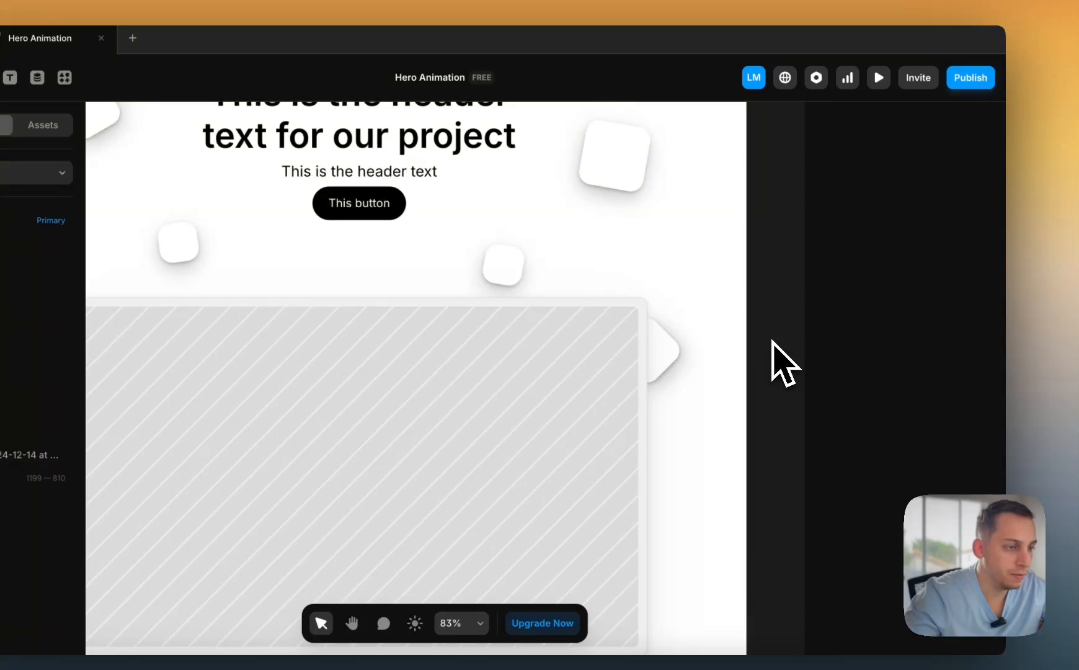
pyautogui.press('super+z')
pyautogui.scroll(-4, 753, 290)
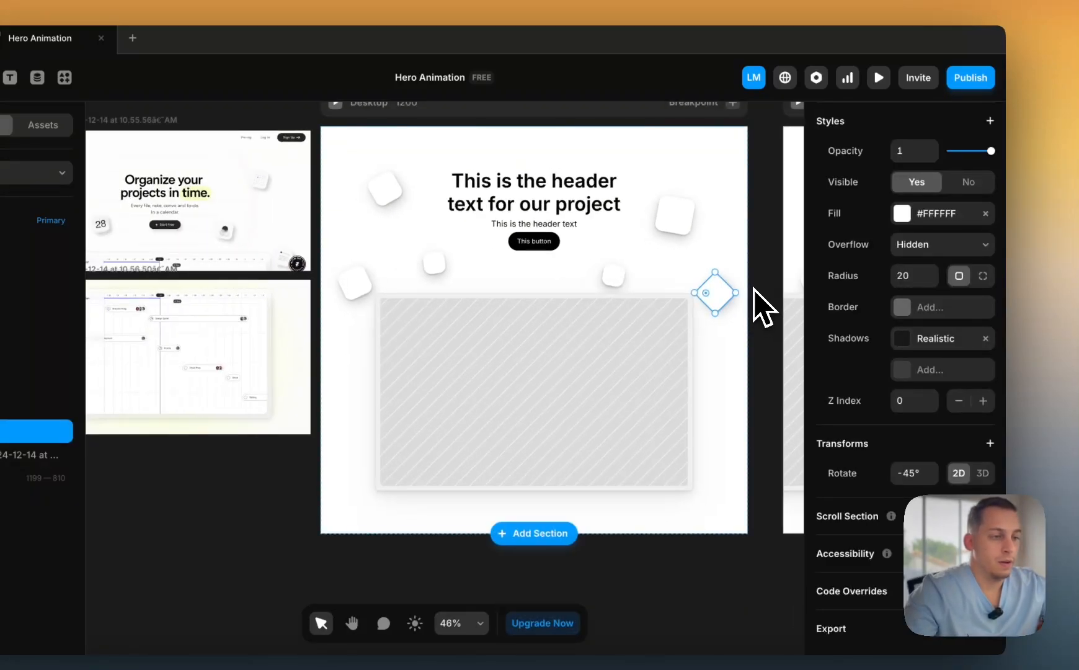
pyautogui.click(755, 287)
# - Place the blurred green gradient element inside the UI frame of the Desktop hero
pyautogui.scroll(2, 758, 286)
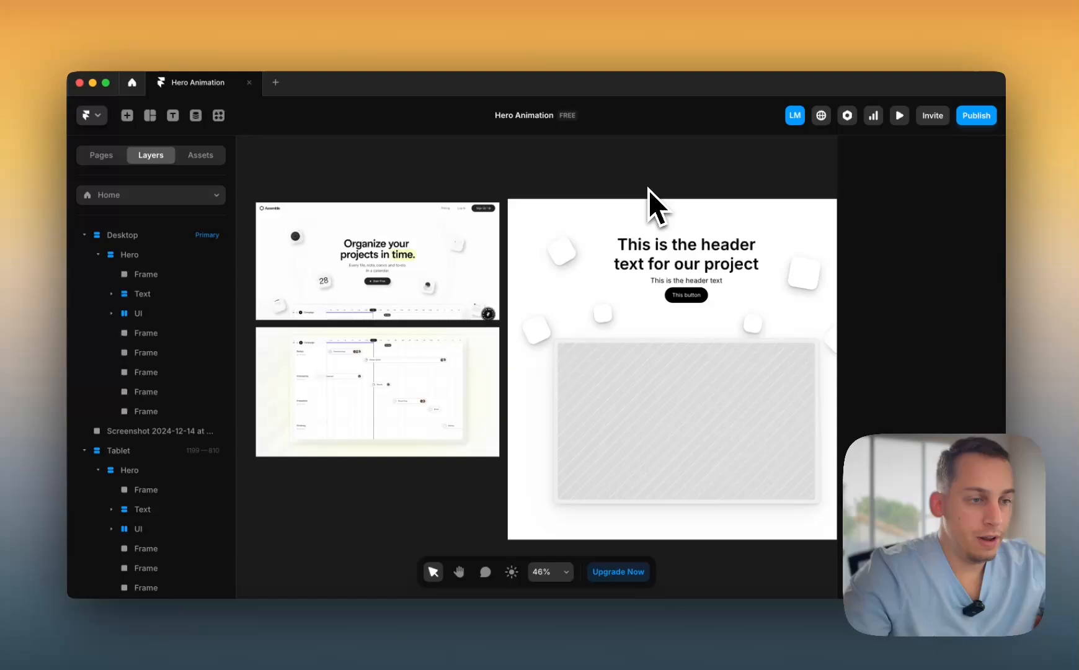
pyautogui.scroll(-2, 578, 165)
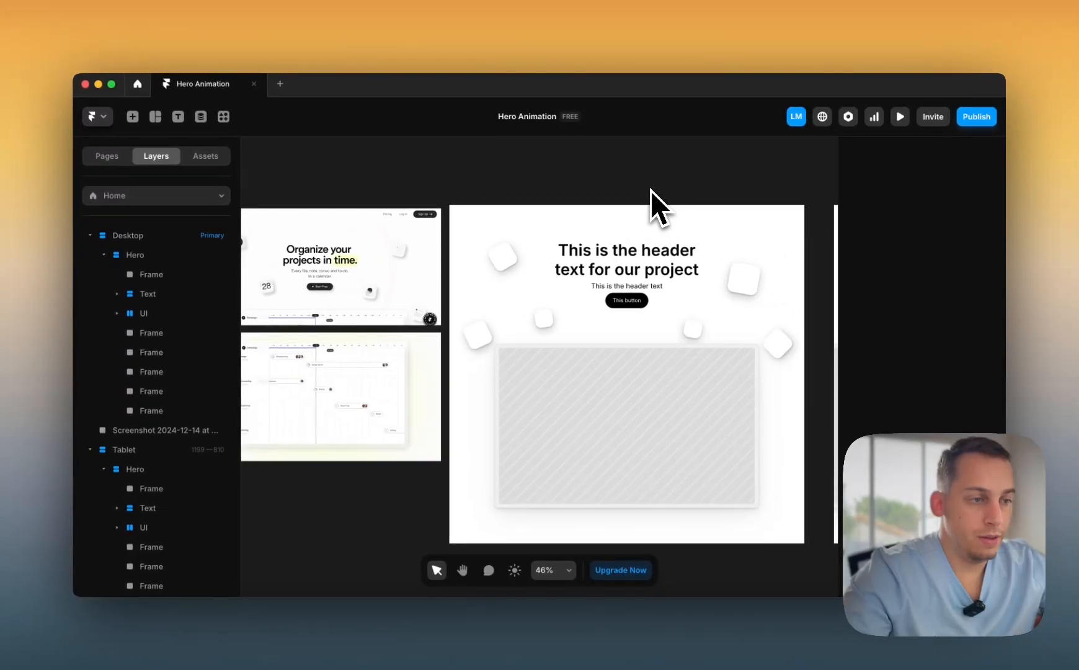
pyautogui.scroll(2, 419, 283)
pyautogui.scroll(-4, 412, 289)
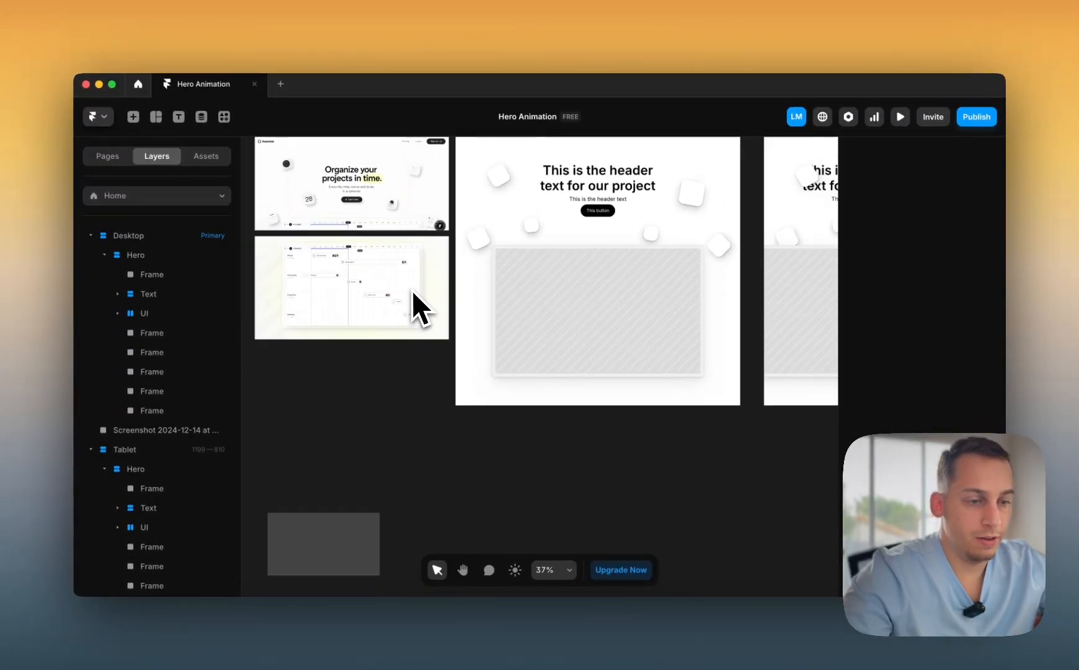
pyautogui.moveTo(442, 444); pyautogui.dragTo(765, 241)
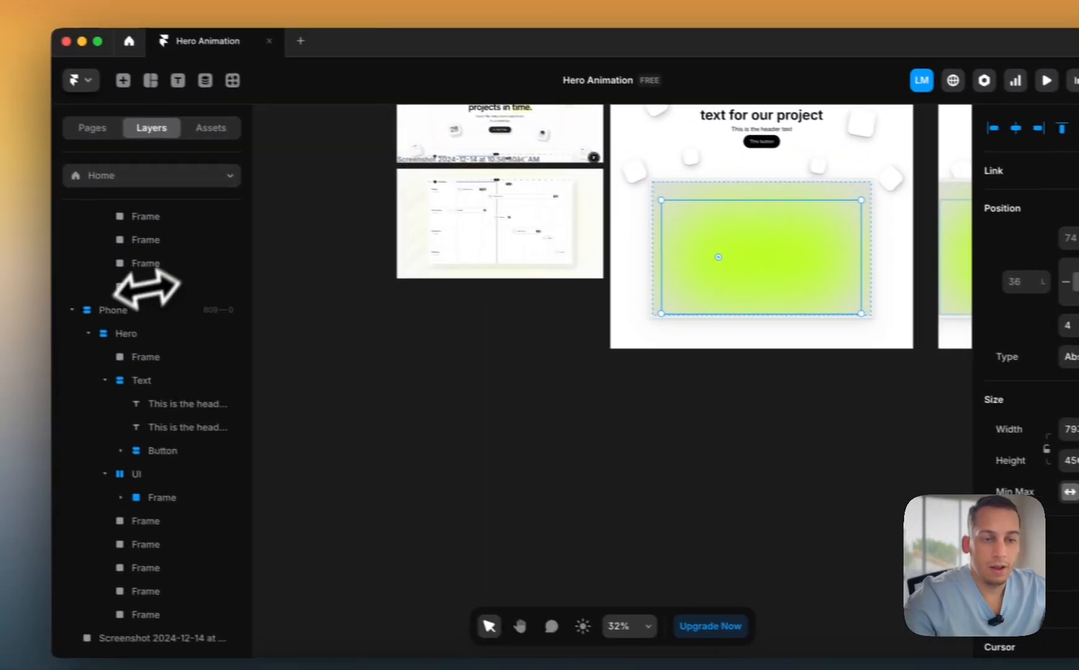
# - Move the Gradient layer out of the UI frame directly into Hero and set its position type to Absolute
pyautogui.scroll(5, 38, 297)
pyautogui.click(11, 302)
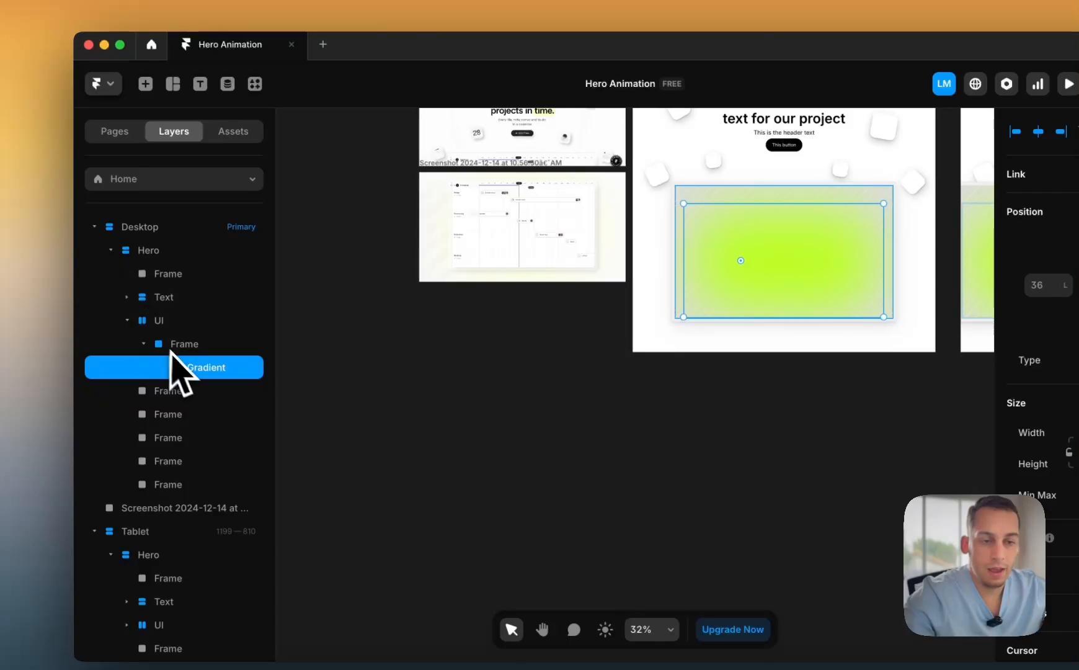
pyautogui.moveTo(179, 373); pyautogui.dragTo(148, 286)
pyautogui.click(965, 245)
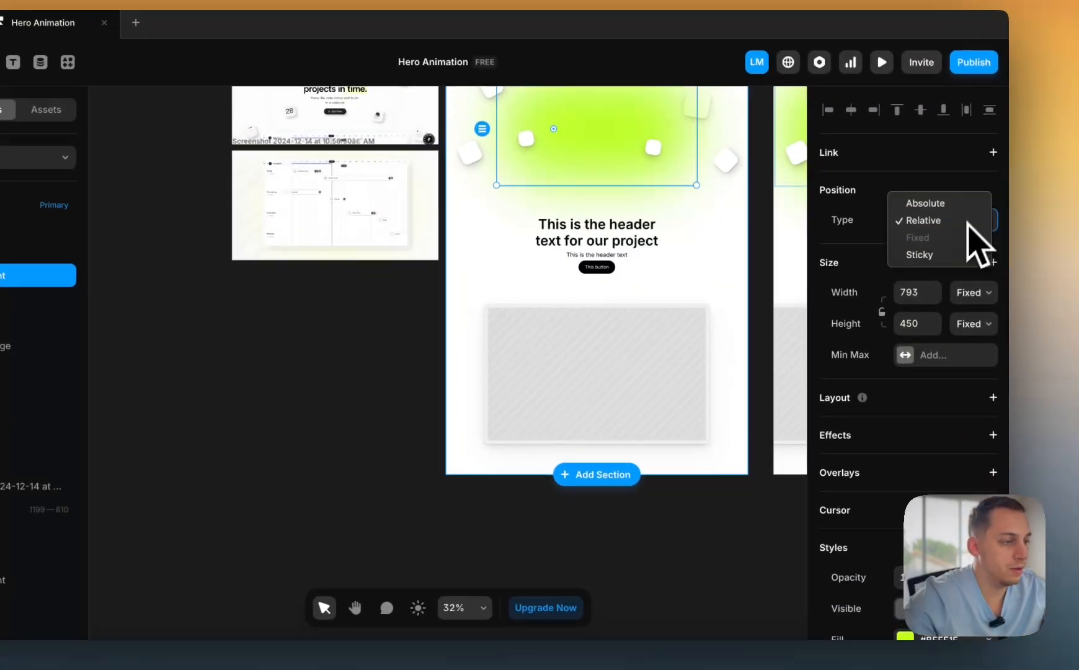
pyautogui.click(936, 202)
pyautogui.scroll(2, 670, 217)
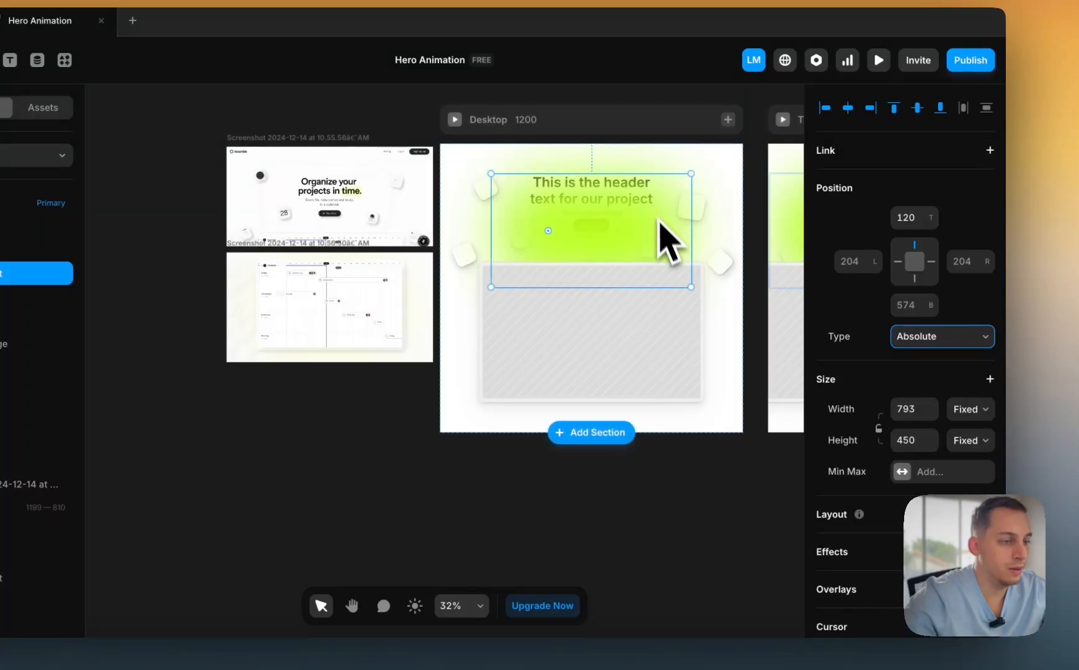
# - Set the gradient's Z index to 0 and move it down behind the UI frame, horizontally centred in the hero
pyautogui.scroll(-10, 925, 434)
pyautogui.click(950, 455)
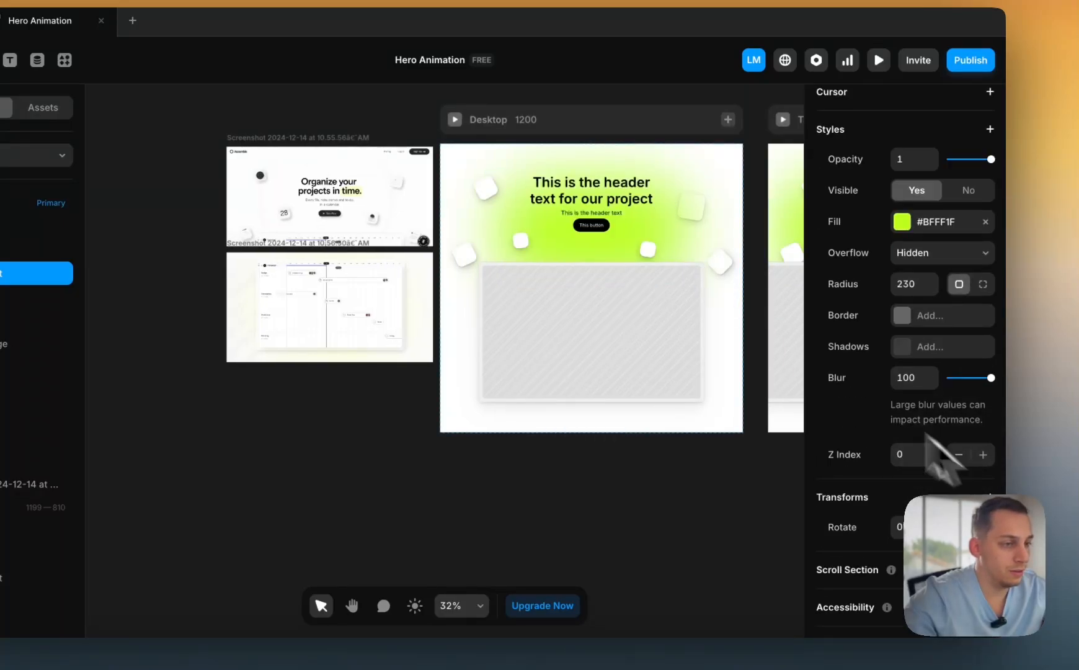
pyautogui.moveTo(664, 216); pyautogui.dragTo(665, 321)
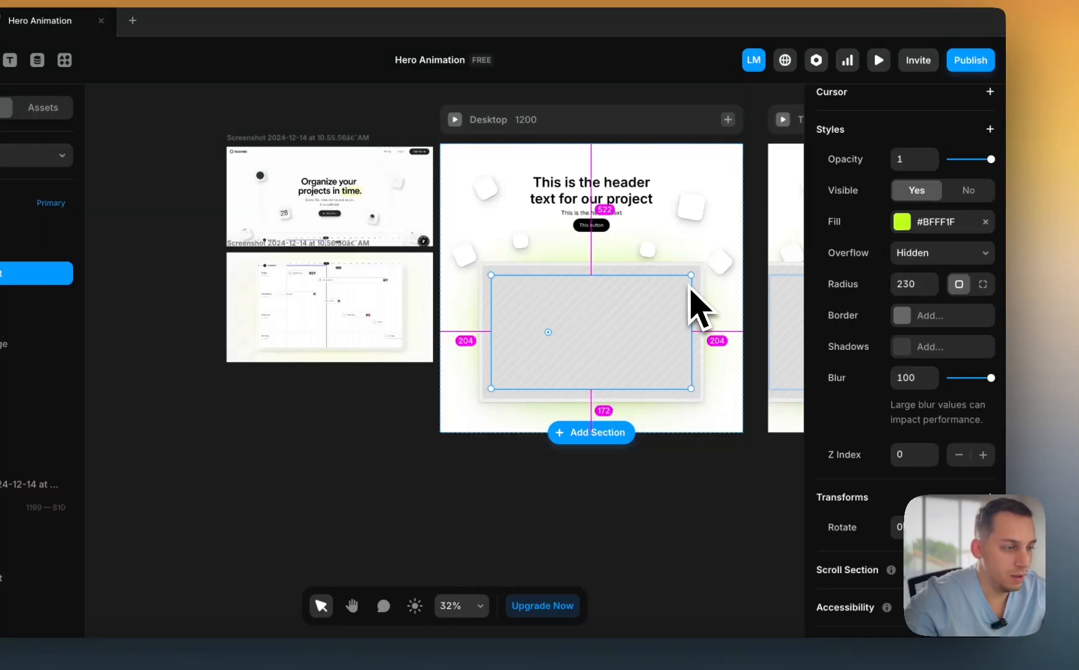
# - Resize the gradient to the UI image's width with a shorter height, and lower it towards the frame's bottom edge
pyautogui.moveTo(689, 276); pyautogui.dragTo(675, 283)
pyautogui.hotkey('shift', 'Down')
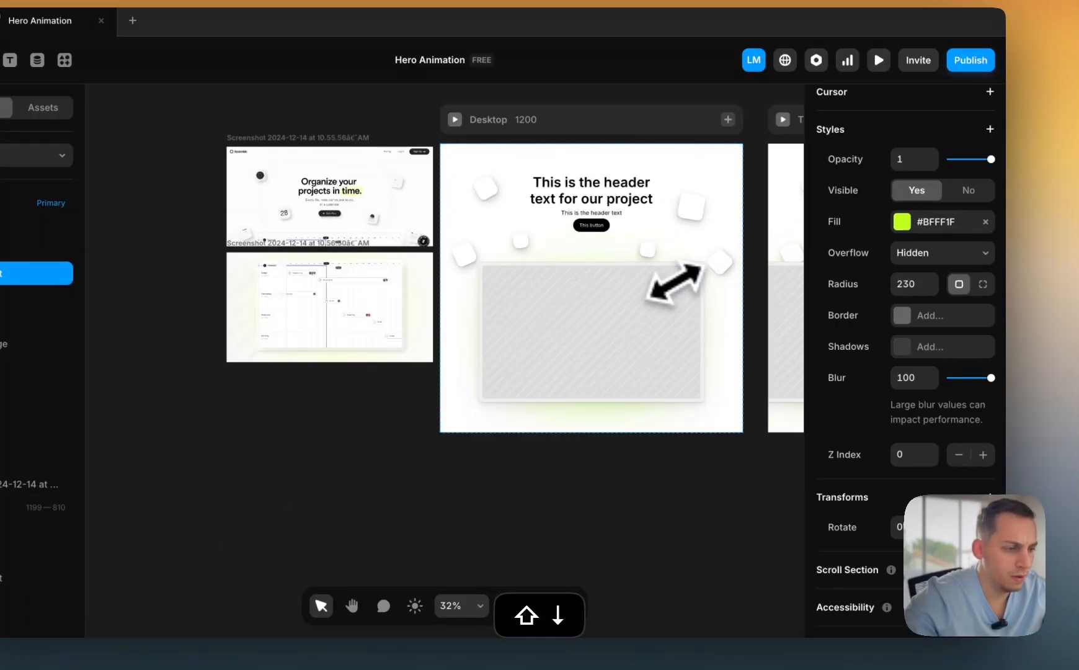
pyautogui.click(678, 286)
pyautogui.moveTo(699, 332)
pyautogui.mouseDown()
pyautogui.moveTo(668, 340)
pyautogui.moveTo(700, 335)
pyautogui.mouseUp()
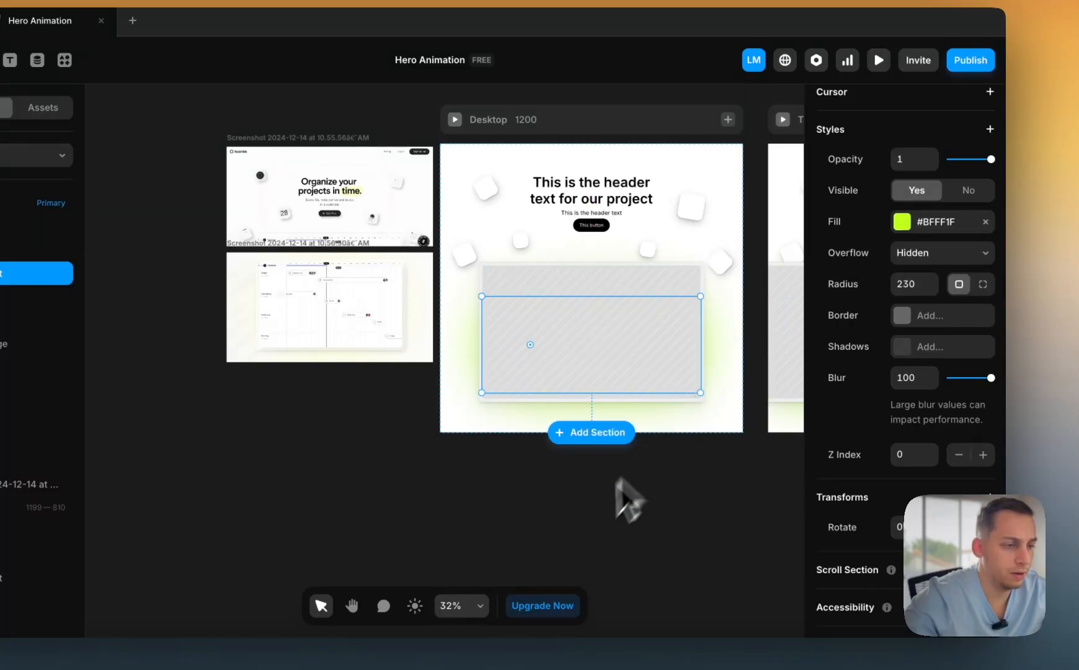
pyautogui.click(600, 495)
pyautogui.scroll(1, 585, 509)
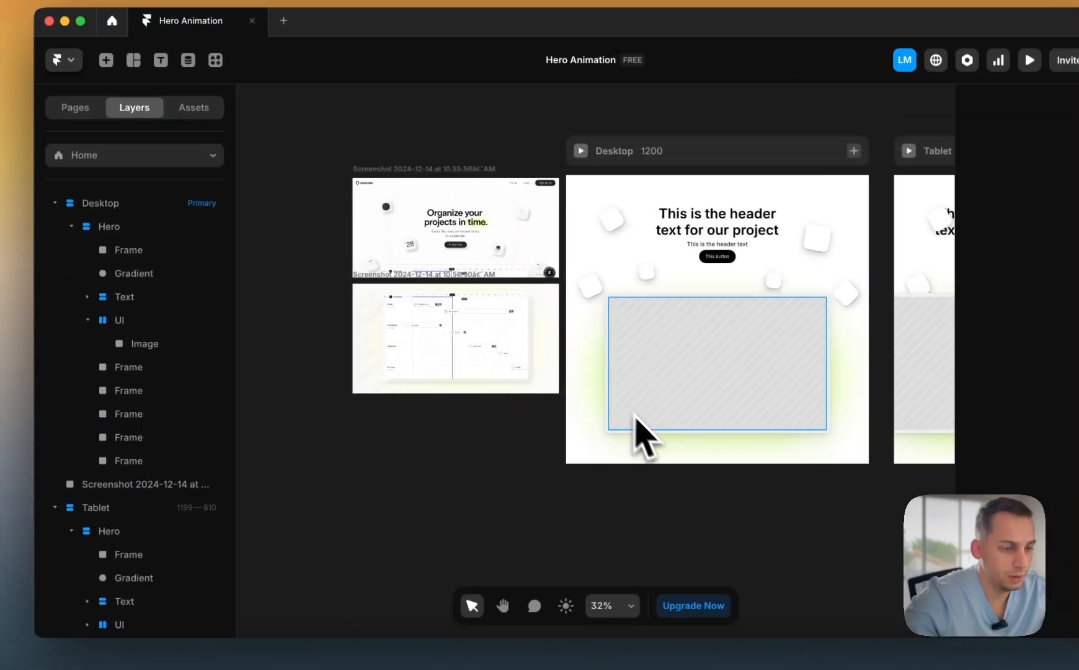
pyautogui.scroll(2, 553, 292)
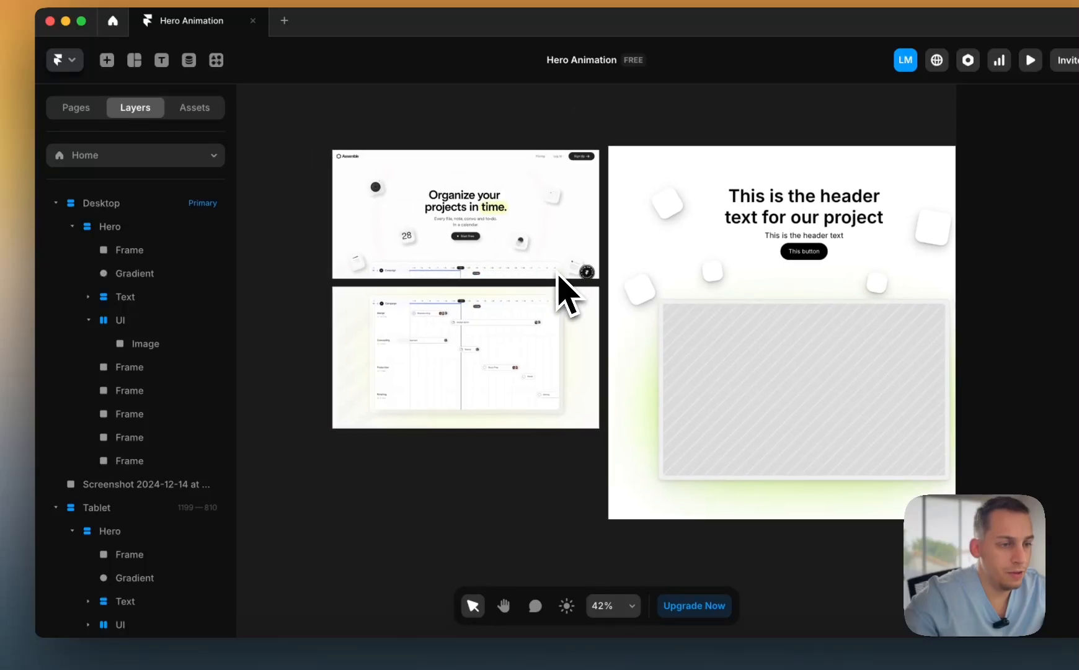
pyautogui.scroll(-2, 569, 289)
pyautogui.click(618, 322)
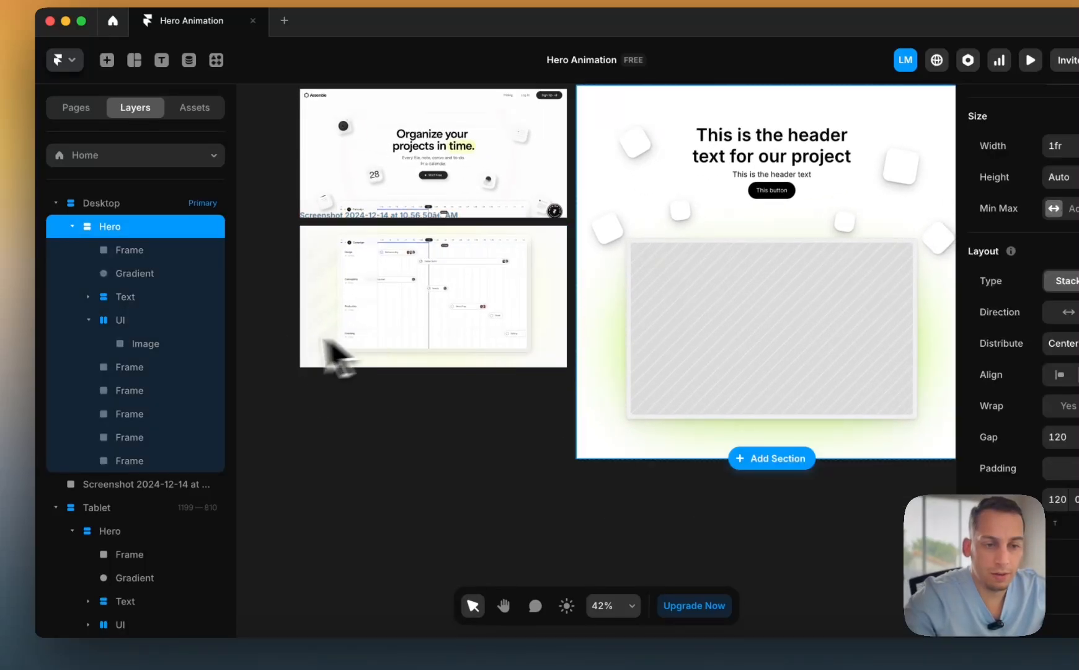
pyautogui.click(162, 274)
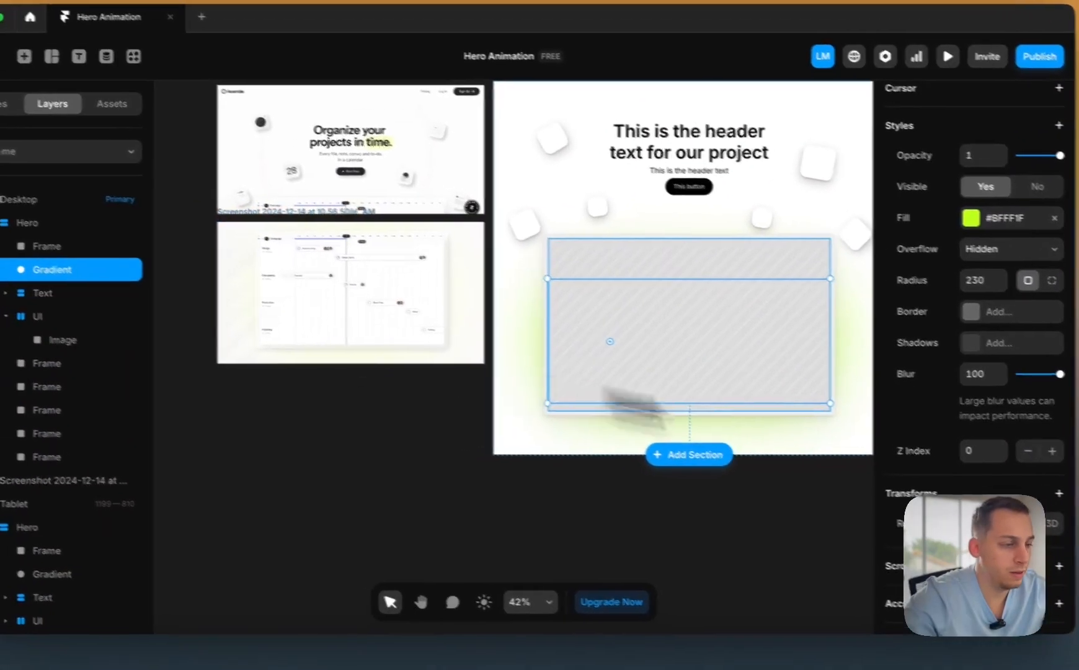
# - Rename the six Frame layers under the Desktop Hero to "box"
pyautogui.doubleClick(45, 248)
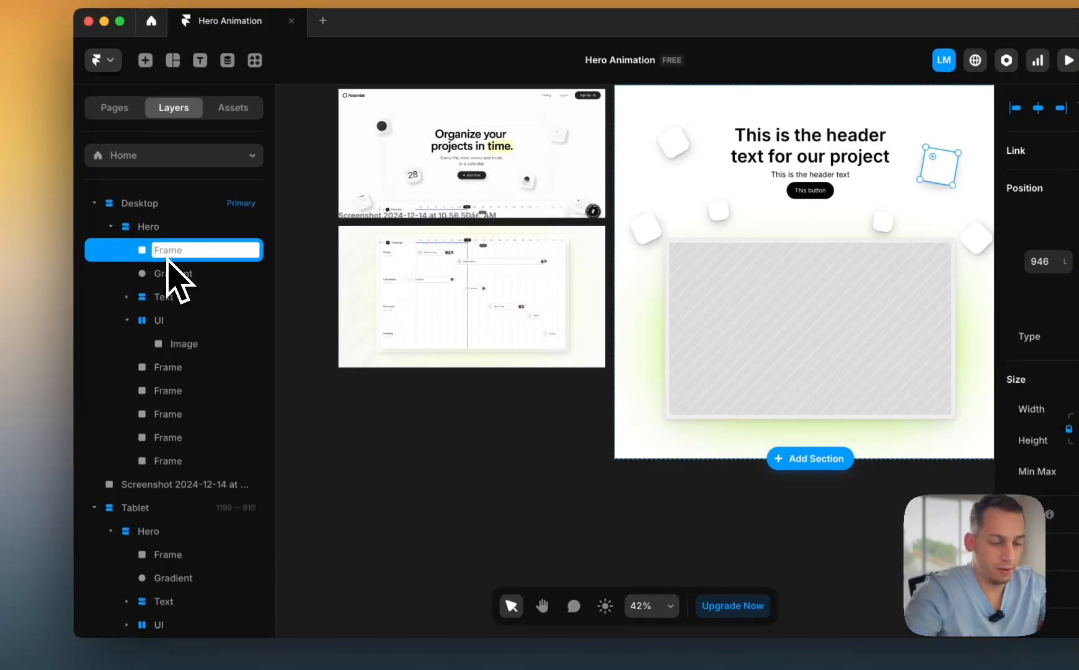
pyautogui.write('box')
pyautogui.doubleClick(166, 369)
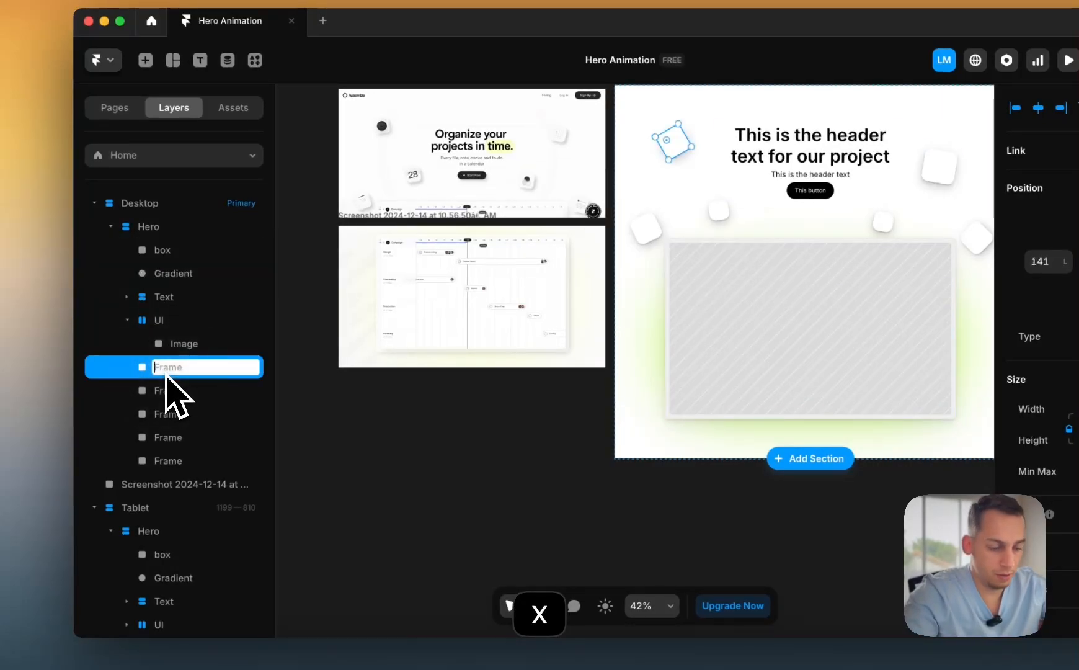
pyautogui.doubleClick(166, 392)
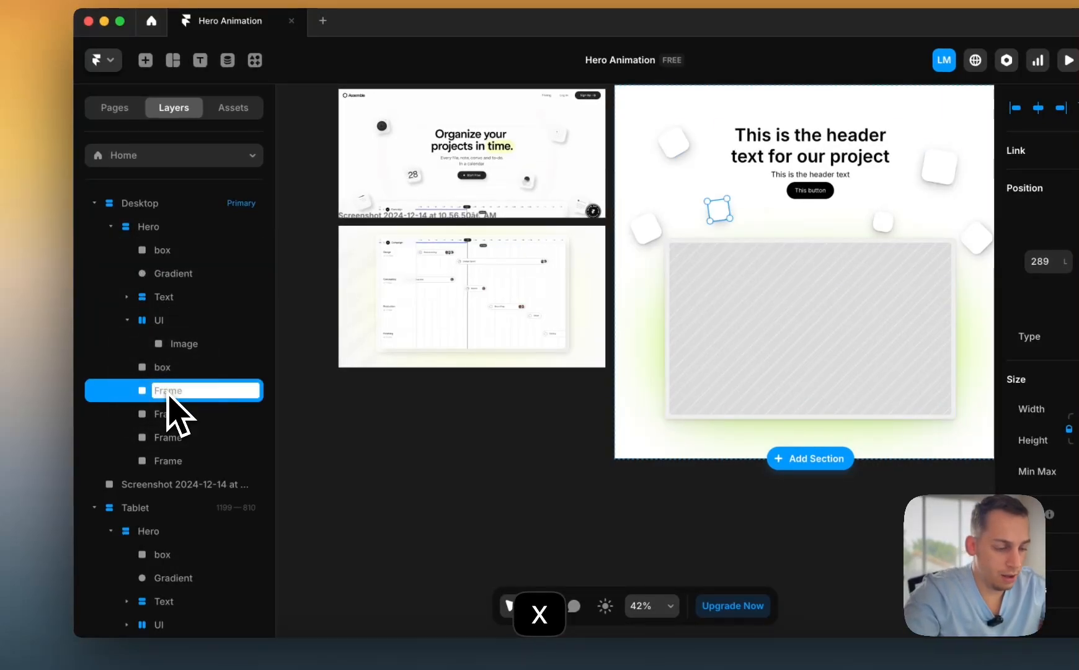
pyautogui.write('box')
pyautogui.doubleClick(162, 414)
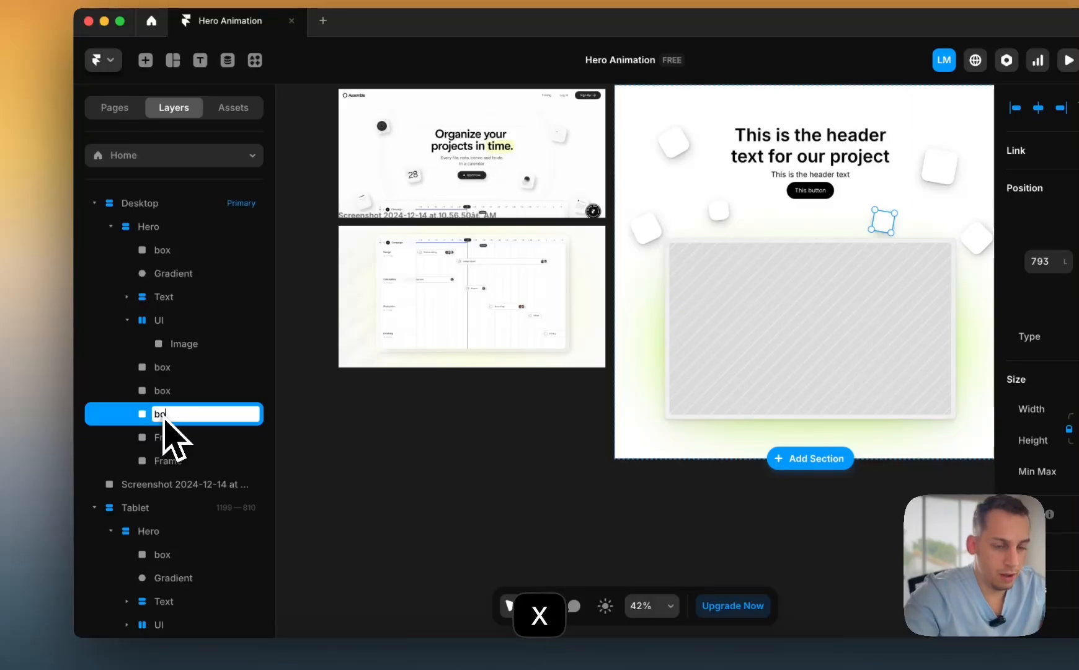
pyautogui.write('box')
pyautogui.doubleClick(156, 445)
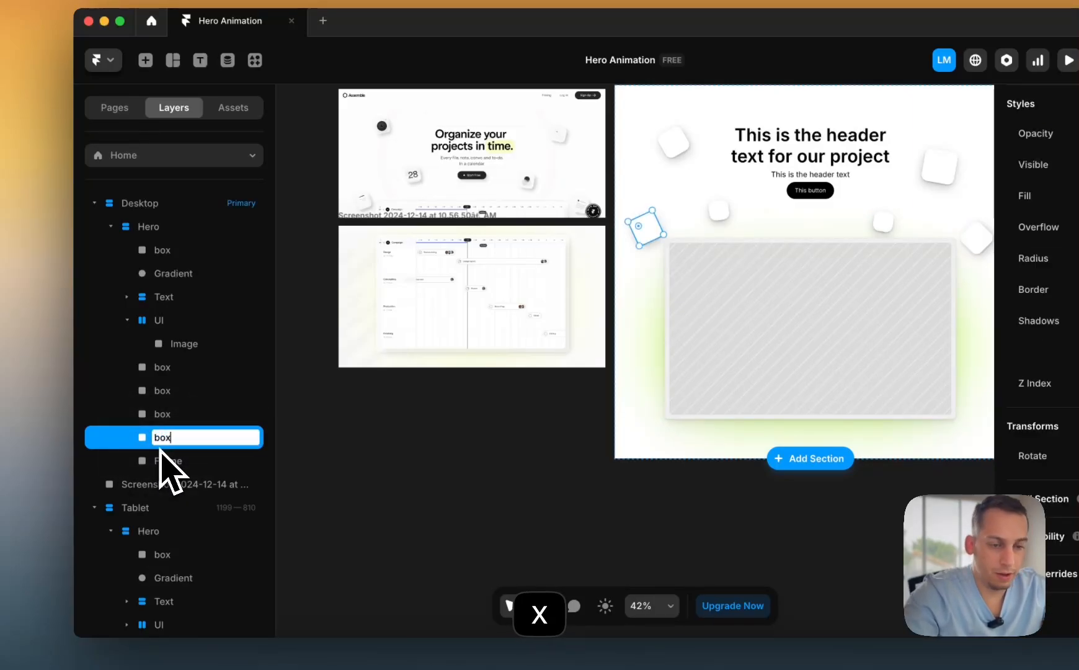
pyautogui.click(162, 457)
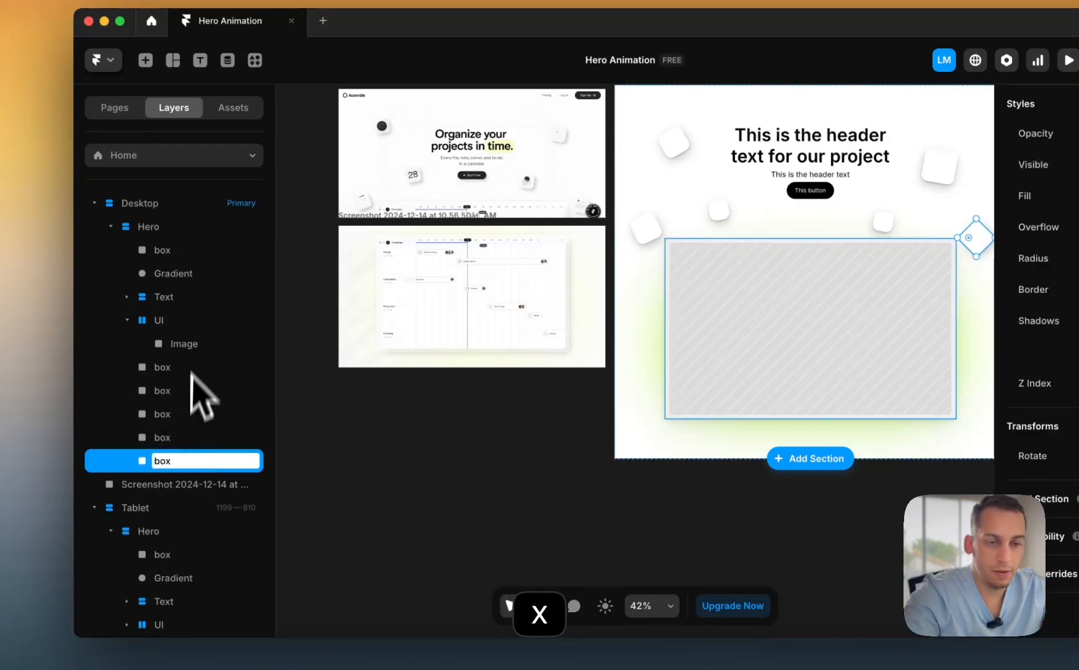
# - Lower the opacity of the Gradient layer's #BFFF1F fill to soften the green glow around the UI frame
pyautogui.click(174, 273)
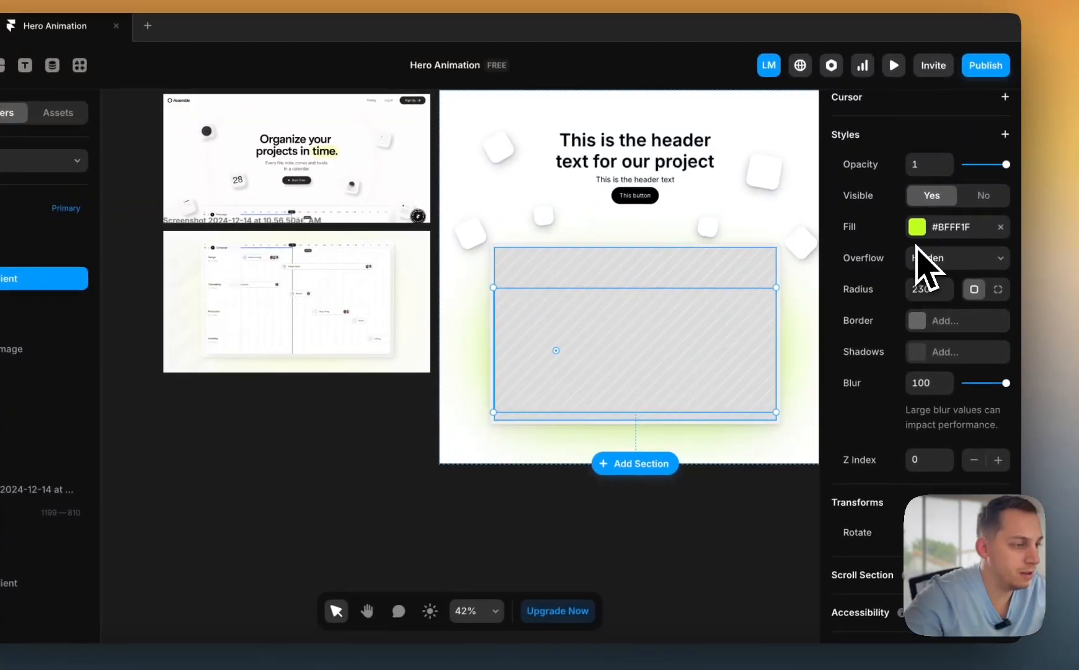
pyautogui.click(918, 227)
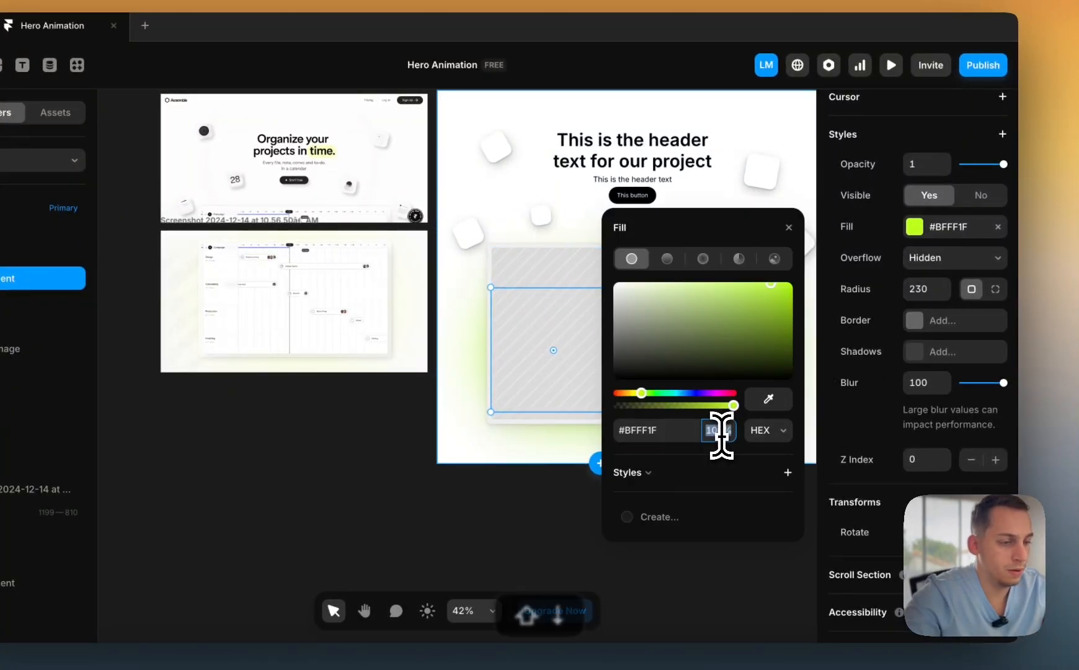
pyautogui.hotkey('shift', 'Down')
pyautogui.hotkey('shift', 'Down')
pyautogui.hotkey('shift', 'Down')
pyautogui.hotkey('shift', 'Down')
pyautogui.click(535, 550)
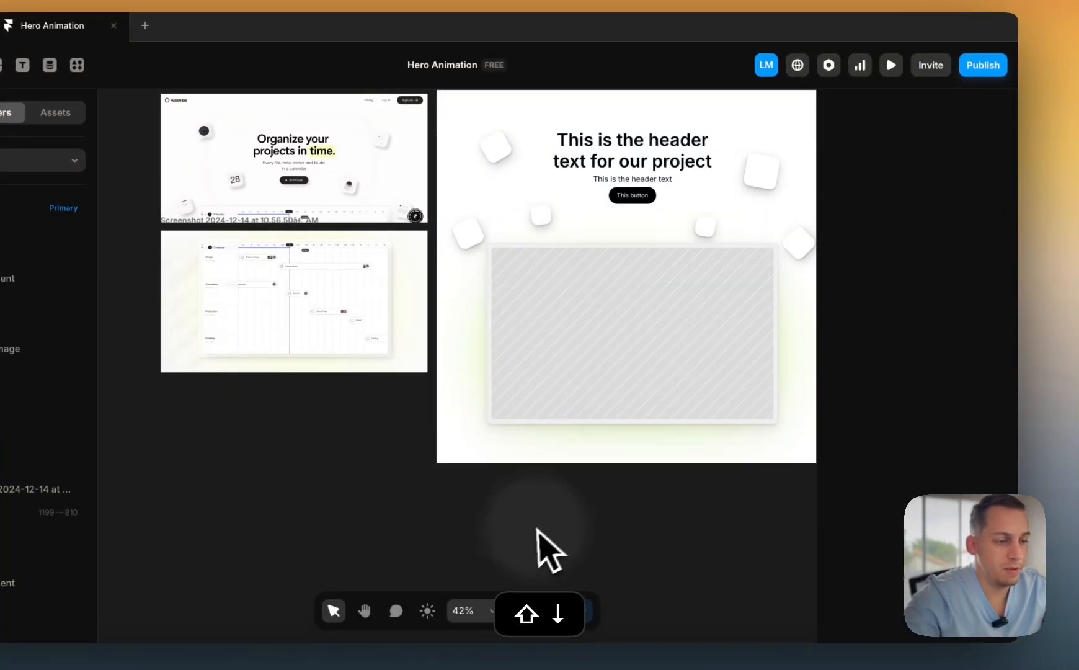
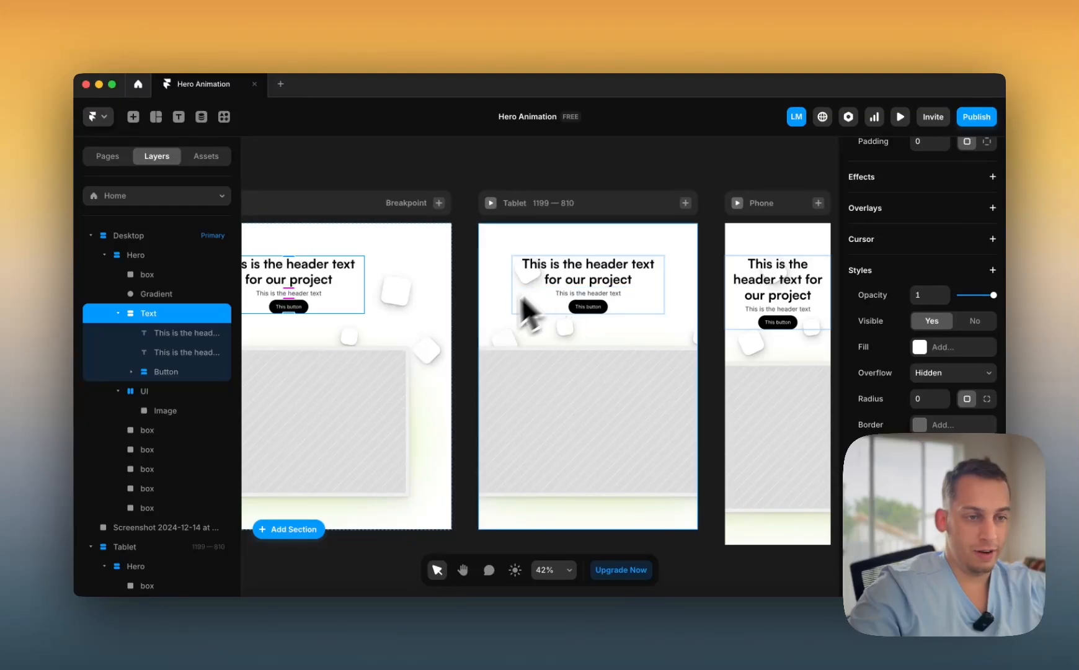
# - Switch to the Assemble site in Chrome and examine how the floating boxes and UI frame behave while scrolling its hero
pyautogui.hscroll(-5, 432, 371)
pyautogui.scroll(1, 431, 371)
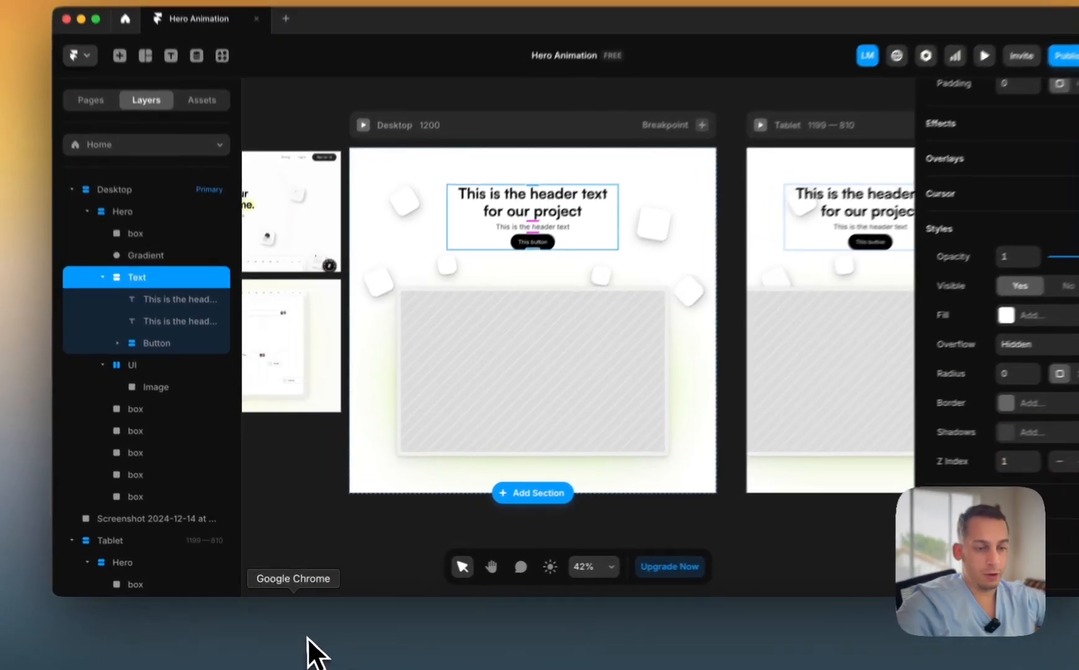
pyautogui.click(308, 638)
pyautogui.scroll(-5, 667, 309)
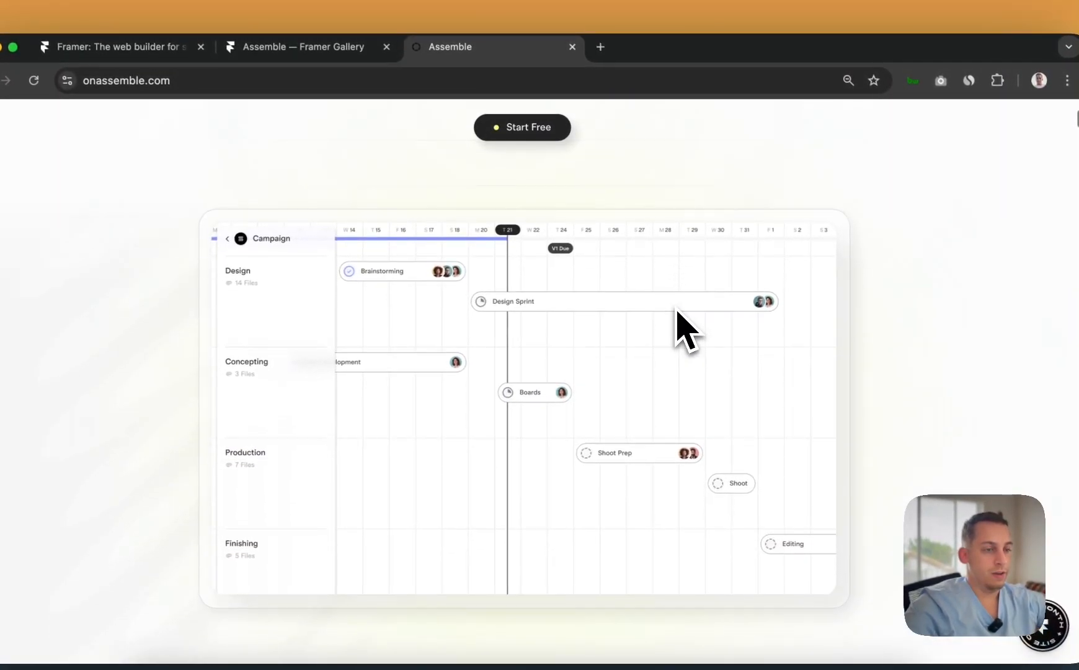
pyautogui.scroll(3, 675, 316)
pyautogui.scroll(-3, 670, 309)
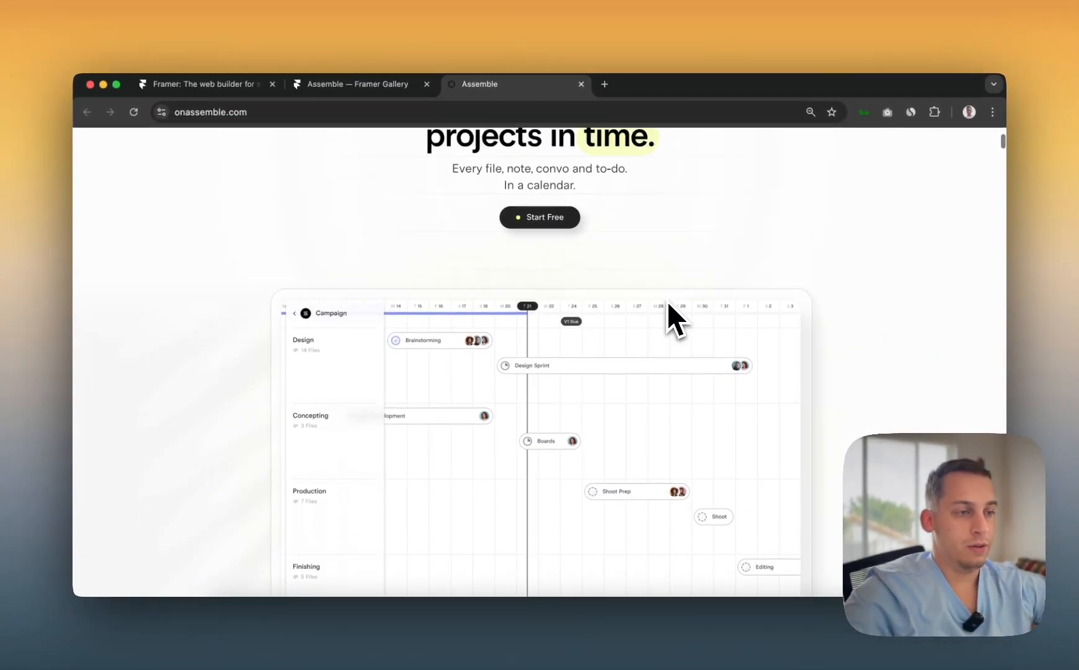
pyautogui.scroll(3, 667, 310)
pyautogui.scroll(-5, 668, 310)
pyautogui.scroll(1, 668, 310)
pyautogui.scroll(3, 667, 310)
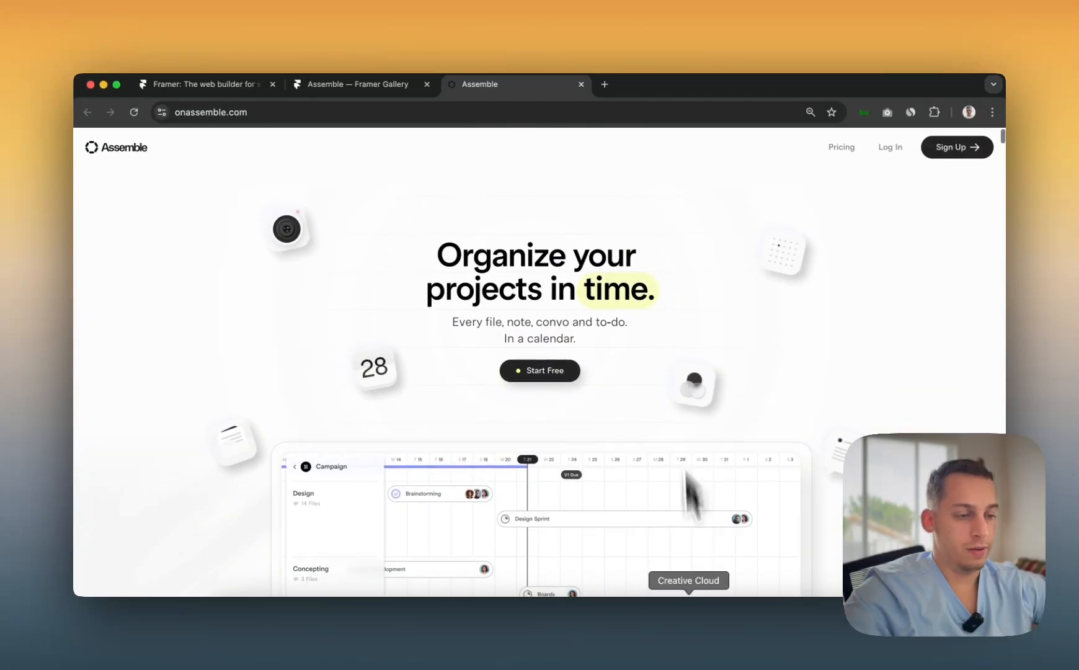
# - Return to Framer and add a Scroll Animation effect to the small 61 px box beside the button in the Desktop hero
pyautogui.click(568, 654)
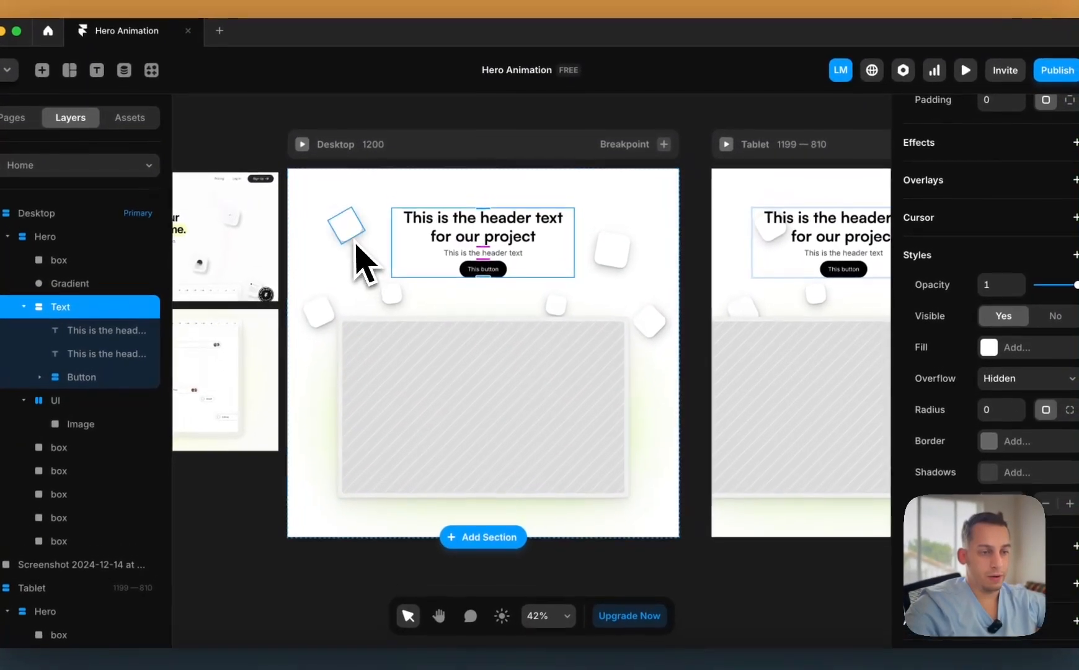
pyautogui.click(386, 299)
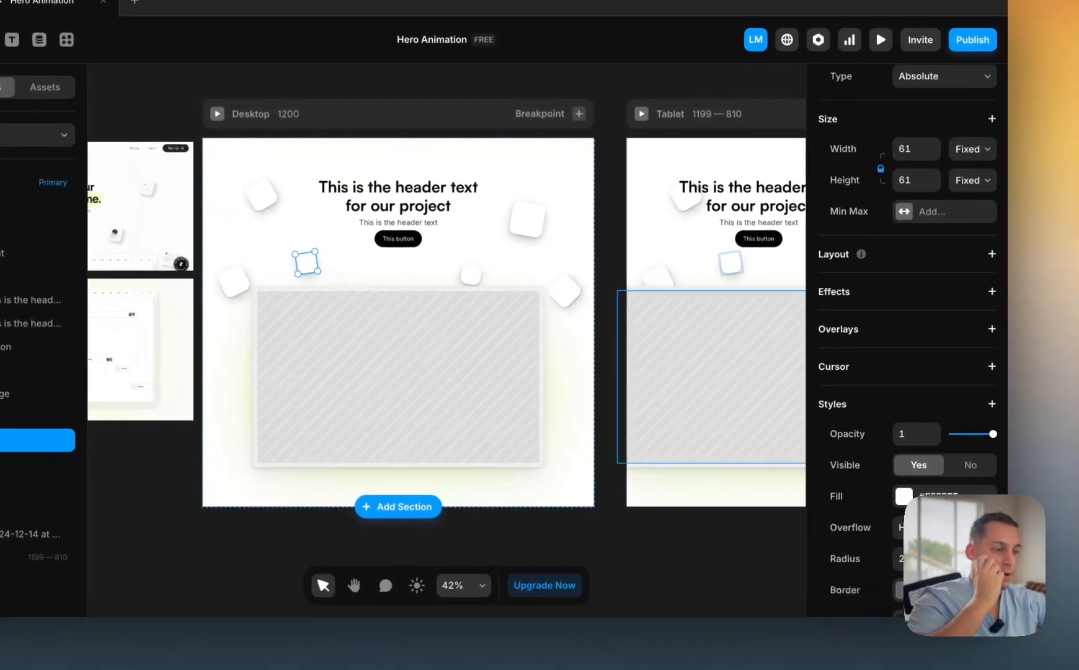
pyautogui.scroll(-1, 998, 273)
pyautogui.click(991, 276)
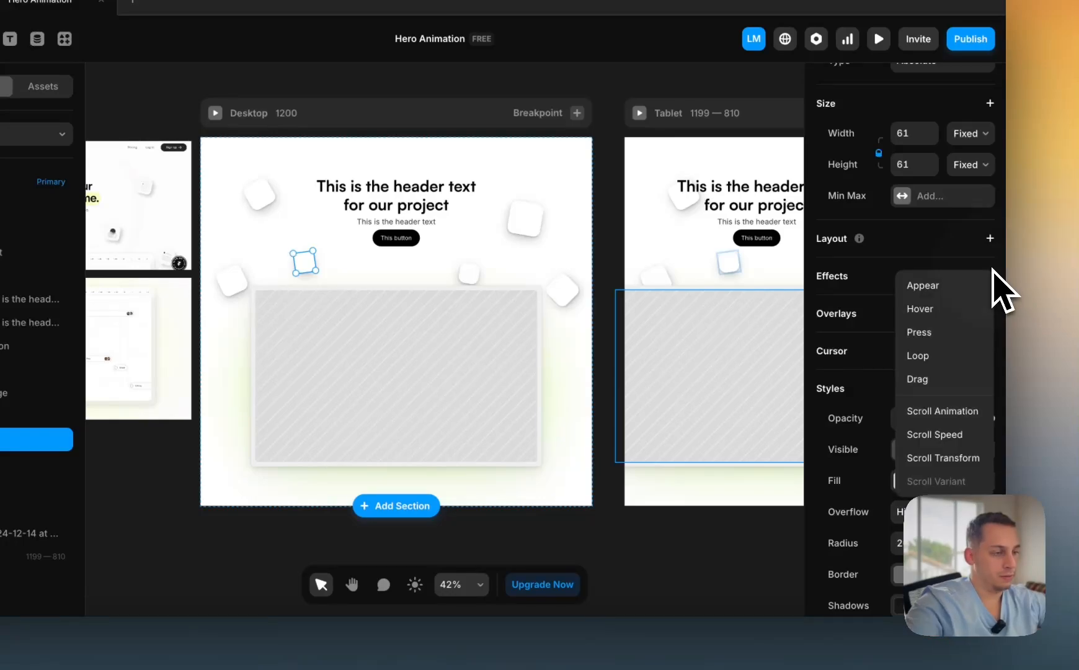
pyautogui.click(944, 412)
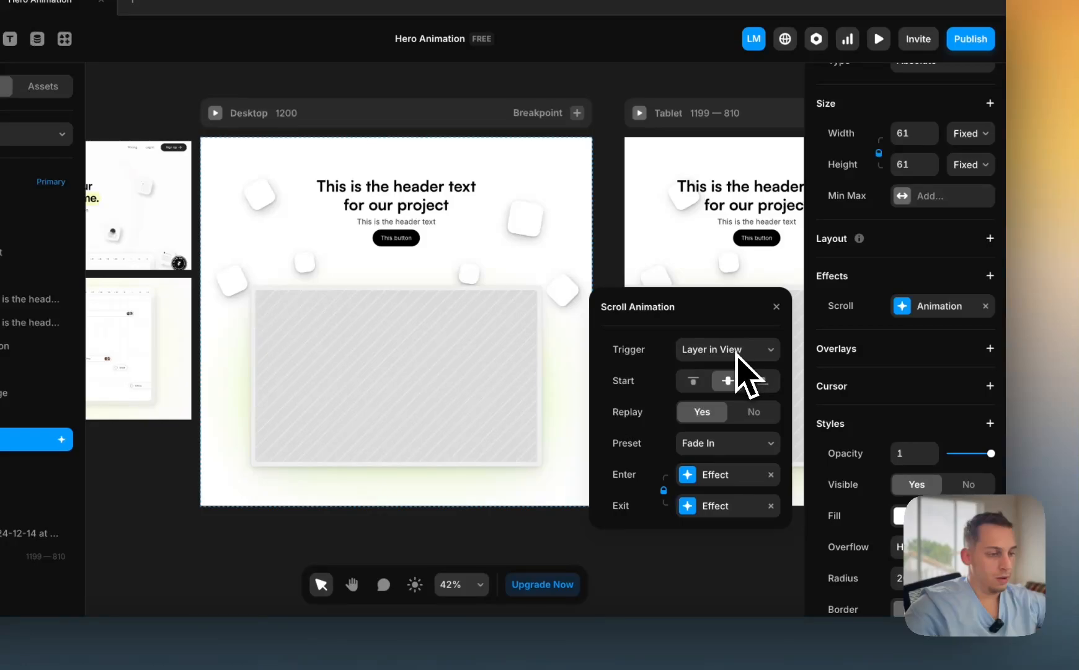
# - Set the box's Enter and Exit effect to Opacity 1 with an X offset of 40
pyautogui.click(689, 475)
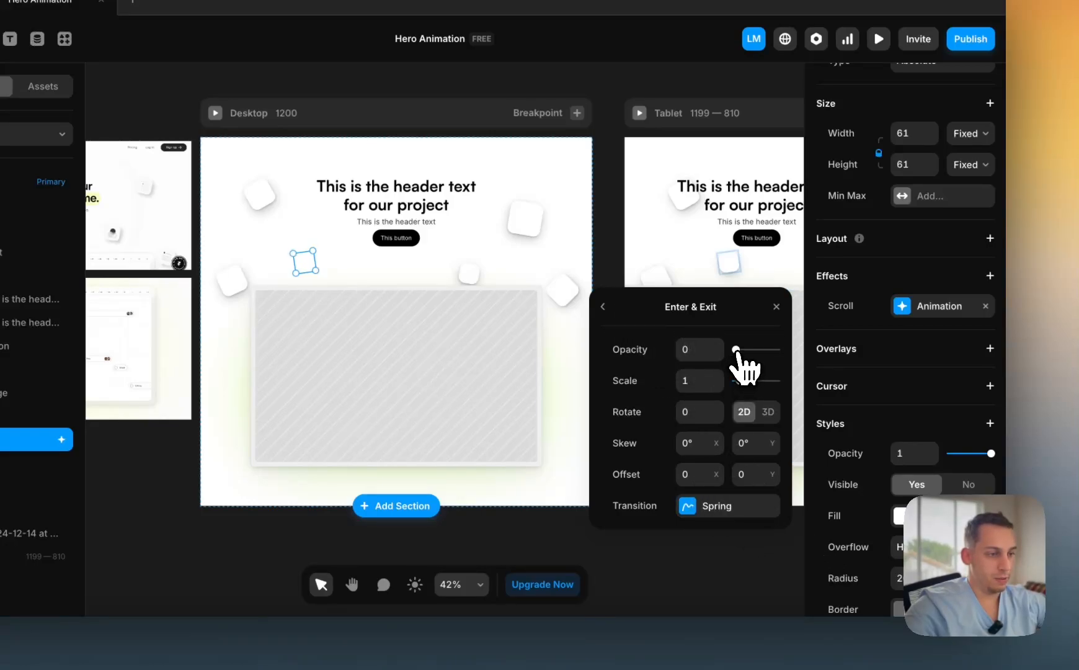
pyautogui.click(603, 307)
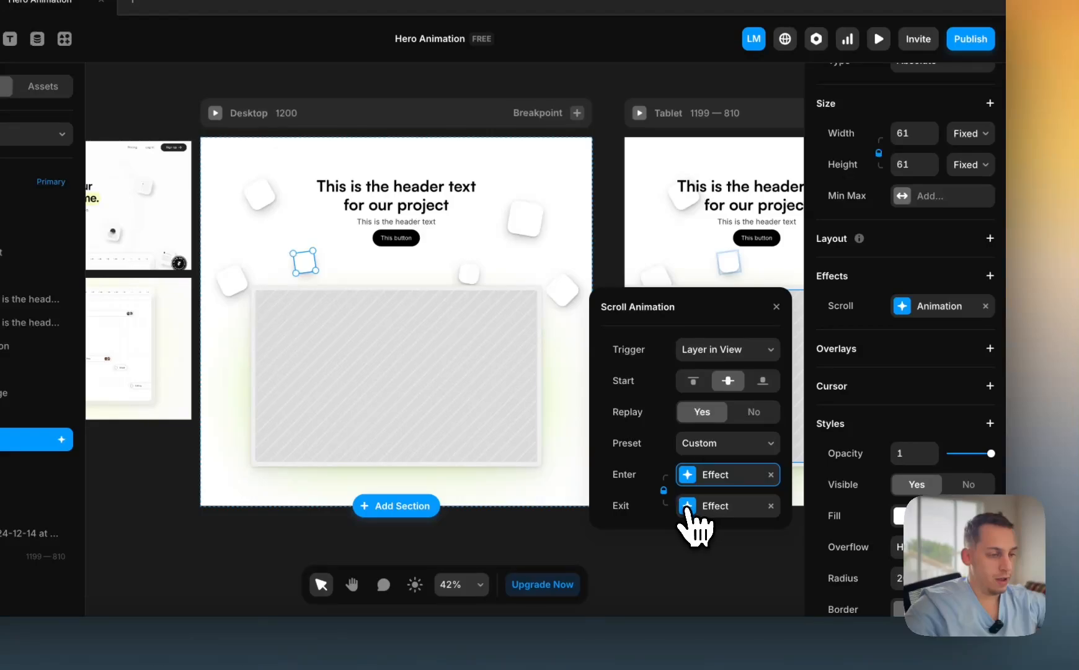
pyautogui.click(687, 507)
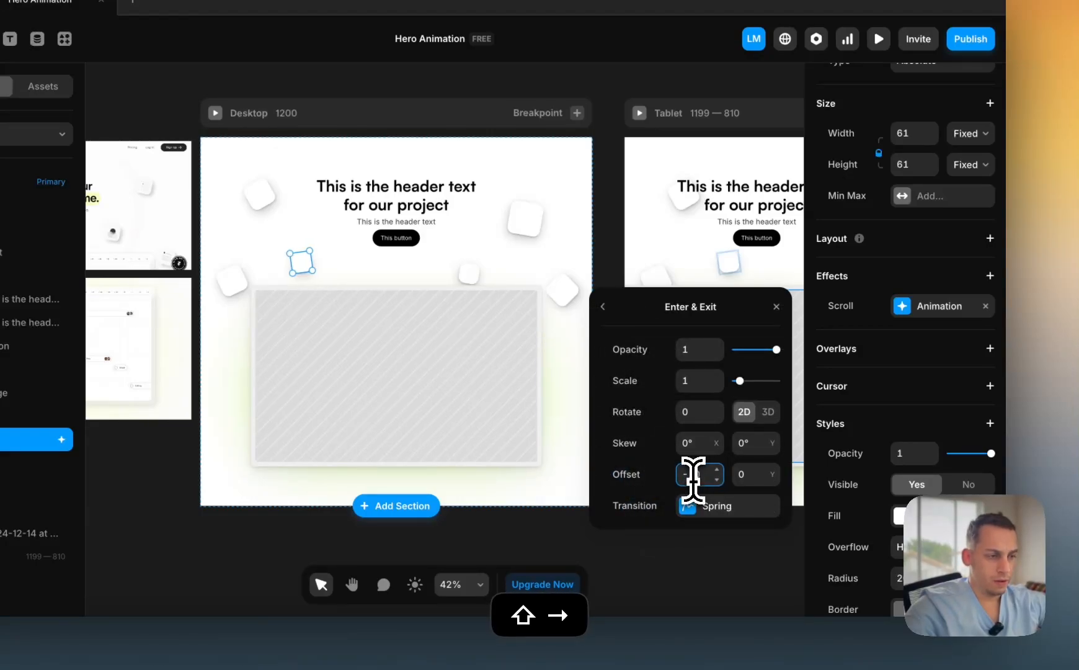
pyautogui.hotkey('shift', 'Up')
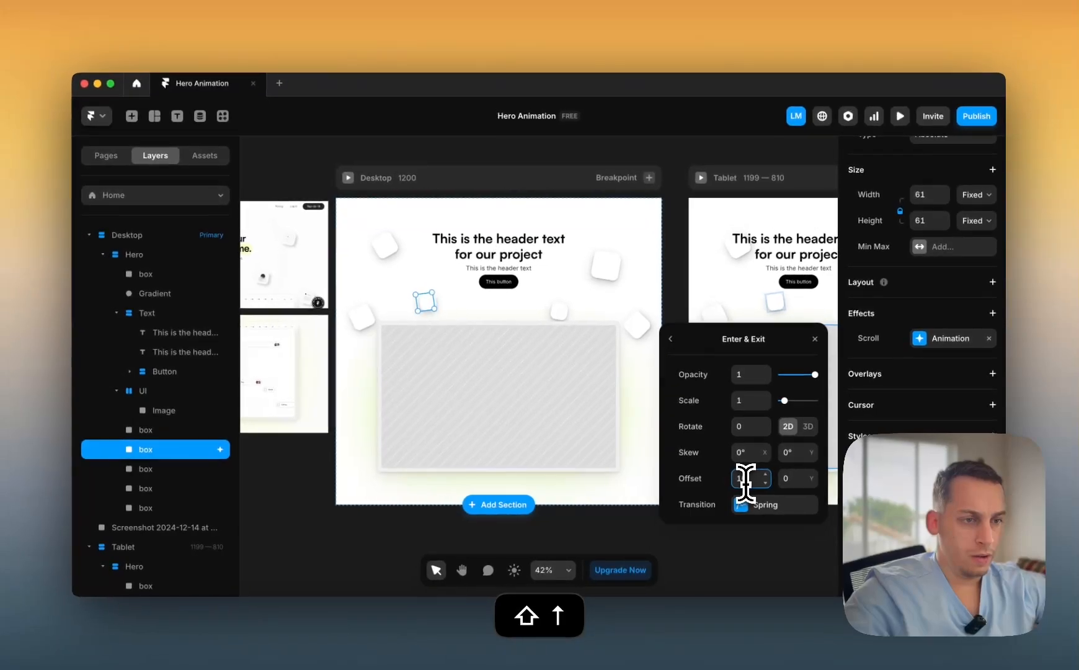
pyautogui.hotkey('shift', 'Up')
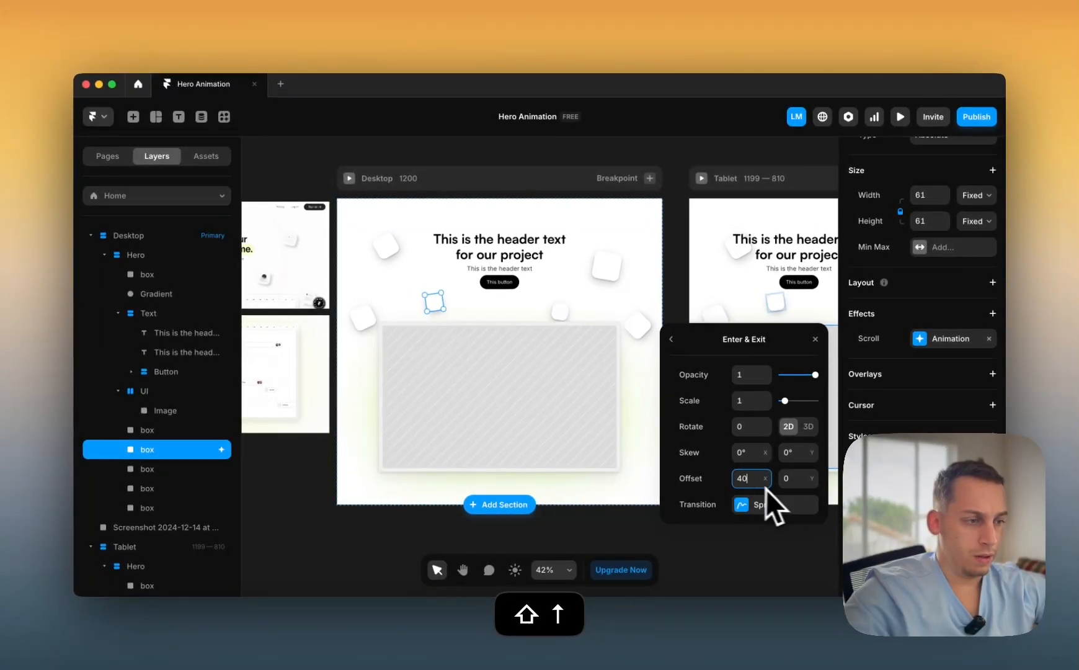
# - Set the effect's Y offset to 170 so the box moves down behind the UI frame
pyautogui.click(788, 480)
pyautogui.hotkey('shift', 'Down')
pyautogui.hotkey('shift', 'Up')
pyautogui.hotkey('shift', 'Up')
pyautogui.hotkey('shift', 'Up')
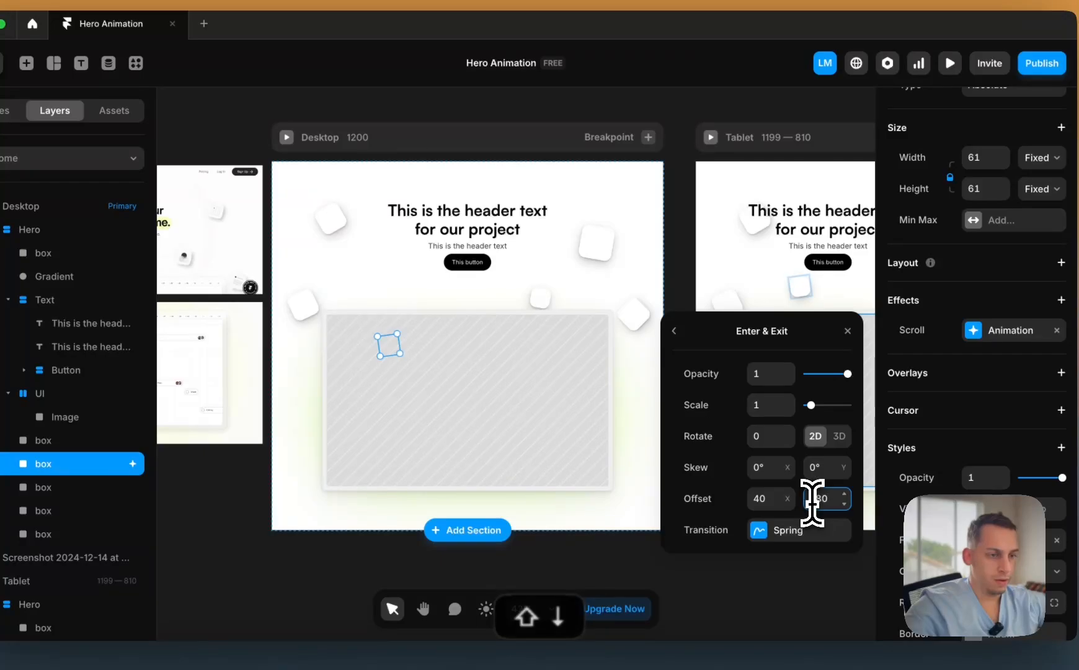
pyautogui.click(676, 334)
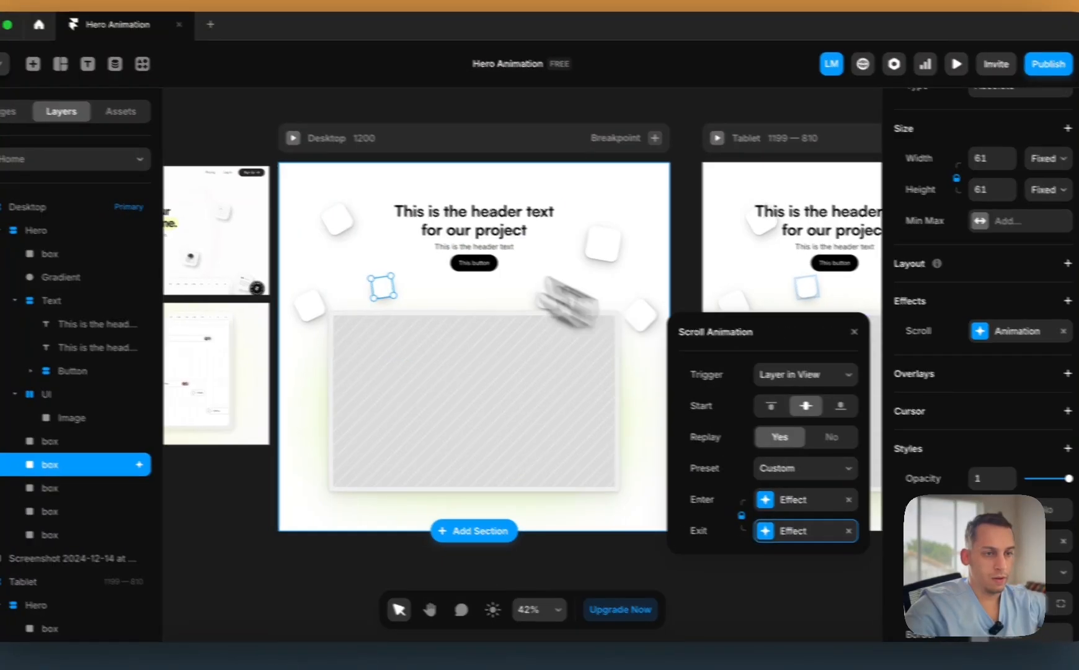
# - Preview the Desktop breakpoint, scroll through the hero to check the box's animation, and return to the canvas
pyautogui.click(287, 137)
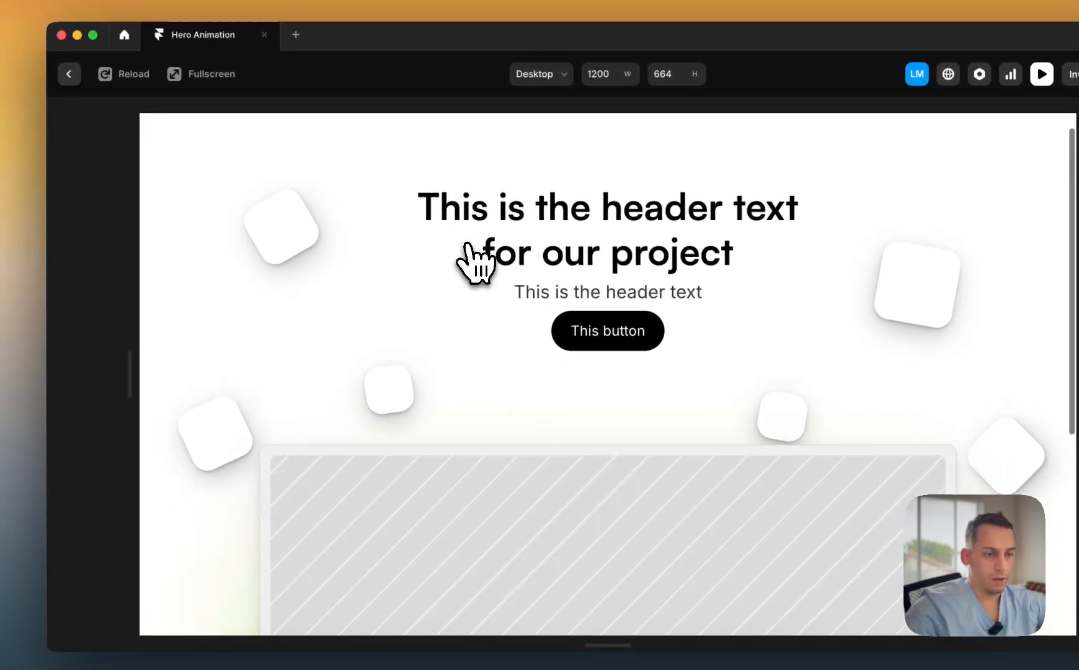
pyautogui.scroll(-5, 476, 260)
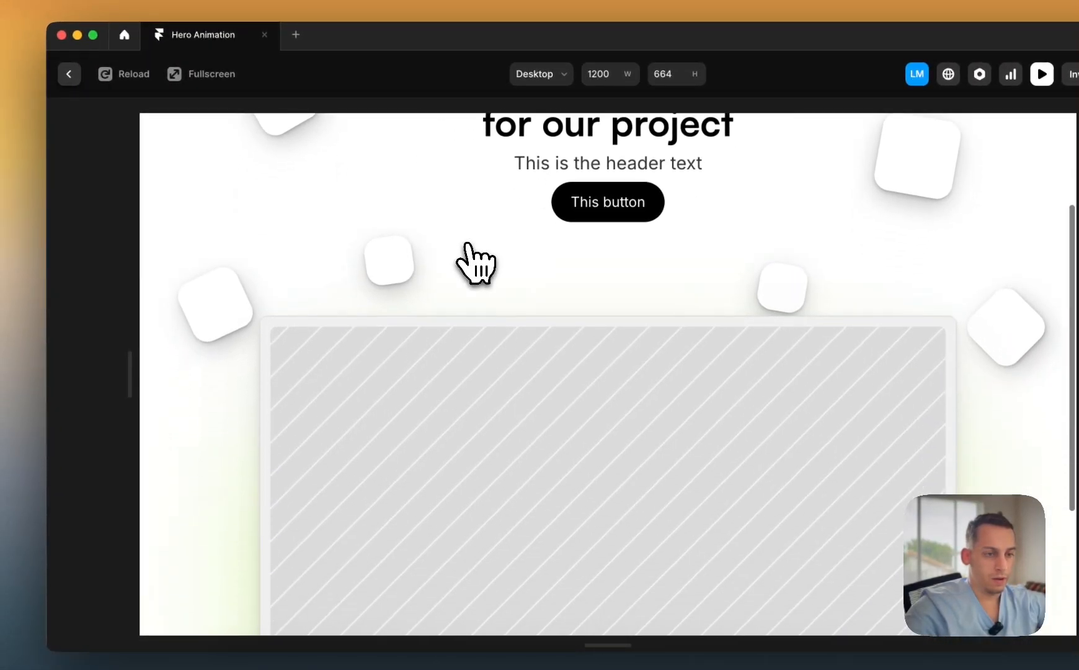
pyautogui.scroll(1, 477, 261)
pyautogui.scroll(-2, 475, 260)
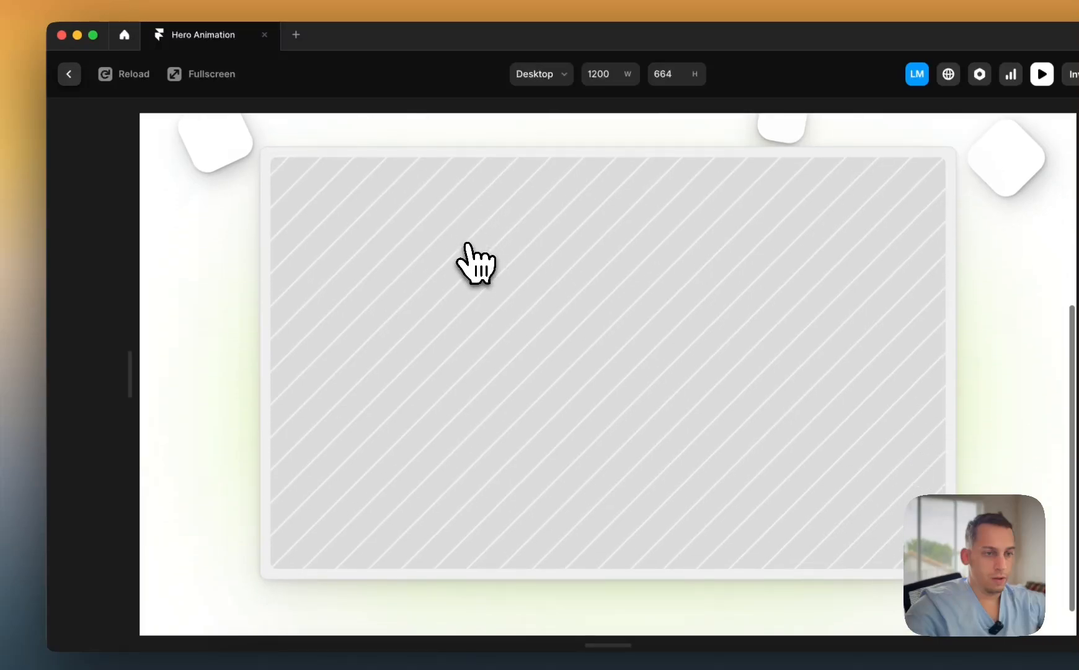
pyautogui.scroll(5, 475, 260)
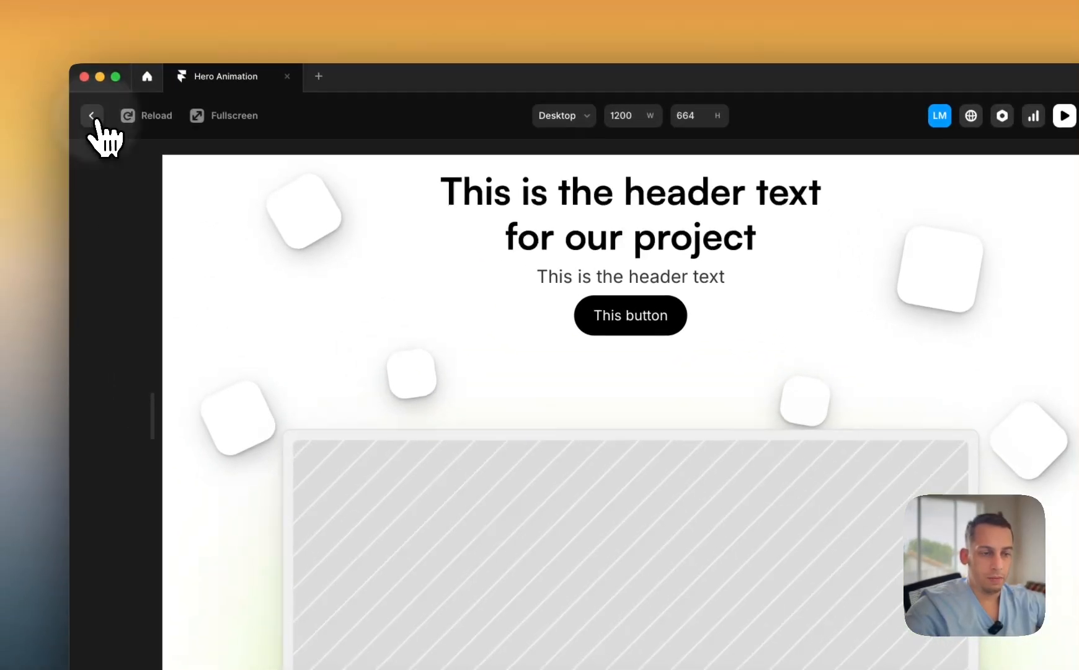
pyautogui.click(9, 40)
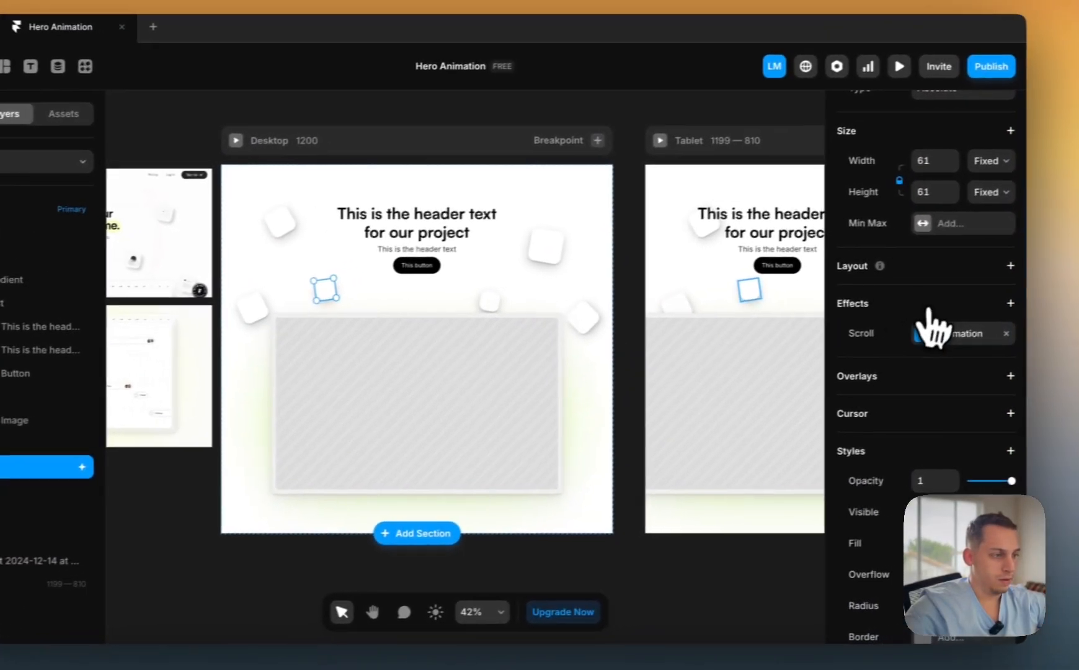
# - Change the trigger of the box's scroll animation to On Scroll
pyautogui.click(996, 330)
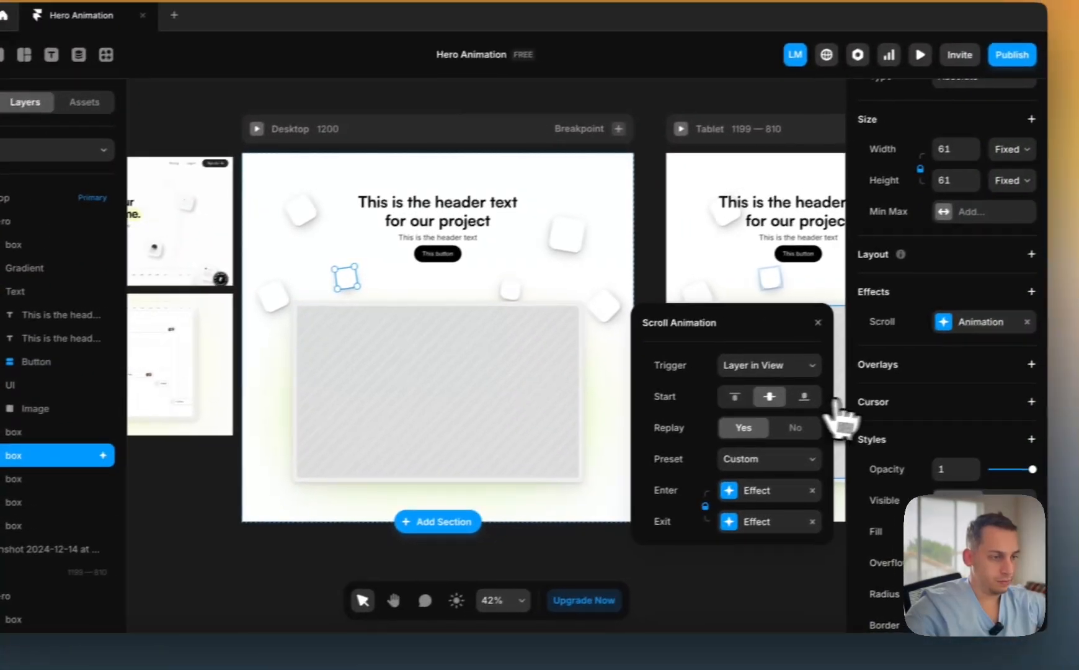
pyautogui.click(791, 365)
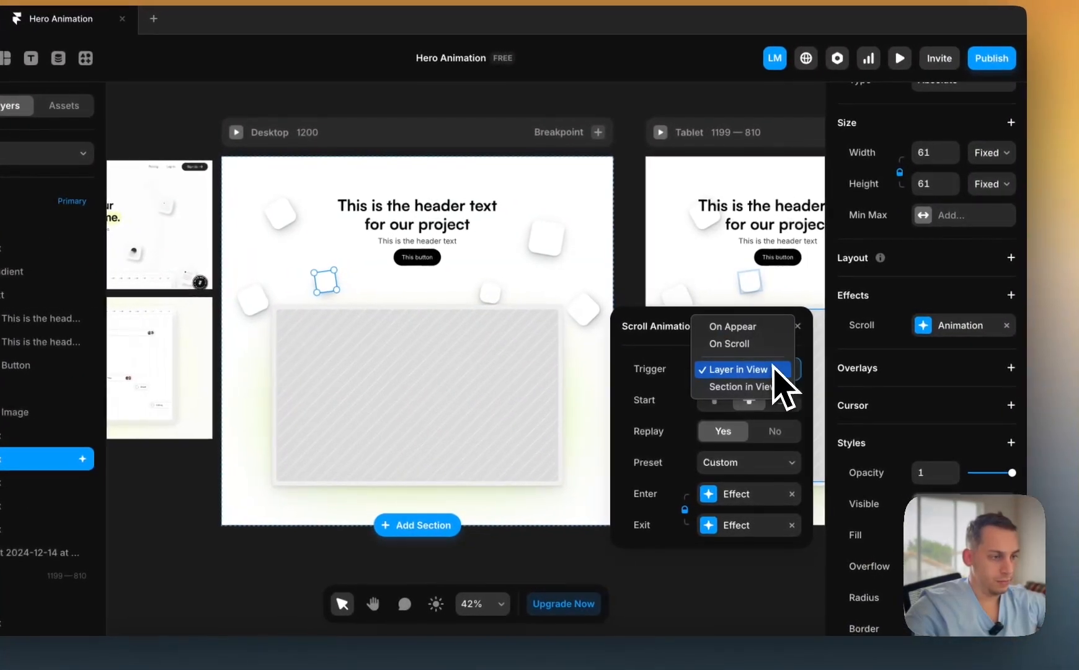
pyautogui.click(775, 343)
# - Test the On Scroll trigger in the preview by scrolling the hero both ways, and return to the canvas
pyautogui.press('super+p')
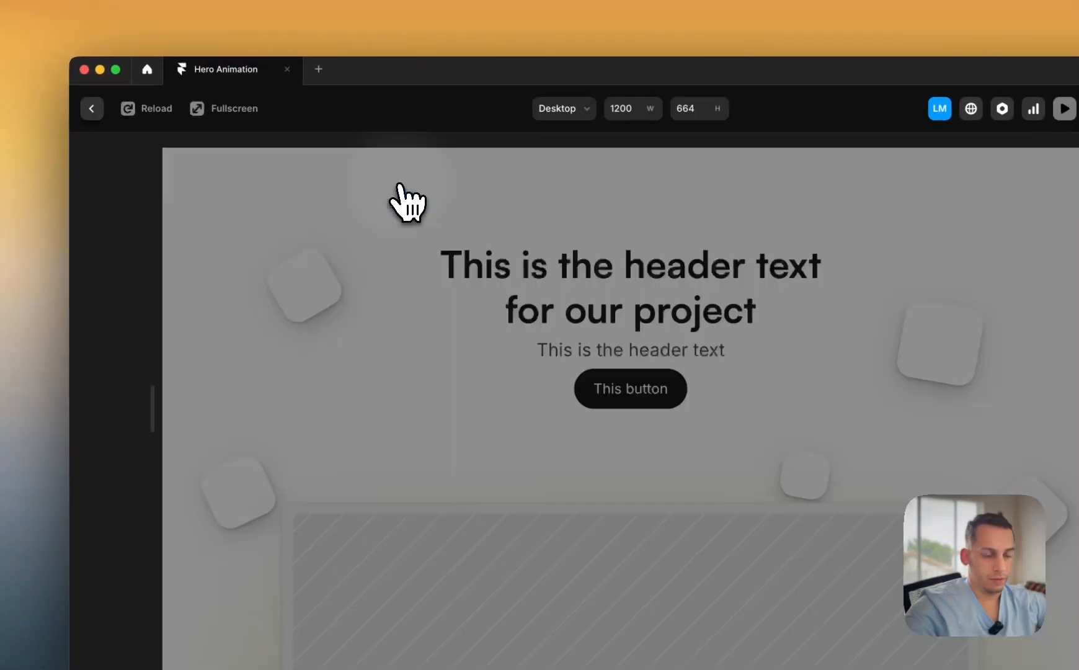
pyautogui.scroll(-2, 444, 348)
pyautogui.scroll(1, 446, 356)
pyautogui.scroll(1, 499, 388)
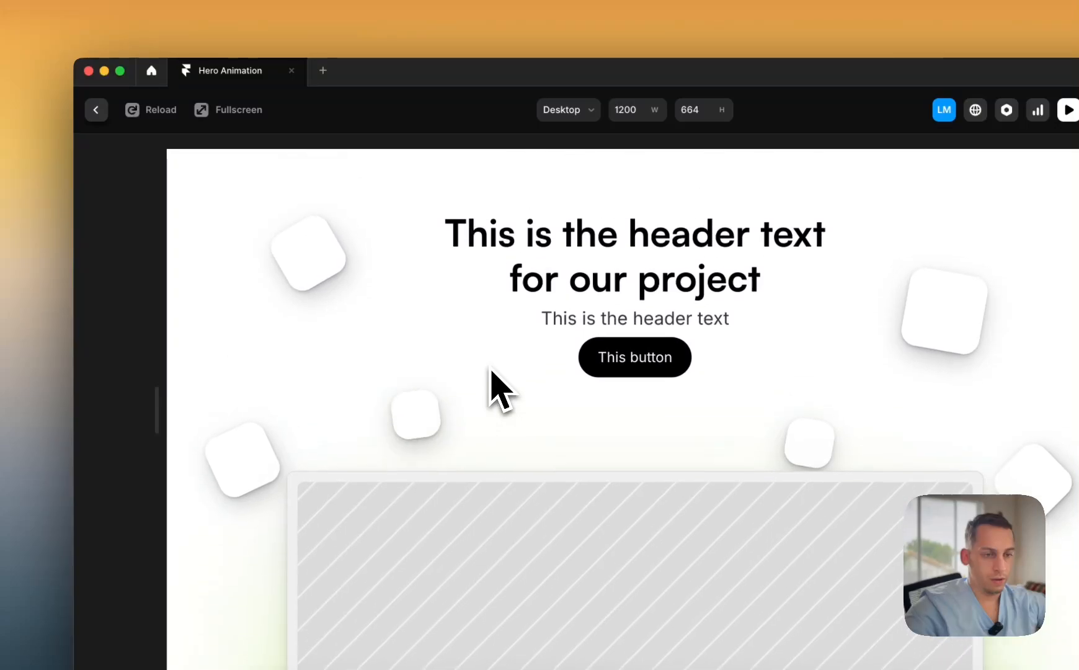
pyautogui.scroll(-1, 344, 355)
pyautogui.scroll(1, 229, 247)
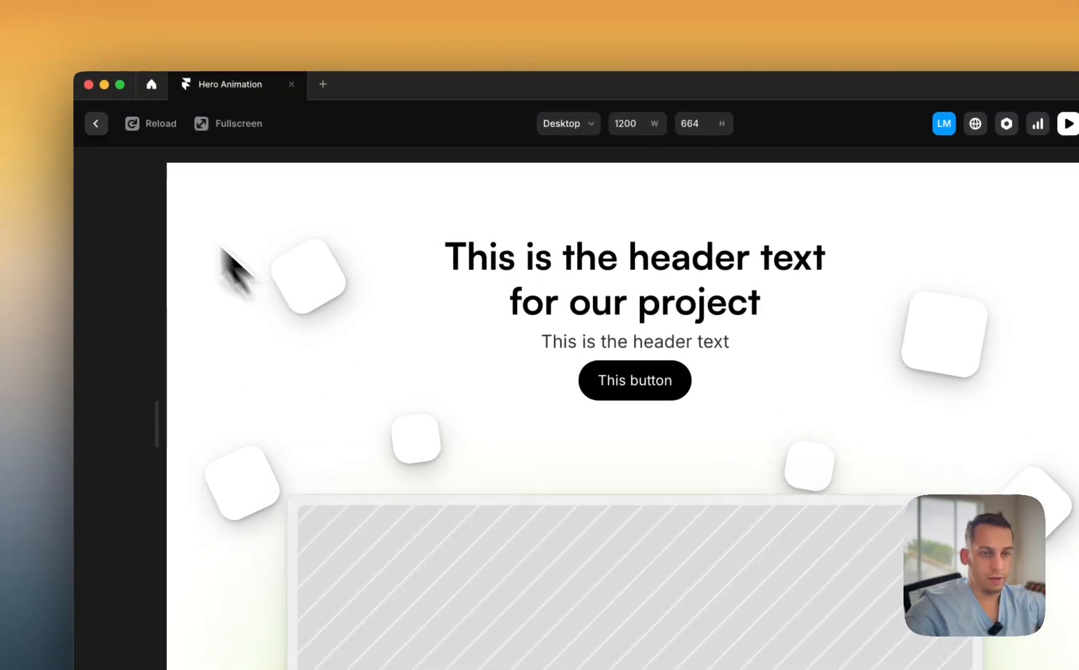
pyautogui.click(97, 110)
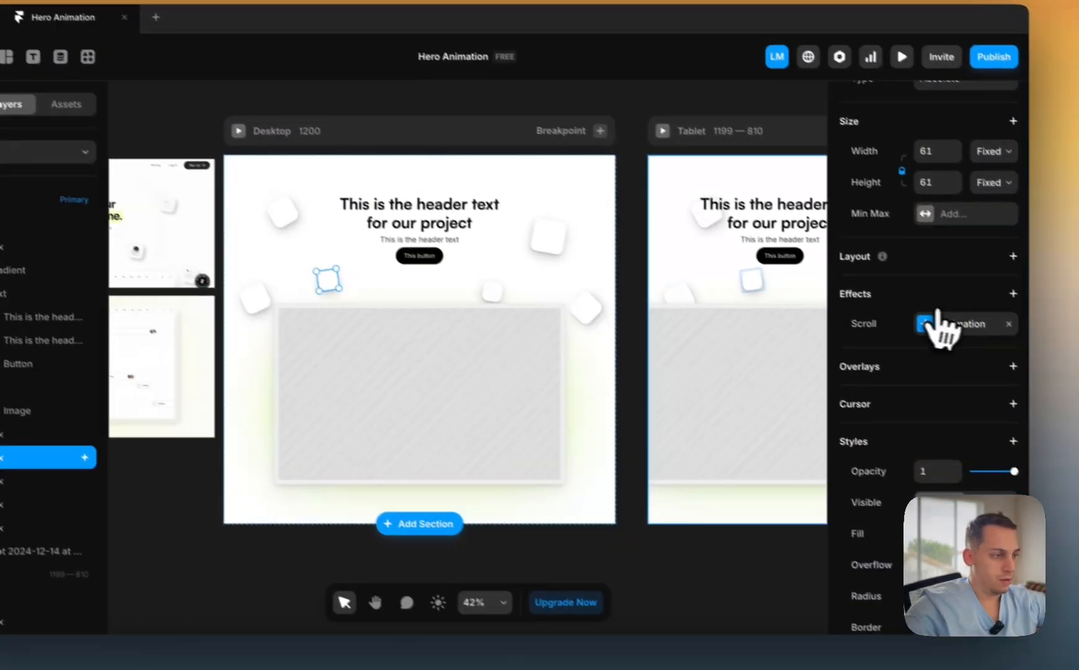
# - Switch the box's scroll effect transition from Spring to Ease and set its Time to 1 s
pyautogui.click(906, 327)
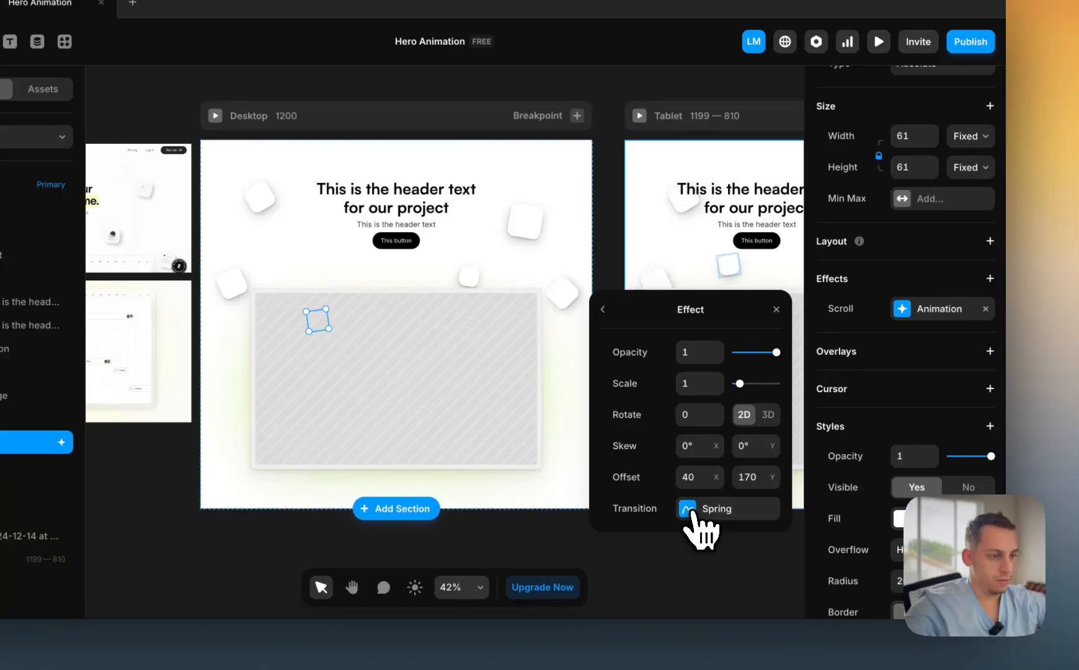
pyautogui.click(693, 510)
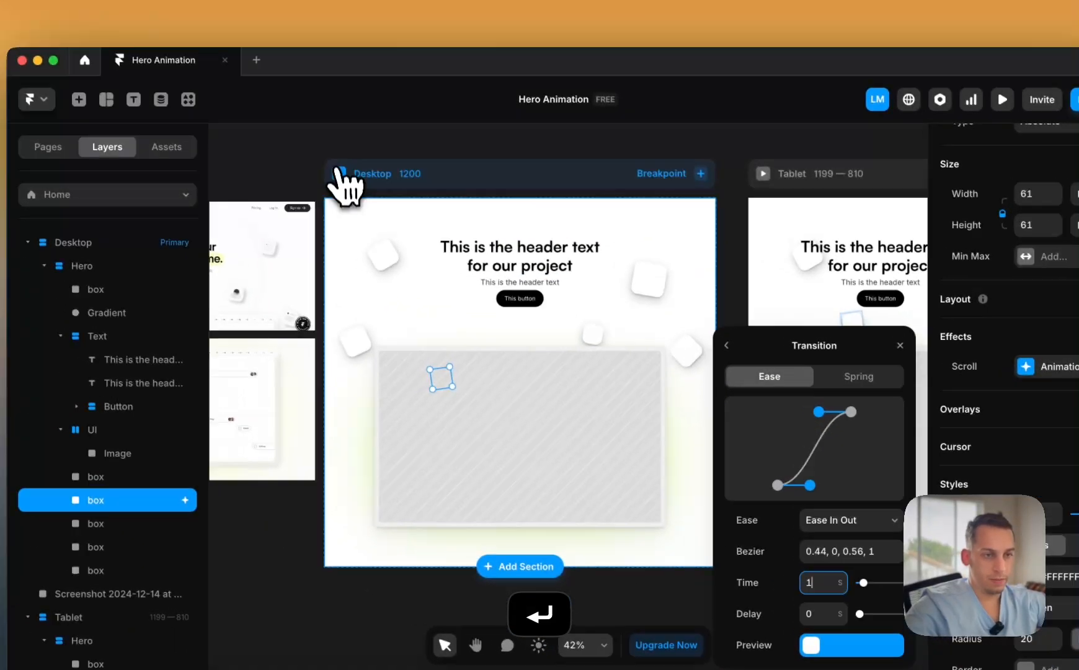
# - Preview the Desktop page and scroll the hero up and down to check the box's eased motion
pyautogui.click(215, 115)
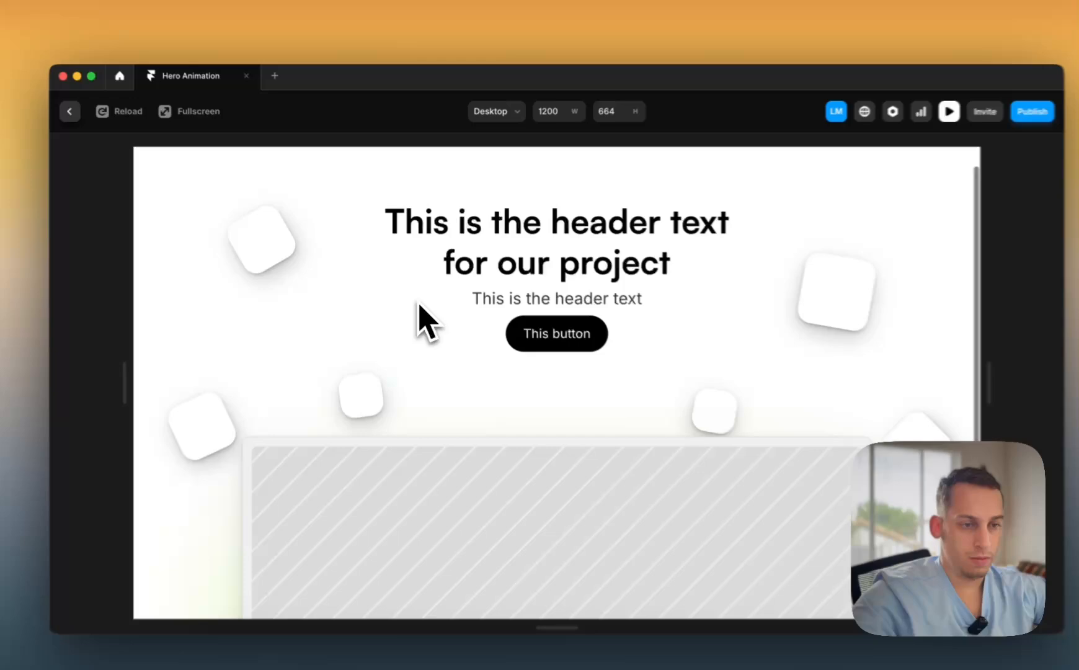
pyautogui.scroll(-2, 418, 302)
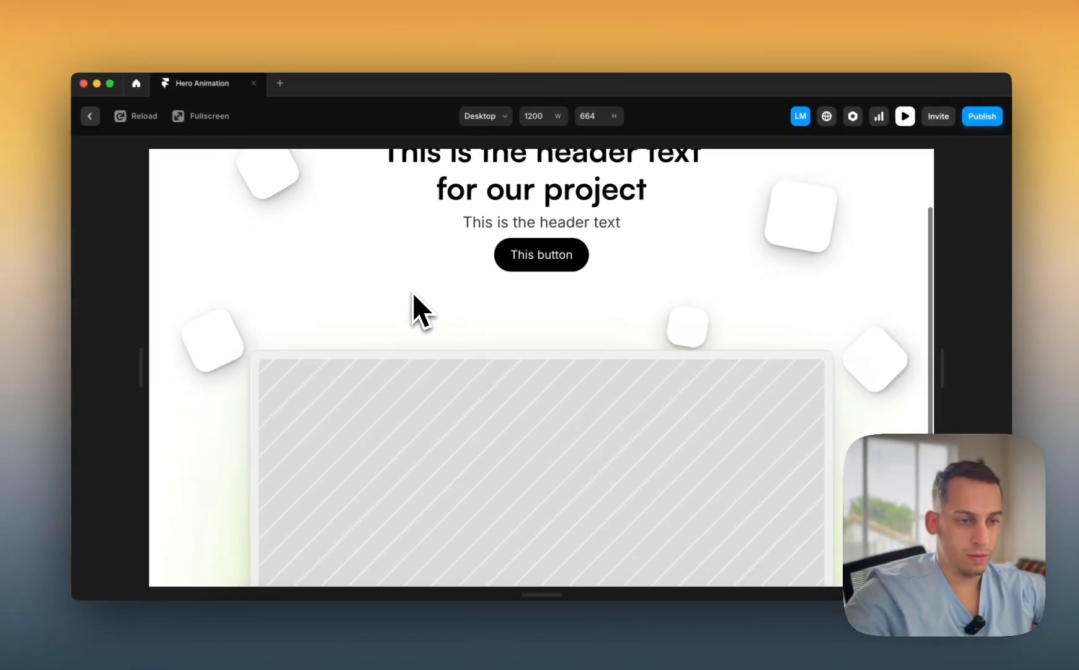
pyautogui.scroll(2, 417, 302)
pyautogui.scroll(-3, 417, 302)
pyautogui.scroll(-2, 412, 291)
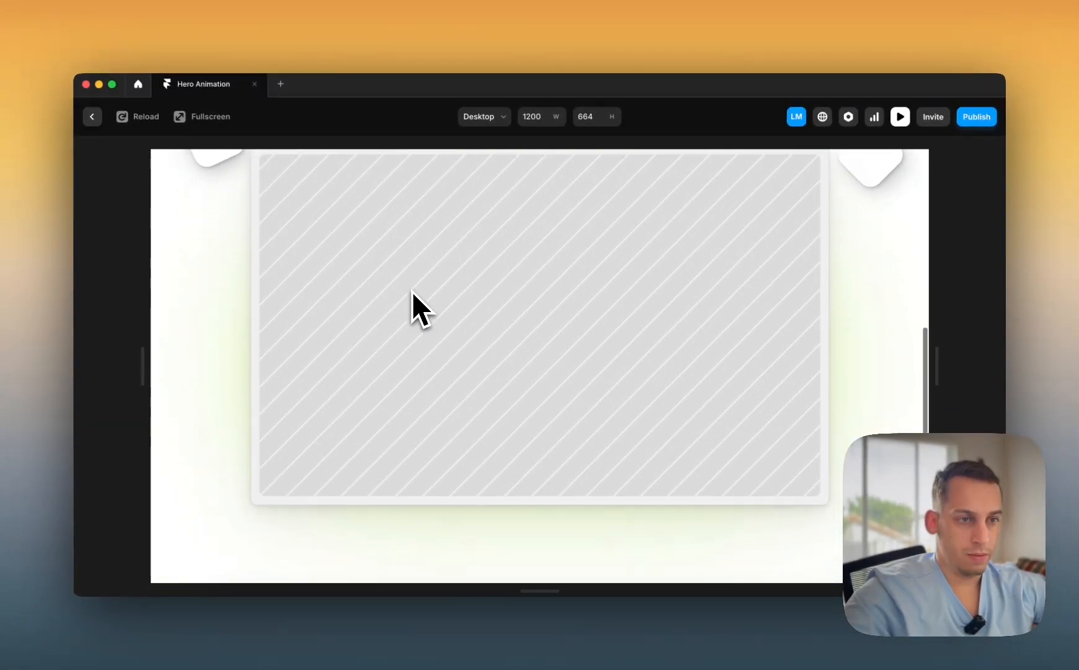
pyautogui.scroll(5, 411, 291)
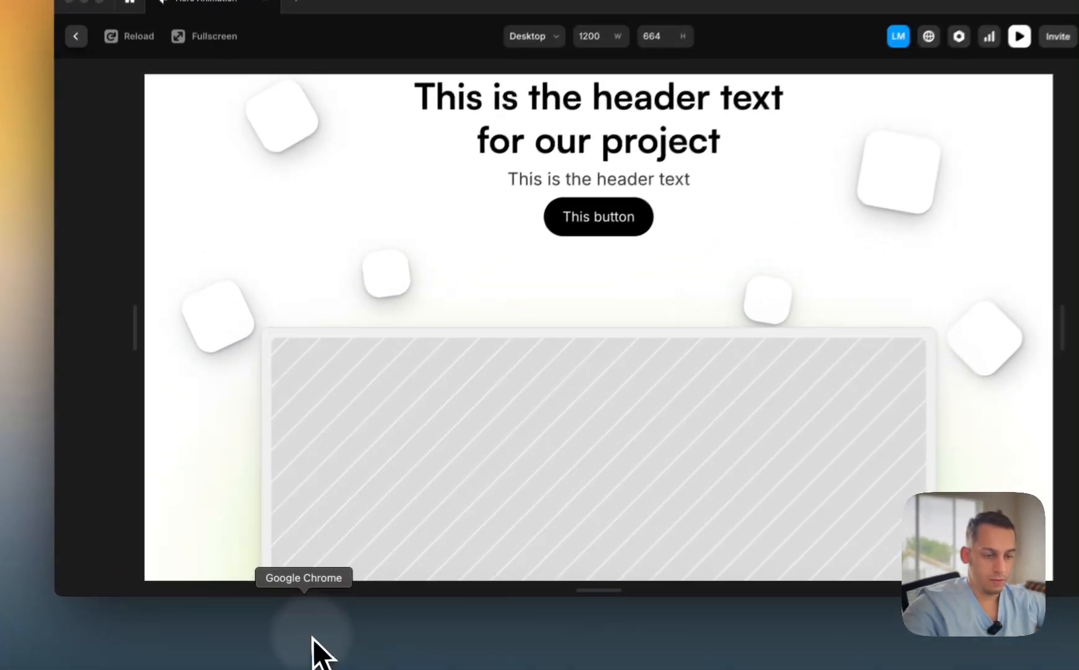
# - Switch to Chrome, reload the Assemble reference site and scroll its hero both ways to study how the floating boxes move
pyautogui.click(312, 639)
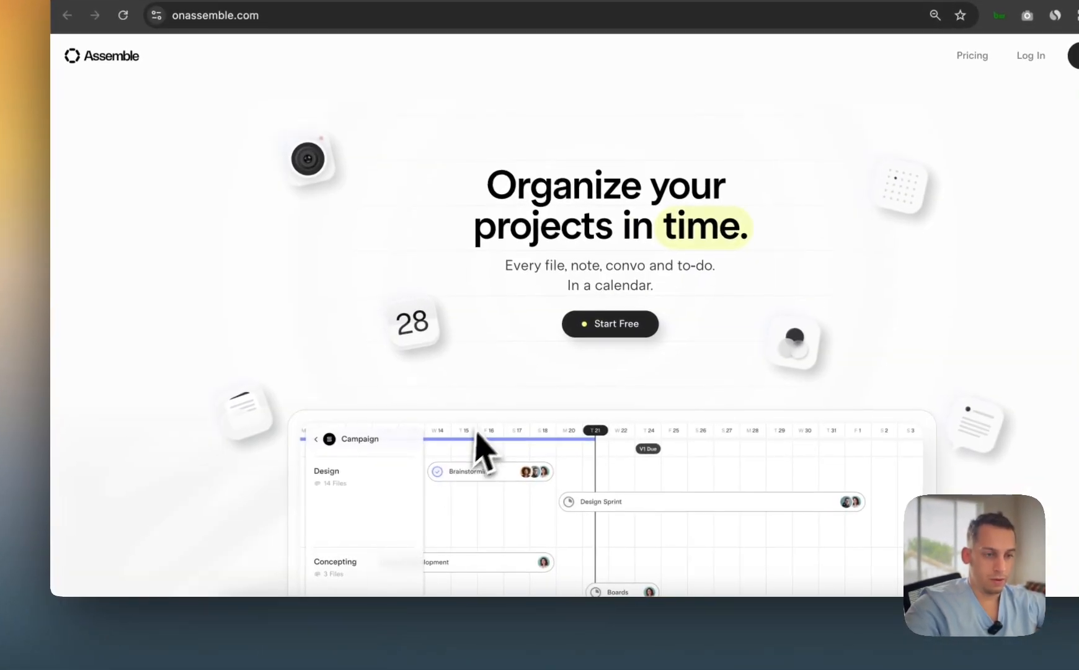
pyautogui.press('super+r')
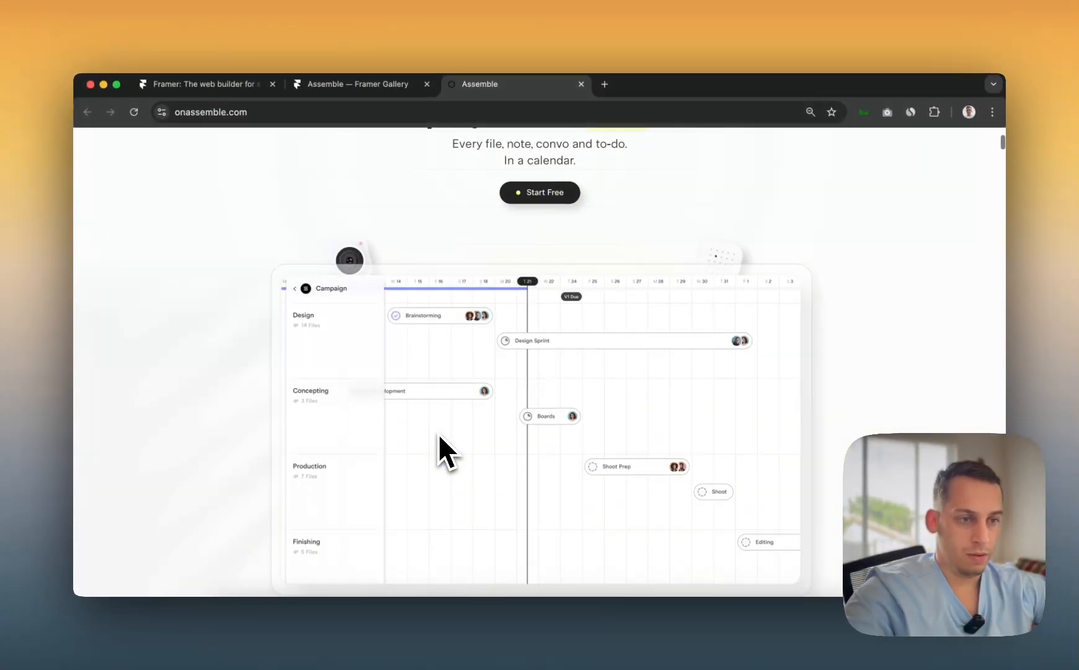
pyautogui.scroll(3, 439, 436)
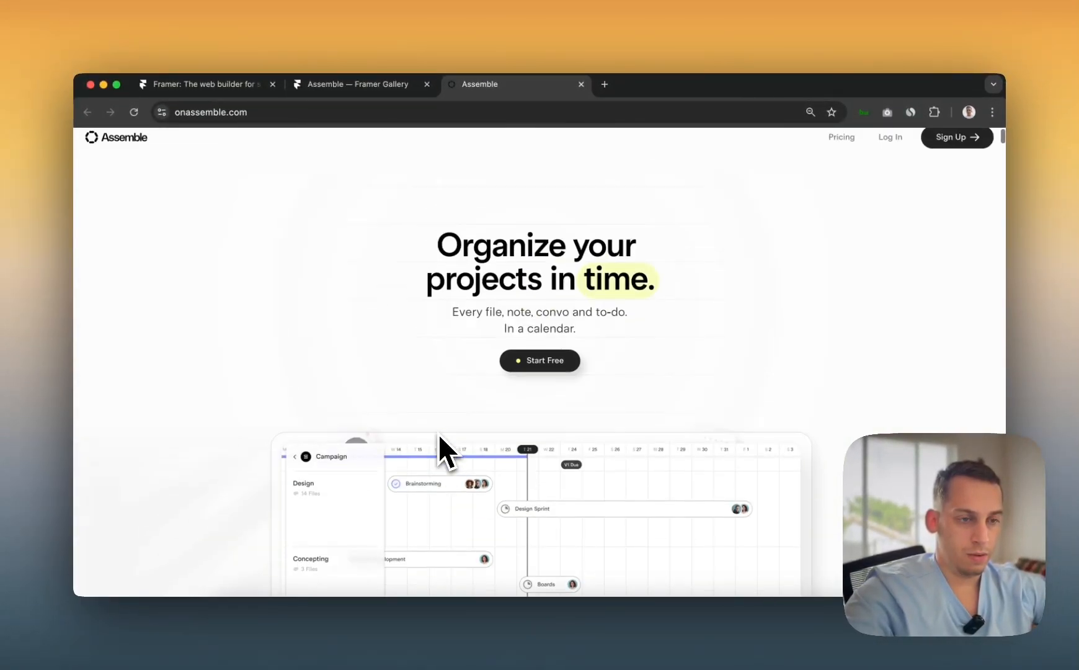
pyautogui.scroll(-5, 438, 434)
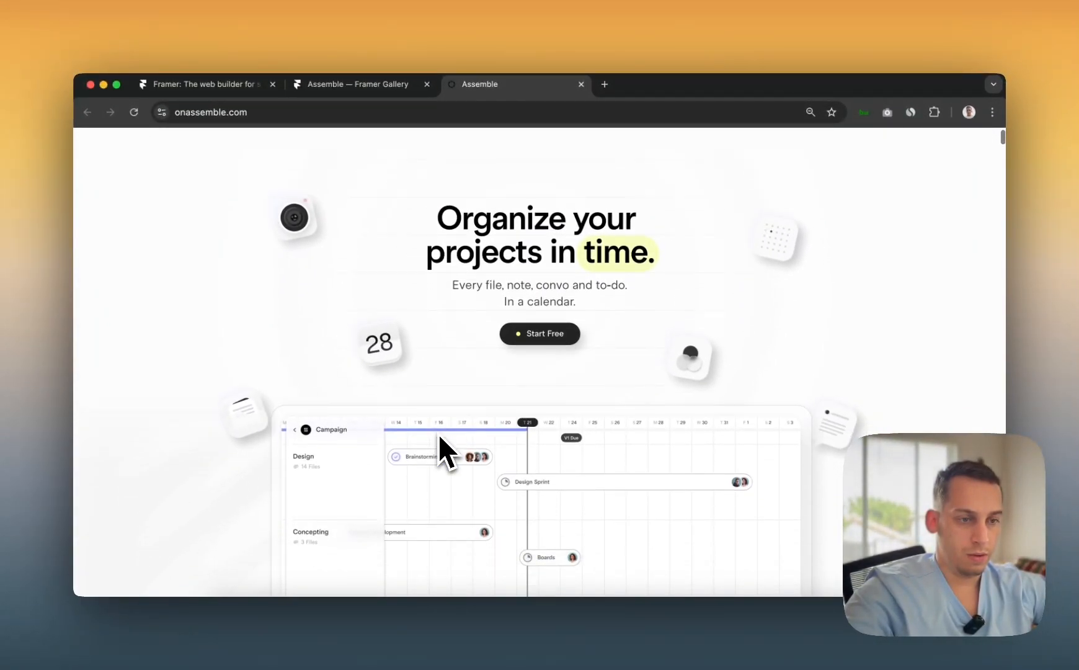
pyautogui.scroll(10, 438, 434)
pyautogui.scroll(-3, 438, 432)
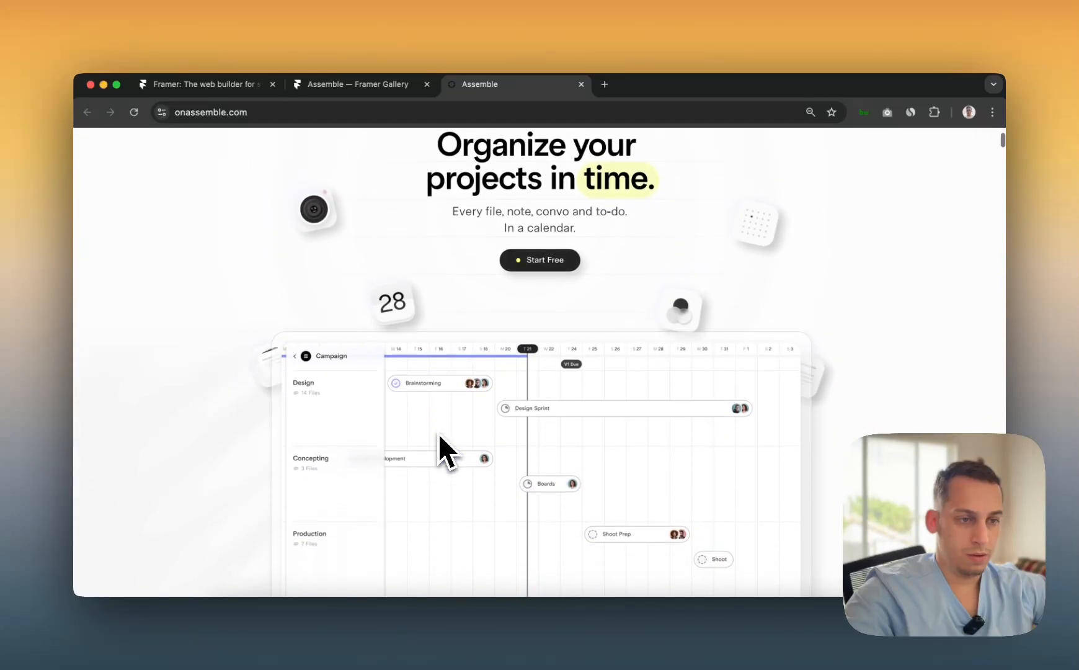
pyautogui.scroll(2, 438, 432)
pyautogui.scroll(-2, 438, 432)
pyautogui.scroll(-2, 438, 433)
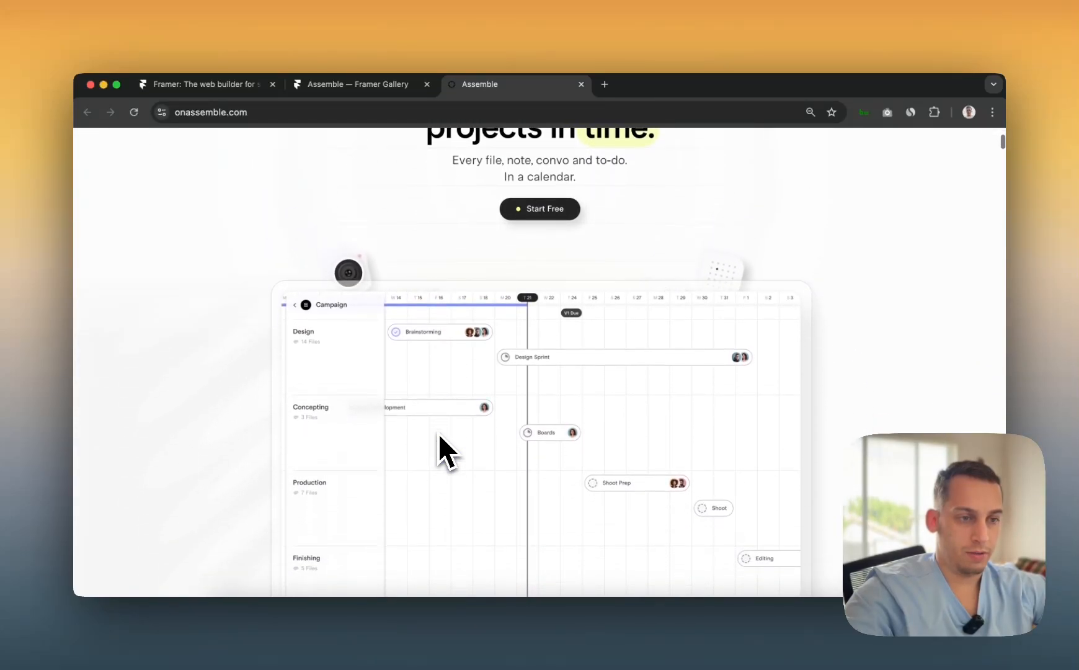
pyautogui.scroll(3, 438, 432)
pyautogui.scroll(-2, 438, 433)
pyautogui.scroll(-2, 438, 433)
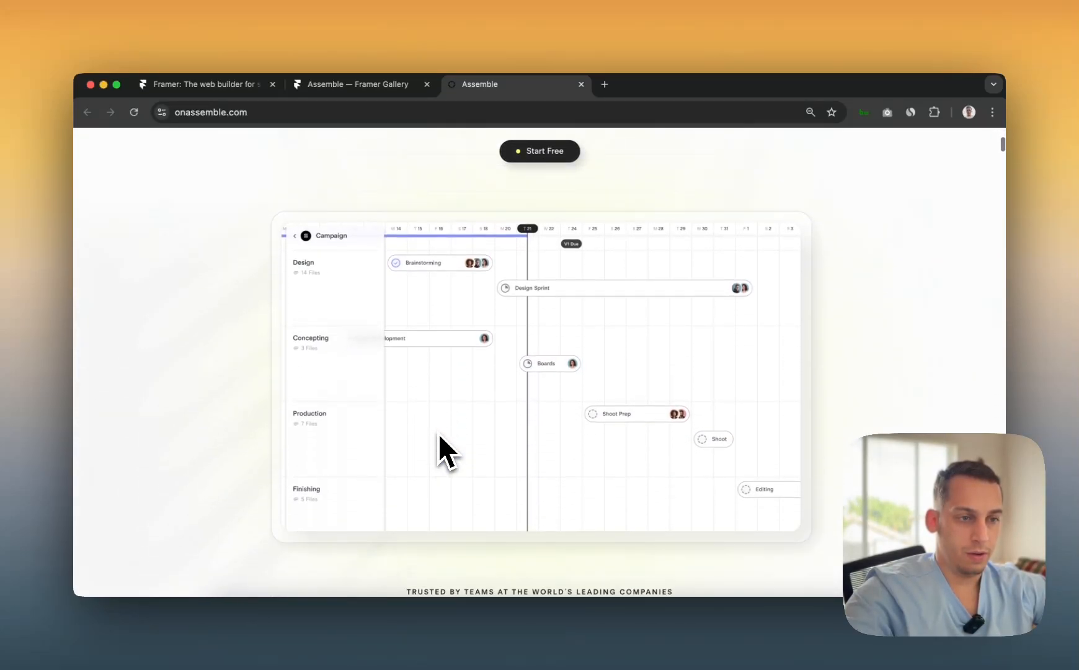
pyautogui.scroll(4, 438, 432)
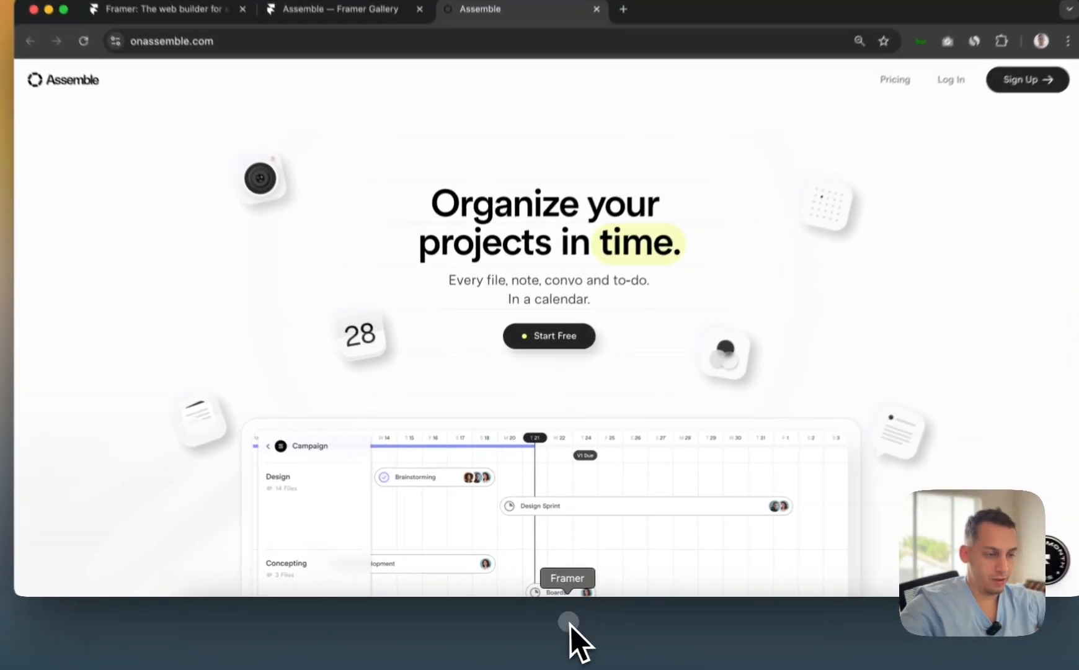
# - Switch back to Framer, scroll the hero preview both ways to compare the boxes' motion with the reference, and return to the canvas
pyautogui.click(563, 613)
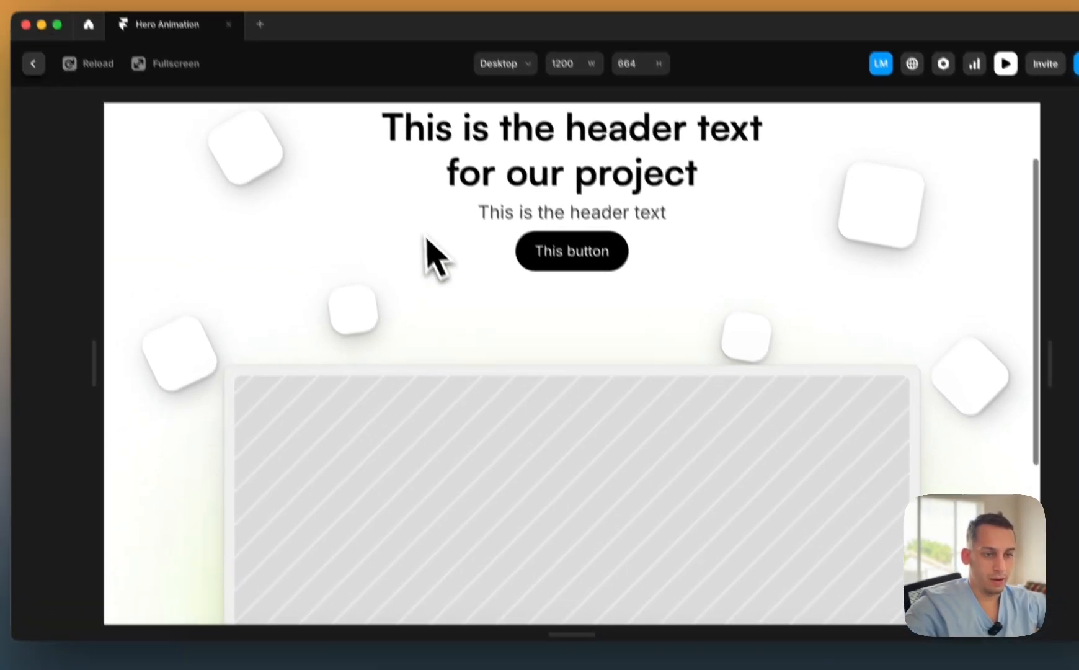
pyautogui.scroll(-2, 394, 183)
pyautogui.scroll(2, 394, 183)
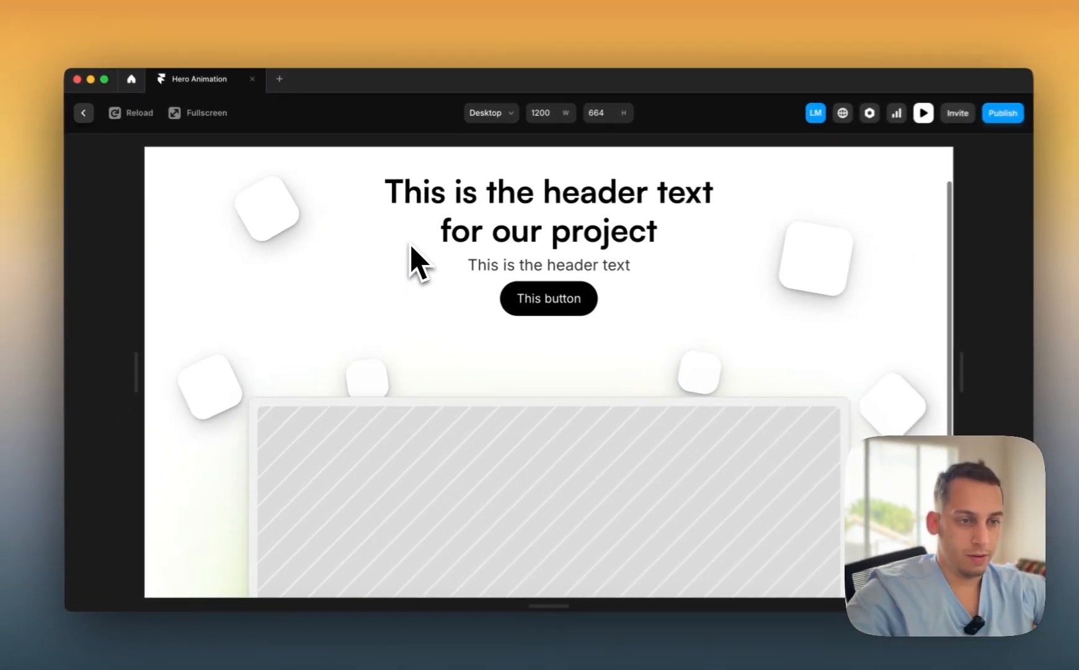
pyautogui.scroll(-3, 424, 246)
pyautogui.scroll(3, 424, 246)
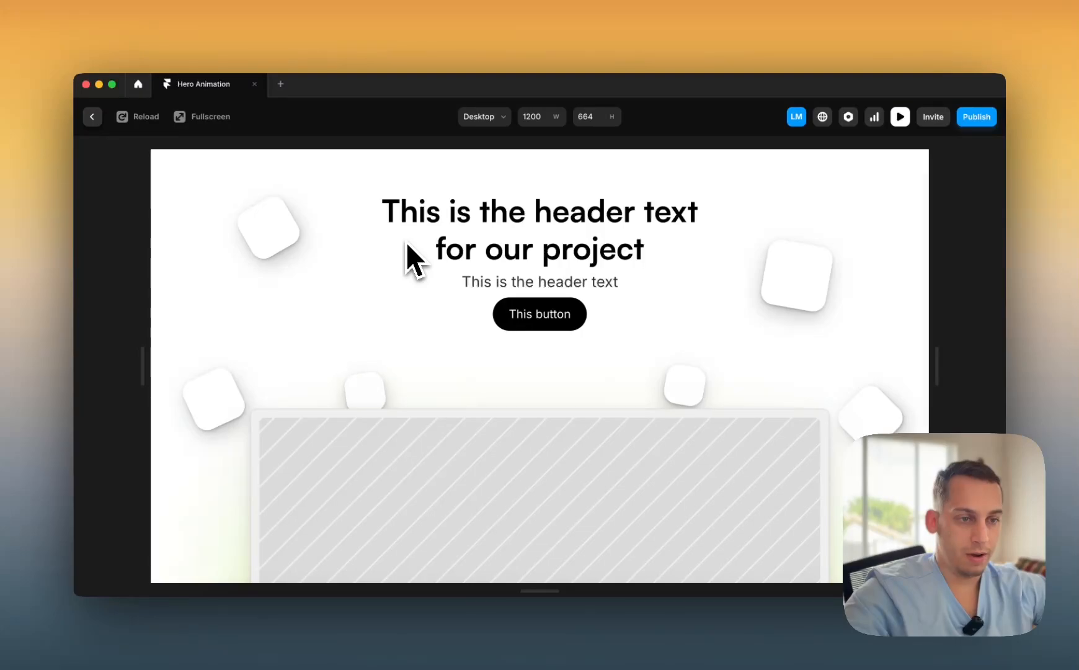
pyautogui.click(92, 117)
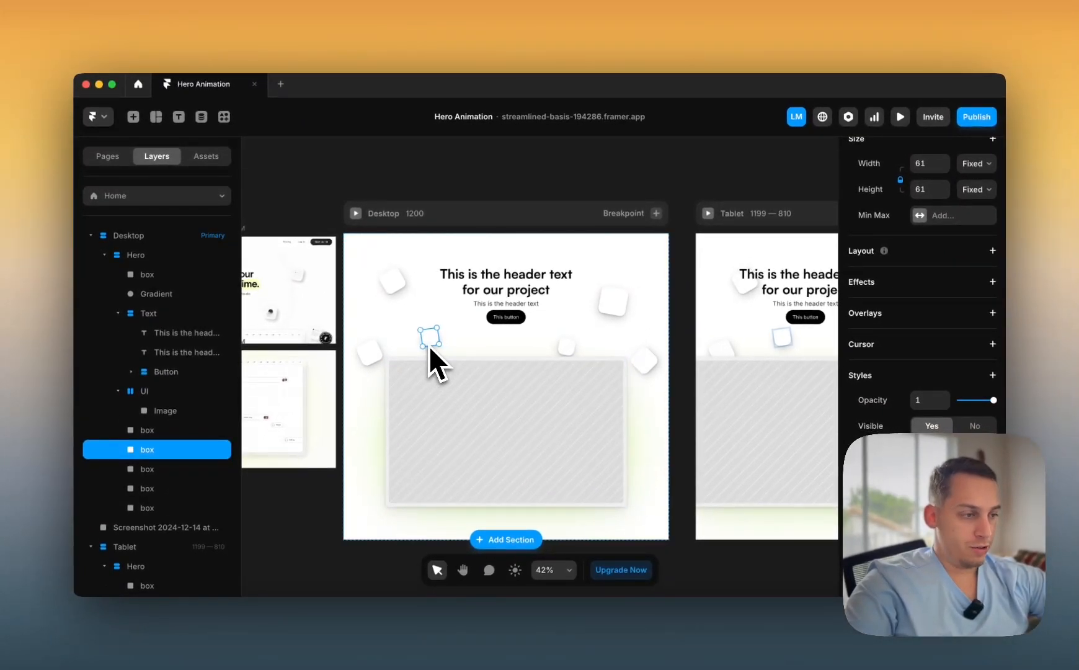
# - Add a Scroll Speed effect of 70% to the selected box and test it by scrolling the Desktop preview both ways
pyautogui.click(992, 282)
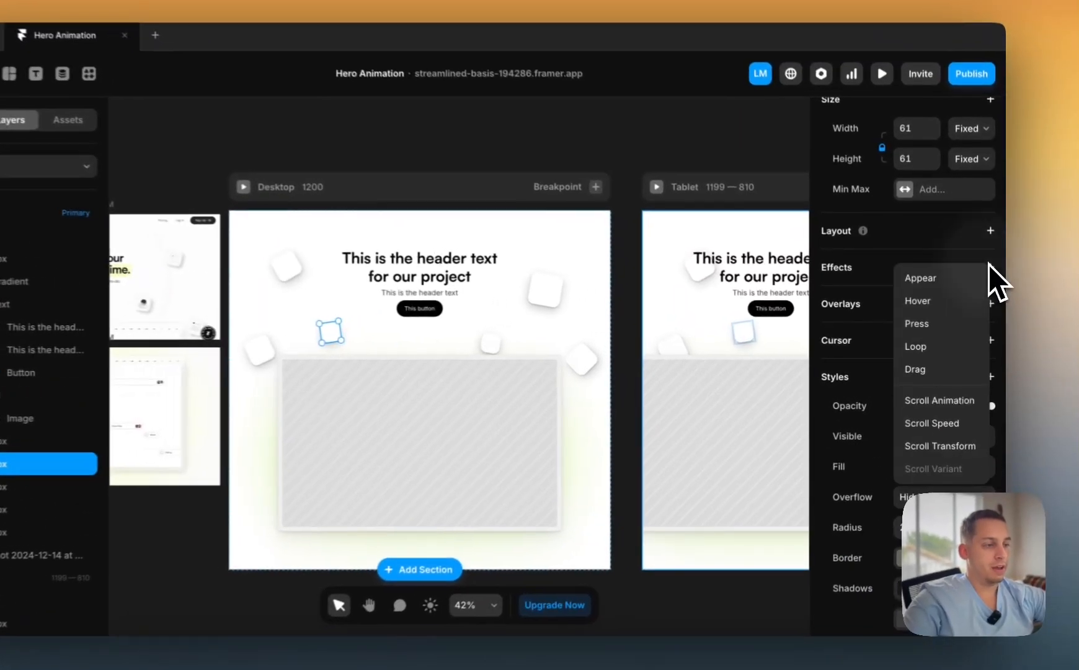
pyautogui.click(939, 422)
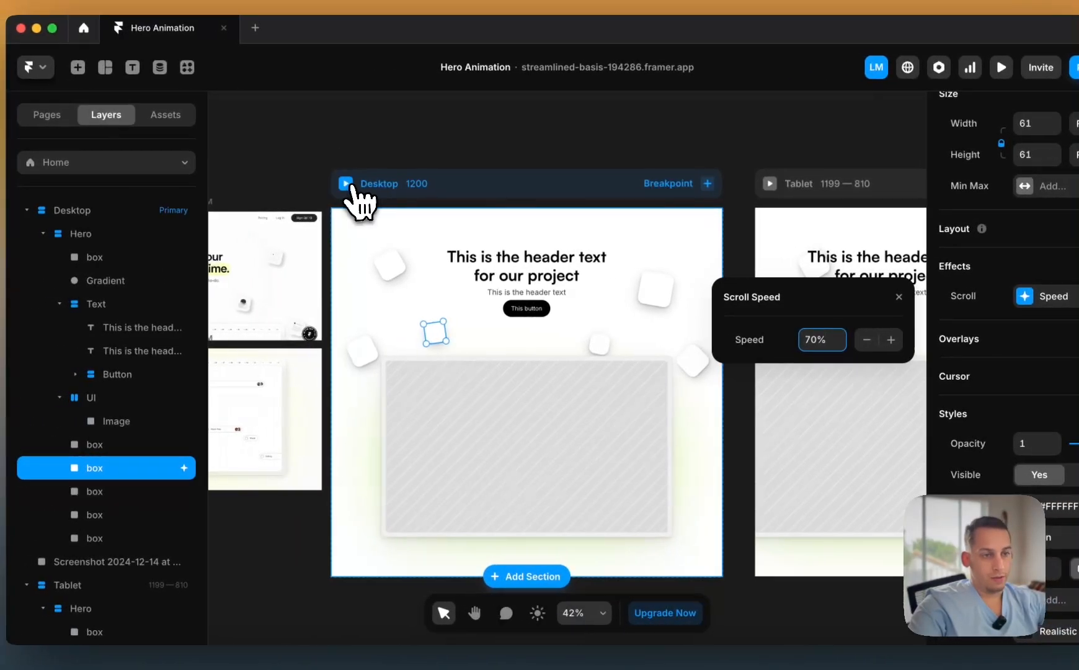
pyautogui.click(222, 182)
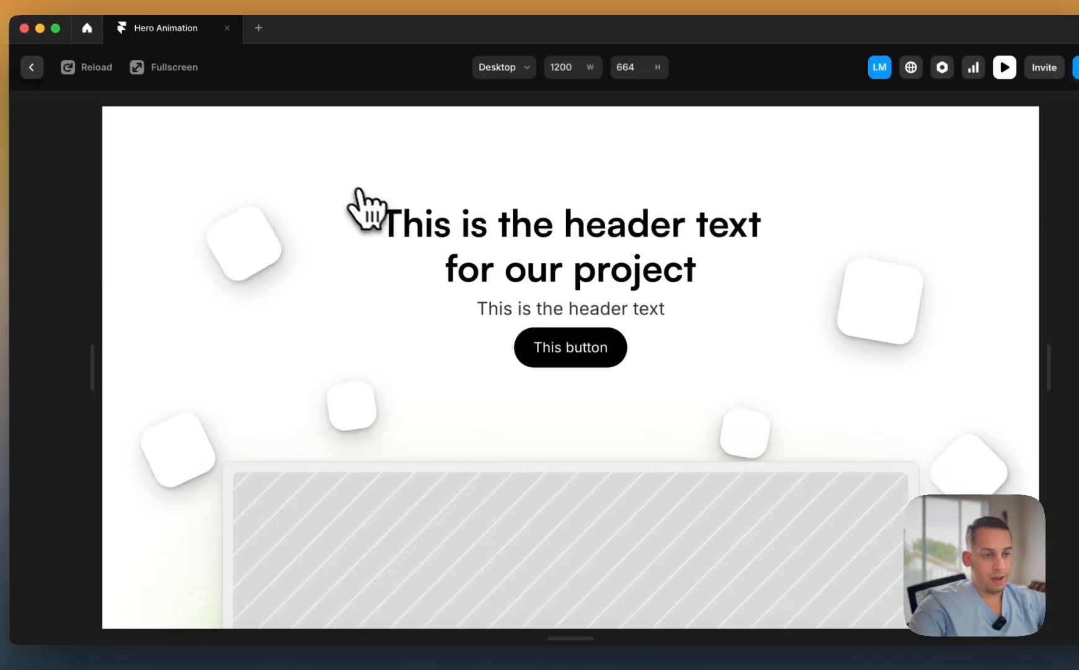
pyautogui.scroll(-5, 448, 329)
pyautogui.scroll(5, 448, 329)
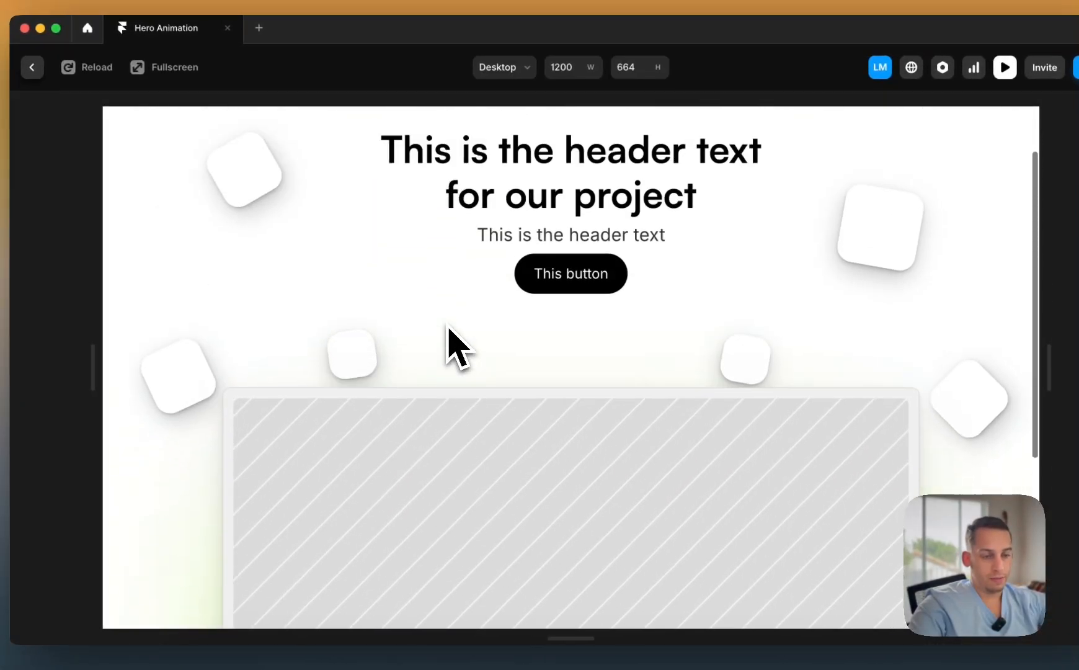
# - Switch to the published site in Chrome, inspect the small box beside the button, and scroll to examine how its inline transform changes
pyautogui.click(316, 614)
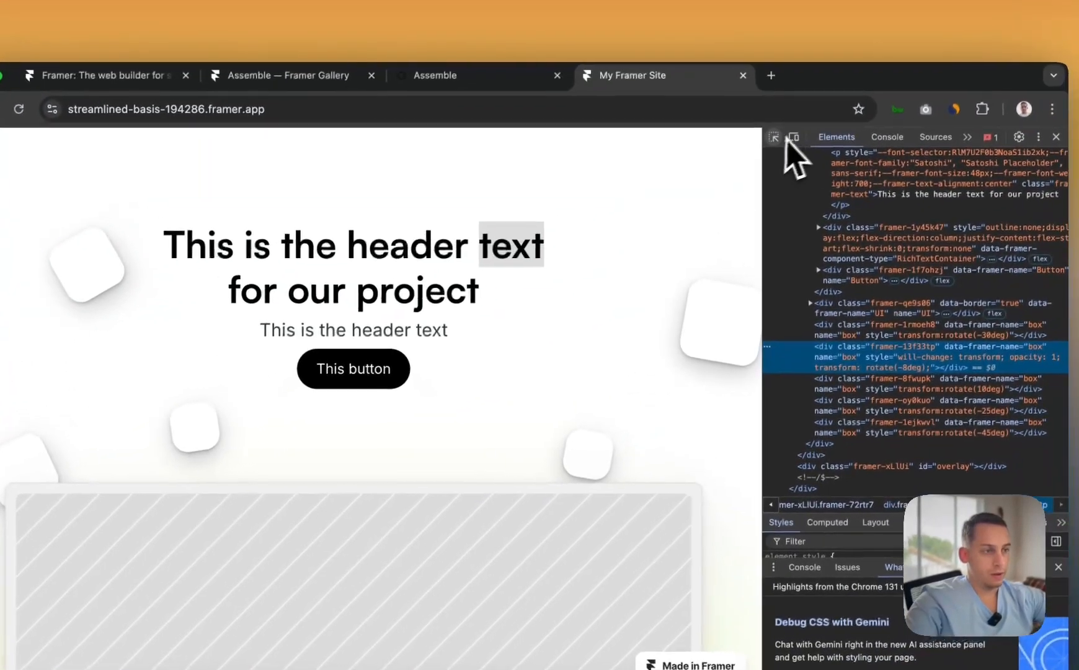
pyautogui.click(838, 109)
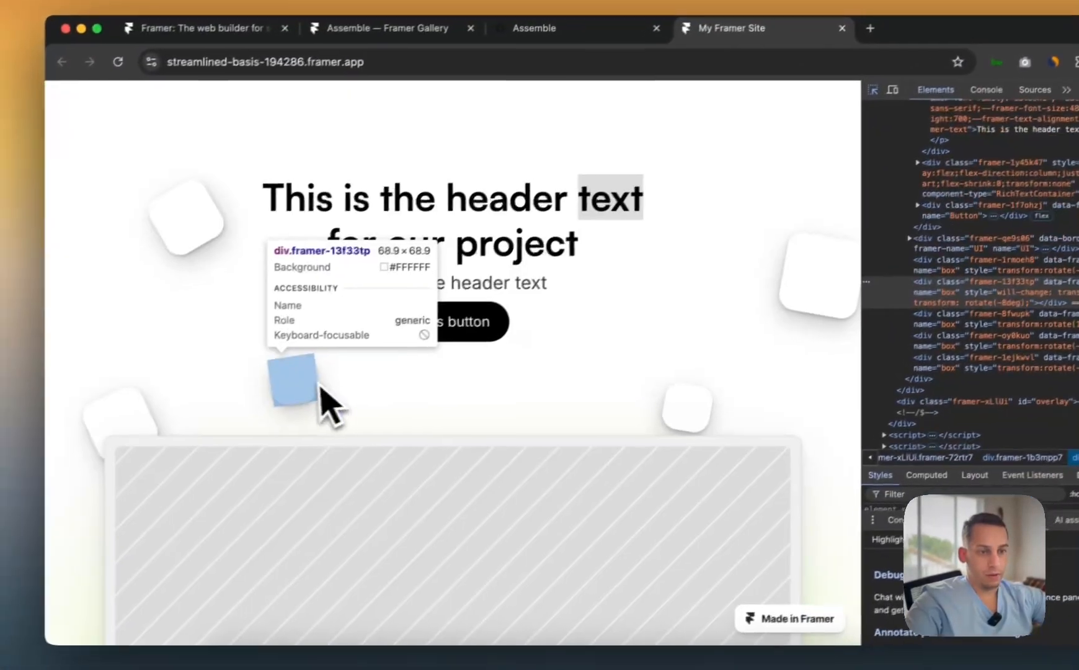
pyautogui.scroll(-3, 313, 385)
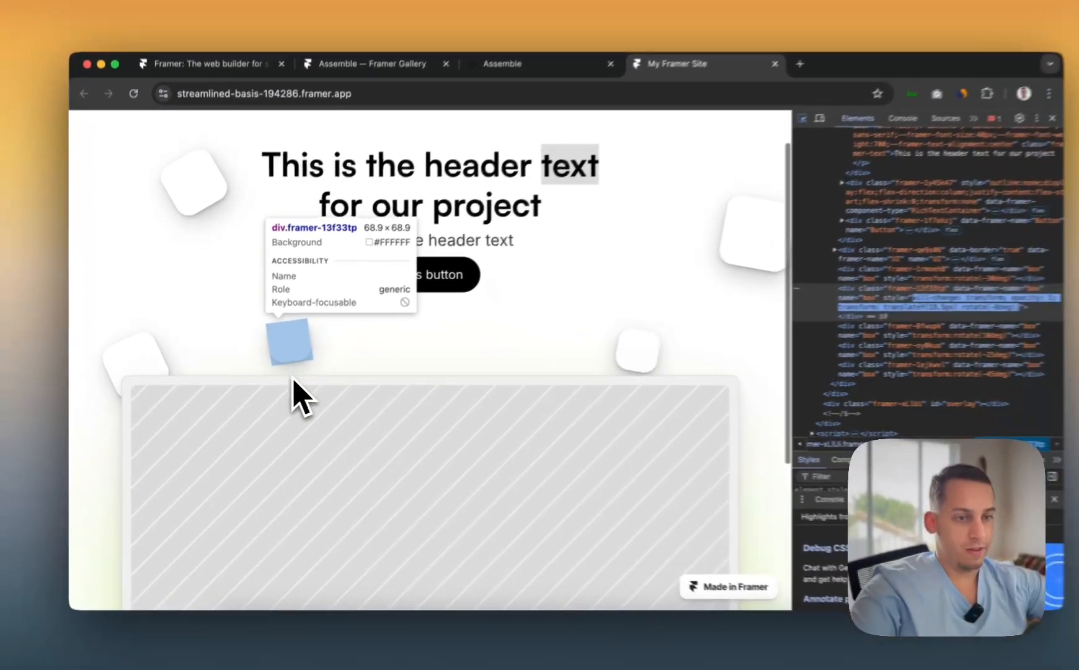
pyautogui.scroll(-3, 283, 379)
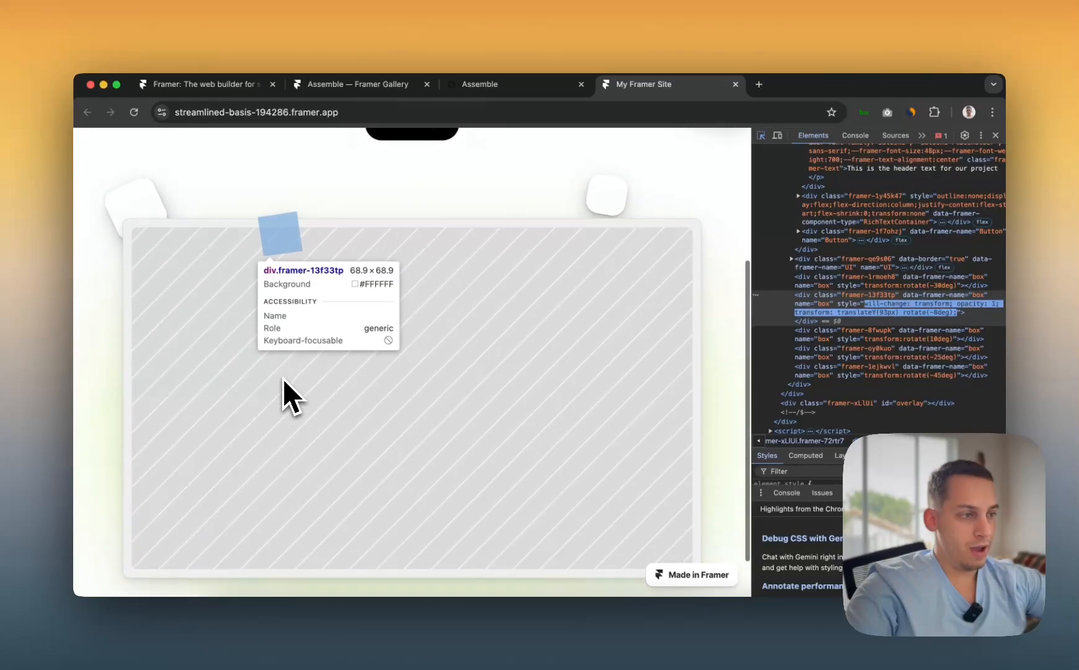
pyautogui.scroll(3, 282, 379)
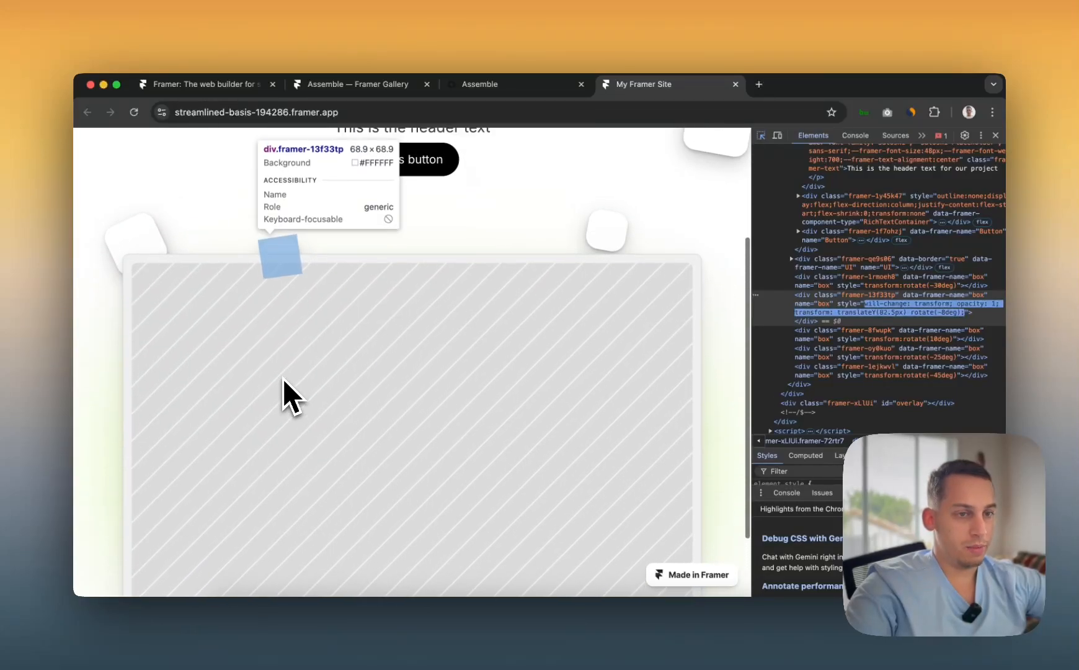
pyautogui.scroll(-1, 283, 378)
pyautogui.scroll(1, 282, 379)
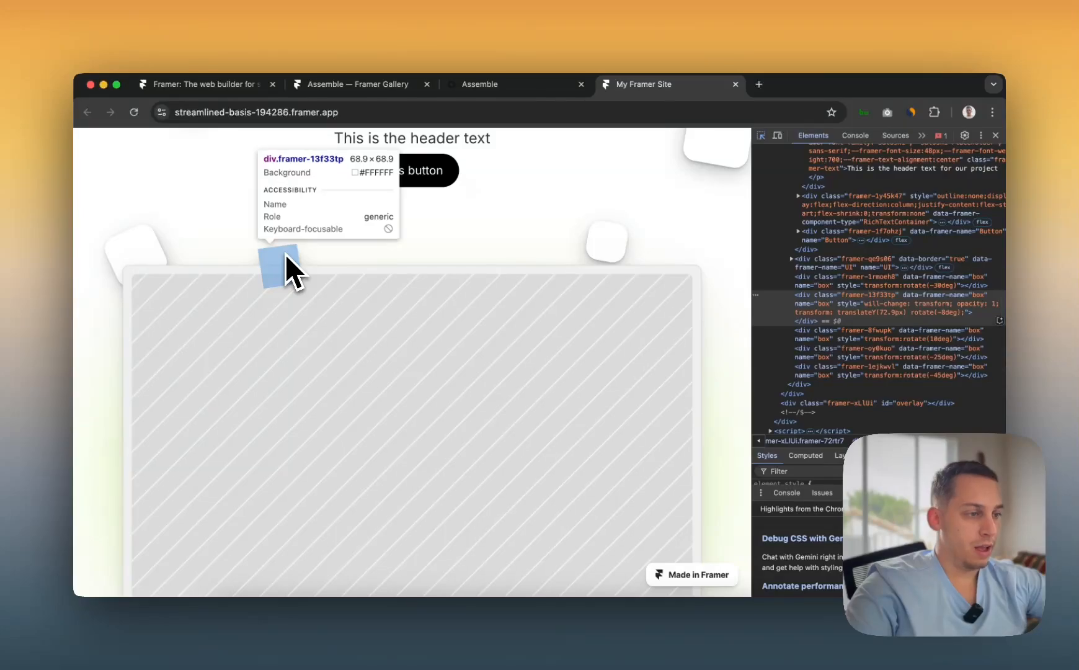
pyautogui.scroll(-3, 285, 255)
pyautogui.scroll(3, 285, 254)
pyautogui.scroll(3, 285, 254)
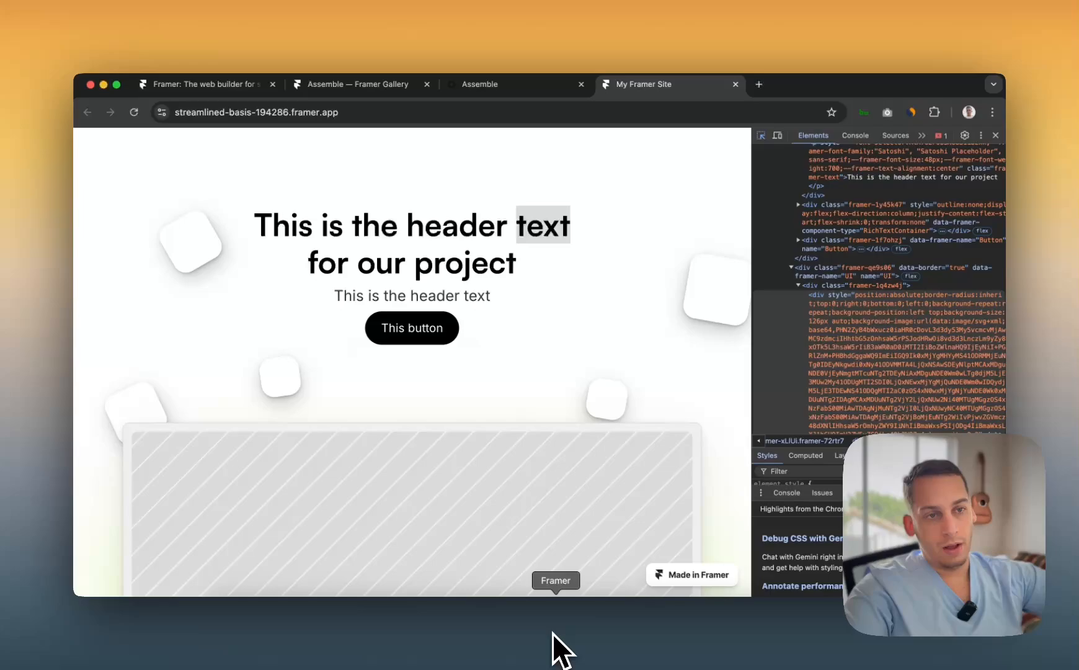
# - Go to the Assemble reference site in the browser and scroll its hero down and up to examine the boxes' motion again
pyautogui.click(391, 85)
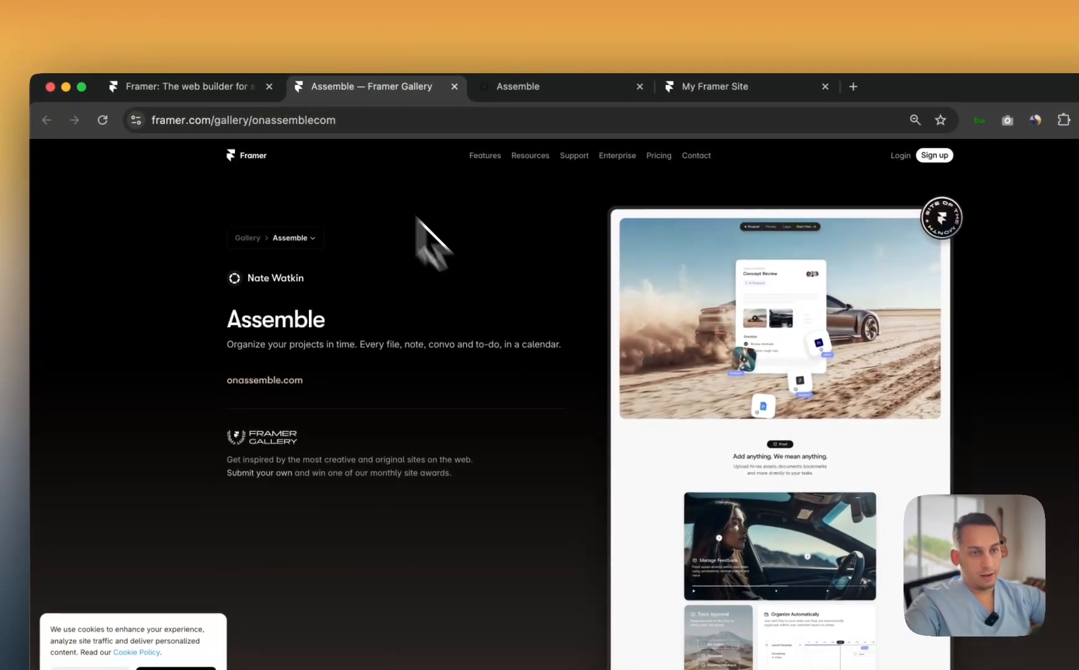
pyautogui.click(238, 90)
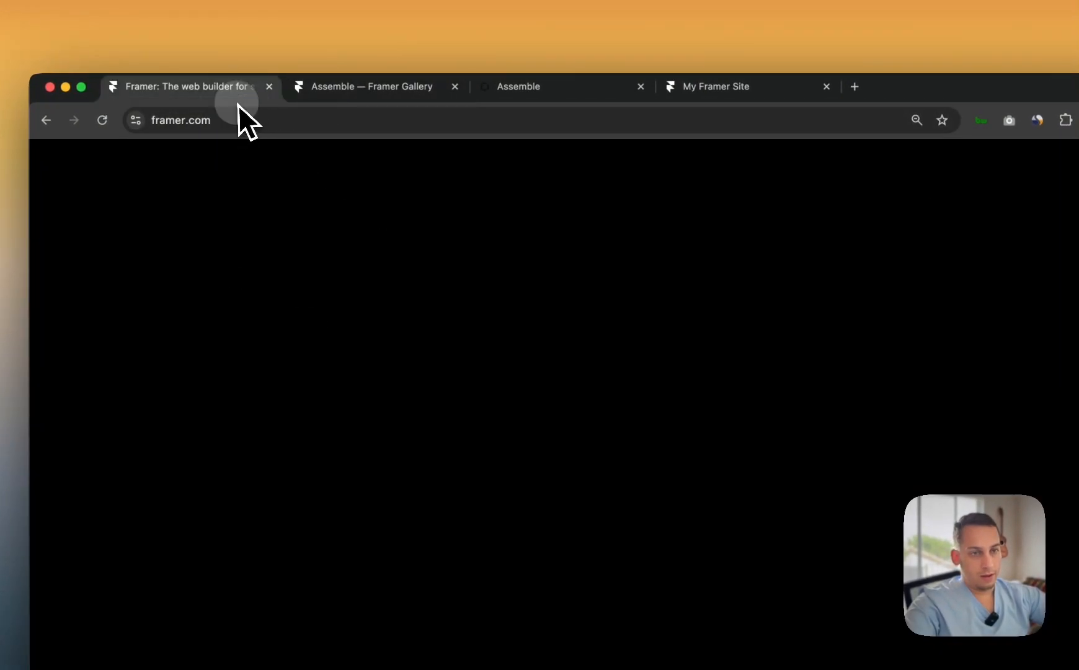
pyautogui.click(571, 87)
pyautogui.scroll(-6, 580, 332)
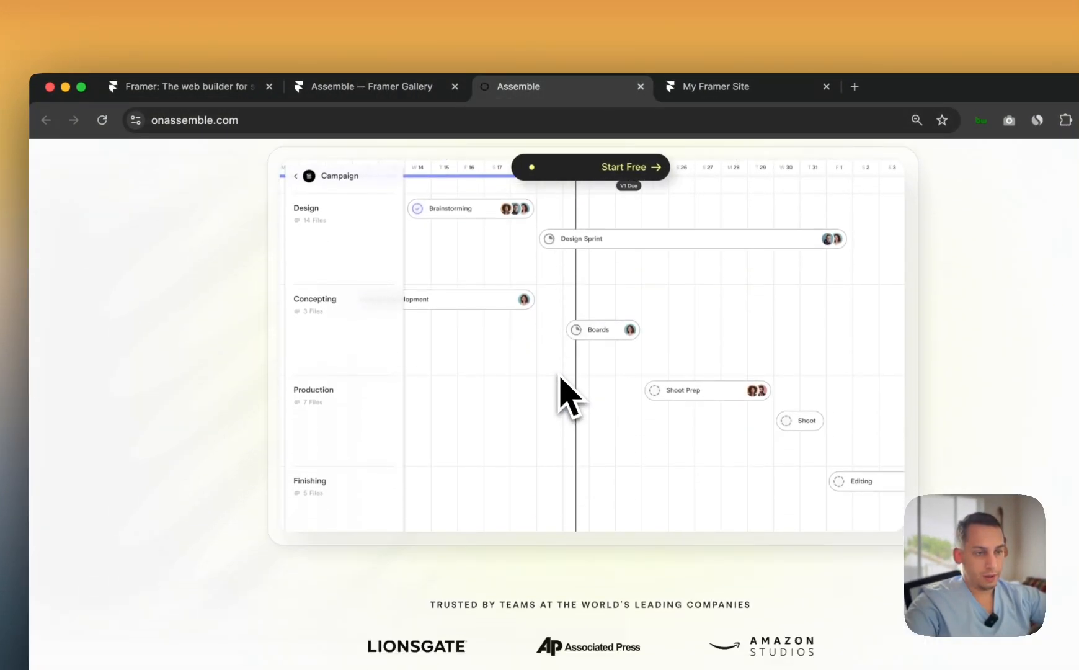
pyautogui.scroll(3, 566, 393)
pyautogui.scroll(3, 446, 290)
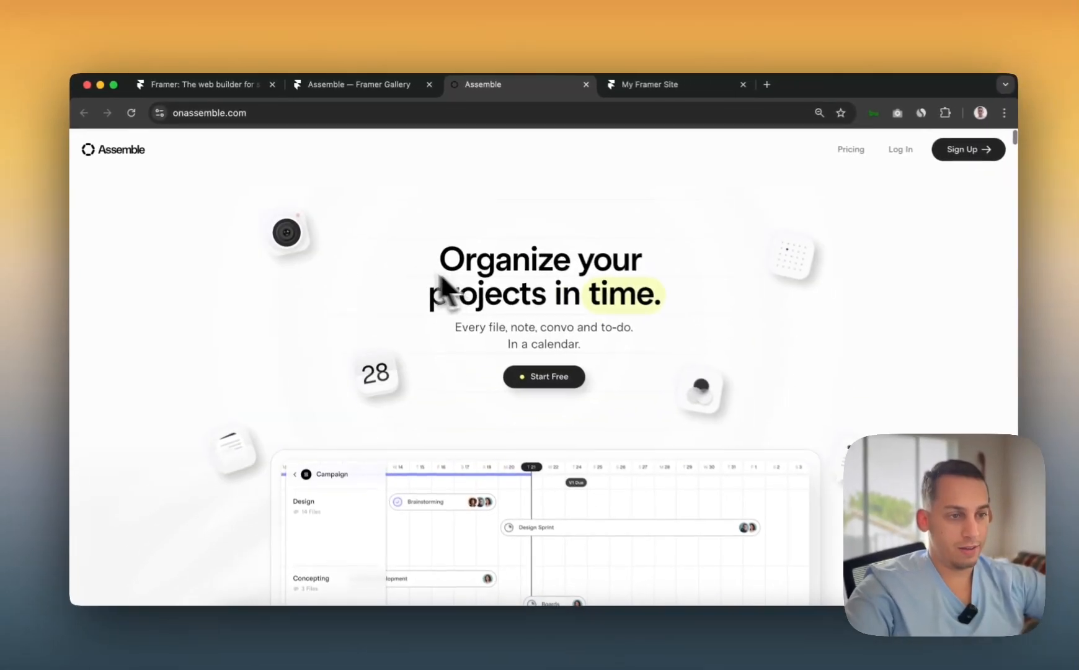
pyautogui.scroll(-5, 386, 277)
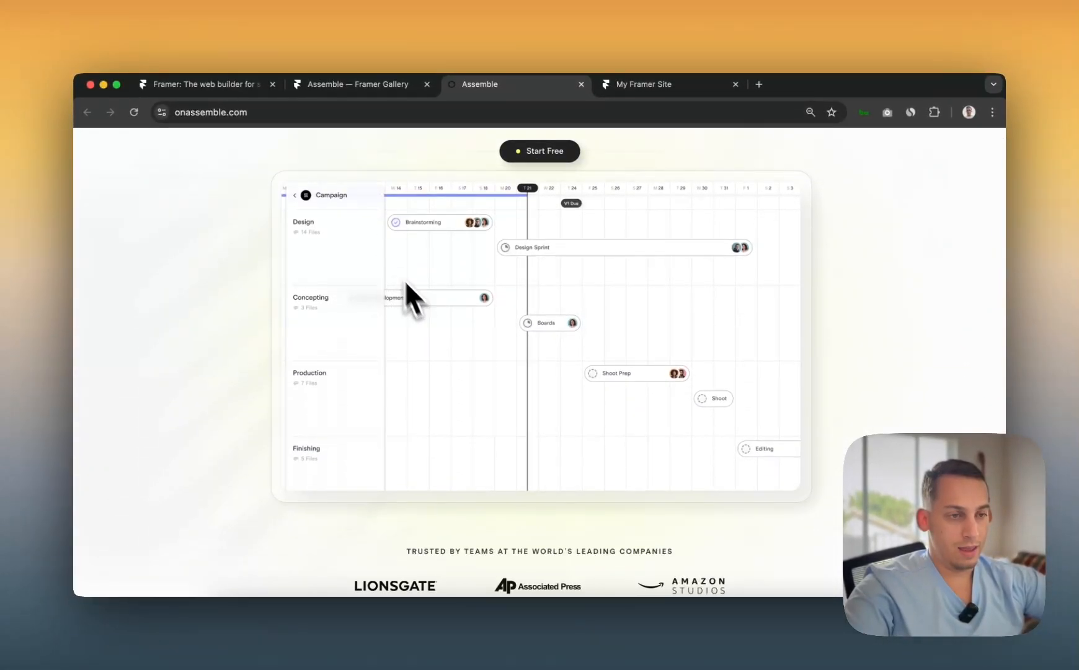
pyautogui.scroll(5, 391, 270)
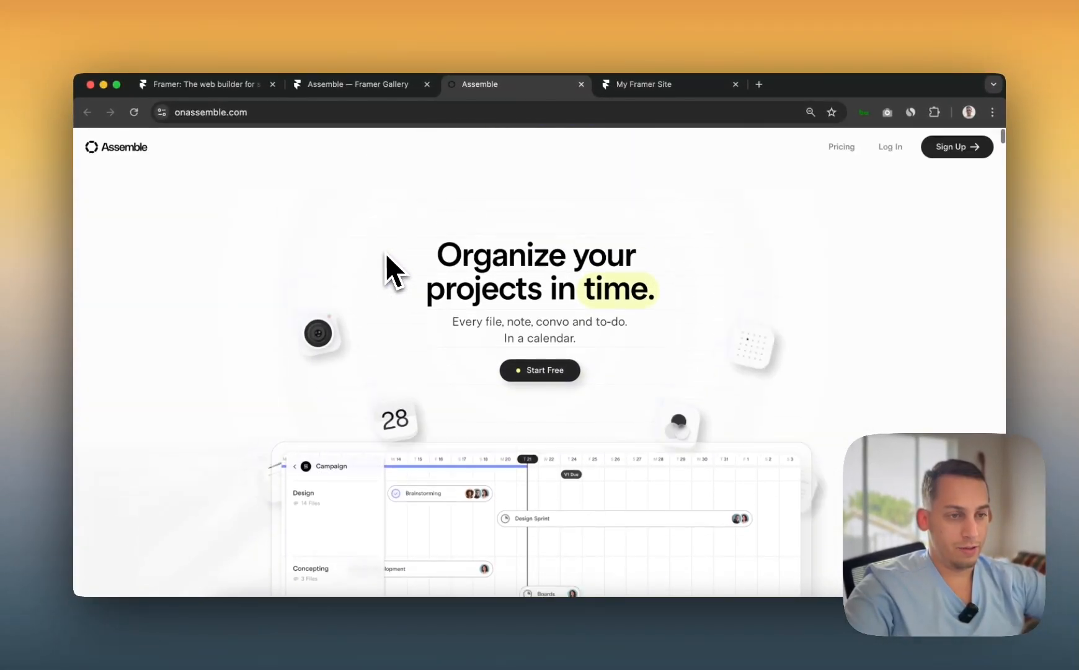
# - Return to the canvas in Framer and replace the box's Scroll Speed effect with a Scroll Transform effect
pyautogui.click(646, 84)
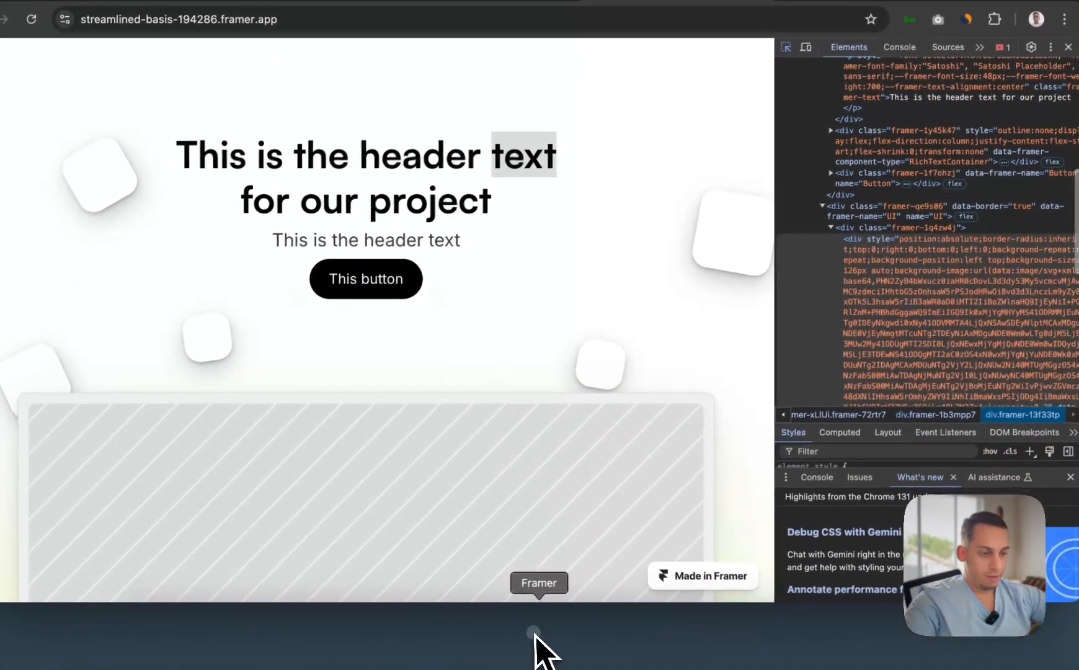
pyautogui.click(537, 634)
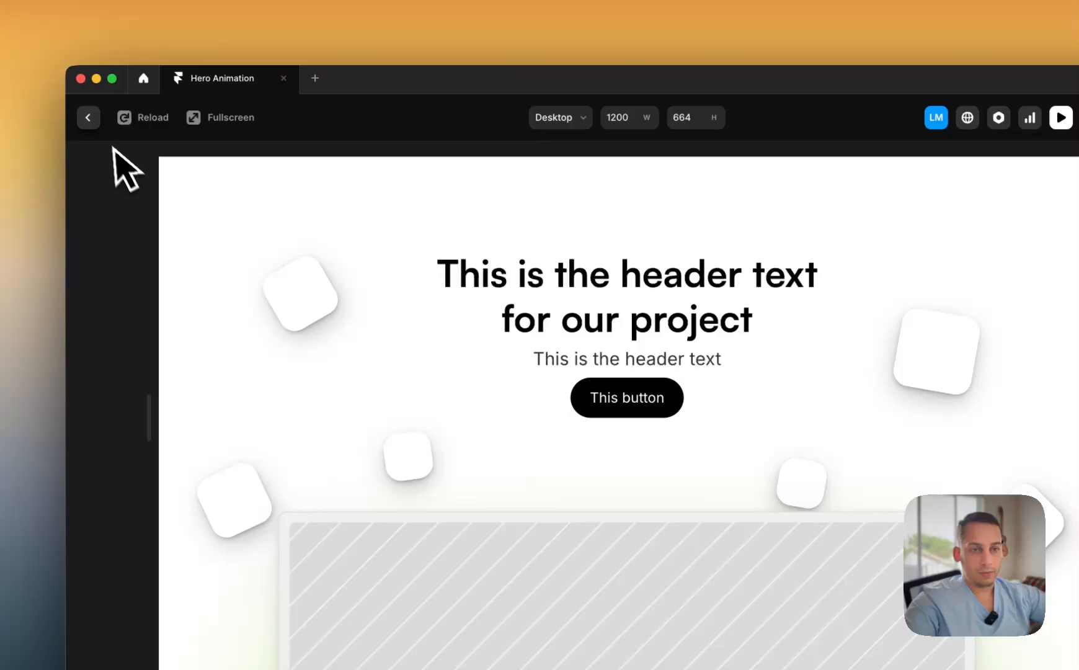
pyautogui.click(88, 117)
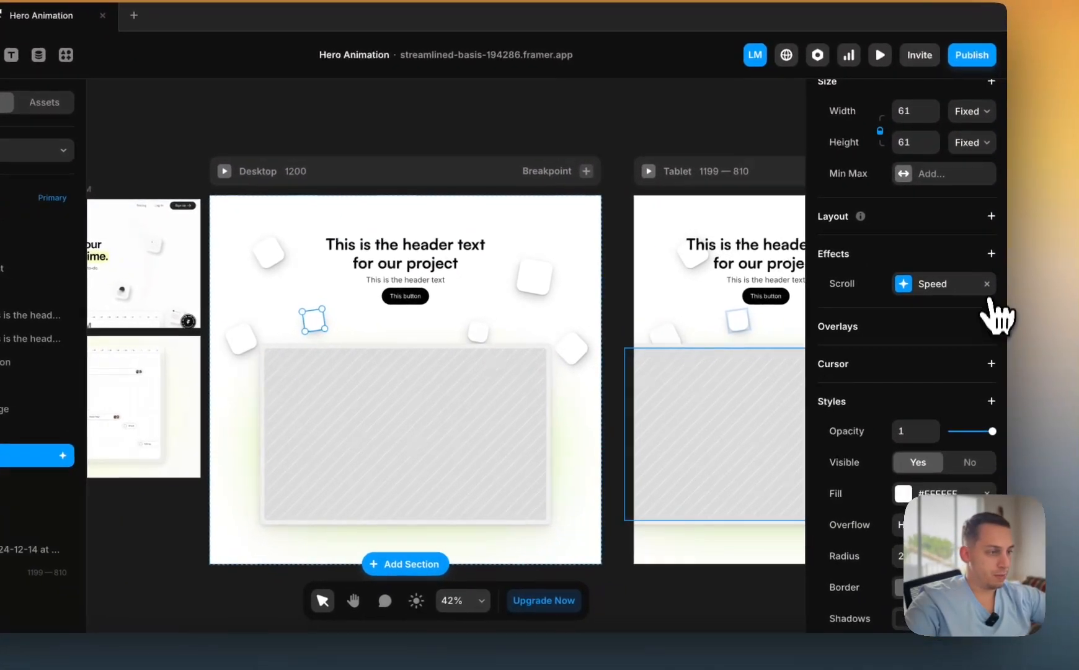
pyautogui.click(987, 283)
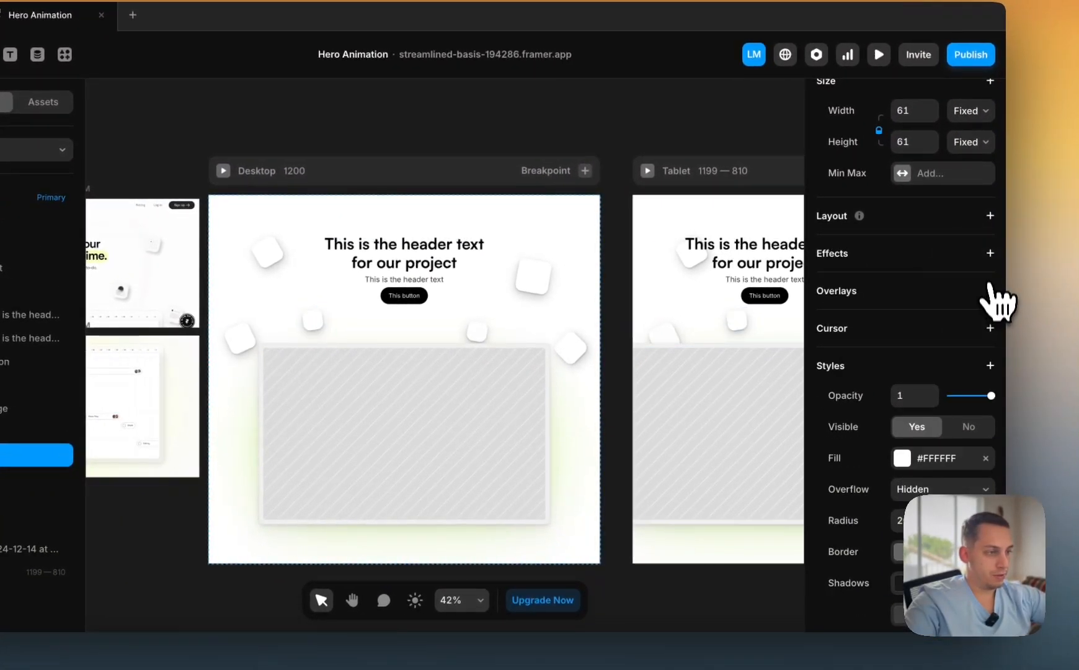
pyautogui.click(992, 253)
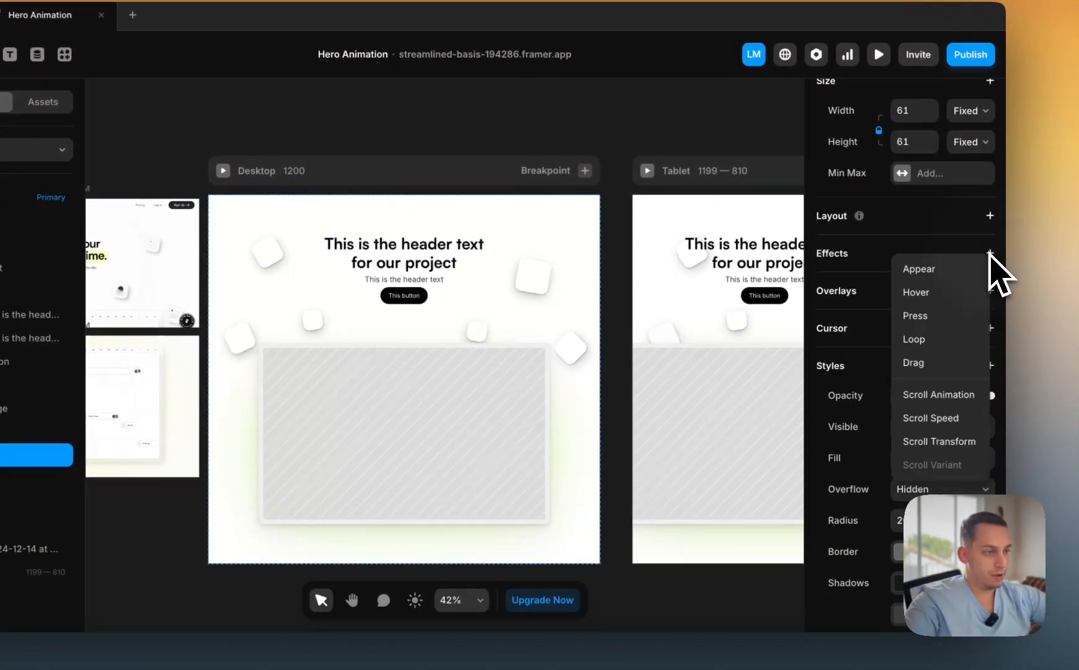
pyautogui.click(926, 442)
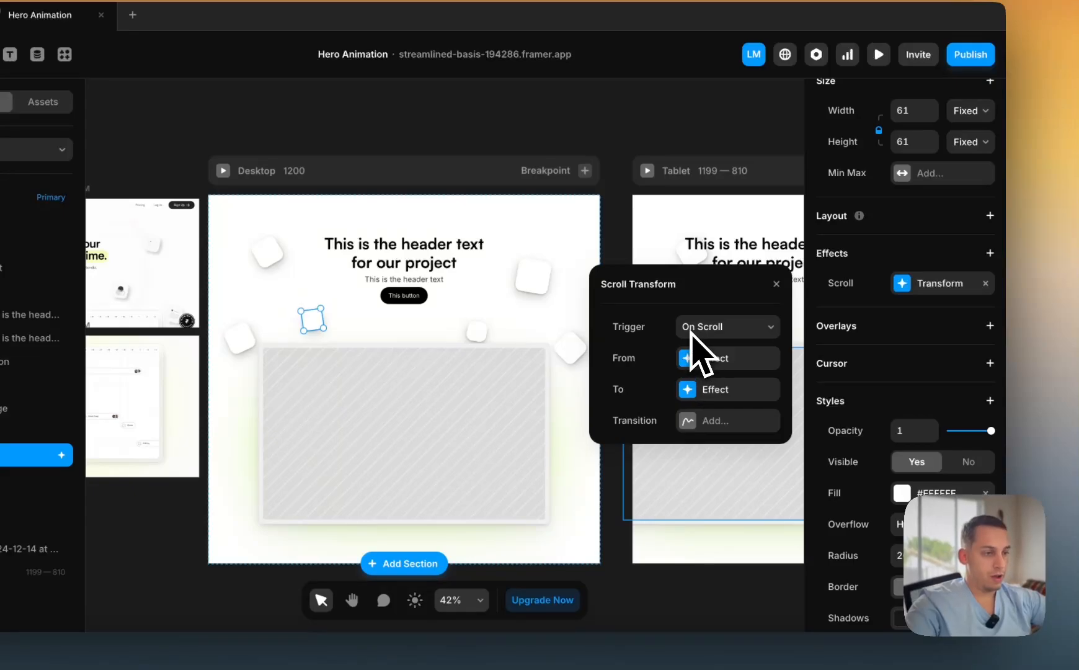
# - Configure the small box's Scroll Transform to start at opacity 1 and scale 1 and end at offset X 90, Y 150
pyautogui.click(700, 366)
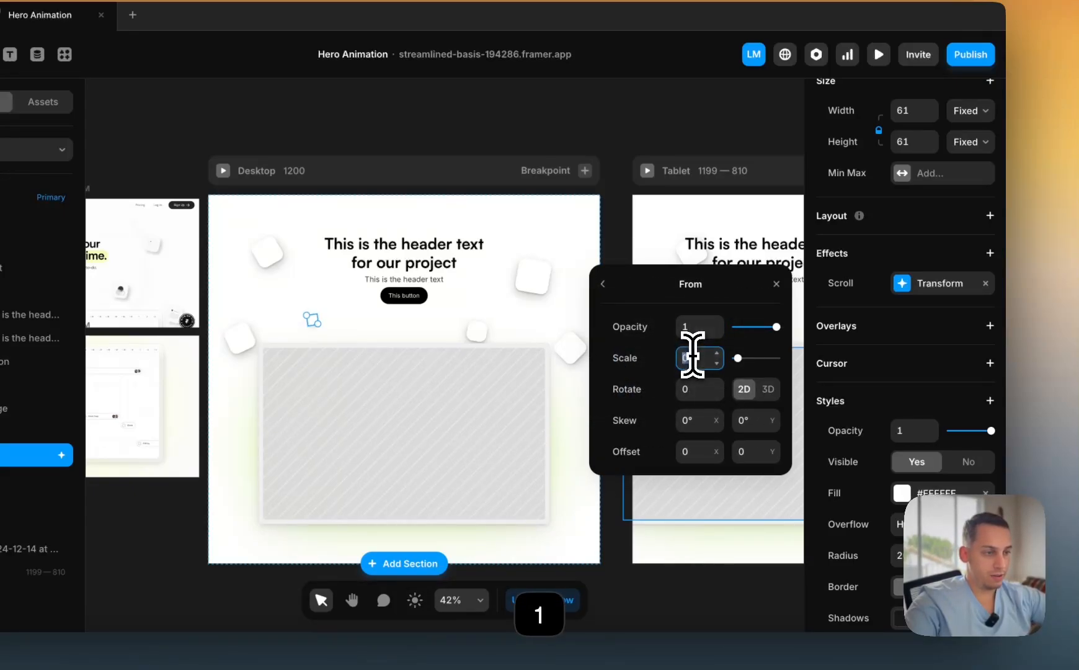
pyautogui.click(606, 286)
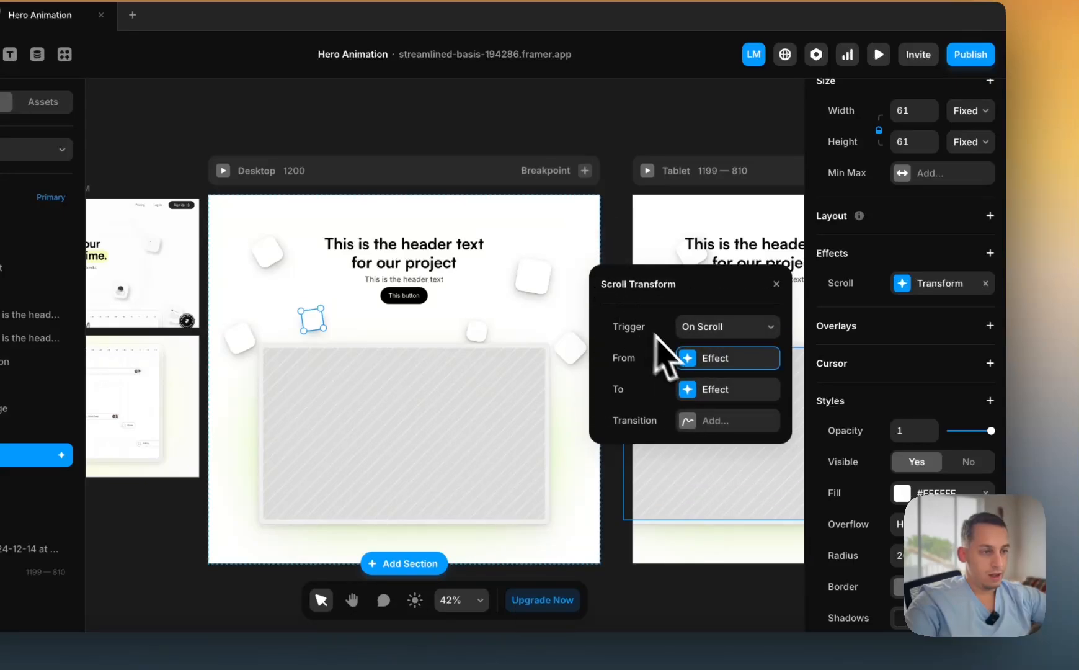
pyautogui.click(701, 397)
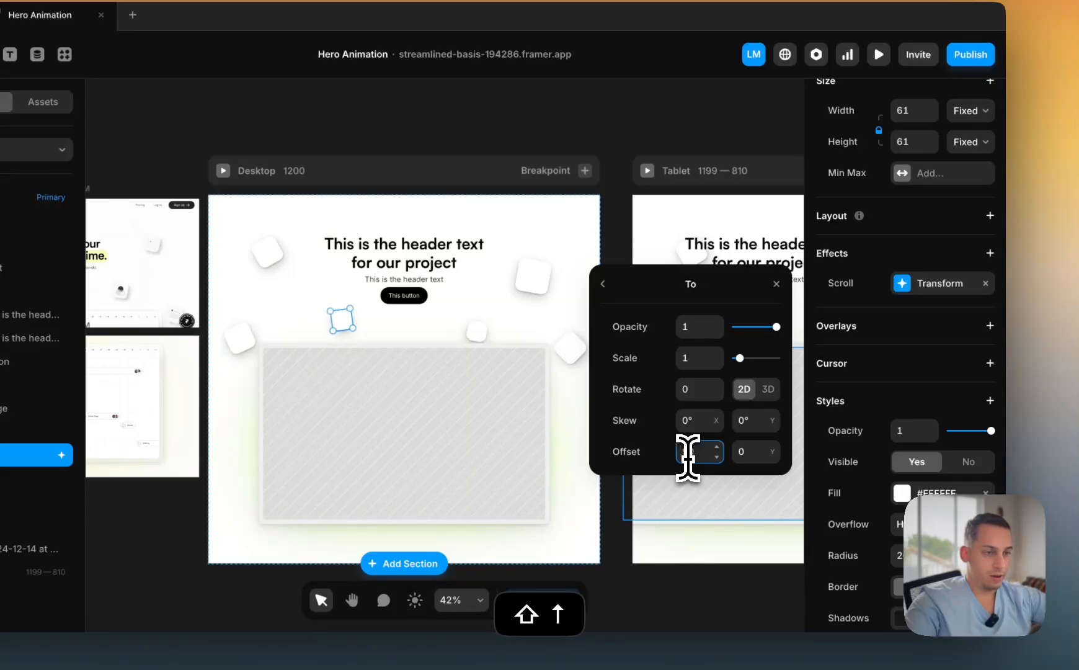
pyautogui.click(737, 452)
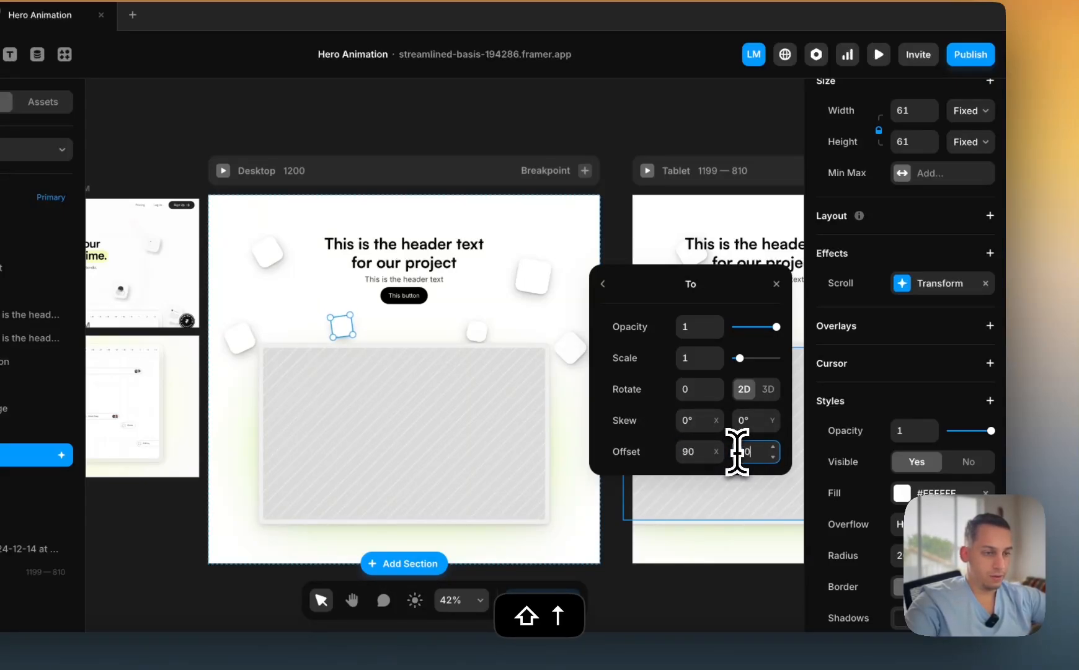
pyautogui.hotkey('shift', 'Up')
pyautogui.hotkey('shift', 'Up')
pyautogui.hotkey('shift', 'Up')
pyautogui.hotkey('shift', 'Up')
pyautogui.hotkey('shift', 'Up')
pyautogui.hotkey('shift', 'Up')
pyautogui.hotkey('shift', 'Up')
pyautogui.hotkey('shift', 'Up')
pyautogui.hotkey('shift', 'Up')
pyautogui.hotkey('shift', 'Up')
pyautogui.hotkey('shift', 'Up')
pyautogui.hotkey('shift', 'Up')
pyautogui.hotkey('shift', 'Up')
pyautogui.hotkey('shift', 'Up')
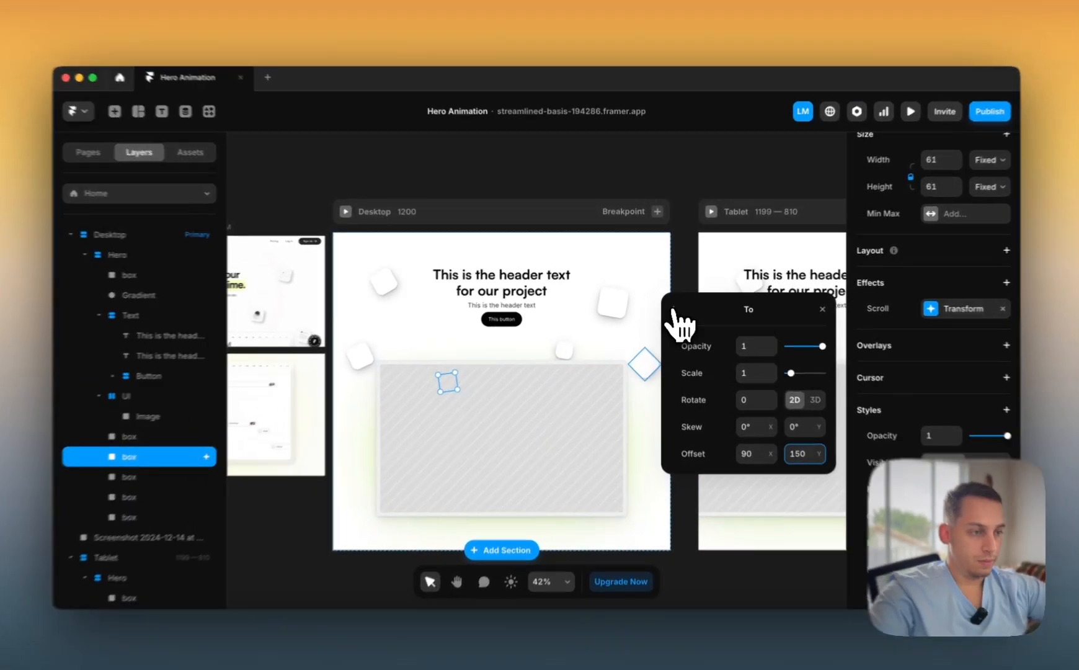
pyautogui.click(675, 310)
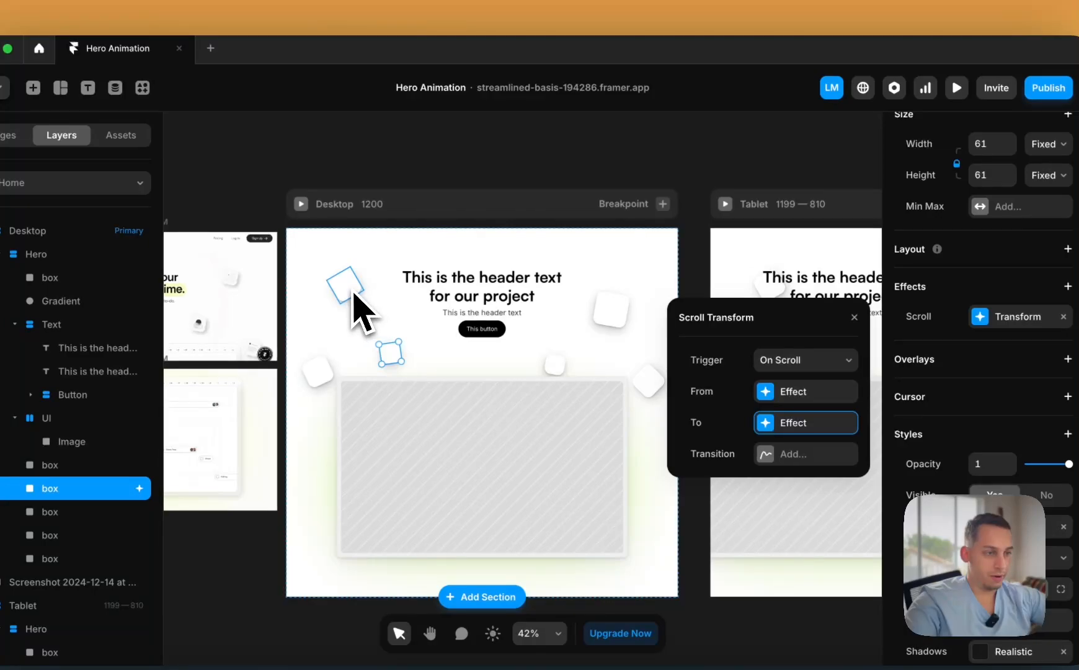
# - Add a Scroll Transform effect to the box left of the header text, starting at opacity 1 and scale 1
pyautogui.click(353, 295)
pyautogui.scroll(-5, 905, 372)
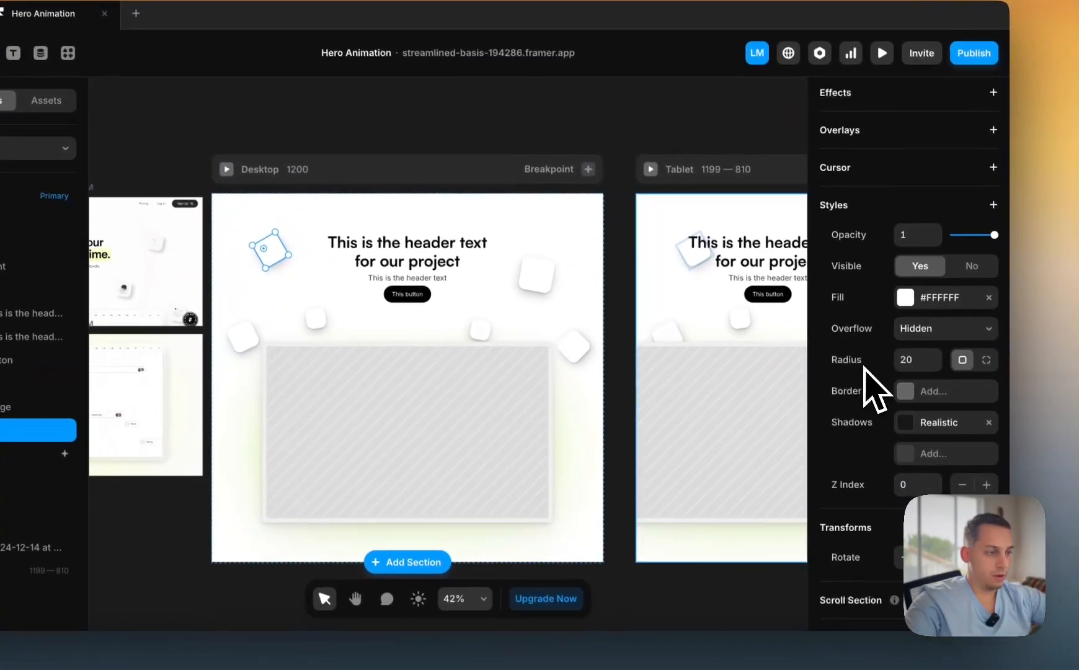
pyautogui.scroll(3, 937, 304)
pyautogui.click(990, 274)
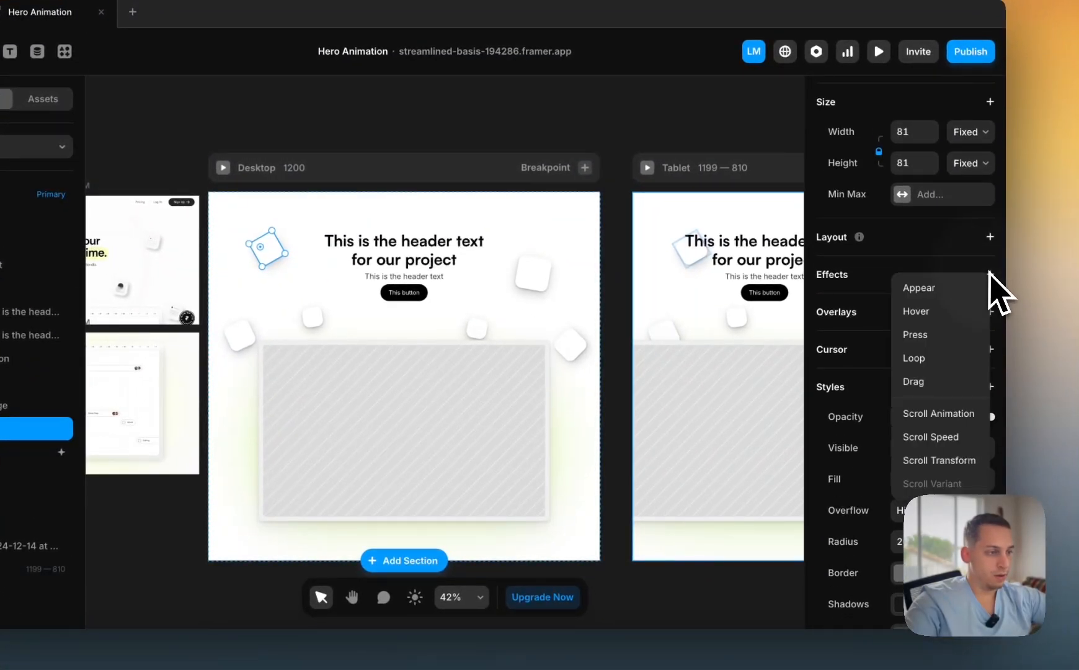
pyautogui.click(942, 460)
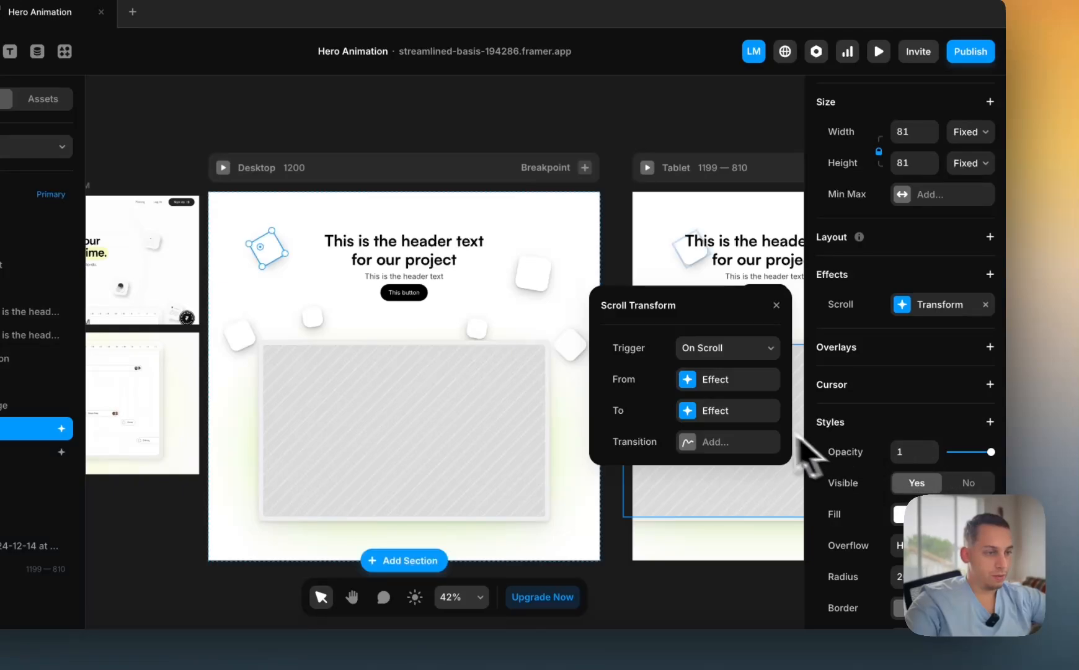
pyautogui.click(718, 380)
pyautogui.click(685, 348)
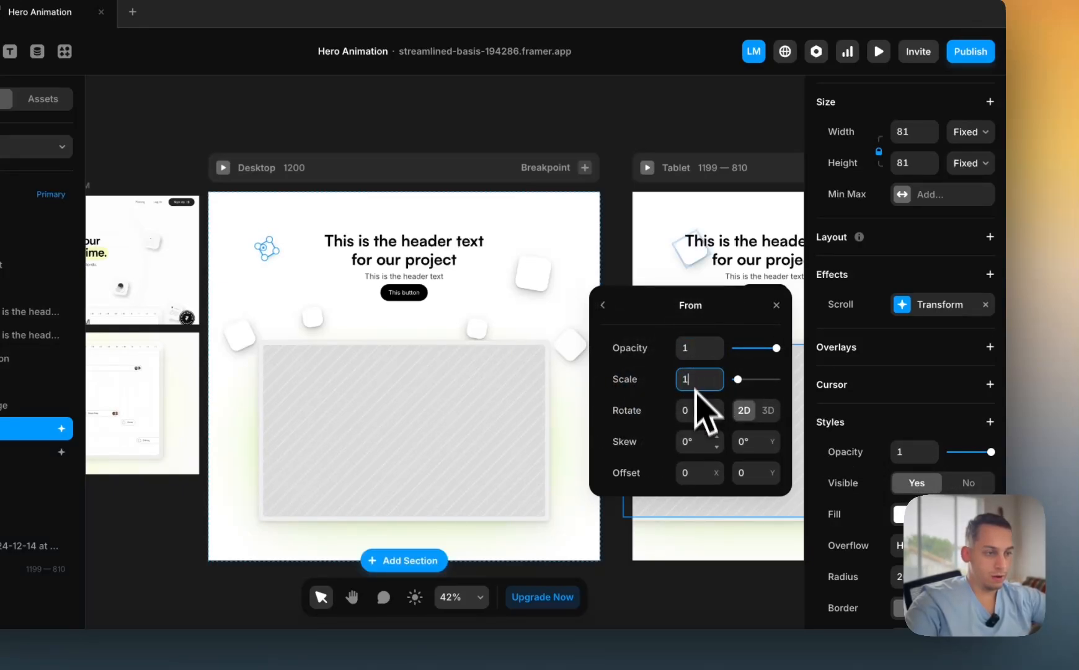
pyautogui.click(602, 305)
# - Set the end state of that box's Scroll Transform to an offset of X 260 and Y 350
pyautogui.click(701, 409)
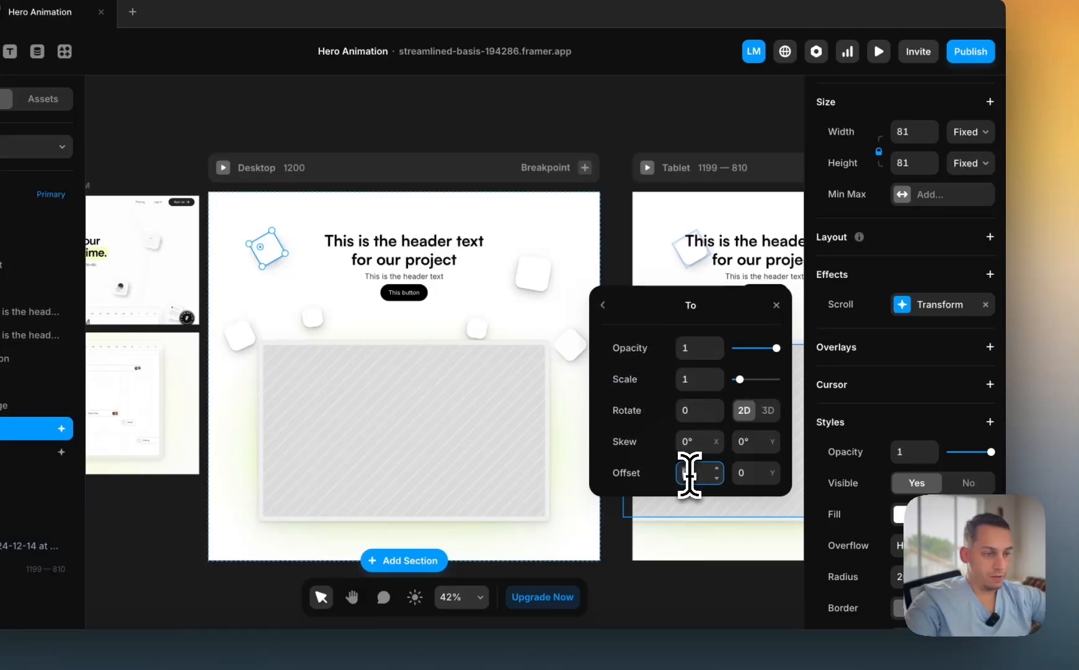
pyautogui.hotkey('shift', 'Up')
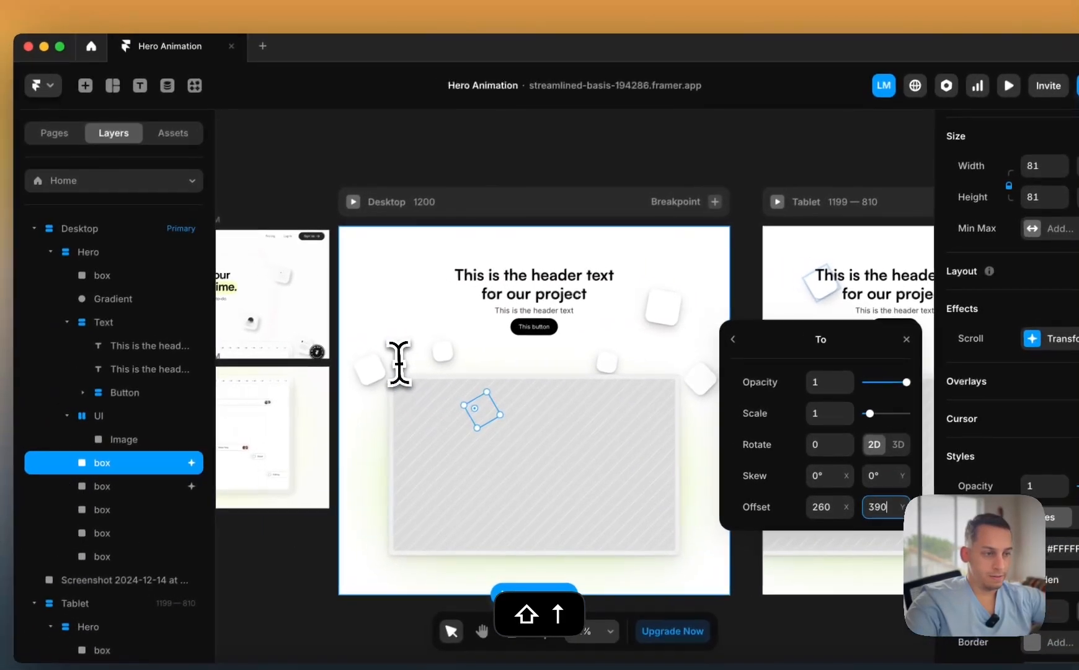
pyautogui.hotkey('shift', 'Down')
pyautogui.hotkey('shift', 'Down')
pyautogui.hotkey('shift', 'Down')
pyautogui.hotkey('shift', 'Down')
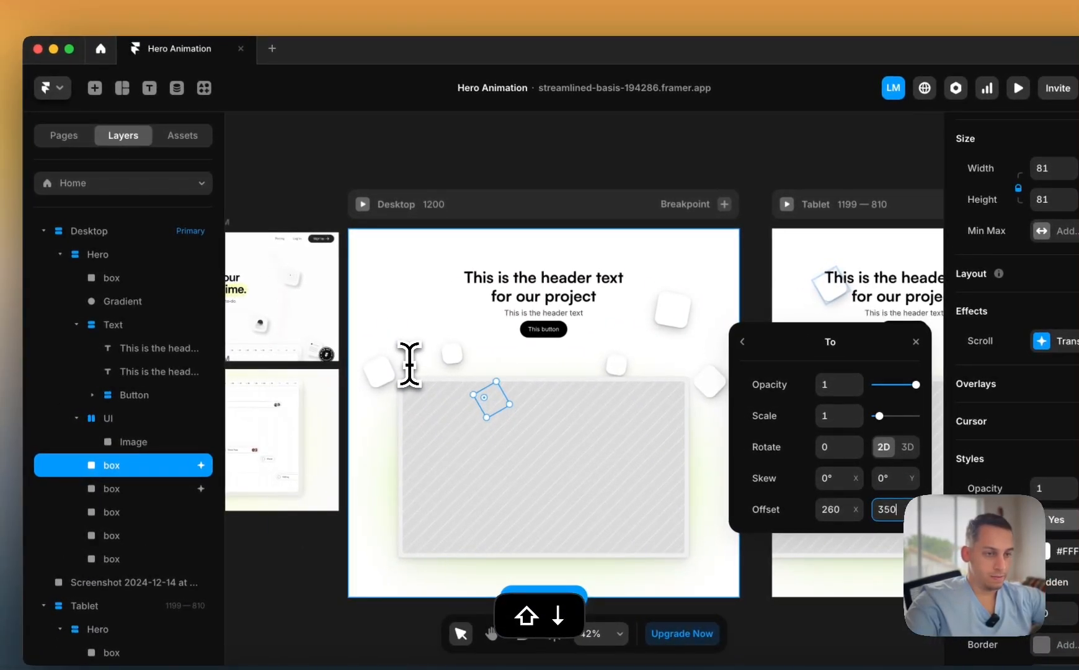
# - Preview the Desktop layout, scroll it down and up repeatedly to examine the two animated boxes, and return to the canvas
pyautogui.click(362, 204)
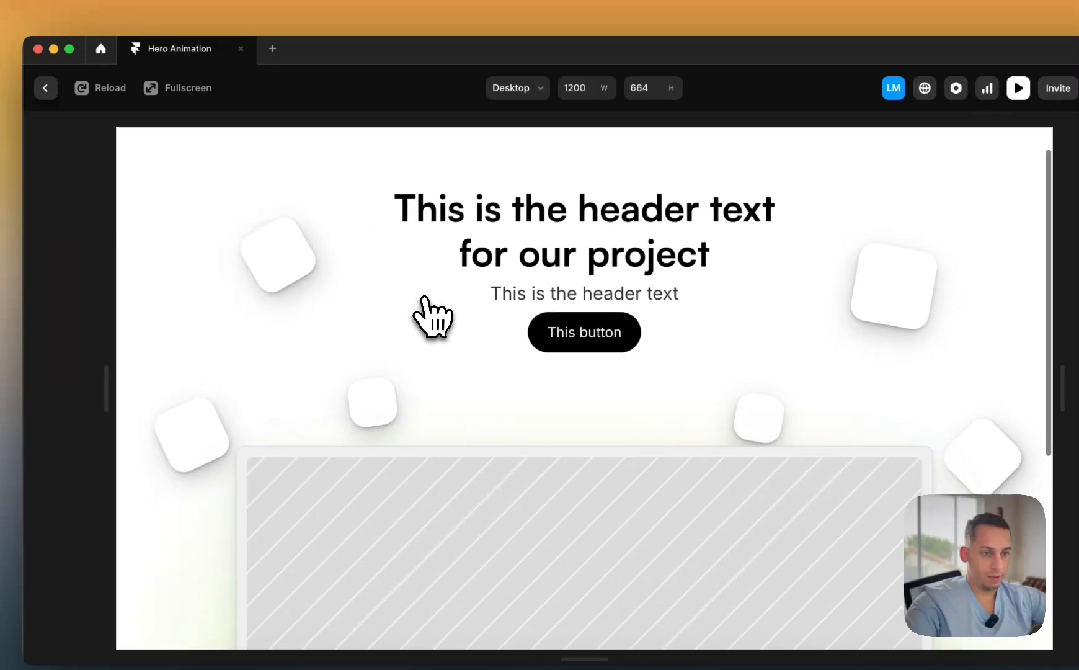
pyautogui.scroll(-8, 428, 307)
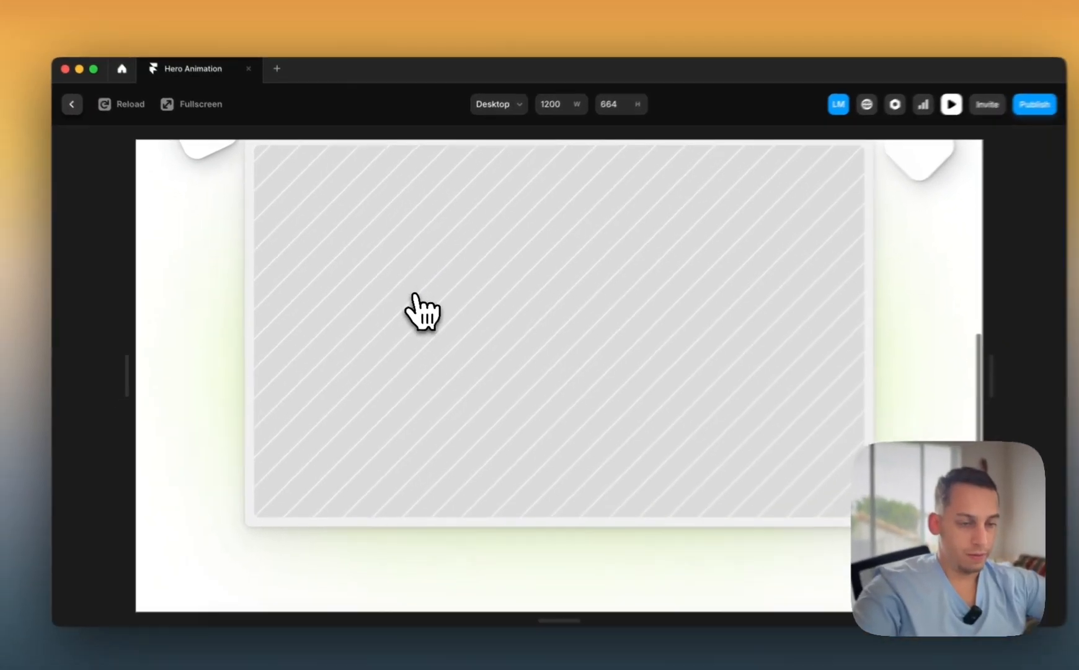
pyautogui.scroll(5, 414, 307)
pyautogui.scroll(-5, 415, 308)
pyautogui.scroll(6, 415, 308)
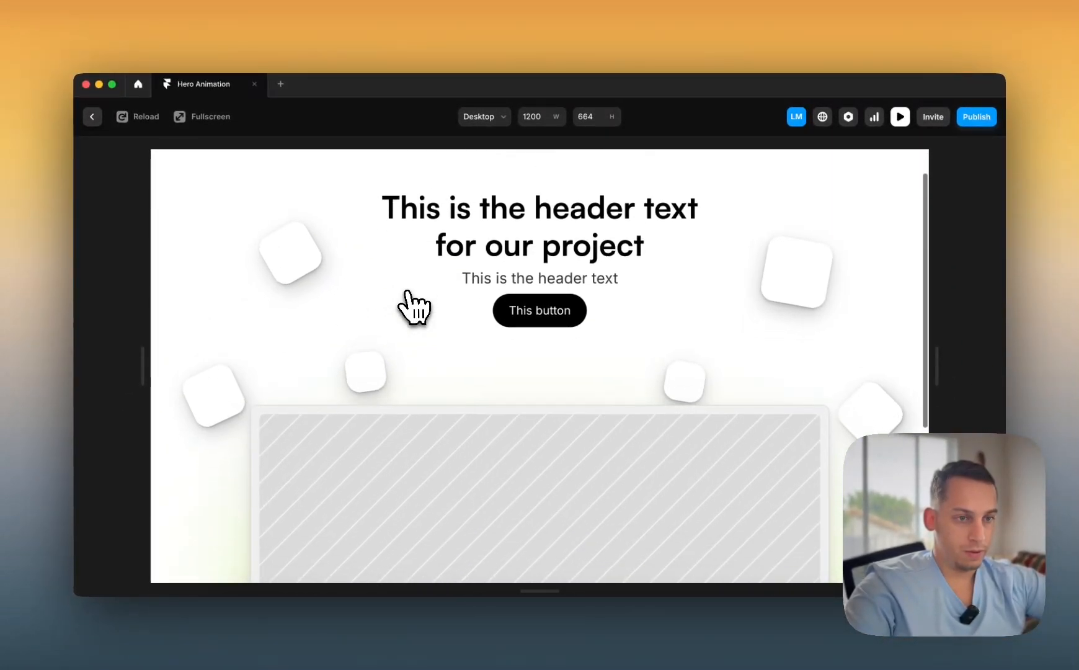
pyautogui.scroll(-2, 409, 295)
pyautogui.scroll(1, 248, 217)
pyautogui.scroll(-2, 293, 299)
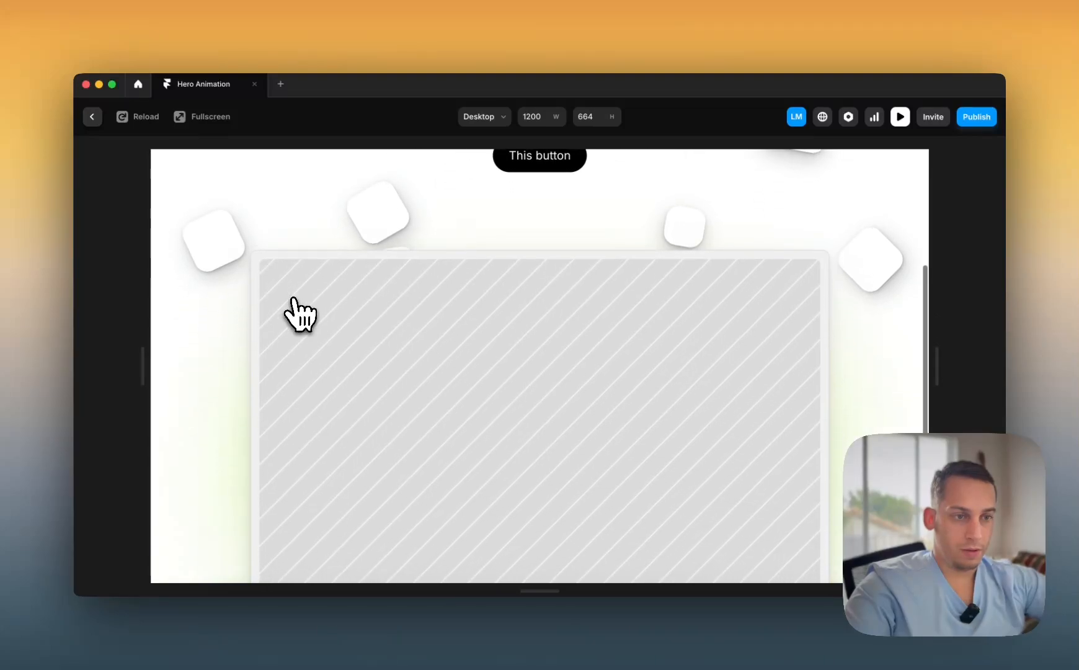
pyautogui.scroll(-1, 301, 314)
pyautogui.scroll(3, 301, 315)
pyautogui.scroll(-4, 300, 315)
pyautogui.scroll(3, 301, 315)
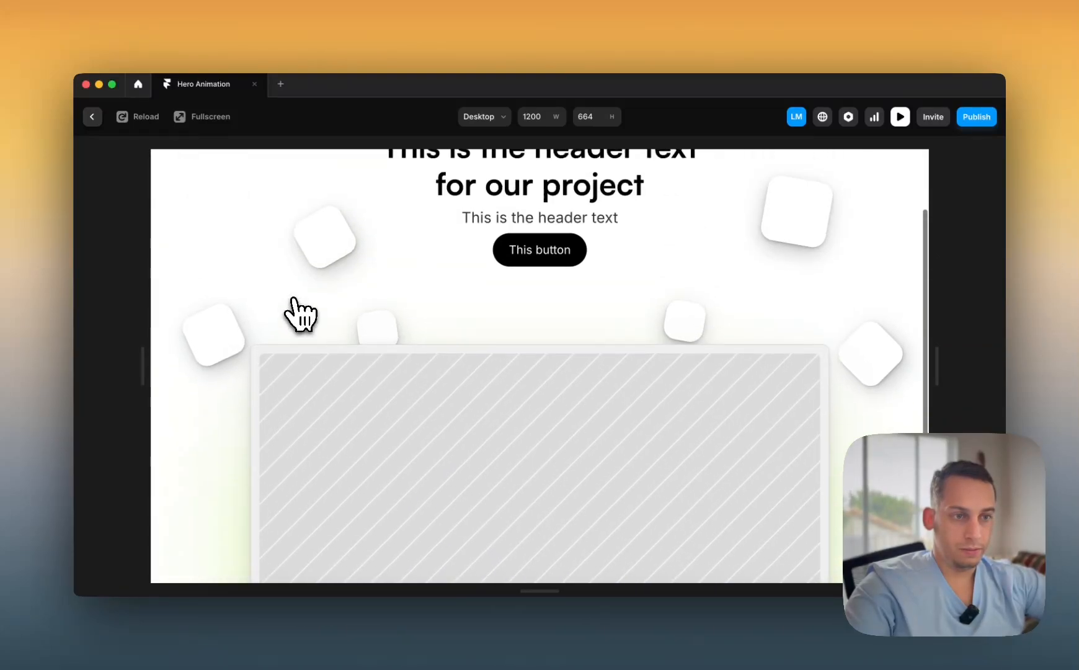
pyautogui.scroll(2, 301, 314)
pyautogui.click(92, 117)
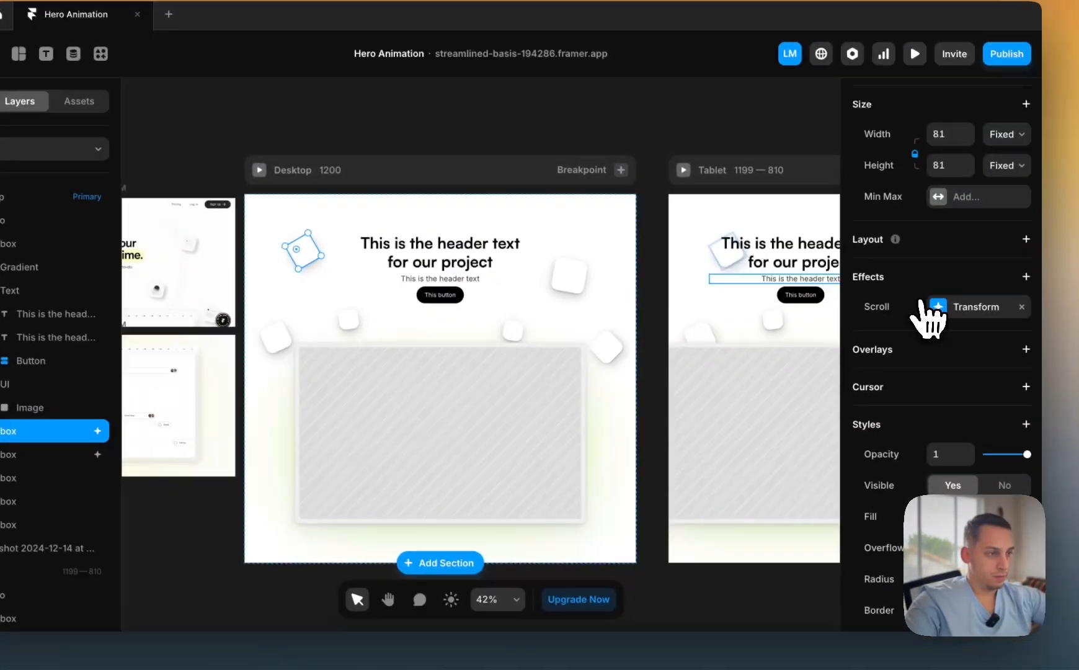
# - Reduce the ending offset of the header-side box's Scroll Transform to X 200 and Y 340
pyautogui.click(1023, 343)
pyautogui.click(812, 453)
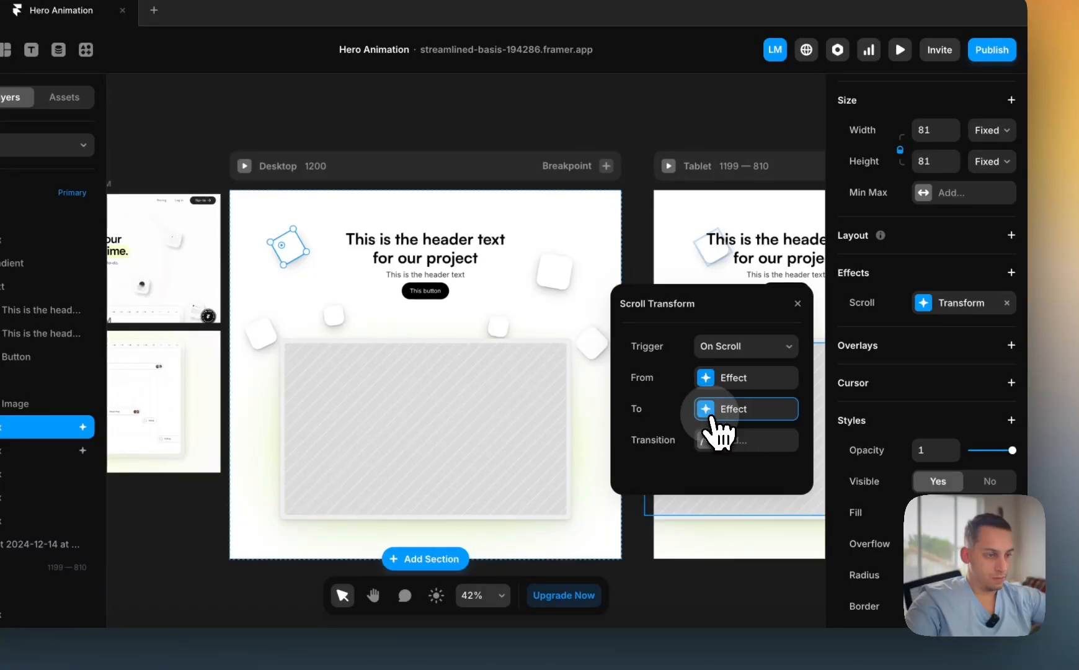
pyautogui.hotkey('shift', 'Down')
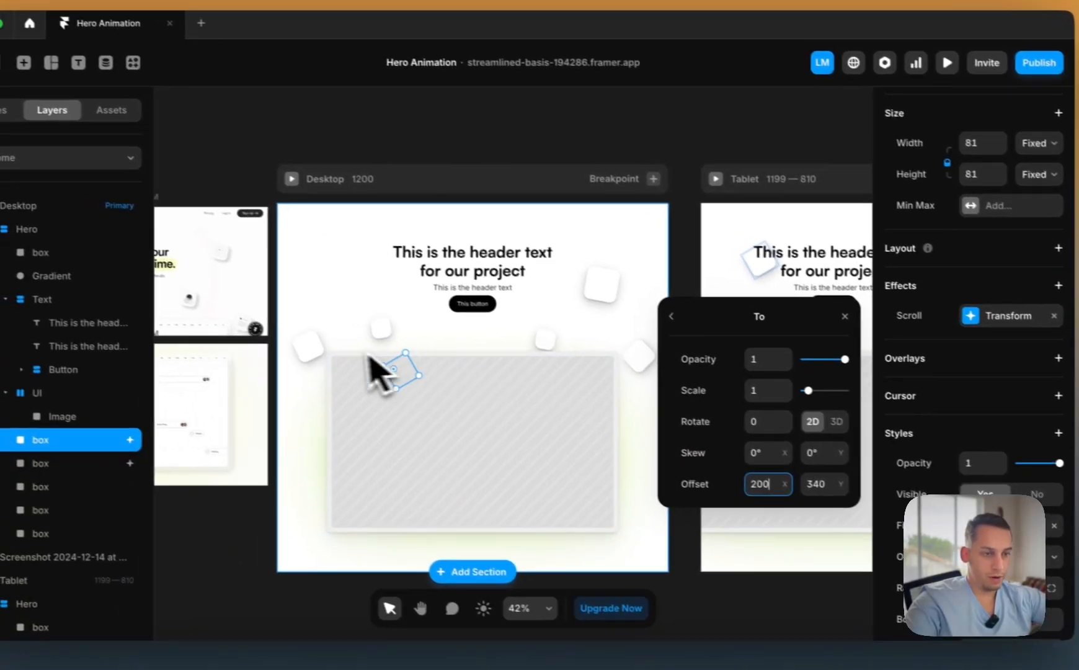
# - Add a Scroll Transform effect to the box beside the UI frame's upper-left corner, with a starting opacity of 1
pyautogui.click(266, 337)
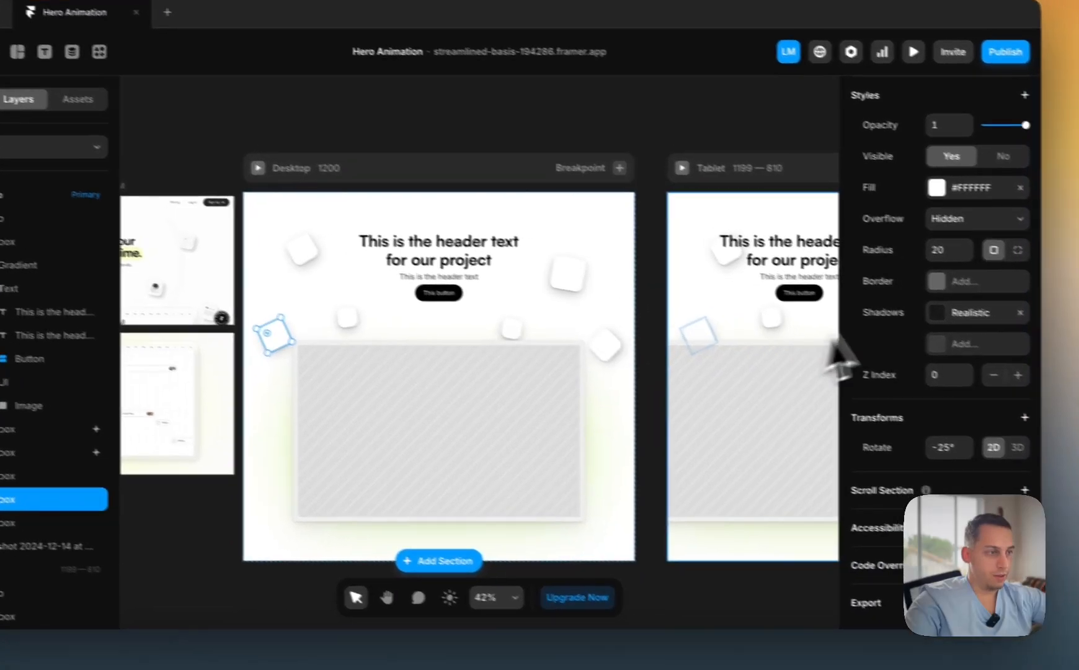
pyautogui.scroll(6, 881, 279)
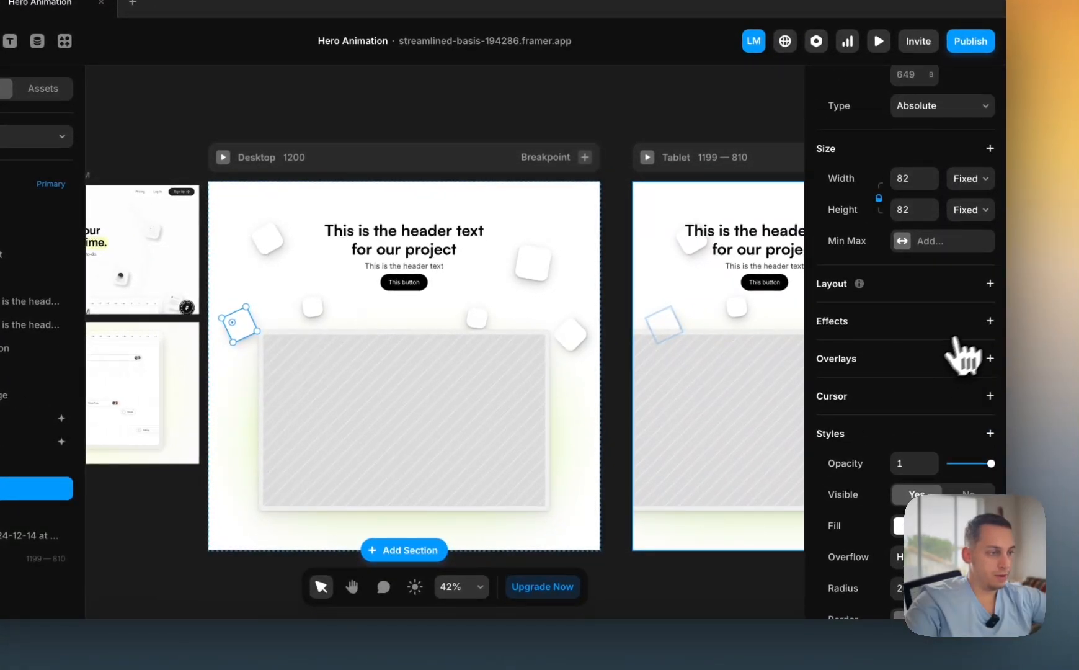
pyautogui.click(990, 321)
pyautogui.click(927, 463)
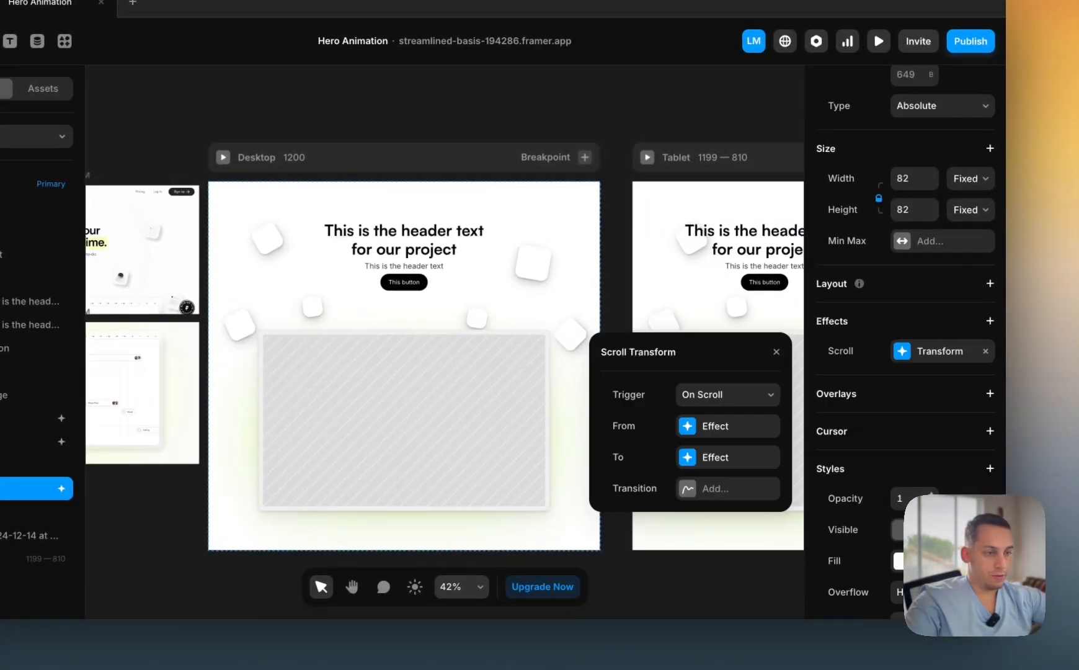
pyautogui.click(714, 427)
pyautogui.click(690, 393)
pyautogui.write('1')
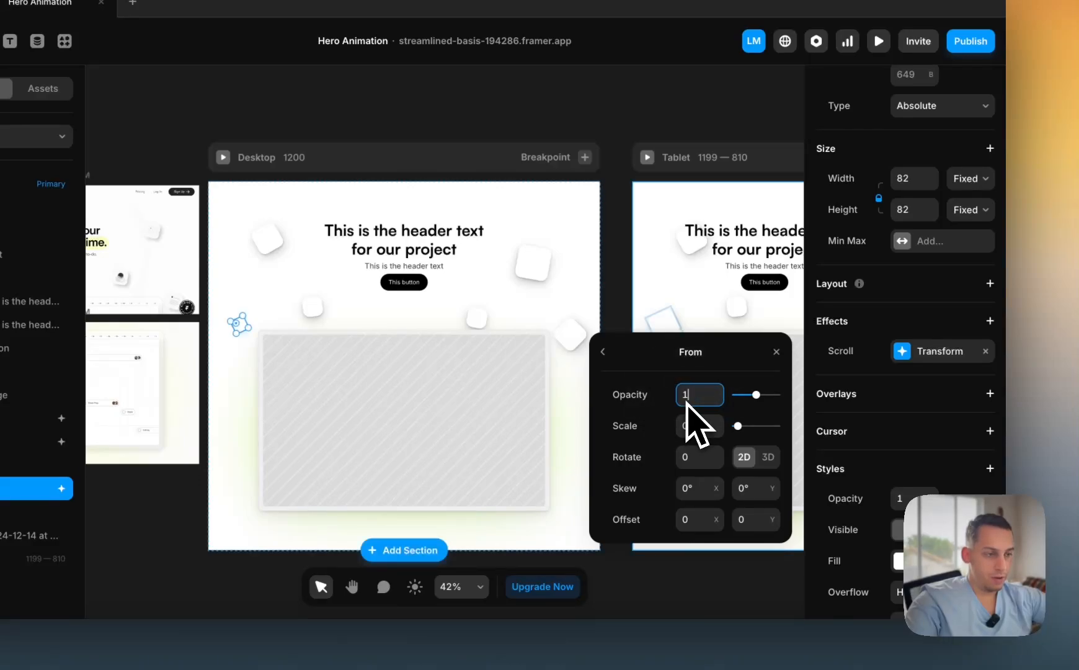
pyautogui.click(626, 371)
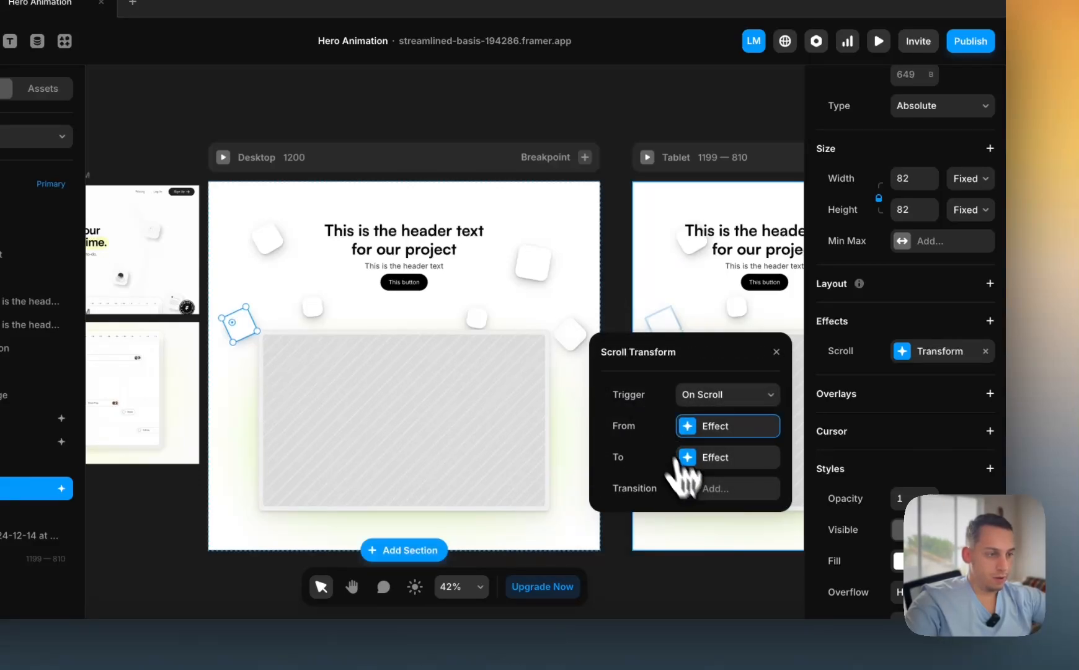
# - Set that corner box's ending X offset to 300 and offset it downward so it ends behind the UI frame
pyautogui.click(704, 457)
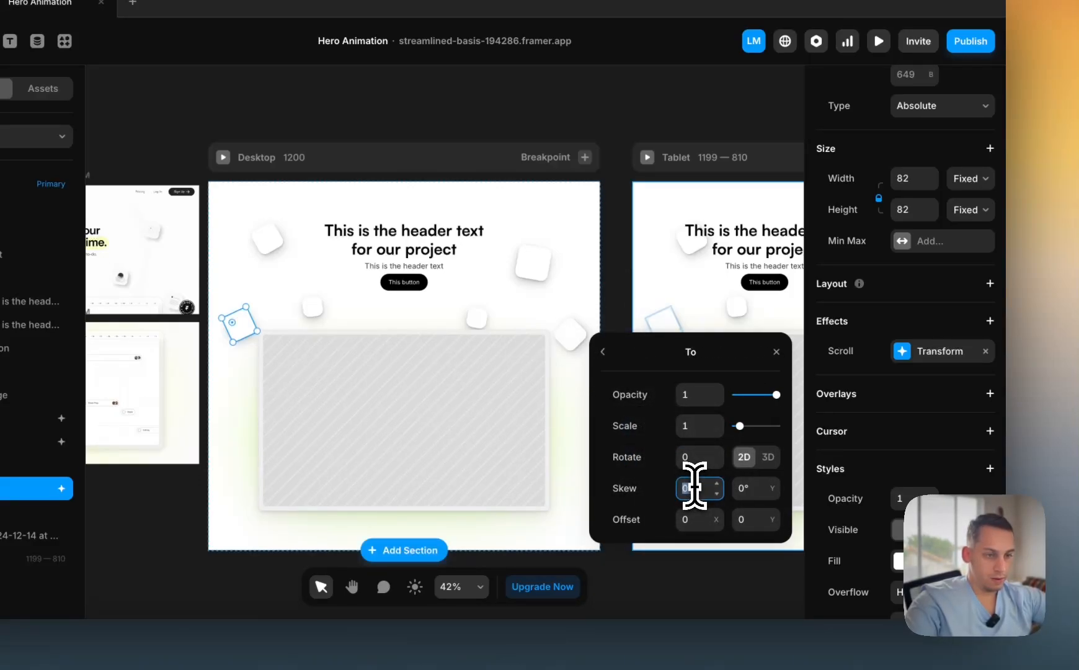
pyautogui.hotkey('shift', 'Up')
pyautogui.hotkey('shift', 'Down')
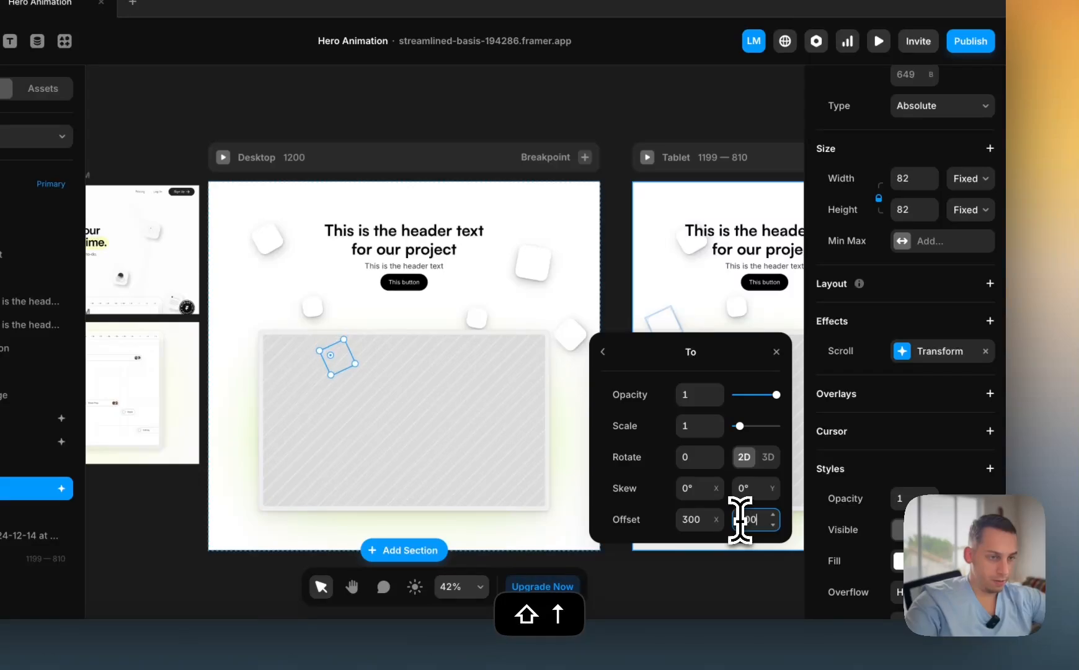
# - Add a Scroll Transform effect to the small box above the right part of the UI frame
pyautogui.click(478, 318)
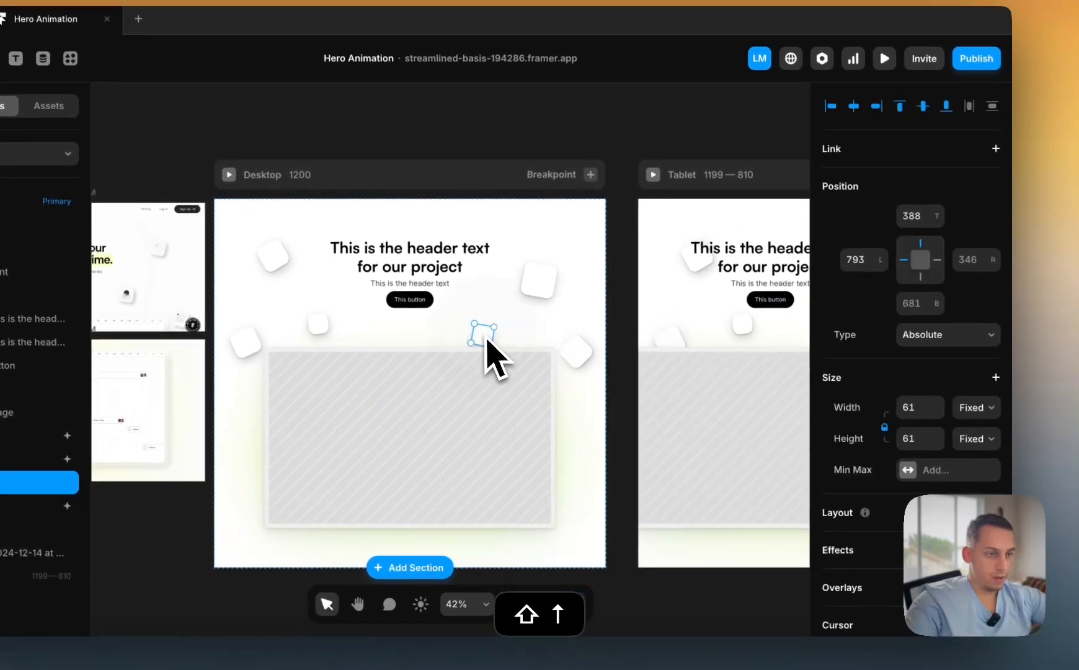
pyautogui.scroll(-5, 902, 376)
pyautogui.scroll(-1, 995, 347)
pyautogui.scroll(2, 1000, 273)
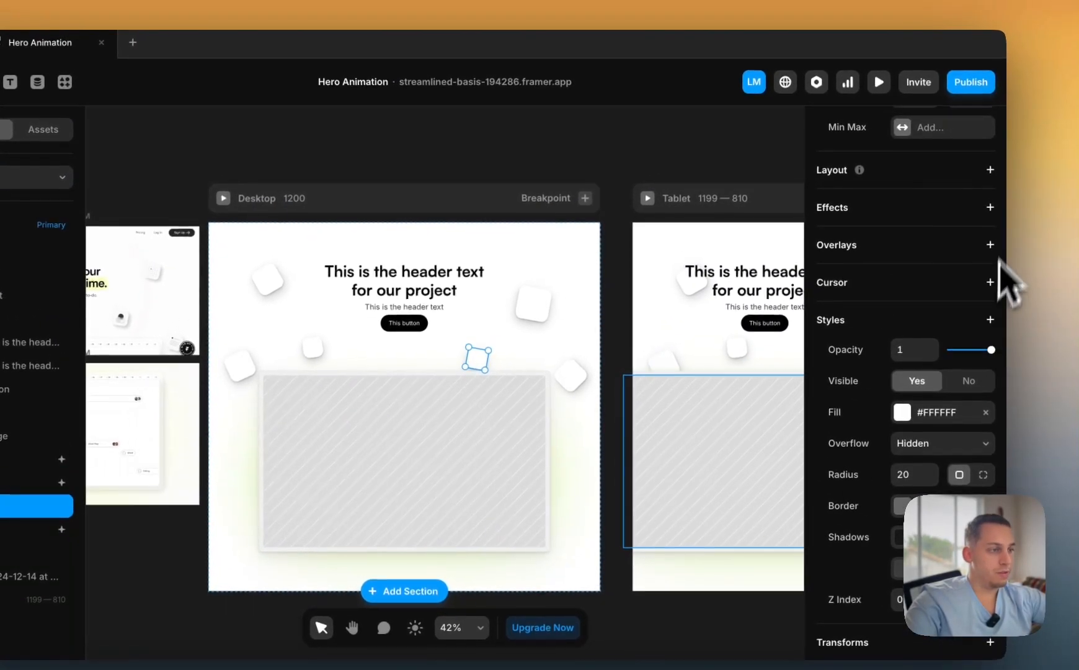
pyautogui.click(996, 172)
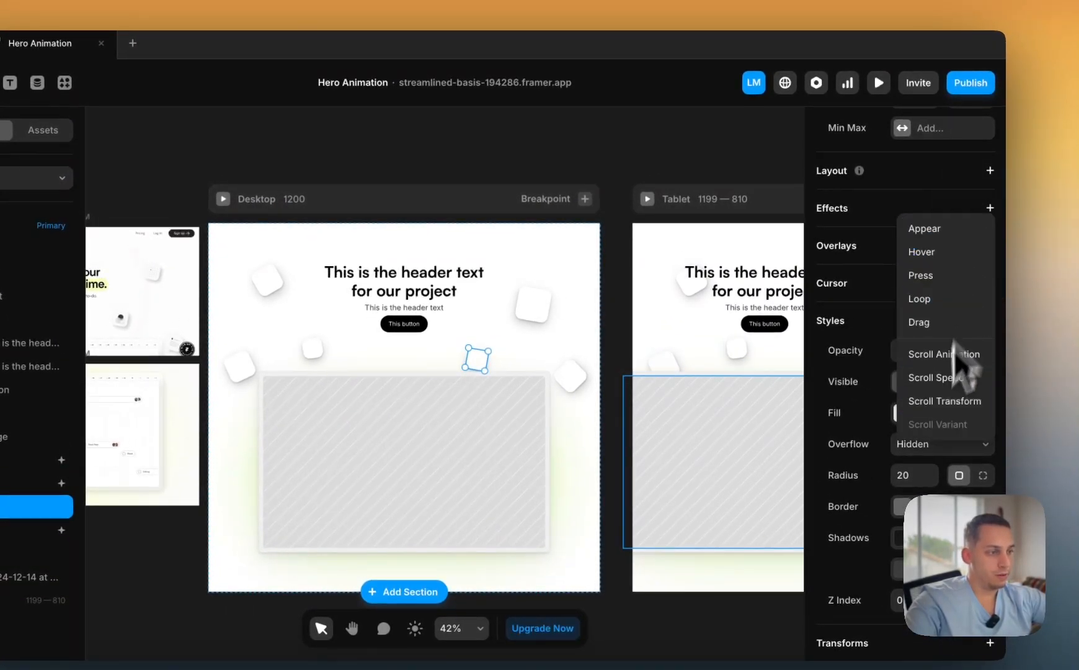
pyautogui.click(940, 402)
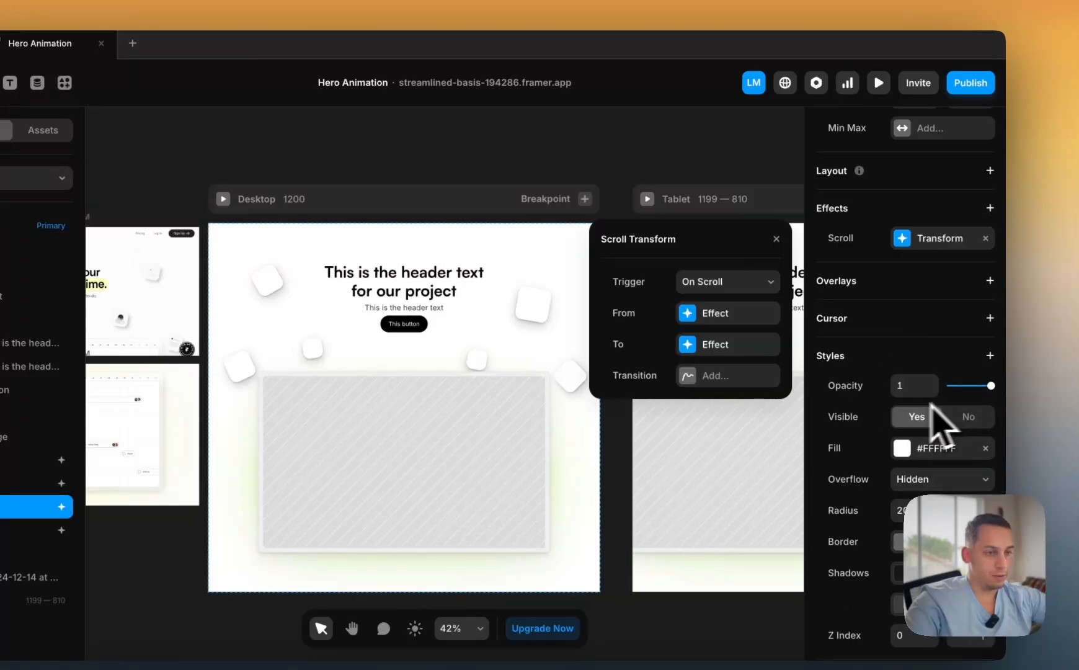
# - Start the small box's Scroll Transform at opacity 1 and scale 1, and end it at offset X -60, Y 110
pyautogui.click(689, 314)
pyautogui.click(694, 282)
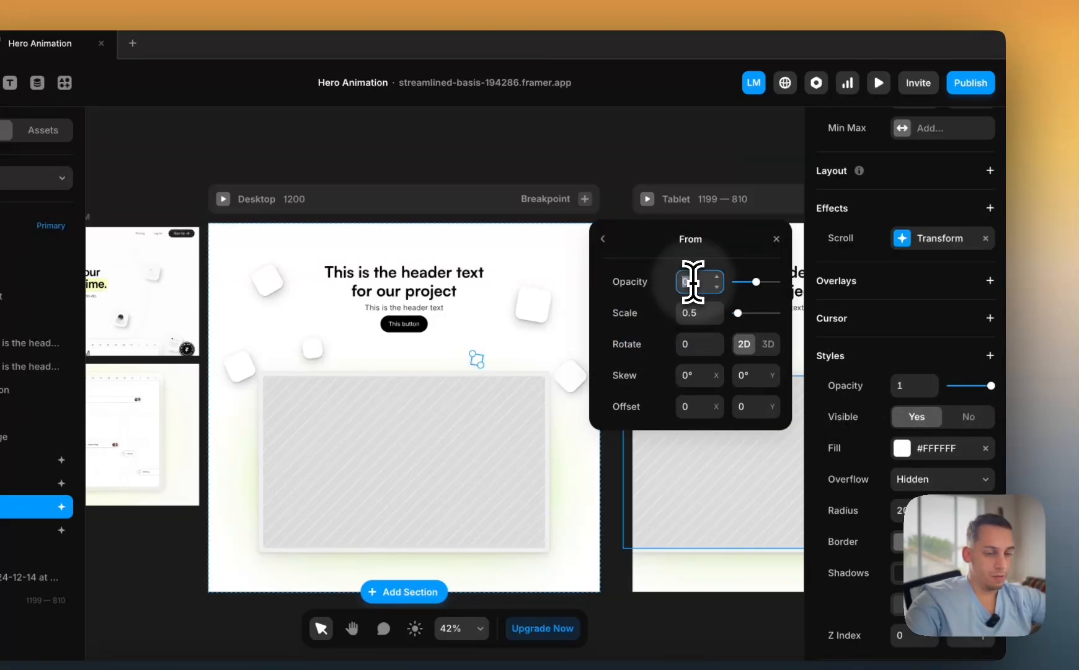
pyautogui.write('1')
pyautogui.click(693, 314)
pyautogui.write('1')
pyautogui.click(605, 240)
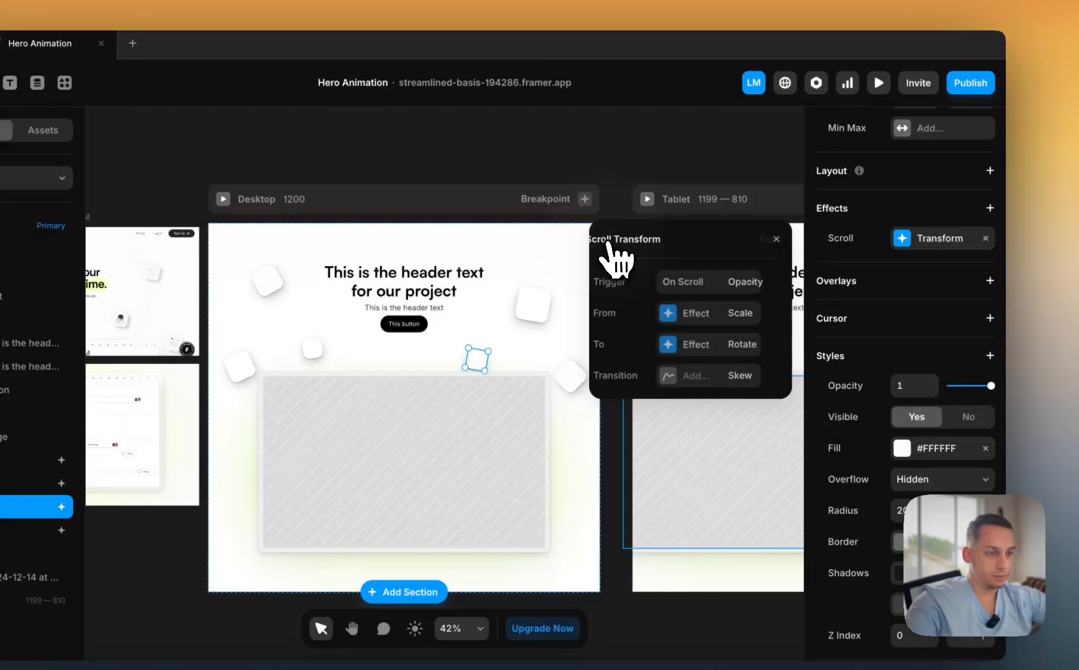
pyautogui.click(702, 365)
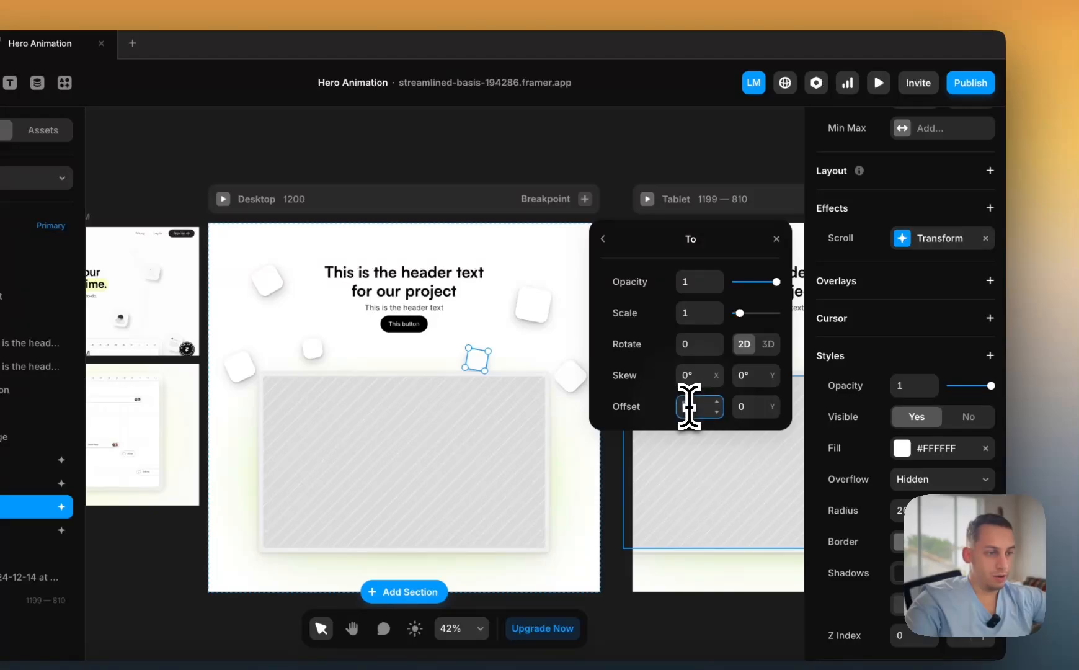
pyautogui.hotkey('shift', 'Down')
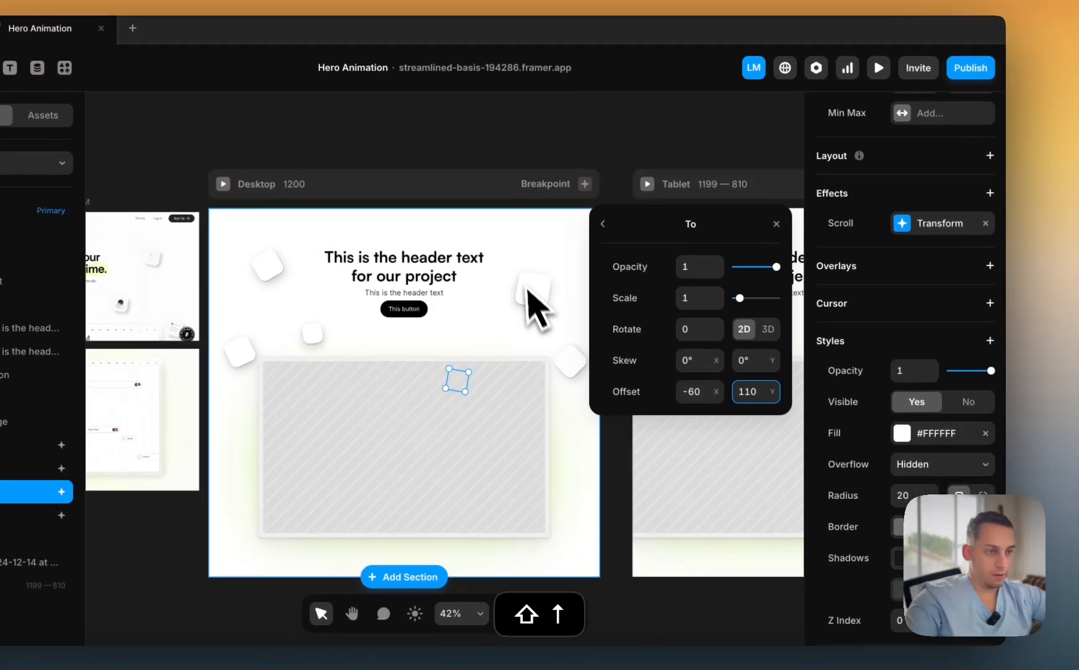
# - Add a Scroll Transform effect to the large box beside the header text's right end, with a starting opacity of 1
pyautogui.click(535, 307)
pyautogui.scroll(-2, 924, 469)
pyautogui.scroll(-2, 925, 450)
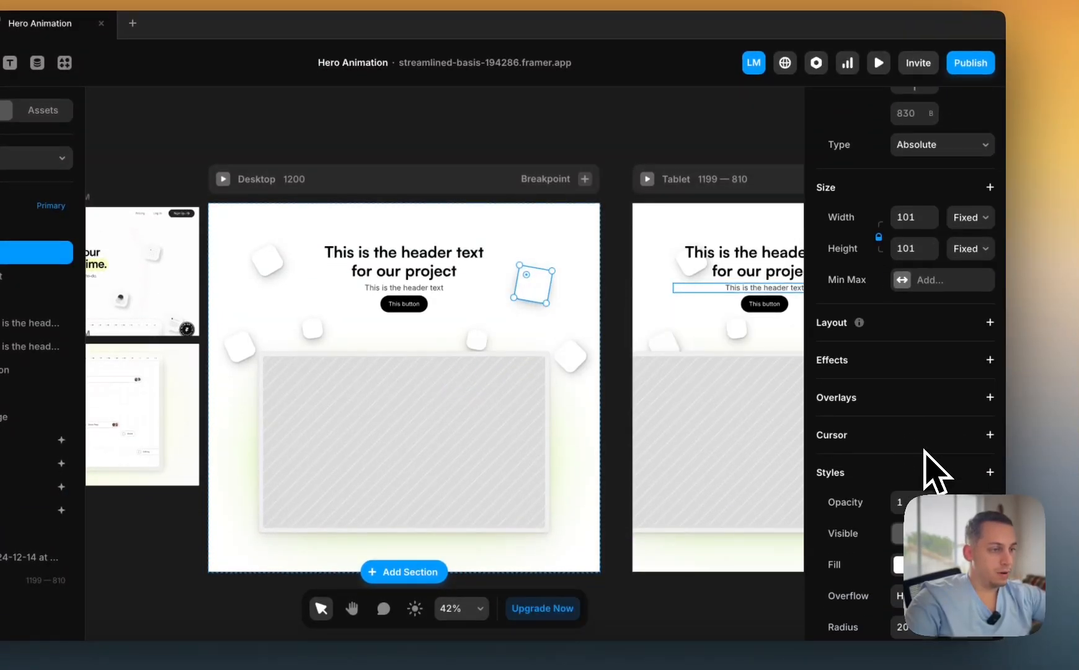
pyautogui.scroll(-2, 959, 373)
pyautogui.scroll(1, 968, 366)
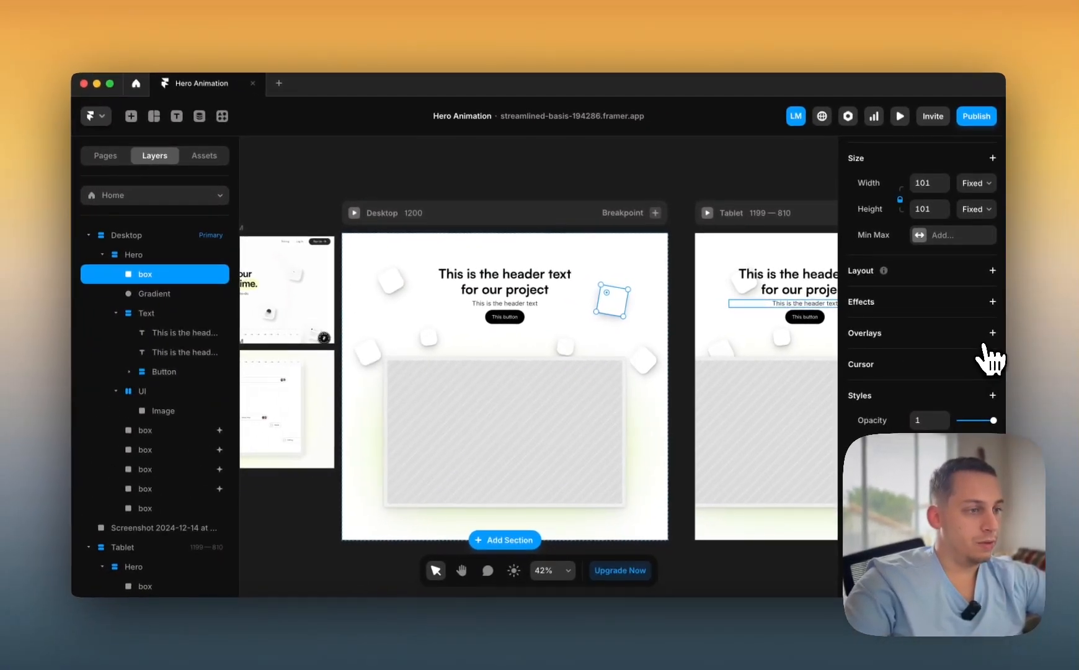
pyautogui.scroll(1, 994, 307)
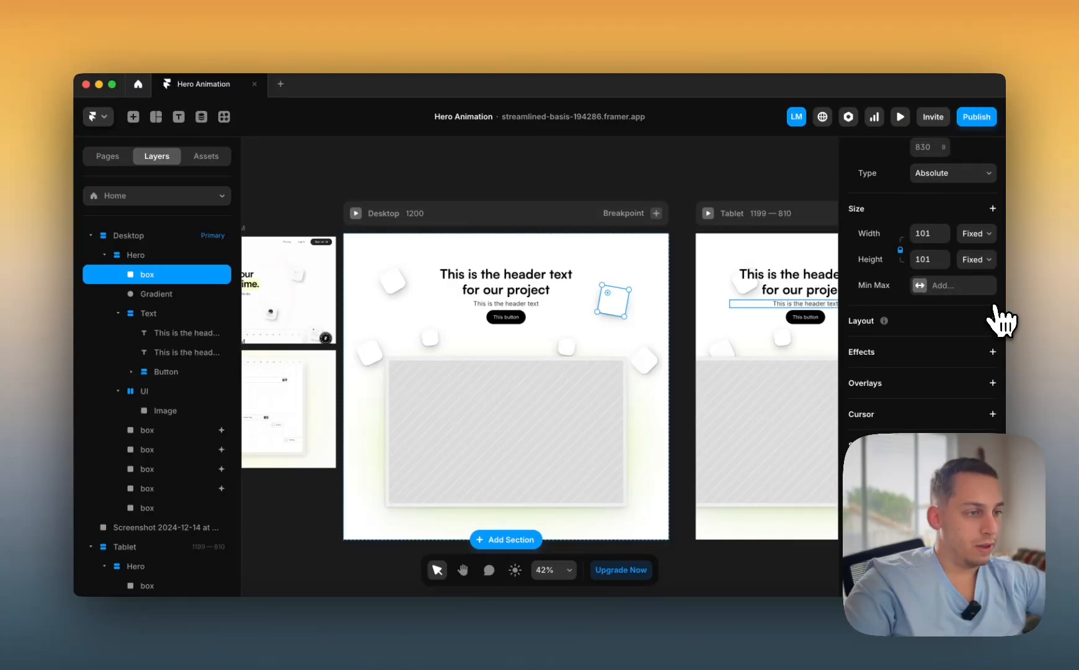
pyautogui.click(994, 329)
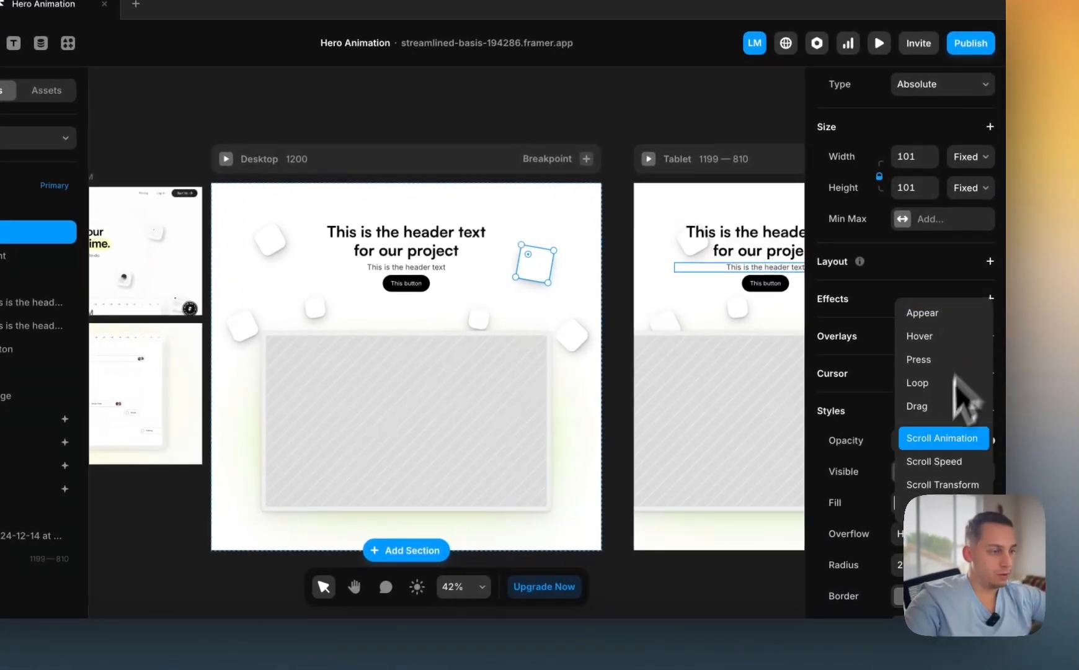
pyautogui.click(935, 482)
pyautogui.click(698, 404)
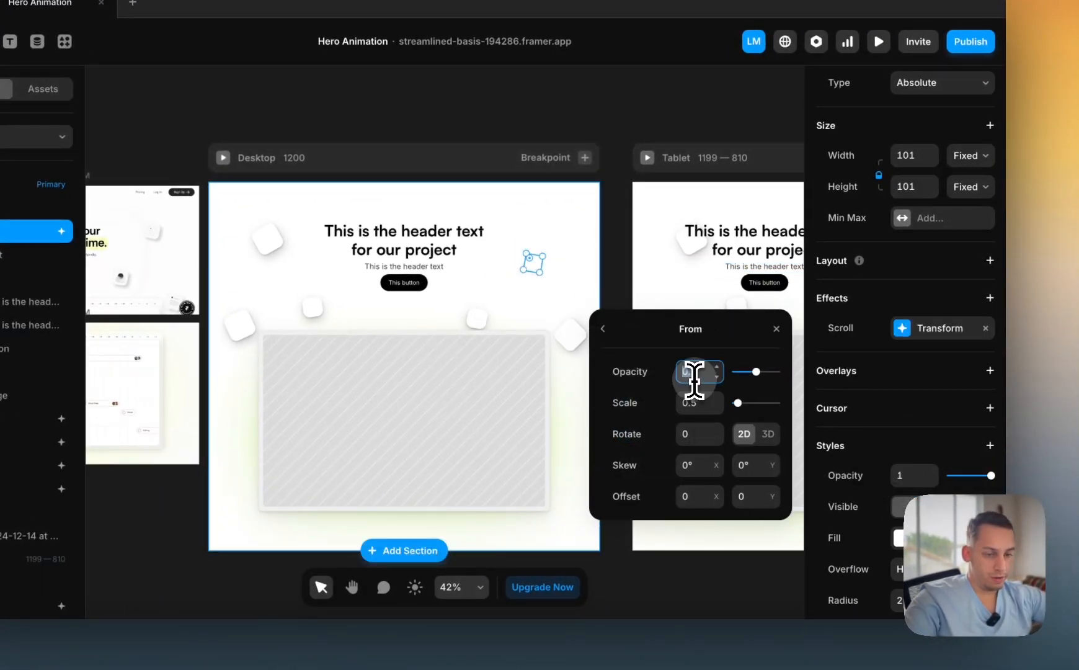
pyautogui.write('1')
pyautogui.click(603, 329)
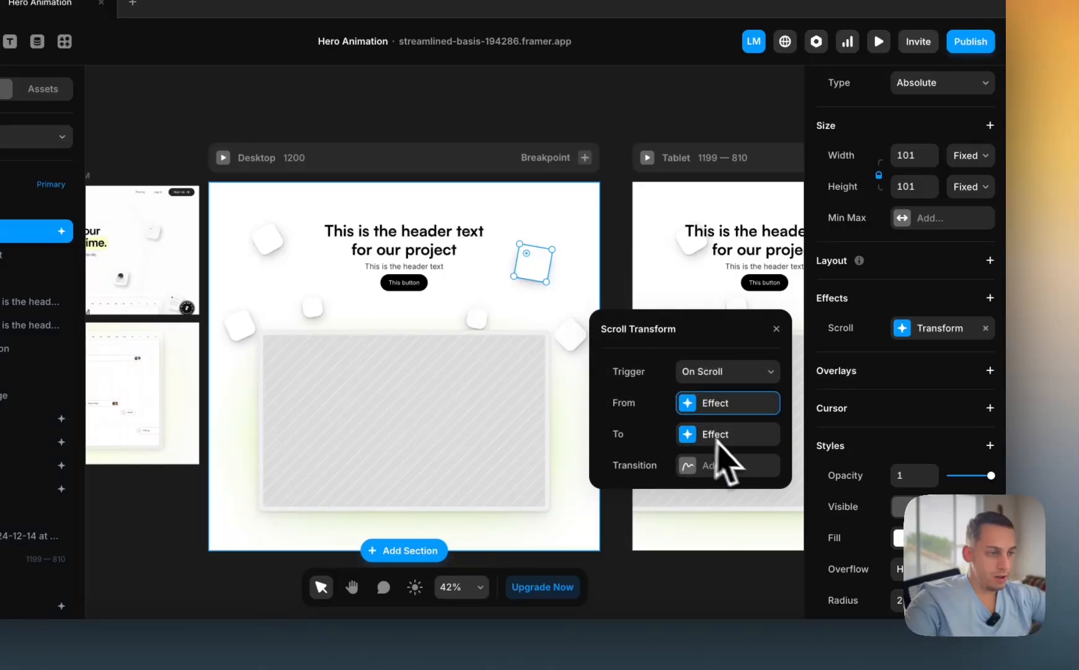
# - Set the ending offset of the large box's Scroll Transform to X -200 and Y 290
pyautogui.click(706, 449)
pyautogui.click(690, 496)
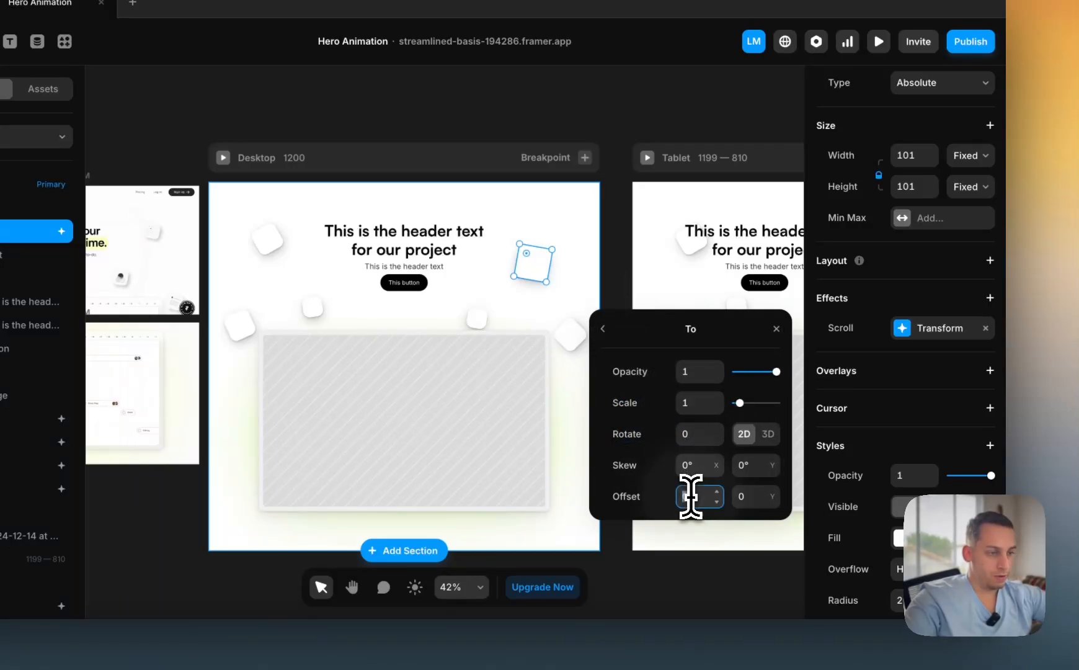
pyautogui.hotkey('shift', 'Down')
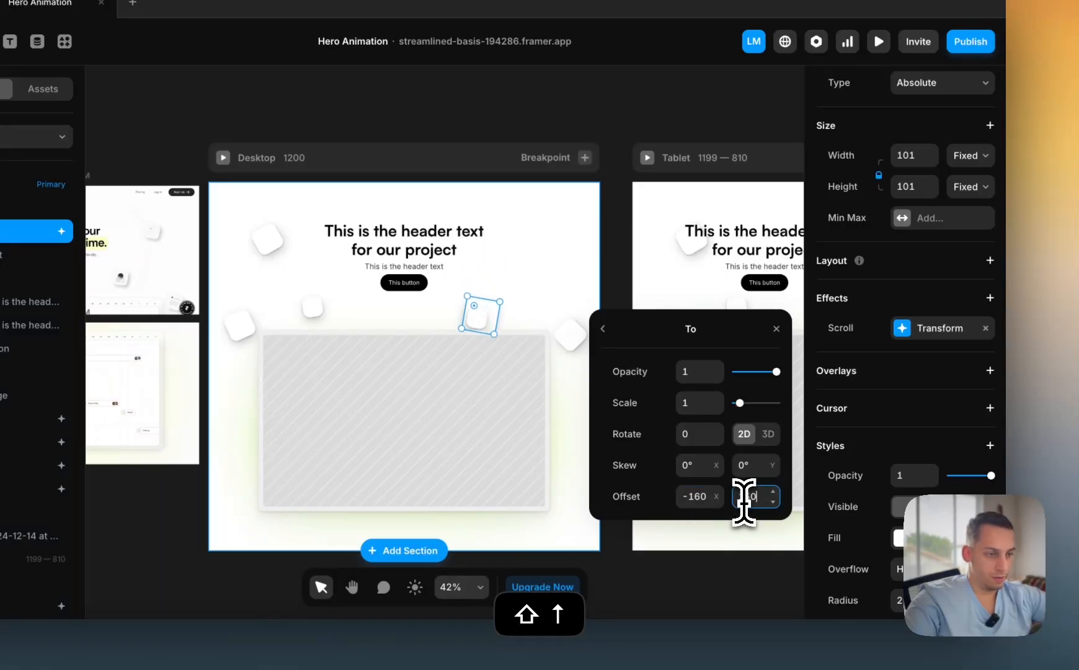
pyautogui.hotkey('shift', 'Up')
pyautogui.hotkey('shift', 'Up')
pyautogui.hotkey('shift', 'Up')
pyautogui.hotkey('shift', 'Up')
pyautogui.hotkey('shift', 'Up')
pyautogui.hotkey('shift', 'Up')
pyautogui.hotkey('shift', 'Up')
pyautogui.hotkey('shift', 'Up')
pyautogui.hotkey('shift', 'Up')
pyautogui.hotkey('shift', 'Up')
pyautogui.hotkey('shift', 'Up')
pyautogui.hotkey('shift', 'Up')
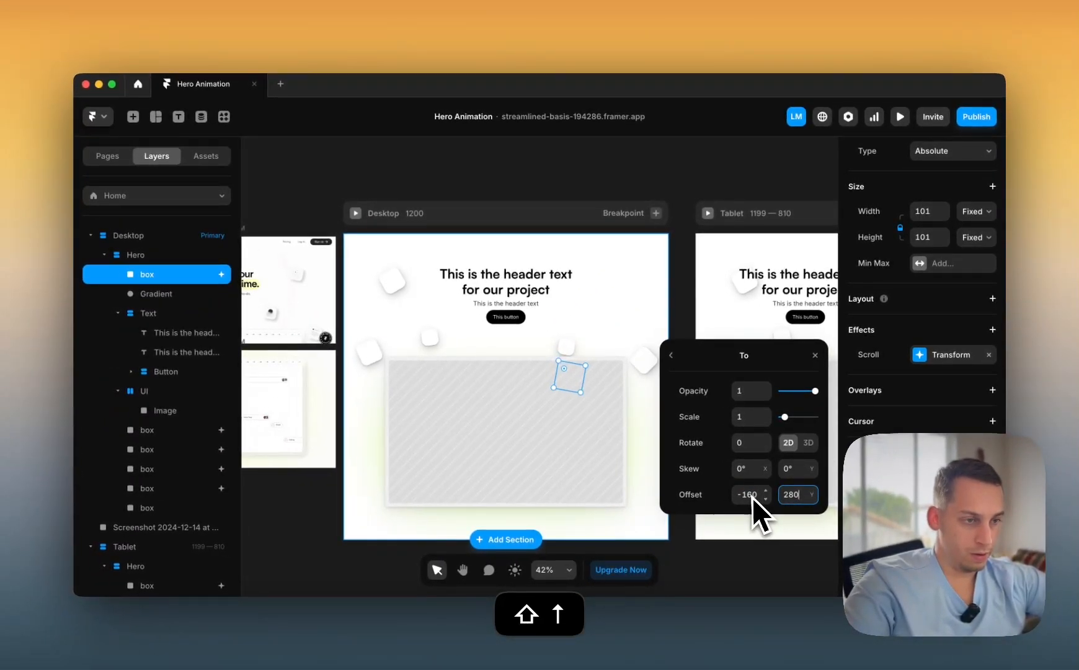
pyautogui.hotkey('shift', 'Up')
pyautogui.click(745, 494)
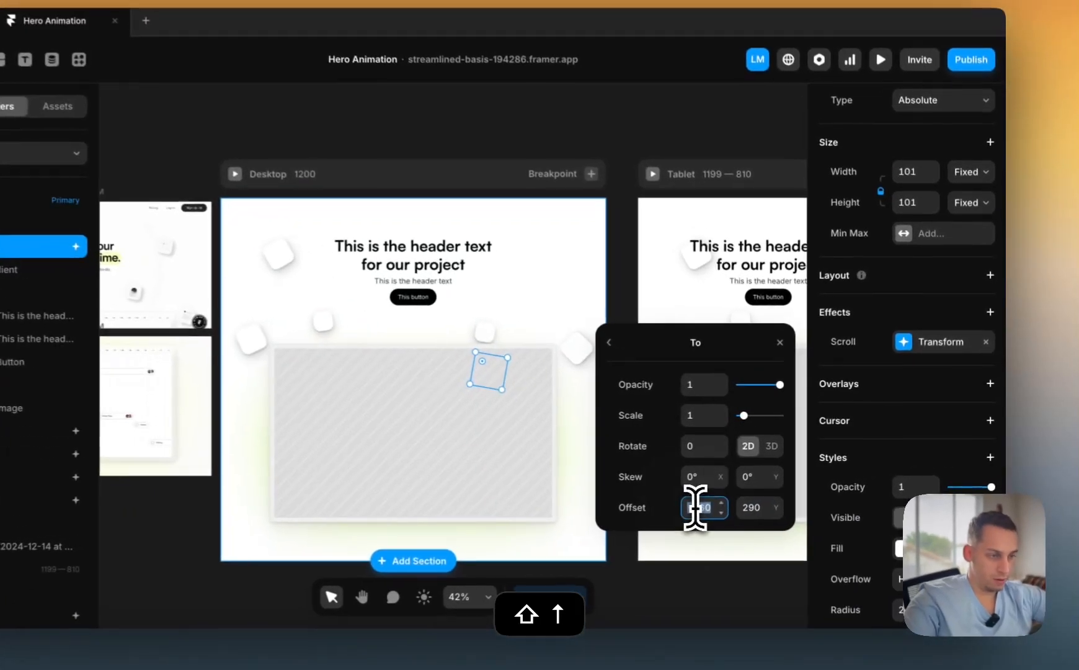
pyautogui.hotkey('shift', 'Down')
pyautogui.hotkey('shift', 'Down')
pyautogui.hotkey('shift', 'Down')
pyautogui.hotkey('shift', 'Down')
pyautogui.hotkey('shift', 'Up')
pyautogui.hotkey('shift', 'Down')
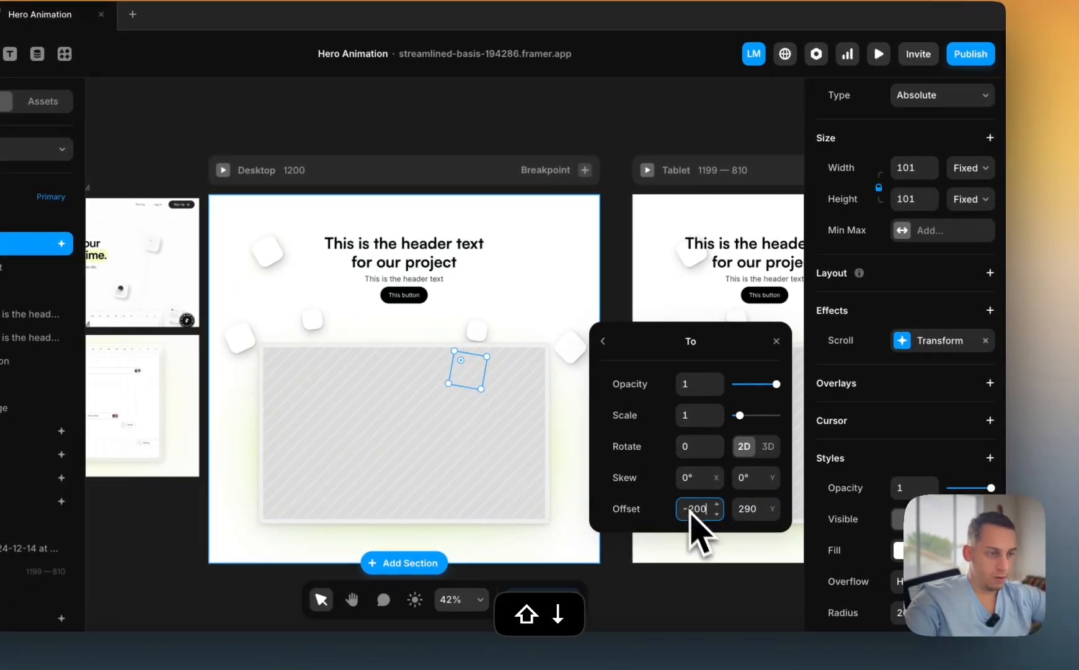
# - Give the box beside the UI frame's upper-right corner a Scroll Transform starting at opacity 1 and scale 1 and ending at offset X -340, Y 90
pyautogui.click(577, 353)
pyautogui.scroll(4, 917, 230)
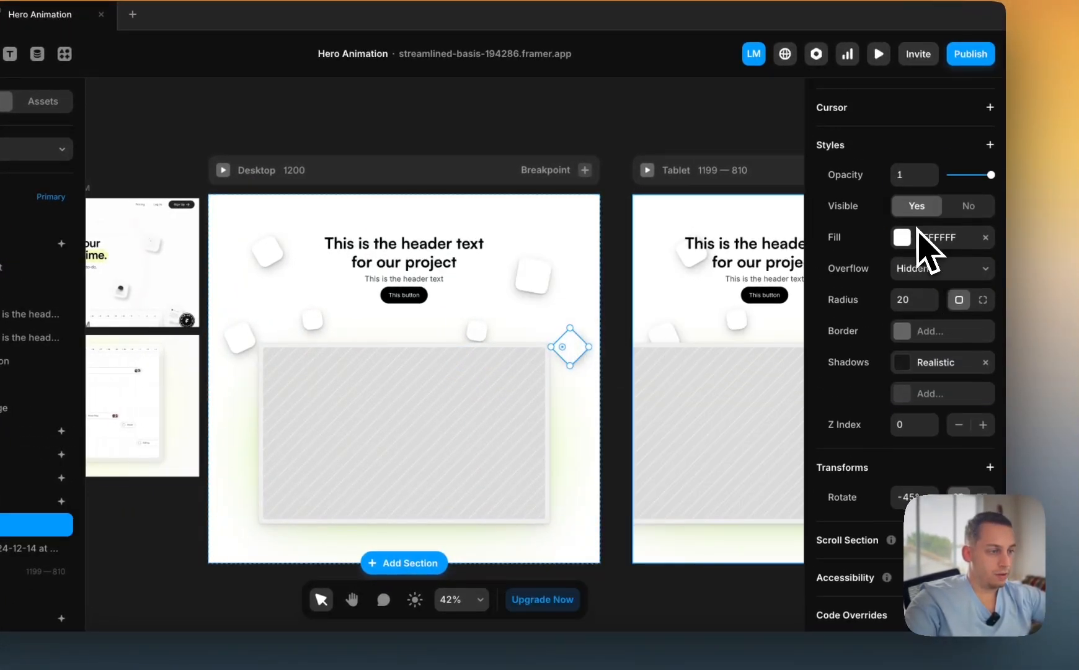
pyautogui.scroll(3, 967, 306)
pyautogui.scroll(-7, 912, 313)
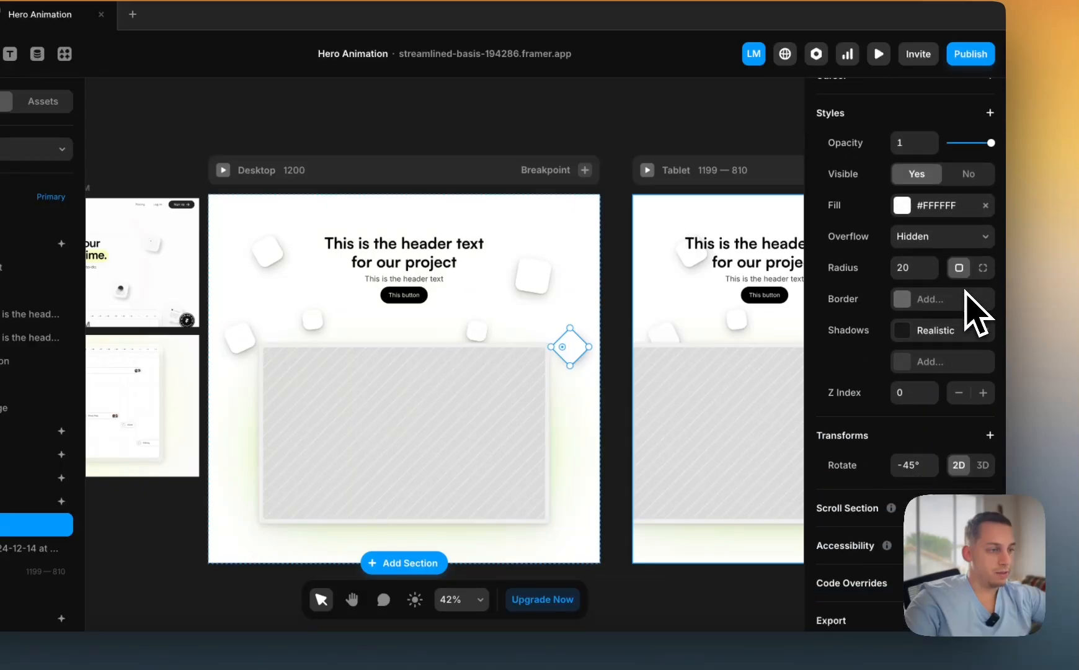
pyautogui.scroll(6, 979, 313)
pyautogui.click(990, 332)
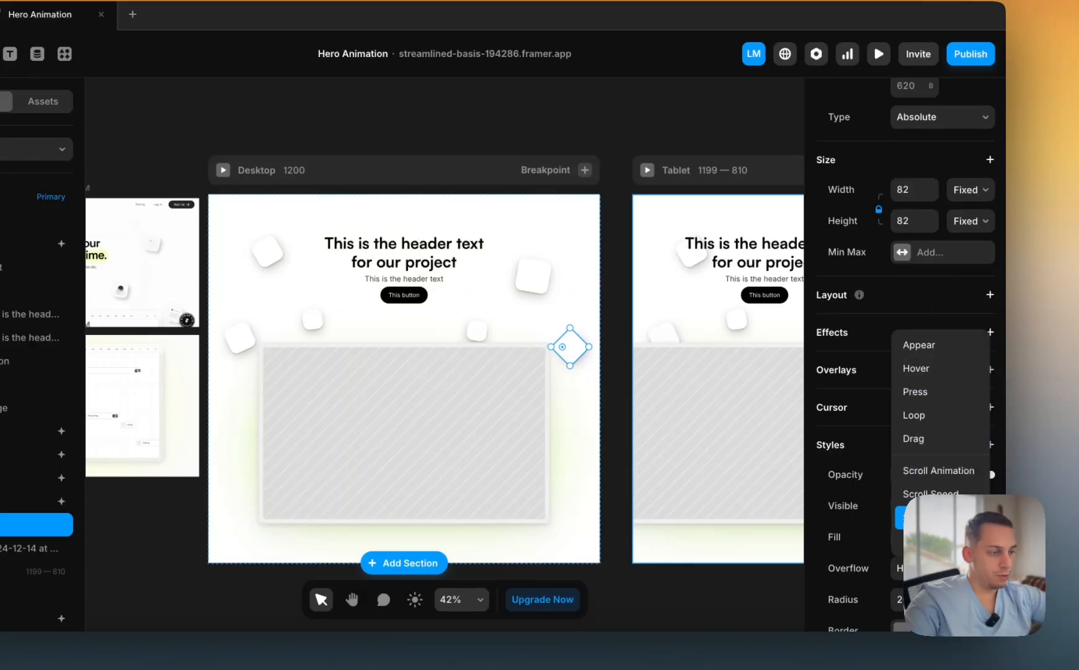
pyautogui.click(939, 472)
pyautogui.click(695, 438)
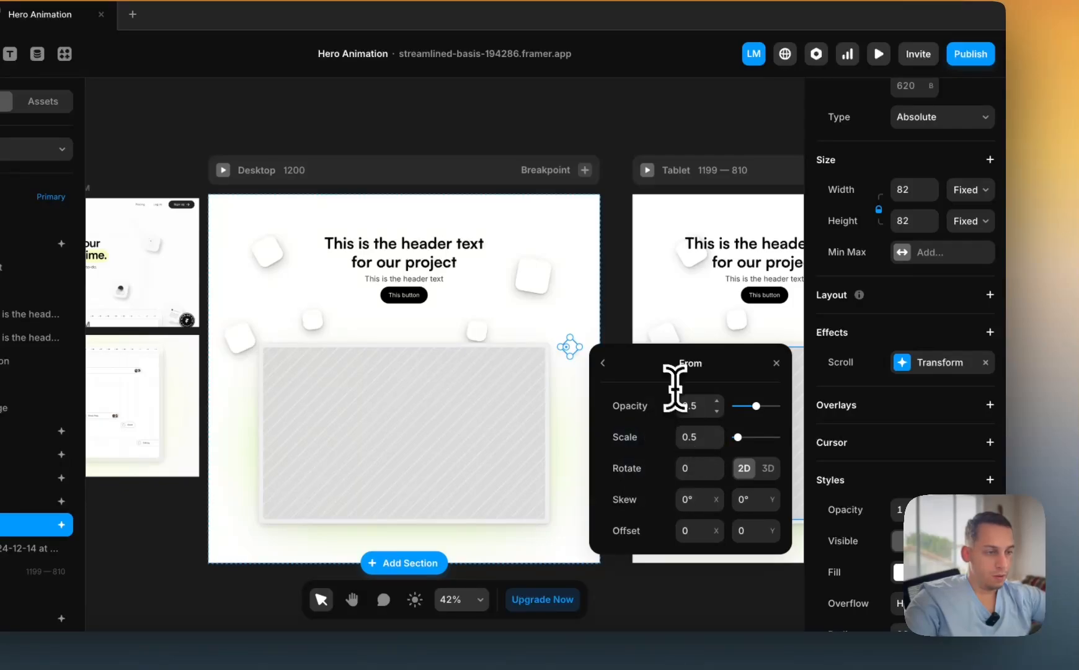
pyautogui.click(603, 363)
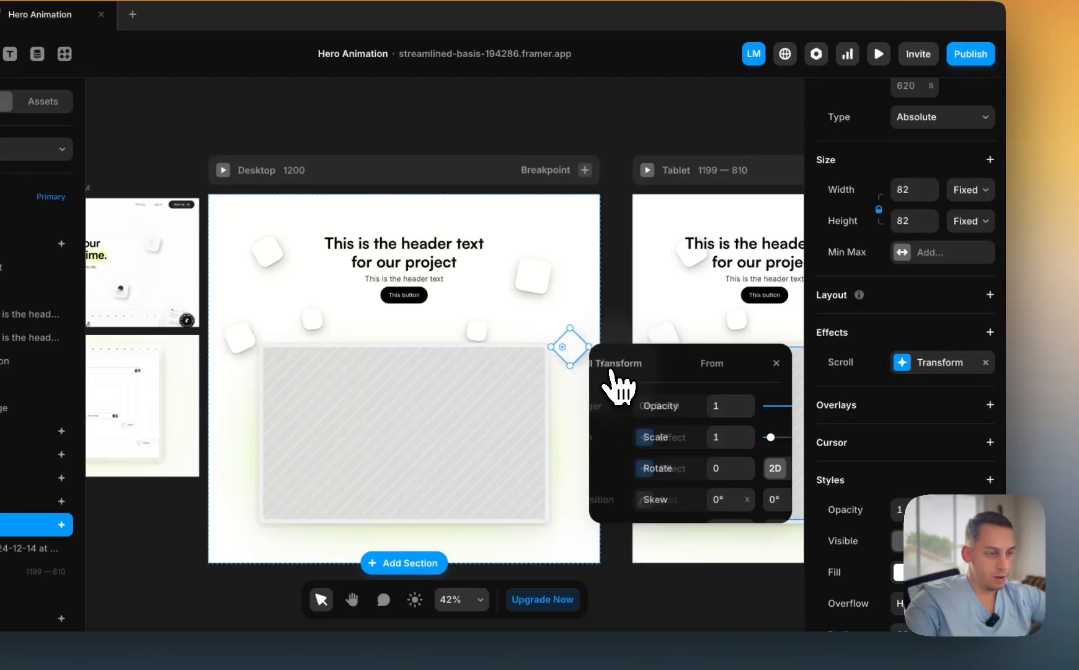
pyautogui.click(714, 470)
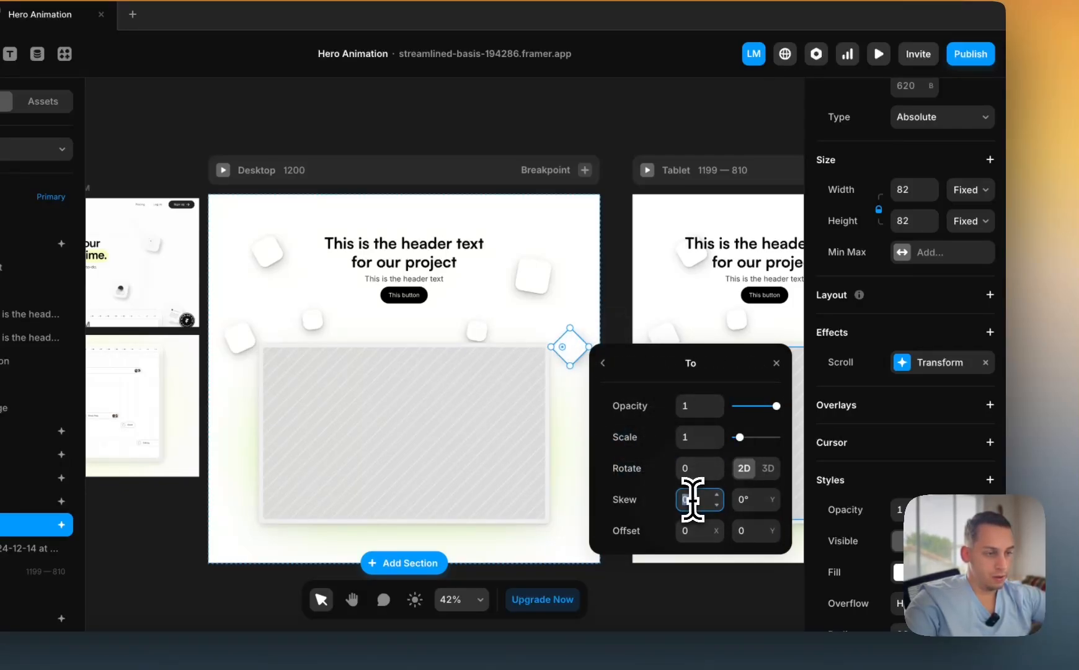
pyautogui.hotkey('shift', 'Down')
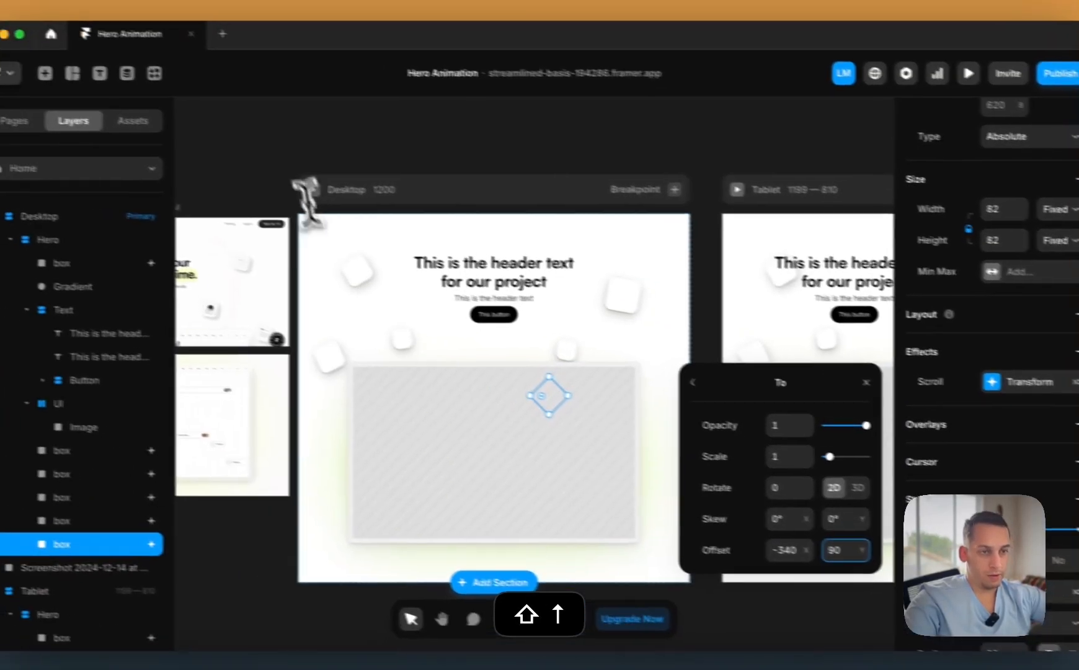
# - Preview the Desktop breakpoint and check how all six boxes slide behind the UI frame on scroll
pyautogui.click(222, 170)
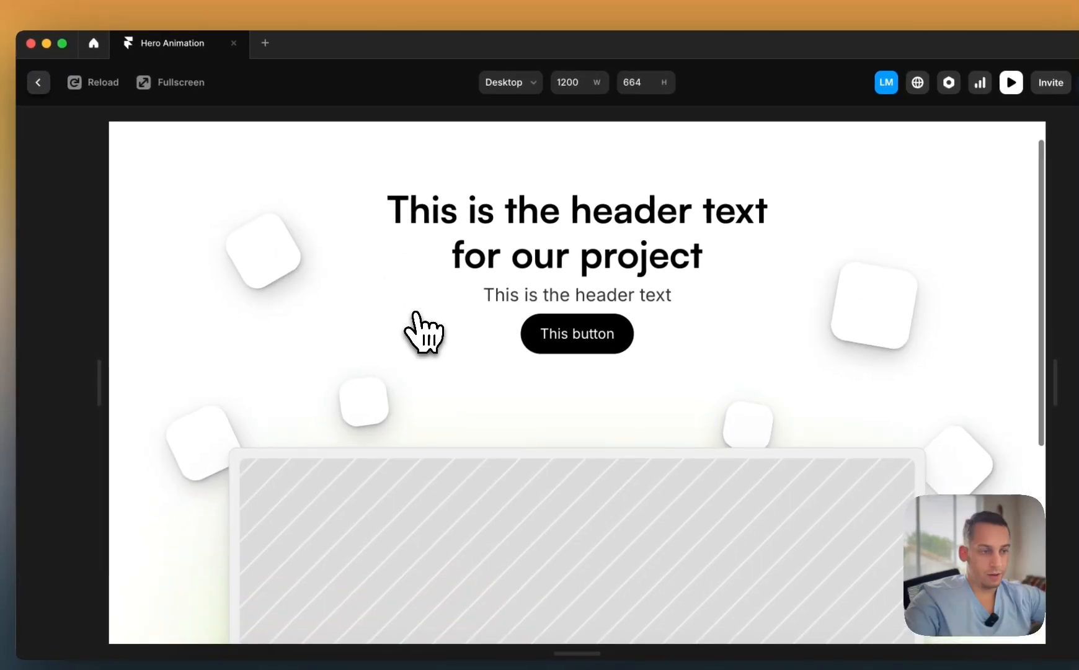
pyautogui.scroll(-5, 425, 335)
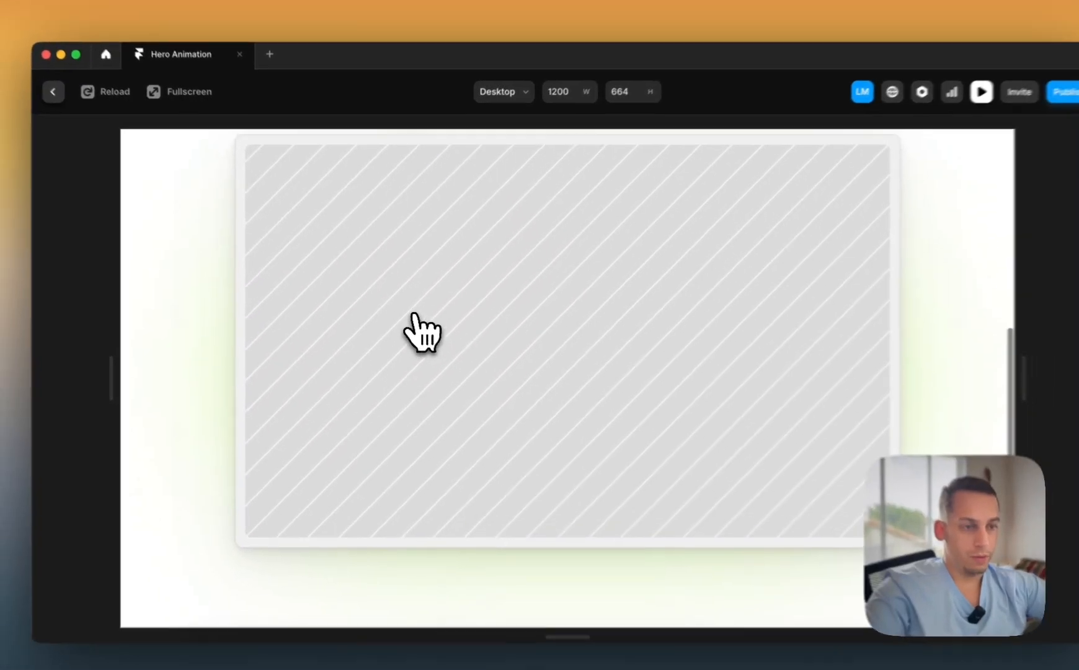
pyautogui.scroll(5, 412, 325)
pyautogui.scroll(-4, 413, 326)
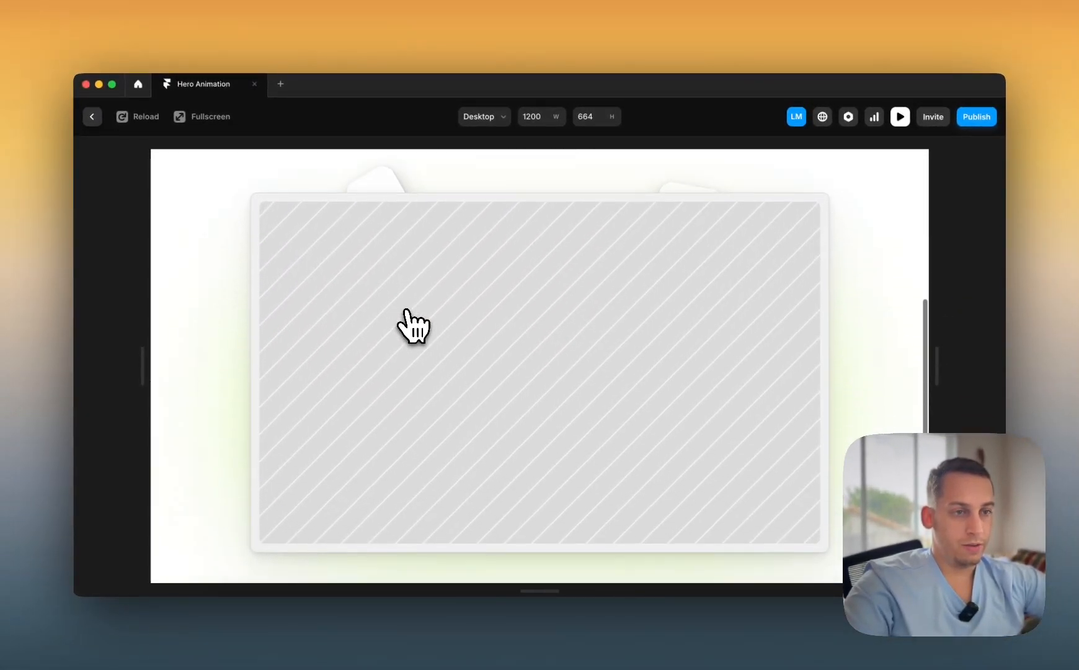
pyautogui.scroll(2, 413, 326)
pyautogui.scroll(-3, 410, 325)
pyautogui.scroll(4, 409, 325)
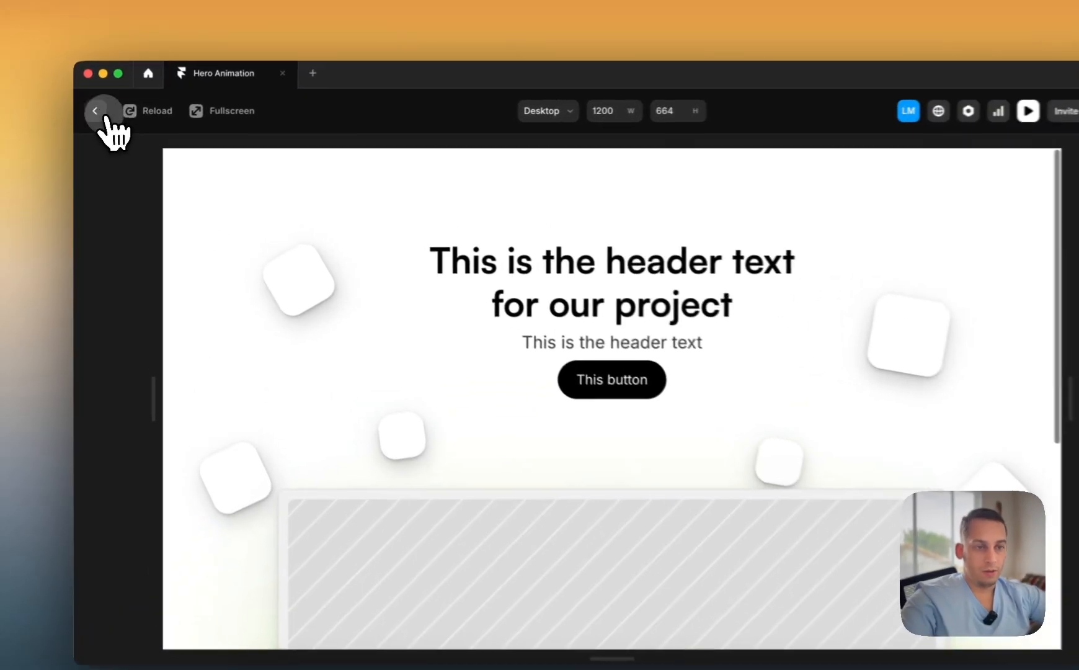
pyautogui.click(92, 117)
# - Set the ending opacity to 0 in the Scroll Transform of the box beside the header text's left end
pyautogui.click(455, 306)
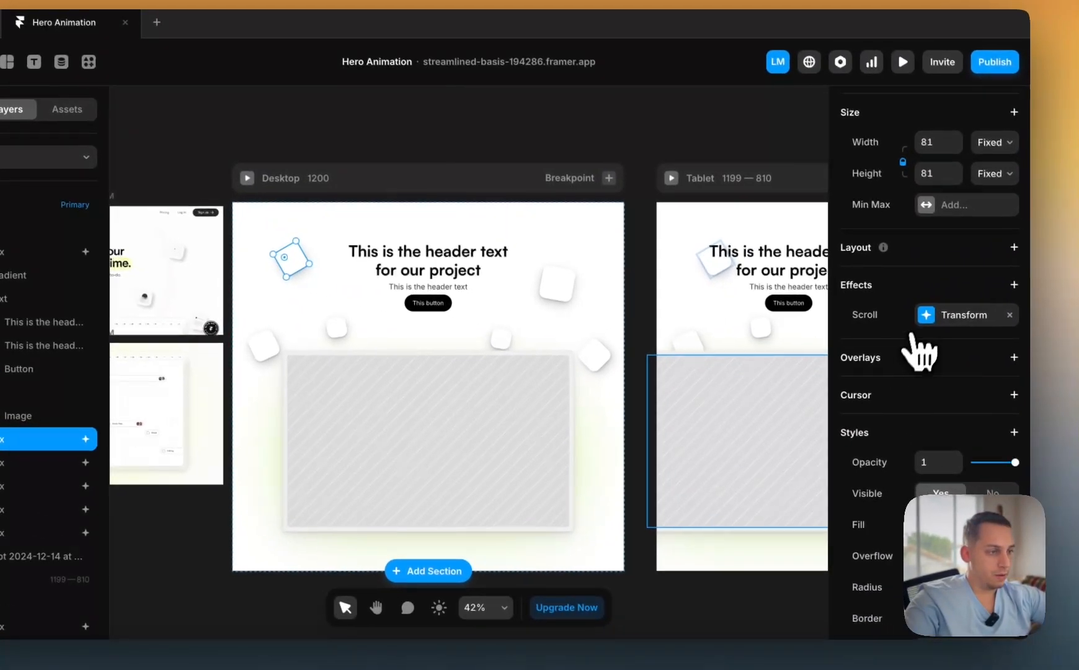
pyautogui.click(924, 316)
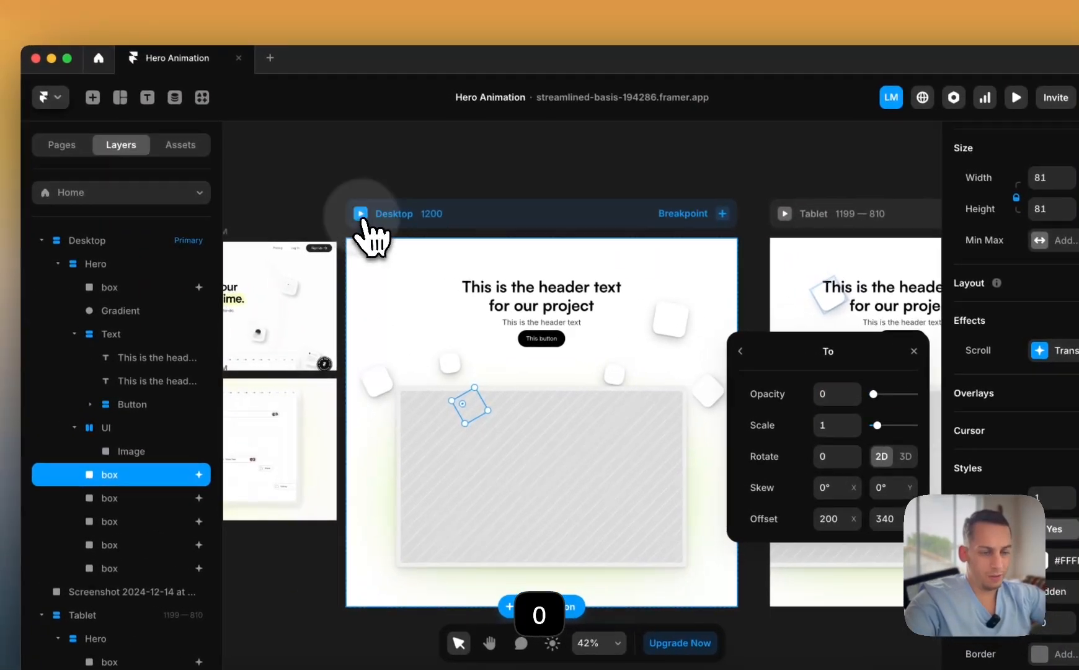
# - Preview the Desktop breakpoint again and examine the box's fade-out while scrolling back and forth
pyautogui.click(241, 176)
pyautogui.scroll(-3, 463, 351)
pyautogui.scroll(-3, 472, 371)
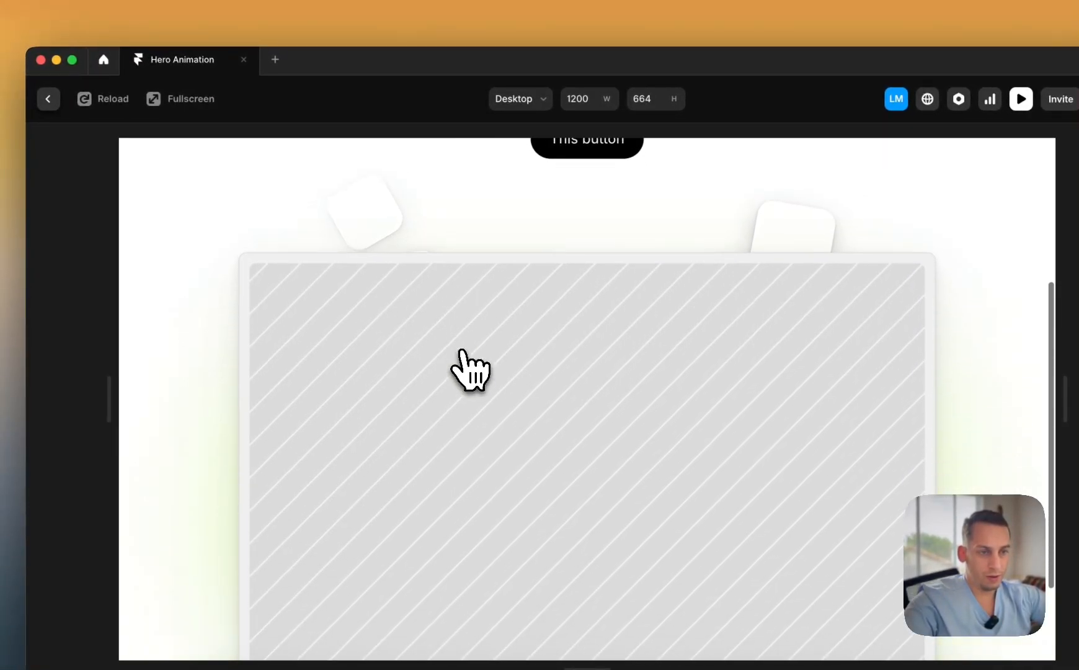
pyautogui.scroll(2, 471, 371)
pyautogui.scroll(-1, 471, 371)
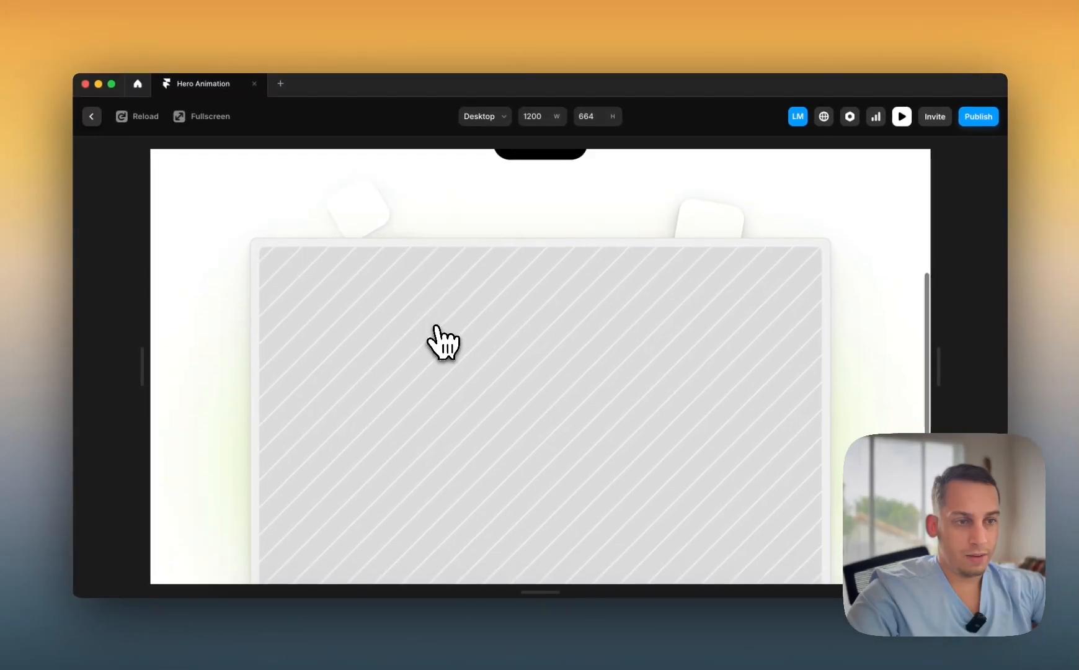
pyautogui.scroll(3, 442, 342)
pyautogui.scroll(-3, 442, 342)
pyautogui.scroll(4, 442, 341)
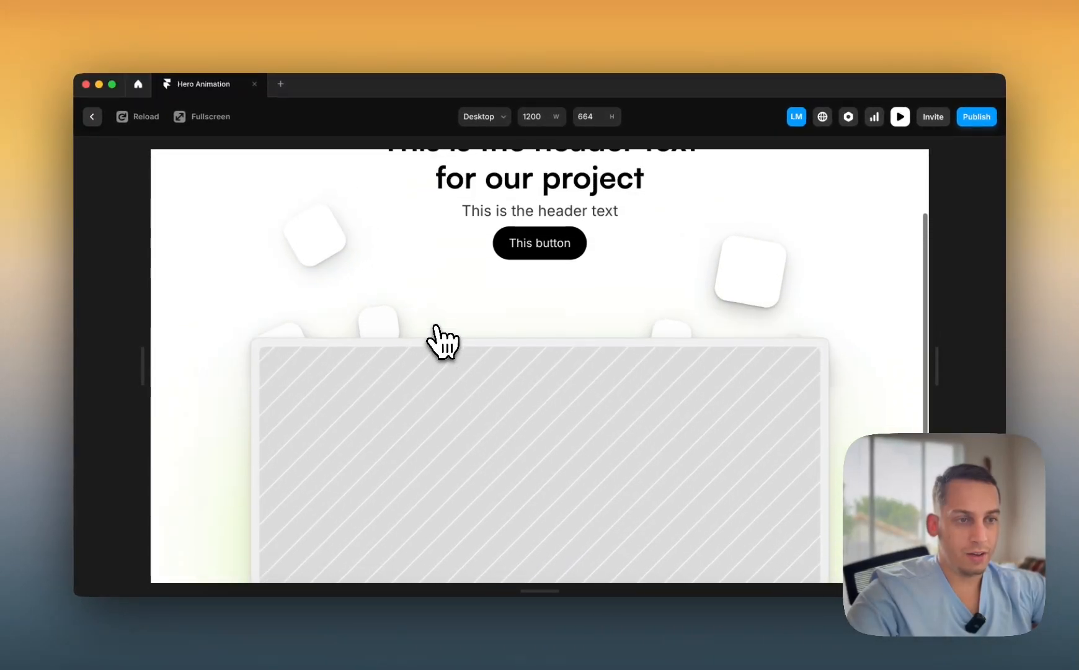
pyautogui.scroll(-2, 406, 397)
pyautogui.scroll(-2, 406, 397)
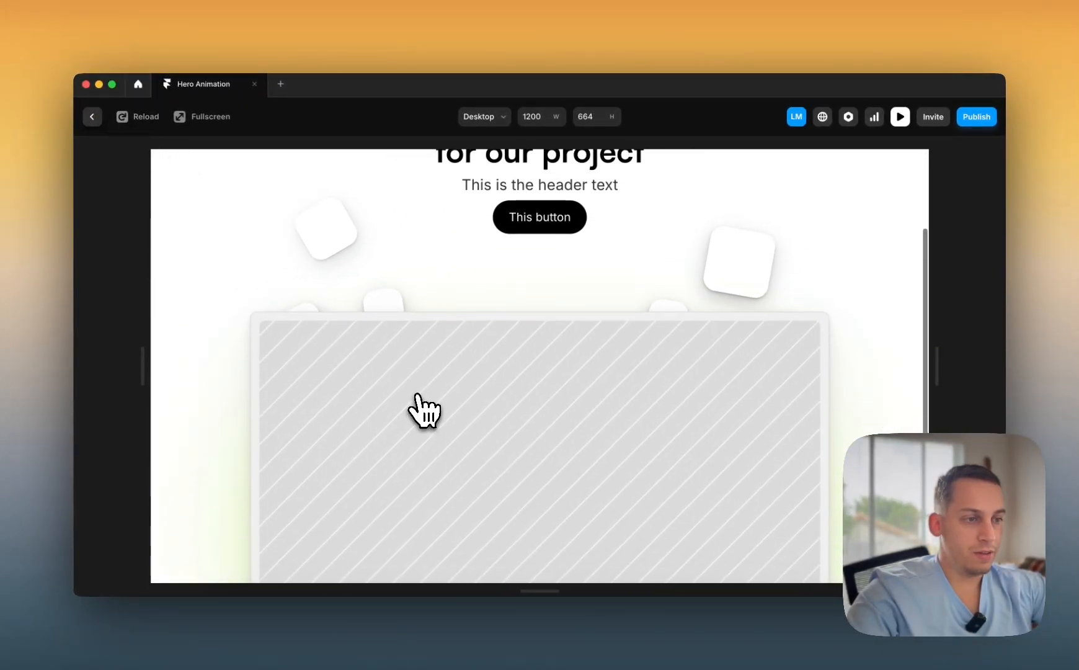
pyautogui.scroll(5, 570, 300)
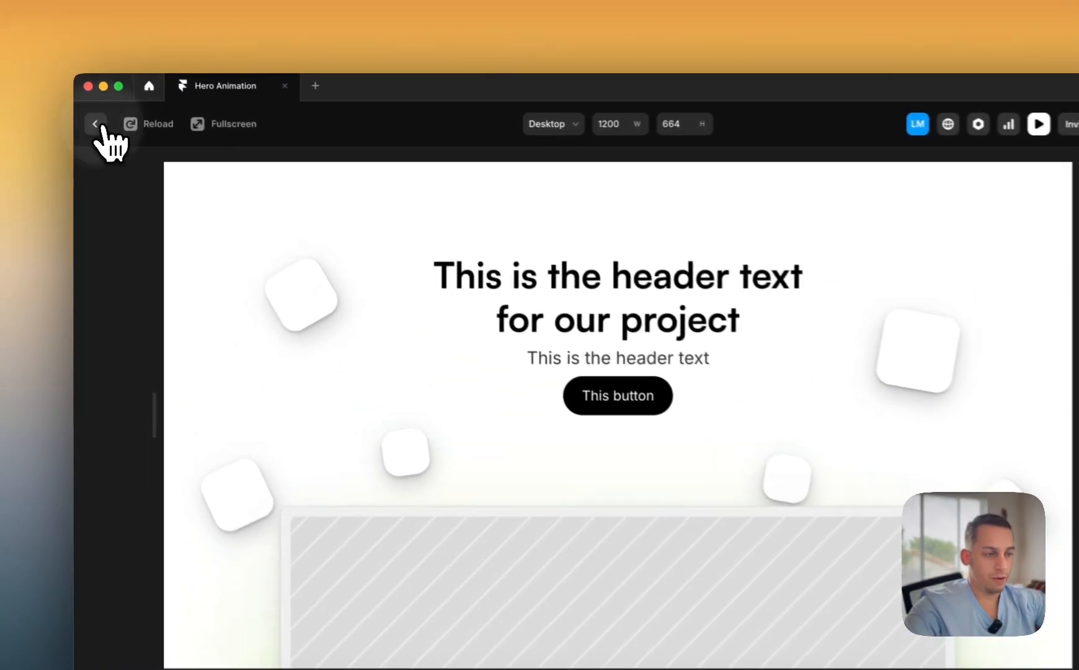
pyautogui.click(92, 117)
# - Set the ending opacity to 0 in the Scroll Transform of the large box beside the header text's right end
pyautogui.click(570, 325)
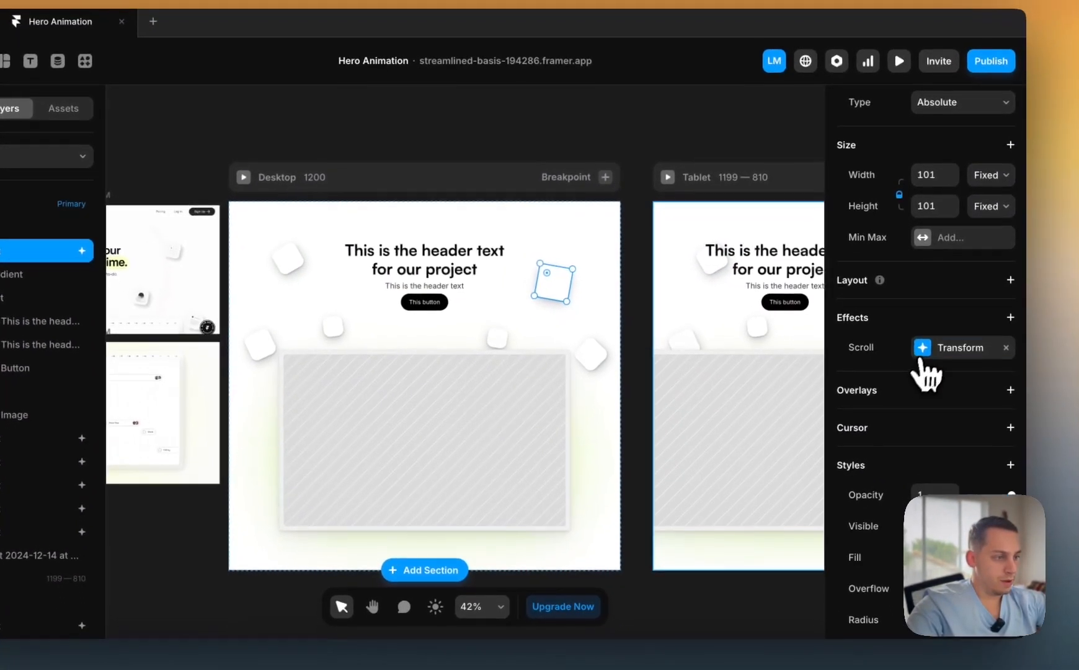
pyautogui.click(934, 381)
pyautogui.click(748, 444)
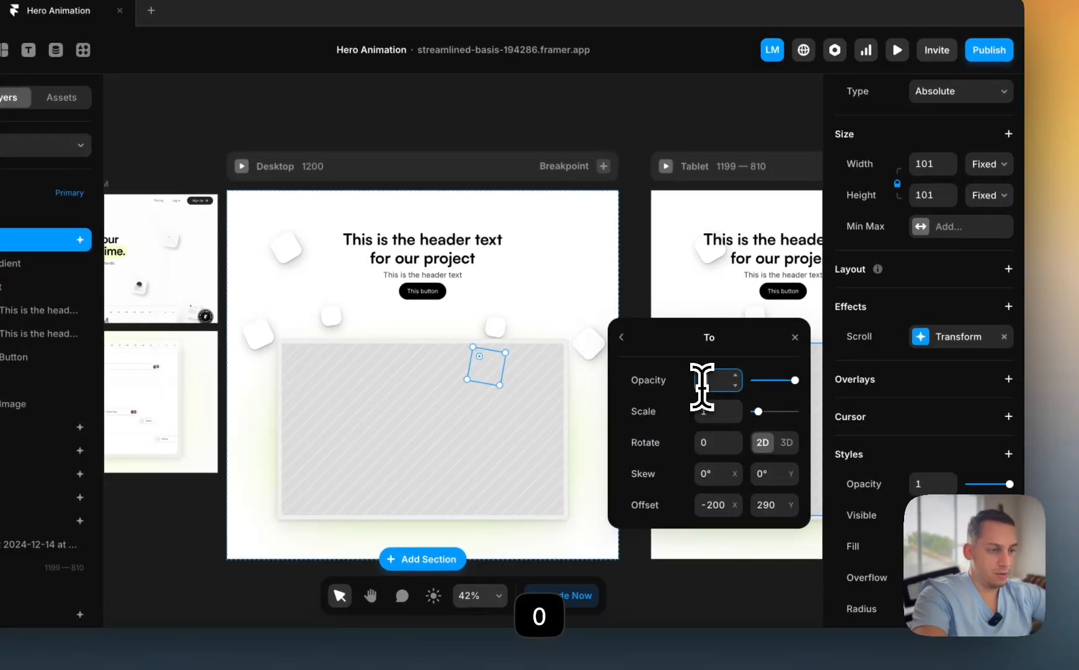
pyautogui.click(621, 337)
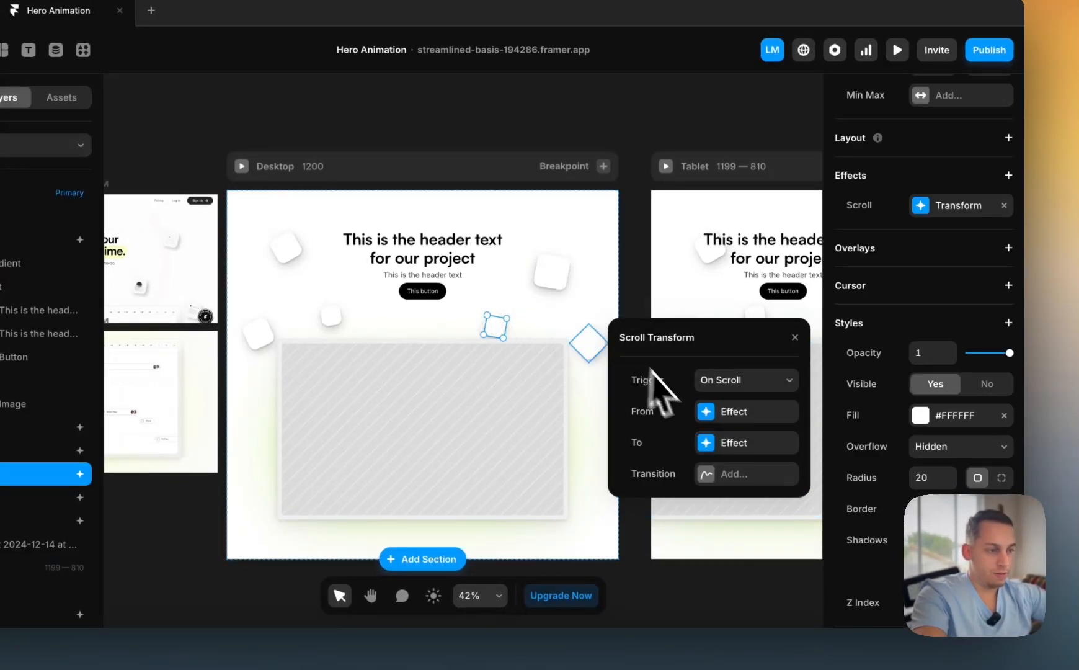
# - Set the ending opacity to 0 in the Scroll Transforms of the two small boxes just above the UI frame
pyautogui.click(705, 443)
pyautogui.write('0')
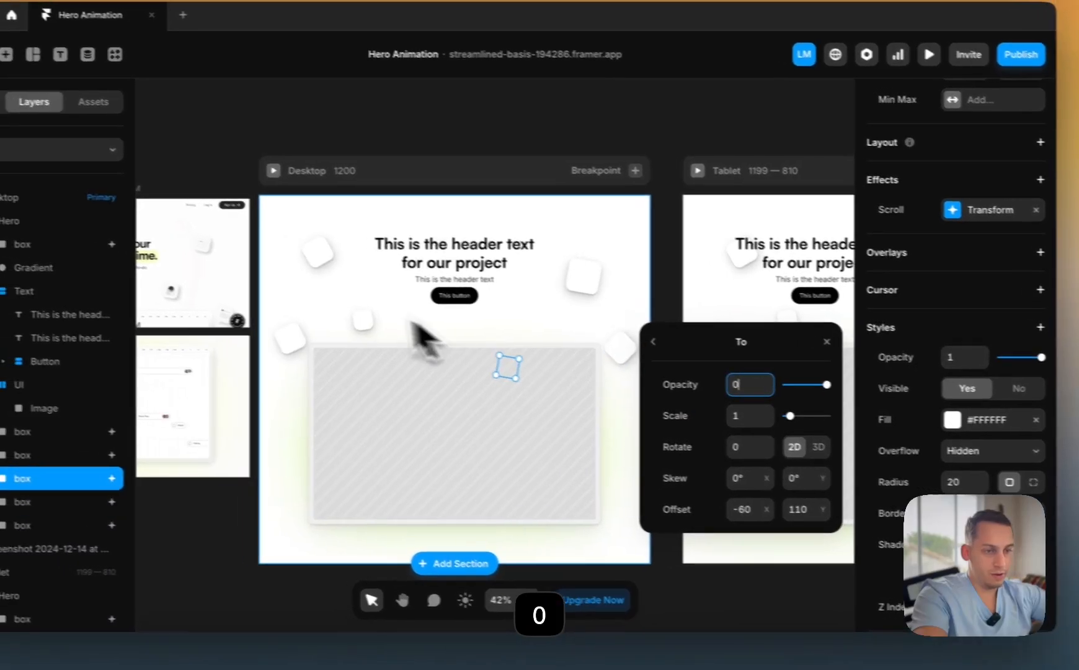
pyautogui.click(329, 317)
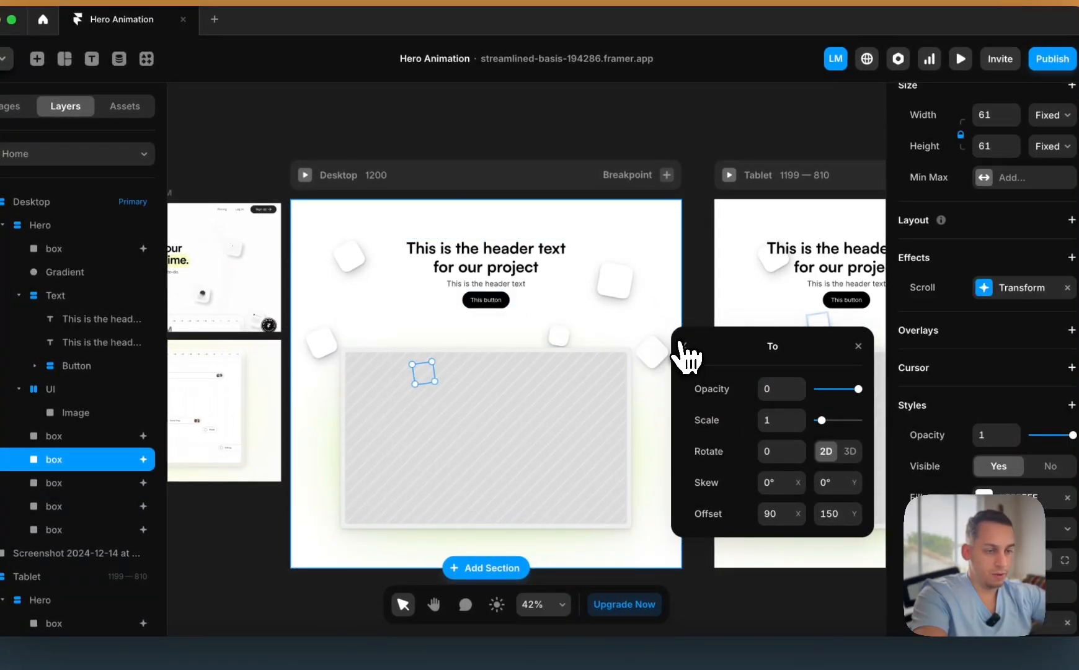
pyautogui.click(776, 451)
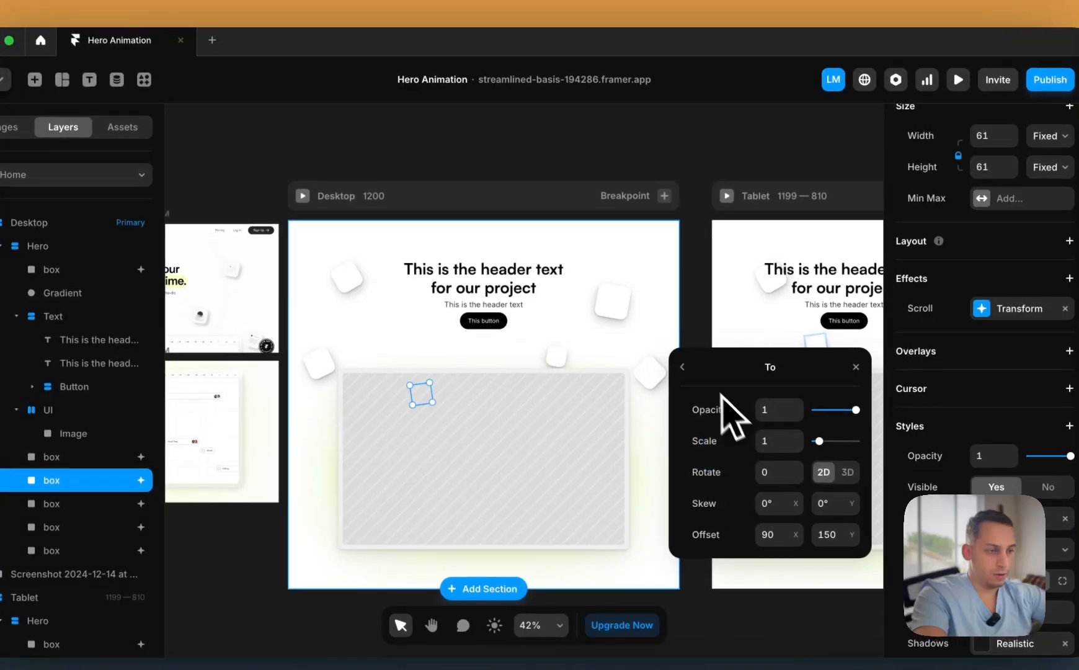
# - Preview the Desktop breakpoint and examine how the boxes fade out behind the UI frame while scrolling back and forth
pyautogui.click(588, 180)
pyautogui.click(302, 196)
pyautogui.scroll(-5, 490, 323)
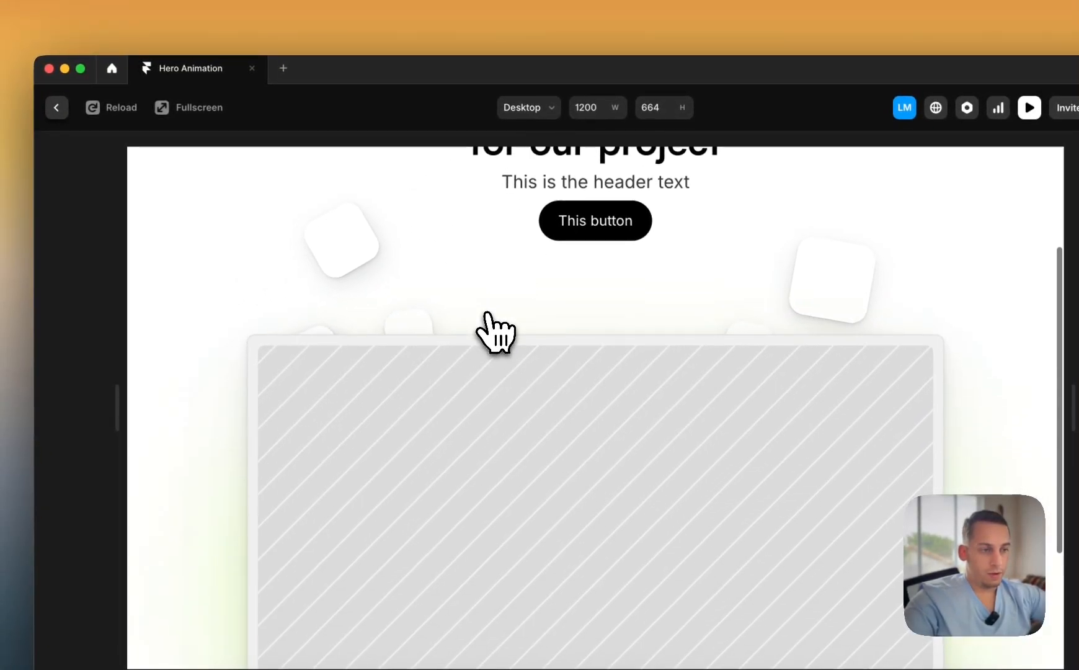
pyautogui.scroll(-5, 496, 332)
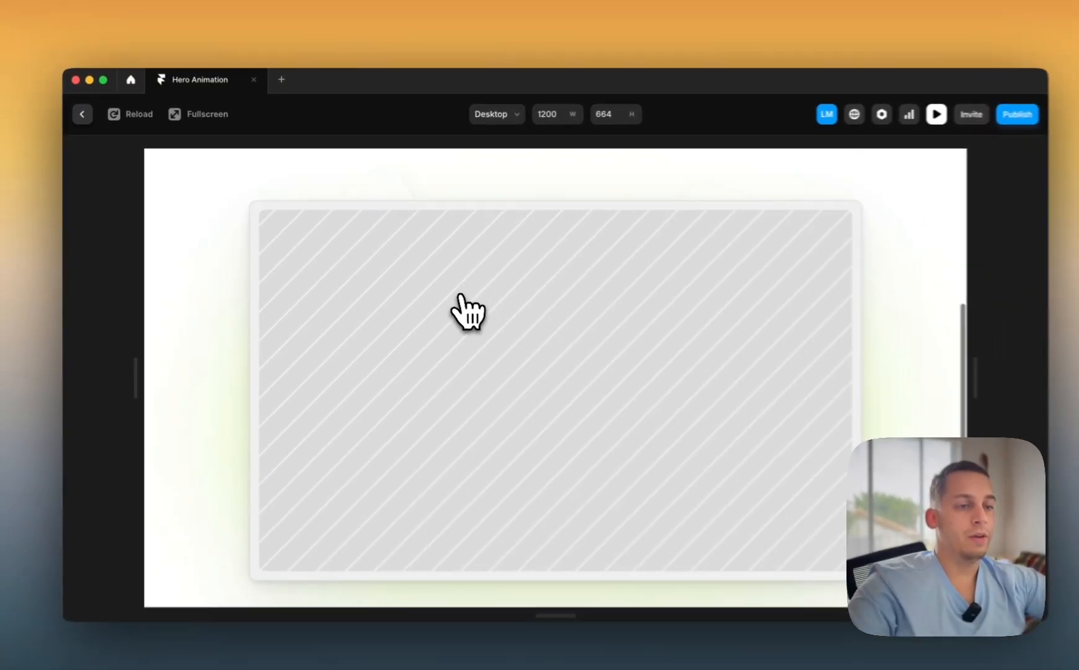
pyautogui.scroll(5, 459, 295)
pyautogui.scroll(-4, 459, 295)
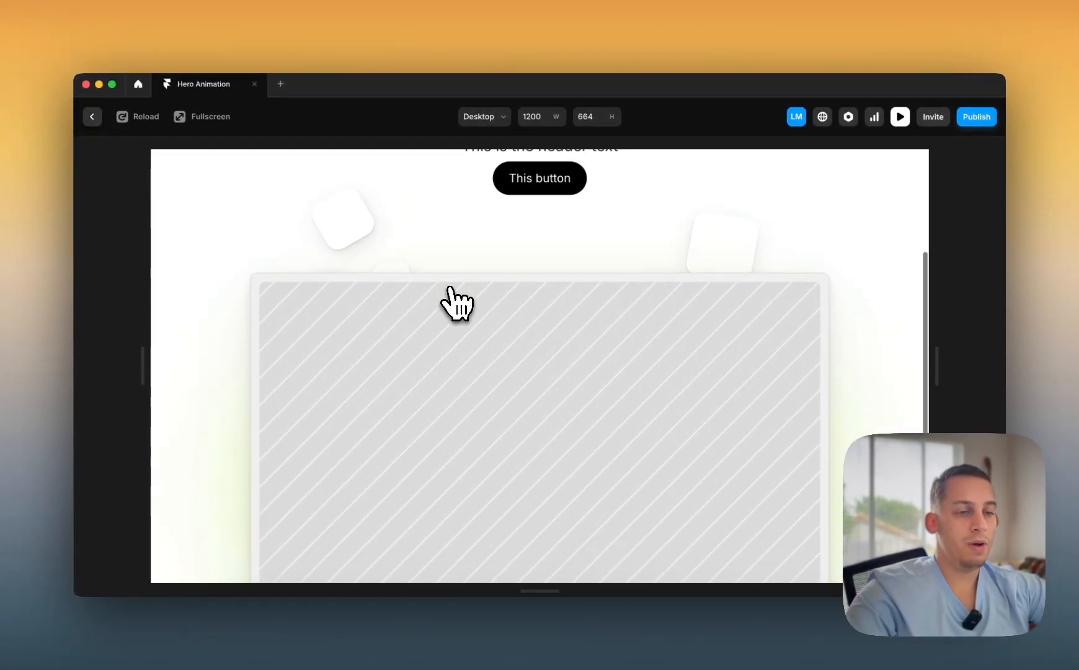
pyautogui.scroll(-3, 451, 288)
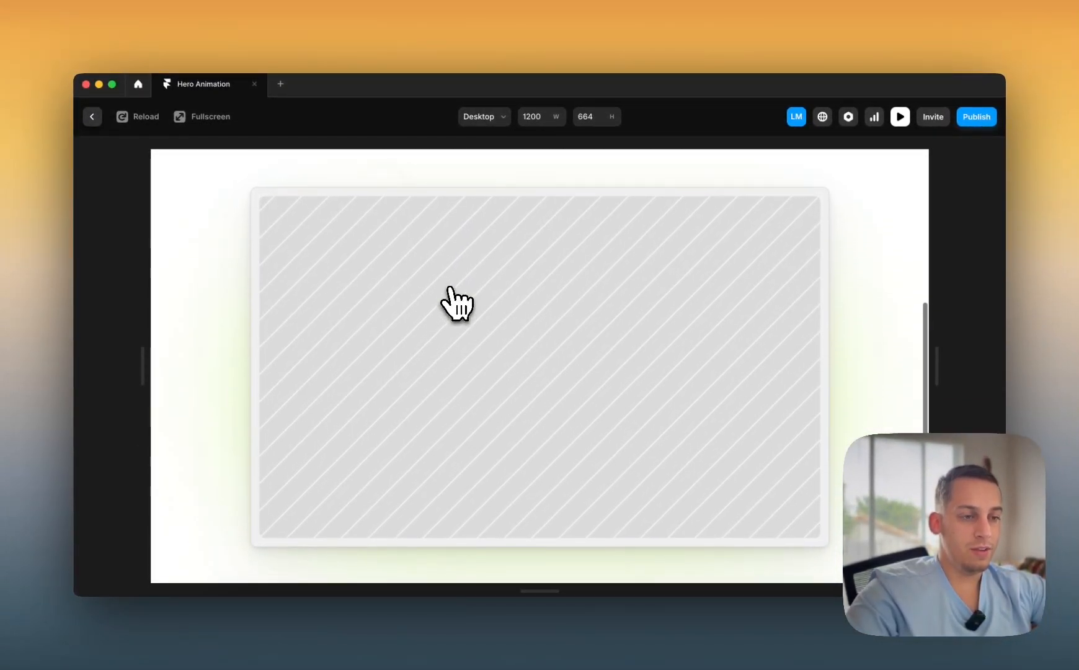
pyautogui.scroll(4, 451, 289)
pyautogui.scroll(-4, 451, 289)
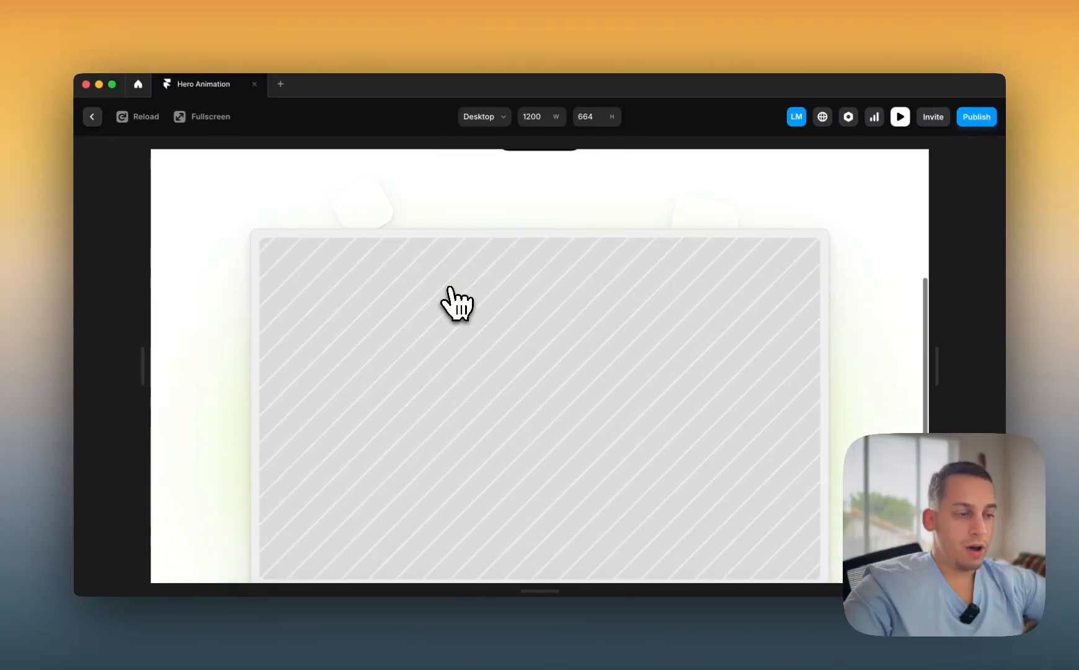
pyautogui.scroll(-2, 457, 302)
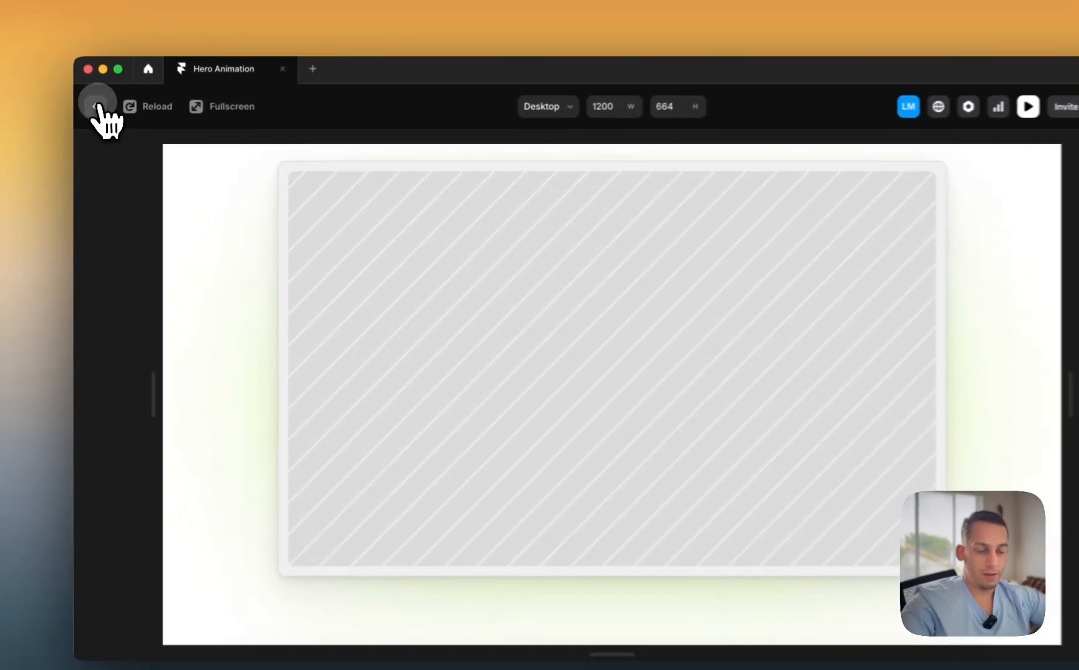
pyautogui.click(91, 117)
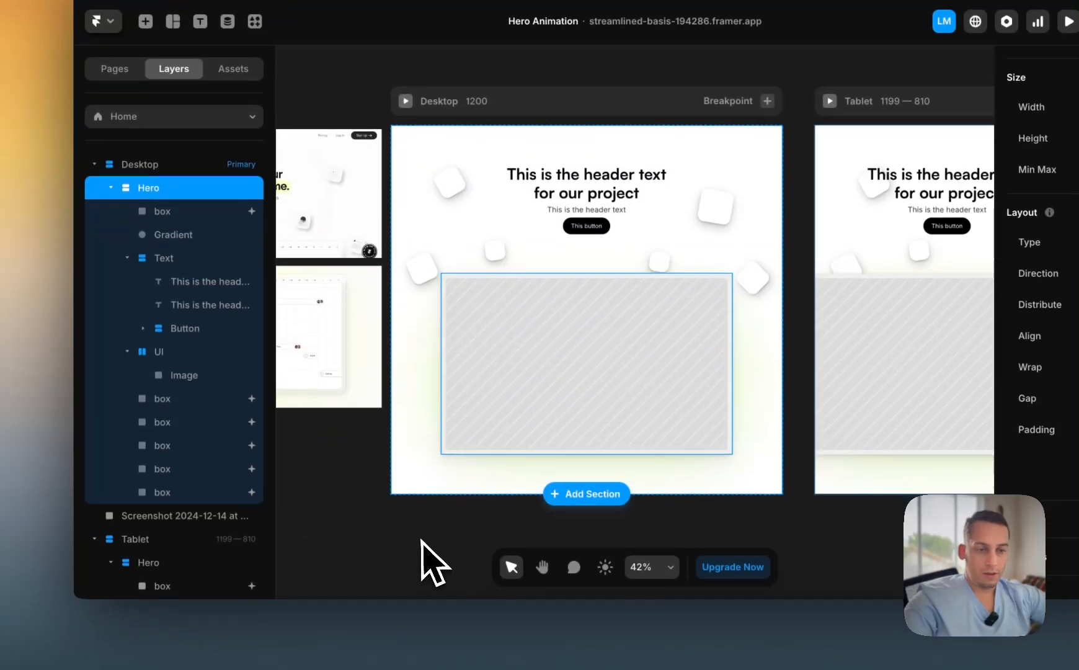
# - Add a Scroll Section named ui to the Desktop hero's UI frame
pyautogui.click(183, 433)
pyautogui.click(129, 350)
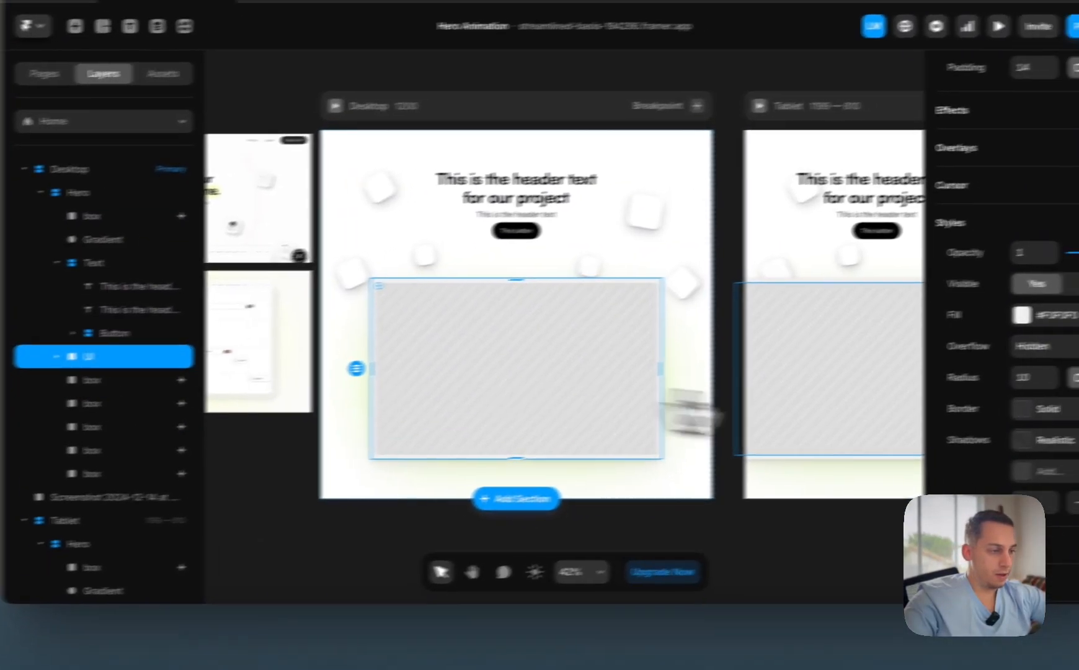
pyautogui.scroll(-2, 1038, 418)
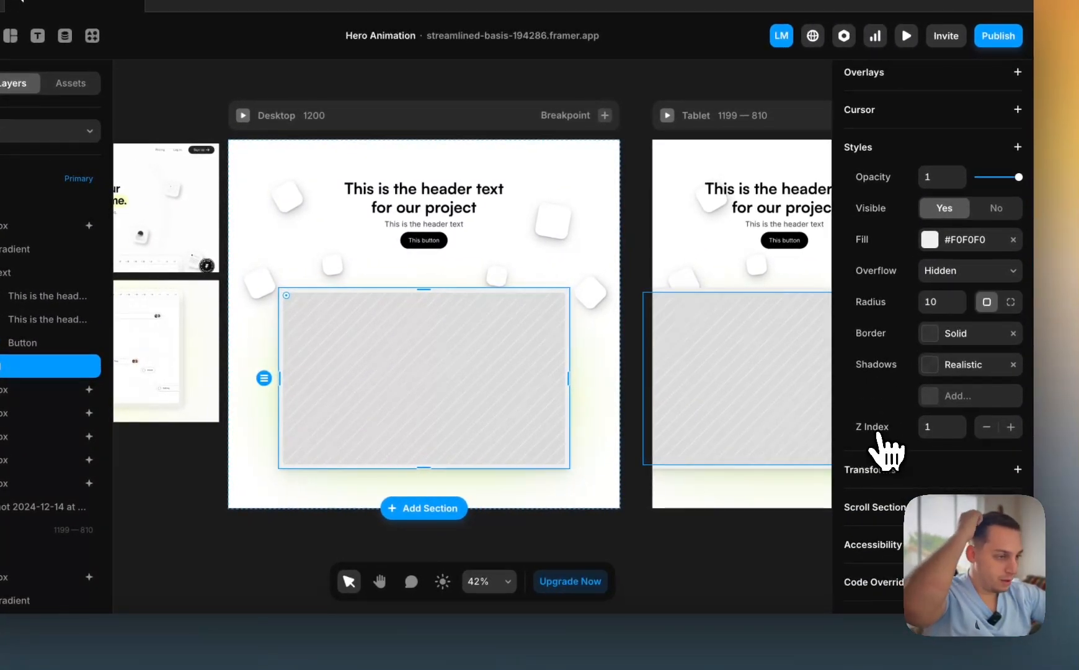
pyautogui.scroll(-1, 879, 435)
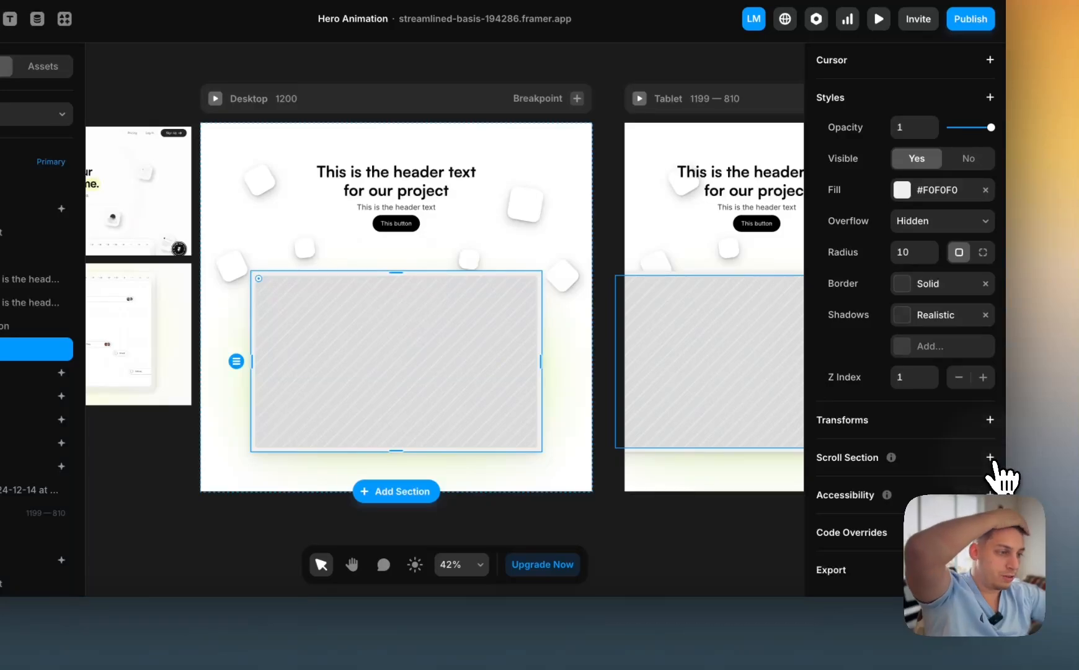
pyautogui.click(991, 457)
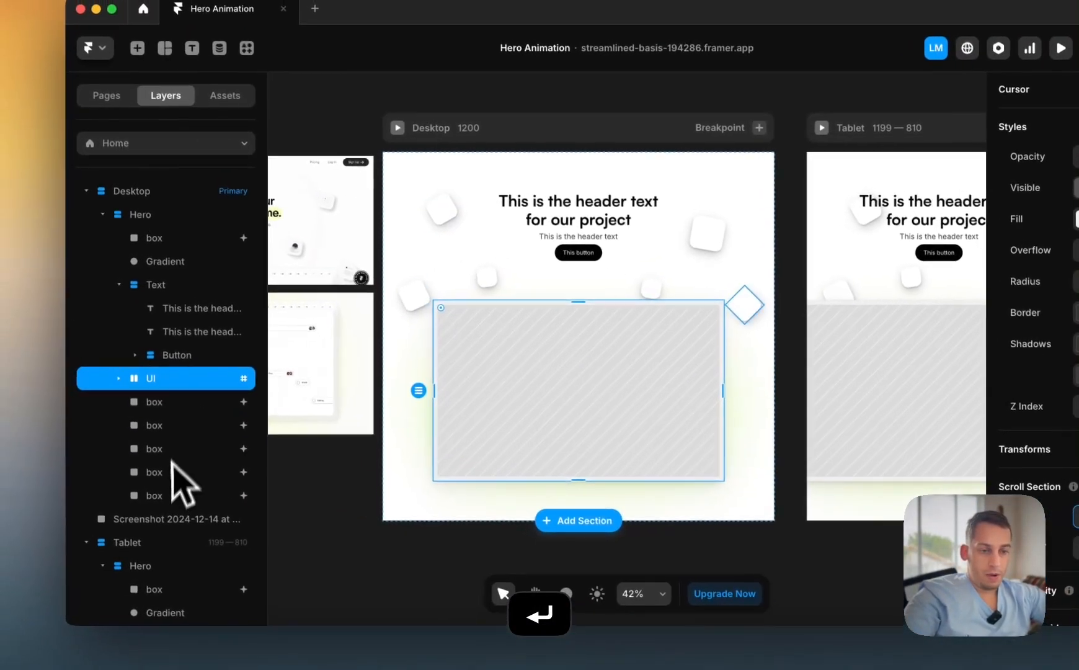
# - Add an Appear effect to the Gradient layer behind the UI frame
pyautogui.click(186, 261)
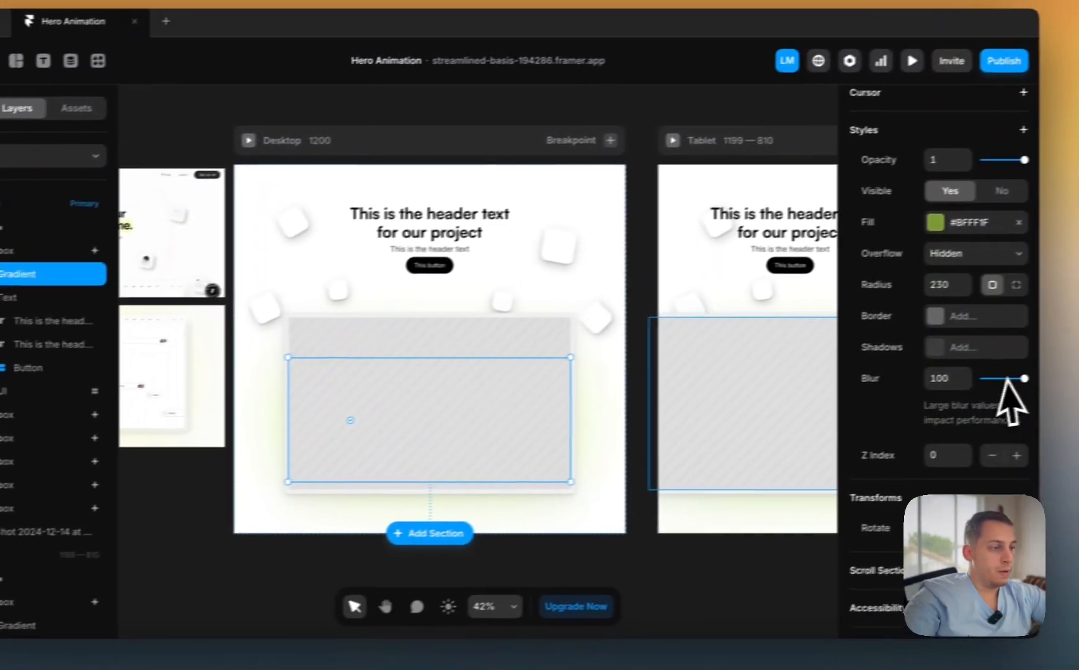
pyautogui.scroll(-1, 924, 297)
pyautogui.scroll(2, 922, 291)
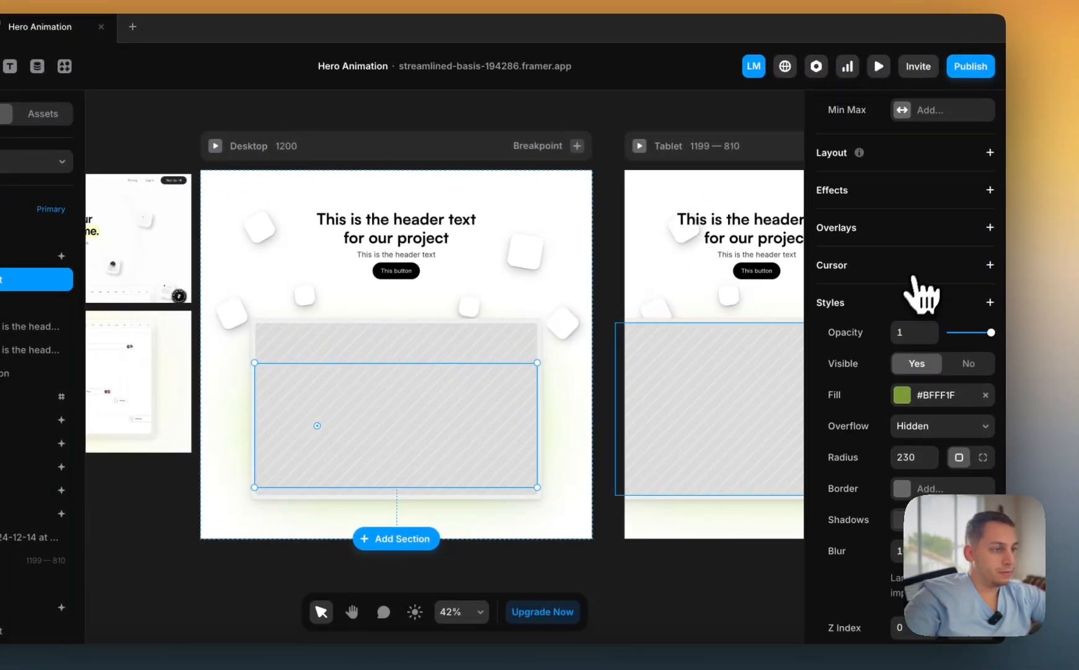
pyautogui.click(990, 190)
pyautogui.click(962, 209)
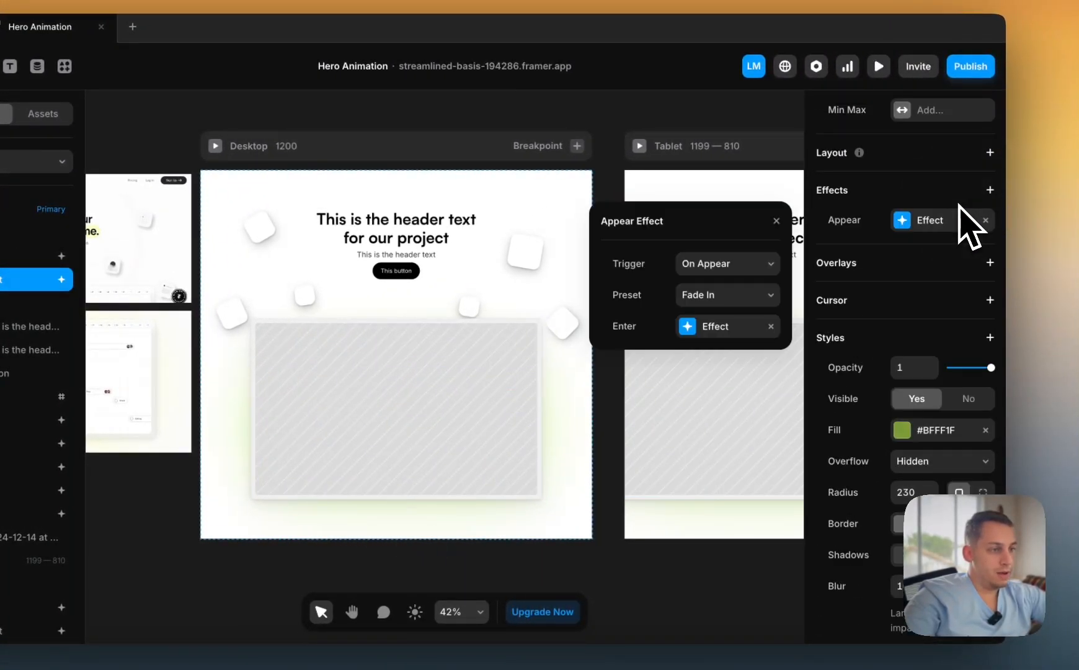
# - Trigger the gradient's effect with Section in View and link it to the #ui section, keeping the Fade In preset
pyautogui.click(762, 294)
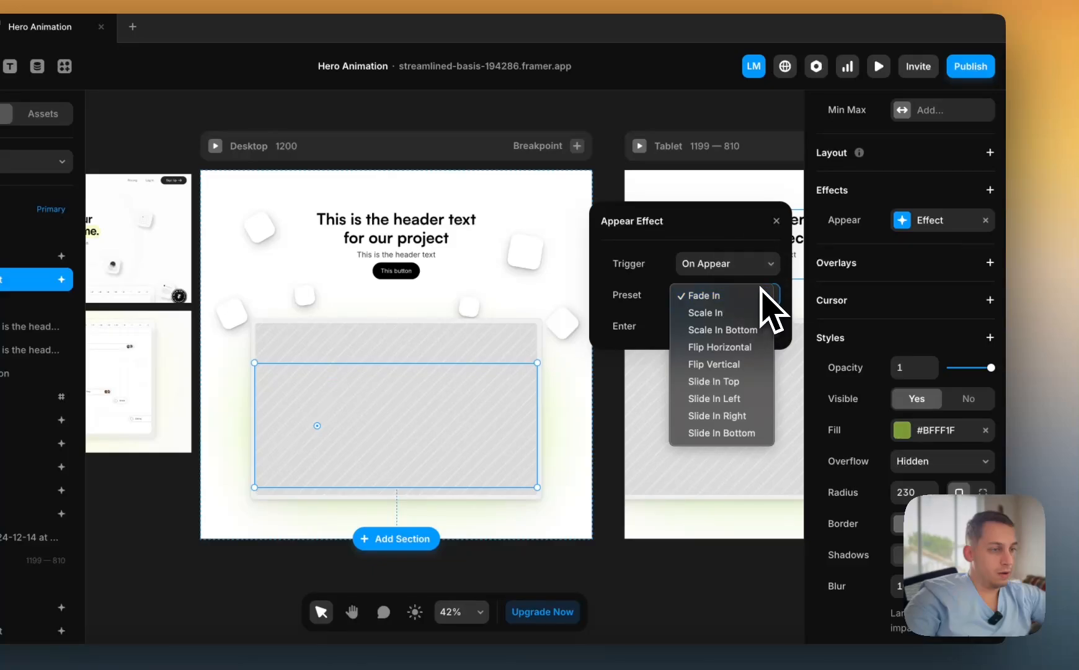
pyautogui.click(745, 261)
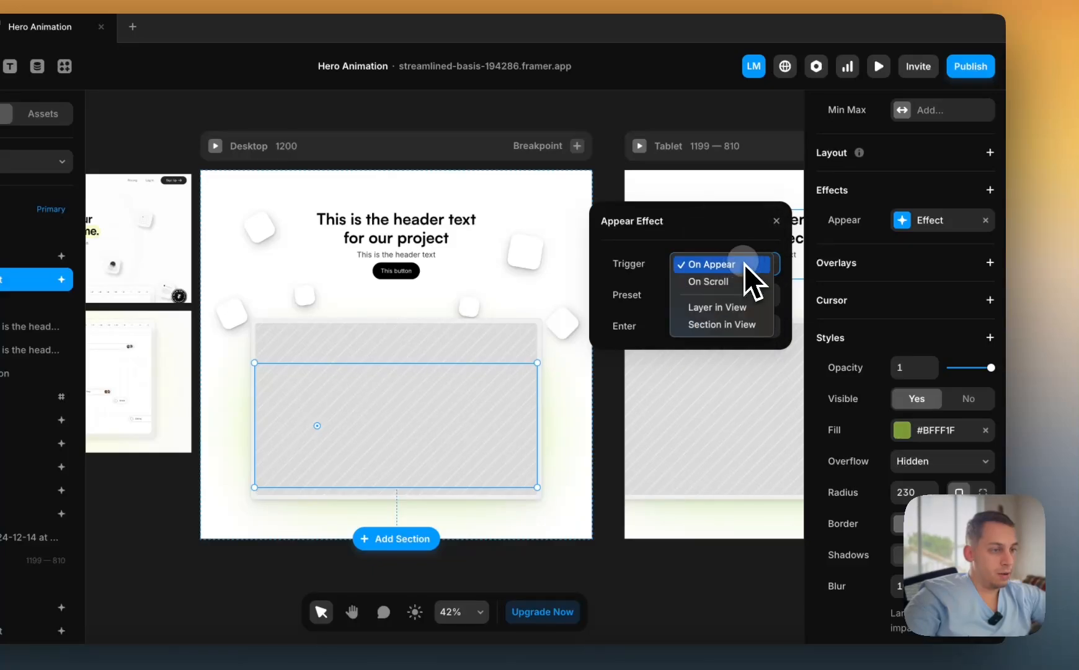
pyautogui.click(712, 327)
pyautogui.click(724, 297)
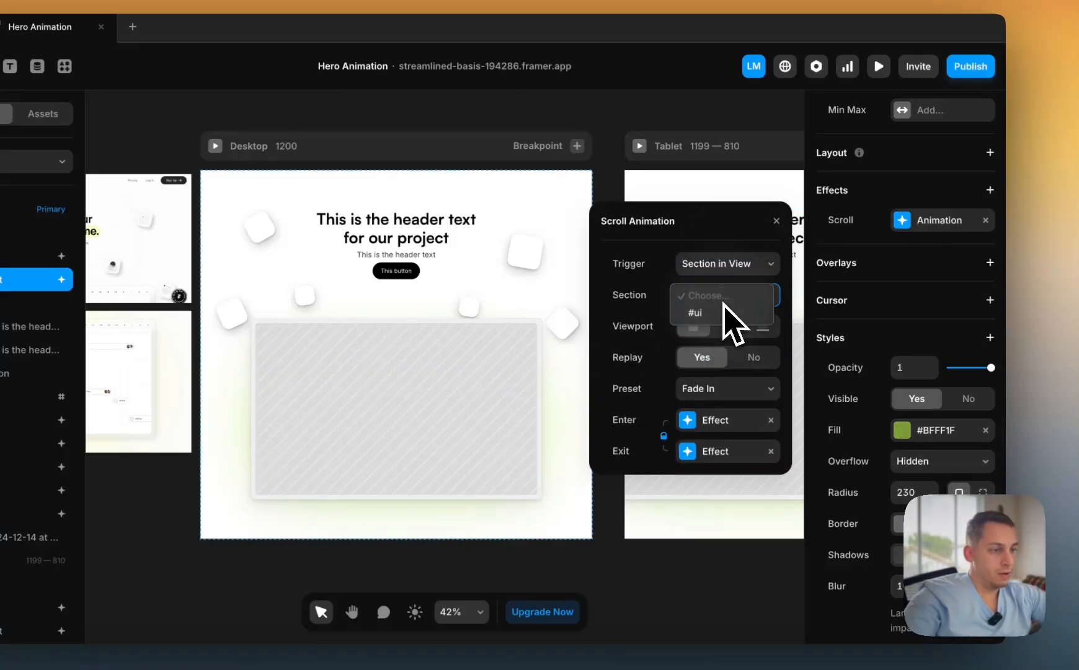
pyautogui.click(723, 312)
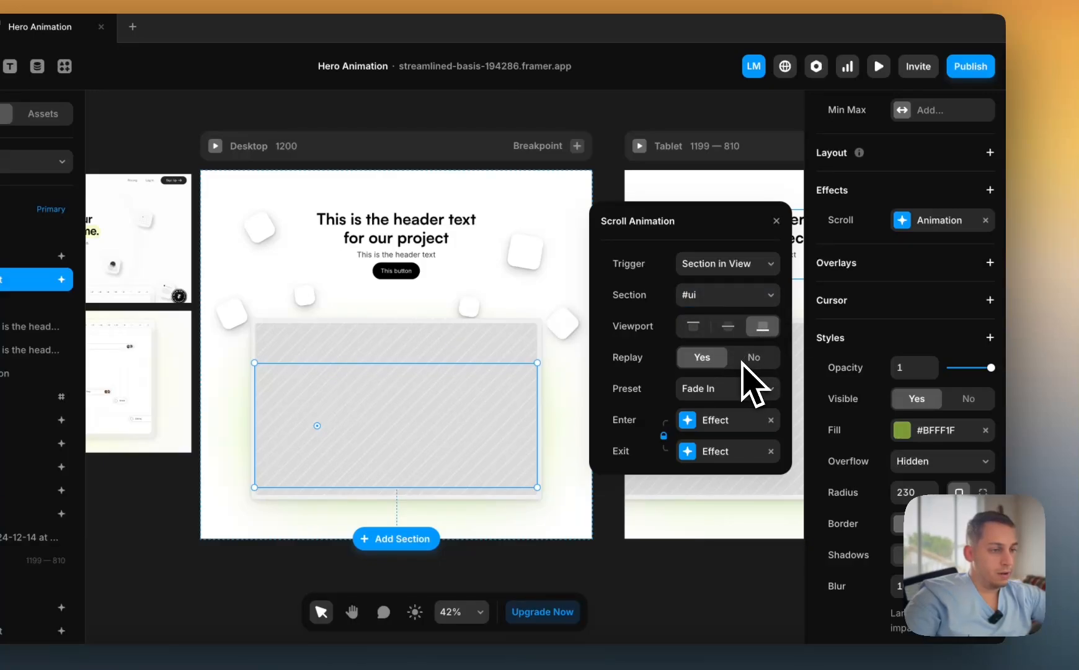
pyautogui.click(742, 403)
pyautogui.click(623, 391)
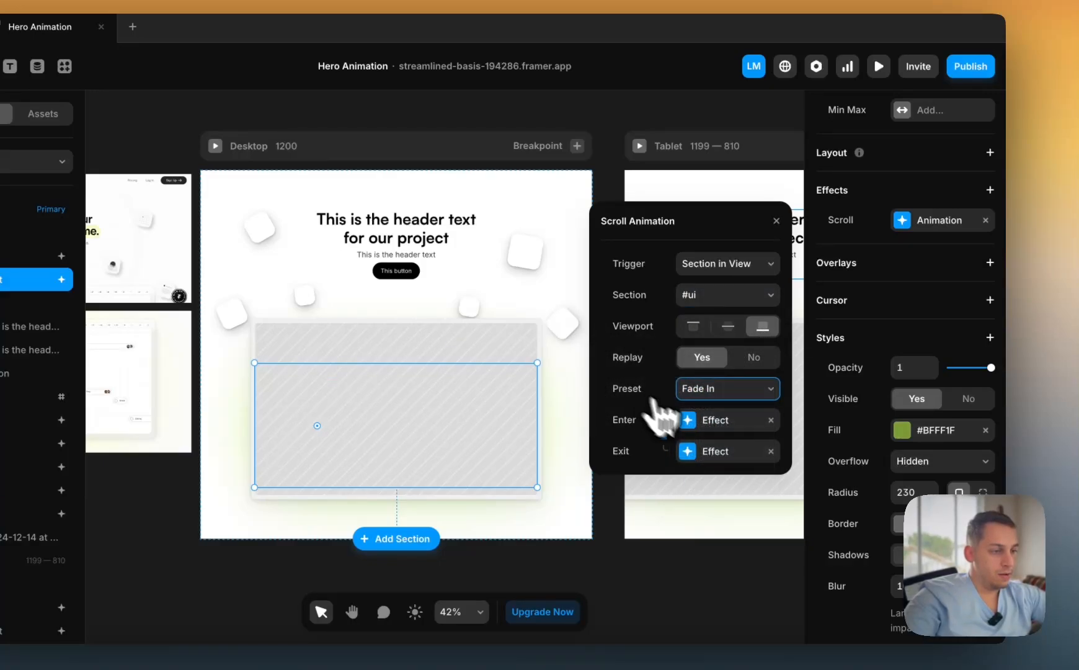
# - Change the gradient's enter and exit transition to Ease In Out with a time of 2 s
pyautogui.click(695, 420)
pyautogui.click(603, 220)
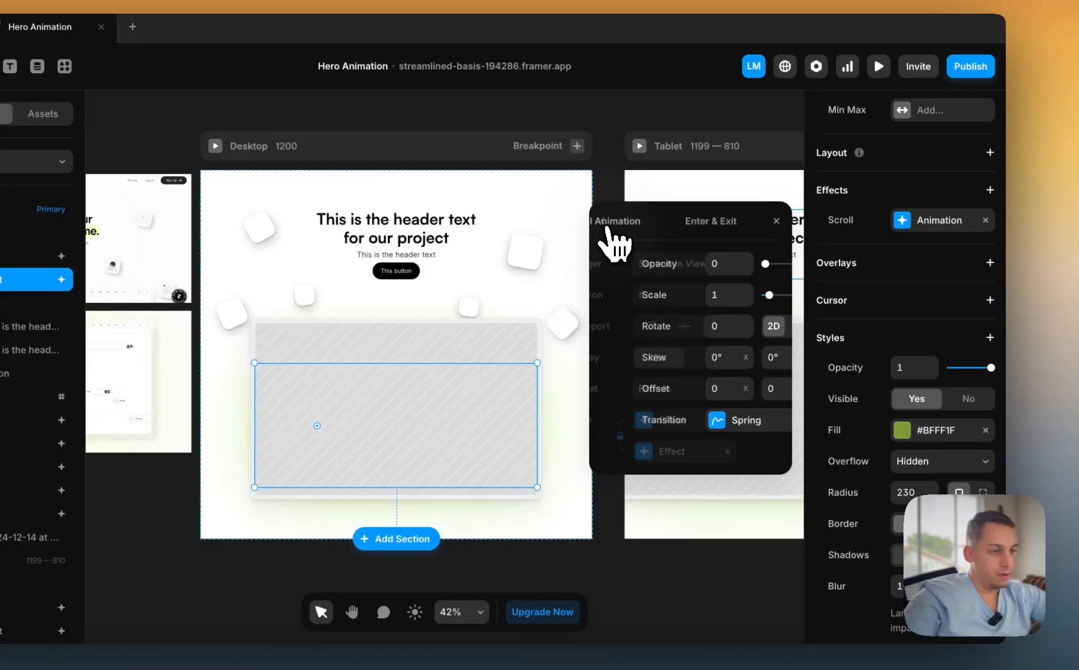
pyautogui.click(699, 414)
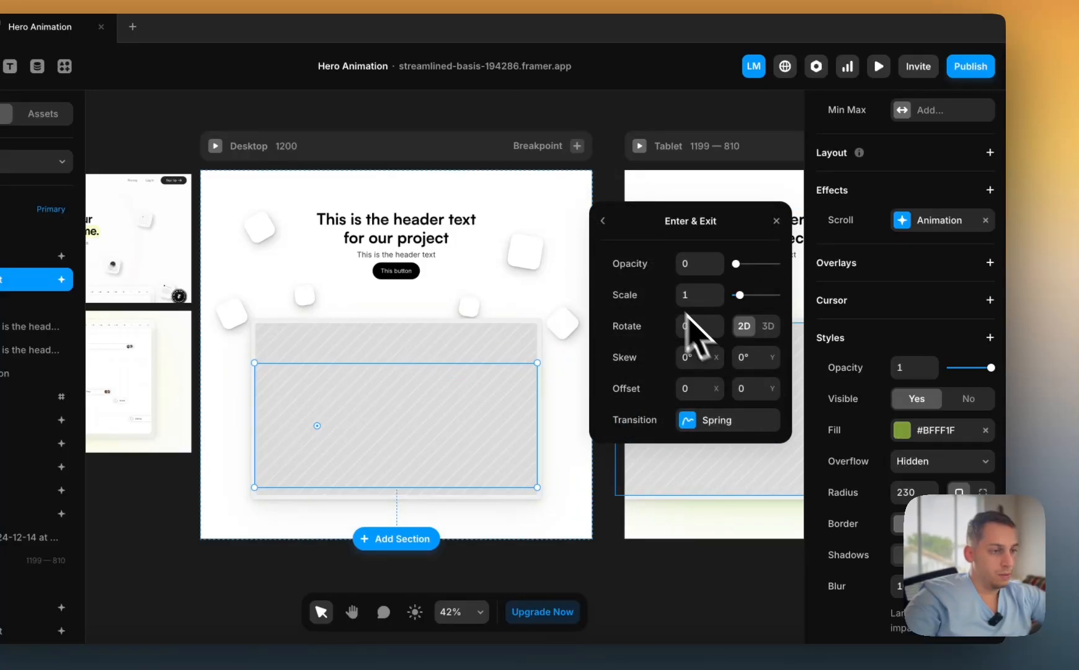
pyautogui.click(606, 222)
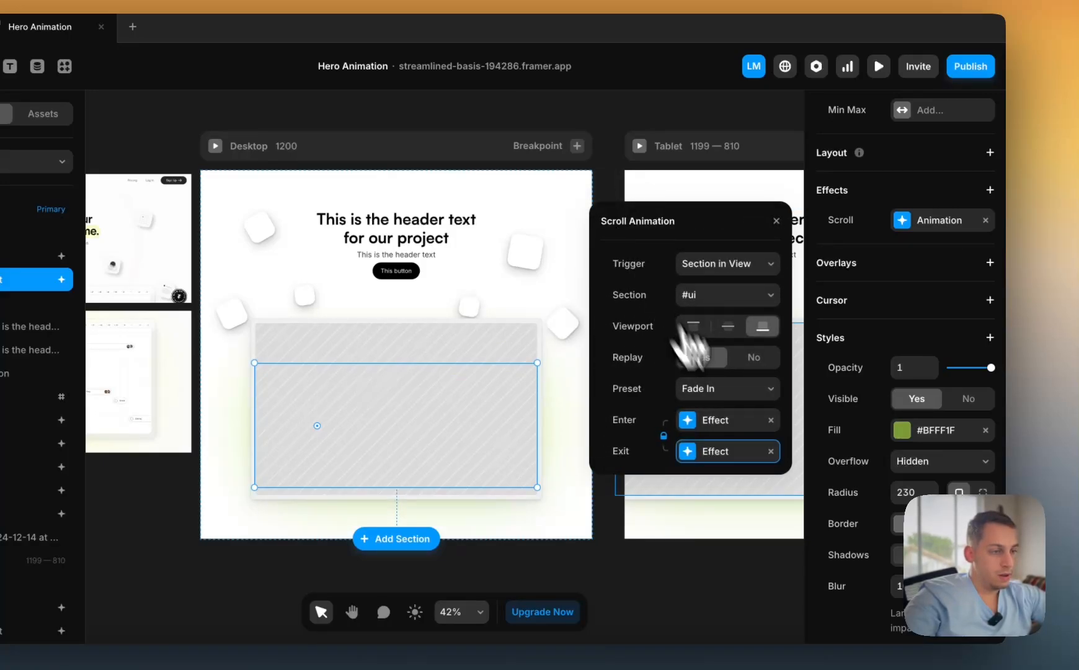
pyautogui.click(699, 421)
pyautogui.click(699, 438)
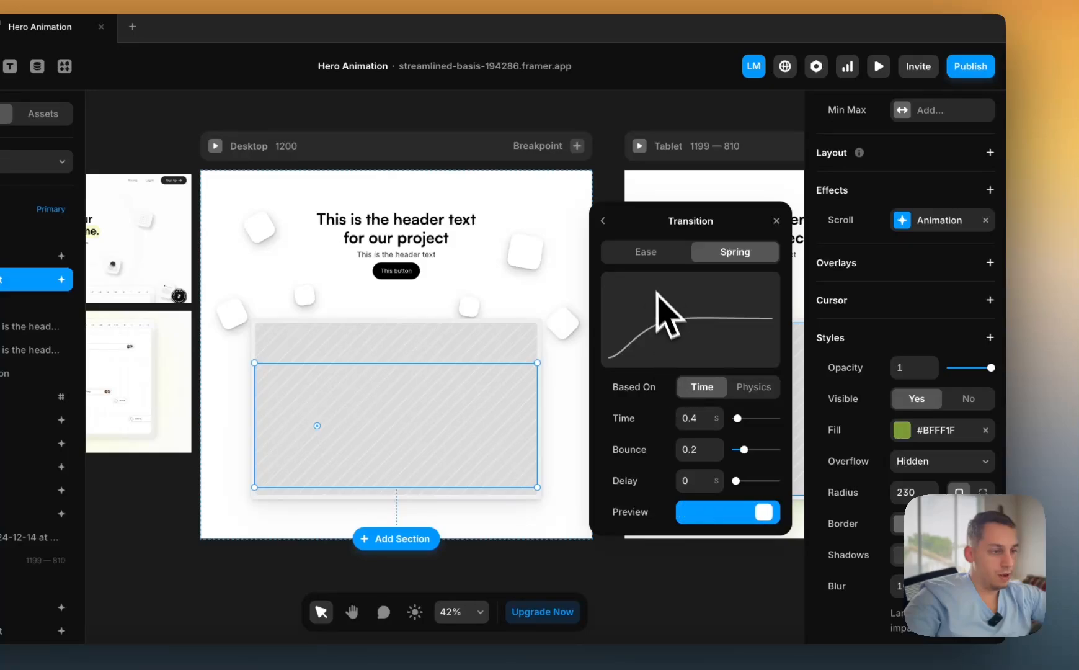
pyautogui.click(646, 252)
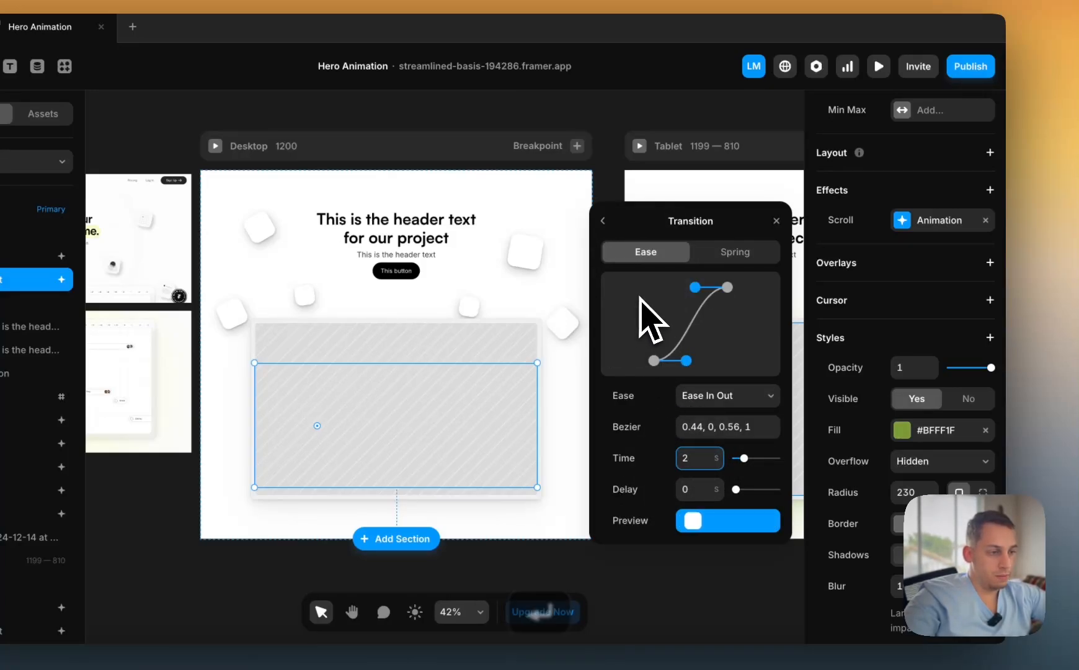
pyautogui.click(604, 223)
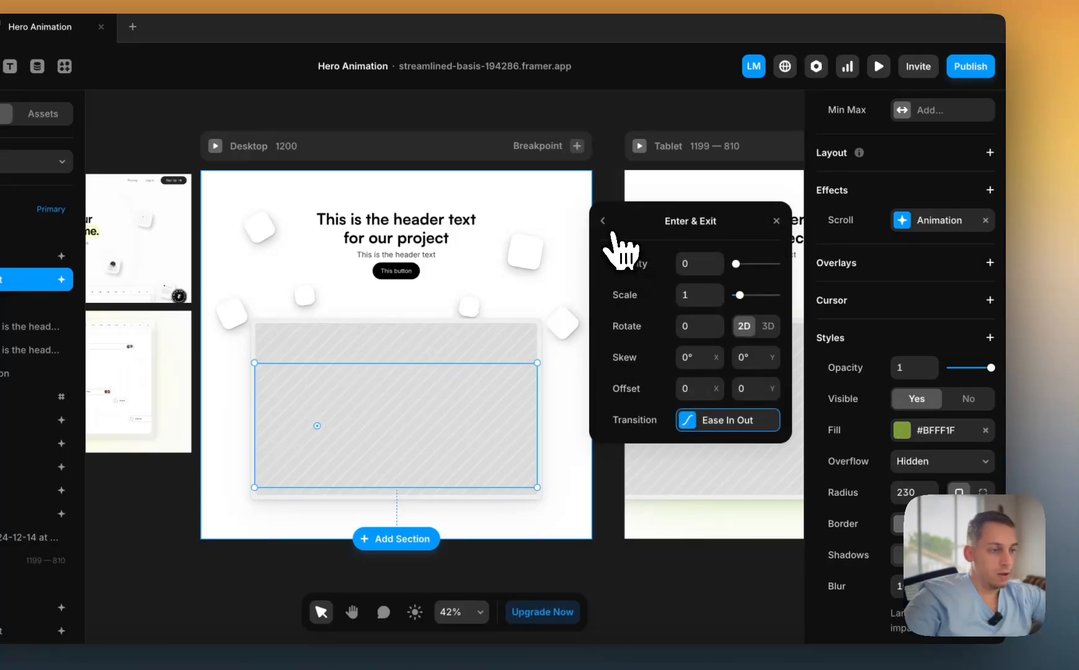
pyautogui.click(604, 222)
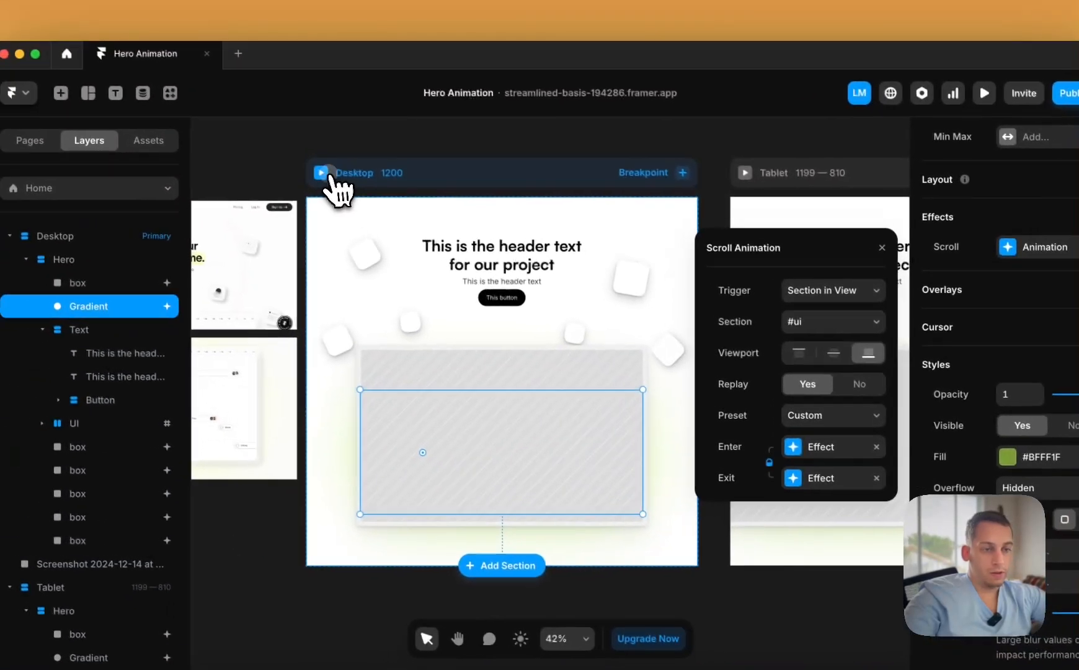
# - Preview the Desktop breakpoint and check how the gradient appears and fades around the UI frame on scroll
pyautogui.click(215, 146)
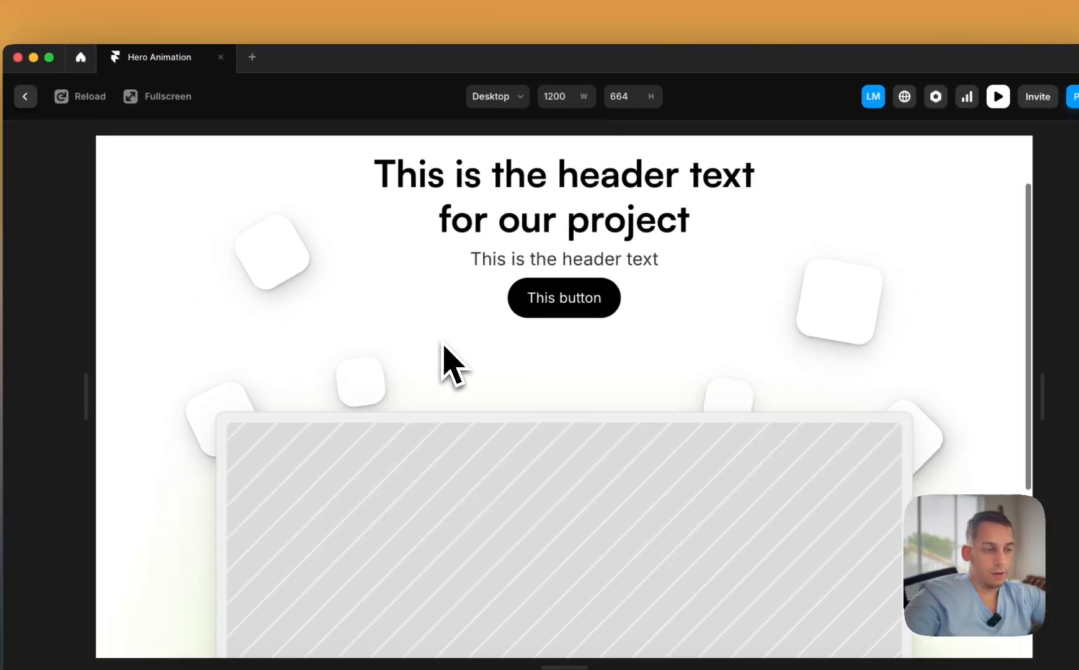
pyautogui.scroll(-5, 444, 346)
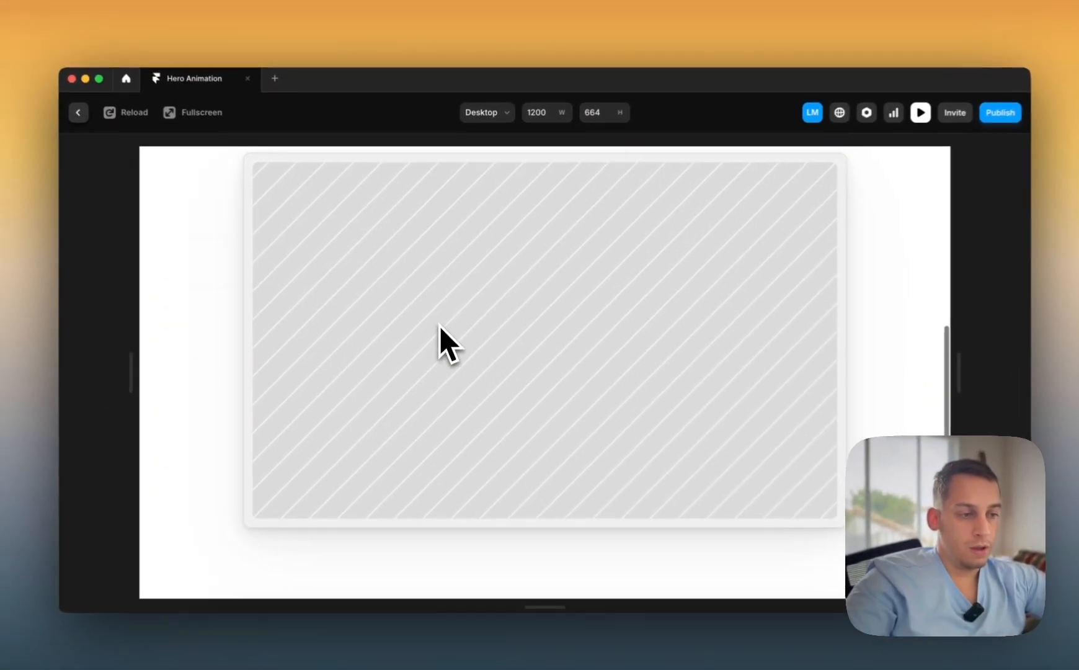
pyautogui.scroll(5, 439, 323)
pyautogui.scroll(-2, 438, 321)
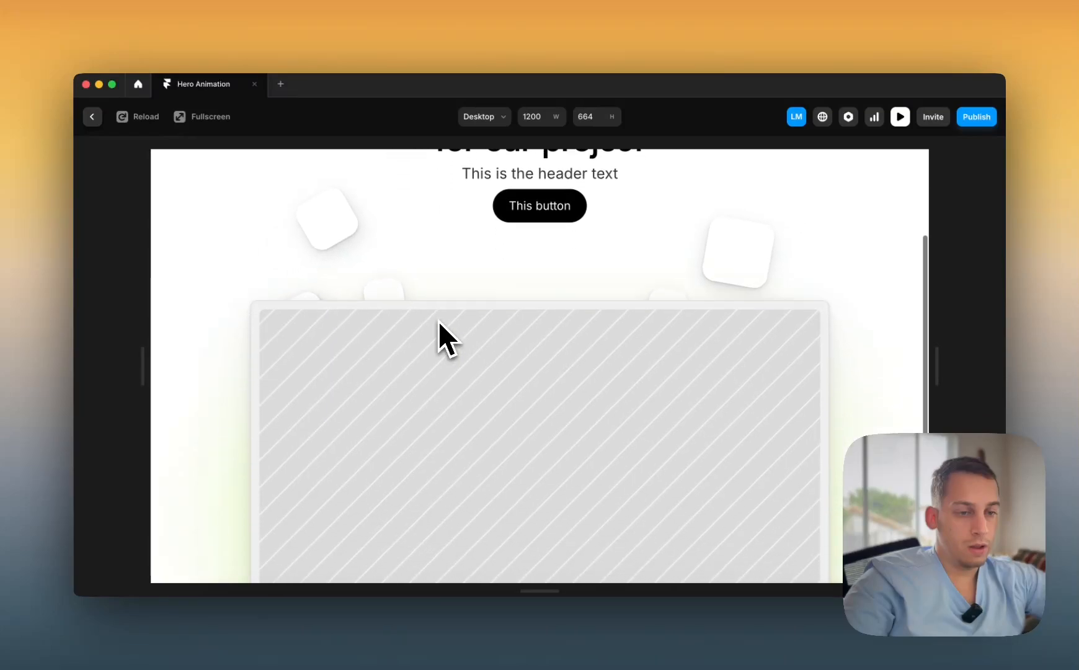
# - Scroll through the Desktop preview and restart it once to check when the gradient shows around the UI frame
pyautogui.scroll(-3, 438, 321)
pyautogui.scroll(5, 438, 321)
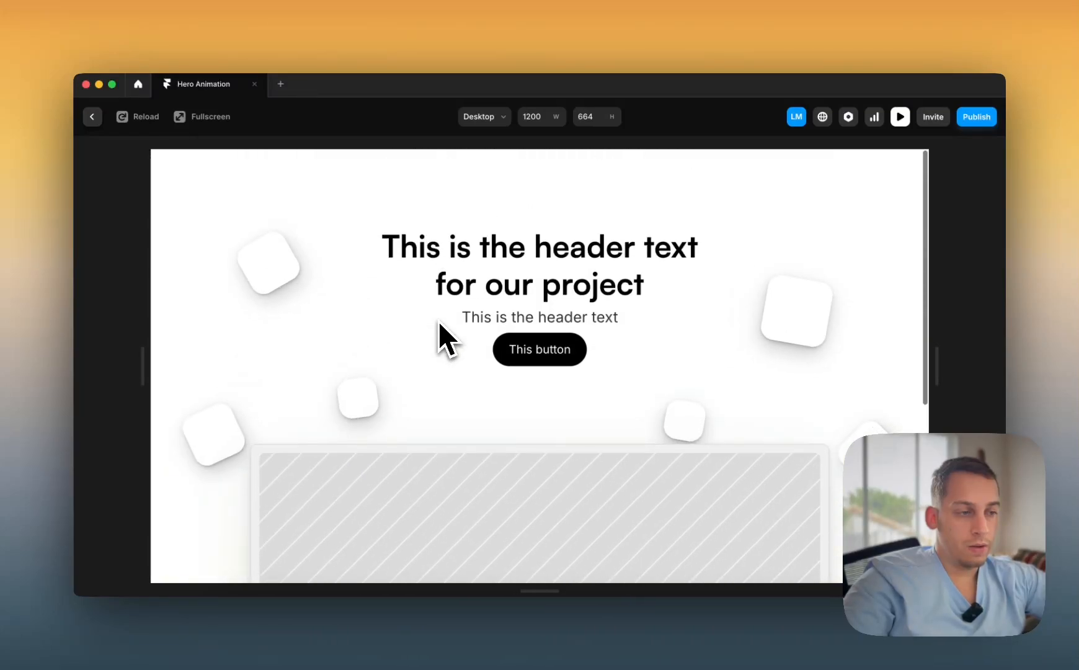
pyautogui.scroll(-5, 438, 321)
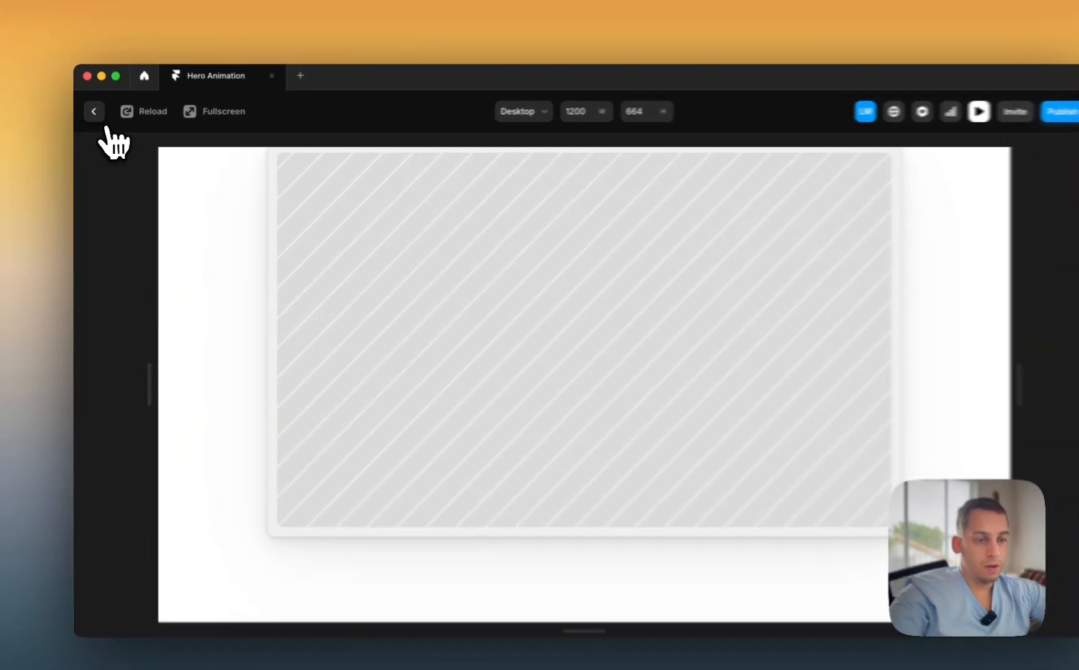
pyautogui.click(92, 117)
pyautogui.click(424, 433)
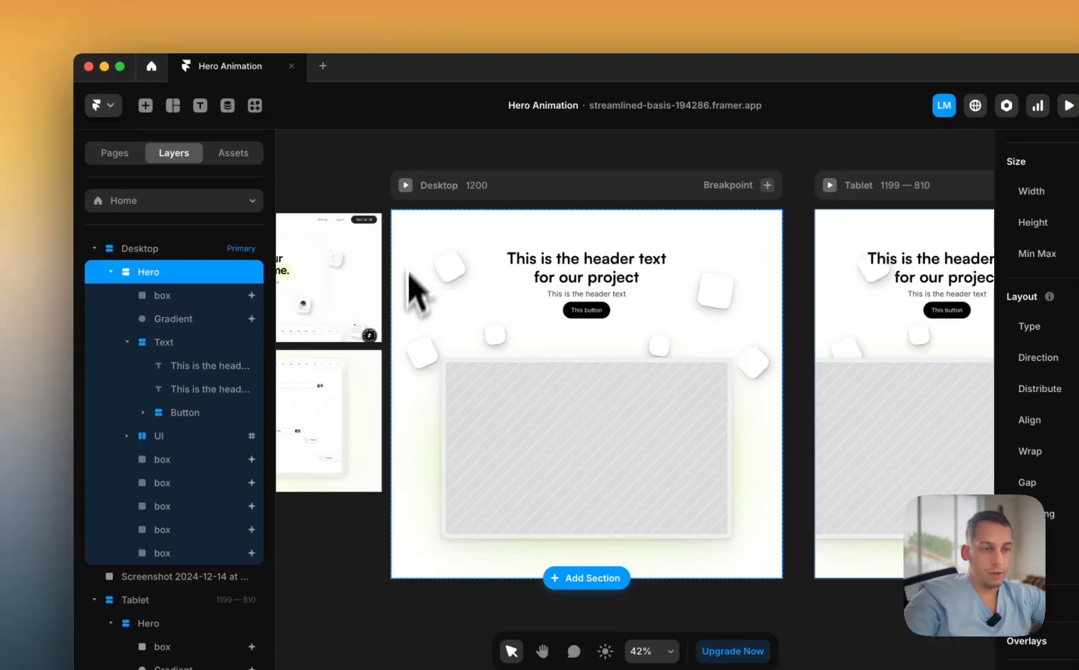
pyautogui.click(406, 187)
pyautogui.scroll(-5, 437, 307)
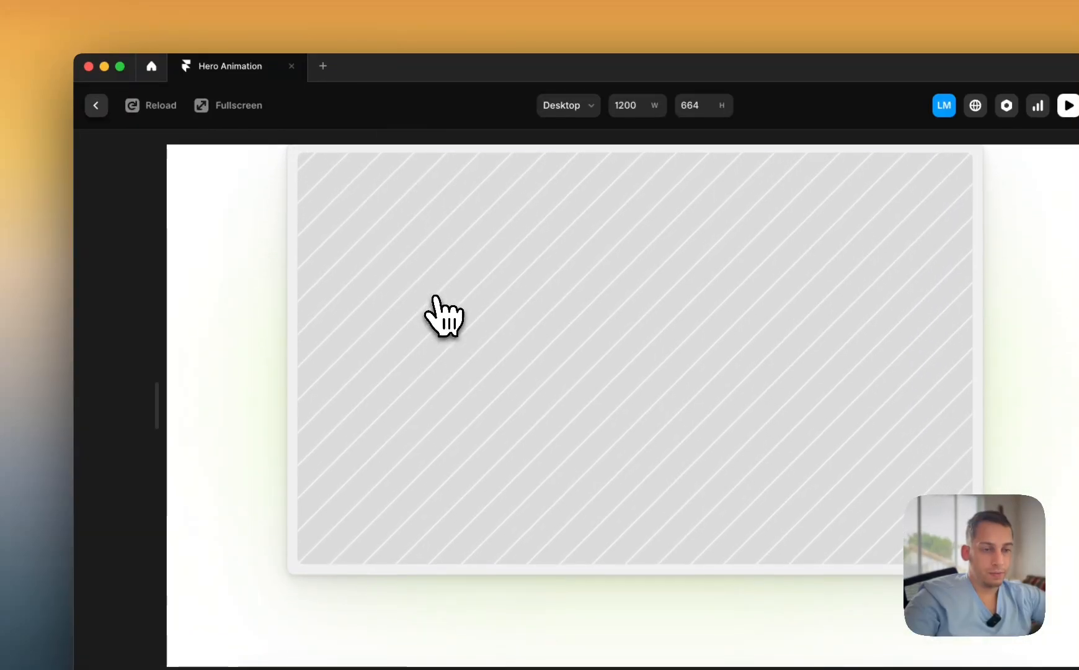
pyautogui.click(96, 107)
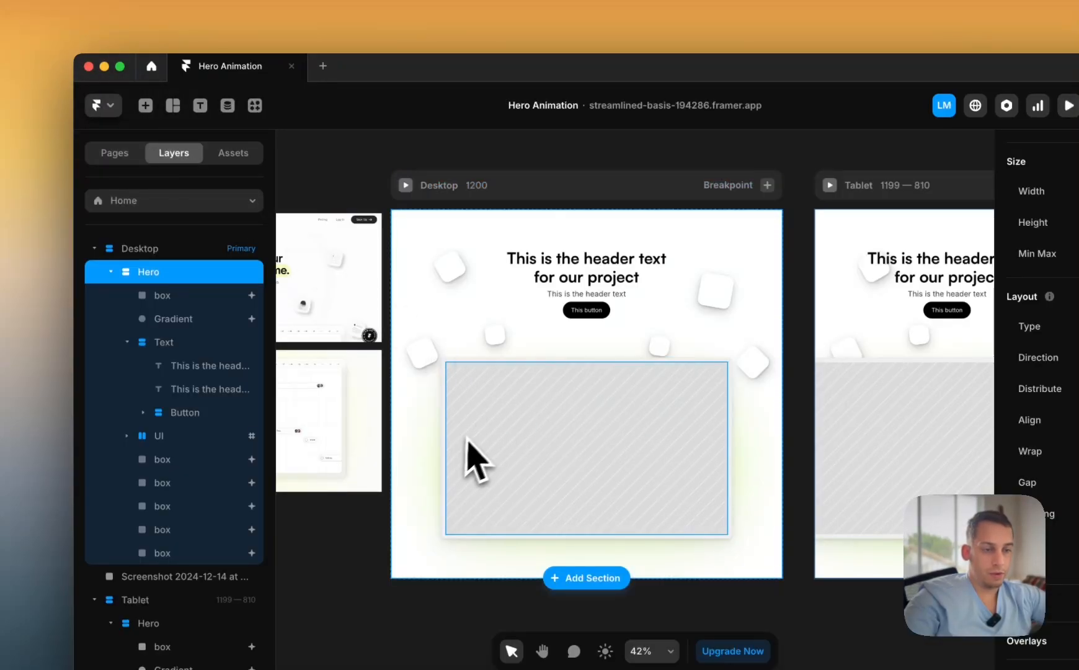
# - Try an opacity of 1 for the gradient's enter effect and 0 for its exit effect
pyautogui.click(199, 317)
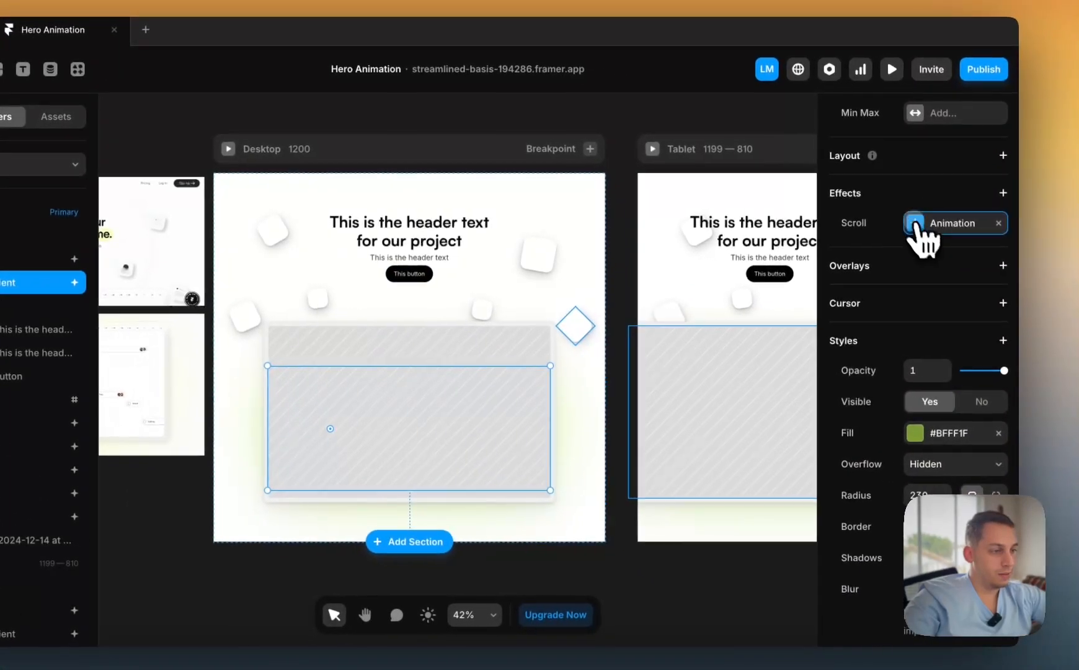
pyautogui.click(923, 242)
pyautogui.click(695, 422)
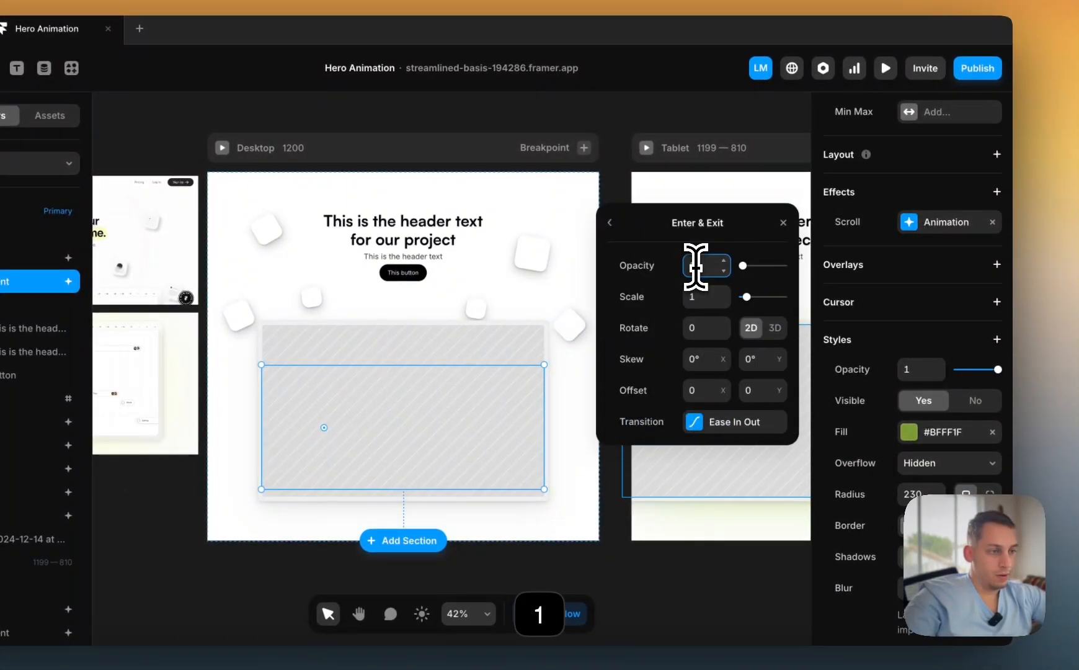
pyautogui.click(610, 222)
pyautogui.click(695, 453)
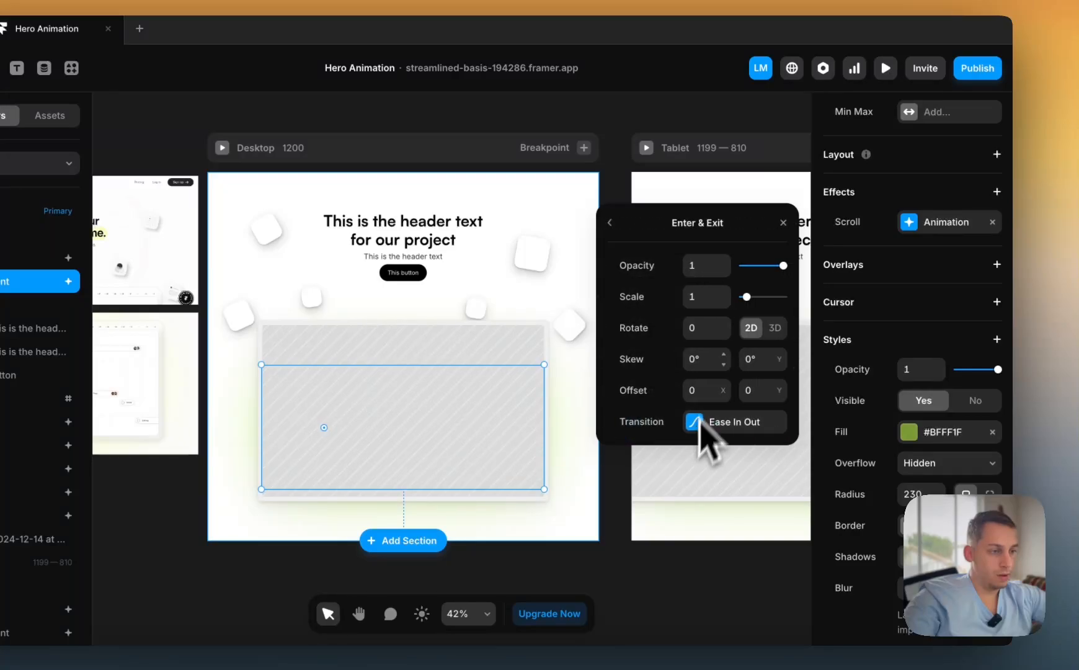
pyautogui.write('0')
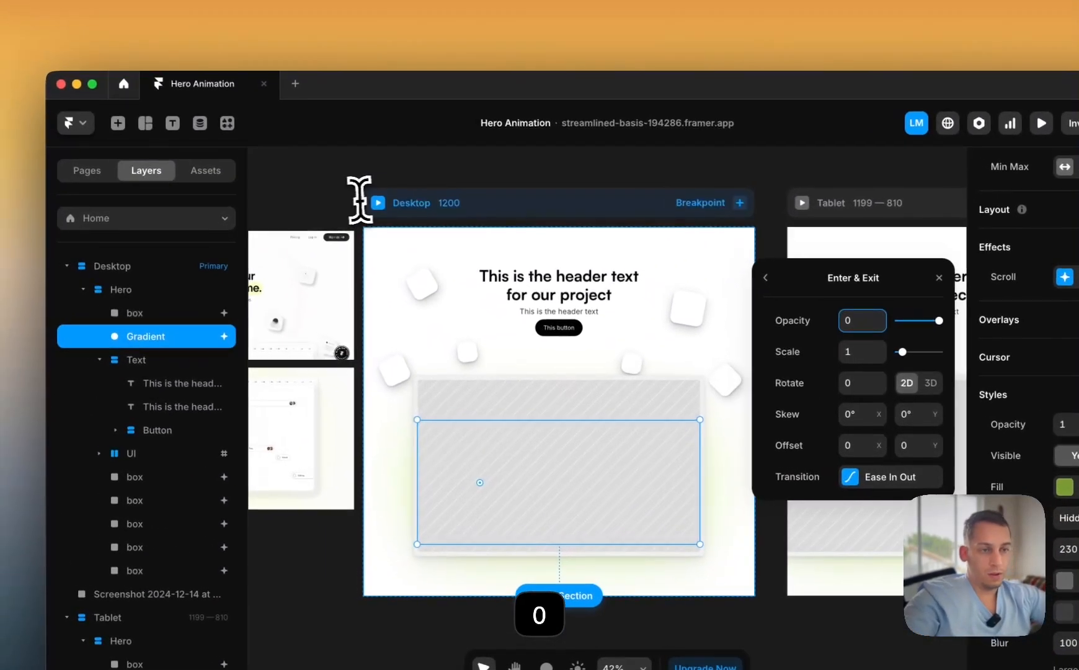
# - Test the edited gradient opacity by scrolling the Desktop preview down to the UI frame
pyautogui.click(222, 148)
pyautogui.scroll(-6, 386, 209)
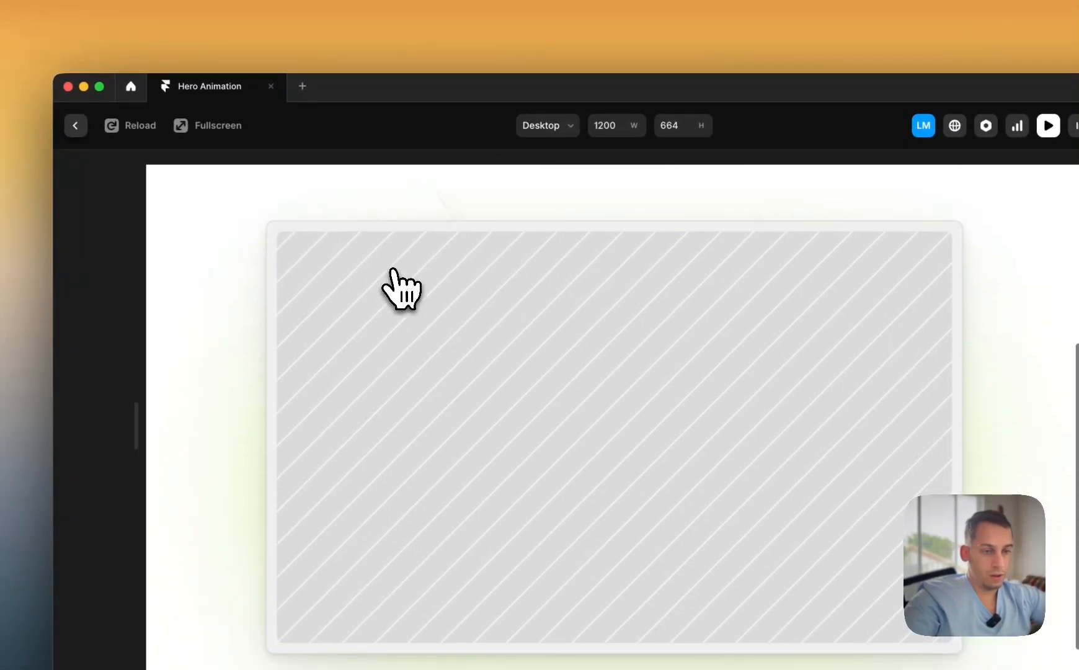
pyautogui.click(75, 125)
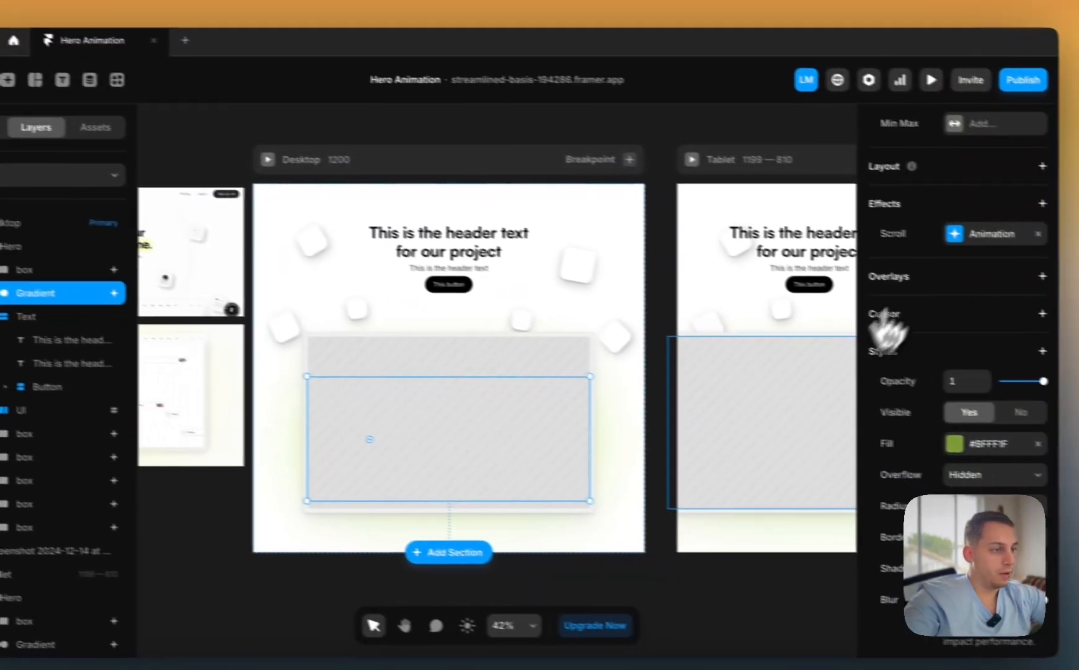
# - Try unlinking the gradient's enter and exit effects and setting the exit opacity to 1
pyautogui.click(1078, 265)
pyautogui.click(713, 425)
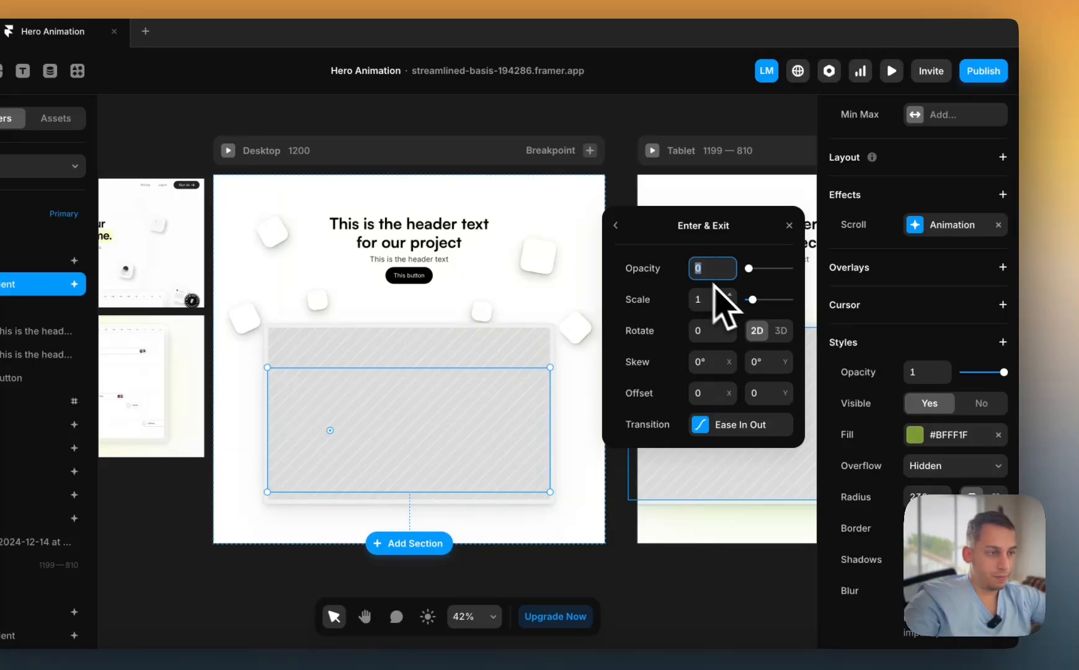
pyautogui.click(617, 225)
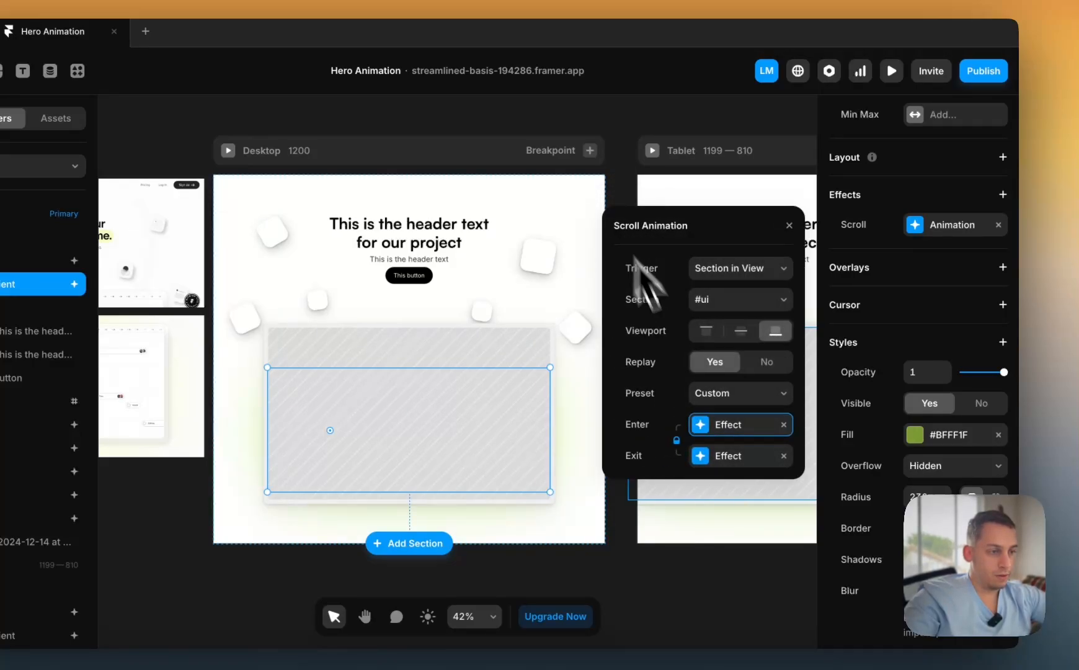
pyautogui.click(713, 427)
pyautogui.click(617, 225)
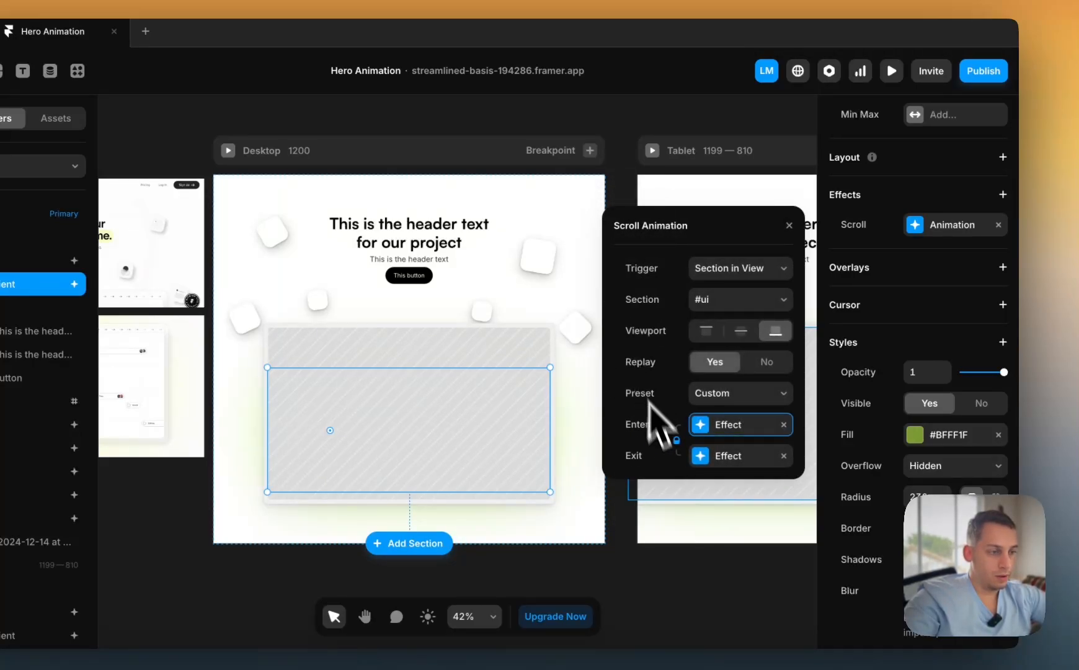
pyautogui.click(704, 460)
pyautogui.click(704, 268)
pyautogui.write('1')
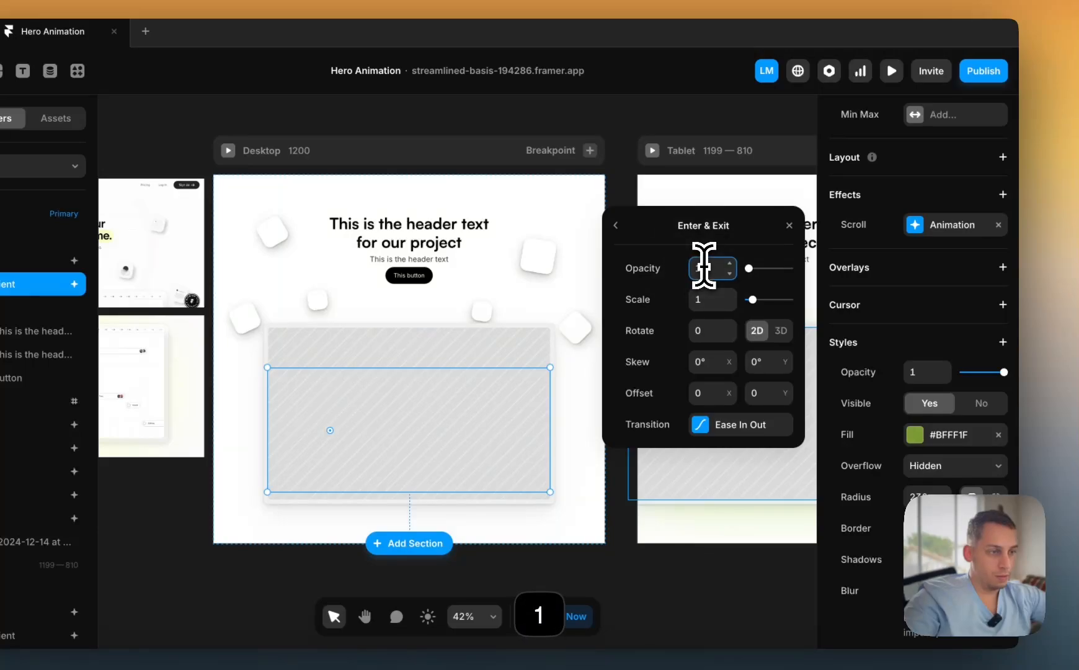
pyautogui.click(626, 228)
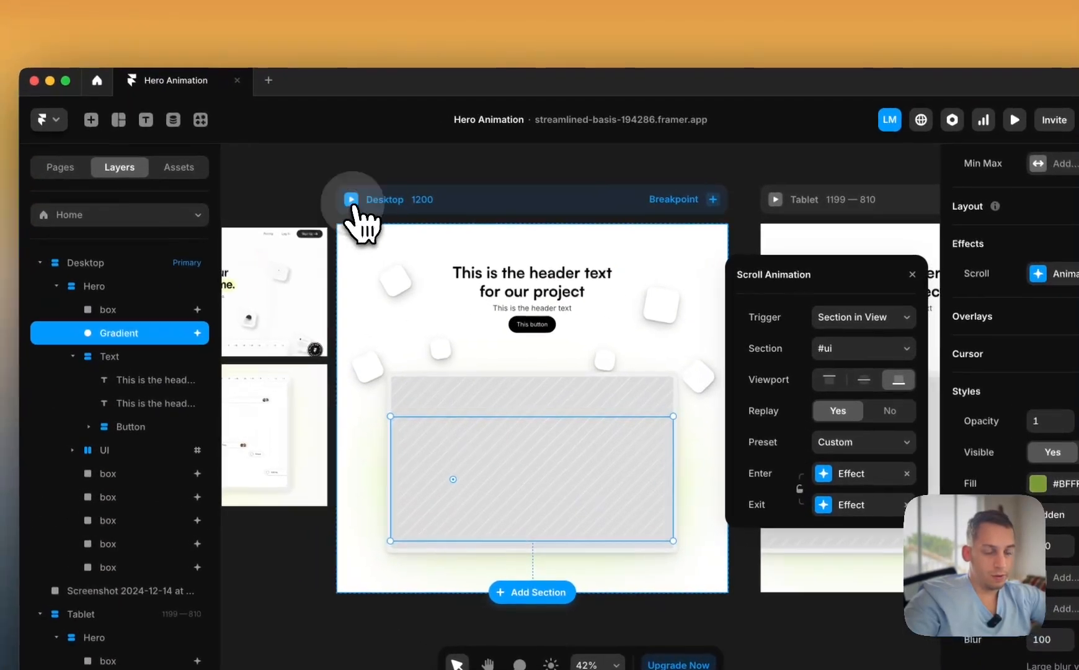
# - Preview the Desktop breakpoint, scroll down and back up, and reload it to compare the gradient's enter and exit behaviour
pyautogui.click(228, 150)
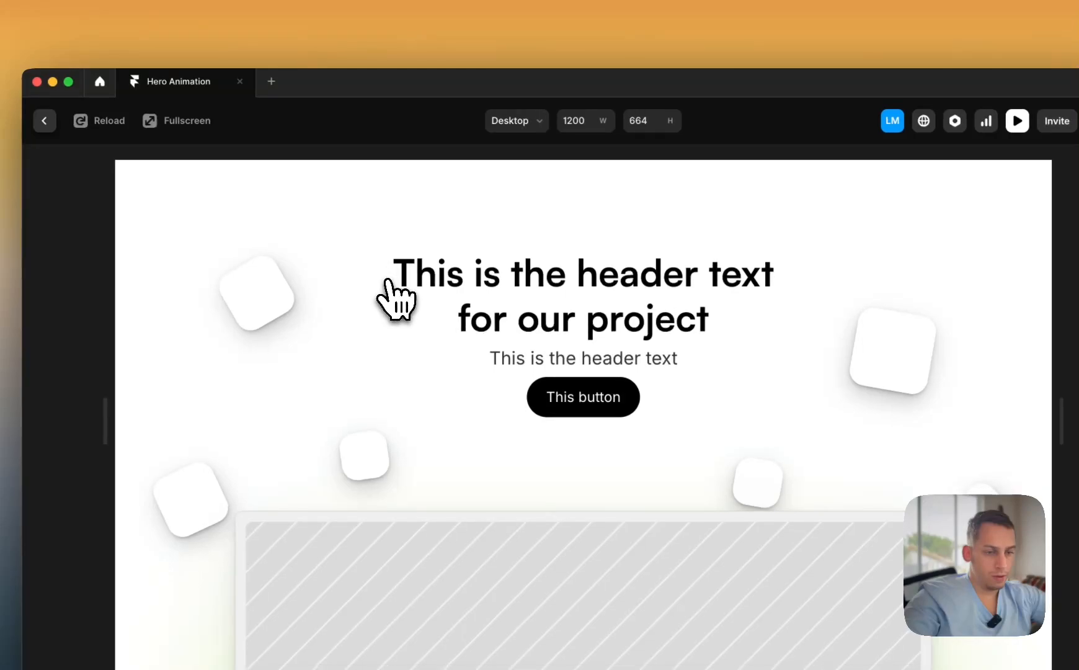
pyautogui.scroll(-10, 395, 299)
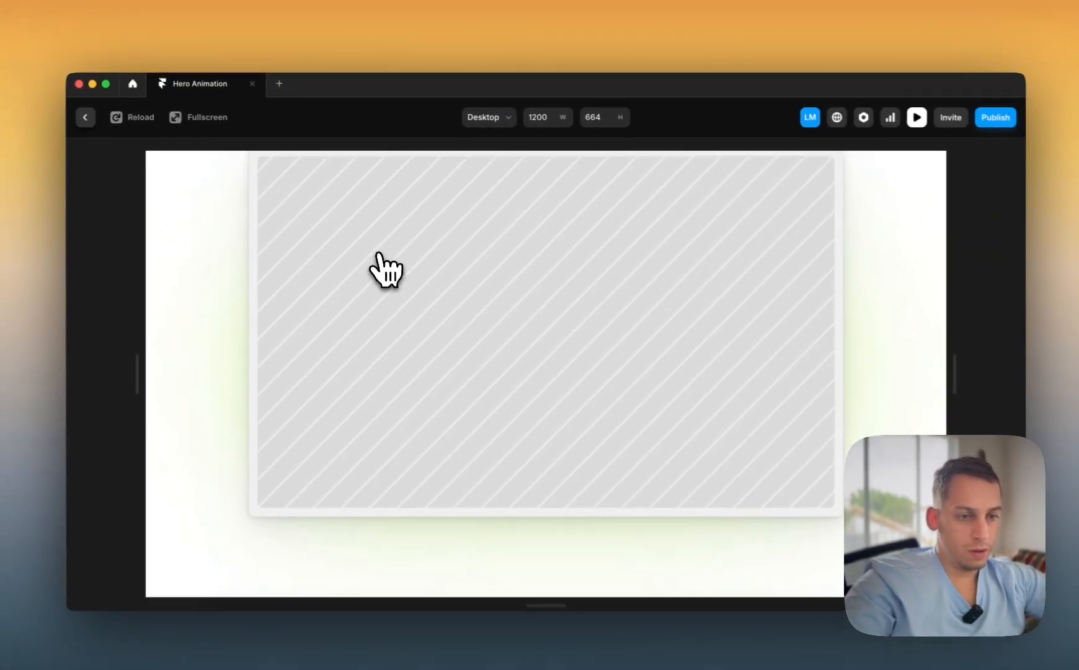
pyautogui.scroll(10, 379, 255)
pyautogui.scroll(-10, 376, 251)
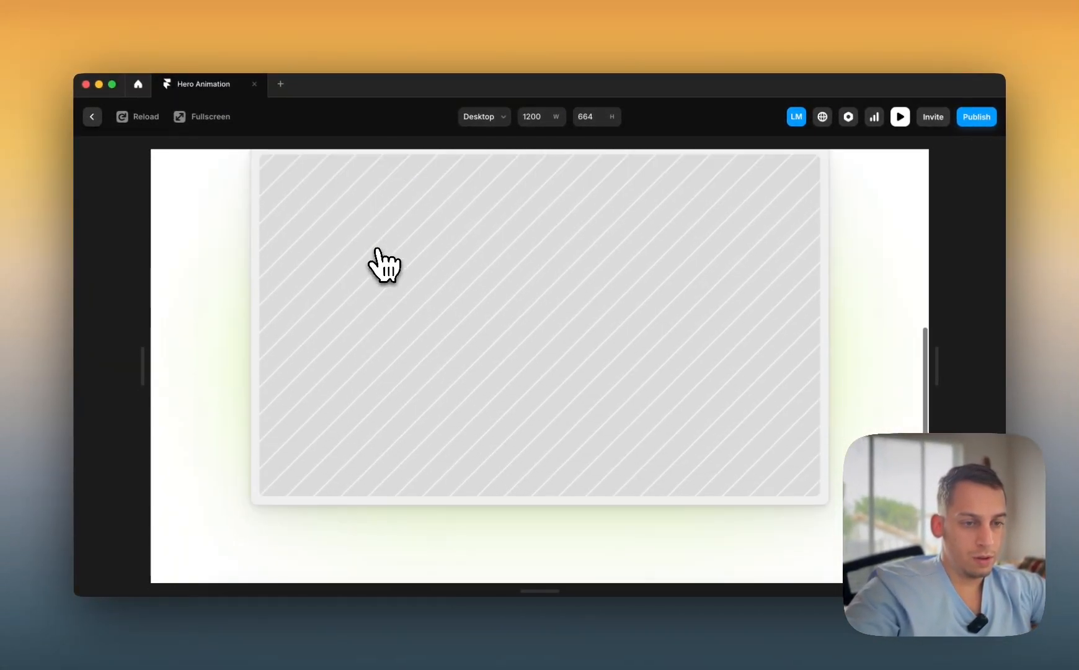
pyautogui.press('super+r')
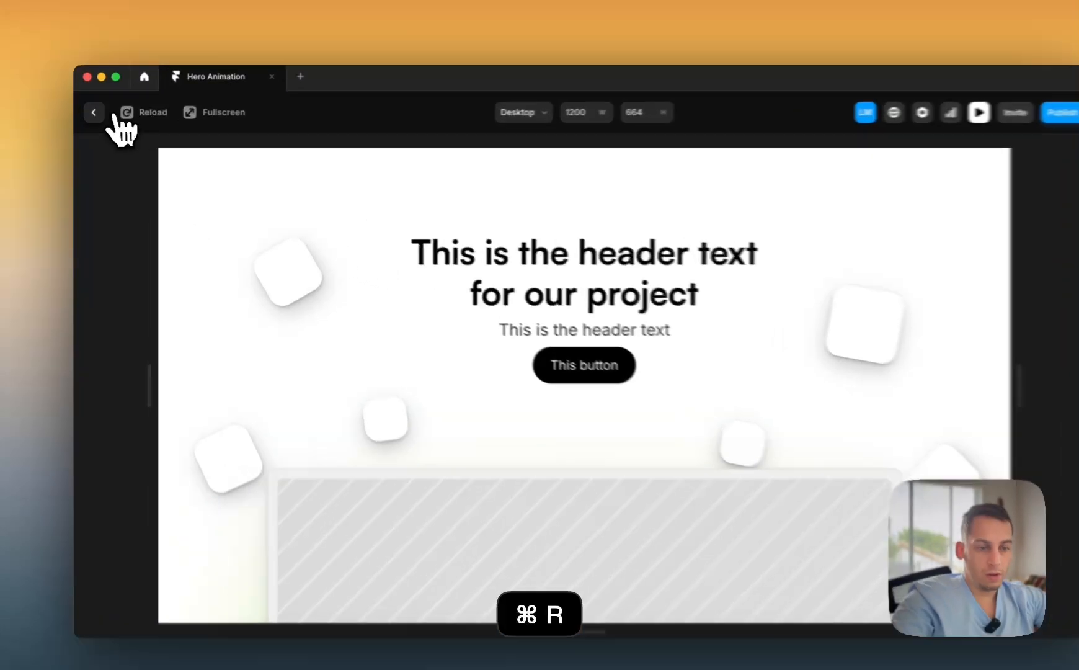
pyautogui.click(92, 117)
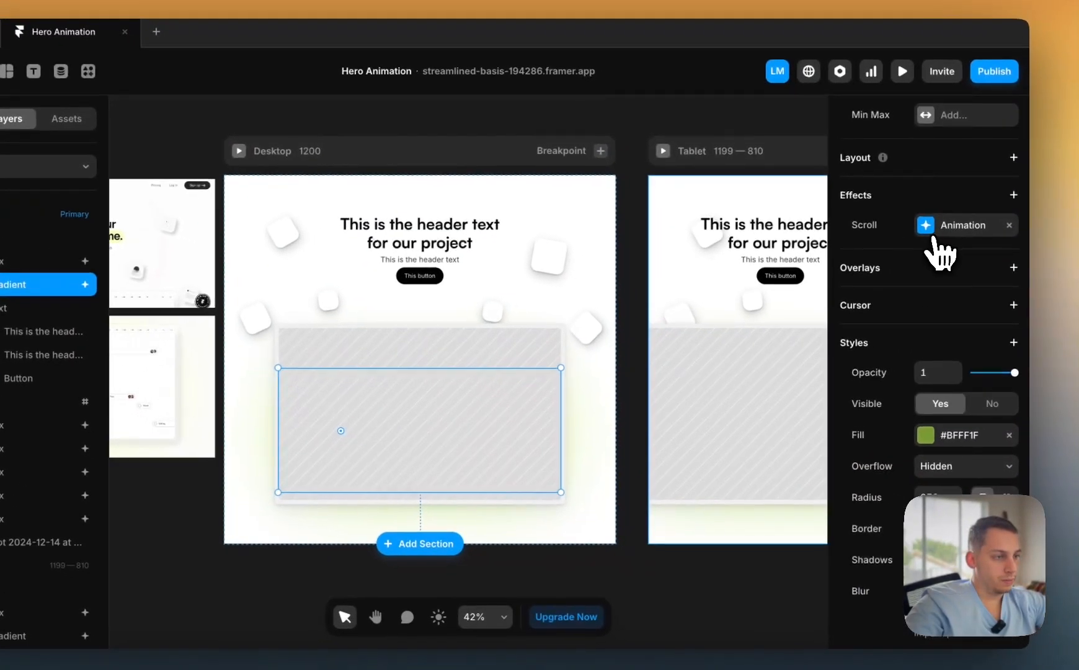
# - Turn off Replay in the gradient's scroll animation and reset its preset to Fade In
pyautogui.click(924, 231)
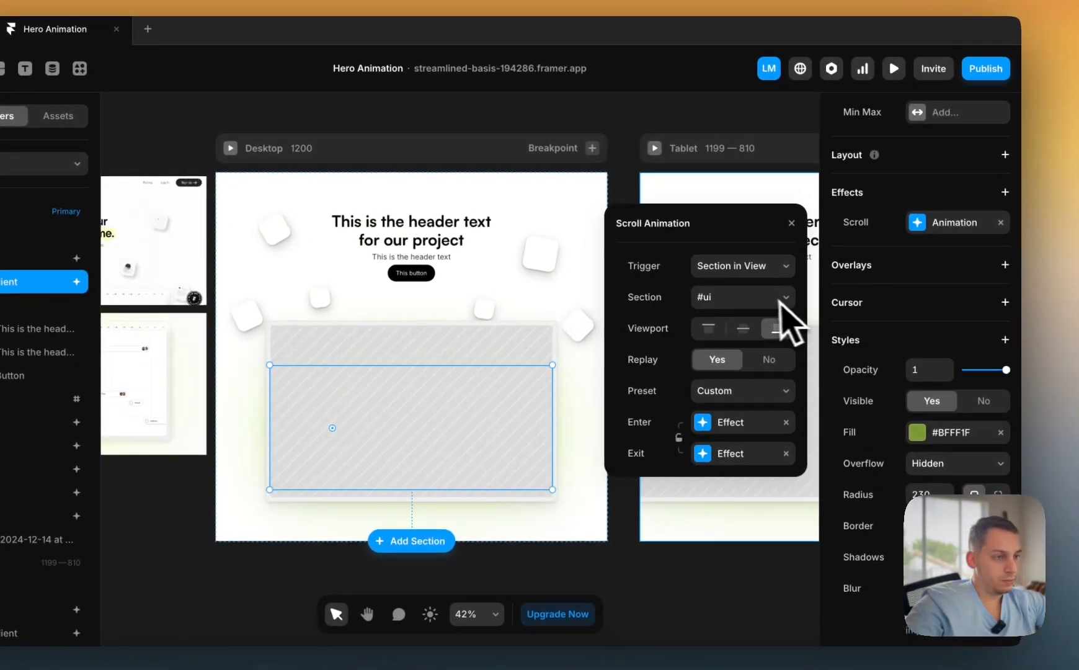
pyautogui.click(769, 360)
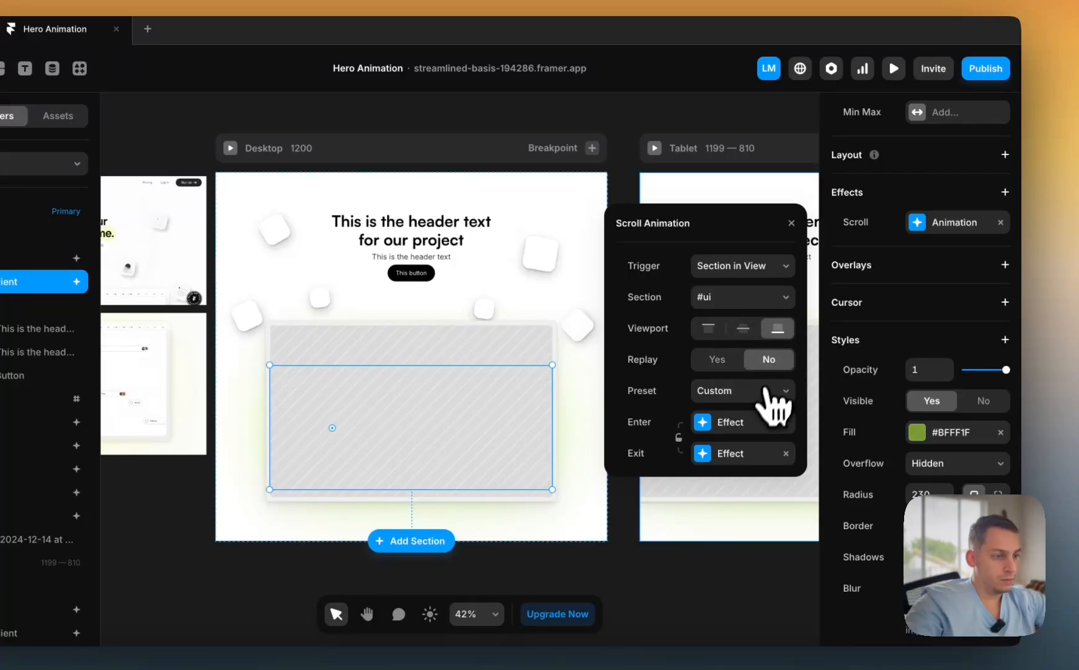
pyautogui.click(766, 391)
pyautogui.click(676, 391)
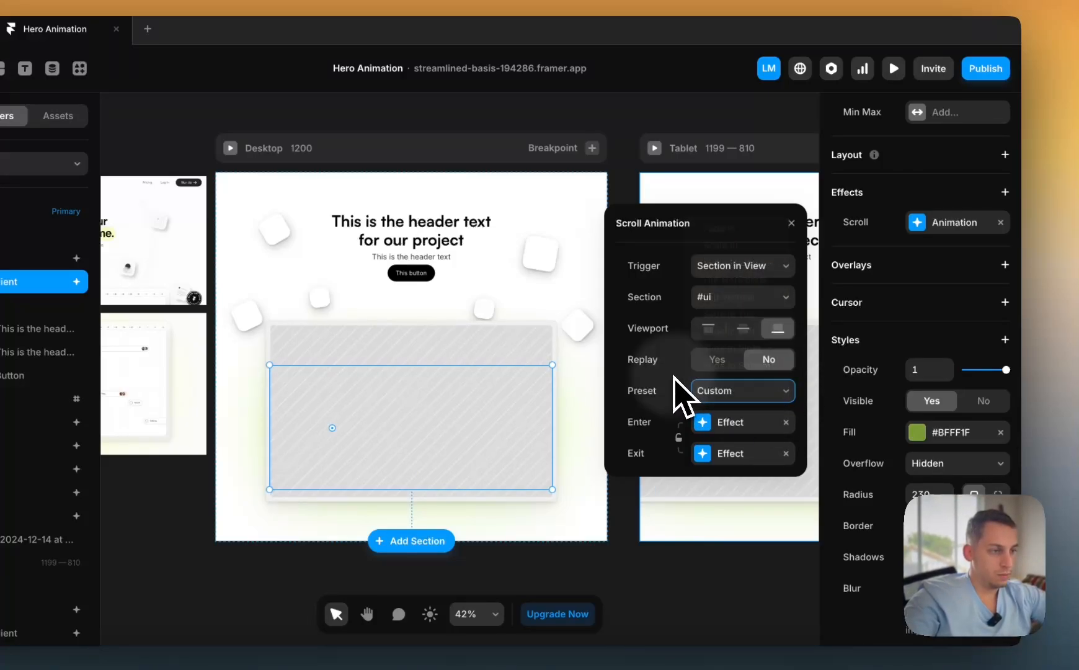
pyautogui.click(741, 389)
pyautogui.click(730, 244)
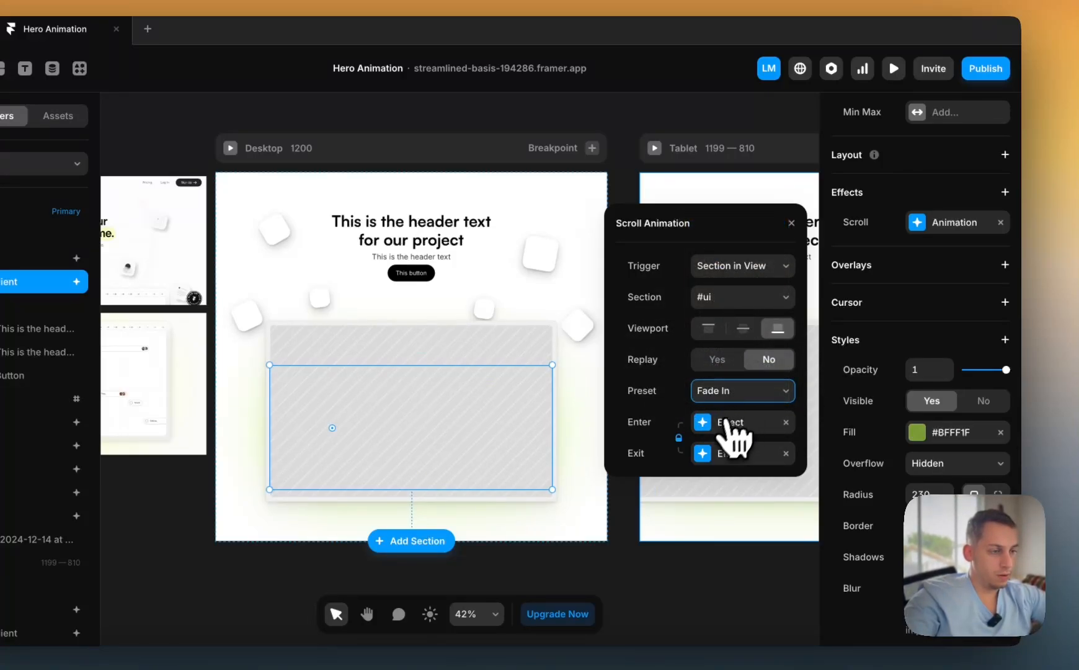
# - Set the gradient's enter scale to 0 and its transition to Ease In Out with a time of 1 s
pyautogui.click(703, 425)
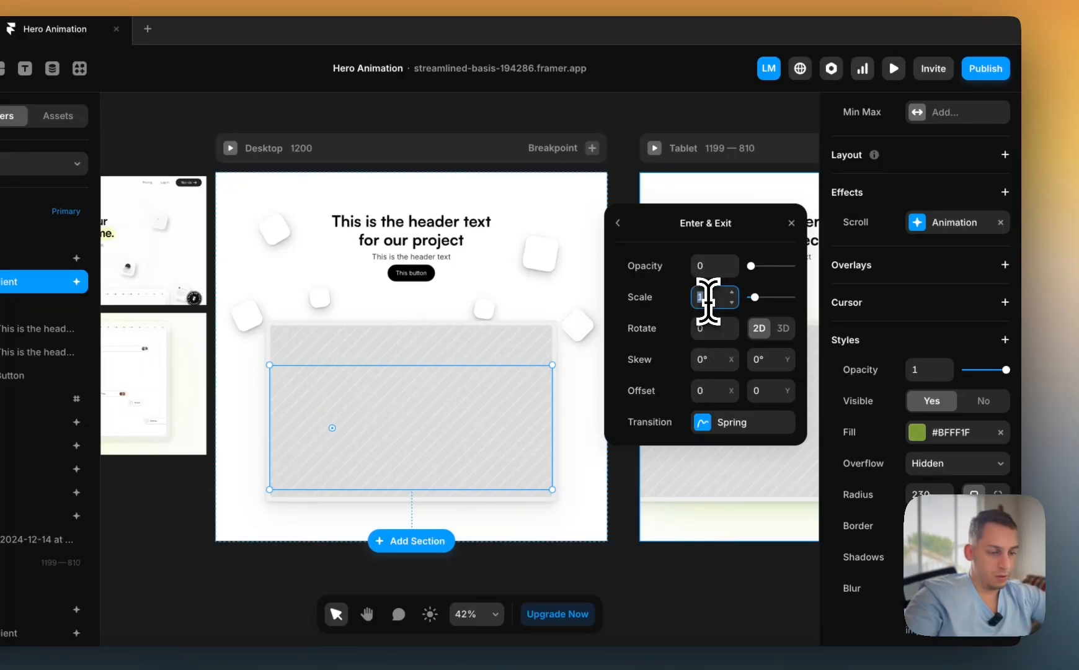
pyautogui.click(620, 224)
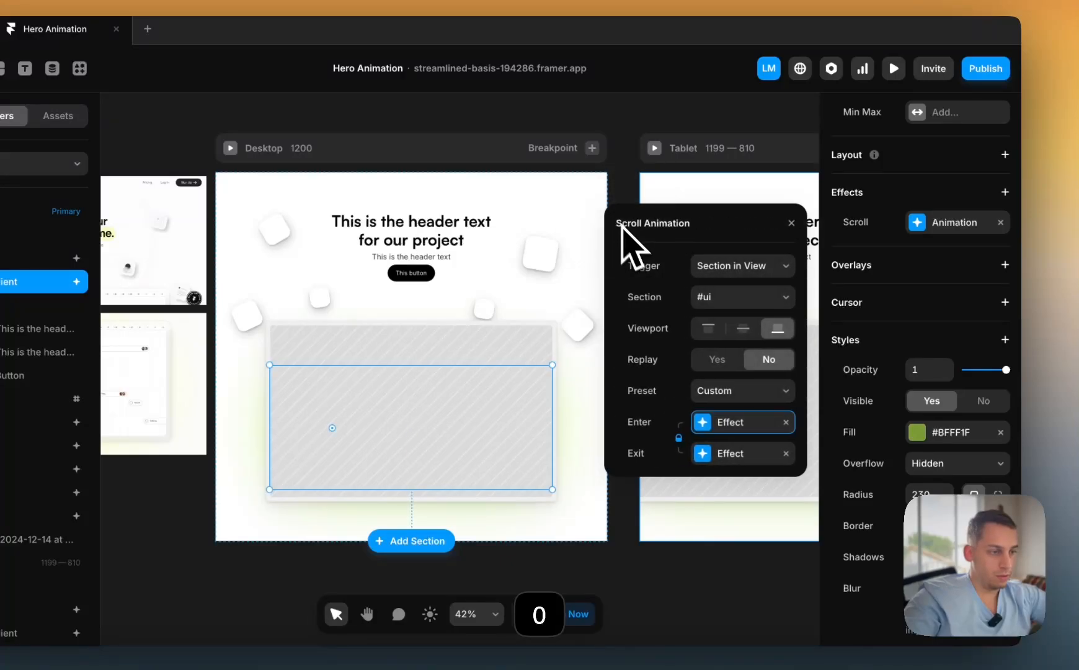
pyautogui.click(705, 427)
pyautogui.click(721, 452)
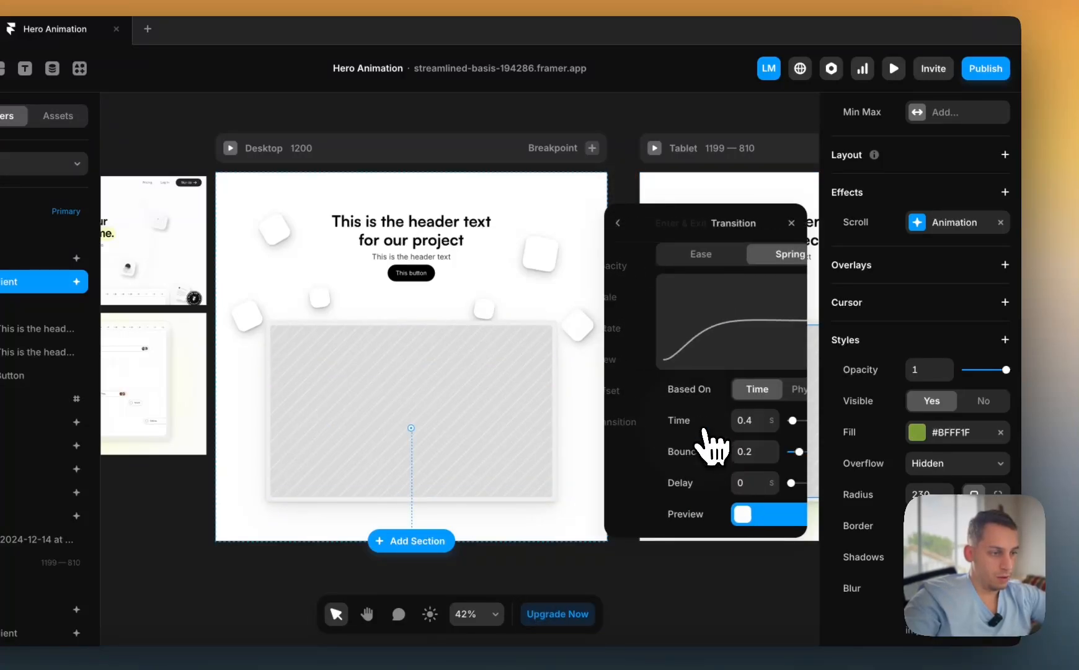
pyautogui.click(661, 254)
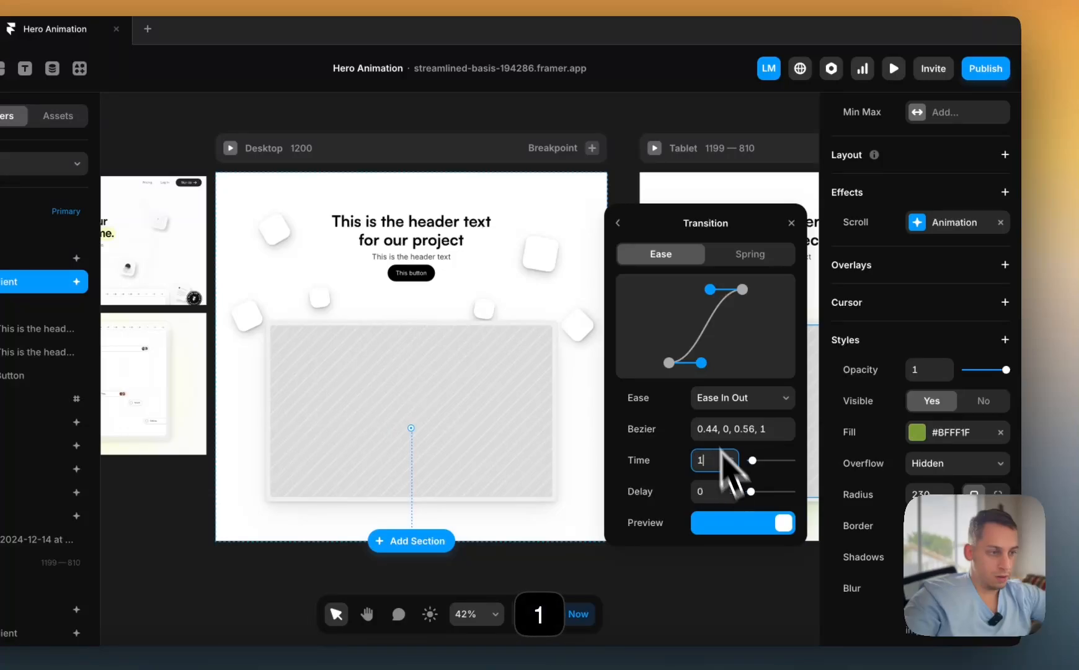
pyautogui.click(619, 224)
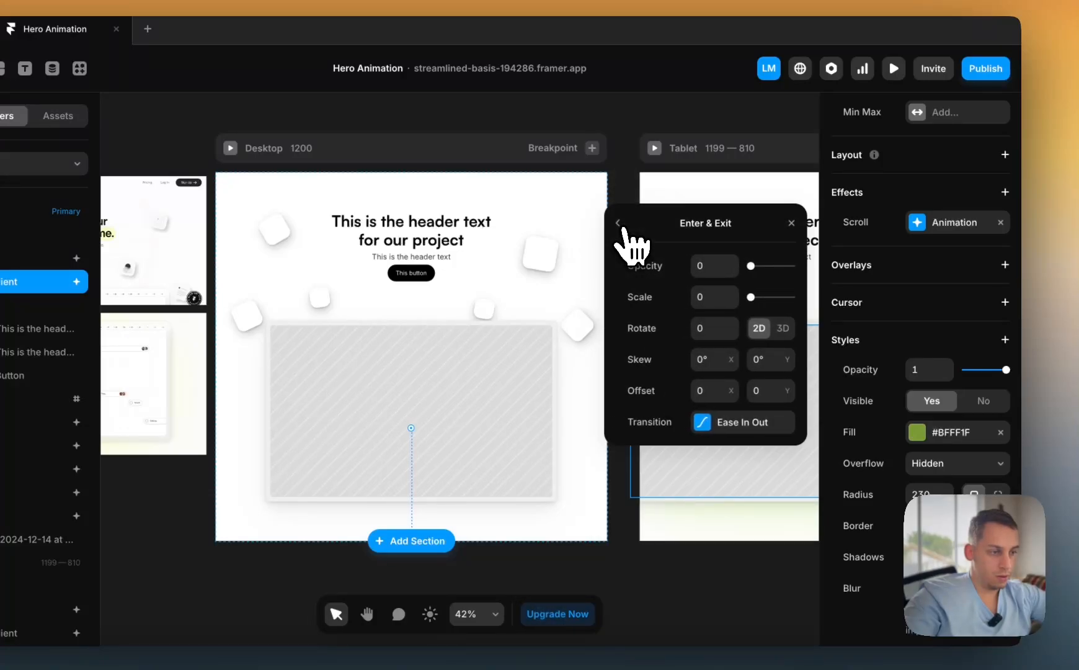
pyautogui.click(619, 223)
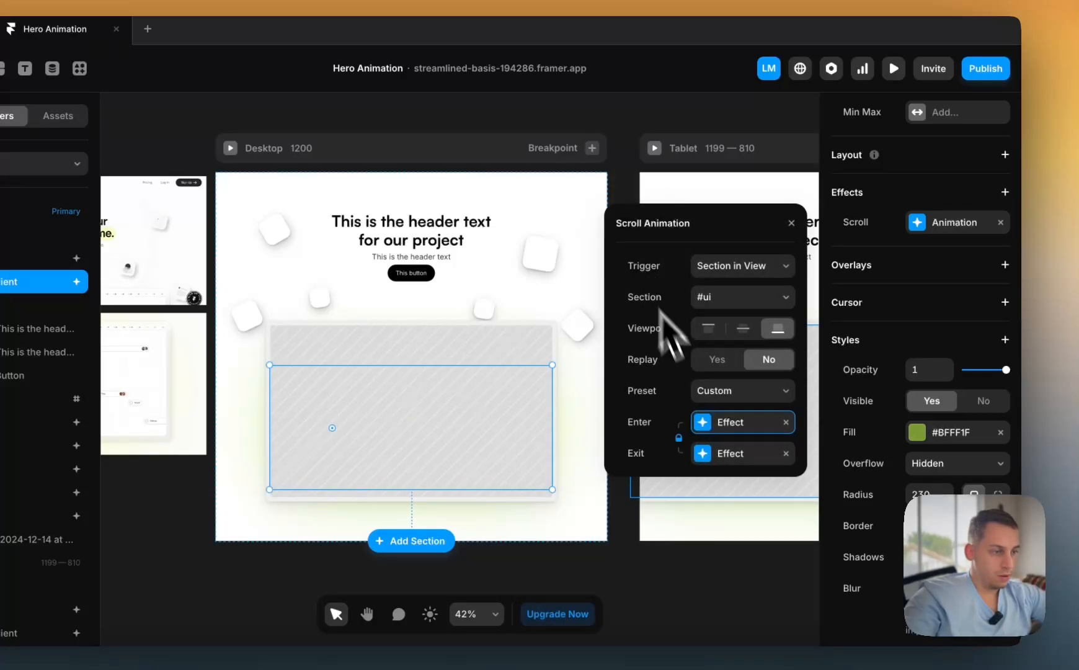
# - Set the gradient's exit opacity and scale to 1, keep the Ease In Out transition, and close the animation settings
pyautogui.click(720, 453)
pyautogui.write('1')
pyautogui.press('Tab')
pyautogui.write('1')
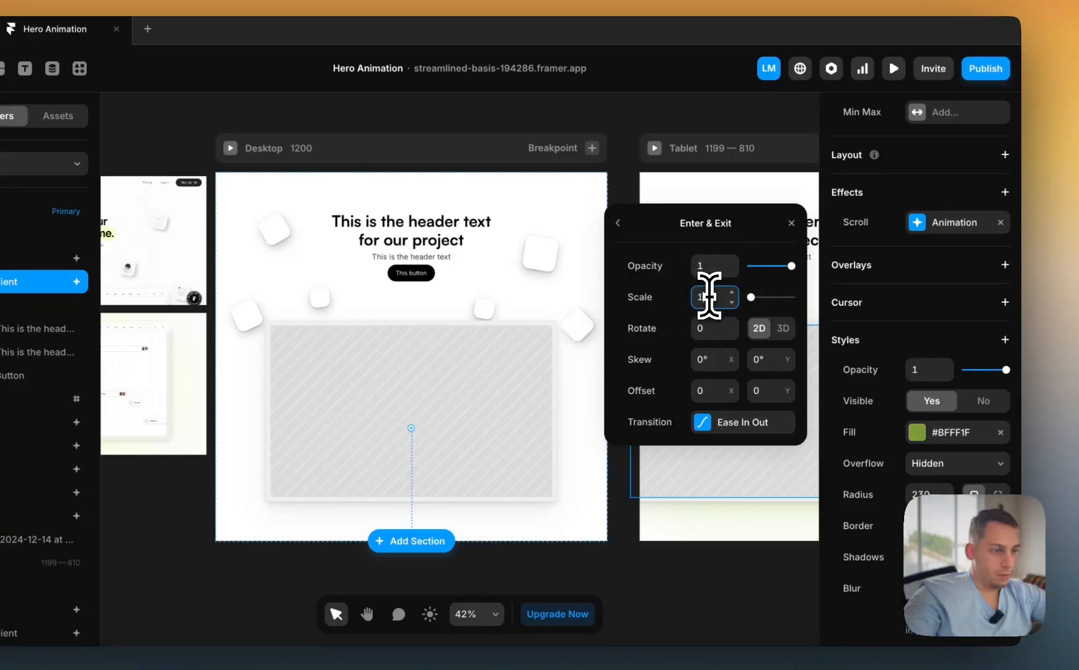
pyautogui.click(704, 423)
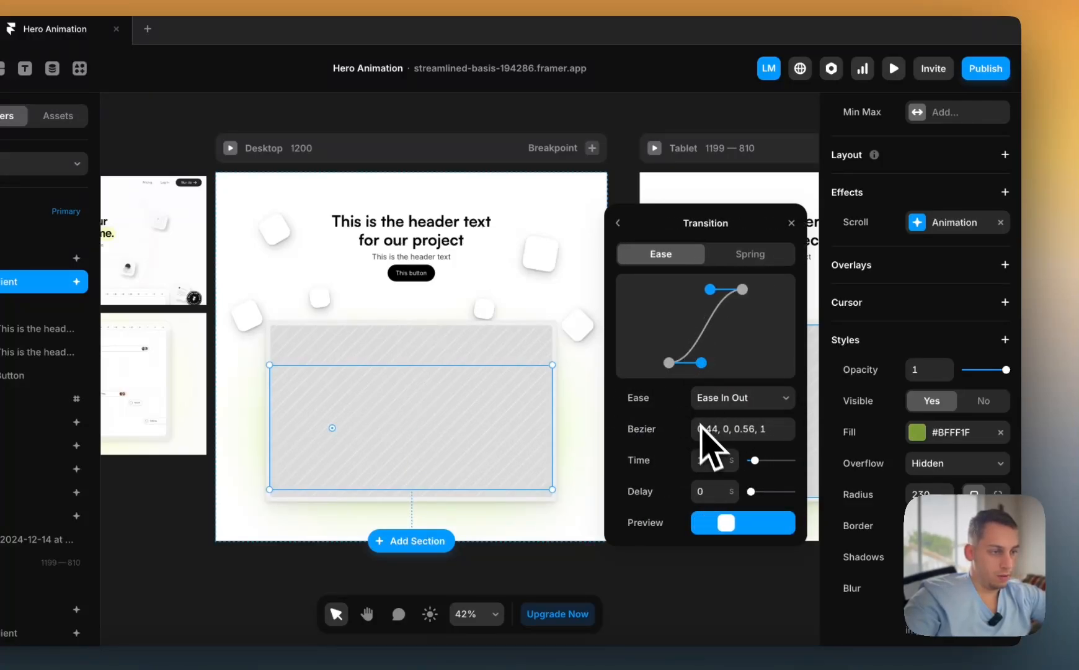
pyautogui.click(618, 222)
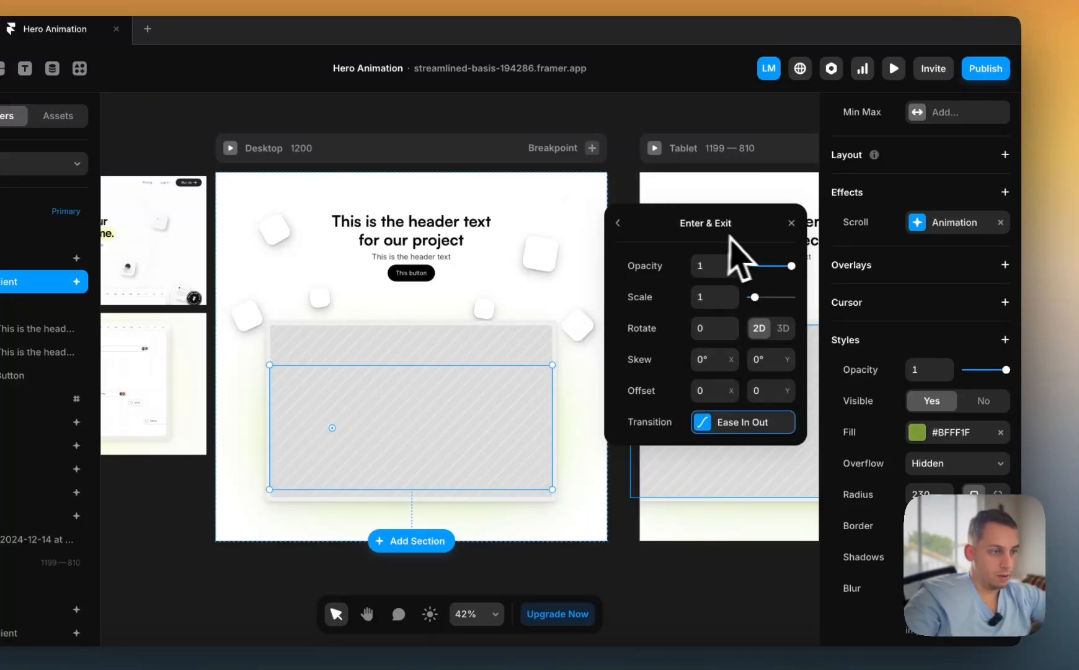
pyautogui.click(628, 237)
pyautogui.click(631, 197)
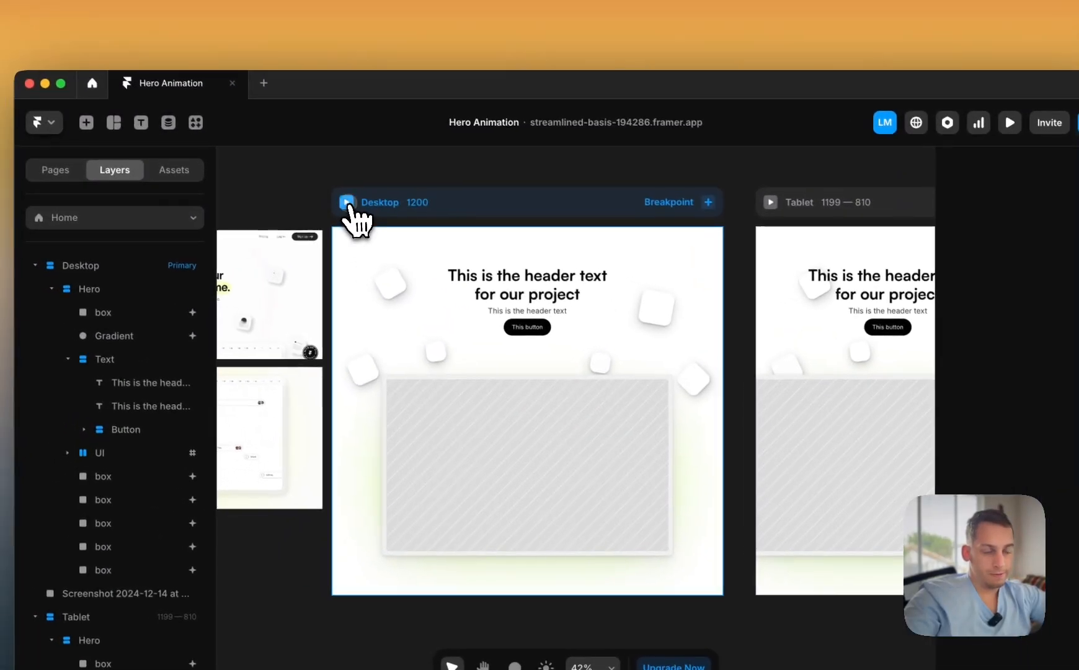
# - Preview the Desktop breakpoint and scroll down and up repeatedly to check the gradient's updated fade and scale, then return to the canvas
pyautogui.click(288, 175)
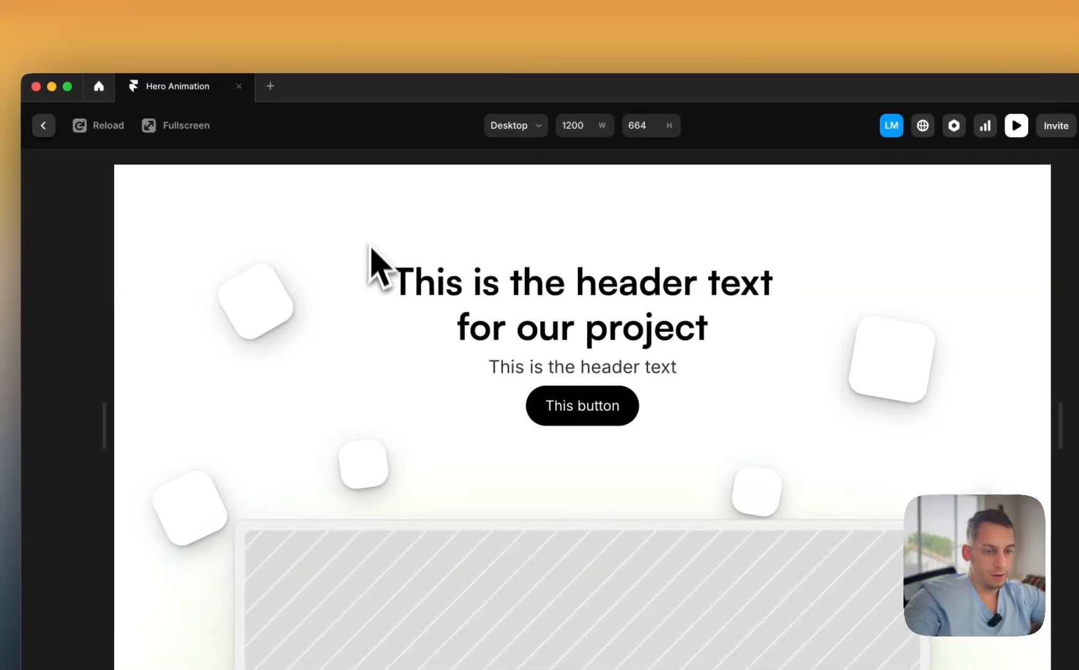
pyautogui.scroll(-2, 375, 273)
pyautogui.scroll(-5, 376, 276)
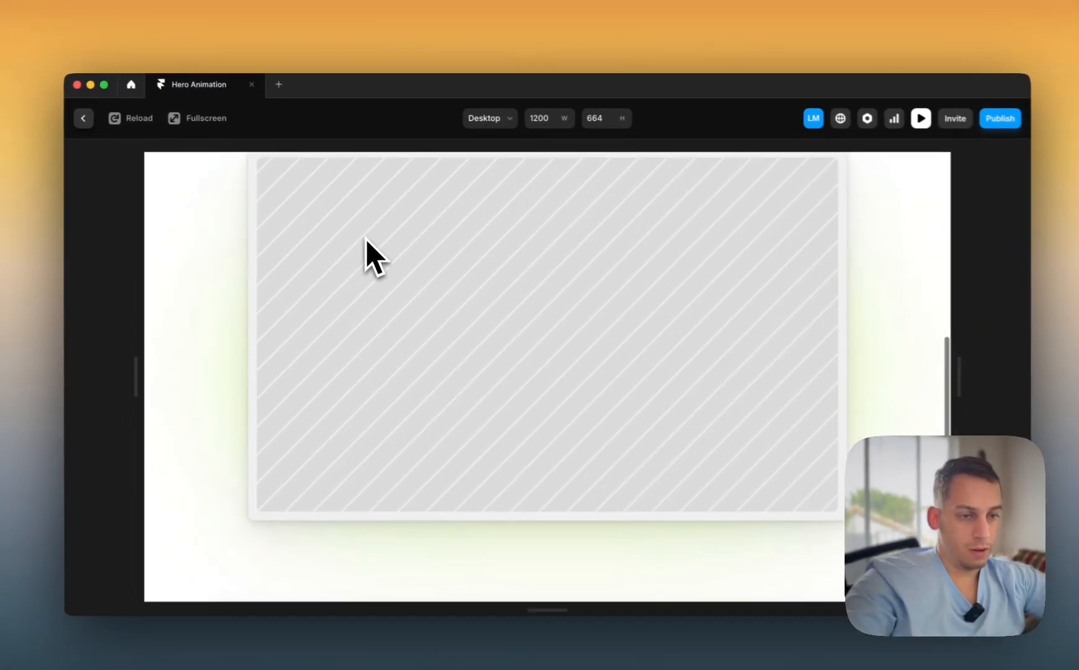
pyautogui.scroll(5, 364, 233)
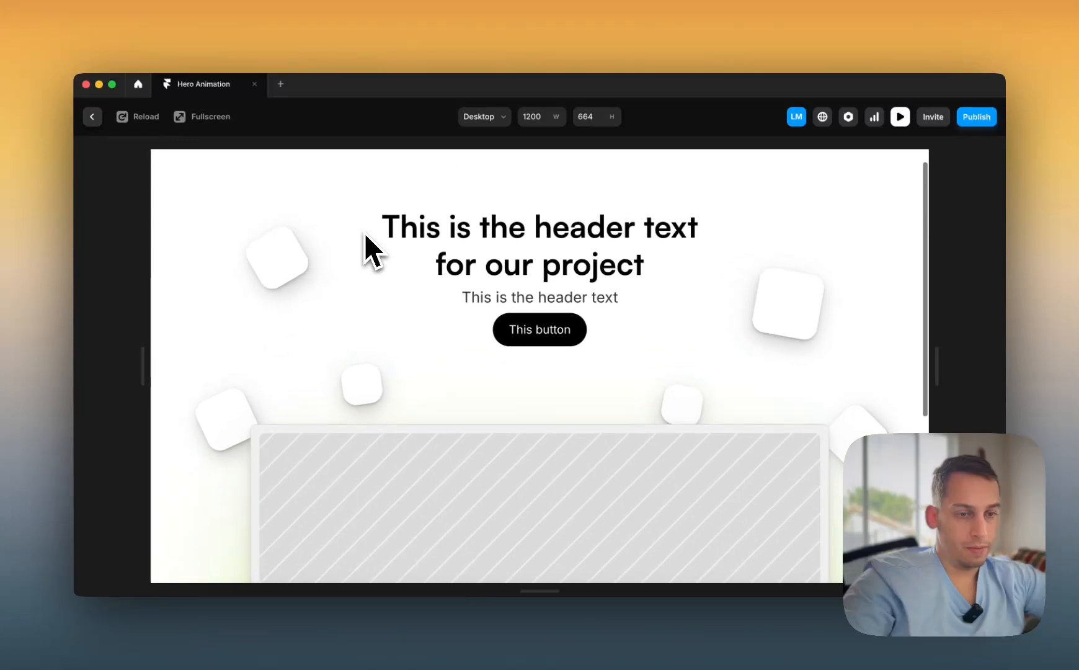
pyautogui.scroll(-5, 364, 232)
pyautogui.scroll(5, 364, 232)
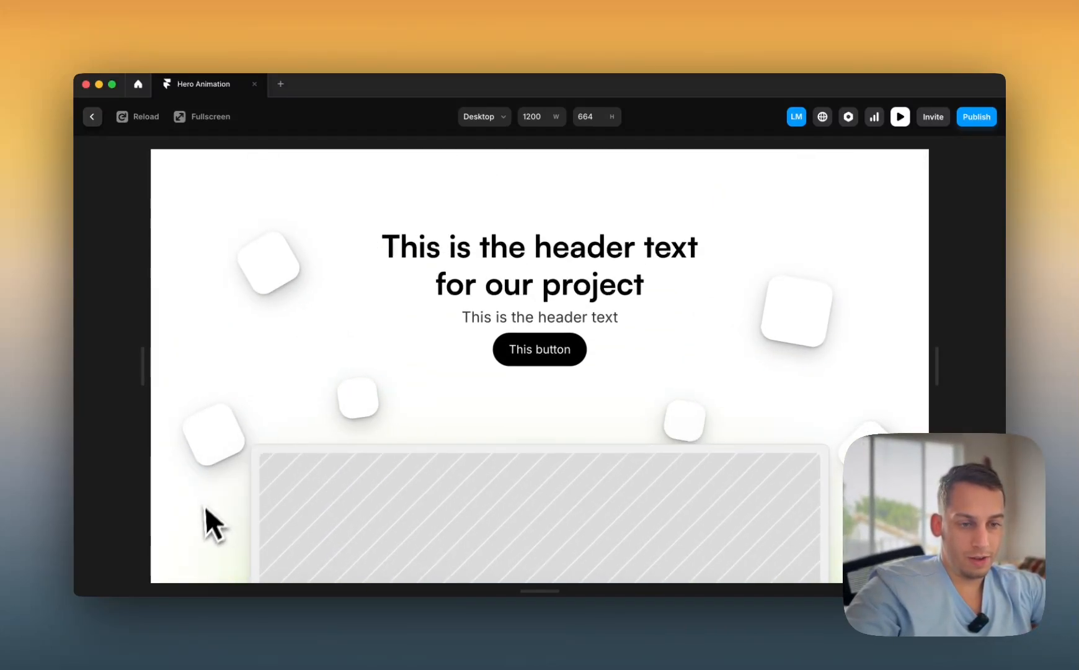
pyautogui.scroll(-5, 245, 493)
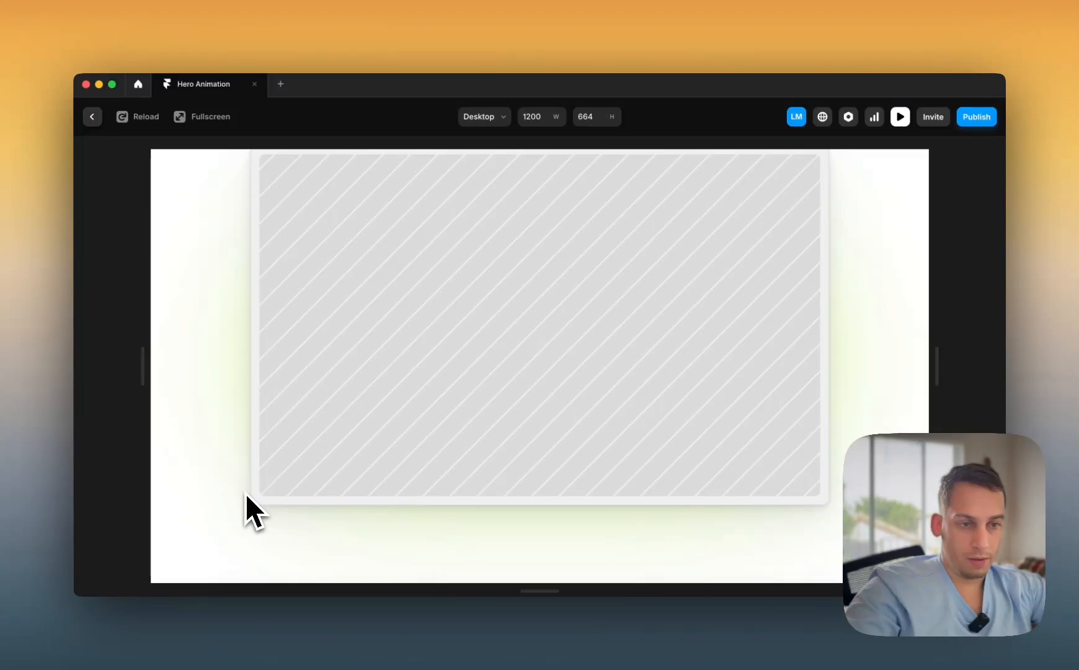
pyautogui.scroll(5, 246, 493)
pyautogui.scroll(-5, 246, 493)
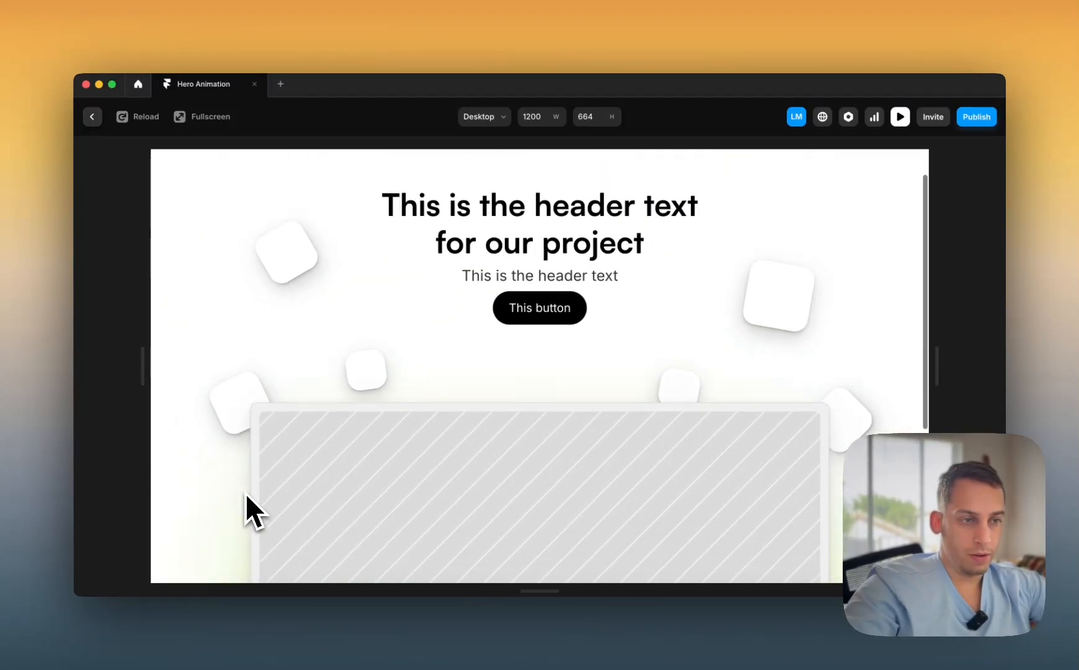
pyautogui.scroll(5, 246, 493)
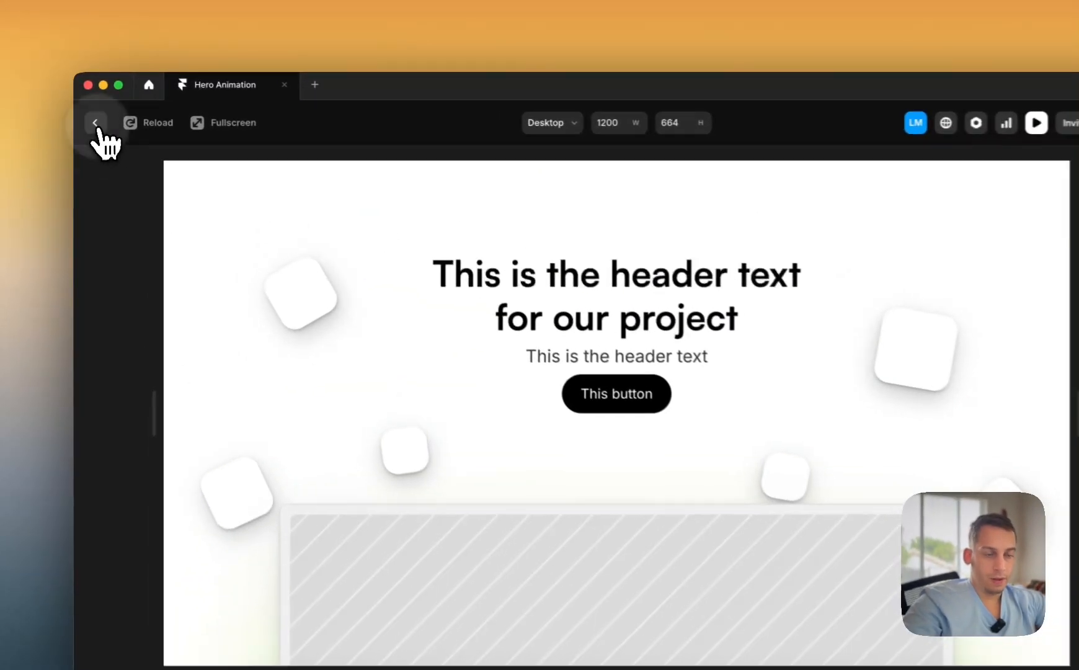
pyautogui.click(98, 128)
# - On the Tablet breakpoint, move the box overlapping the header to left 41, and the small box below it to left 179, top 323
pyautogui.click(349, 210)
pyautogui.hscroll(-2, 340, 205)
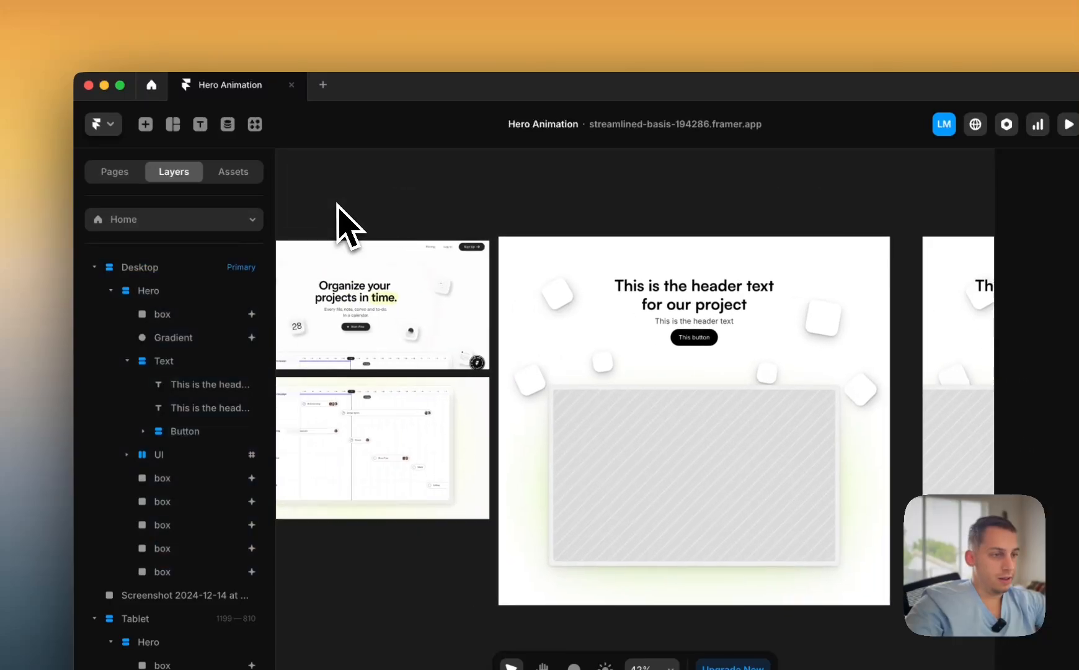
pyautogui.hscroll(1, 337, 203)
pyautogui.scroll(-5, 368, 261)
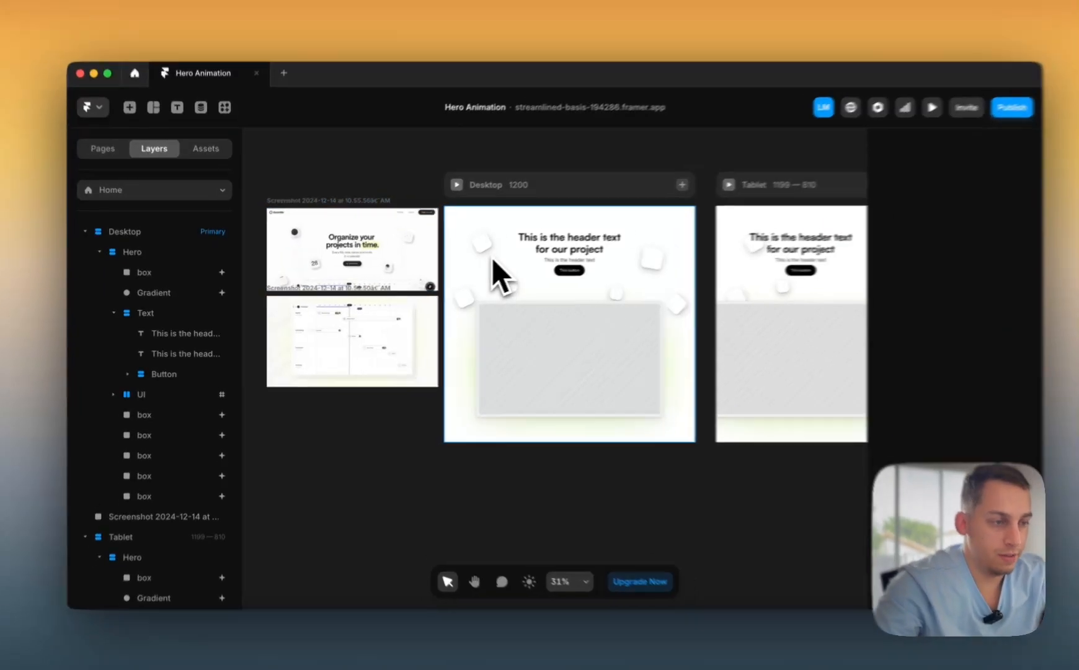
pyautogui.click(480, 265)
pyautogui.click(524, 241)
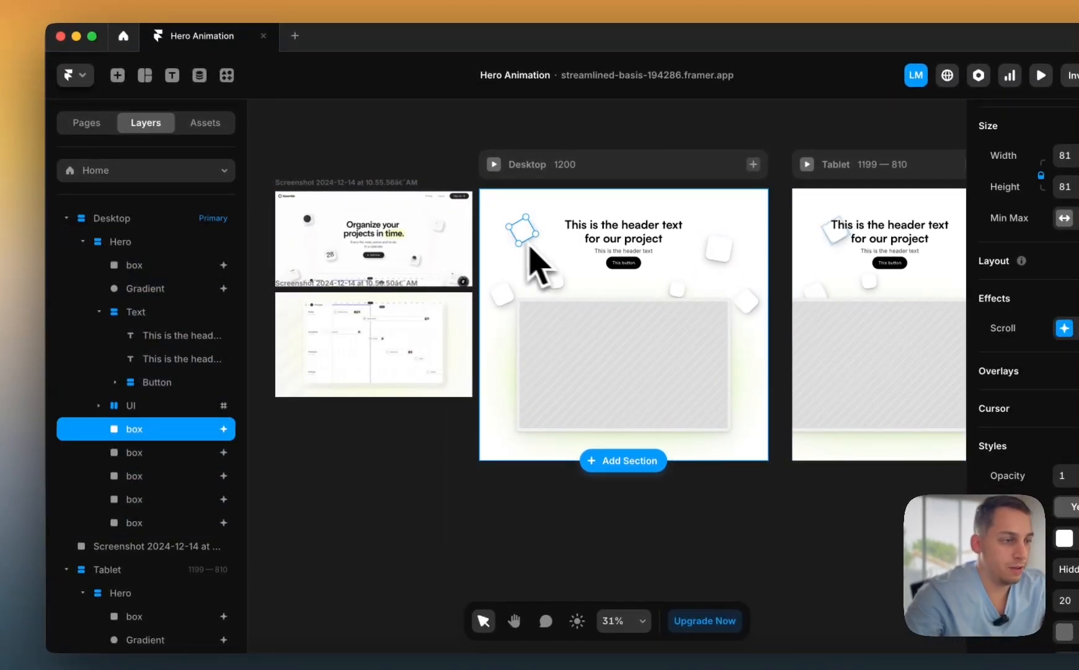
pyautogui.hscroll(5, 559, 266)
pyautogui.scroll(5, 639, 256)
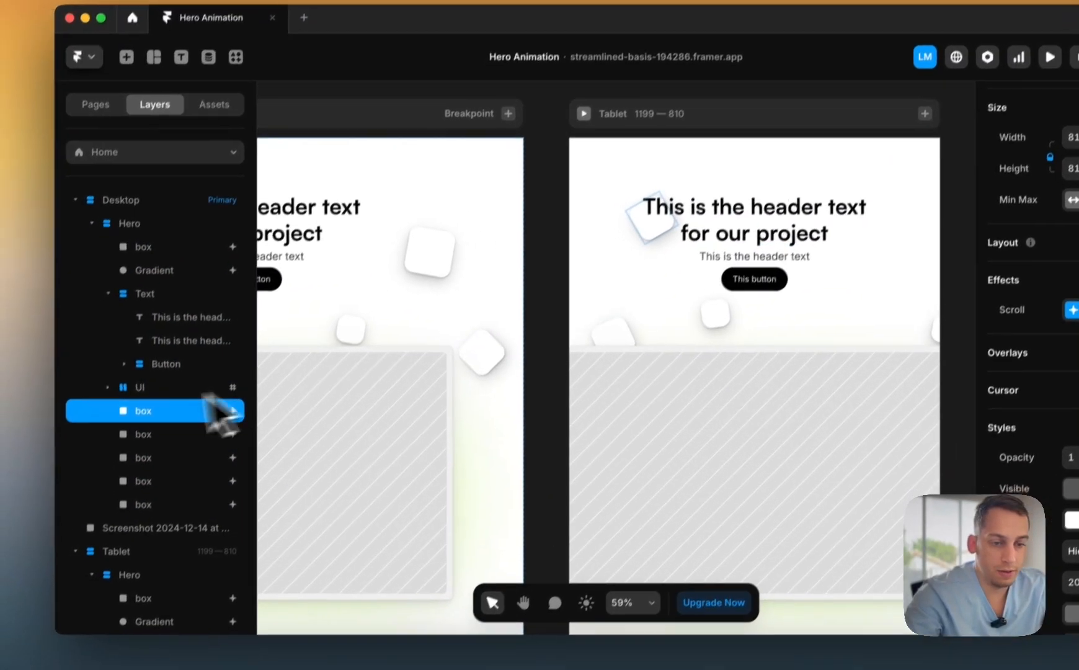
pyautogui.scroll(-4, 130, 466)
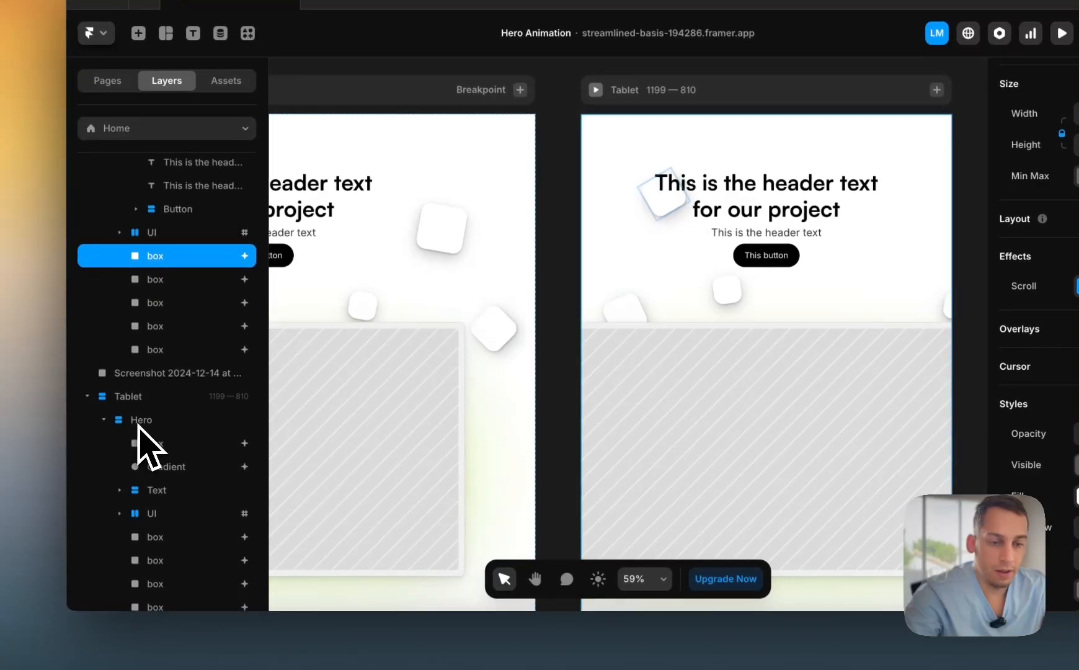
pyautogui.click(143, 561)
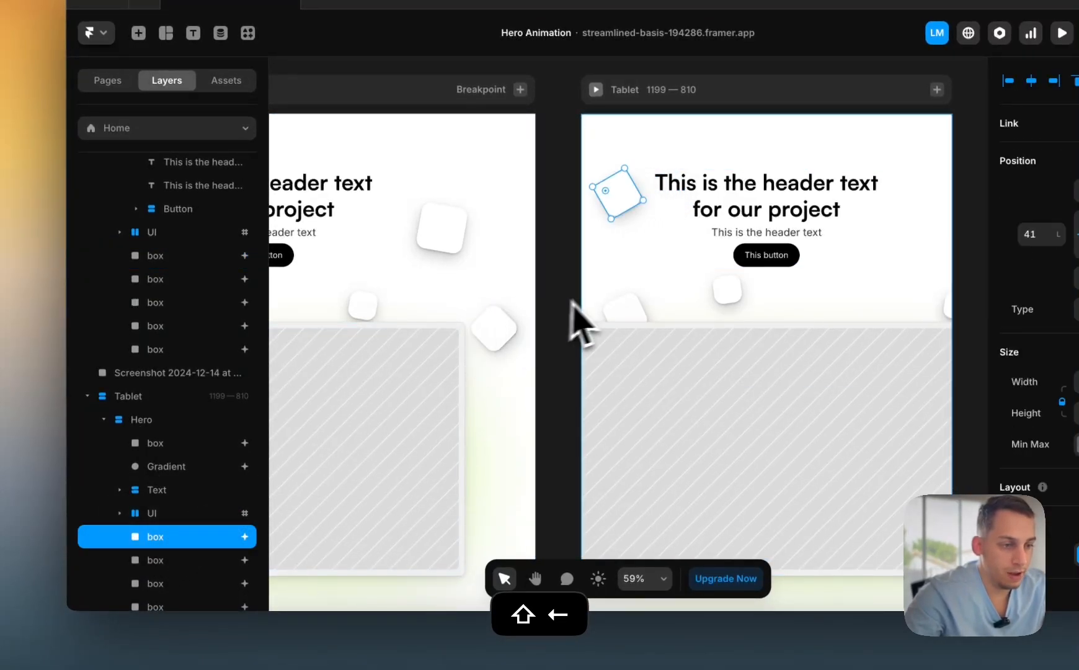
pyautogui.click(161, 567)
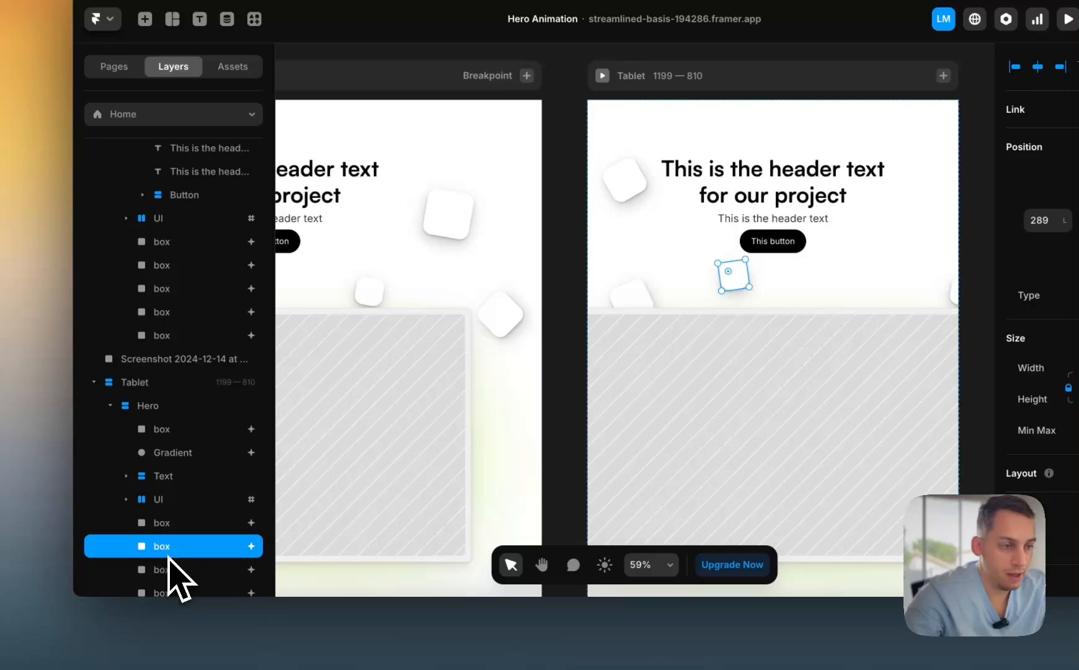
pyautogui.hotkey('shift', 'Left')
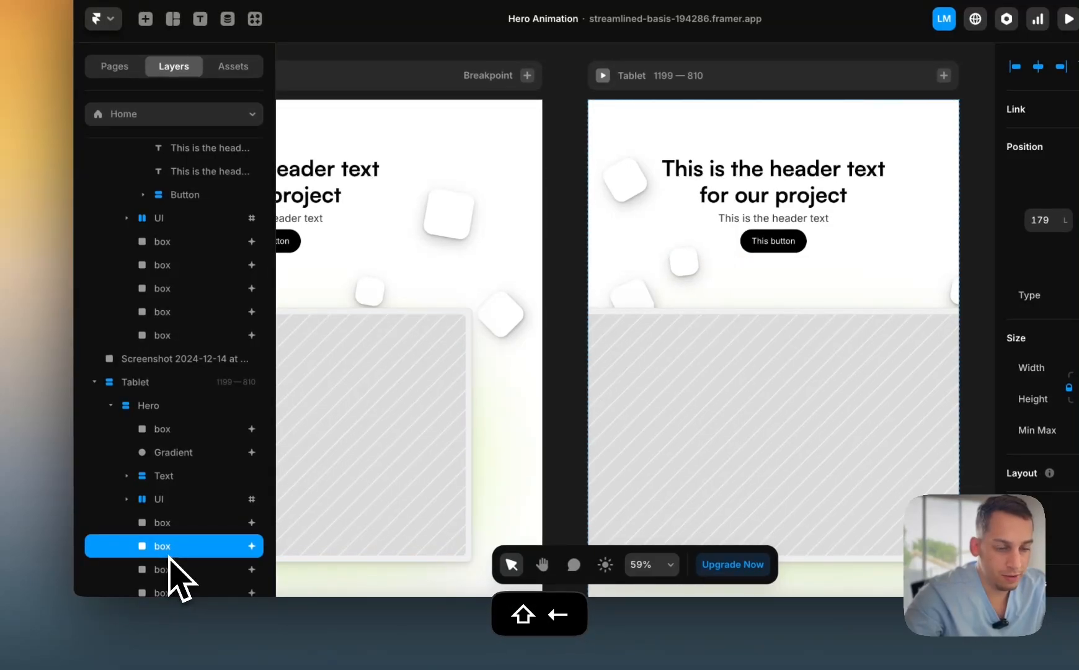
# - Switch to Chrome and resize the Assemble site to narrower widths while scrolling, to study how its hero boxes are arranged and animated
pyautogui.click(344, 646)
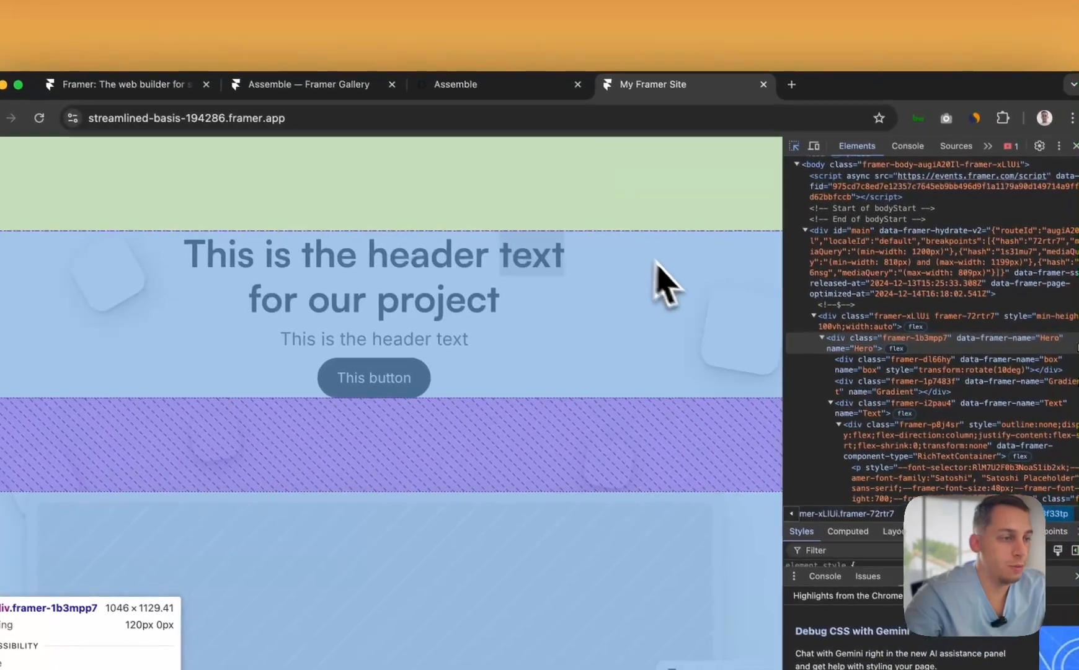
pyautogui.moveTo(781, 272); pyautogui.dragTo(559, 307)
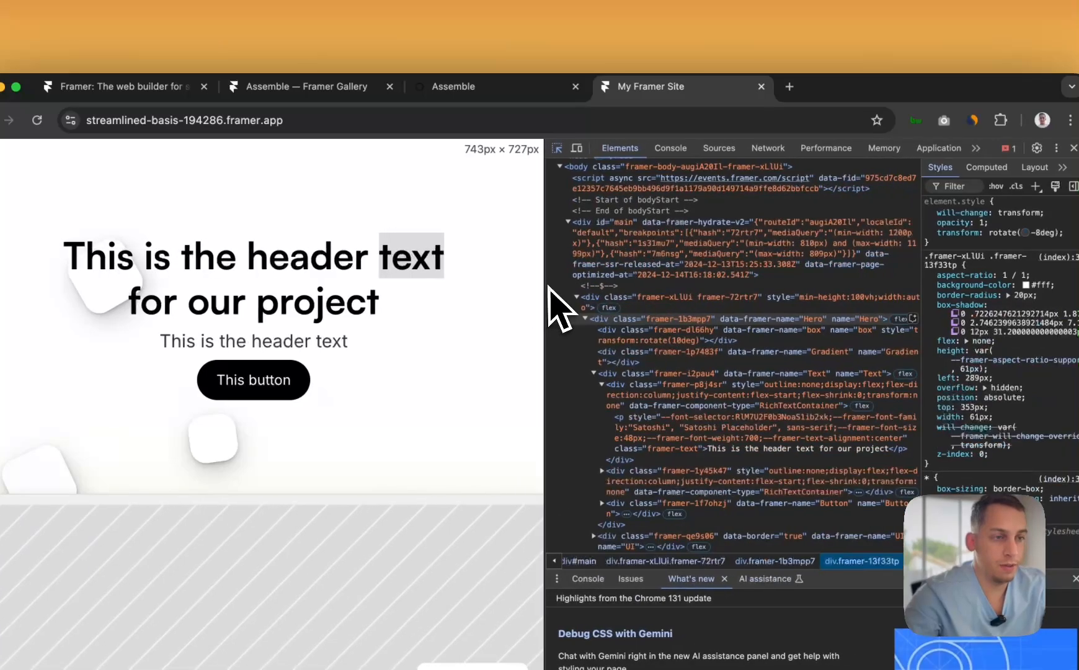
pyautogui.click(397, 93)
pyautogui.click(540, 93)
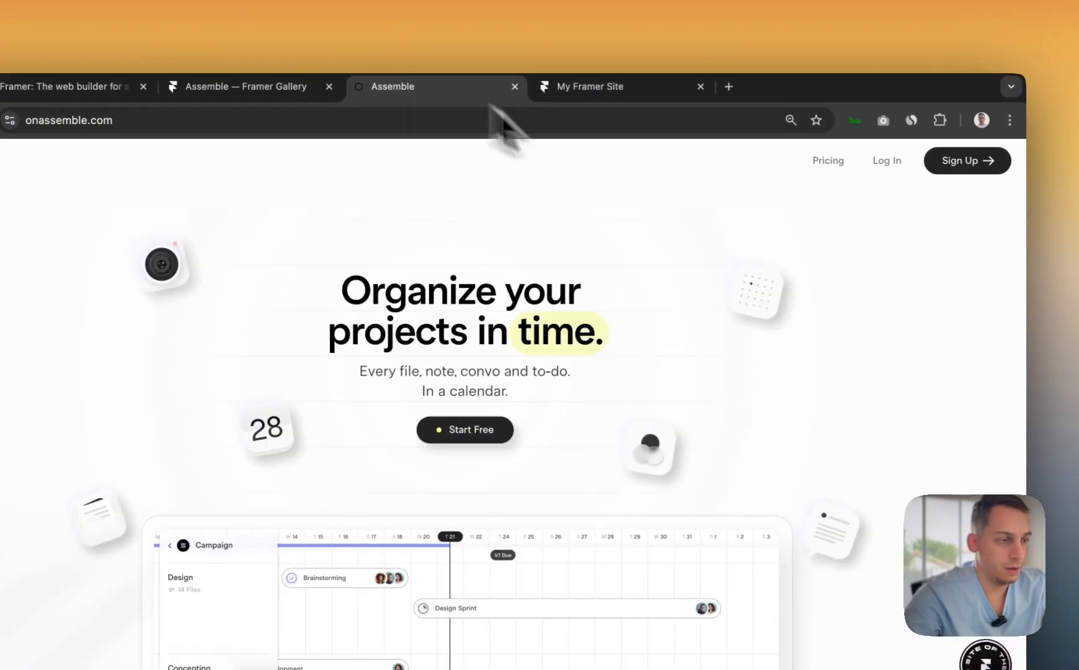
pyautogui.moveTo(1026, 272); pyautogui.dragTo(360, 267)
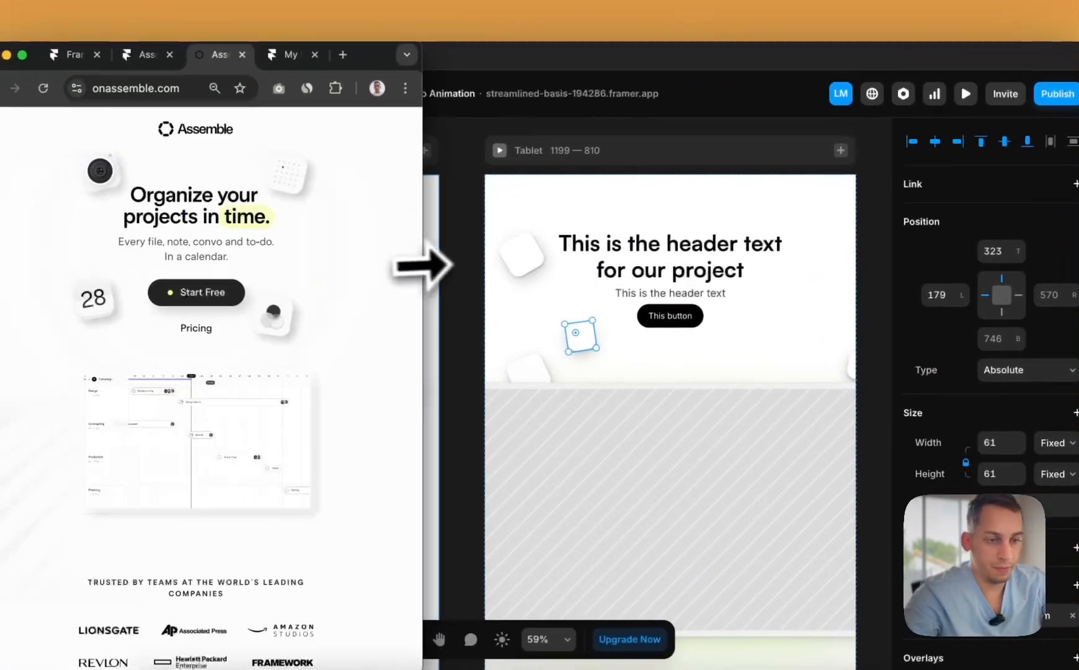
pyautogui.scroll(-3, 186, 372)
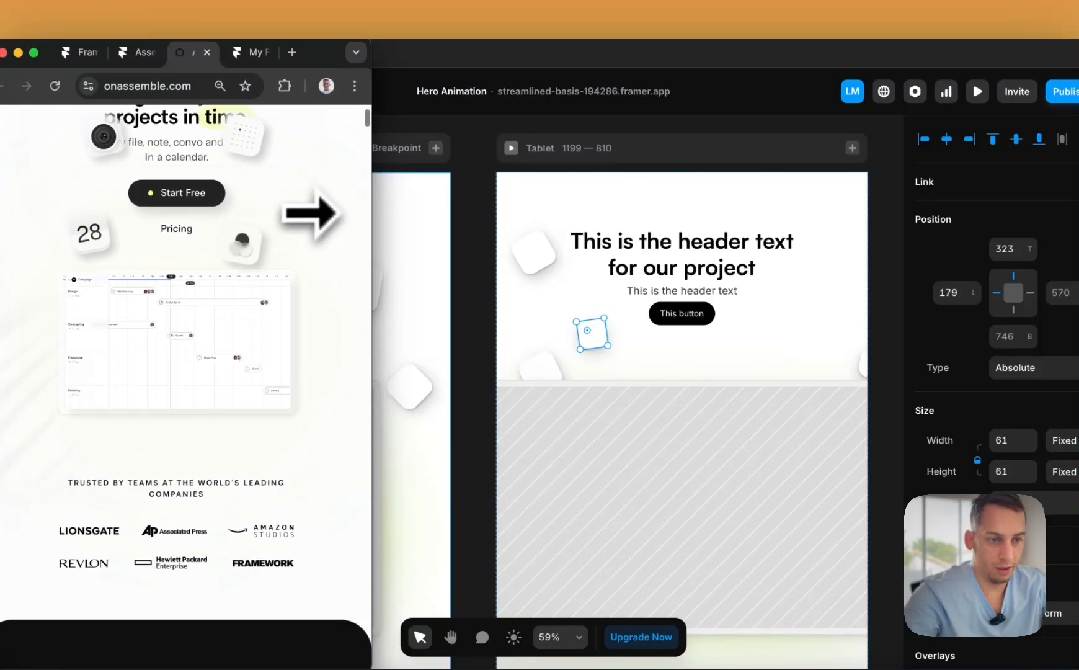
pyautogui.scroll(-2, 310, 213)
pyautogui.scroll(4, 310, 213)
pyautogui.scroll(-4, 310, 213)
pyautogui.scroll(3, 310, 213)
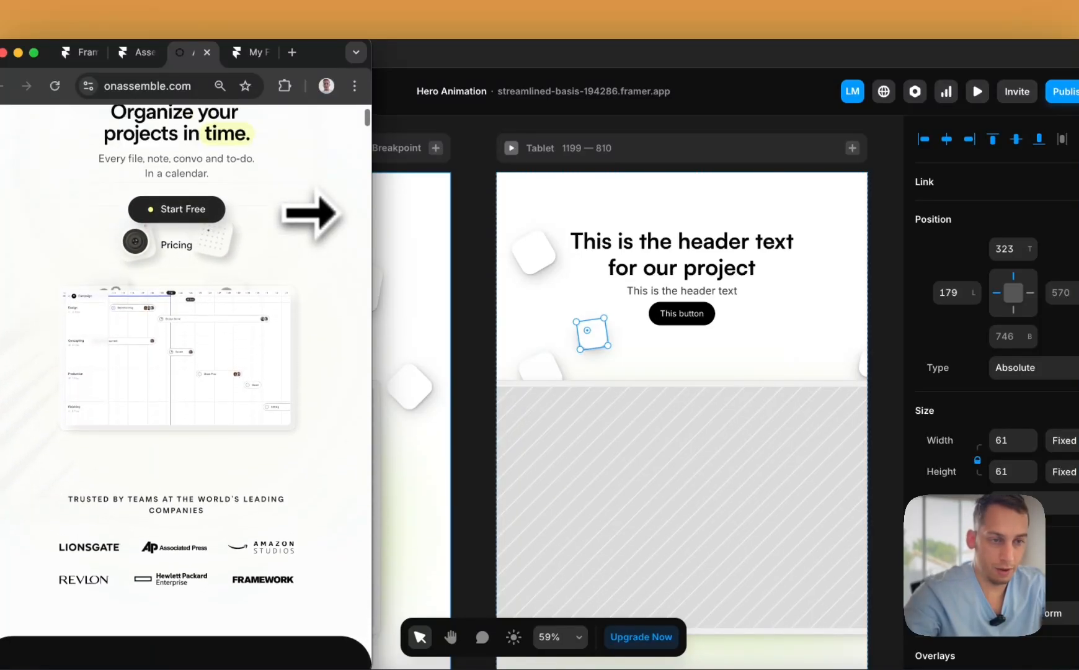
pyautogui.scroll(2, 310, 213)
pyautogui.moveTo(375, 210); pyautogui.dragTo(603, 212)
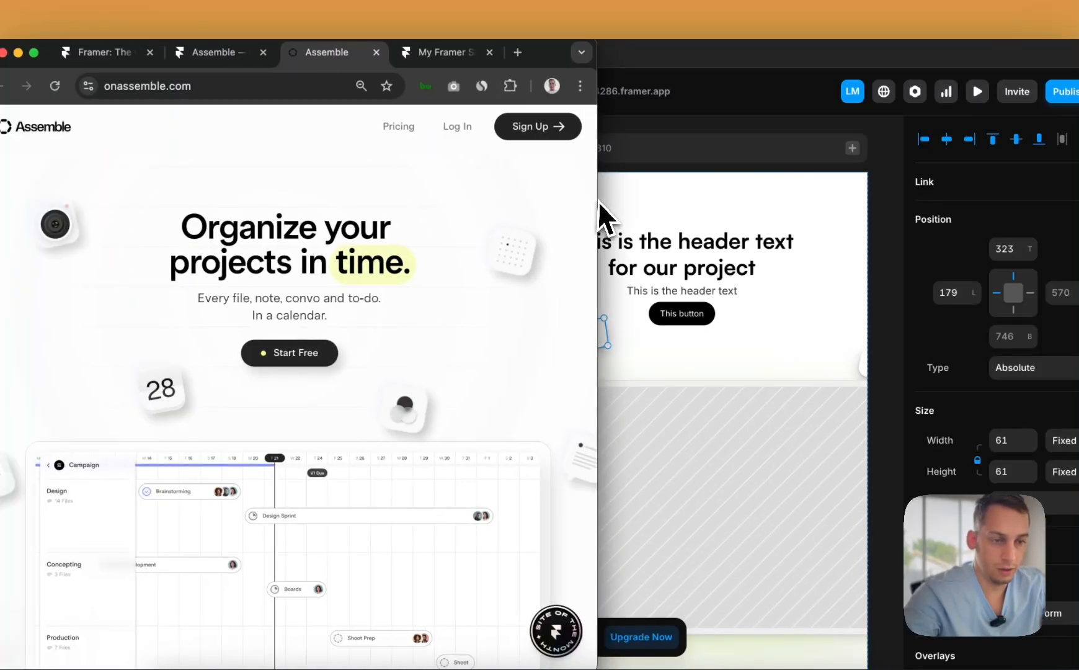
pyautogui.scroll(-3, 535, 272)
pyautogui.scroll(3, 525, 284)
# - Back in Framer, move the Tablet hero's lower-left box to left 36
pyautogui.click(710, 288)
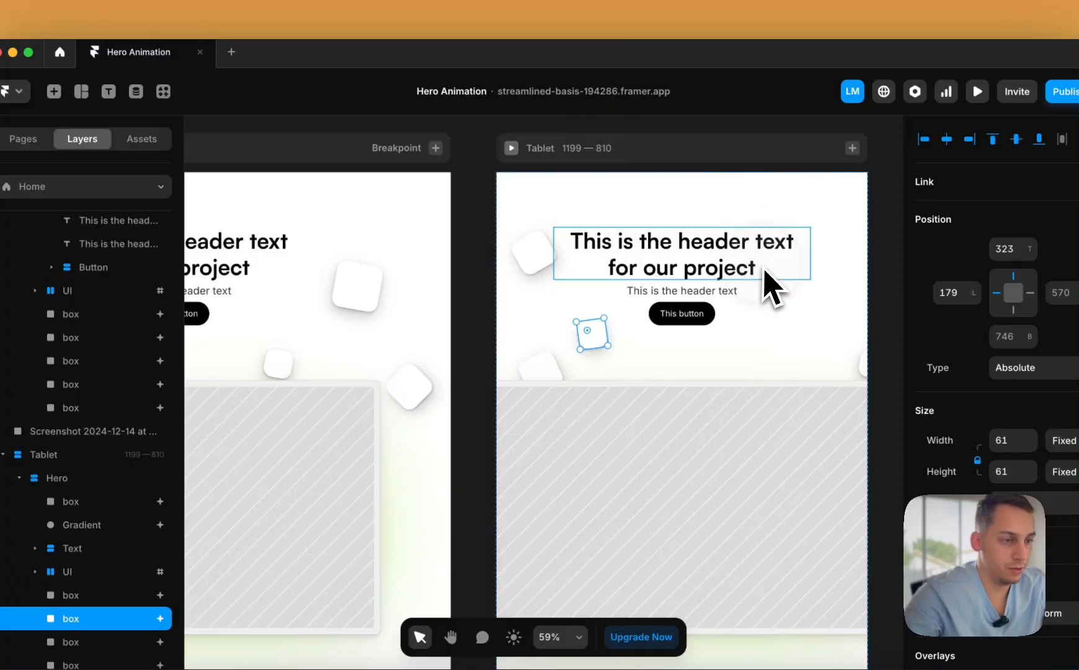
pyautogui.click(552, 381)
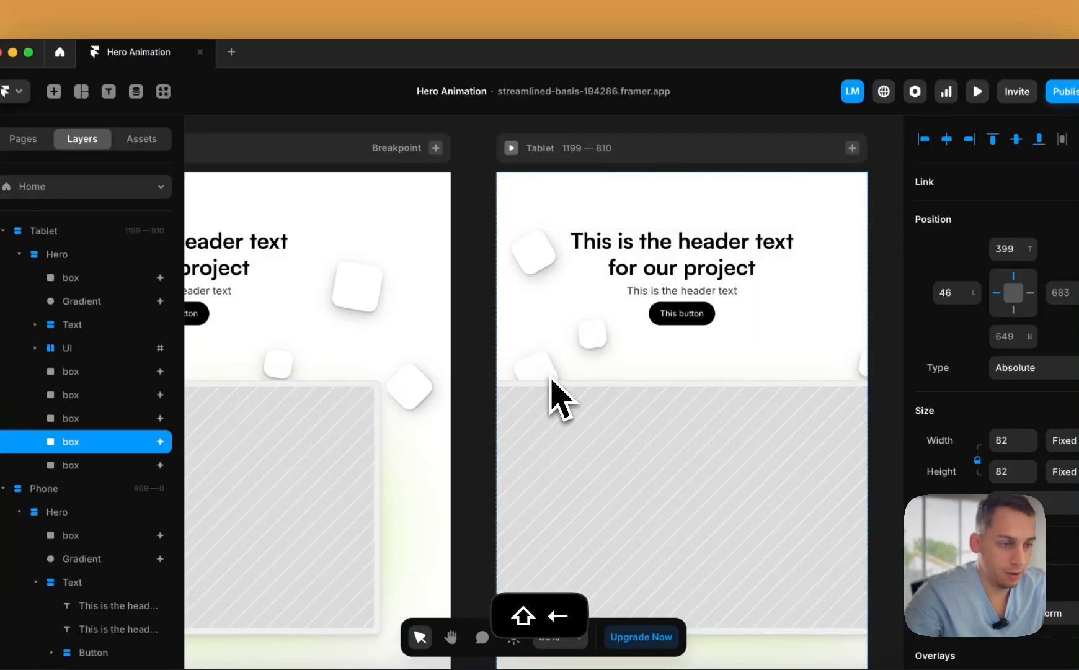
pyautogui.hscroll(5, 568, 335)
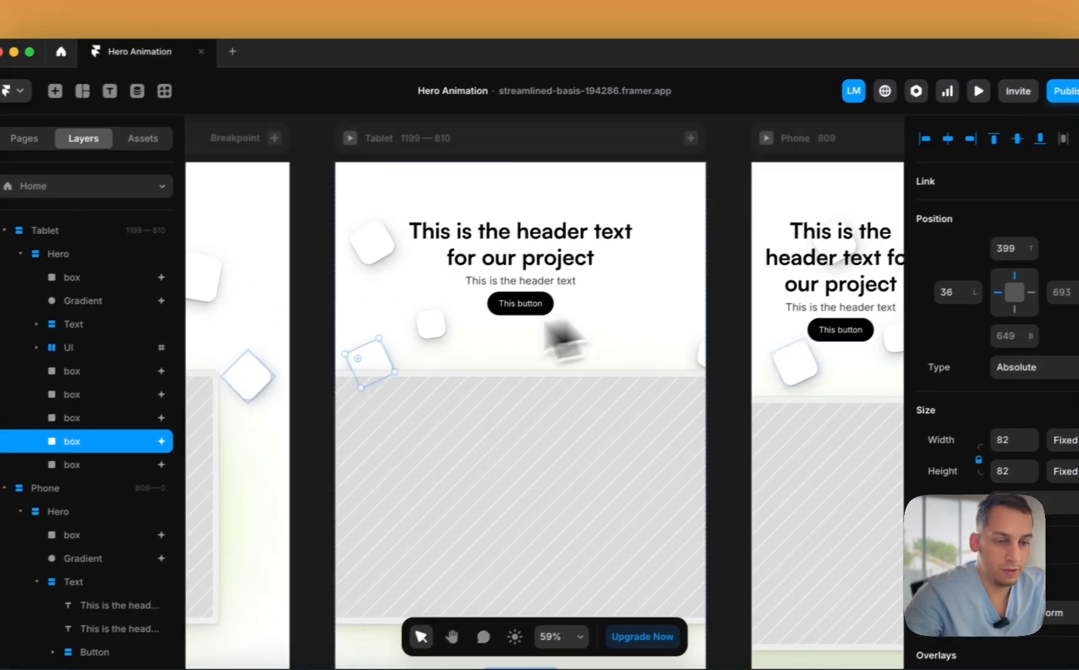
# - Move the Tablet hero's off-frame diamond-rotated box into view beside the UI frame's upper-right corner, at about left 679, top 408
pyautogui.click(172, 439)
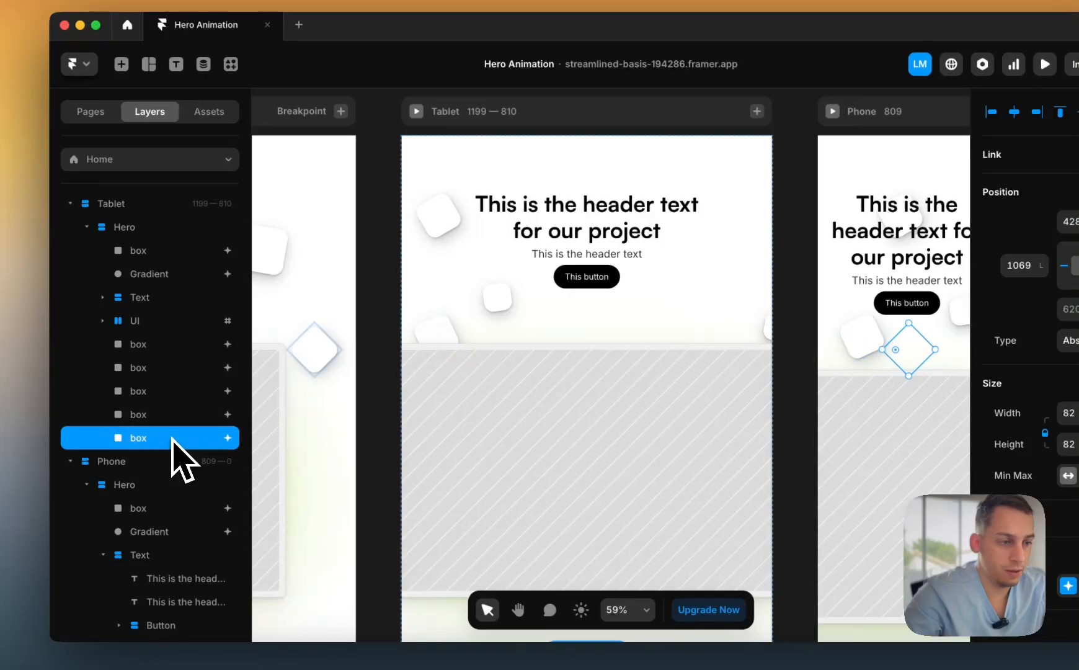
pyautogui.hotkey('shift', 'Left')
pyautogui.hotkey('shift', 'Left')
pyautogui.hotkey('shift', 'Left')
pyautogui.hotkey('shift', 'Left')
pyautogui.hotkey('shift', 'Left')
pyautogui.hotkey('shift', 'Left')
pyautogui.hotkey('shift', 'Left')
pyautogui.hotkey('shift', 'Left')
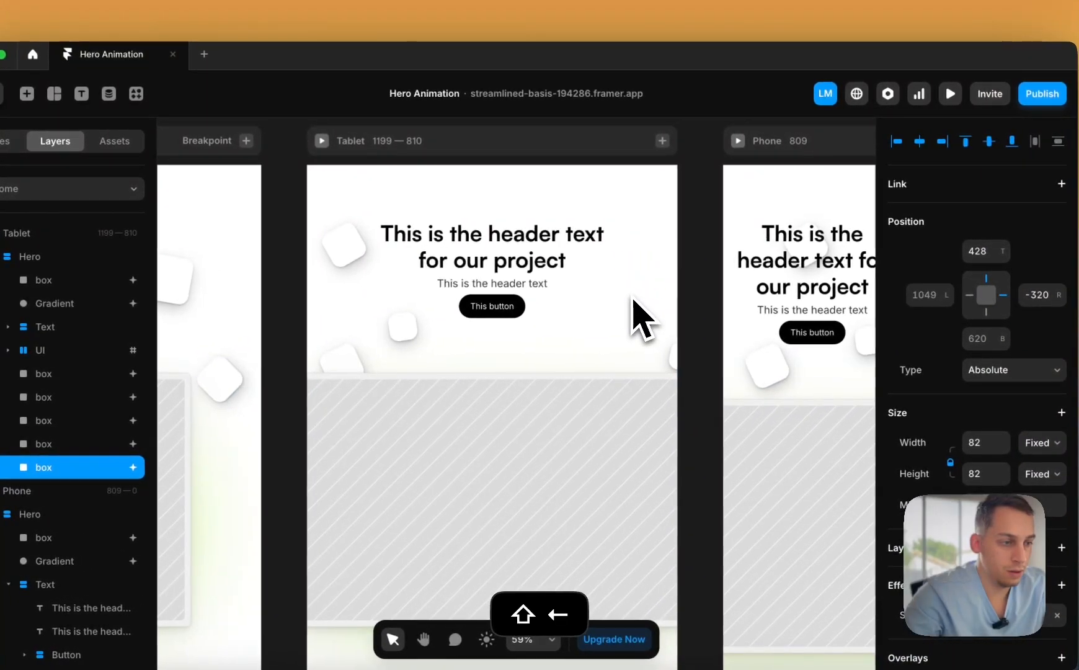
pyautogui.hotkey('shift', 'Left')
pyautogui.hotkey('shift', 'Left')
pyautogui.hotkey('shift', 'Left')
pyautogui.hotkey('shift', 'Left')
pyautogui.hotkey('shift', 'Left')
pyautogui.hotkey('shift', 'Left')
pyautogui.hotkey('shift', 'Left')
pyautogui.hotkey('shift', 'Left')
pyautogui.hotkey('shift', 'Left')
pyautogui.hotkey('shift', 'Left')
pyautogui.hotkey('shift', 'Left')
pyautogui.hotkey('shift', 'Left')
pyautogui.hotkey('shift', 'Left')
pyautogui.hotkey('shift', 'Left')
pyautogui.hotkey('shift', 'Left')
pyautogui.hotkey('shift', 'Left')
pyautogui.hotkey('shift', 'Left')
pyautogui.hotkey('shift', 'Left')
pyautogui.hotkey('shift', 'Left')
pyautogui.hotkey('shift', 'Left')
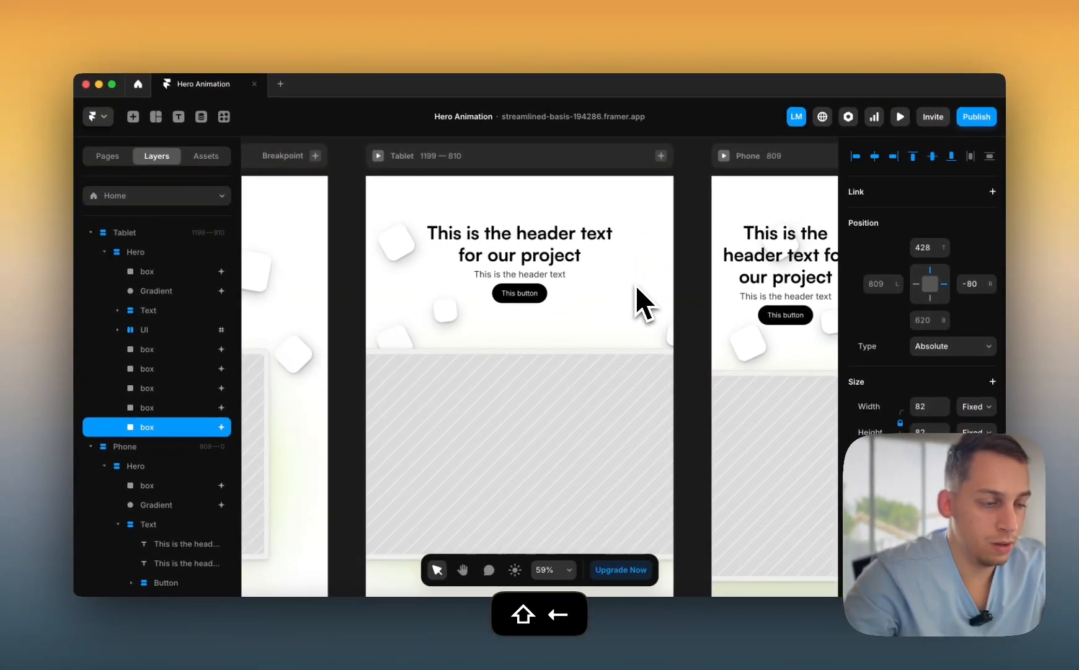
pyautogui.hotkey('shift', 'Up')
pyautogui.hotkey('shift', 'Up')
pyautogui.hotkey('shift', 'Left')
pyautogui.hotkey('shift', 'Left')
pyautogui.hotkey('shift', 'Left')
pyautogui.hotkey('shift', 'Left')
pyautogui.hotkey('shift', 'Left')
pyautogui.hotkey('shift', 'Left')
pyautogui.hotkey('shift', 'Left')
pyautogui.hotkey('shift', 'Left')
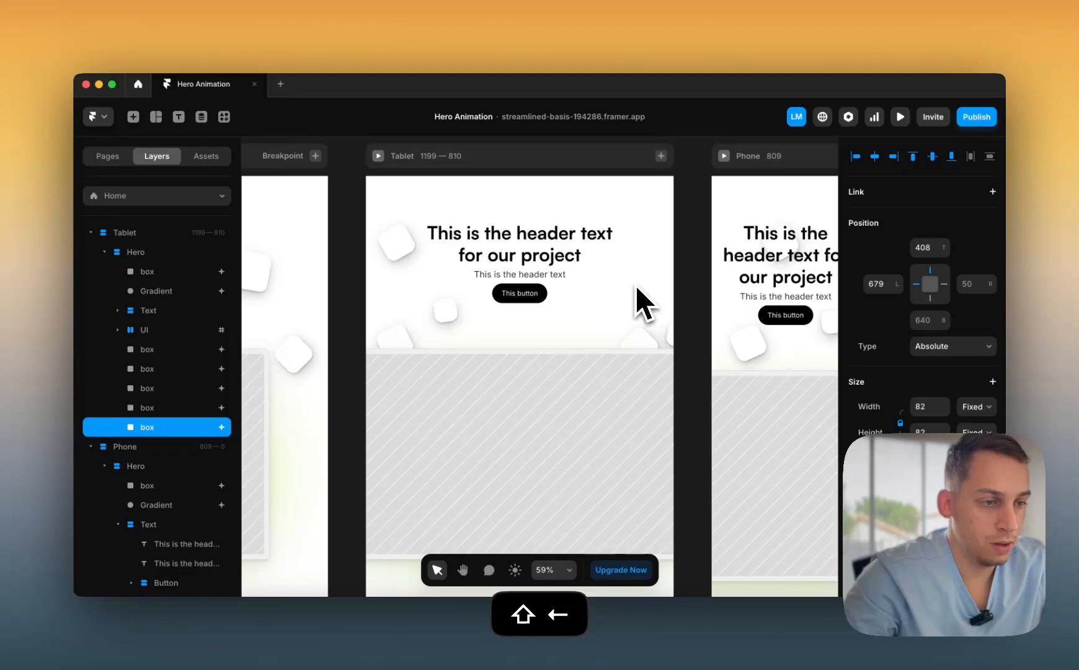
# - Move the Tablet hero's small right-hand box to left 643, top 278, beside the button
pyautogui.click(189, 404)
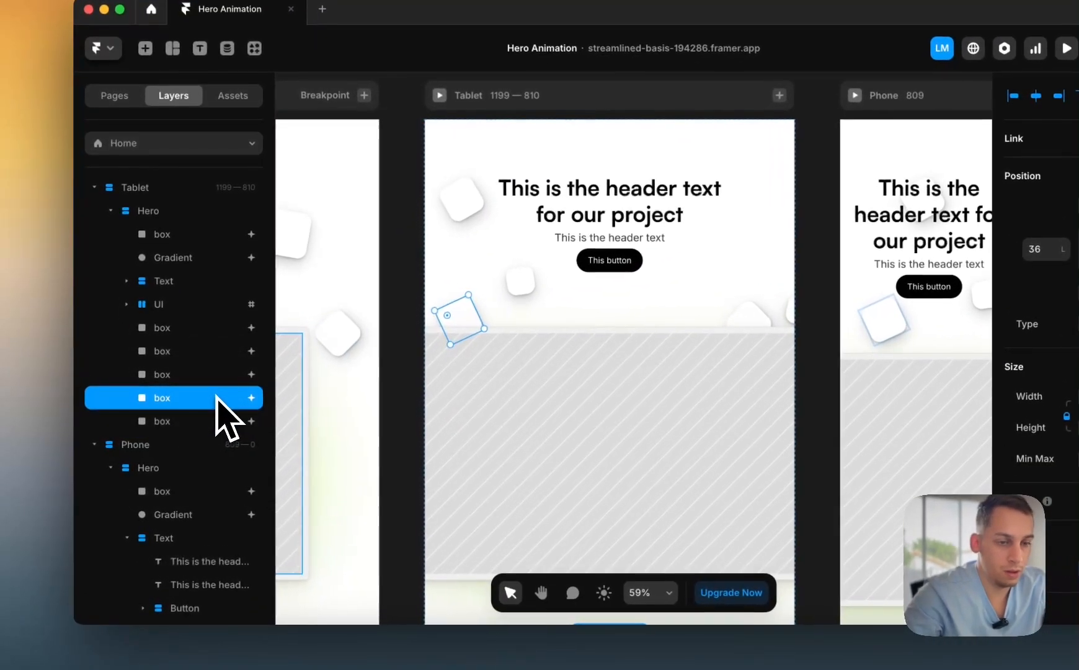
pyautogui.click(186, 389)
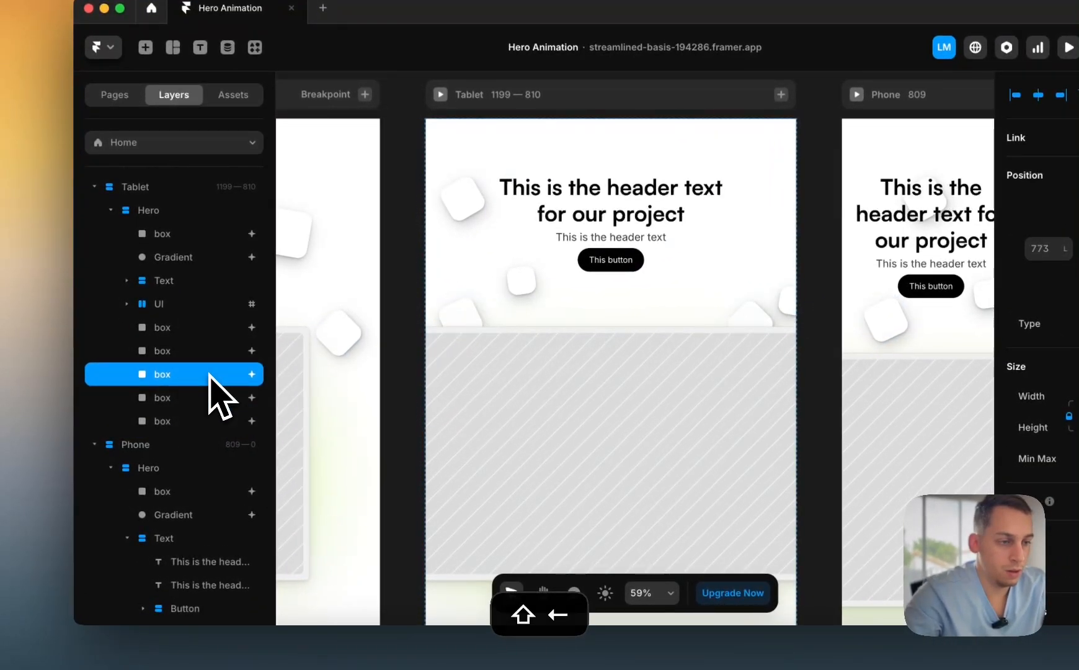
pyautogui.hotkey('shift', 'Left')
pyautogui.hotkey('shift', 'Left')
pyautogui.hotkey('shift', 'Left')
pyautogui.hotkey('shift', 'Left')
pyautogui.hotkey('shift', 'Left')
pyautogui.hotkey('shift', 'Left')
pyautogui.hotkey('shift', 'Left')
pyautogui.hotkey('shift', 'Left')
pyautogui.hotkey('shift', 'Left')
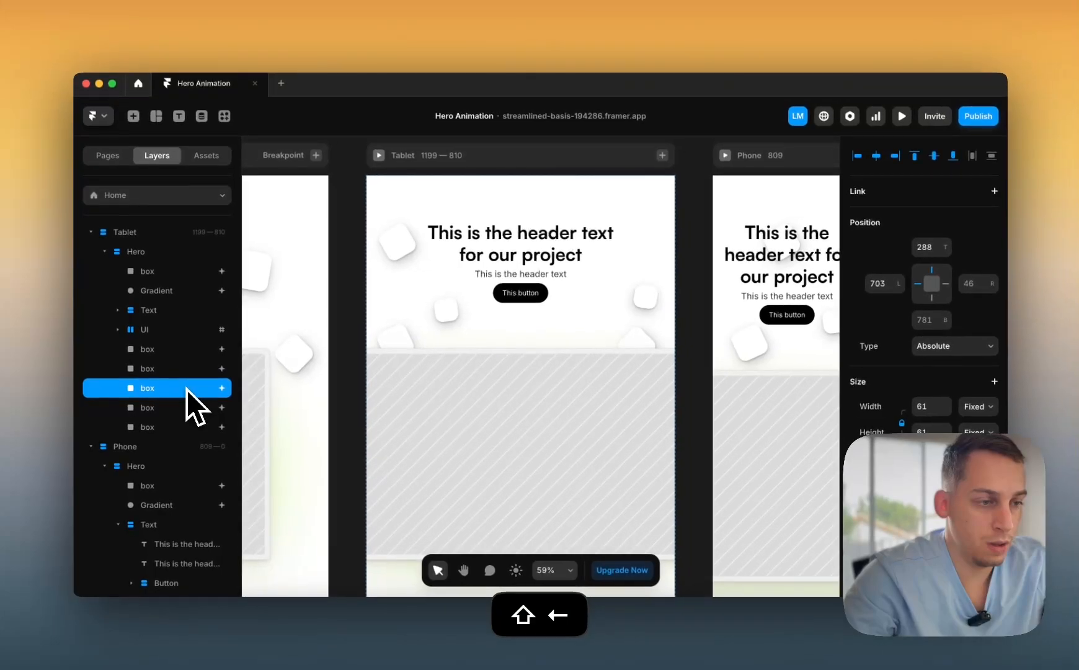
pyautogui.hotkey('shift', 'Left')
pyautogui.hotkey('shift', 'Left')
pyautogui.hotkey('shift', 'Left')
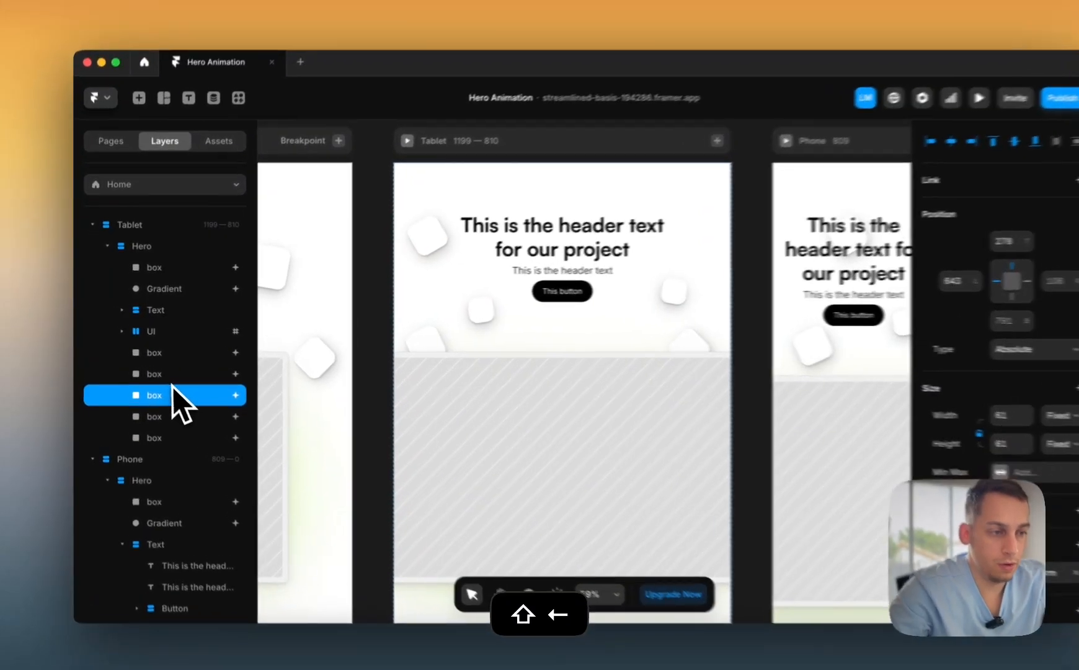
# - Nudge the Tablet hero's small left-hand box slightly farther left from the button, and select the upper-left box
pyautogui.click(165, 370)
pyautogui.hotkey('shift', 'Left')
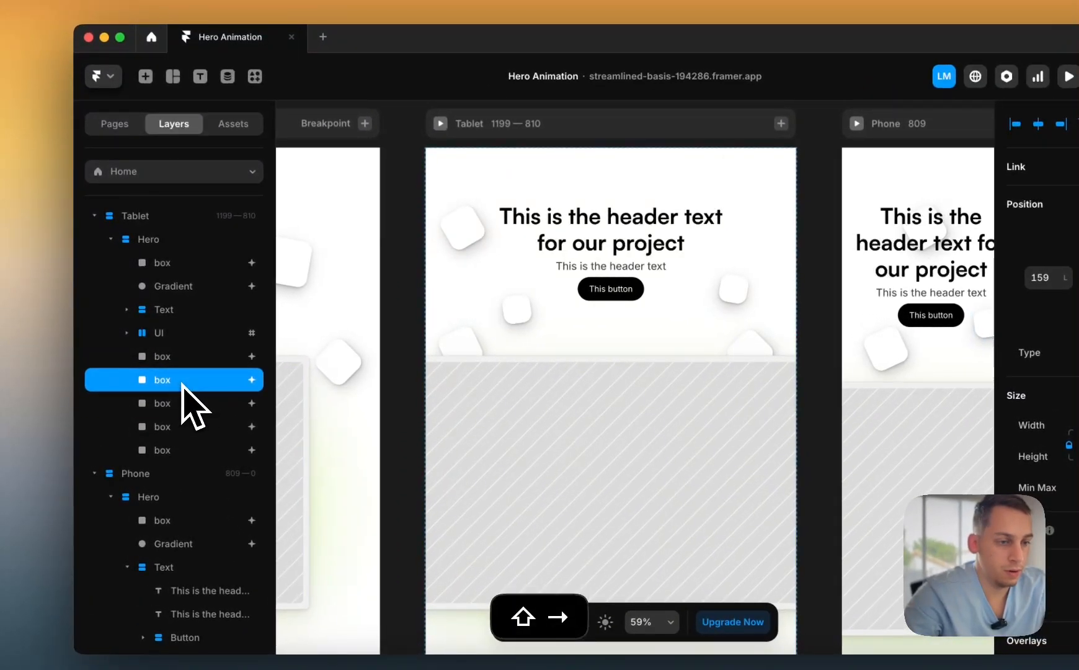
pyautogui.click(178, 364)
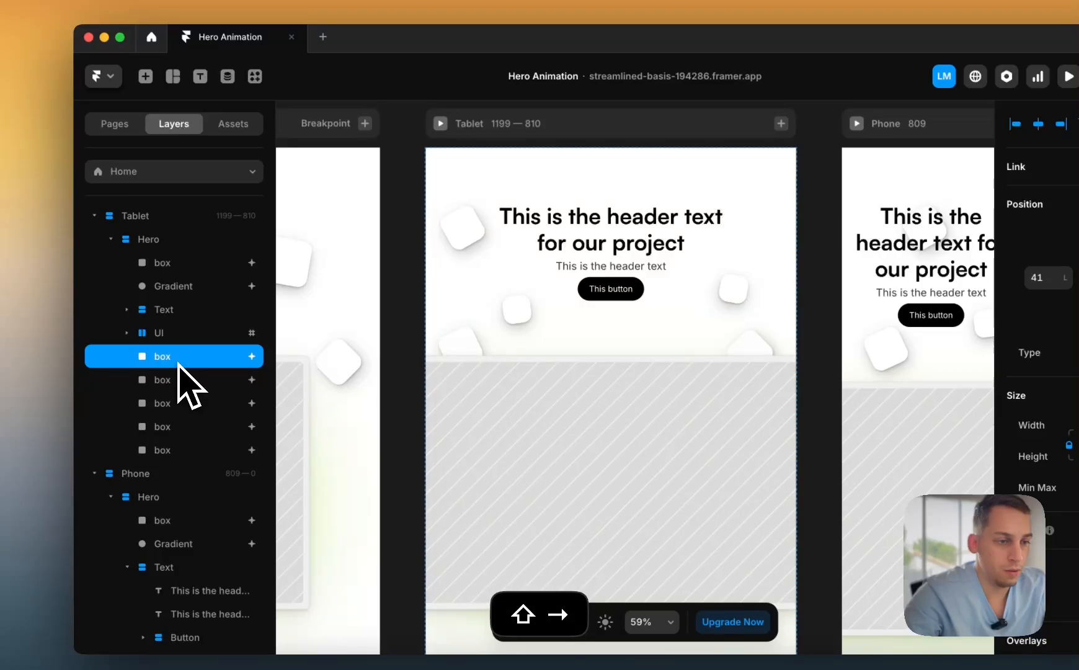
# - Move the Tablet hero's large off-frame box to the header's right side, at left 716, top 119
pyautogui.click(165, 264)
pyautogui.hotkey('shift', 'Left')
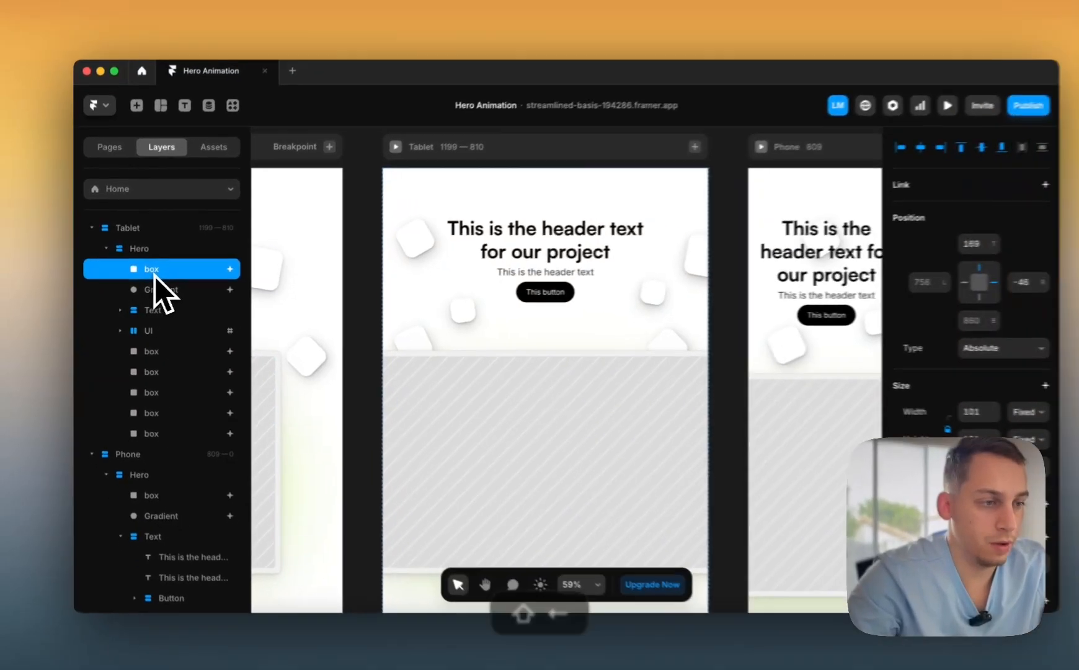
pyautogui.hotkey('shift', 'Left')
pyautogui.hotkey('shift', 'Up')
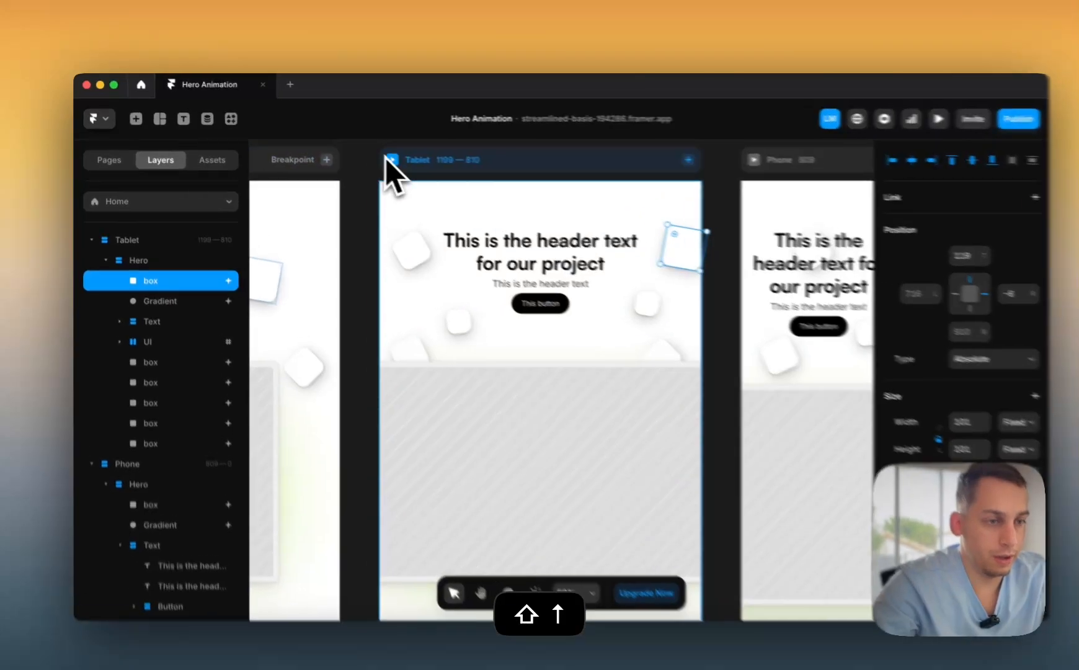
# - Preview the Tablet breakpoint, scroll through the hero animation to check the boxes, and return to the canvas
pyautogui.click(378, 155)
pyautogui.scroll(-5, 484, 287)
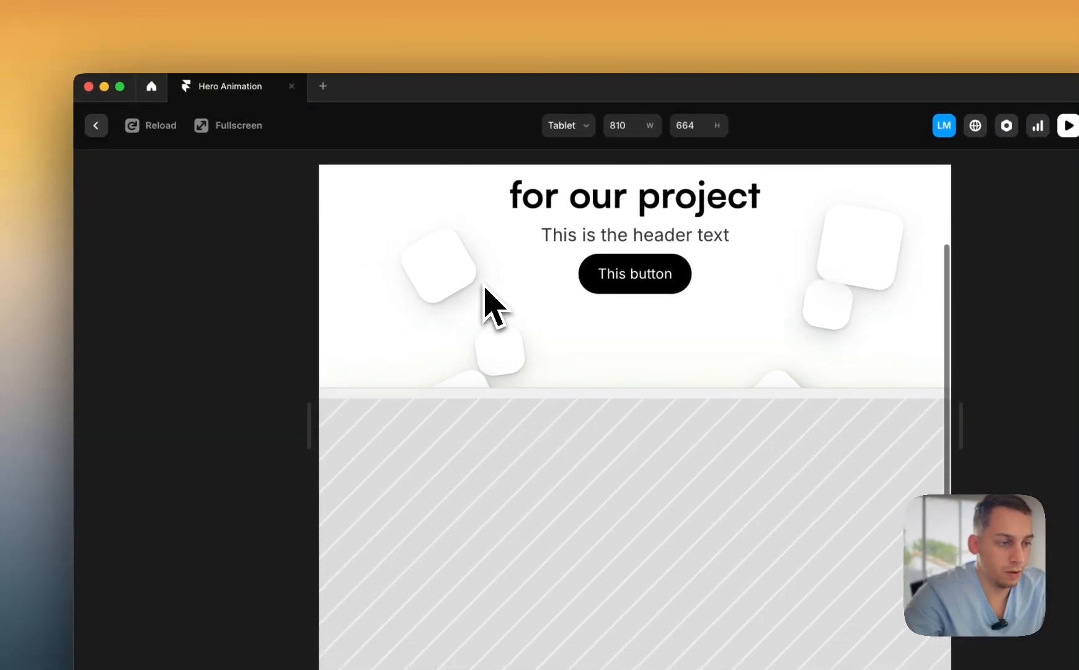
pyautogui.scroll(3, 485, 288)
pyautogui.scroll(2, 484, 288)
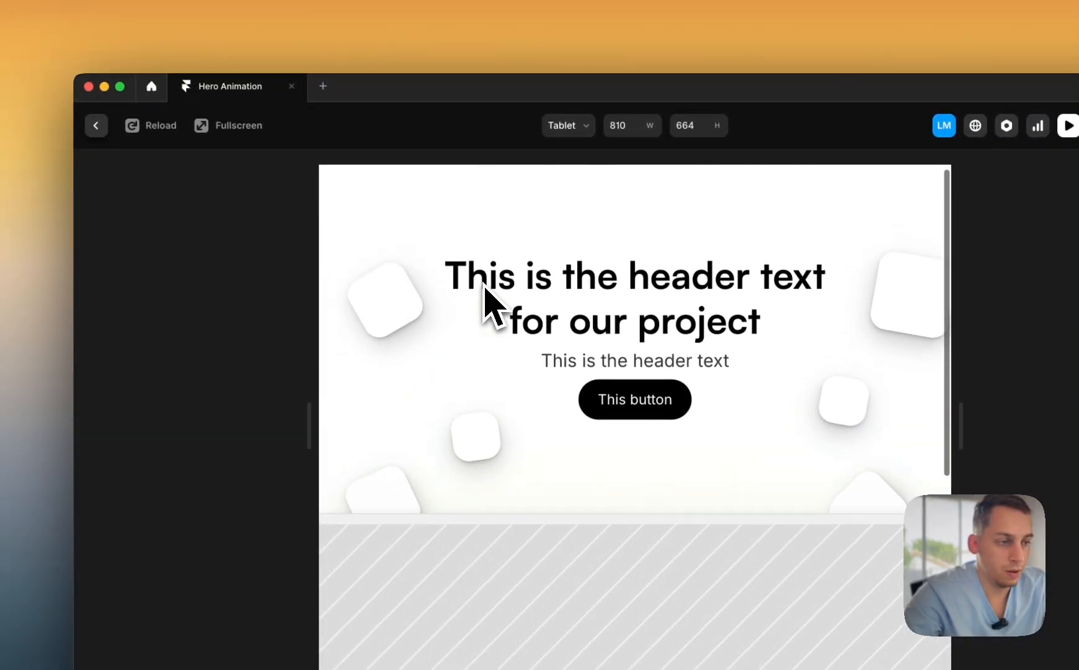
pyautogui.click(98, 130)
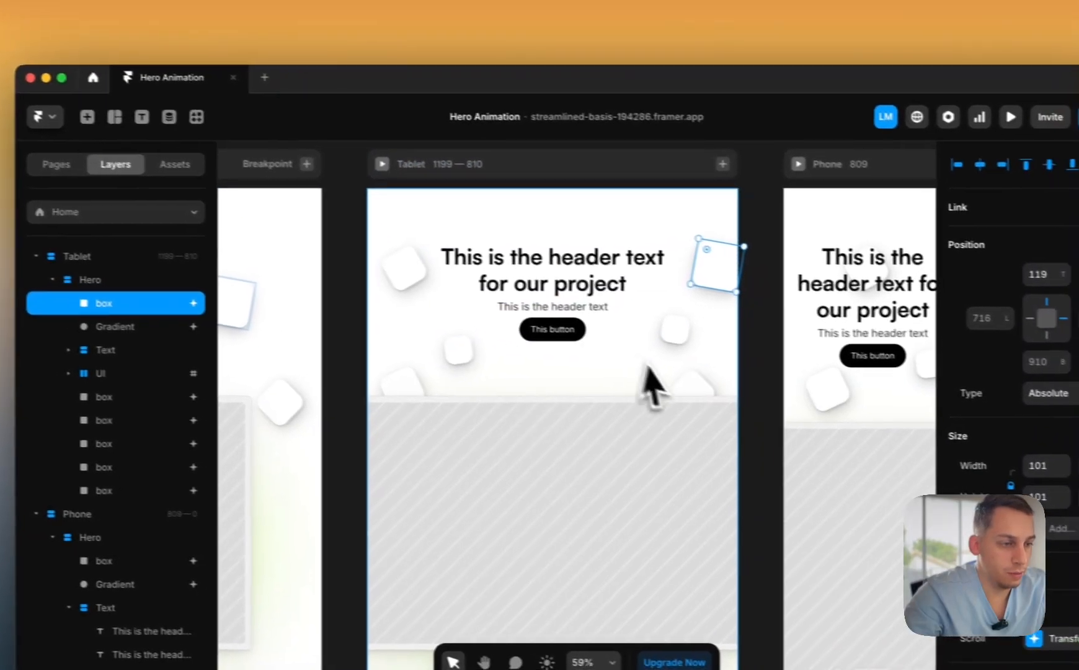
# - Move the Tablet hero's small right-hand box to left 543, top 348, and the large right-hand box to left 686, top 149
pyautogui.click(642, 329)
pyautogui.click(662, 336)
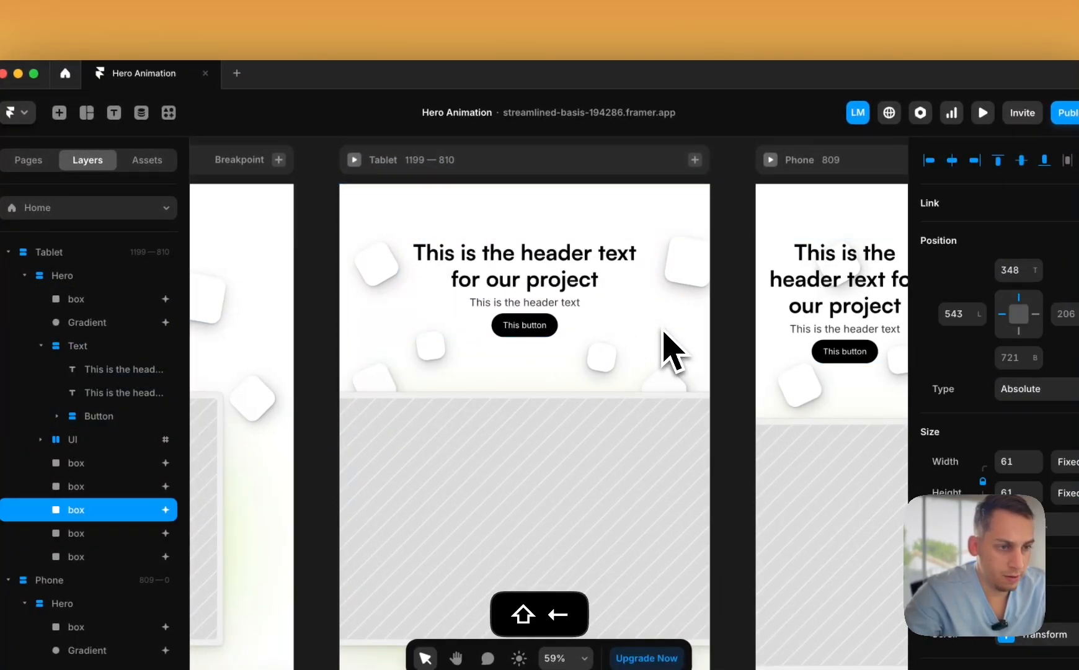
pyautogui.click(696, 278)
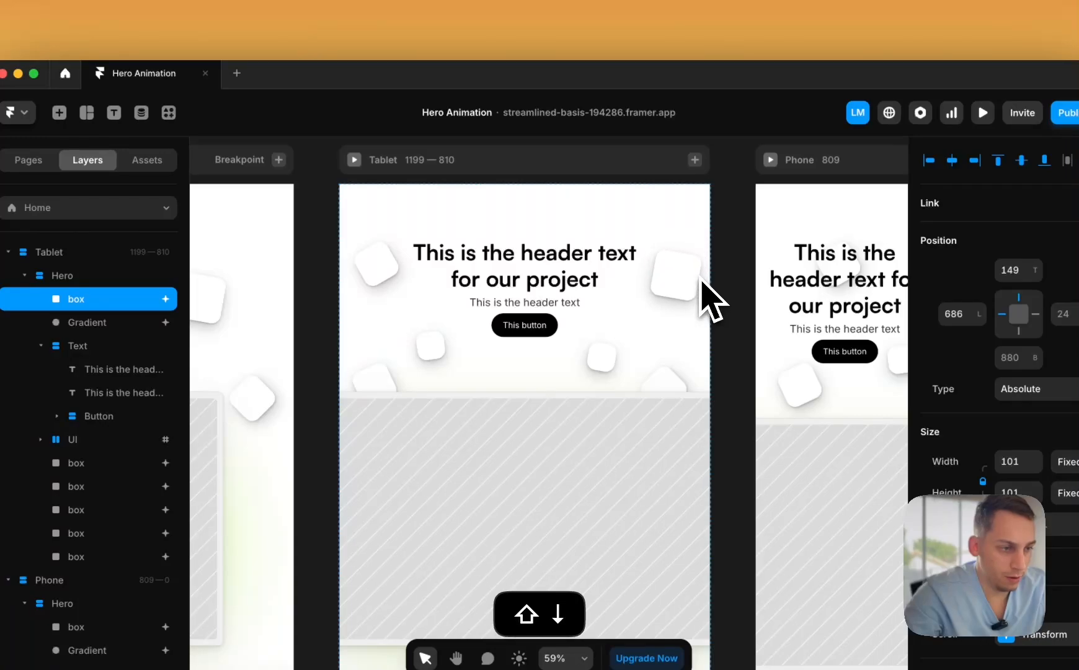
# - Preview the Tablet hero's scroll animation again with the repositioned boxes, and return to the canvas
pyautogui.click(352, 163)
pyautogui.scroll(-5, 397, 248)
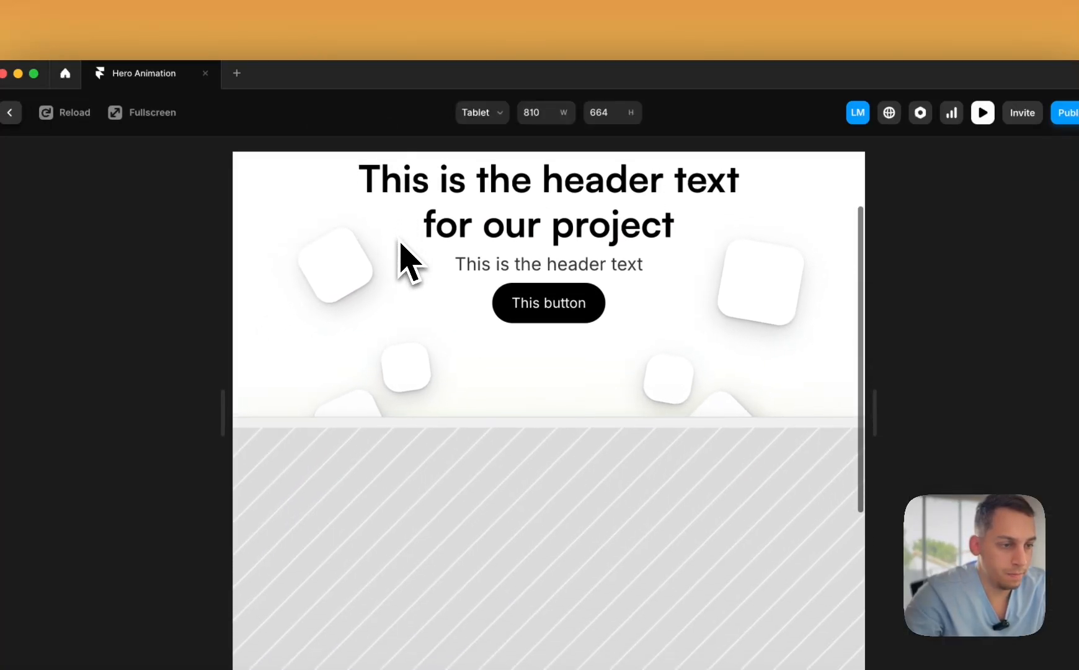
pyautogui.scroll(-3, 400, 254)
pyautogui.scroll(5, 400, 257)
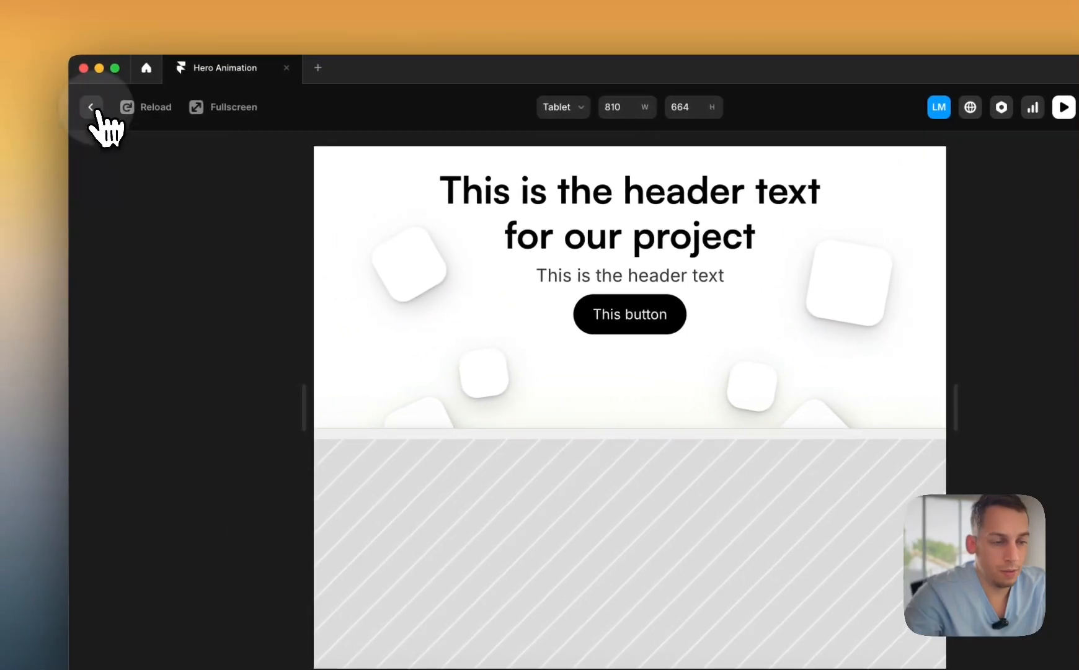
pyautogui.click(93, 108)
# - Set the width of the Tablet's UI frame and of the image inside it to Fill
pyautogui.click(470, 446)
pyautogui.click(218, 435)
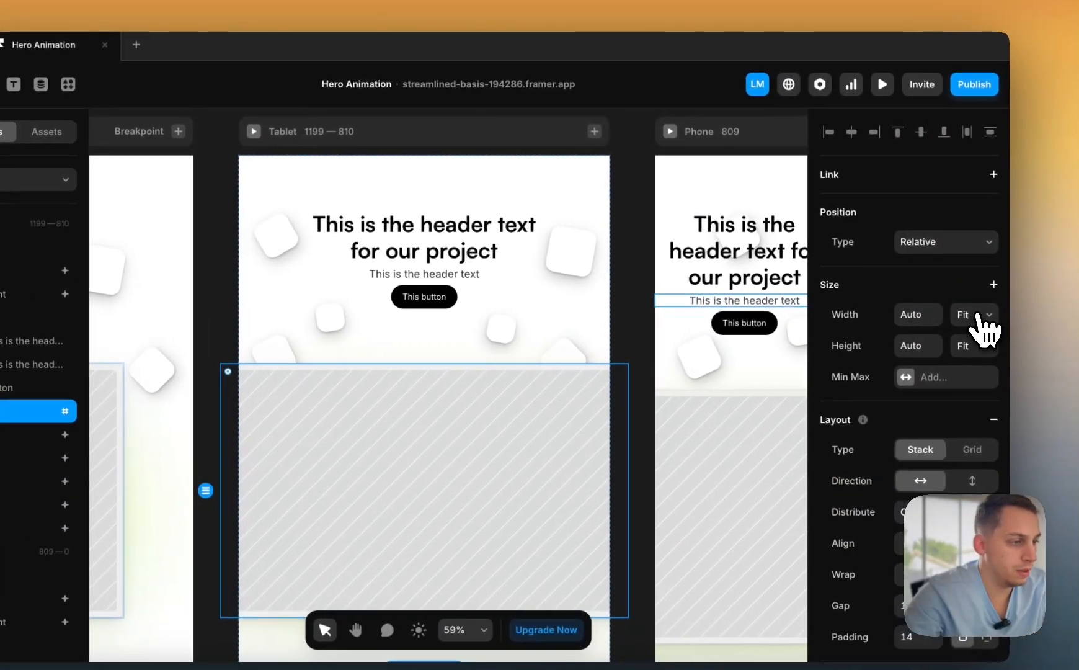
pyautogui.click(971, 315)
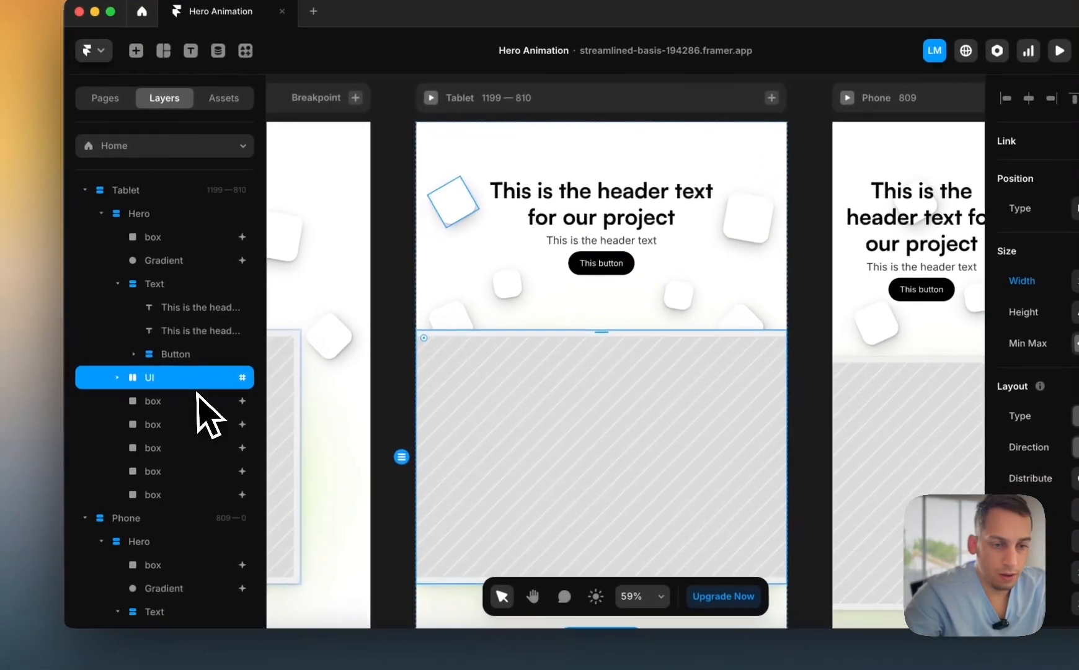
pyautogui.click(126, 374)
pyautogui.click(163, 396)
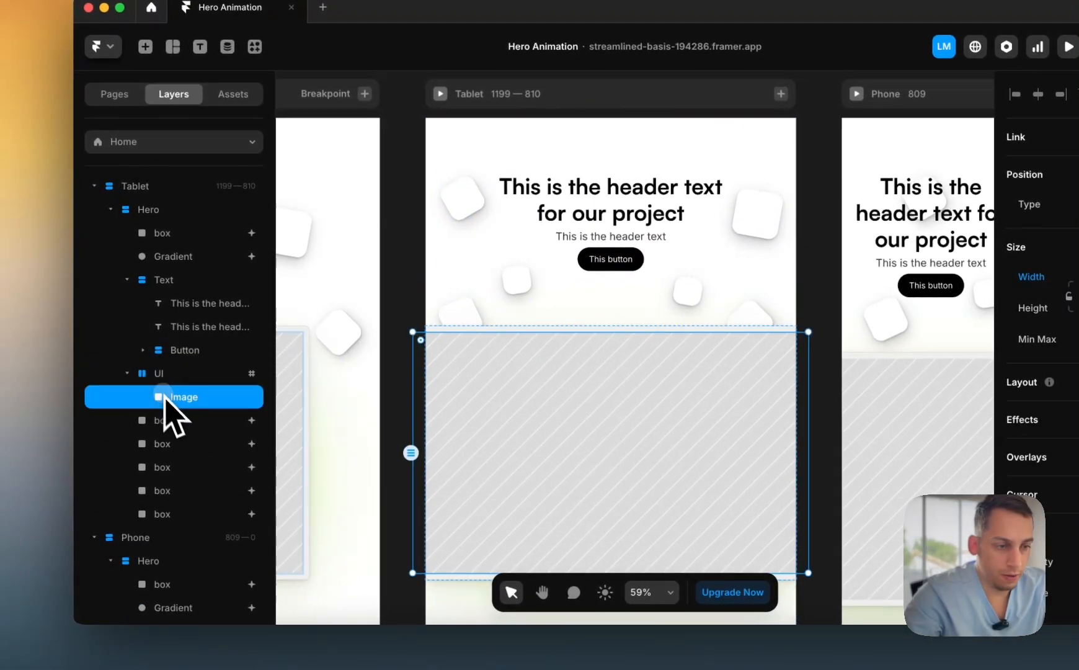
pyautogui.click(971, 304)
pyautogui.click(952, 341)
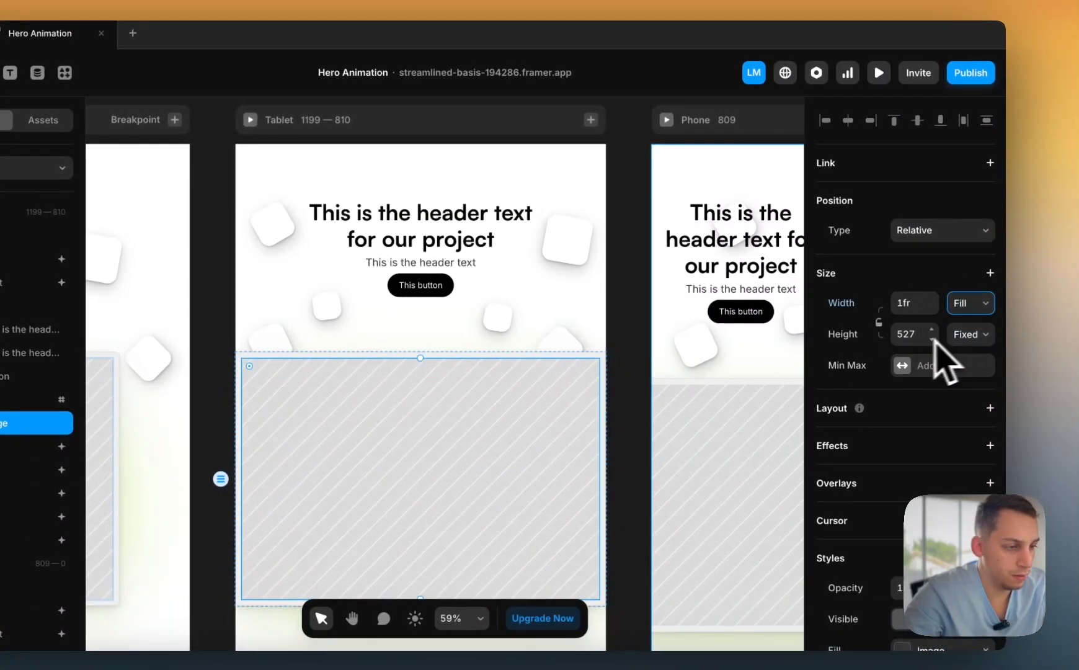
# - Set the Tablet UI frame's height to Fixed and shorten the frame from its lower edge
pyautogui.scroll(-2, 725, 369)
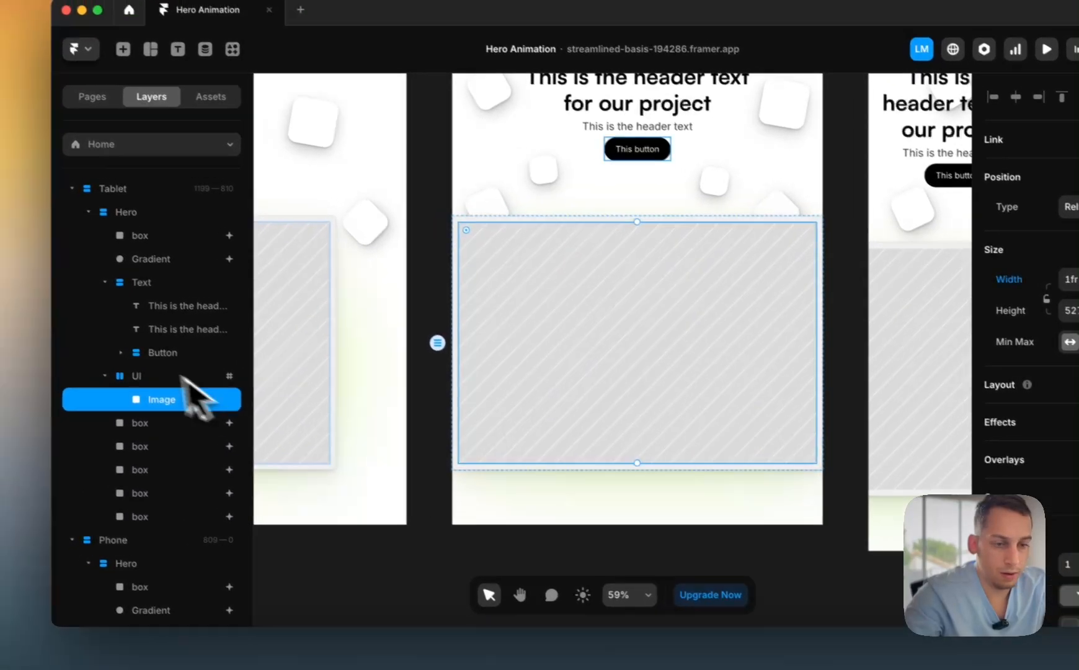
pyautogui.click(180, 376)
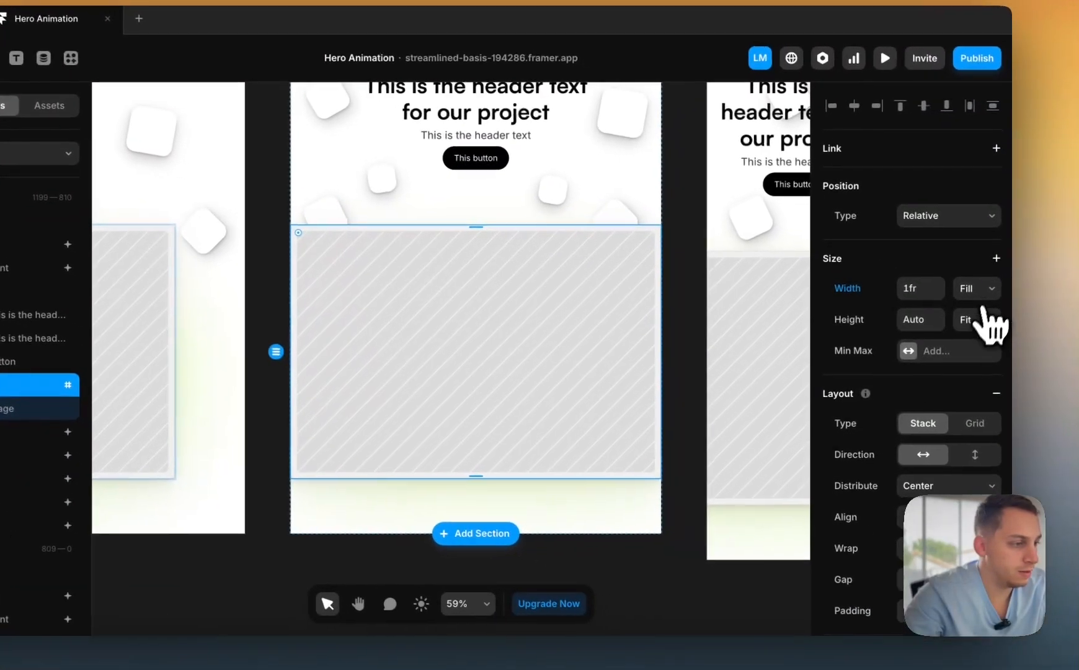
pyautogui.click(1078, 316)
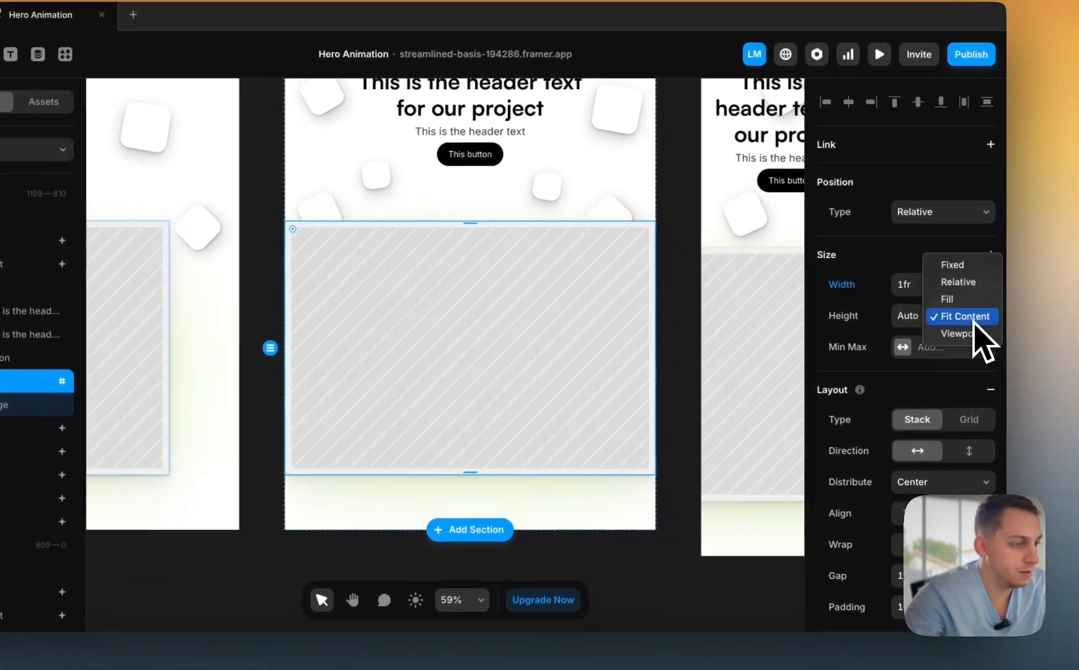
pyautogui.click(972, 267)
pyautogui.moveTo(473, 475); pyautogui.dragTo(487, 426)
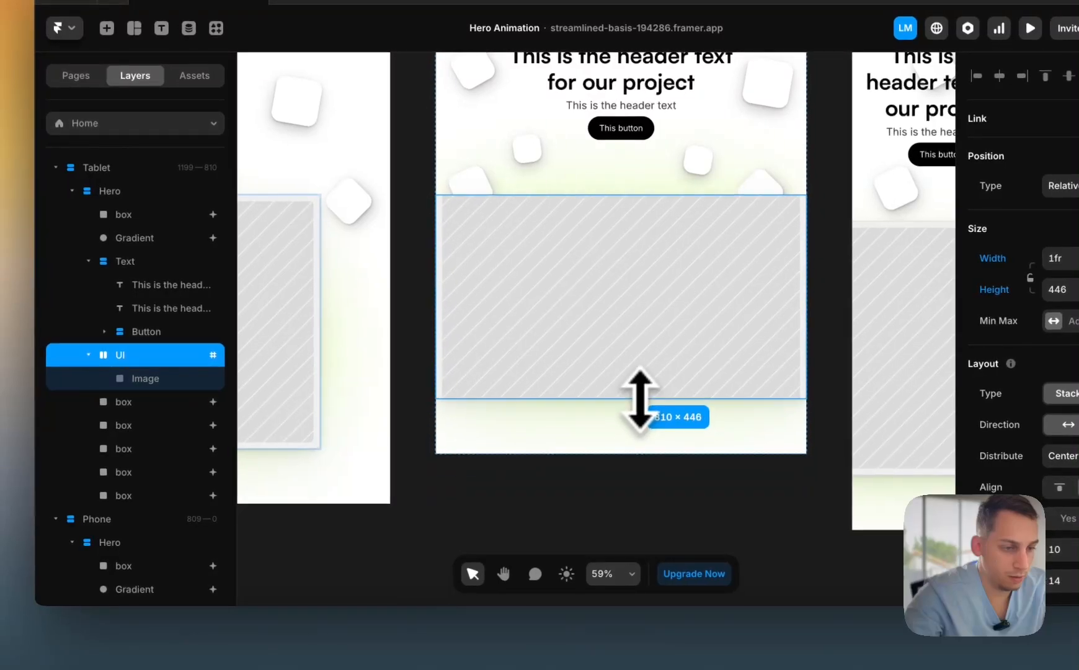
# - Set the height of the image inside the Tablet UI frame to Fill, and collapse the UI layer
pyautogui.click(174, 380)
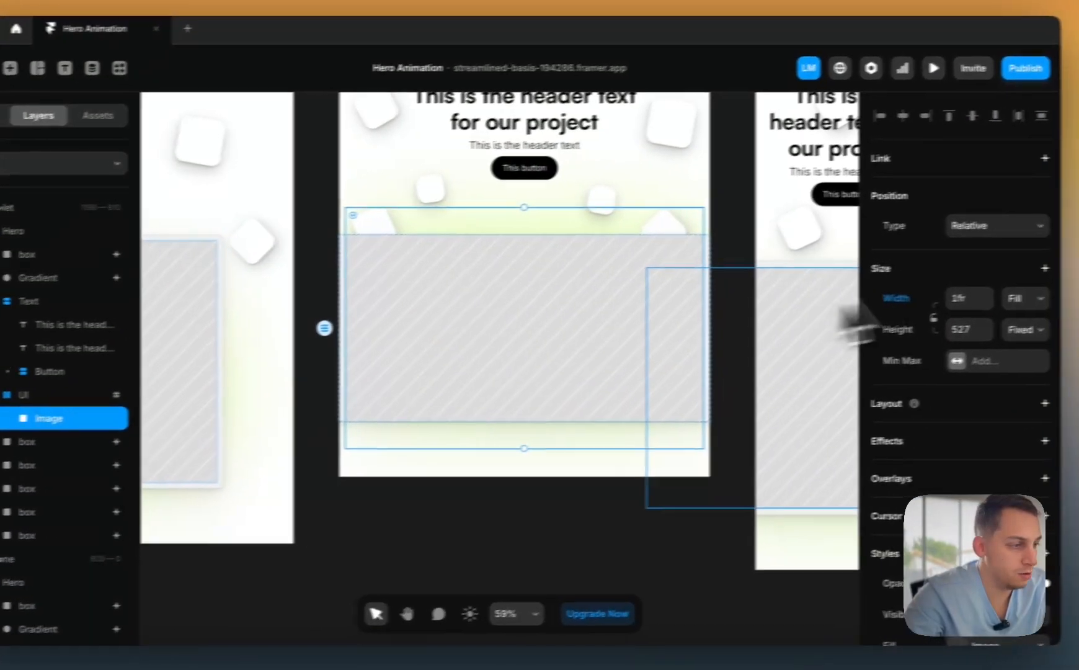
pyautogui.click(982, 338)
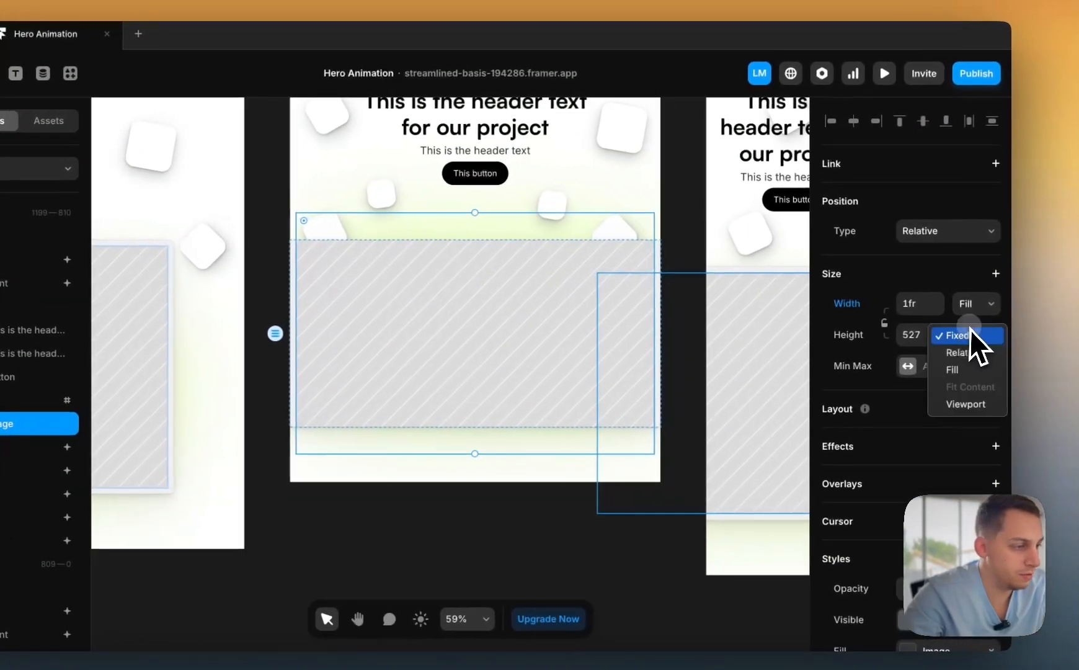
pyautogui.click(960, 377)
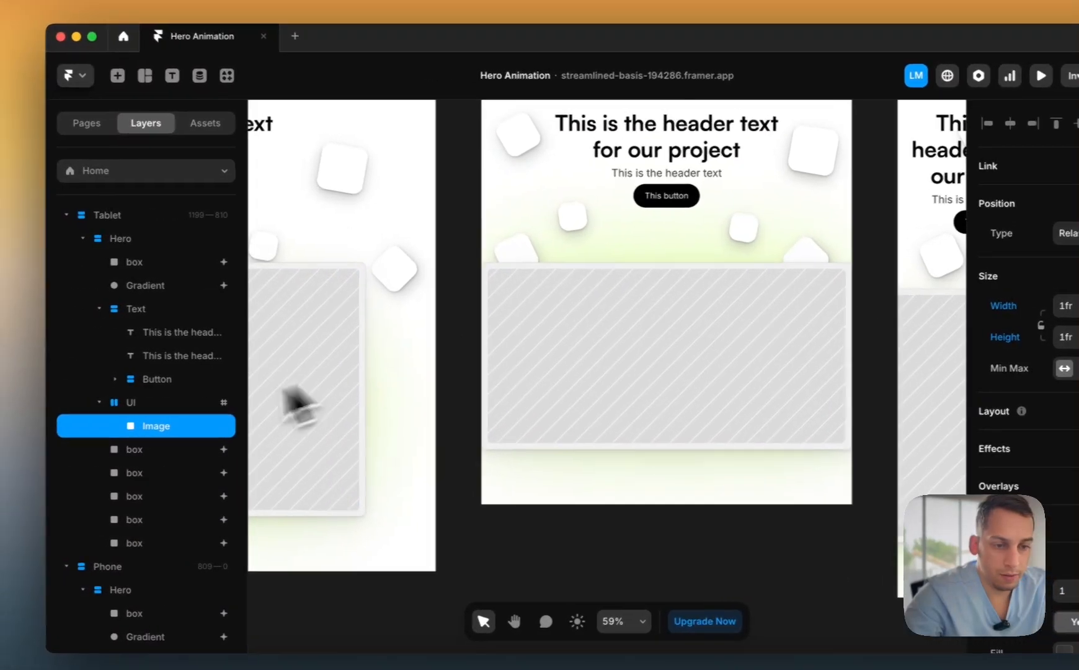
pyautogui.click(148, 402)
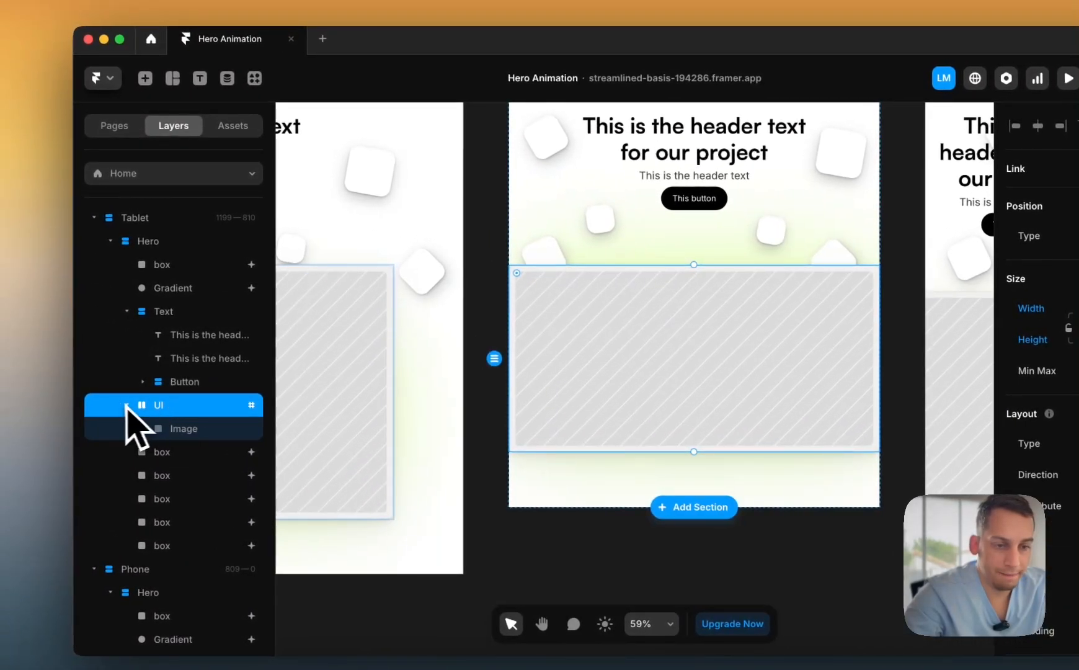
pyautogui.click(99, 402)
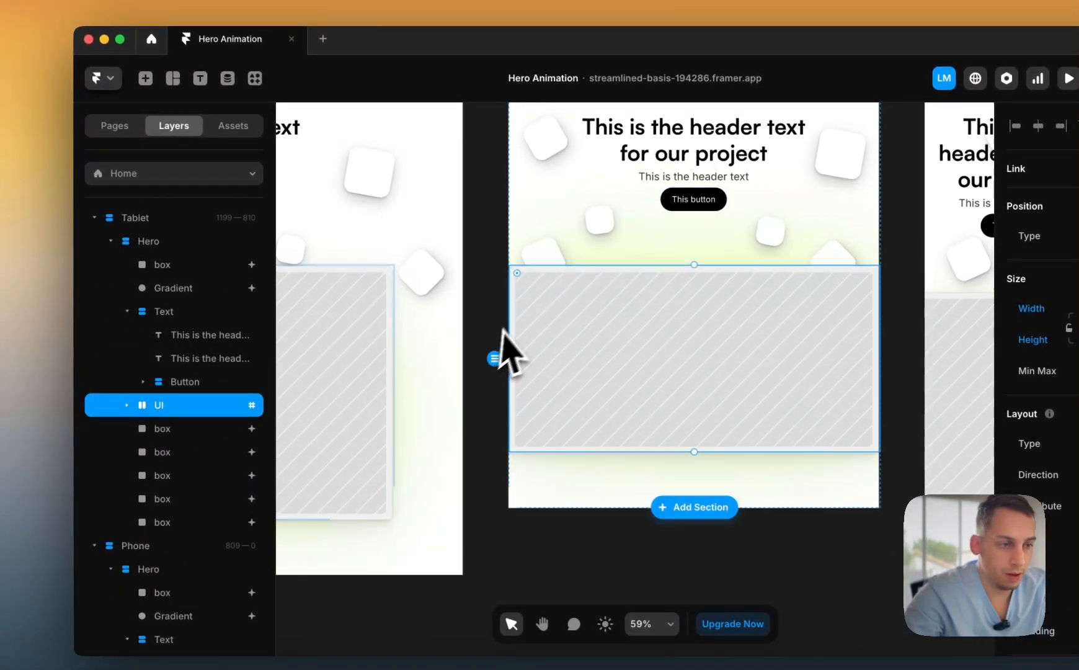
# - Set the Tablet Hero section's left and right padding to 30 each
pyautogui.scroll(3, 506, 349)
pyautogui.hscroll(2, 507, 349)
pyautogui.click(164, 242)
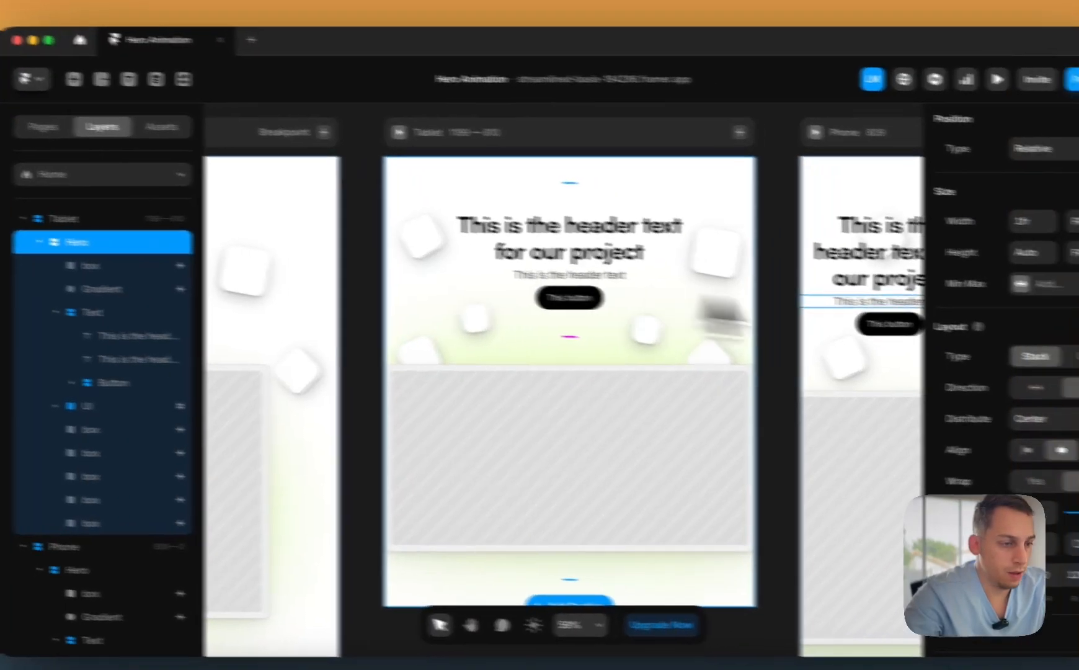
pyautogui.scroll(-2, 1058, 367)
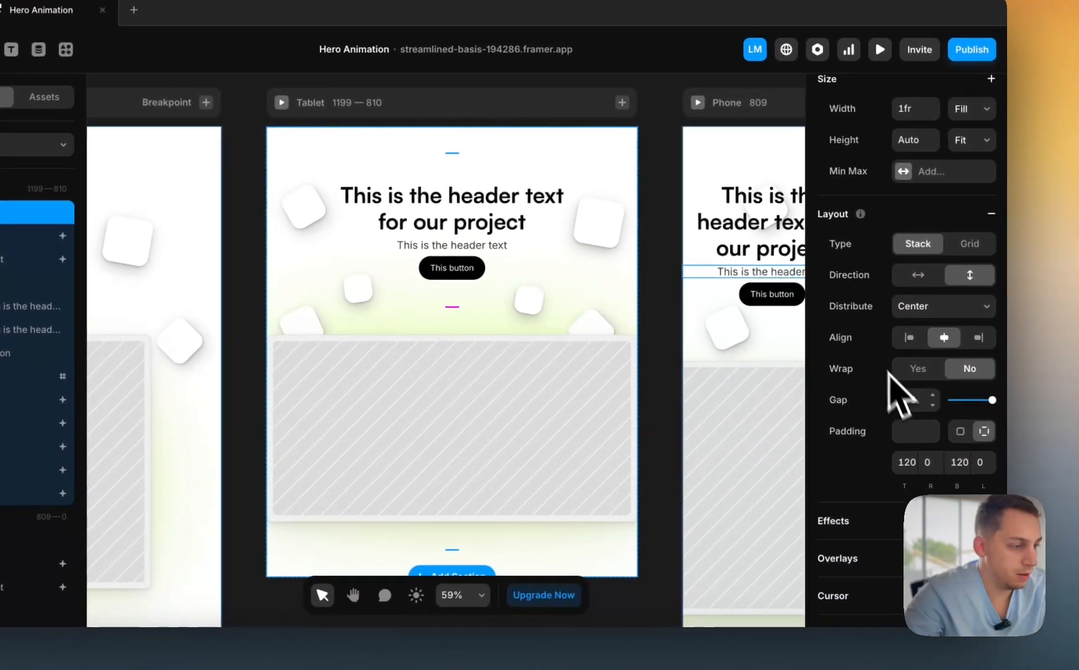
pyautogui.click(934, 465)
pyautogui.hotkey('shift', 'Up')
pyautogui.hotkey('shift', 'Up')
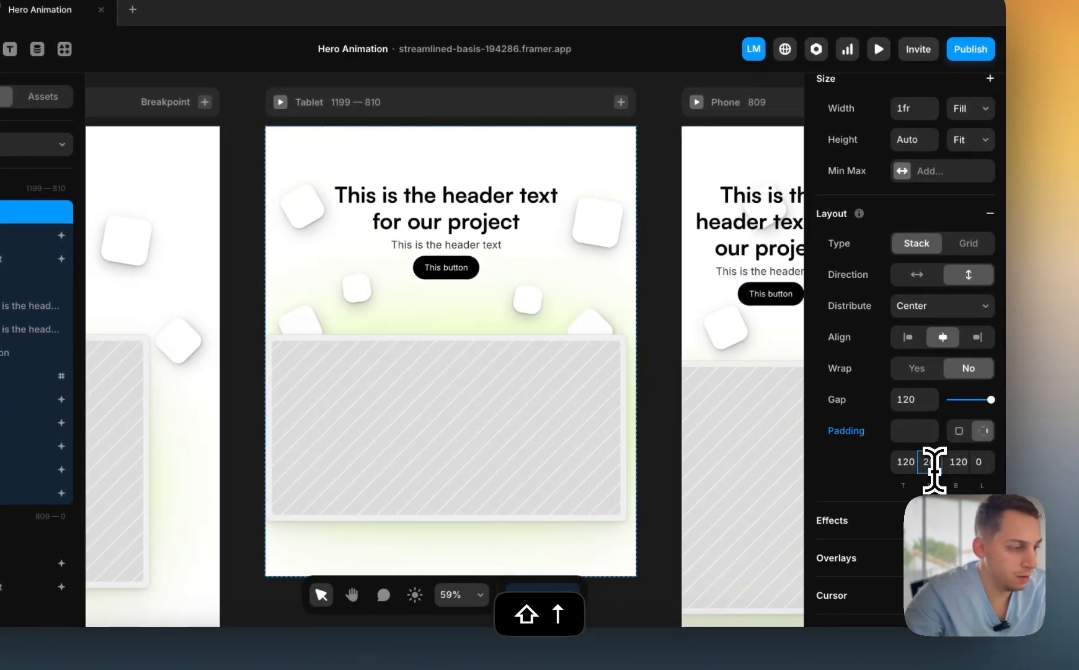
pyautogui.click(981, 463)
pyautogui.hotkey('shift', 'Up')
pyautogui.hotkey('shift', 'Up')
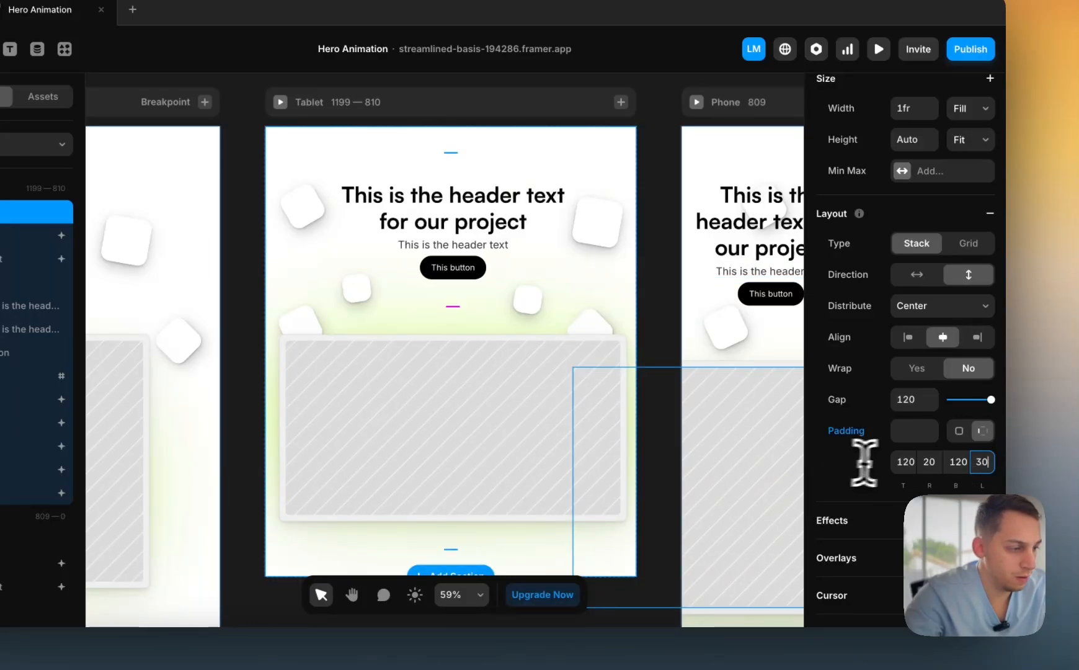
pyautogui.hotkey('shift', 'Up')
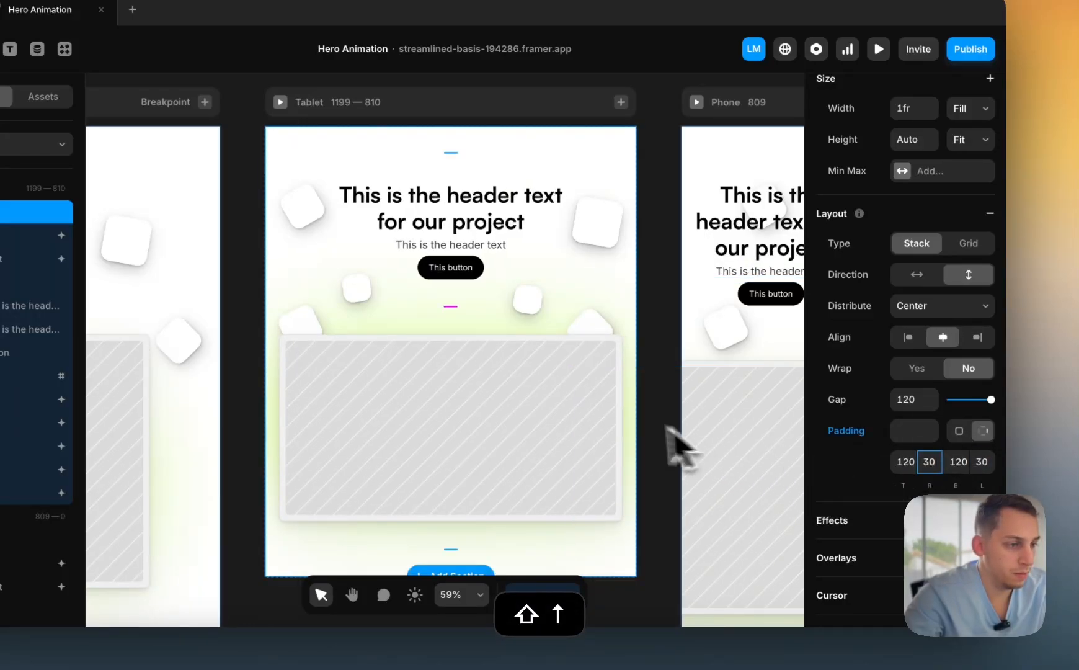
# - Set the Phone UI frame's width and height to Fixed, and shrink it to fit within the Phone breakpoint with side margins
pyautogui.hscroll(5, 645, 443)
pyautogui.scroll(-3, 646, 443)
pyautogui.scroll(-3, 629, 442)
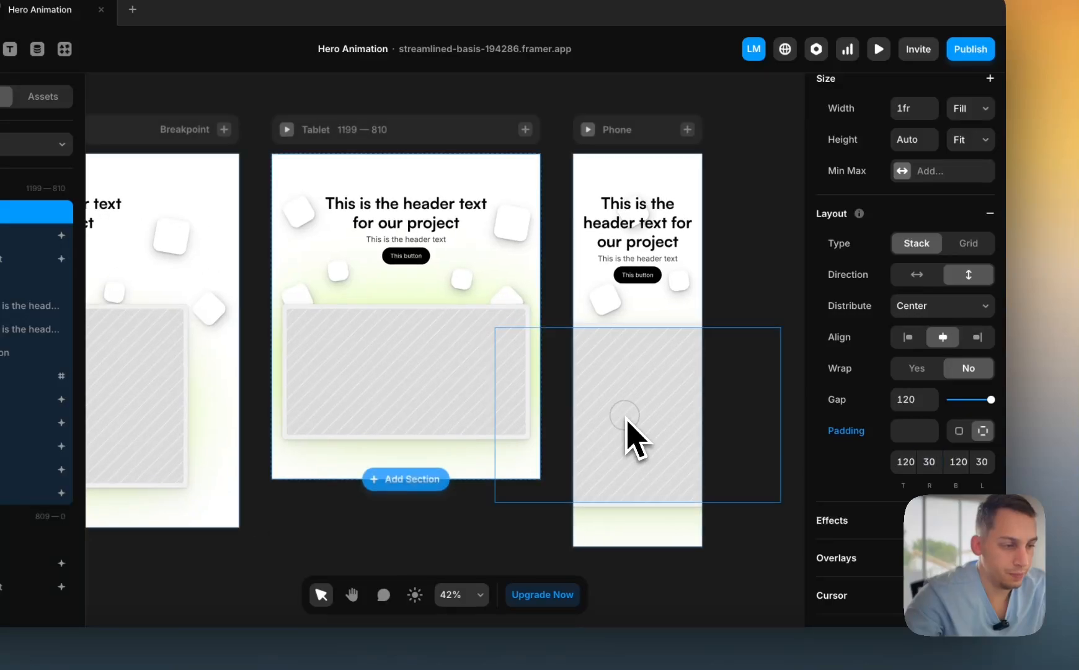
pyautogui.click(627, 441)
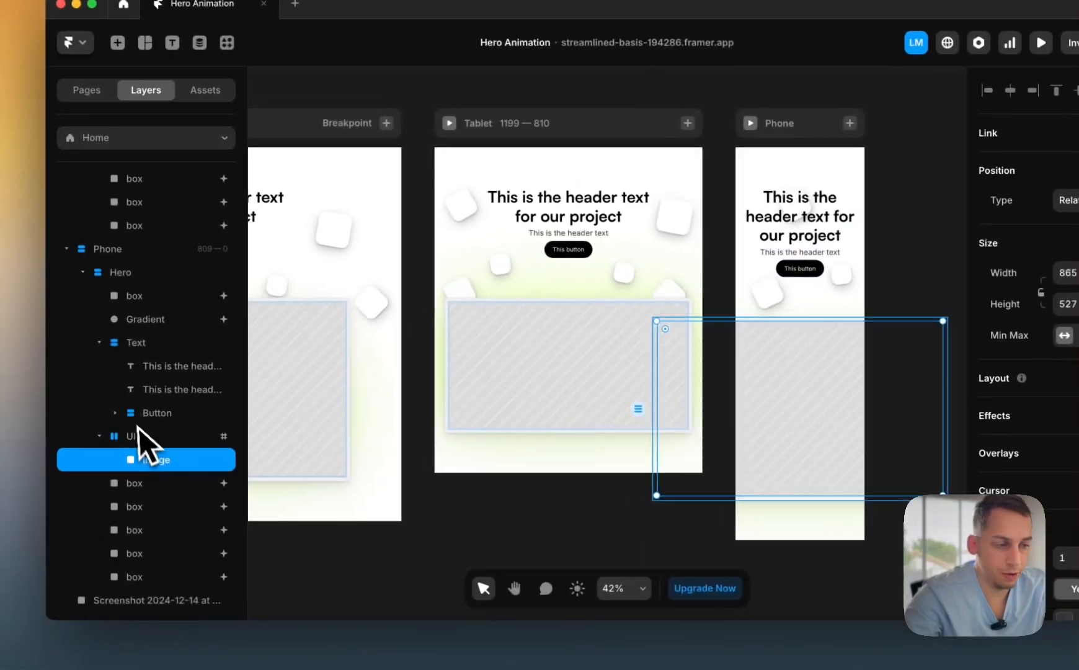
pyautogui.click(138, 428)
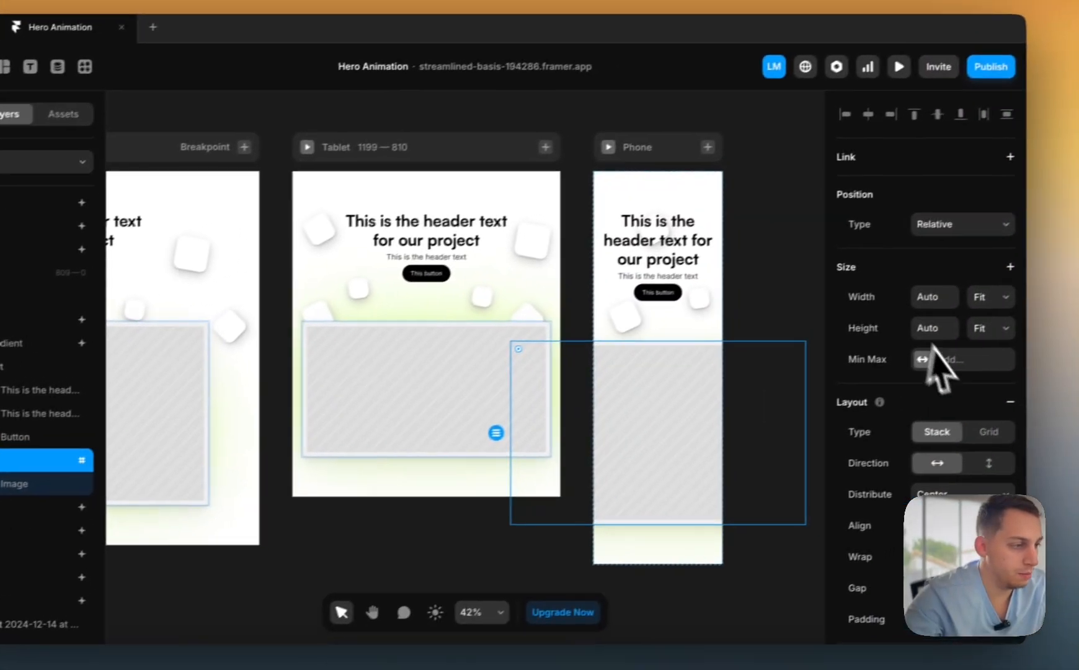
pyautogui.click(973, 305)
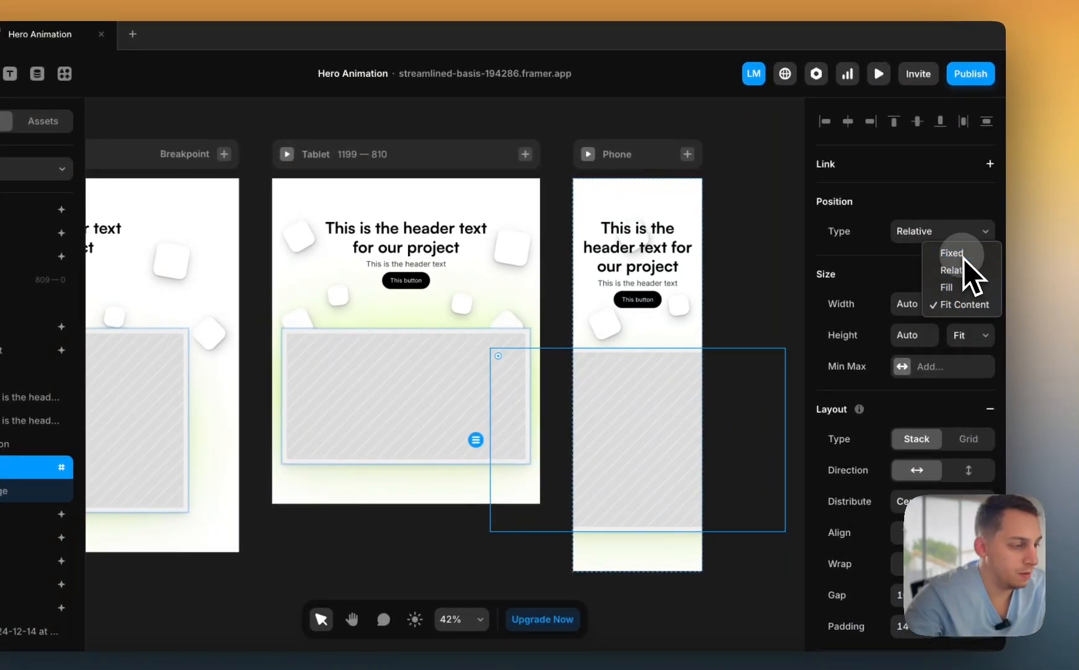
pyautogui.click(969, 334)
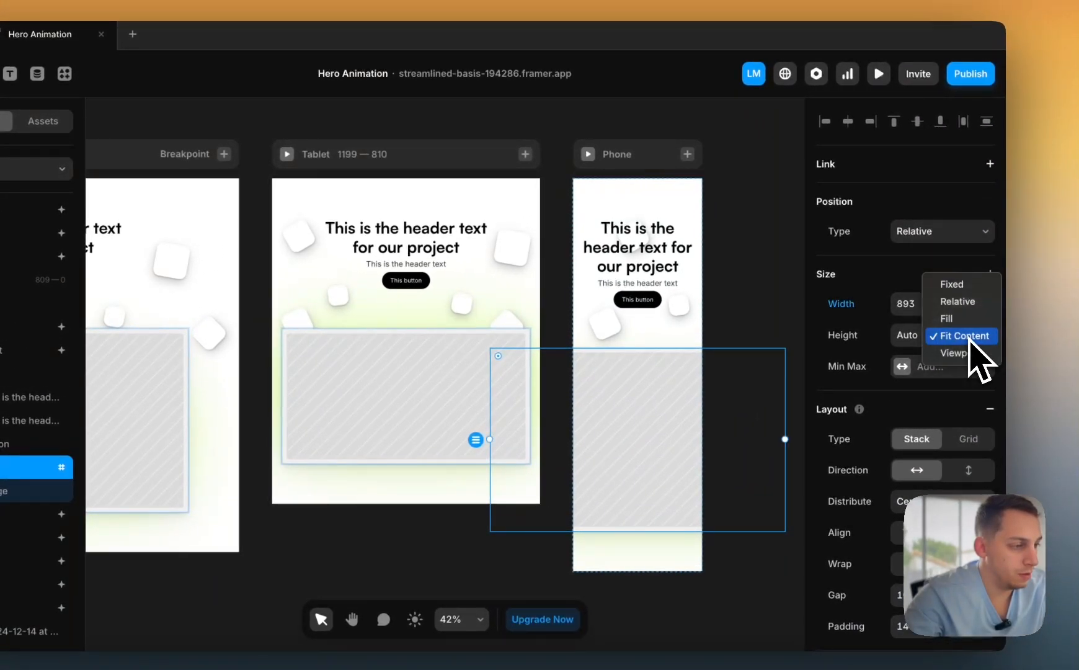
pyautogui.click(955, 285)
pyautogui.moveTo(783, 349); pyautogui.dragTo(699, 354)
# - Set the width and height of the image inside the Phone UI frame to Fill
pyautogui.click(33, 490)
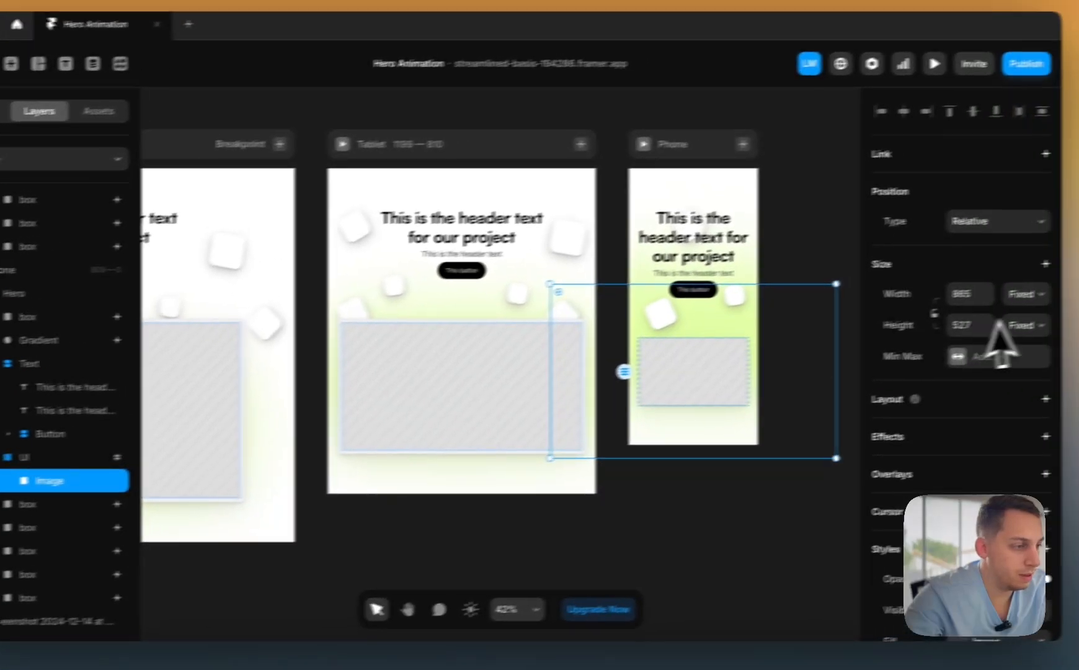
pyautogui.click(1027, 294)
pyautogui.click(1011, 330)
pyautogui.click(1026, 325)
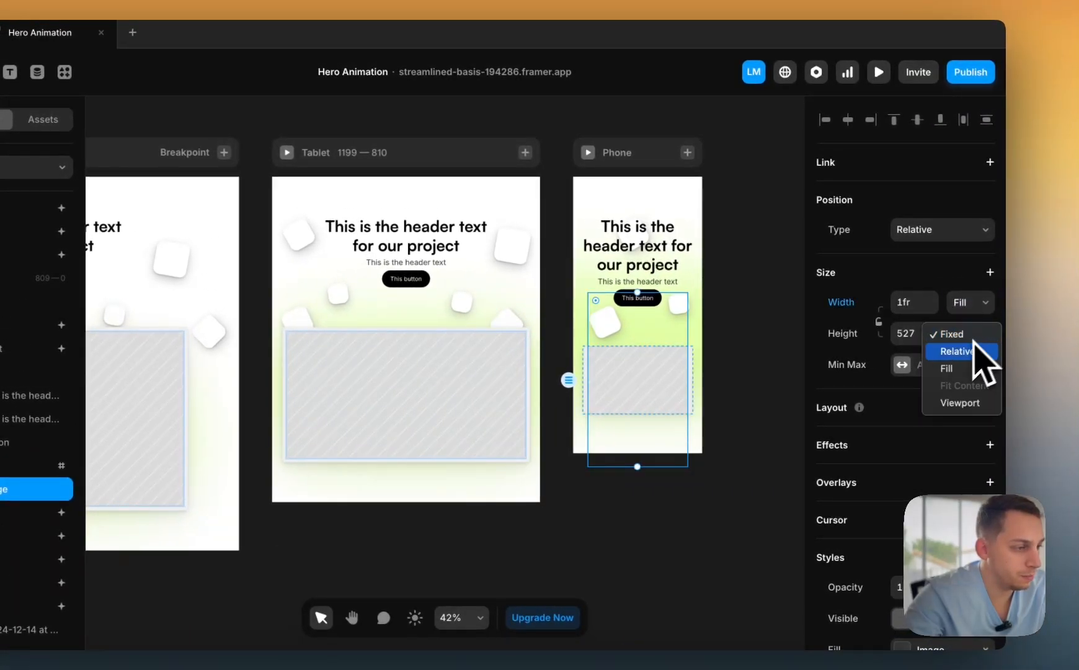
pyautogui.click(948, 369)
pyautogui.scroll(3, 682, 380)
pyautogui.scroll(-3, 677, 373)
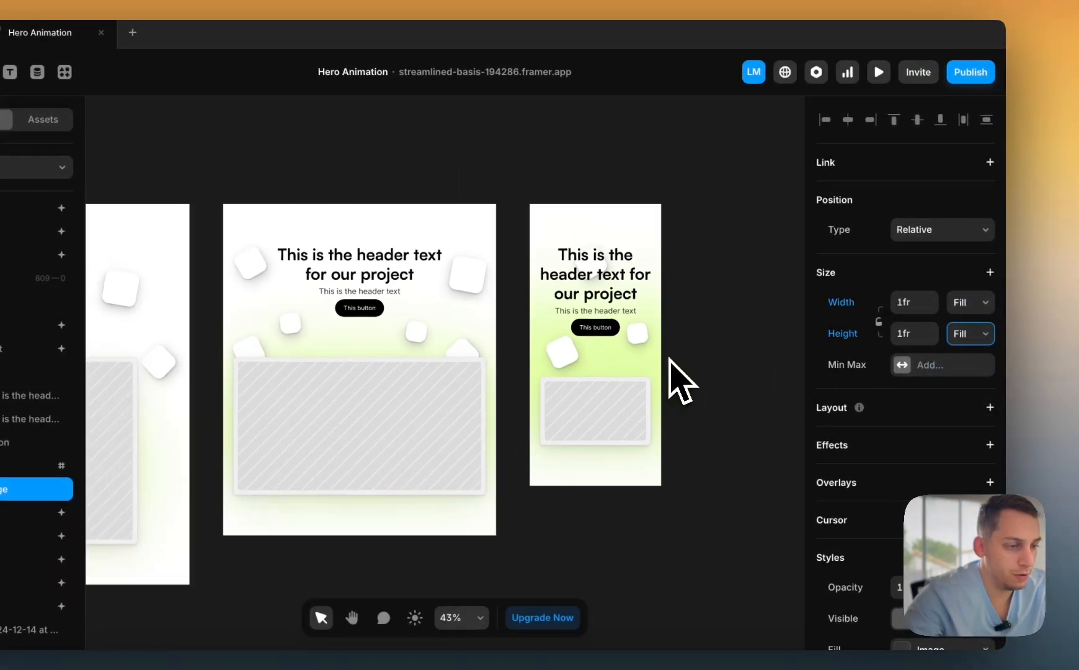
# - Shrink the Phone breakpoint's gradient to about 403 by 178, and move it down behind the UI frame
pyautogui.scroll(-1, 668, 359)
pyautogui.click(546, 371)
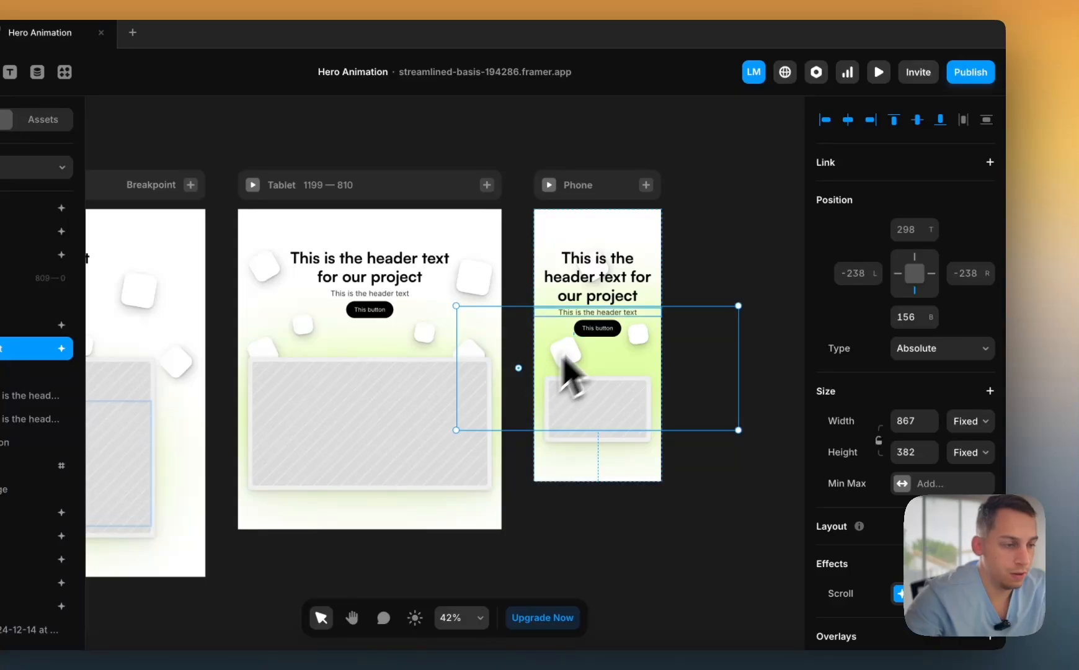
pyautogui.moveTo(739, 303); pyautogui.dragTo(661, 319)
pyautogui.hotkey('shift', 'Down')
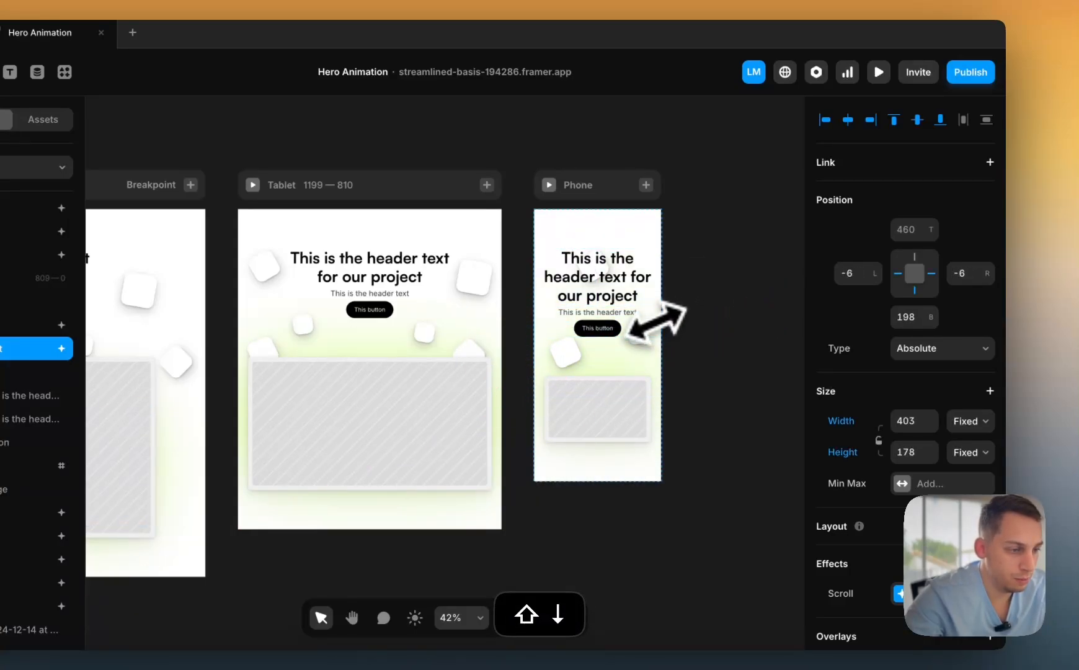
pyautogui.hotkey('shift', 'Down')
pyautogui.hotkey('shift', 'Down')
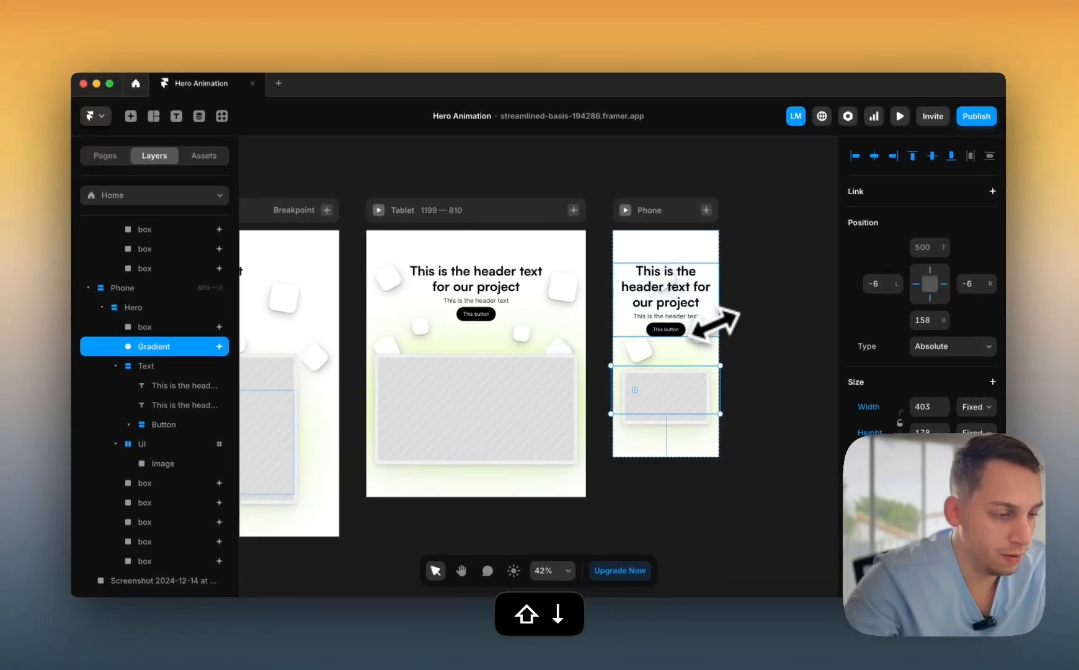
pyautogui.hotkey('shift', 'Down')
# - Bring the off-canvas 82 px box into the Phone frame, placing it above the UI frame's right corner at left 289, top 407
pyautogui.scroll(3, 681, 348)
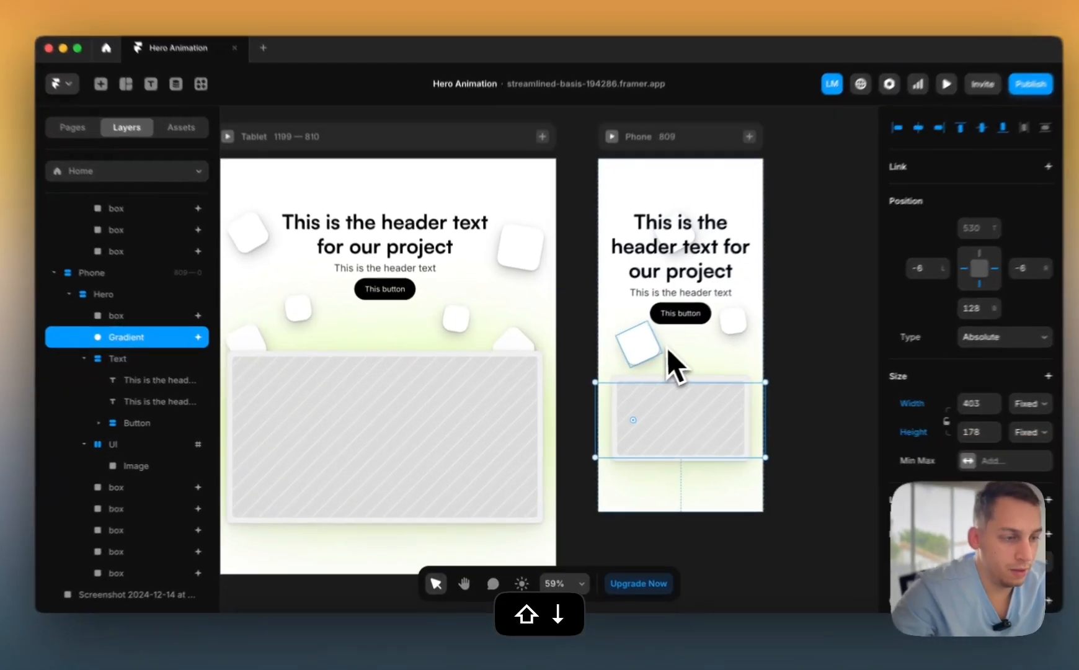
pyautogui.click(641, 350)
pyautogui.click(141, 561)
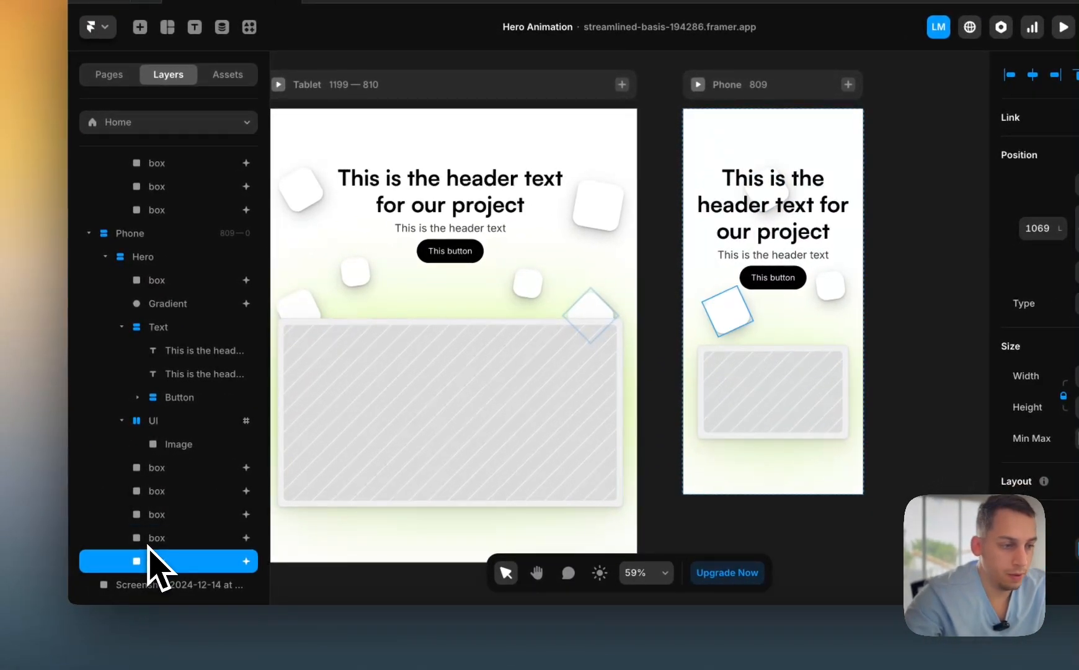
pyautogui.hotkey('shift', 'Left')
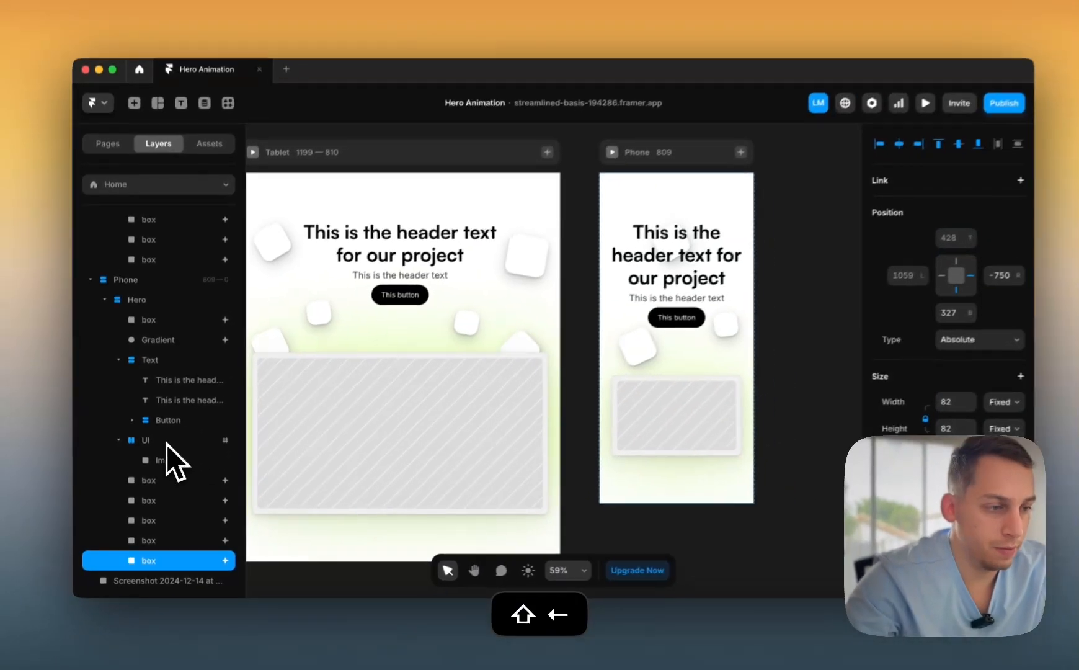
pyautogui.hotkey('shift', 'Left')
pyautogui.hotkey('shift', 'Left')
pyautogui.hotkey('shift', 'Left')
pyautogui.hotkey('shift', 'Left')
pyautogui.hotkey('shift', 'Left')
pyautogui.hotkey('shift', 'Left')
pyautogui.hotkey('shift', 'Left')
pyautogui.hotkey('shift', 'Left')
pyautogui.hotkey('shift', 'Left')
pyautogui.hotkey('shift', 'Left')
pyautogui.hotkey('shift', 'Left')
pyautogui.hotkey('shift', 'Left')
pyautogui.hotkey('shift', 'Left')
pyautogui.hotkey('shift', 'Left')
pyautogui.hotkey('shift', 'Left')
pyautogui.hotkey('shift', 'Left')
pyautogui.hotkey('shift', 'Left')
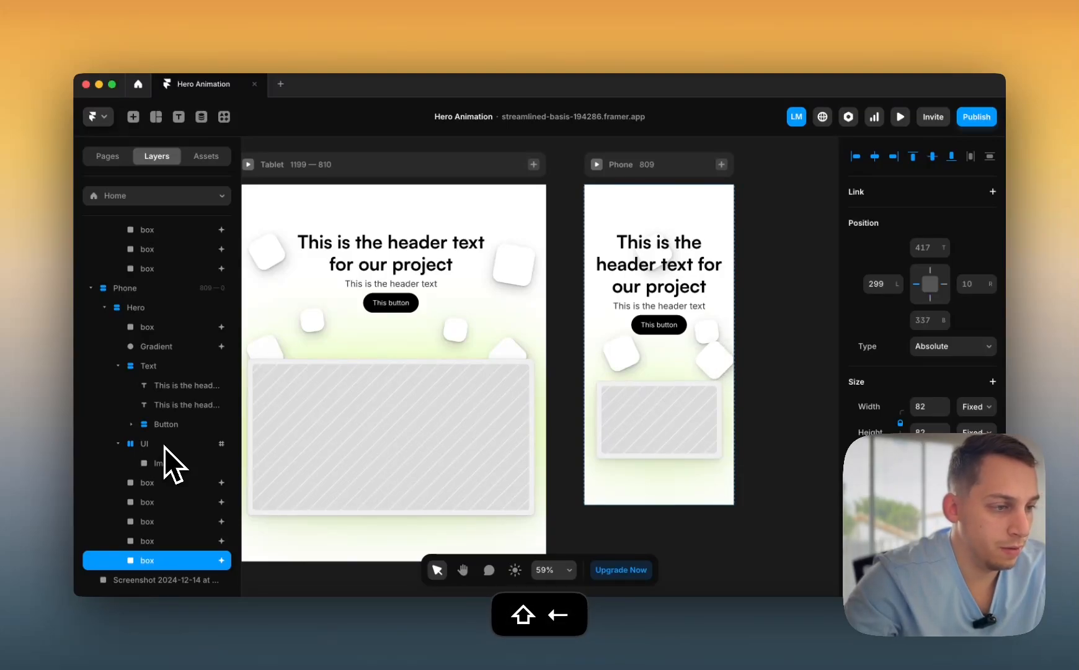
pyautogui.hotkey('shift', 'Up')
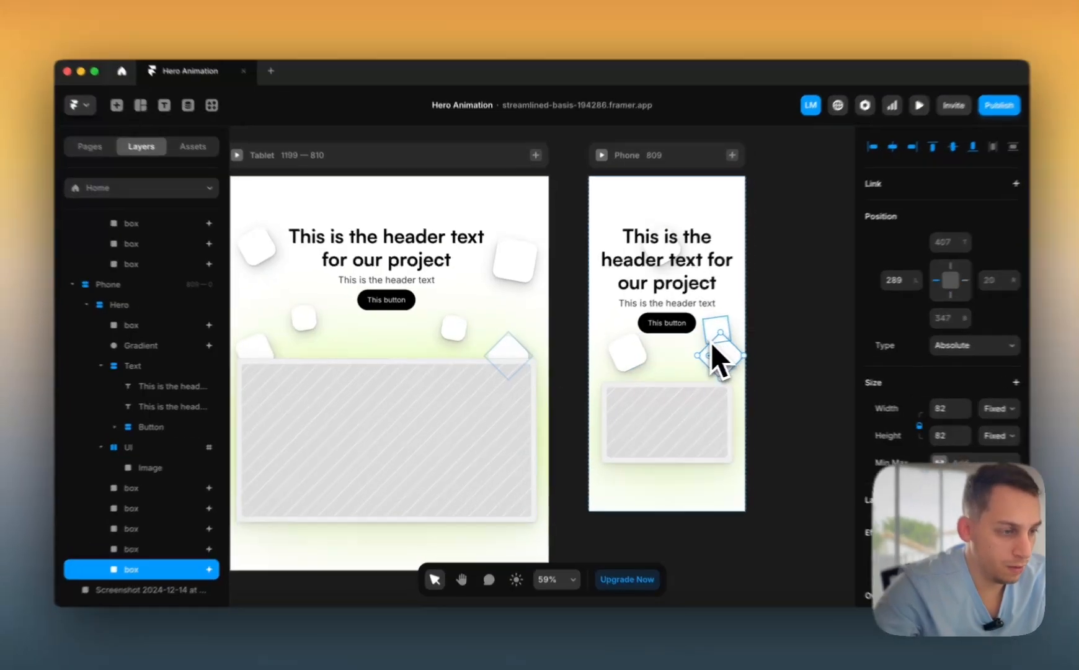
# - Move the small 61 px box at the Phone frame's right edge up beside the subheading, to left 329, top 293
pyautogui.click(701, 340)
pyautogui.hotkey('shift', 'Up')
pyautogui.hotkey('shift', 'Up')
pyautogui.hotkey('shift', 'Up')
pyautogui.hotkey('shift', 'Up')
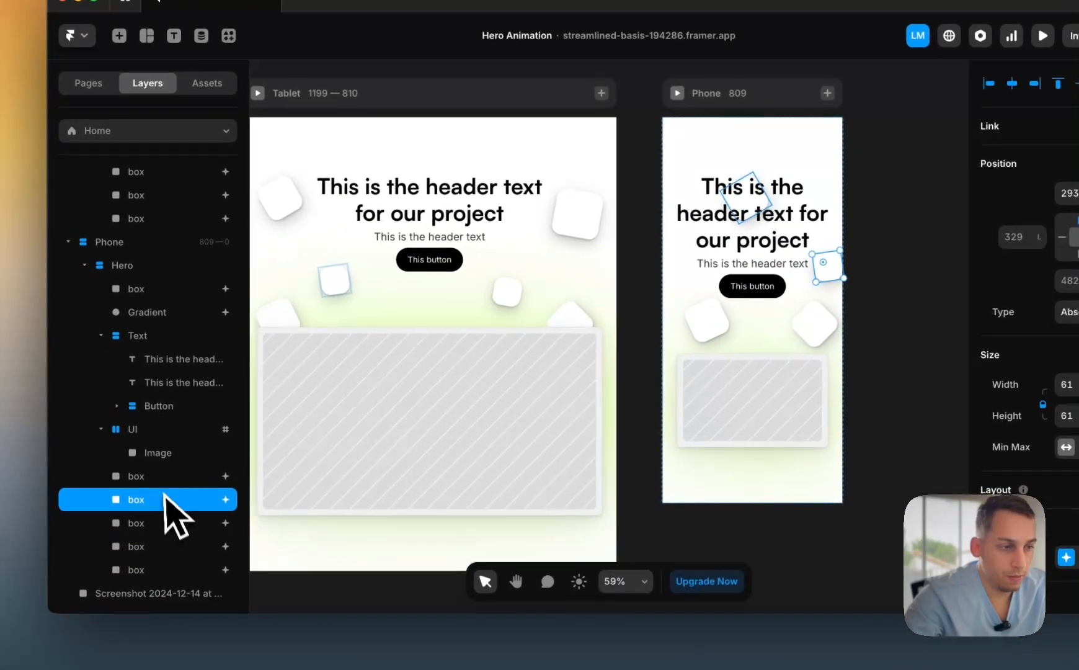
# - Move the 81 px box behind the Phone heading to the frame's left side, at left 21, top 175
pyautogui.click(99, 507)
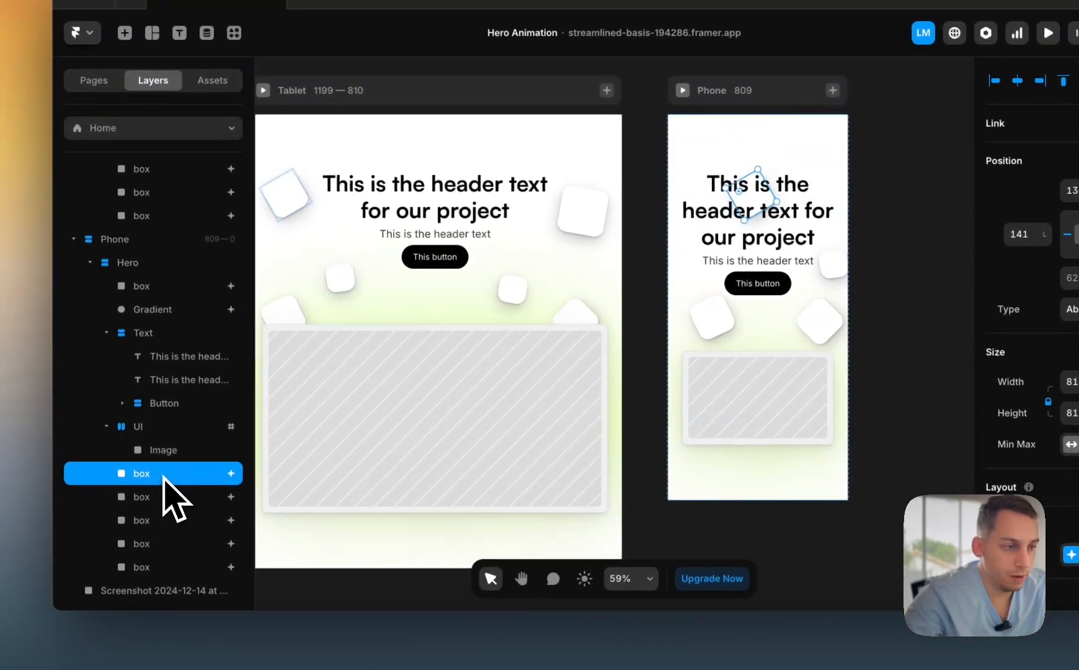
pyautogui.hotkey('shift', 'Left')
pyautogui.hotkey('shift', 'Left')
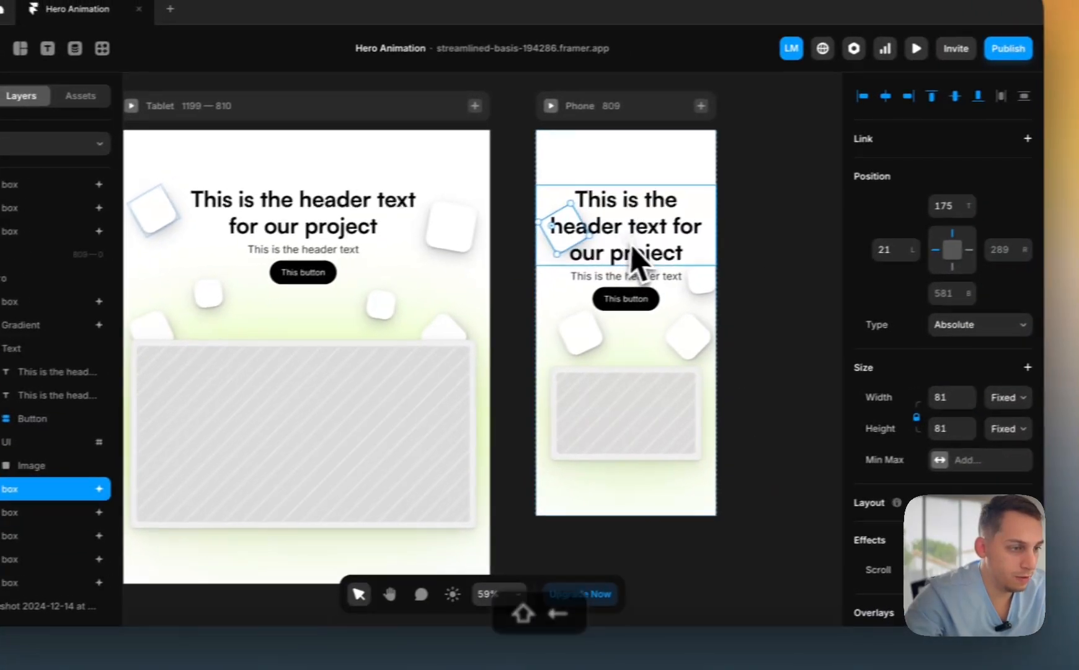
# - Reduce the Phone heading's font size so that the text fits on two lines
pyautogui.click(771, 237)
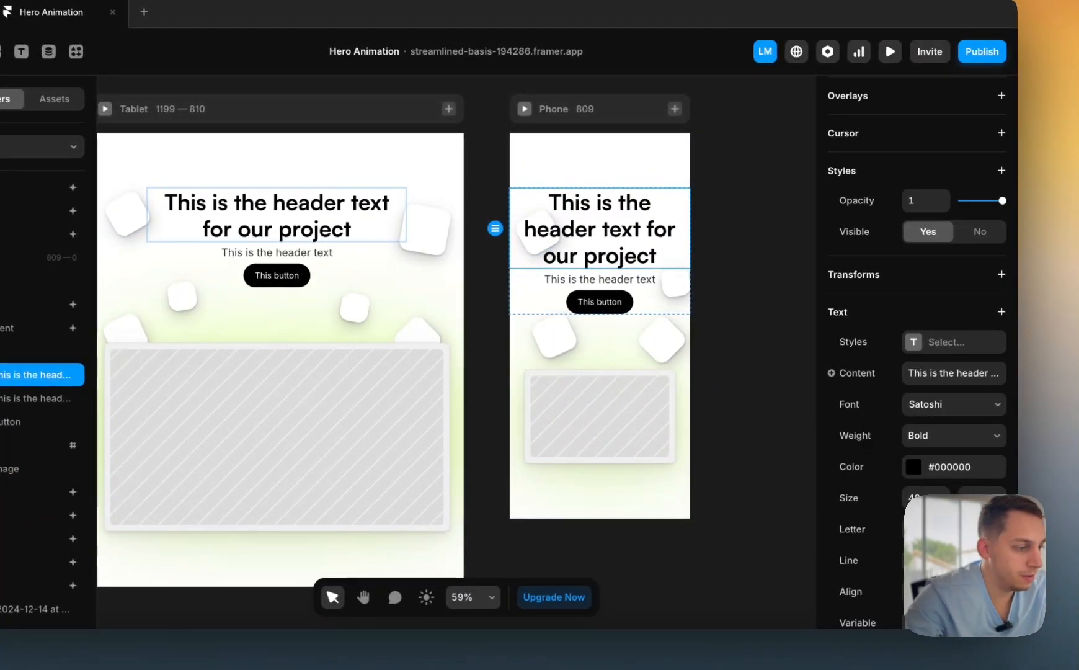
pyautogui.hotkey('shift', 'Down')
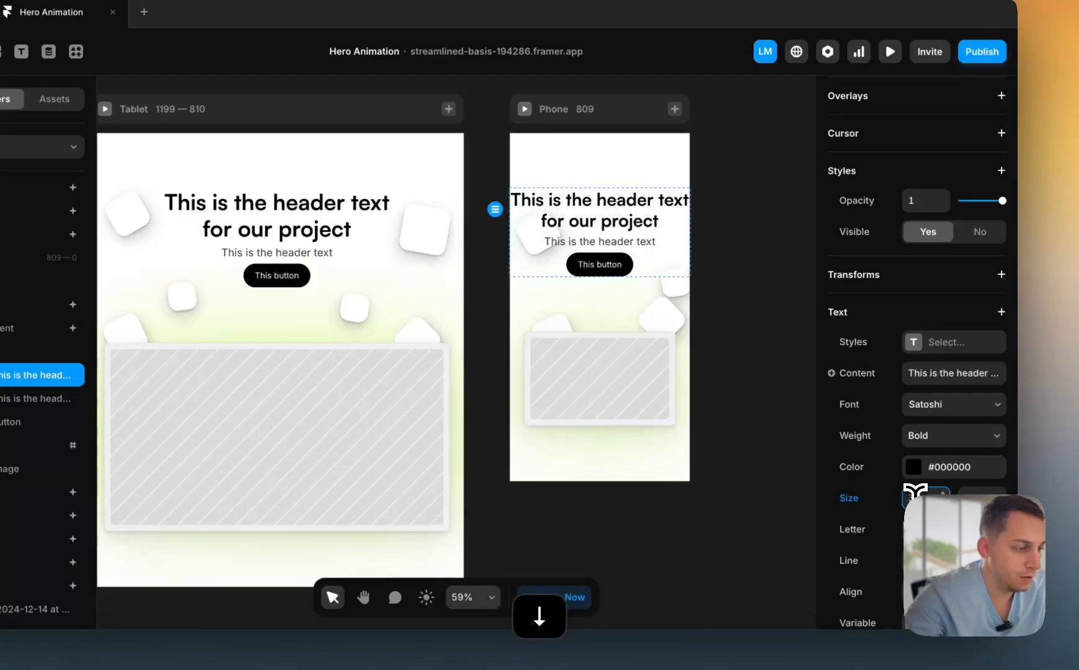
pyautogui.hotkey('shift', 'Down')
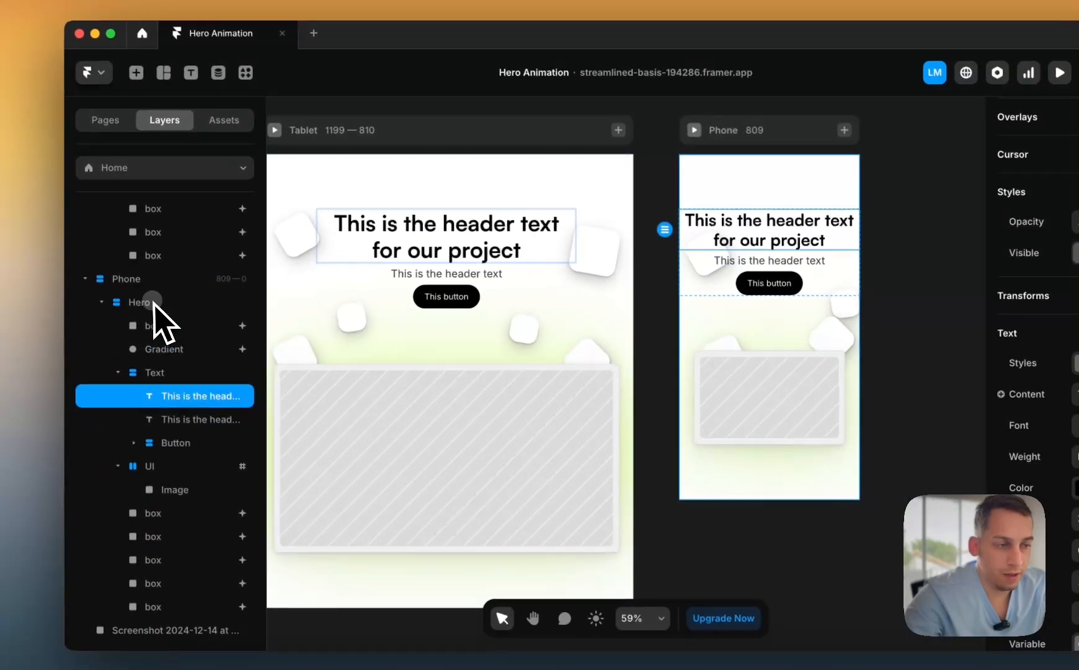
# - Set the Phone Hero section's left and right padding to 20 each
pyautogui.click(151, 302)
pyautogui.scroll(-3, 999, 435)
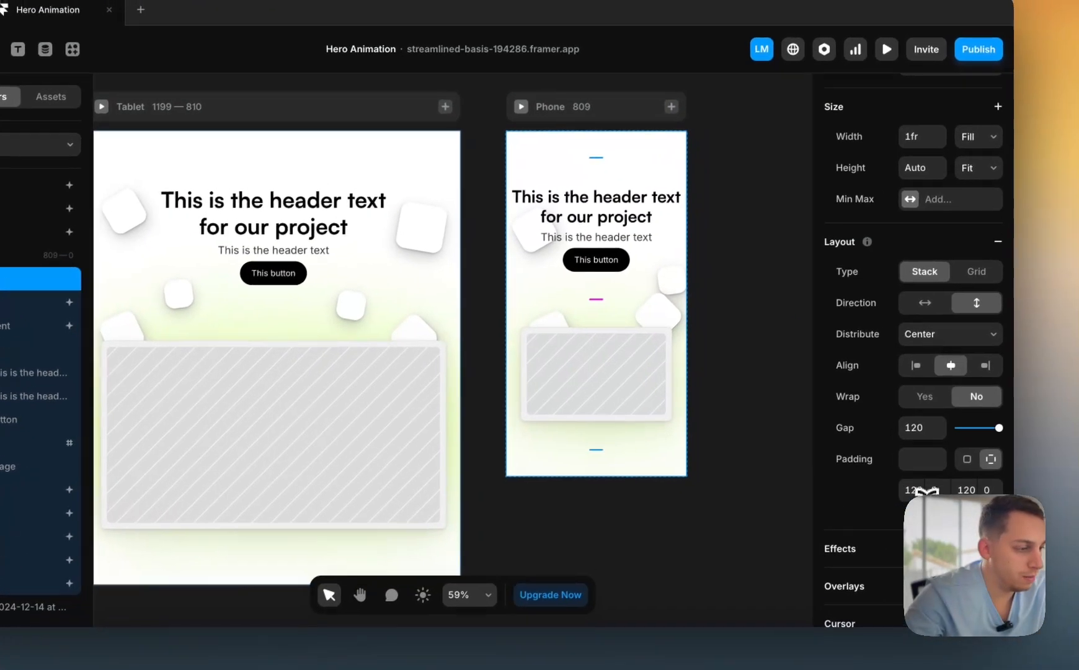
pyautogui.click(926, 492)
pyautogui.hotkey('shift', 'Up')
pyautogui.hotkey('shift', 'Up')
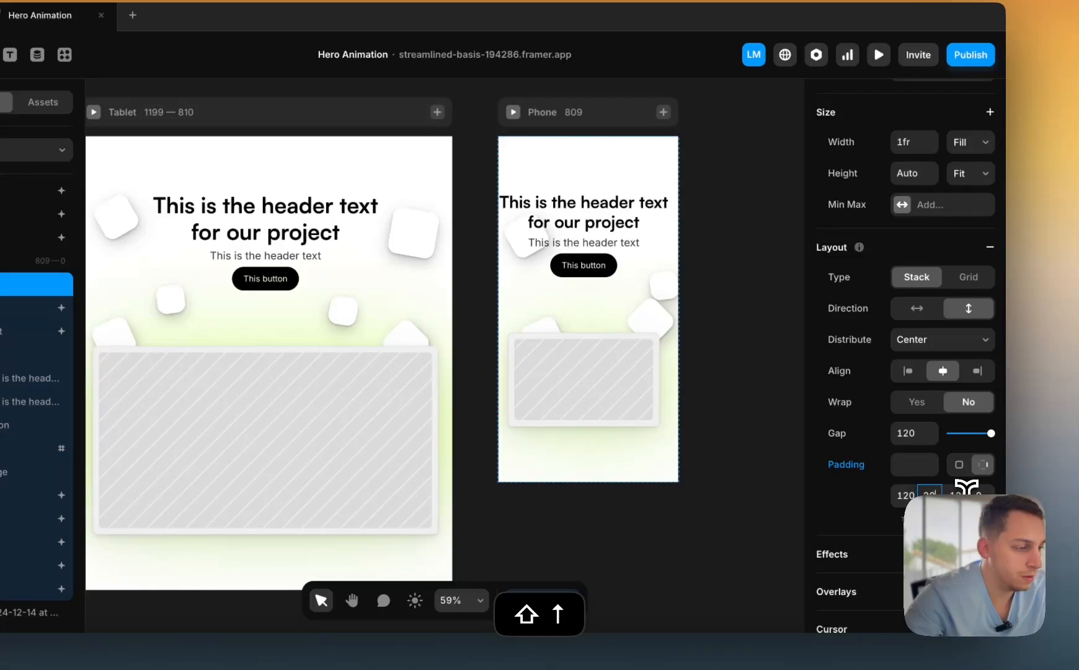
pyautogui.hotkey('shift', 'Up')
pyautogui.hotkey('shift', 'Up')
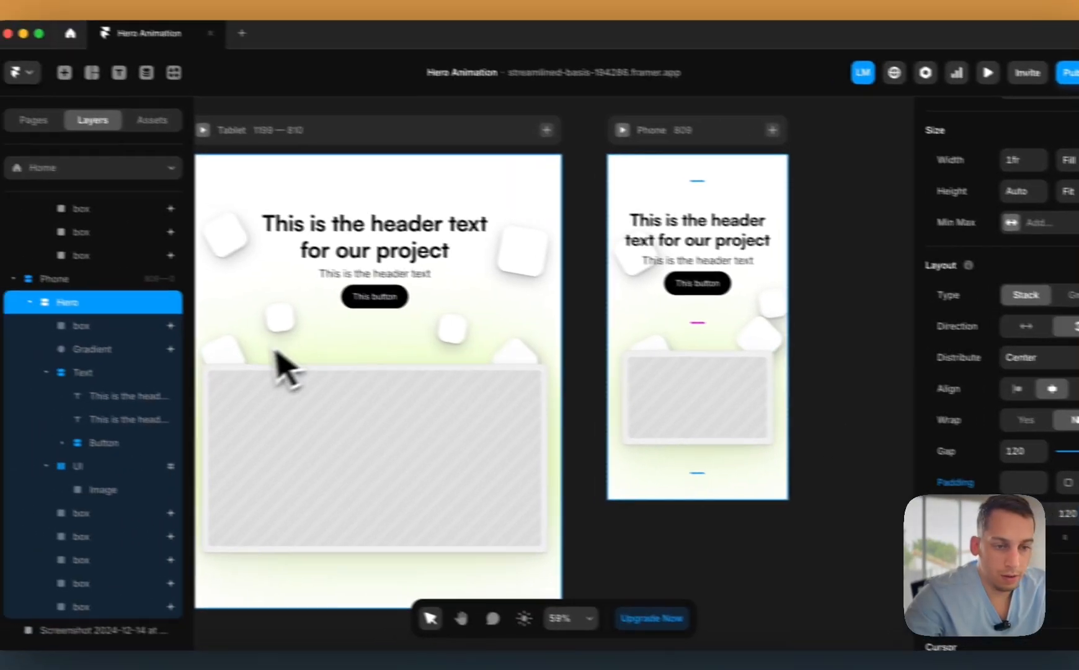
# - Bring the off-canvas 101 px box to the Phone frame's upper right corner, at top 49 and right -6
pyautogui.click(7, 308)
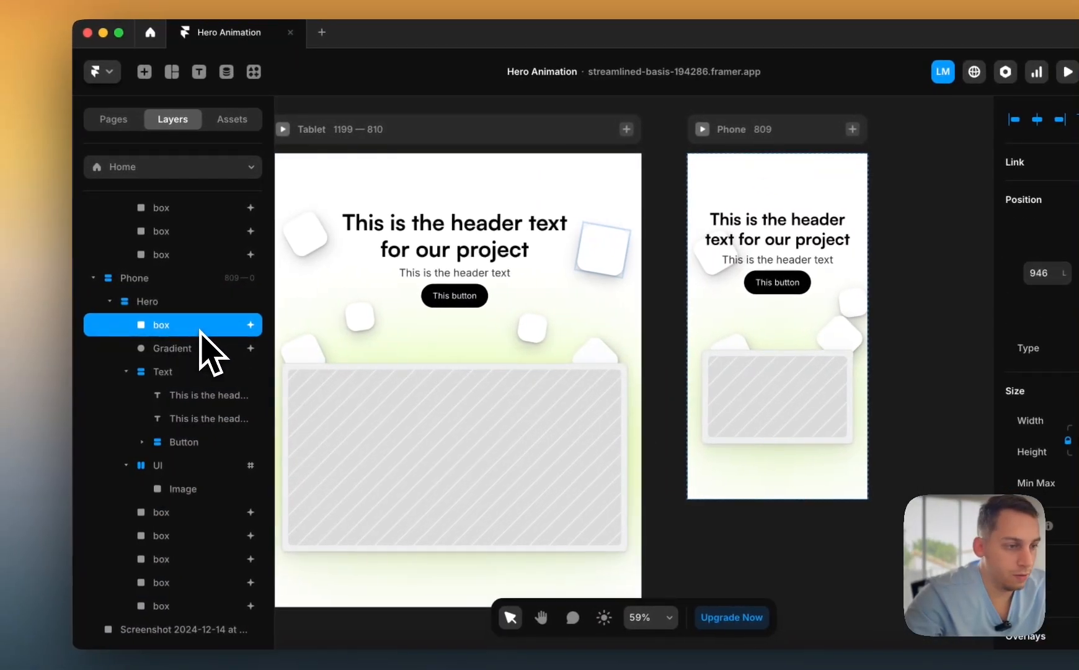
pyautogui.hotkey('shift', 'Left')
pyautogui.hotkey('shift', 'Left')
pyautogui.hotkey('shift', 'Left')
pyautogui.hotkey('shift', 'Left')
pyautogui.hotkey('shift', 'Left')
pyautogui.hotkey('shift', 'Left')
pyautogui.hotkey('shift', 'Left')
pyautogui.hotkey('shift', 'Left')
pyautogui.hotkey('shift', 'Left')
pyautogui.hotkey('shift', 'Left')
pyautogui.hotkey('shift', 'Left')
pyautogui.hotkey('shift', 'Left')
pyautogui.hotkey('shift', 'Left')
pyautogui.hotkey('shift', 'Left')
pyautogui.hotkey('shift', 'Left')
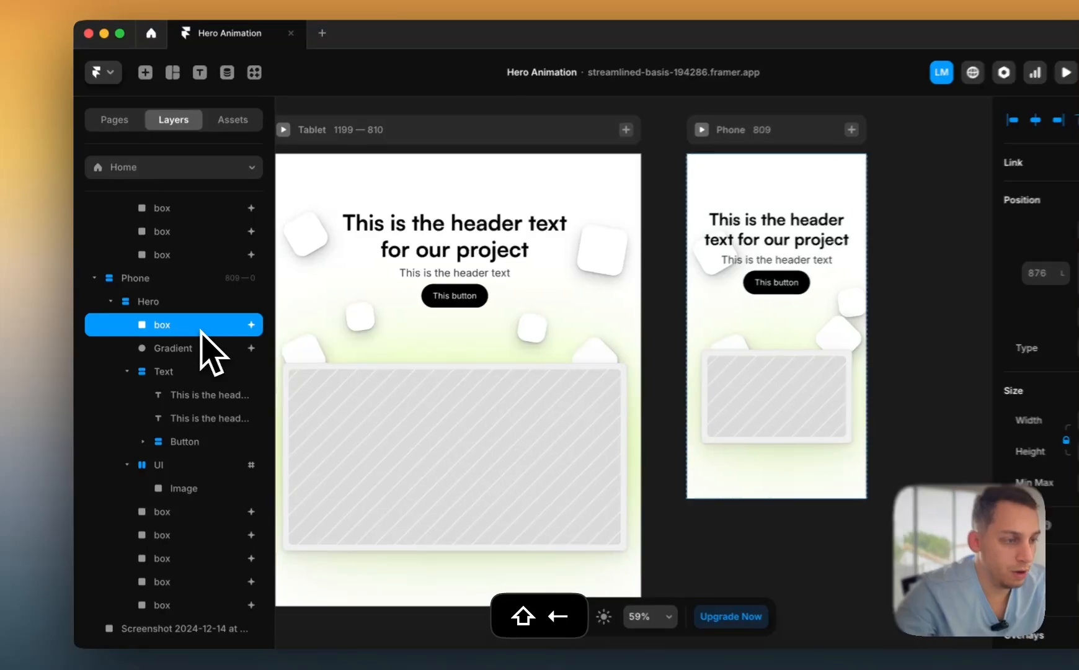
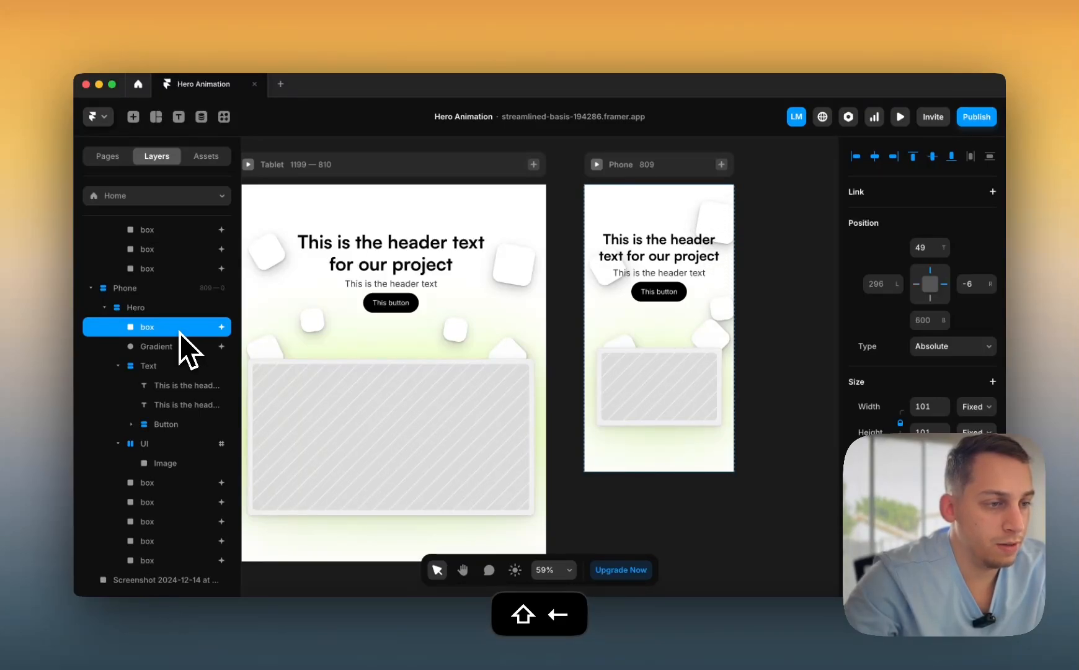
# - Move the 81 px box beside the Phone heading to the frame's upper left edge, at left -9, top 85
pyautogui.click(181, 483)
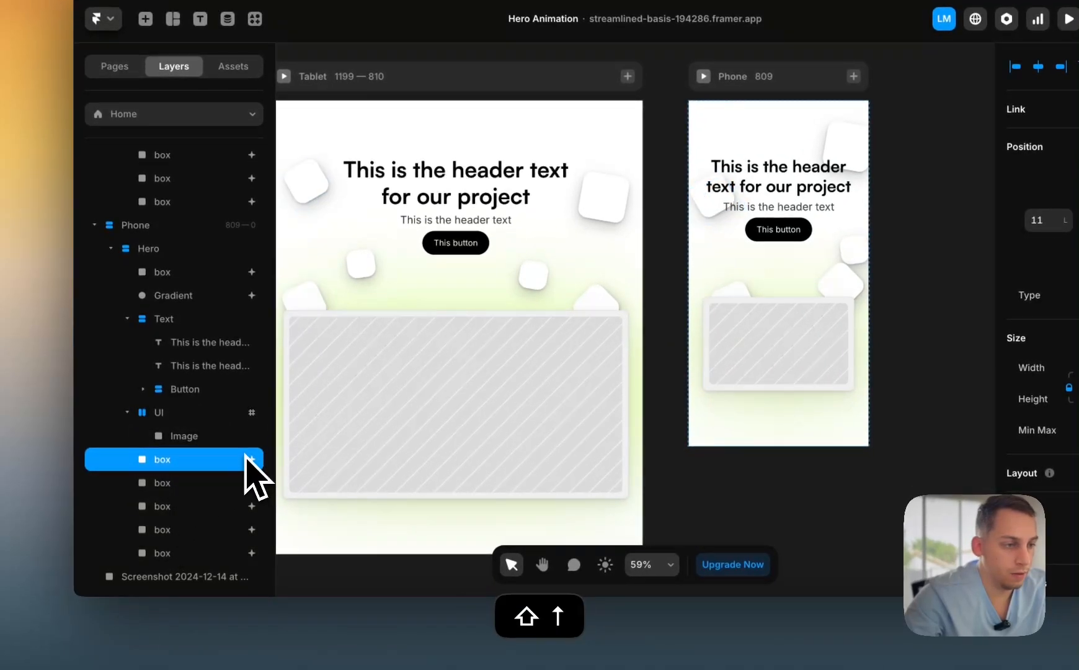
pyautogui.hotkey('shift', 'Left')
pyautogui.hotkey('shift', 'Left')
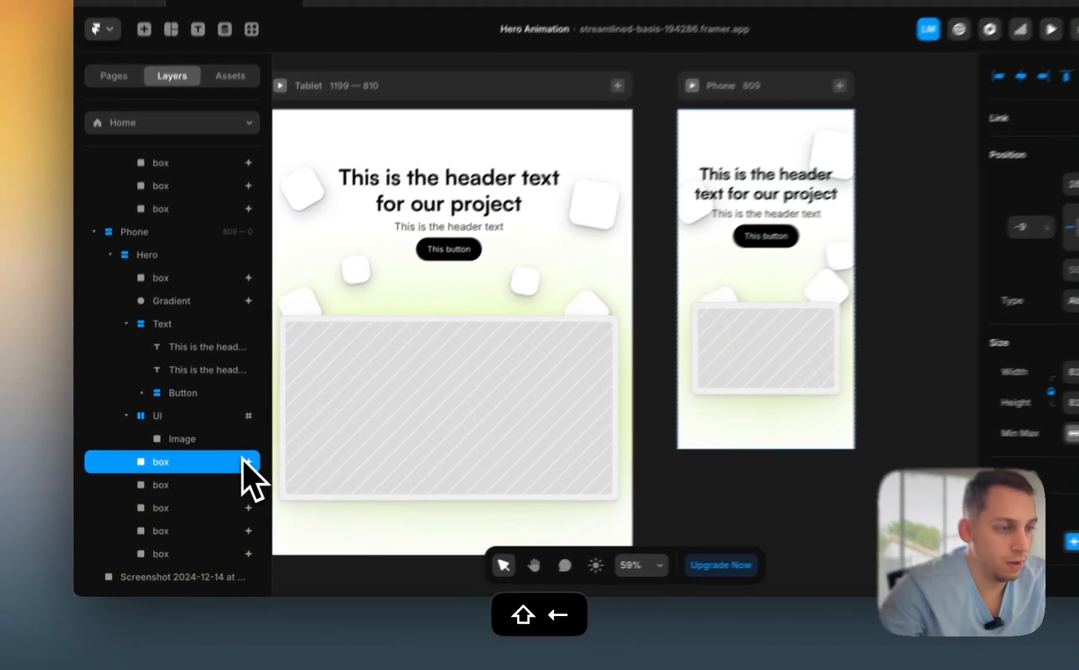
pyautogui.hotkey('shift', 'Up')
pyautogui.hotkey('shift', 'Up')
pyautogui.hotkey('shift', 'Up')
pyautogui.hotkey('shift', 'Up')
pyautogui.hotkey('shift', 'Up')
pyautogui.hotkey('shift', 'Up')
pyautogui.hotkey('shift', 'Up')
pyautogui.hotkey('shift', 'Up')
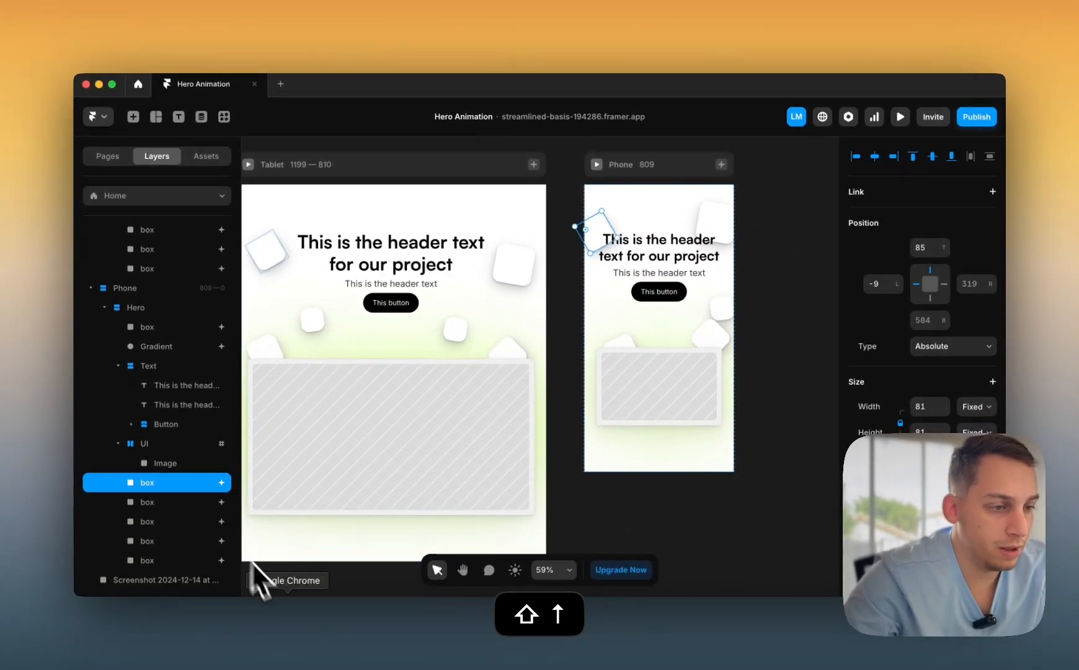
# - Move the small box at the Phone frame's right edge across to the left side below the button, at left 49, top 303
pyautogui.click(152, 503)
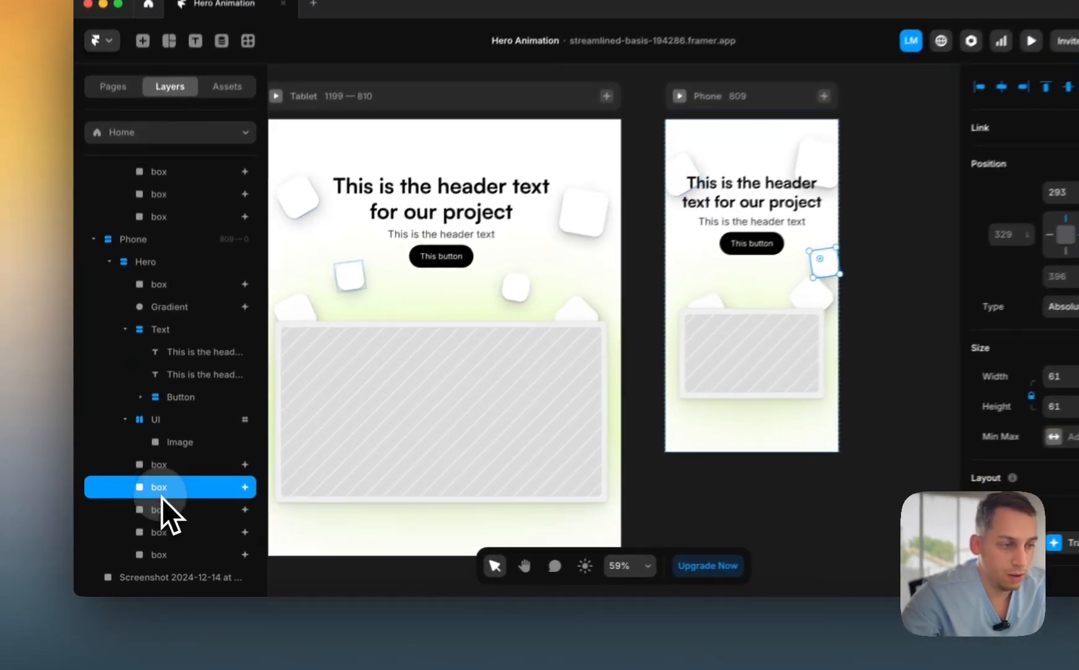
pyautogui.hotkey('shift', 'Left')
pyautogui.hotkey('shift', 'Down')
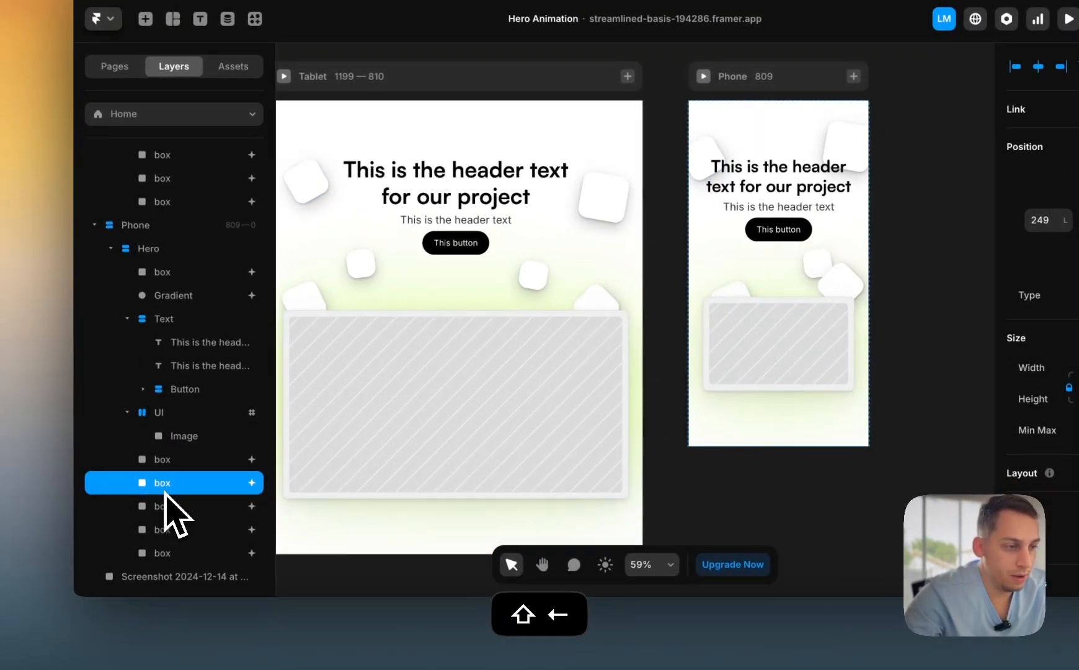
pyautogui.hotkey('shift', 'Left')
pyautogui.hotkey('shift', 'Left')
pyautogui.hotkey('shift', 'Left')
pyautogui.hotkey('shift', 'Left')
pyautogui.hotkey('shift', 'Left')
pyautogui.hotkey('shift', 'Left')
pyautogui.hotkey('shift', 'Left')
pyautogui.hotkey('shift', 'Left')
pyautogui.hotkey('shift', 'Left')
pyautogui.hotkey('shift', 'Left')
pyautogui.hotkey('shift', 'Left')
pyautogui.hotkey('shift', 'Left')
pyautogui.hotkey('shift', 'Left')
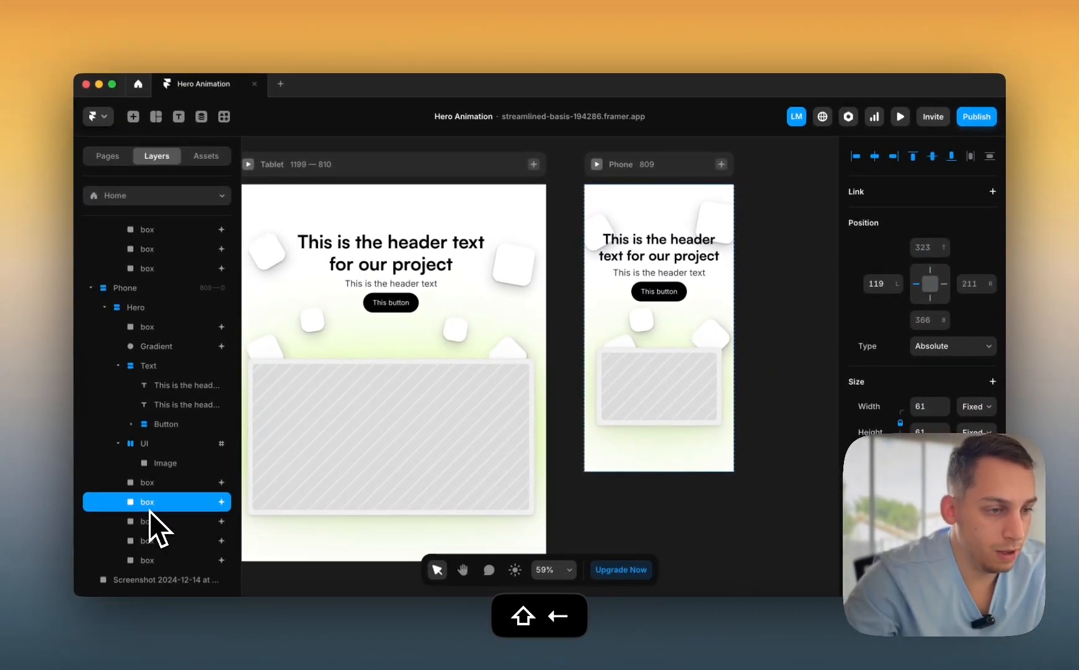
pyautogui.hotkey('shift', 'Left')
pyautogui.hotkey('shift', 'Left')
pyautogui.hotkey('shift', 'Left')
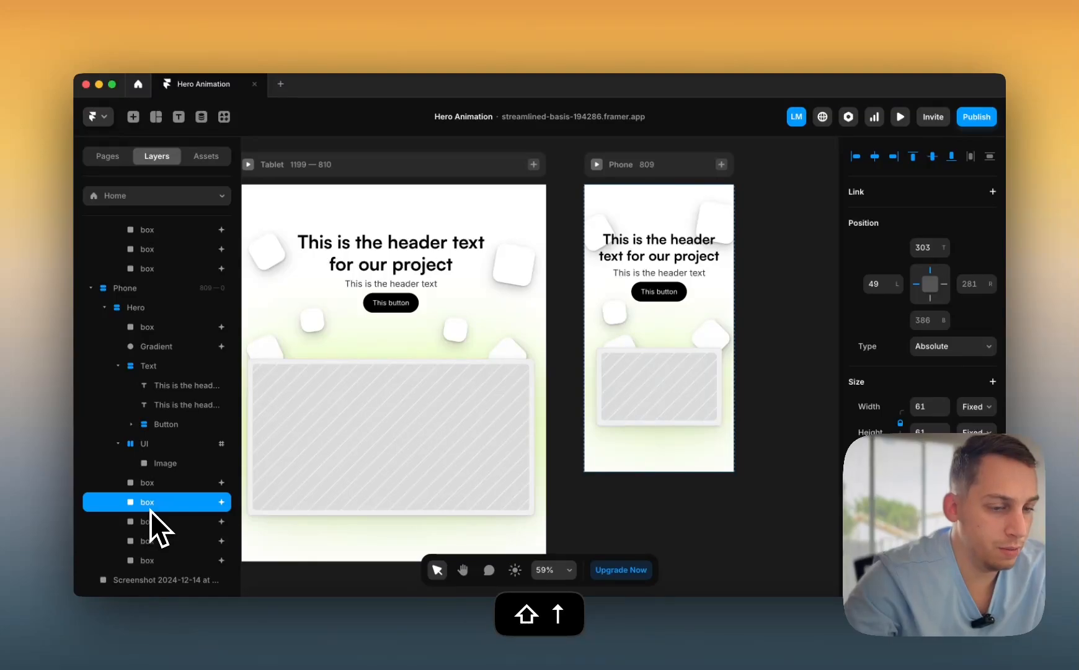
# - Bring the remaining off-canvas 61 px box into the Phone frame, to the right of the button at left 303, top 268
pyautogui.click(151, 519)
pyautogui.click(194, 529)
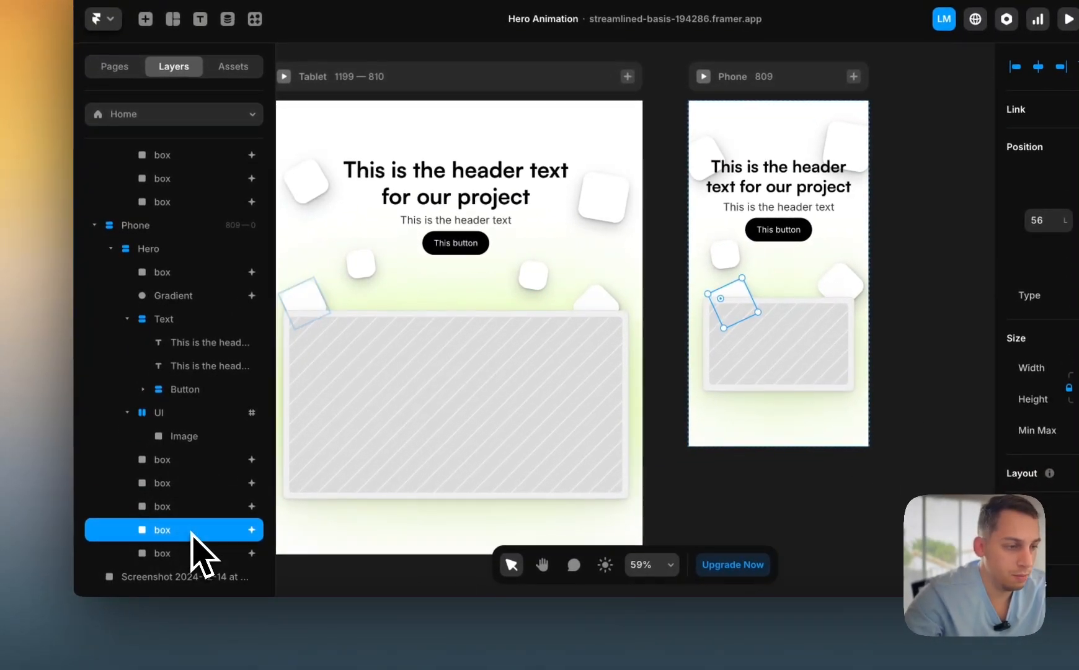
pyautogui.click(189, 513)
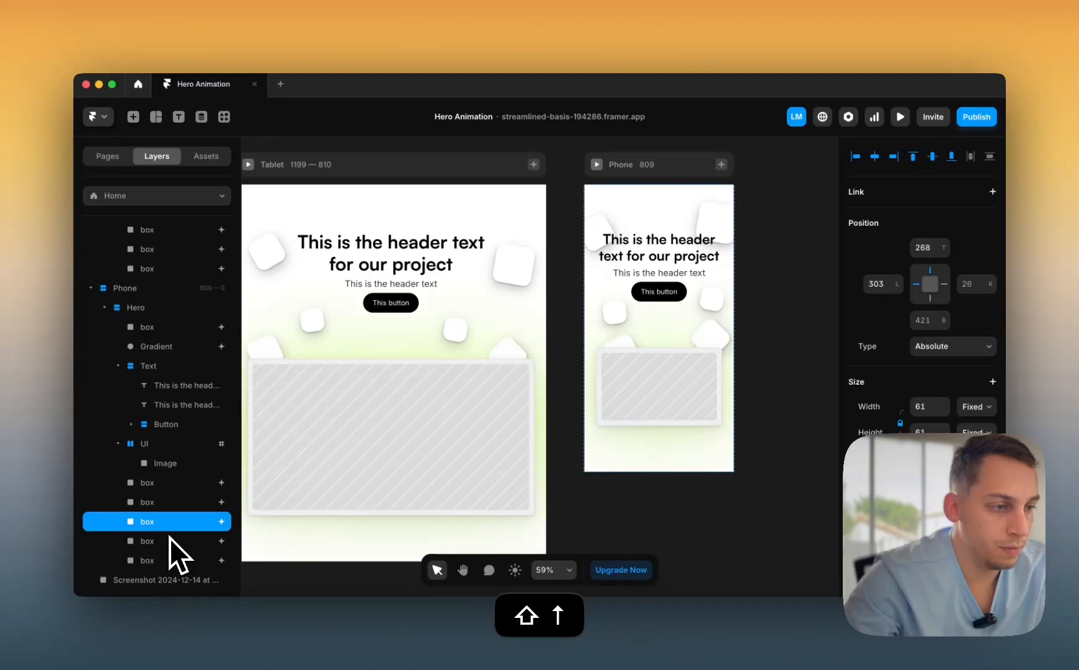
# - Remove the two boxes overlapping the UI frame from the Phone breakpoint
pyautogui.click(170, 538)
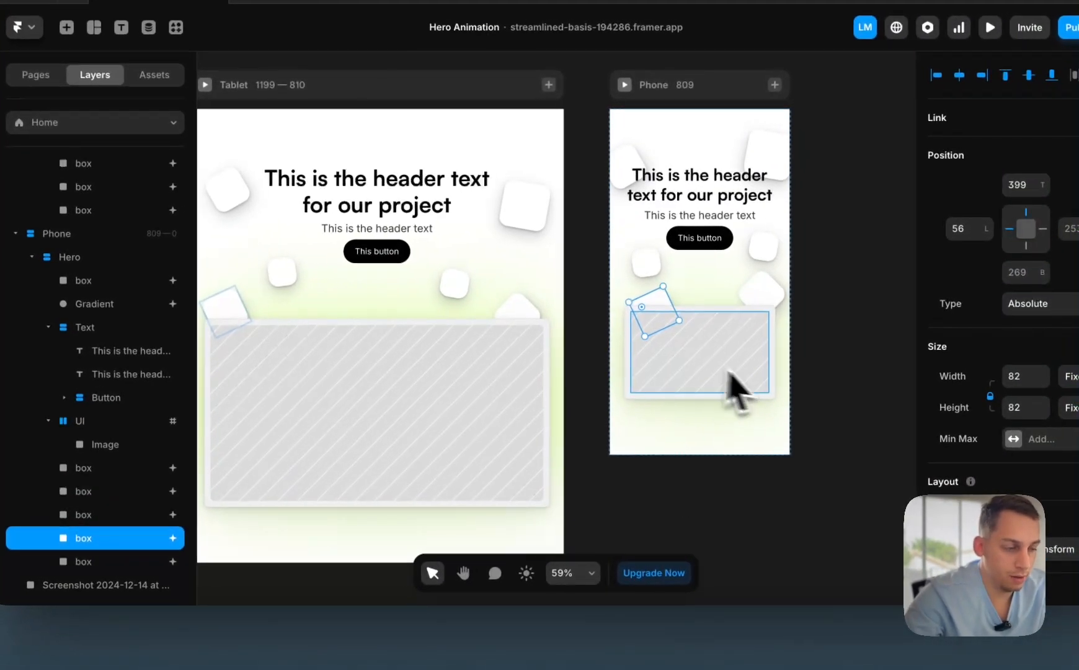
pyautogui.press('BackSpace')
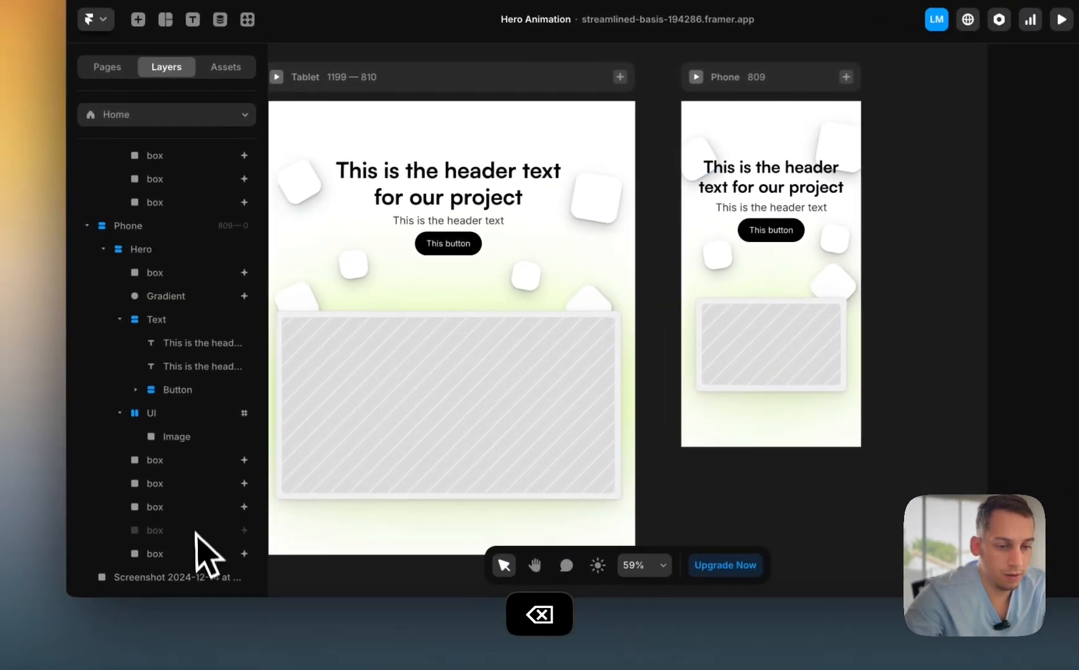
pyautogui.click(198, 553)
pyautogui.press('BackSpace')
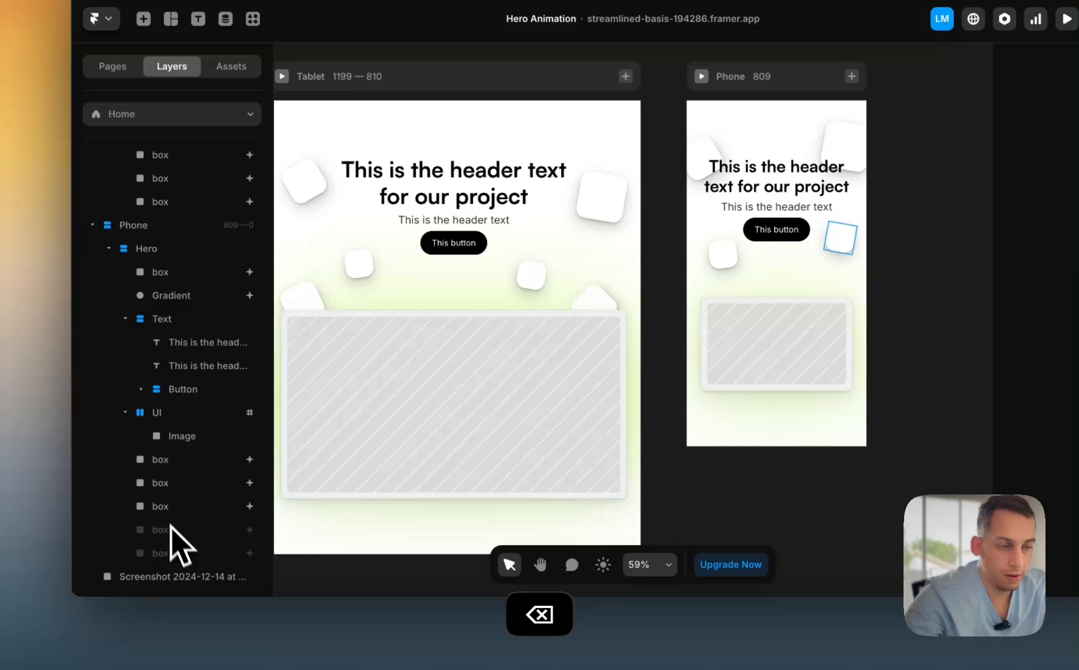
# - Nudge the two small boxes above the Phone UI frame to left 293 and left 39, and preview the Phone breakpoint
pyautogui.click(165, 507)
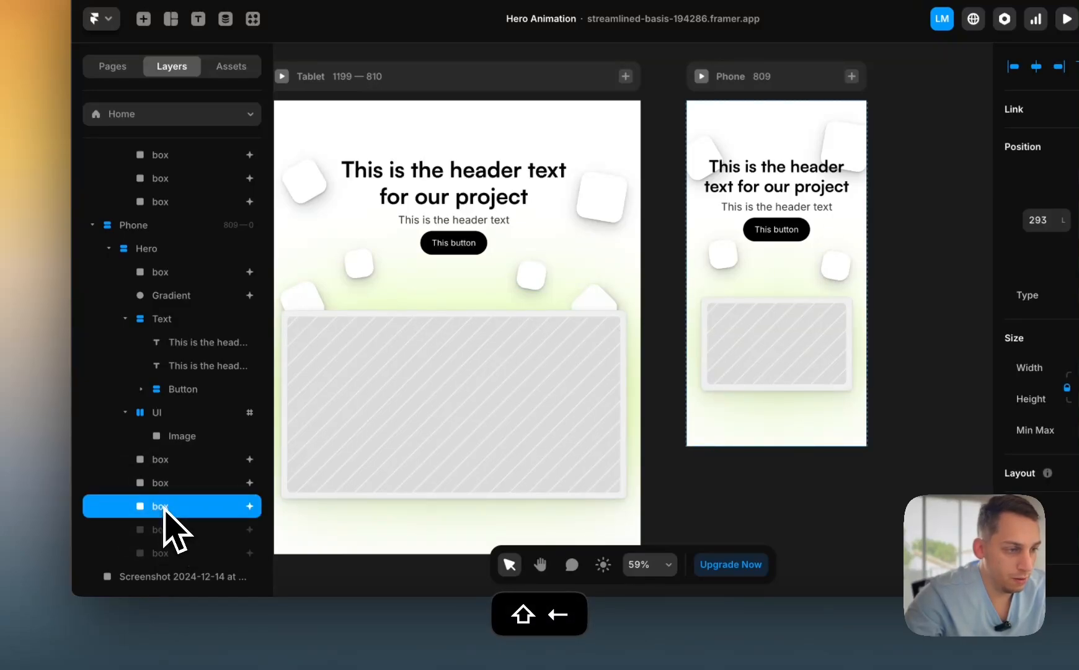
pyautogui.click(188, 483)
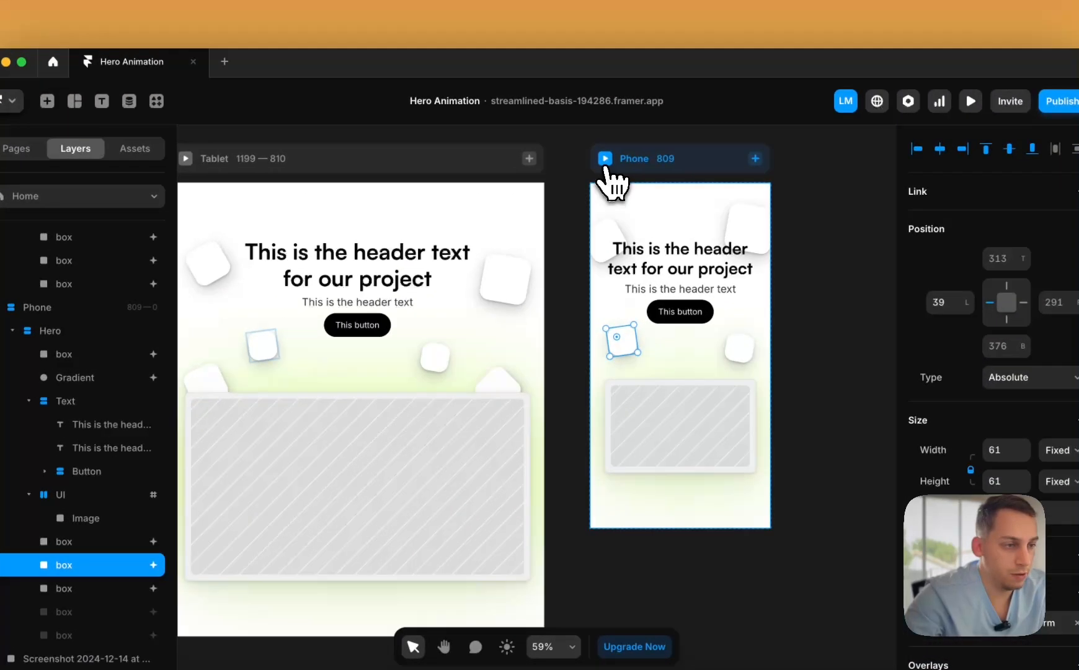
pyautogui.click(702, 76)
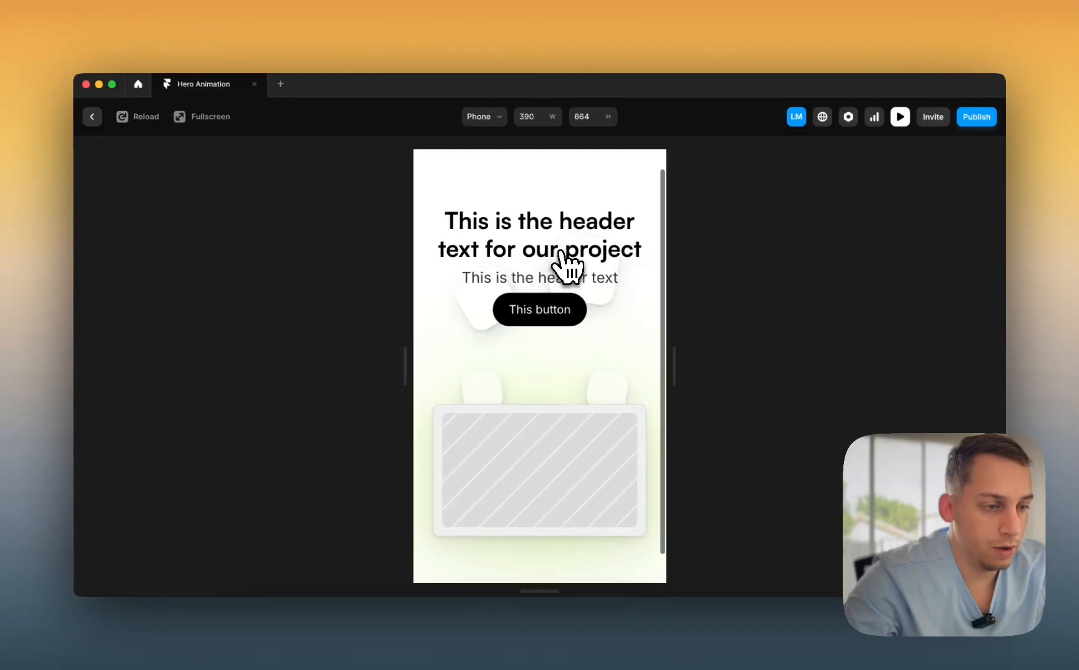
# - Scroll through the Phone preview to check how the boxes move around the text and UI frame, and return to the canvas
pyautogui.scroll(2, 566, 264)
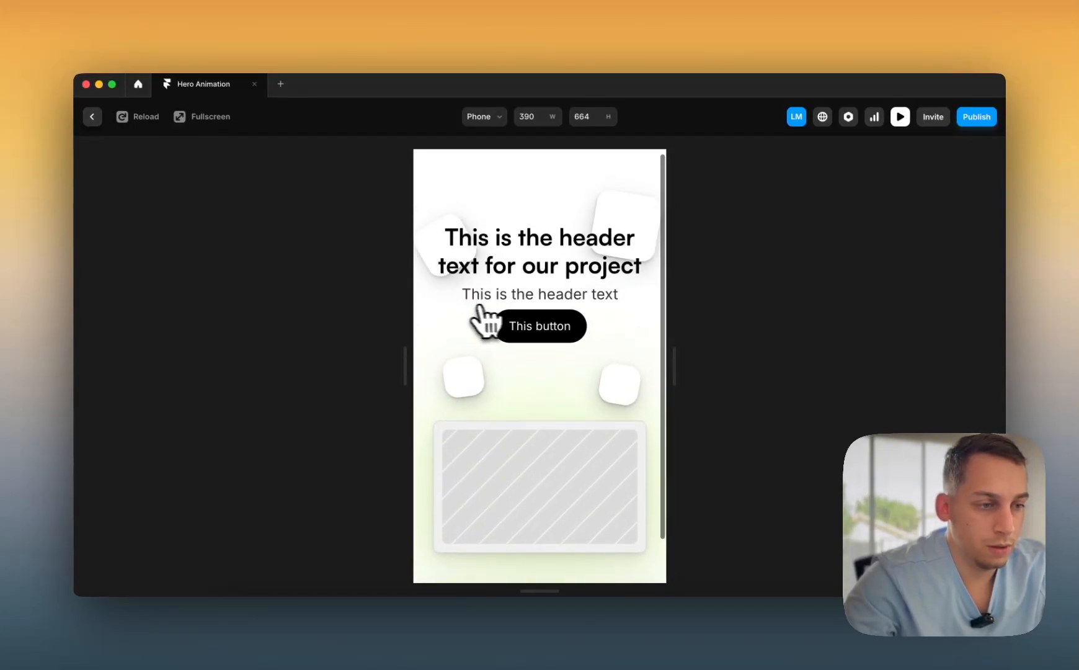
pyautogui.scroll(-2, 493, 321)
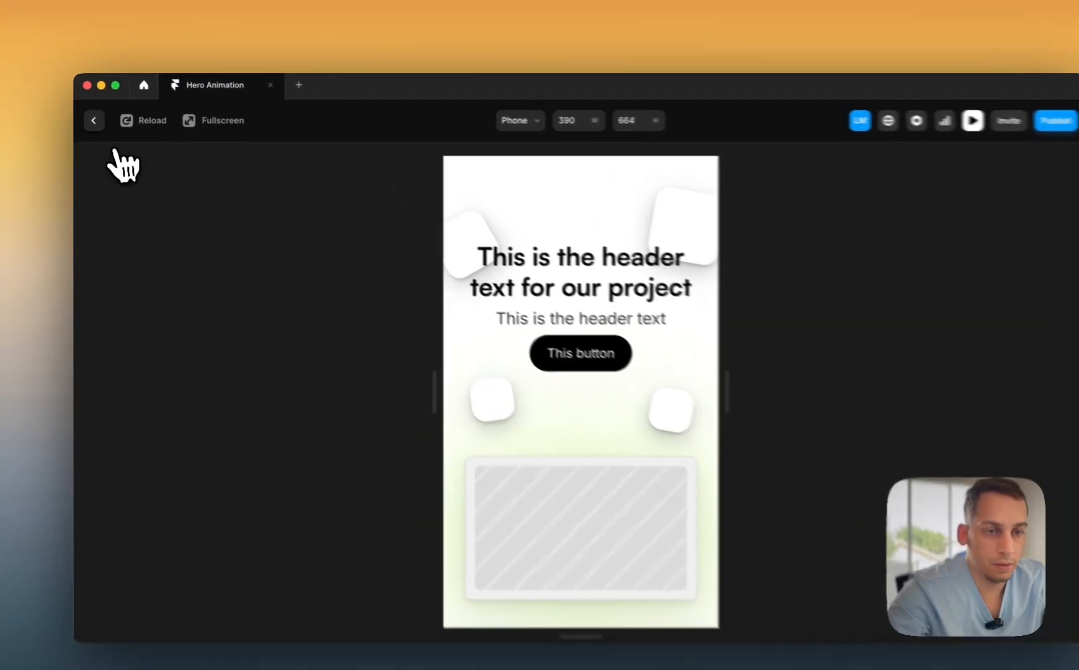
pyautogui.click(93, 118)
# - Shrink the Tablet hero's gradient to 722 wide by 318 high and shift it down behind the UI frame, 138 from the bottom
pyautogui.scroll(-3, 469, 253)
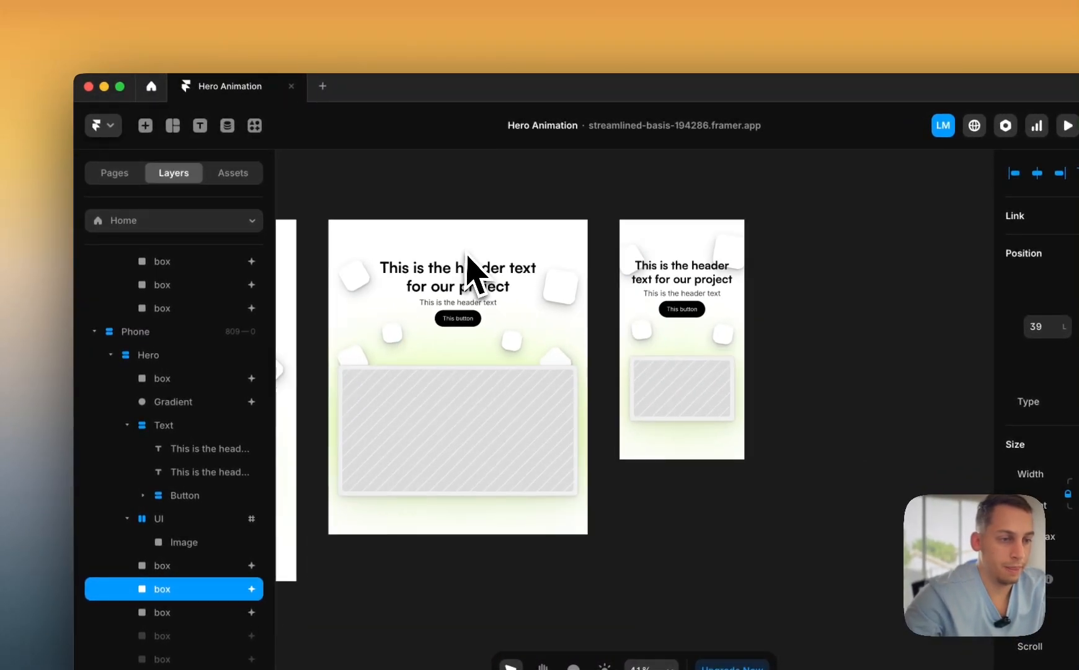
pyautogui.hscroll(-6, 469, 254)
pyautogui.scroll(-3, 468, 254)
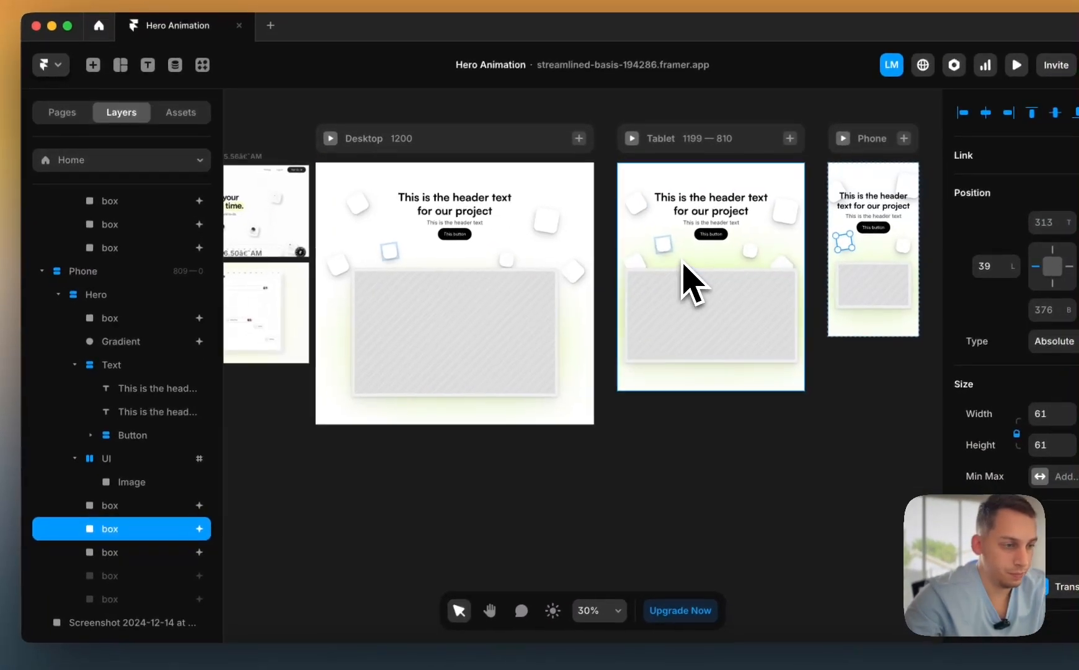
pyautogui.click(712, 288)
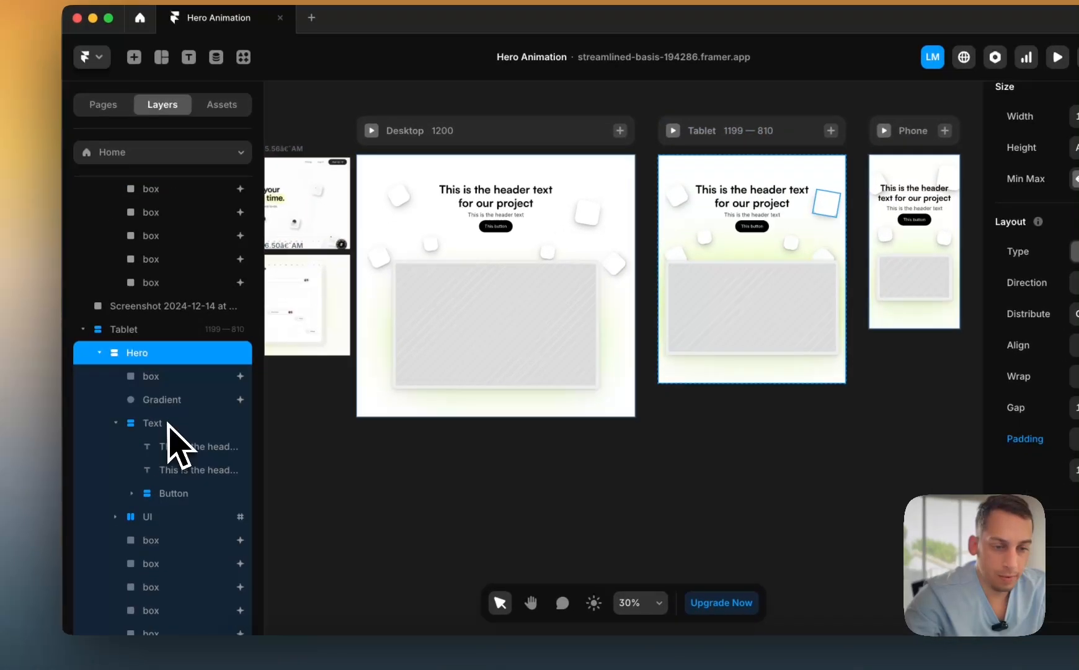
pyautogui.scroll(-2, 168, 424)
pyautogui.click(180, 344)
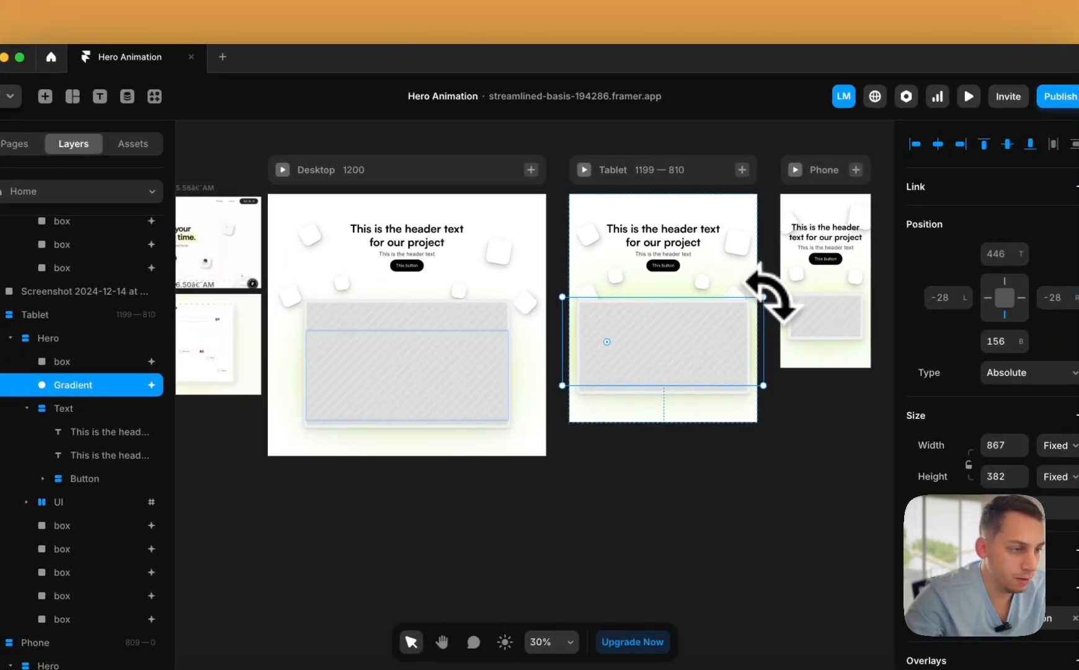
pyautogui.moveTo(763, 298); pyautogui.dragTo(747, 314)
pyautogui.hotkey('shift', 'Down')
pyautogui.hotkey('shift', 'Down')
pyautogui.hotkey('shift', 'Down')
pyautogui.hotkey('shift', 'Down')
pyautogui.hotkey('shift', 'Down')
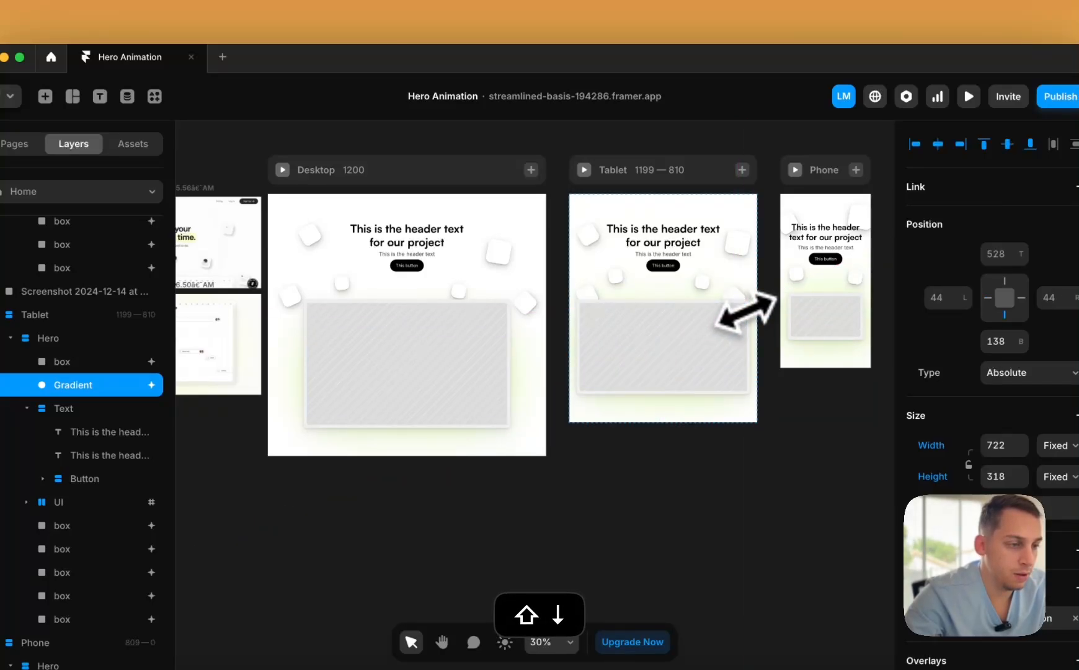
pyautogui.click(561, 253)
# - Delete the two reference screenshots beside the Desktop breakpoint
pyautogui.scroll(-2, 562, 253)
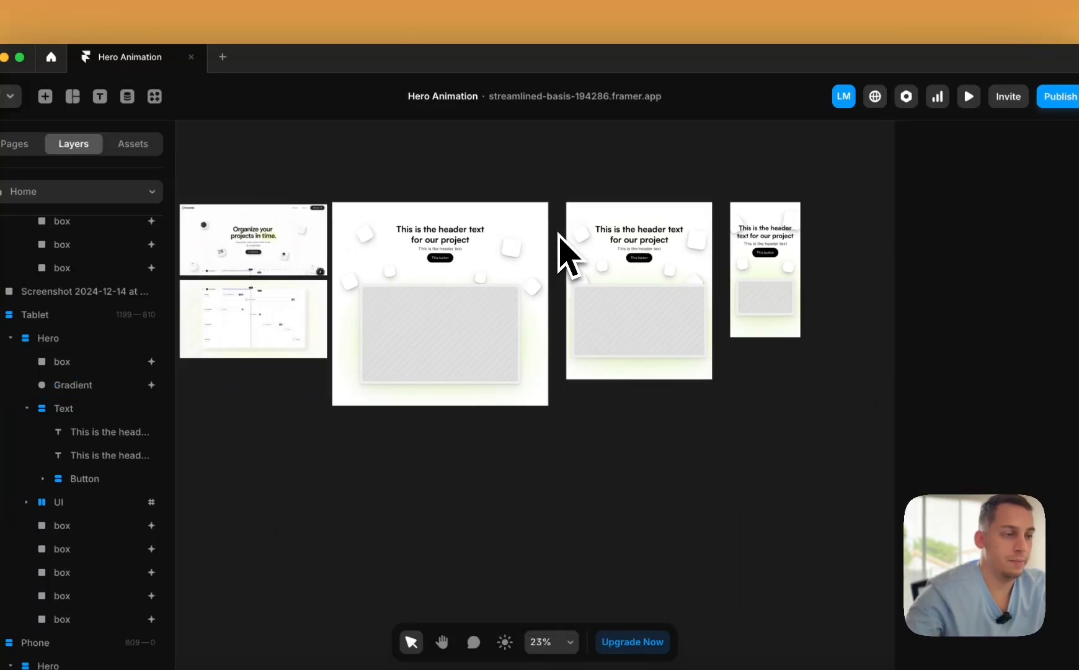
pyautogui.scroll(2, 562, 253)
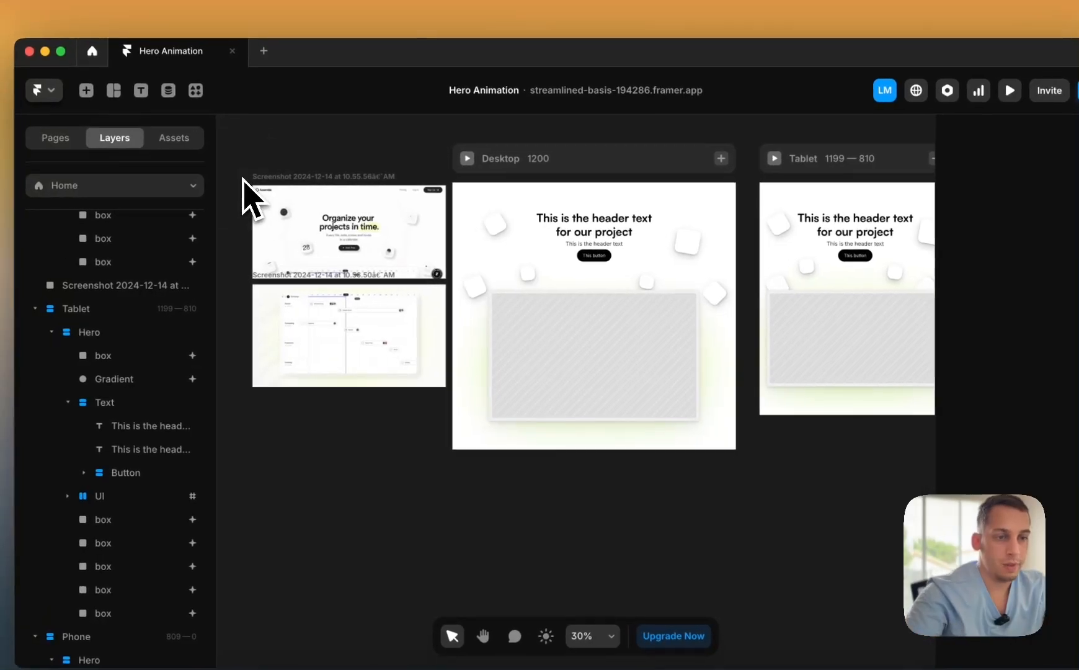
pyautogui.moveTo(200, 169); pyautogui.dragTo(409, 441)
pyautogui.press('BackSpace')
pyautogui.hscroll(2, 414, 441)
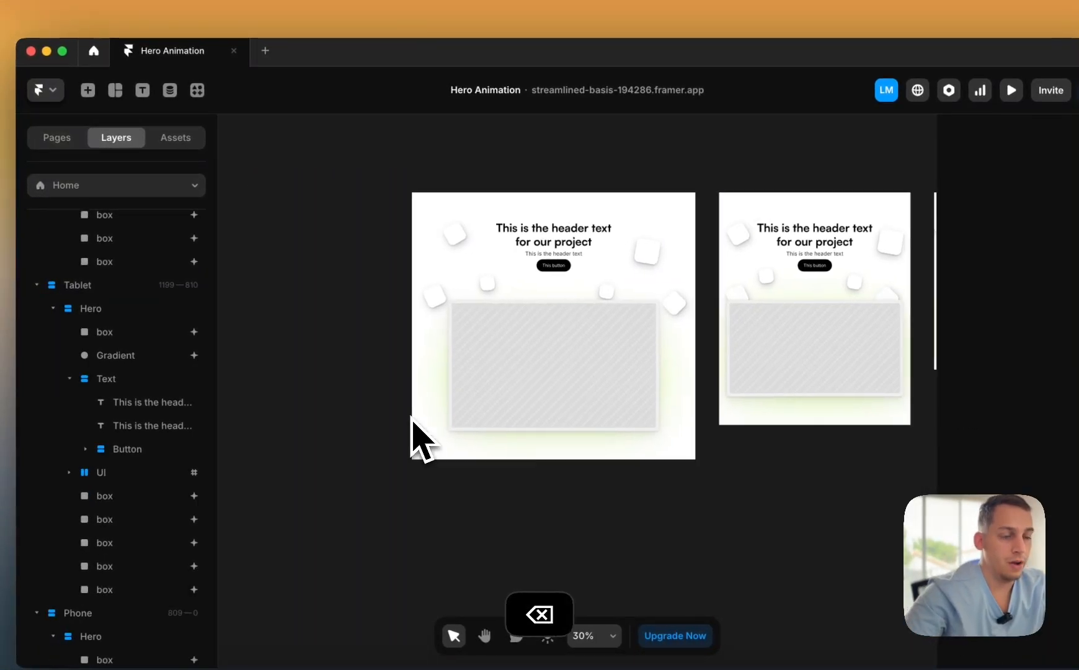
# - Try to find a fill for the Desktop UI image by searching the Lummi plugin's photos for "ui"
pyautogui.click(582, 432)
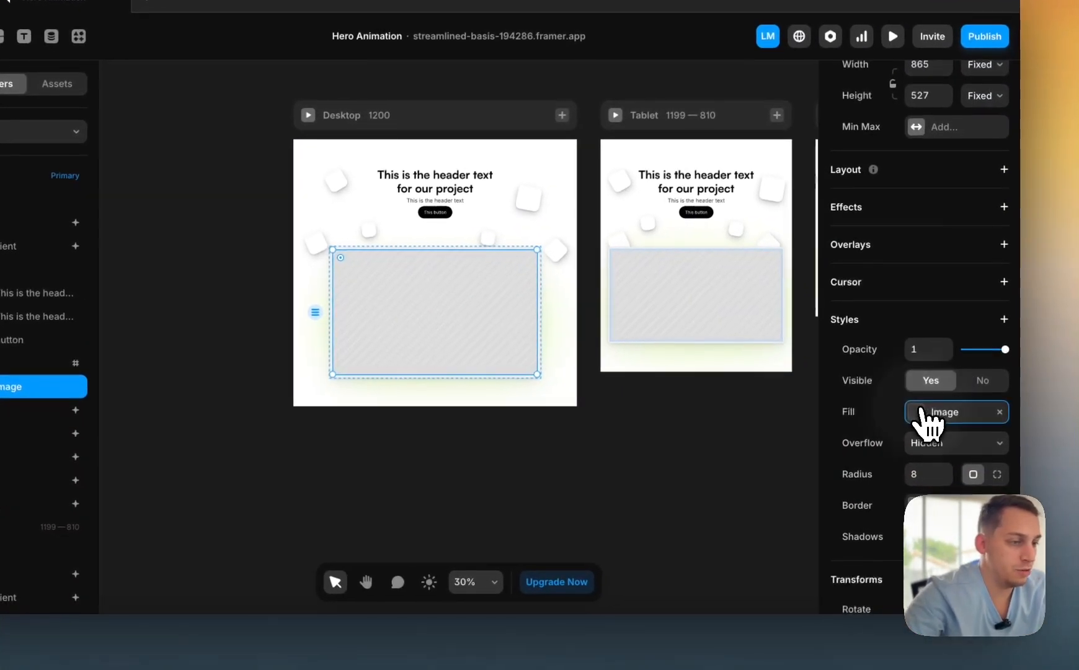
pyautogui.click(934, 412)
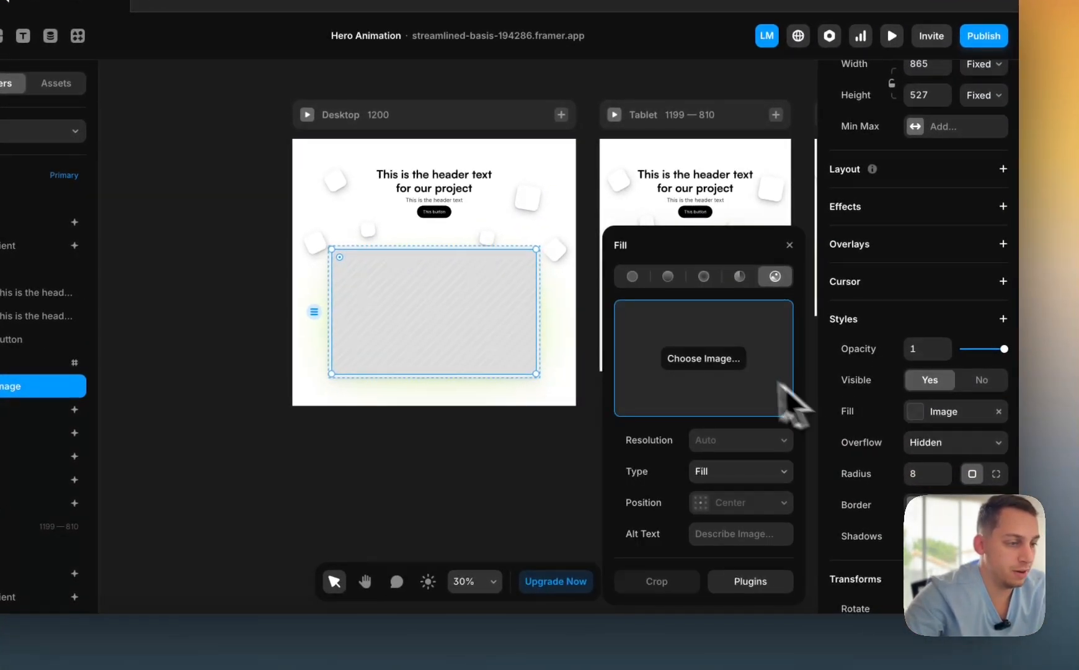
pyautogui.click(750, 583)
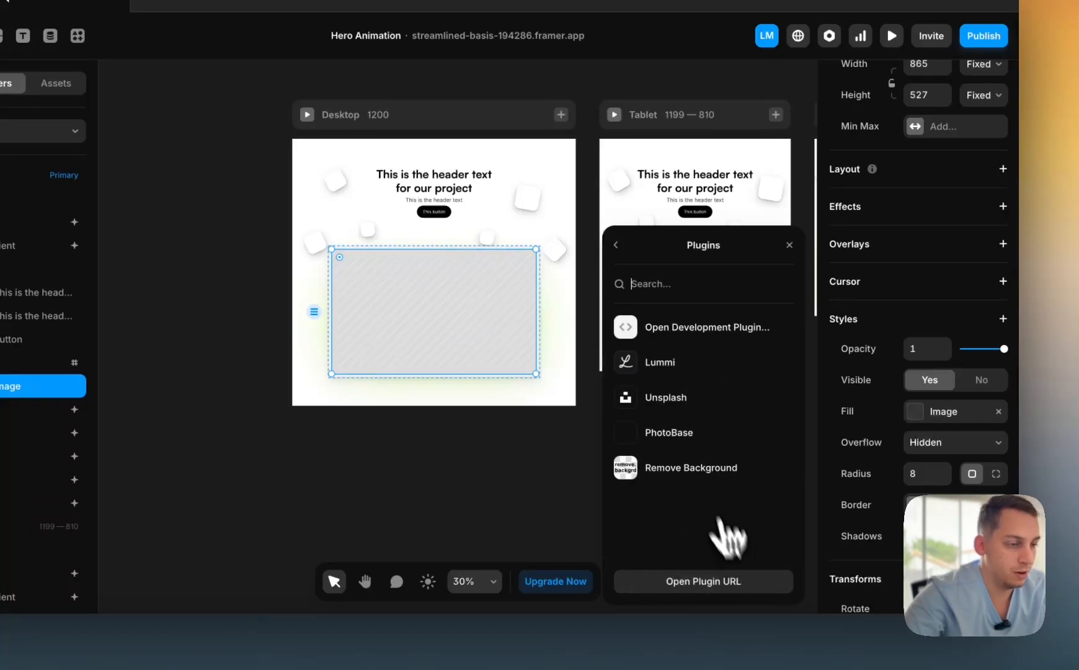
pyautogui.click(681, 381)
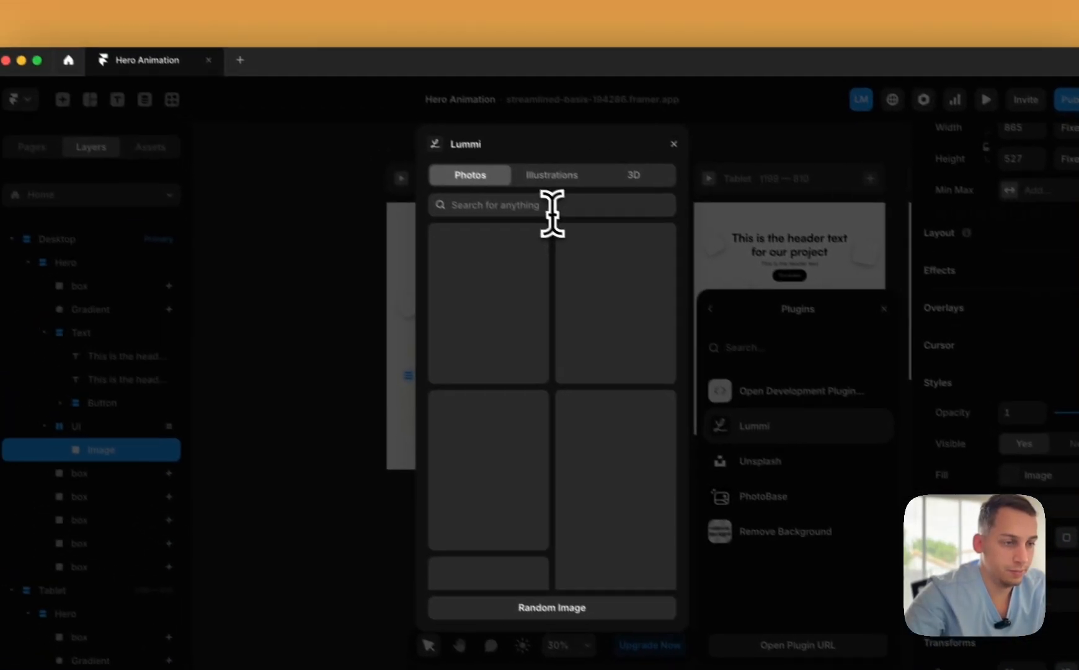
pyautogui.click(549, 206)
pyautogui.write('ui')
pyautogui.press('Return')
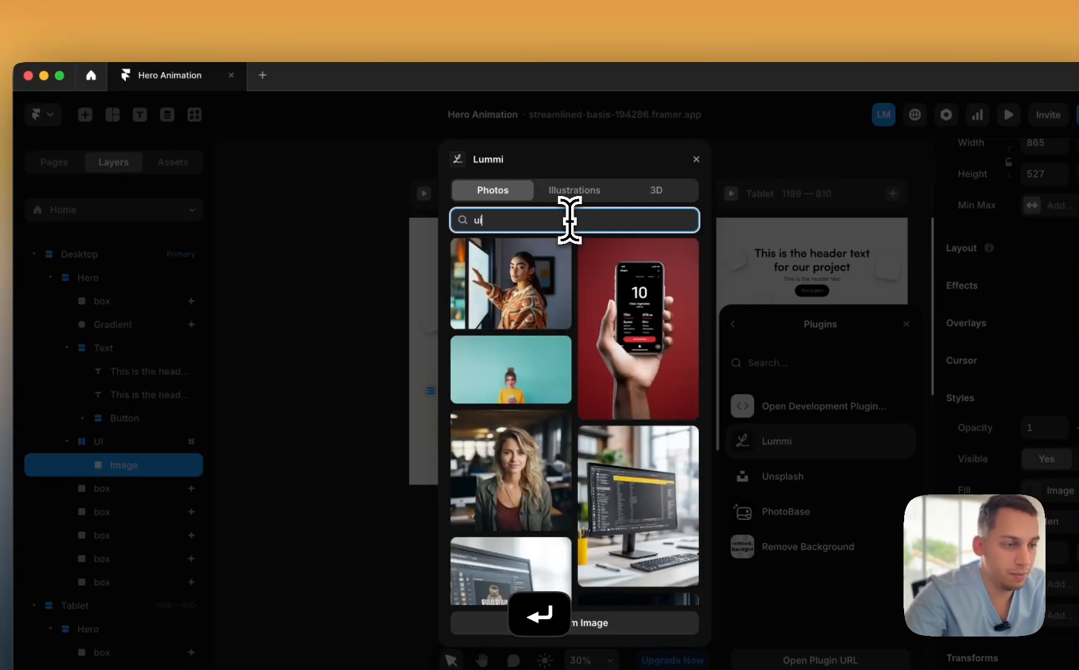
pyautogui.scroll(-10, 634, 437)
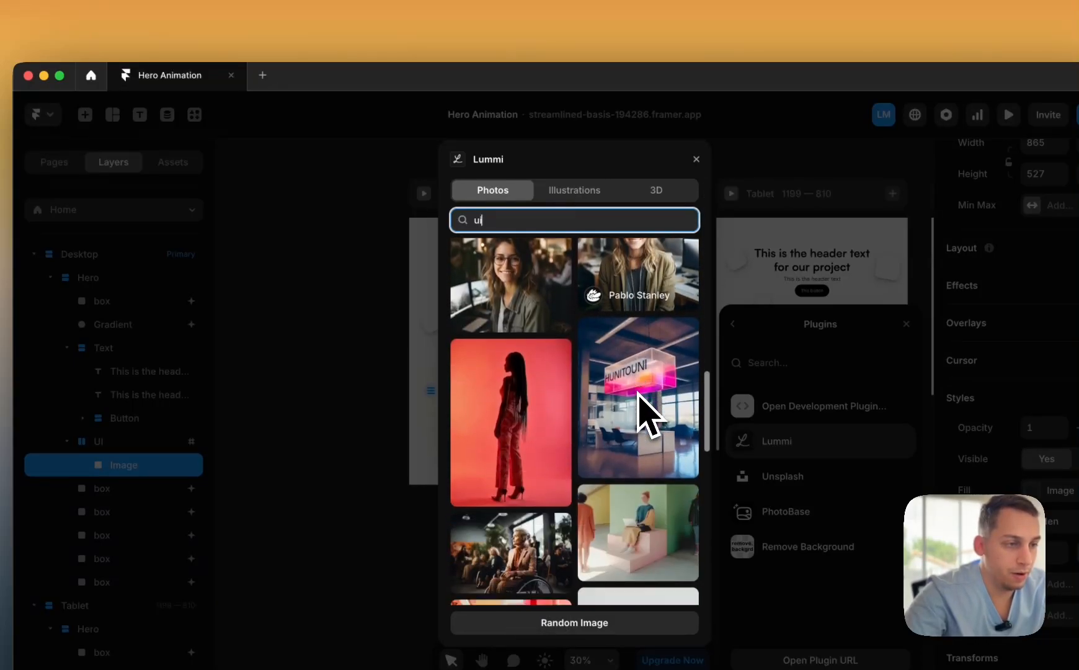
pyautogui.click(696, 158)
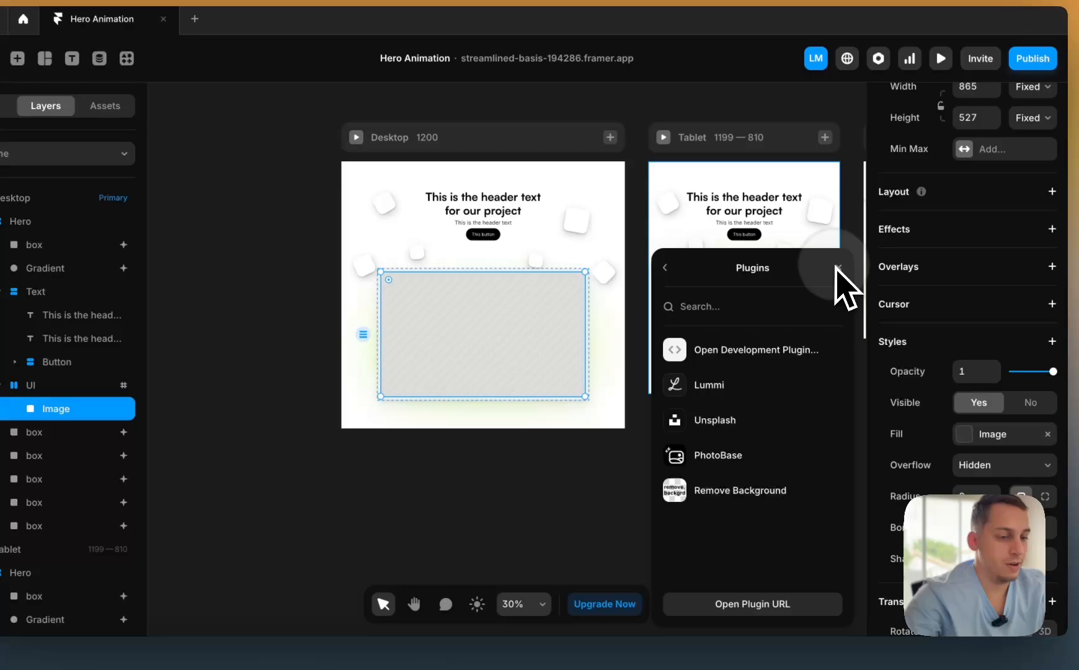
pyautogui.click(926, 333)
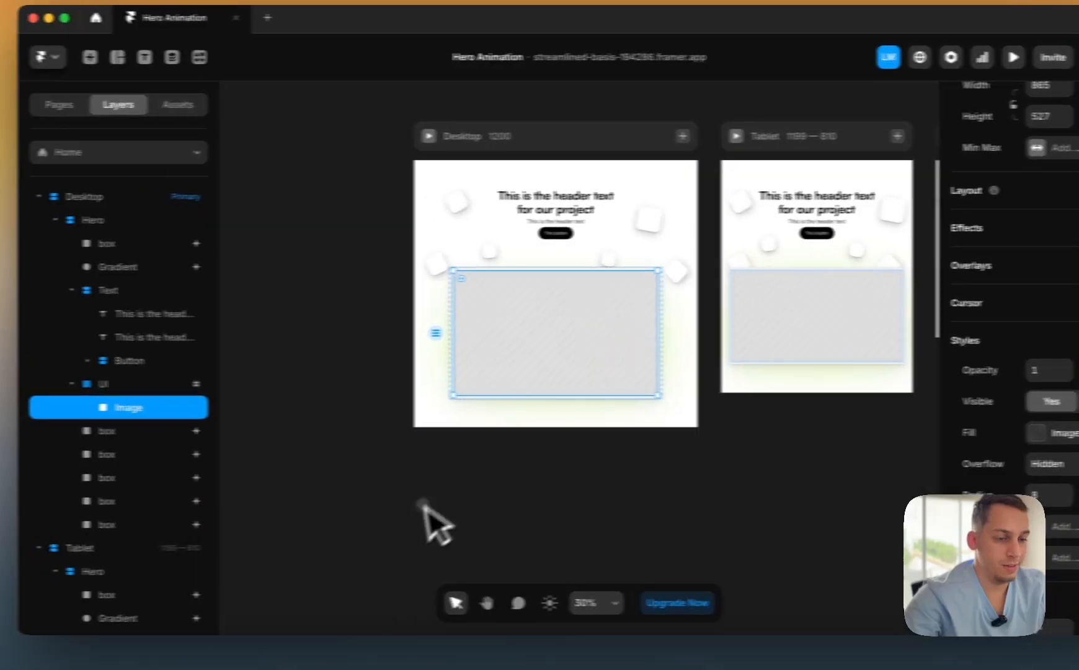
# - Try capturing the editor window as a screenshot and placing it on the canvas below the Desktop breakpoint
pyautogui.press('super+shift+4')
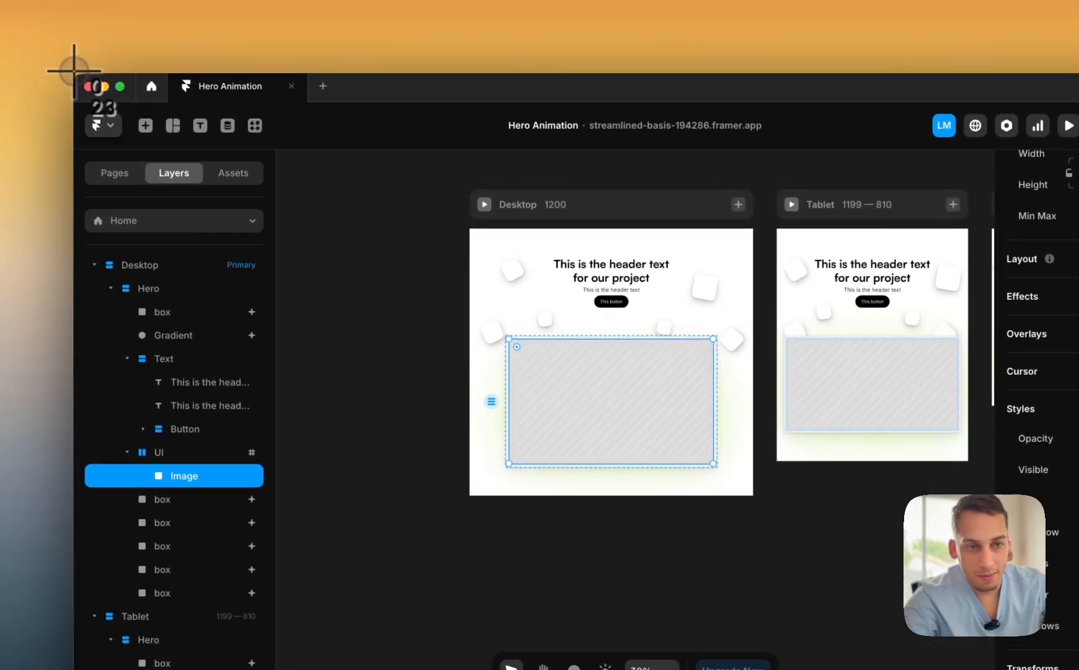
pyautogui.moveTo(74, 71); pyautogui.dragTo(530, 471)
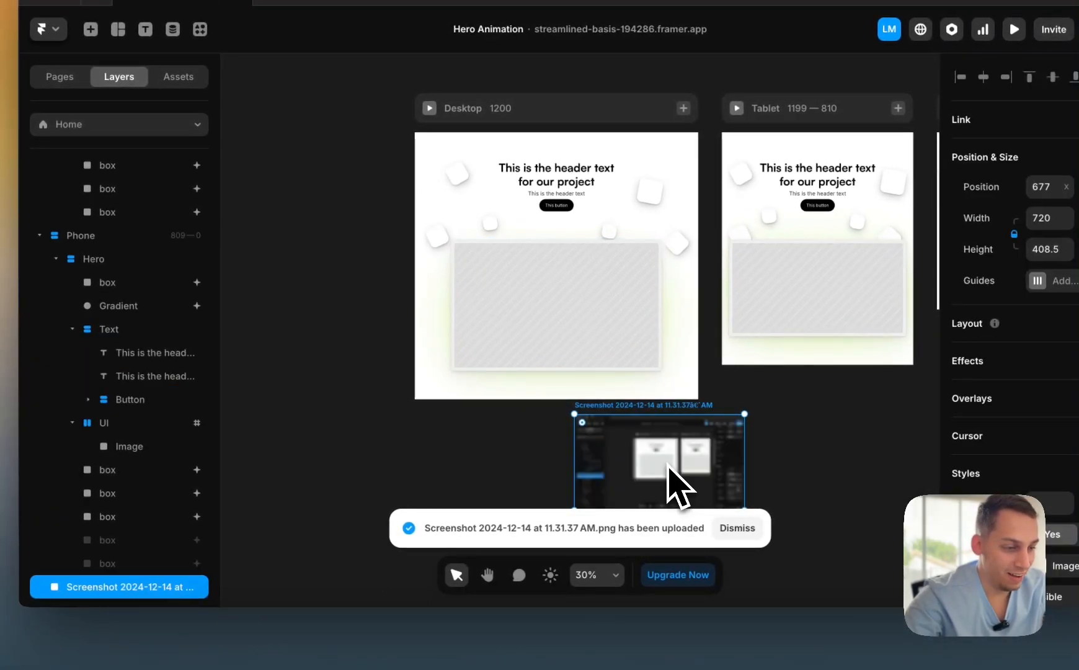
pyautogui.press('BackSpace')
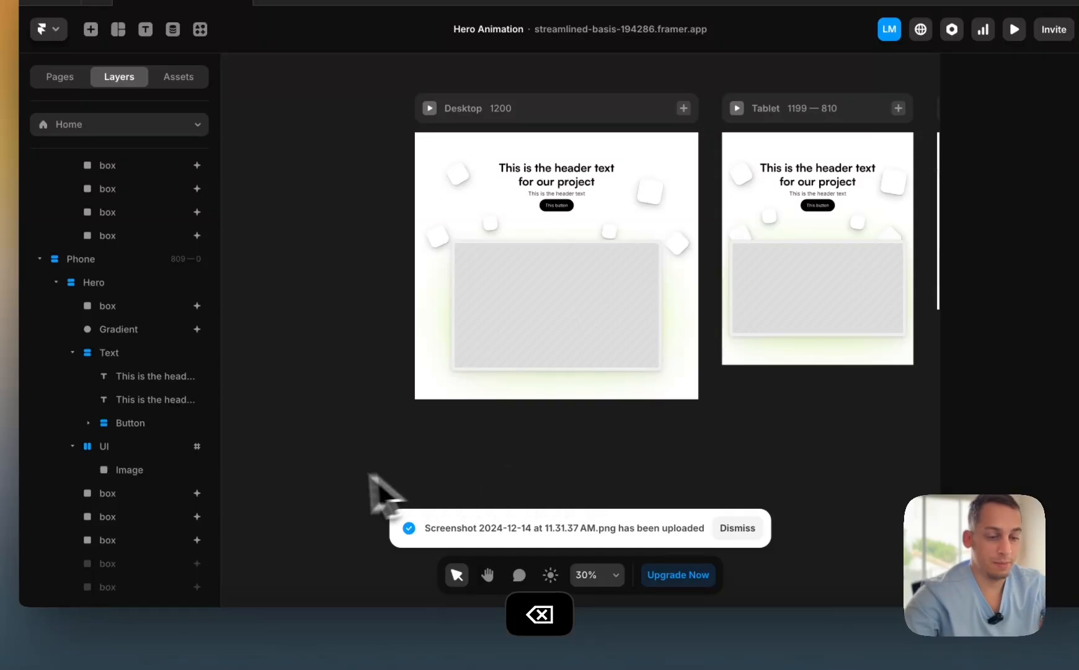
# - Capture a new screenshot of the editor and use "Screenshot 2024-12-14 at 11.31.48 AM" as the Desktop UI image's fill
pyautogui.press('super+shift+4')
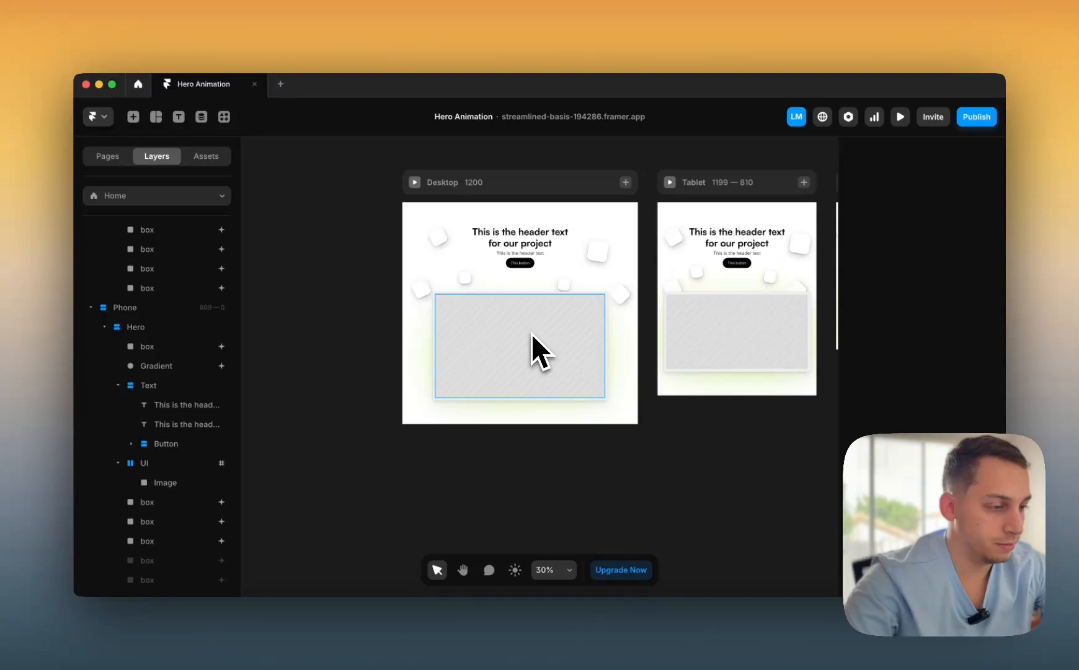
pyautogui.click(531, 334)
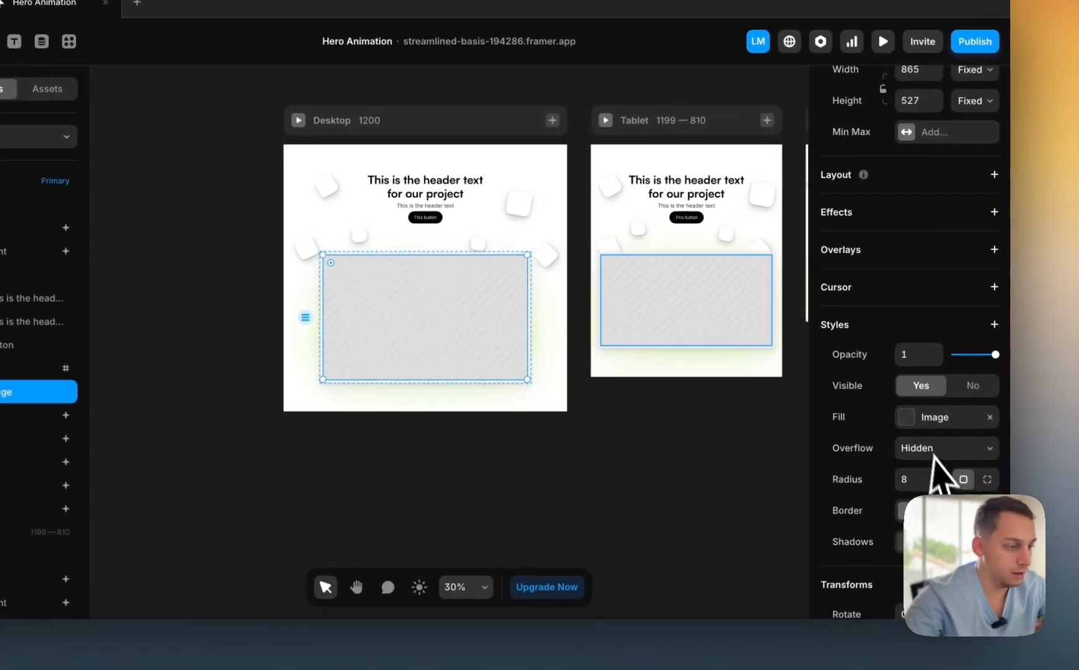
pyautogui.click(917, 418)
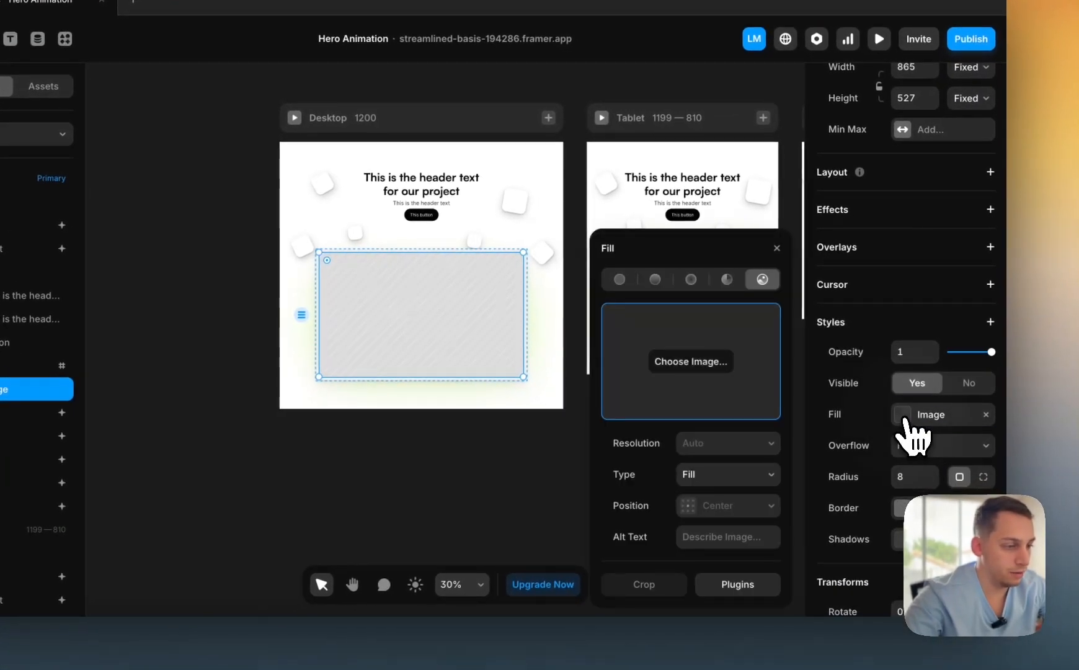
pyautogui.click(711, 366)
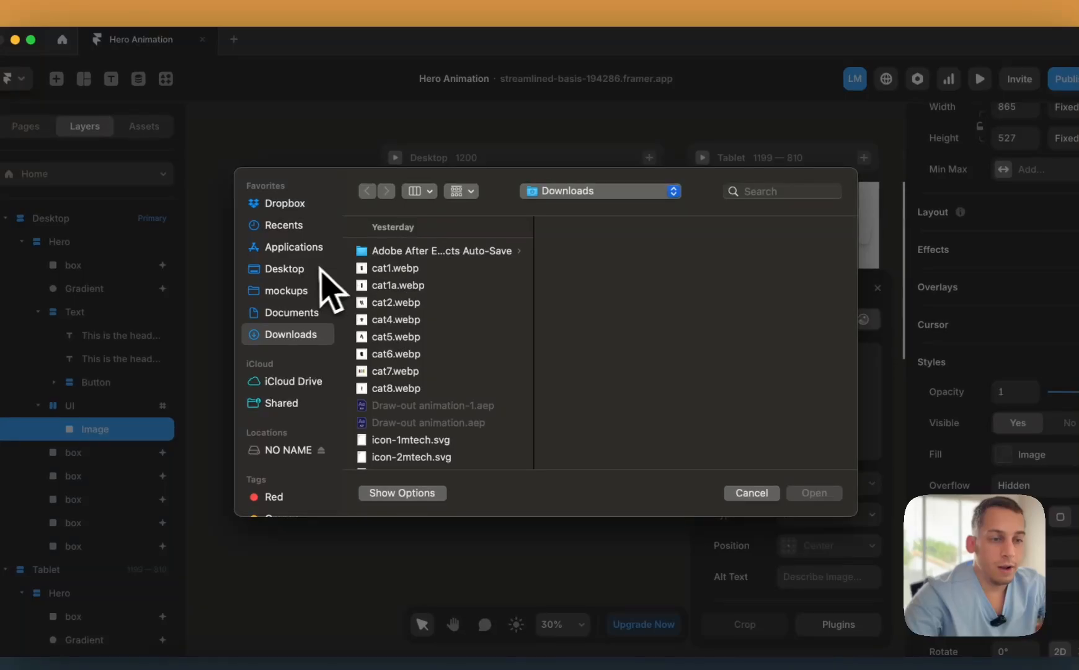
pyautogui.click(310, 227)
pyautogui.click(391, 251)
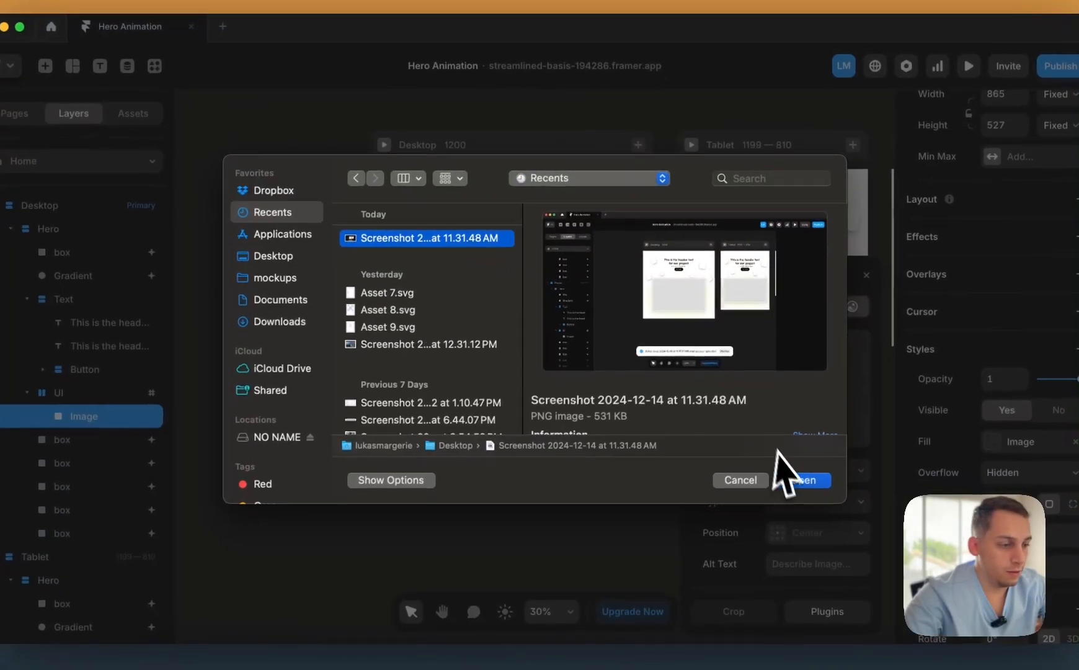
pyautogui.click(785, 476)
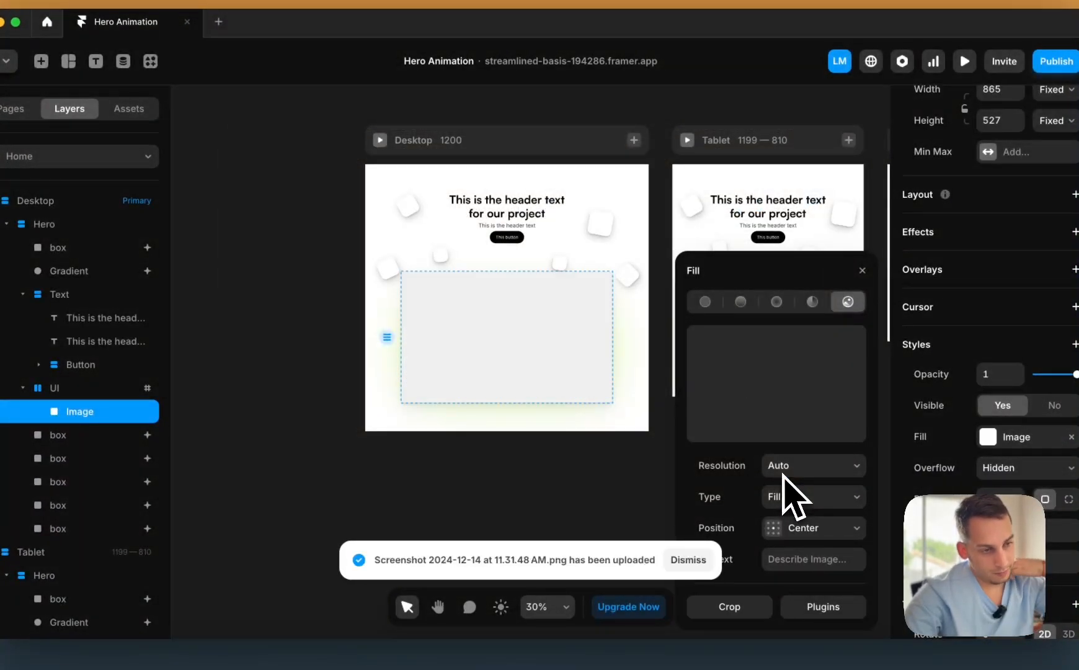
pyautogui.click(324, 236)
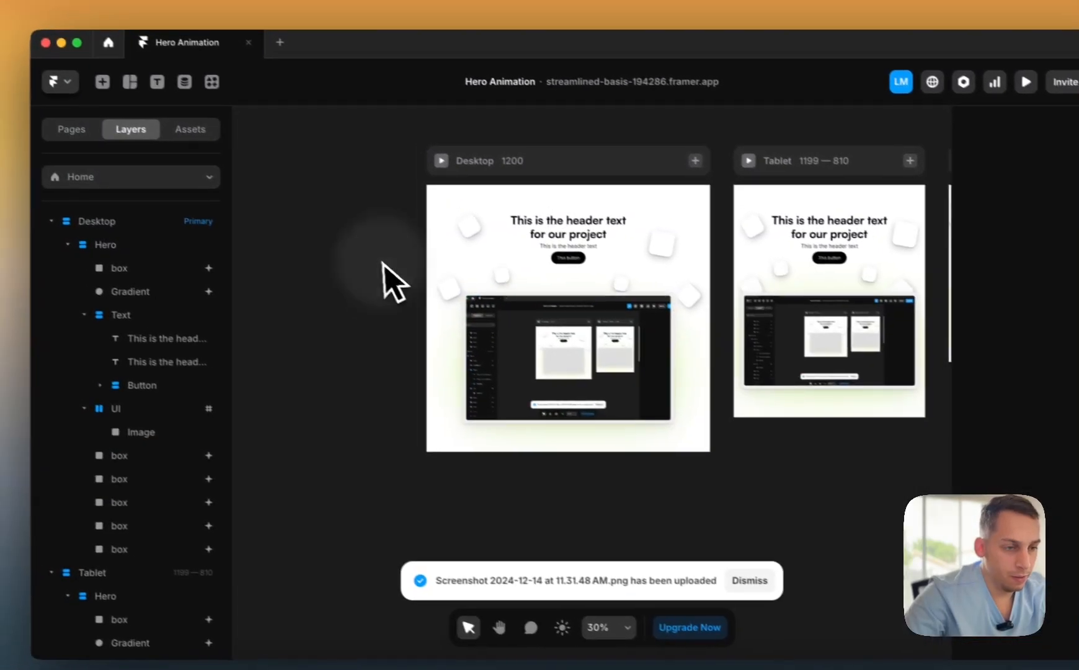
# - Examine the hero with its screenshot-filled UI frame, boxes and gradient across the Desktop, Tablet and Phone breakpoints
pyautogui.scroll(5, 455, 313)
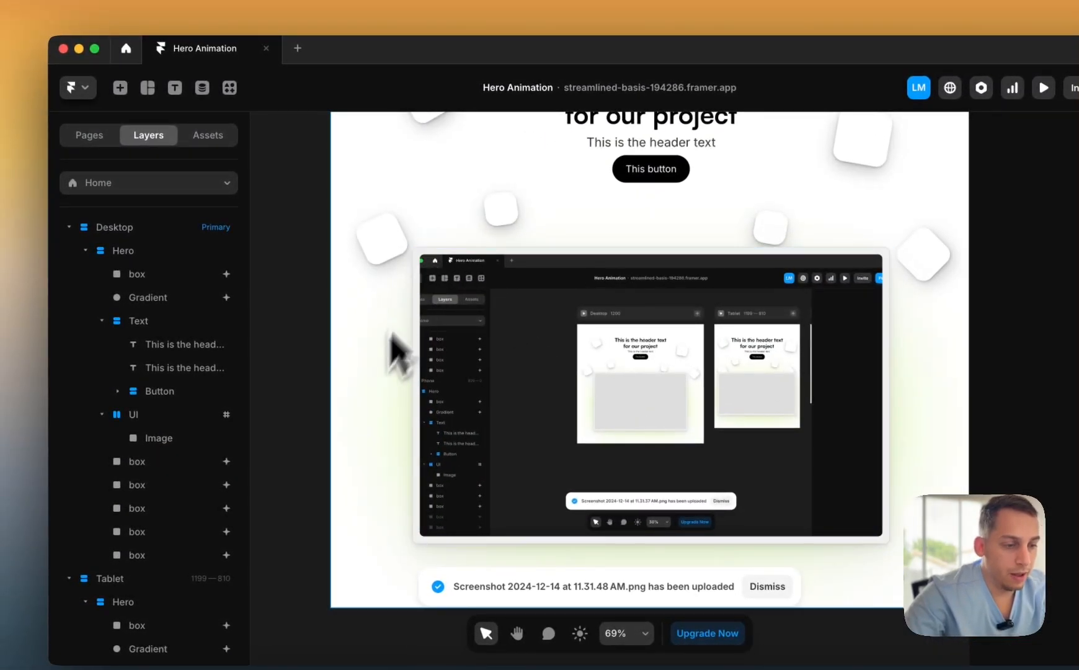
pyautogui.scroll(-4, 372, 397)
pyautogui.scroll(-3, 372, 410)
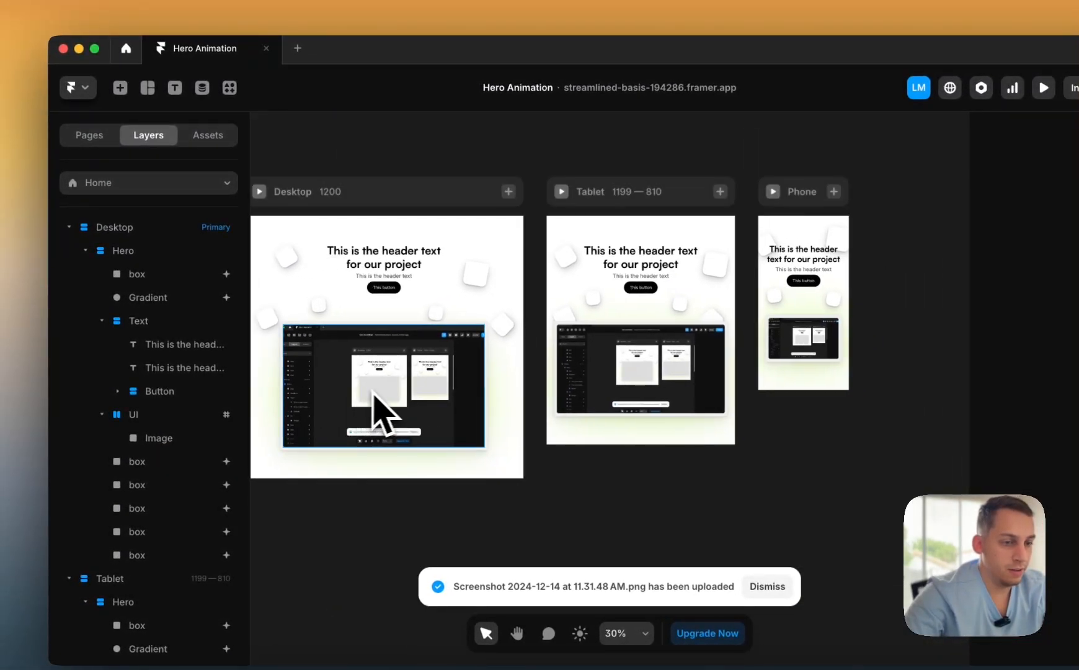
pyautogui.click(275, 284)
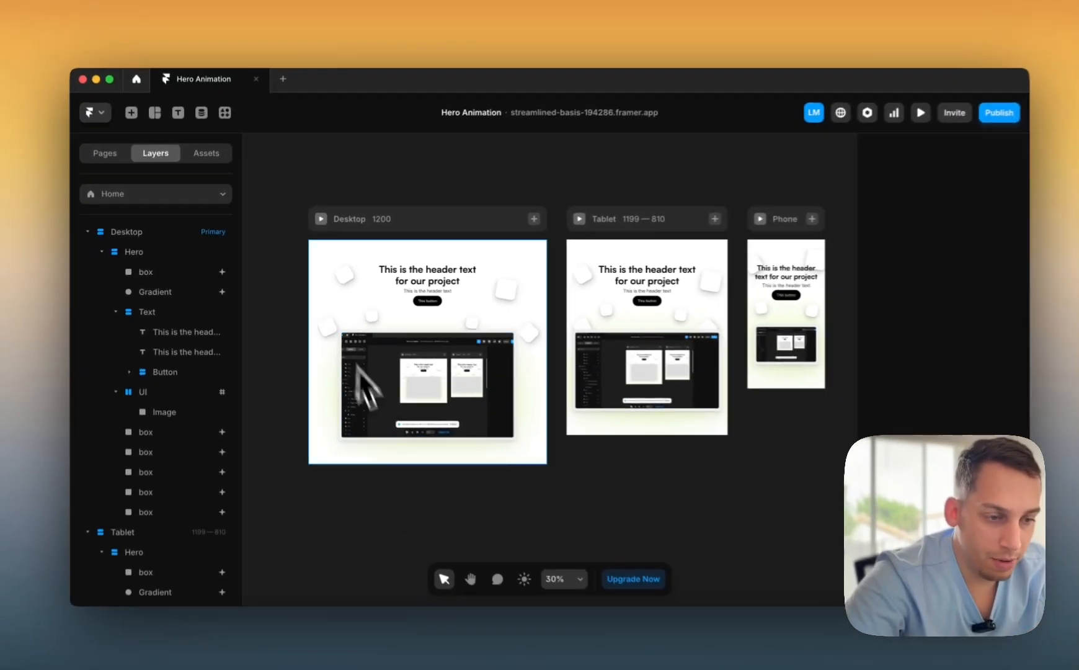
pyautogui.scroll(5, 373, 466)
pyautogui.scroll(-5, 345, 433)
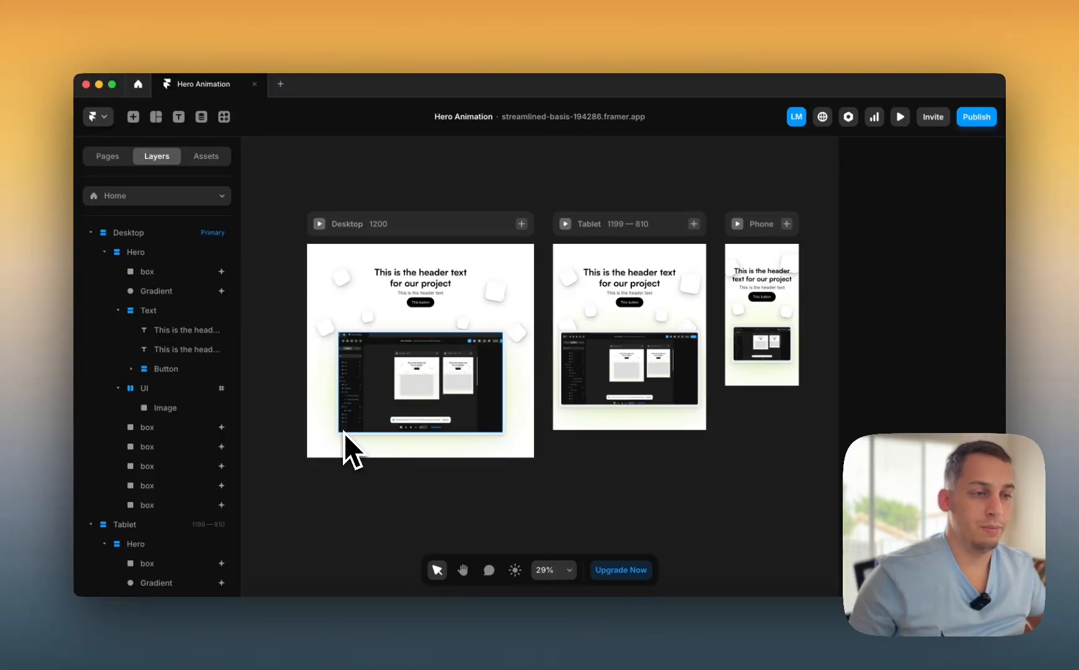
pyautogui.hscroll(-2, 344, 433)
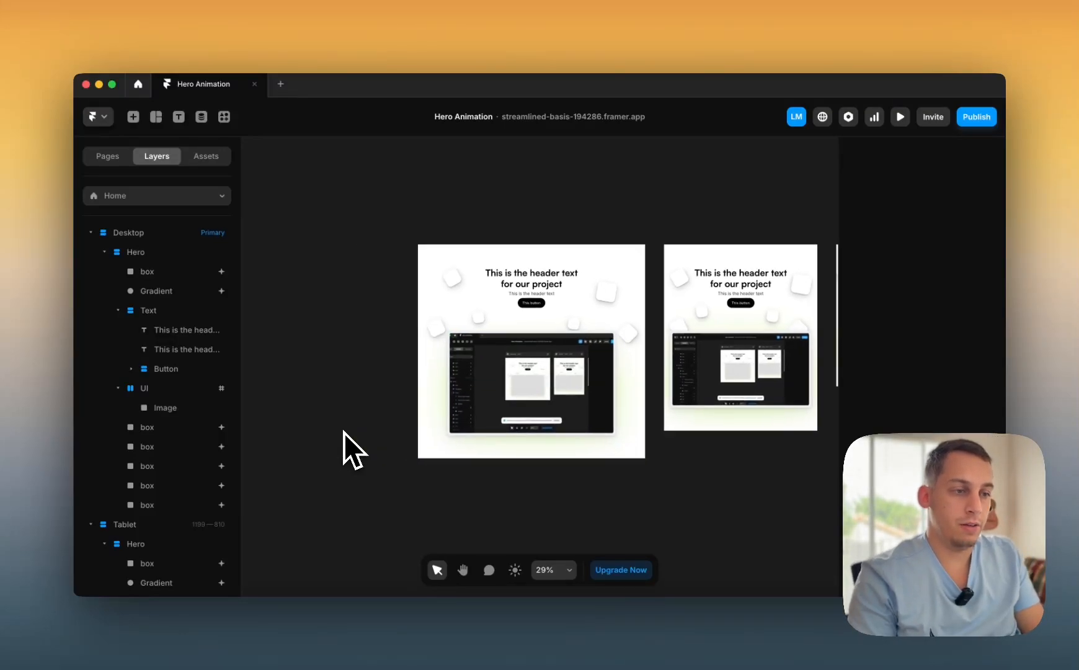
pyautogui.hscroll(1, 345, 432)
pyautogui.scroll(-1, 345, 432)
pyautogui.scroll(-1, 344, 432)
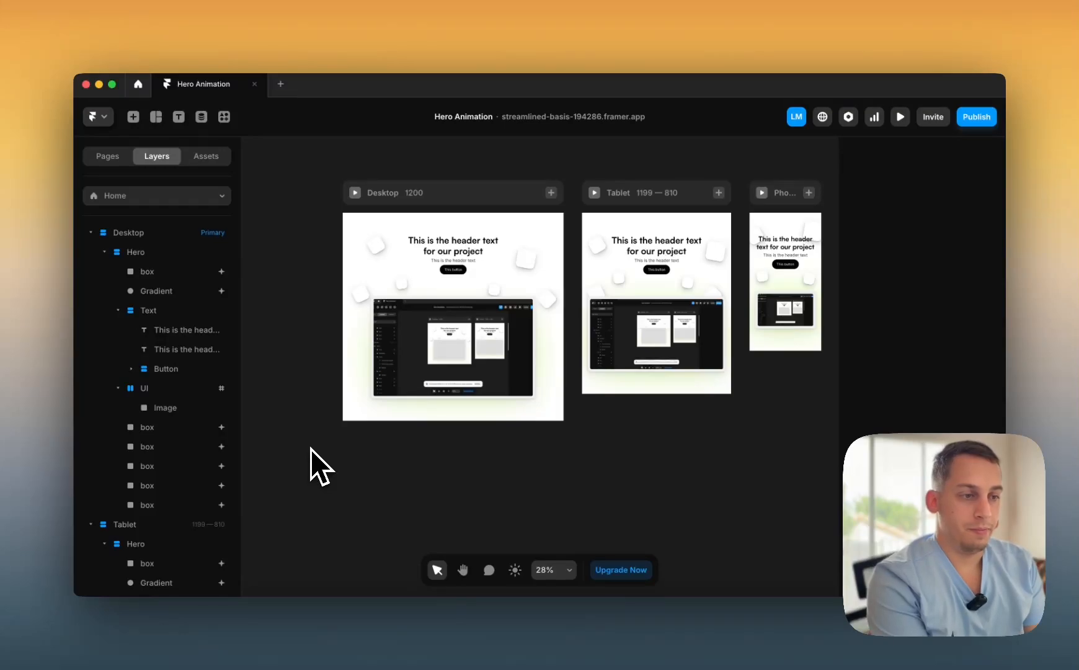